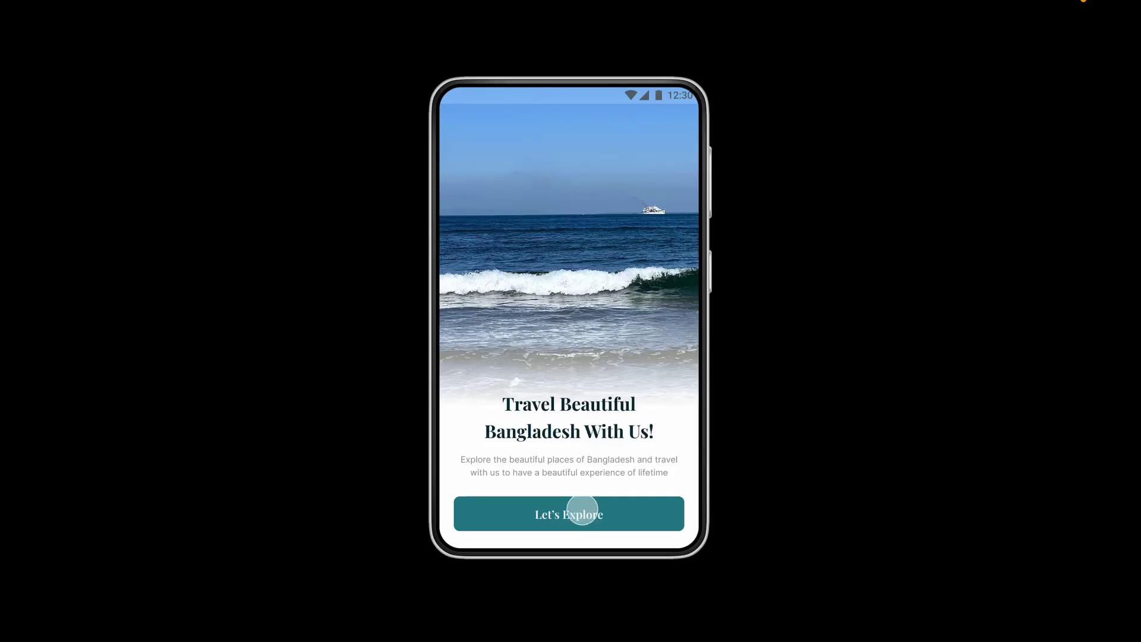
# Step: Play through the prototype, opening the Saint Martin detail page and returning home
pyautogui.scroll(-2, 550, 268)
pyautogui.moveTo(617, 455); pyautogui.dragTo(523, 461)
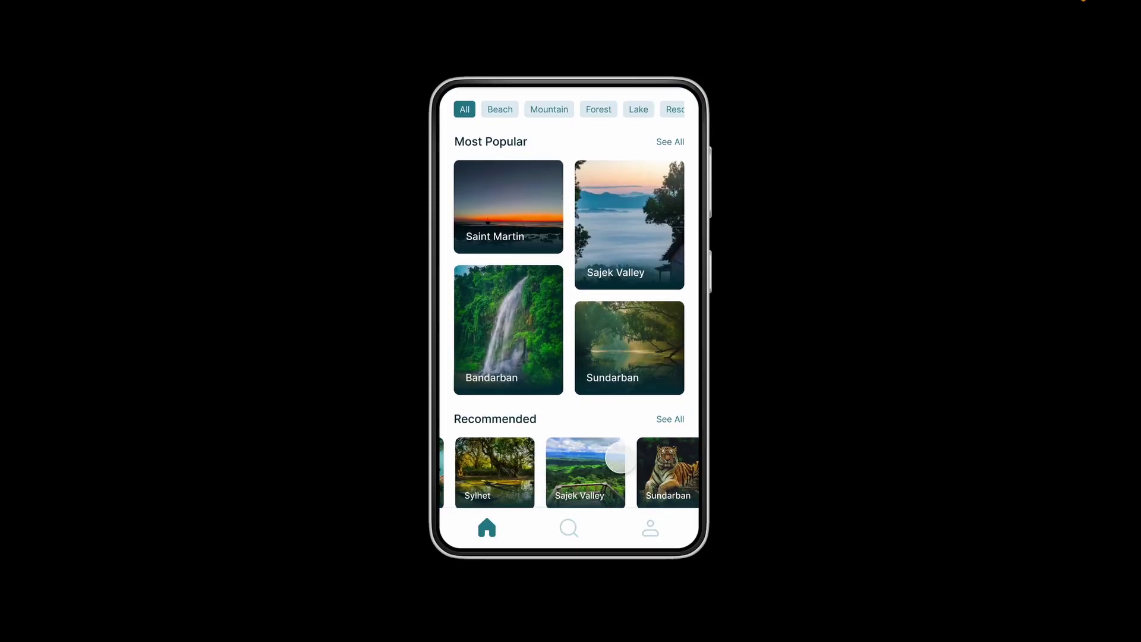
pyautogui.click(515, 248)
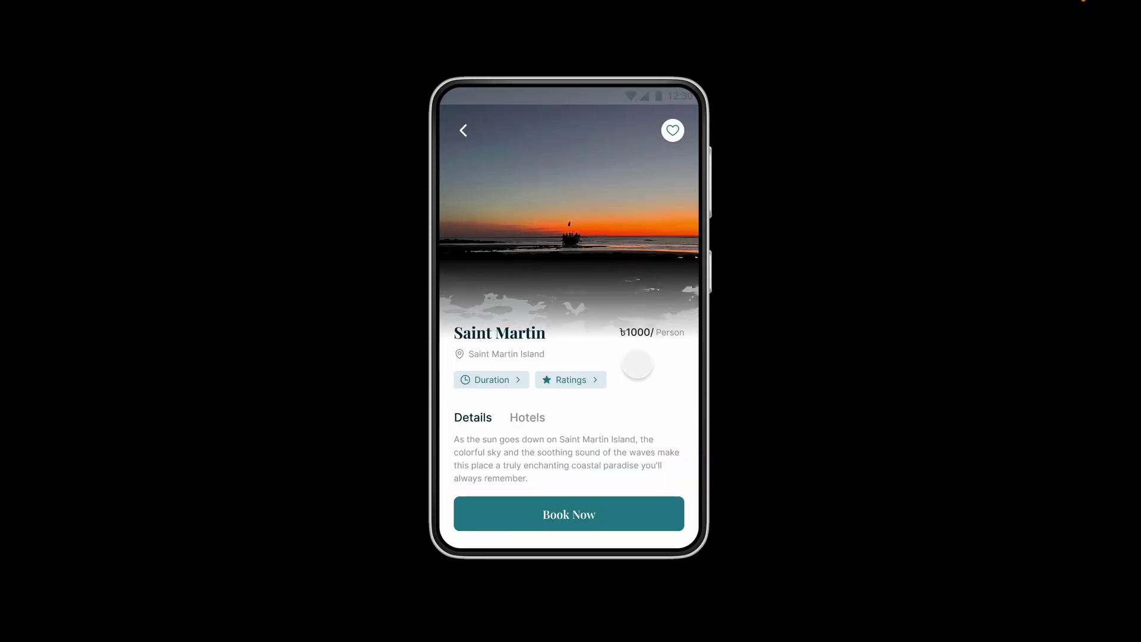
pyautogui.click(463, 131)
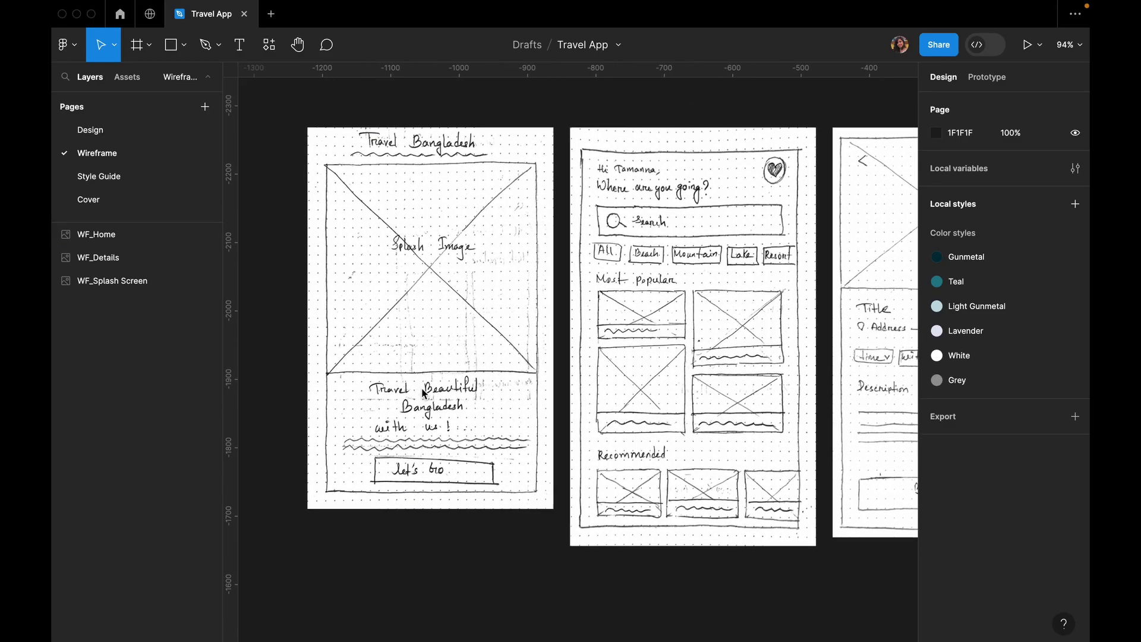
pyautogui.press('Escape')
pyautogui.scroll(3, 350, 404)
pyautogui.scroll(2, 350, 404)
pyautogui.scroll(2, 350, 404)
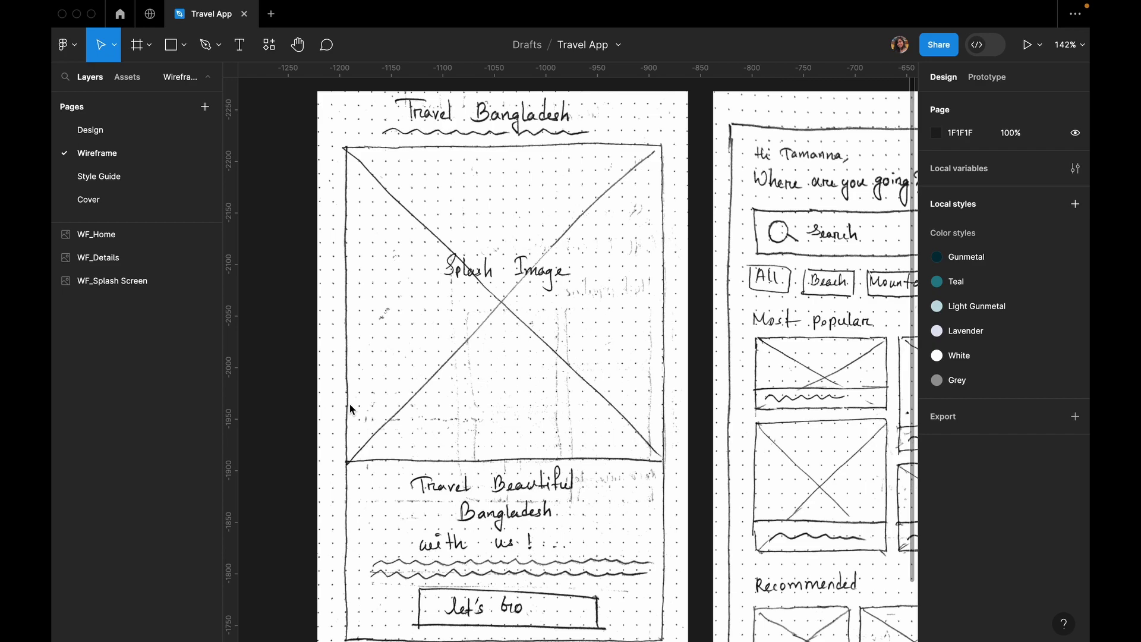
pyautogui.scroll(-2, 349, 404)
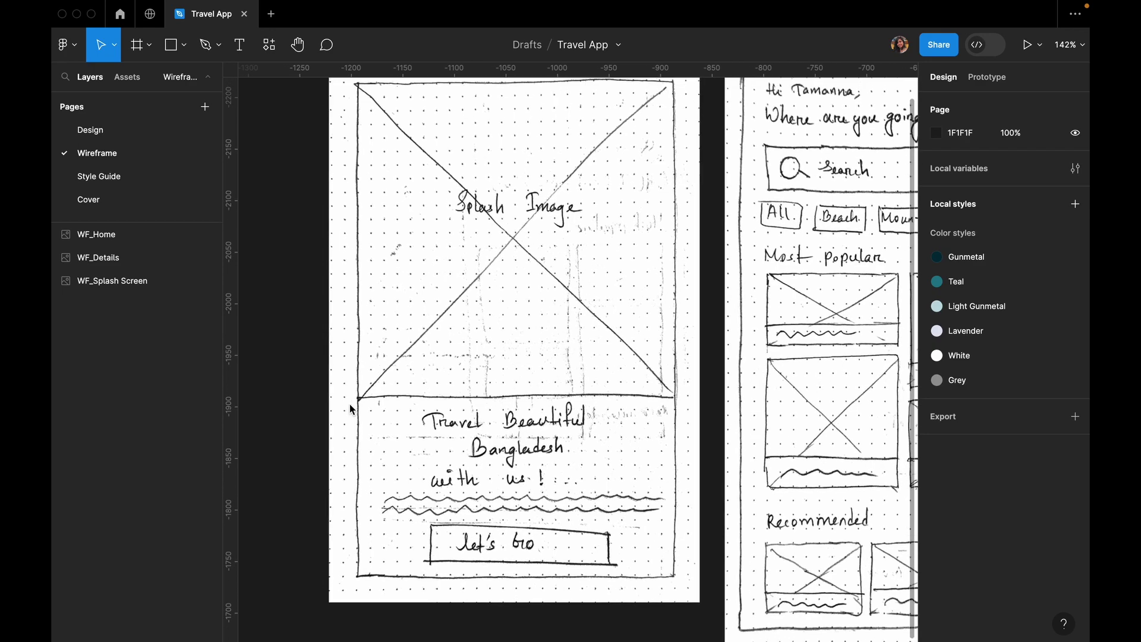
pyautogui.click(486, 133)
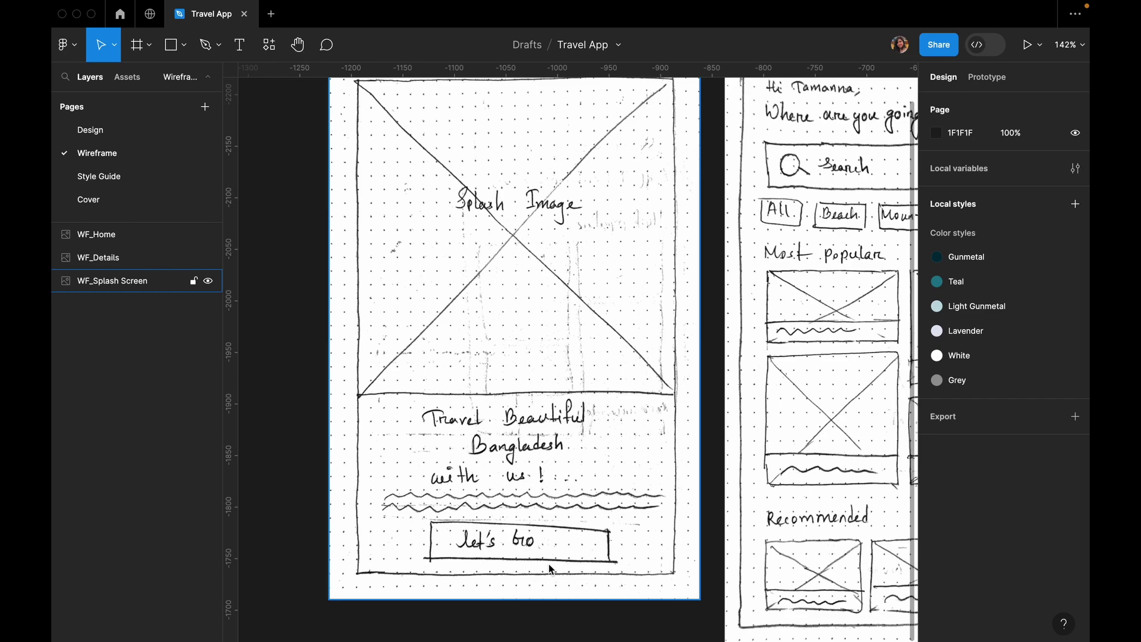
pyautogui.press('Escape')
pyautogui.hscroll(10, 550, 569)
pyautogui.scroll(2, 550, 569)
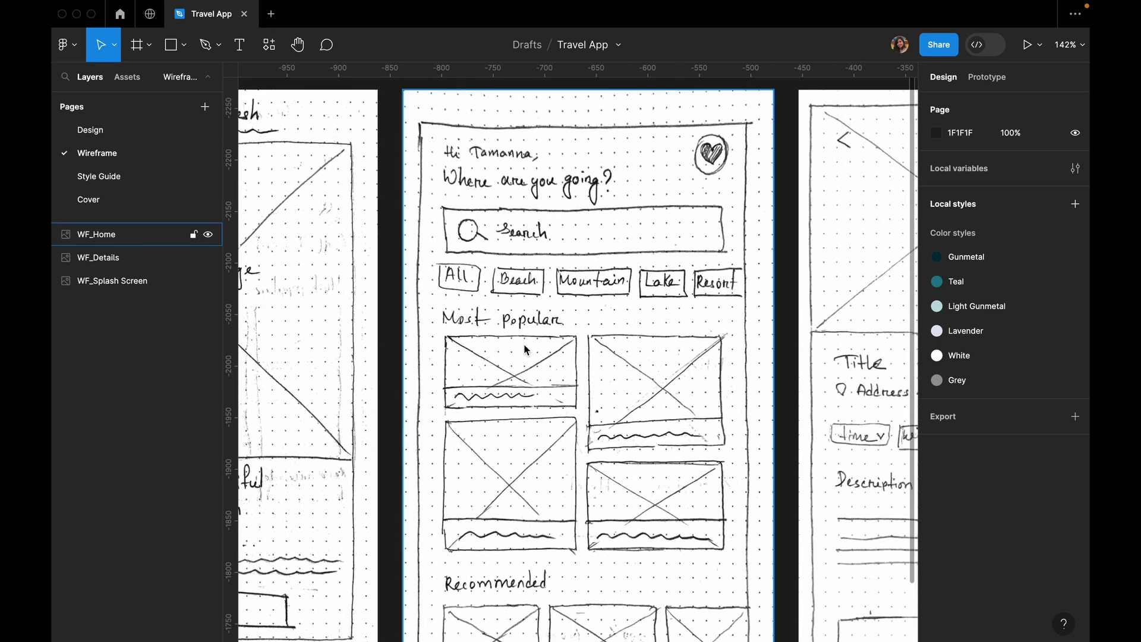
pyautogui.scroll(-3, 666, 170)
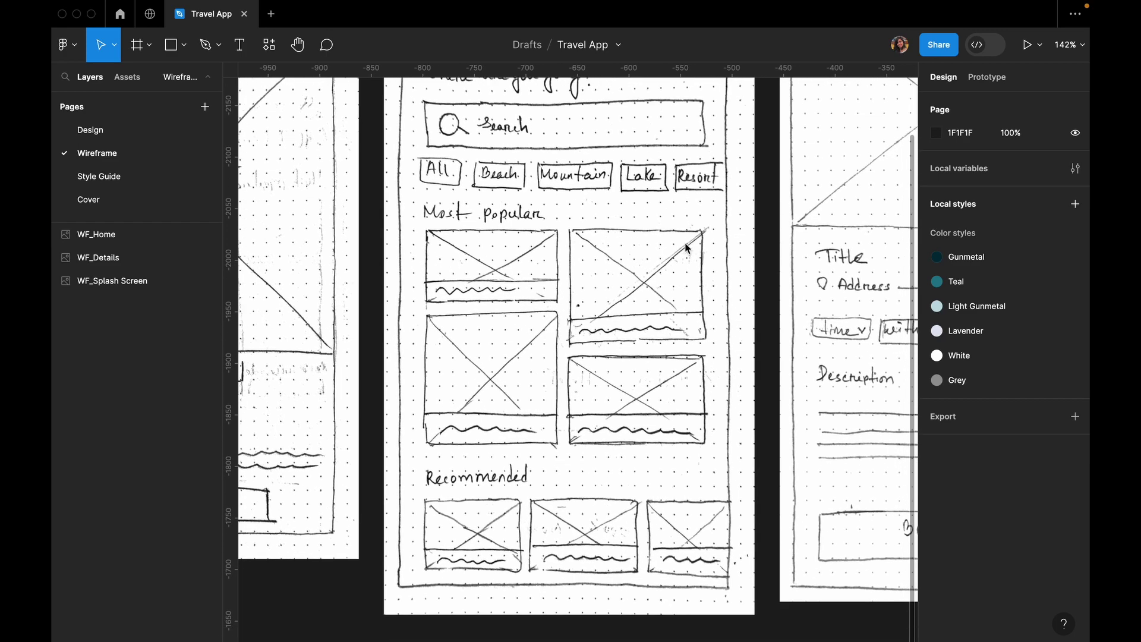
pyautogui.scroll(3, 624, 170)
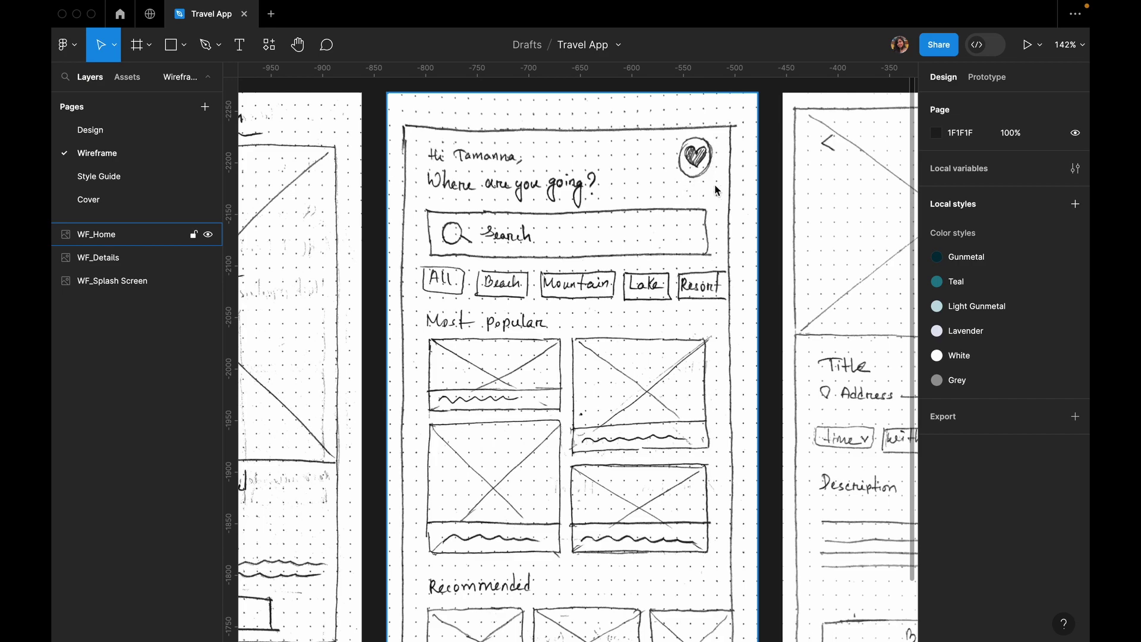
pyautogui.scroll(-2, 701, 184)
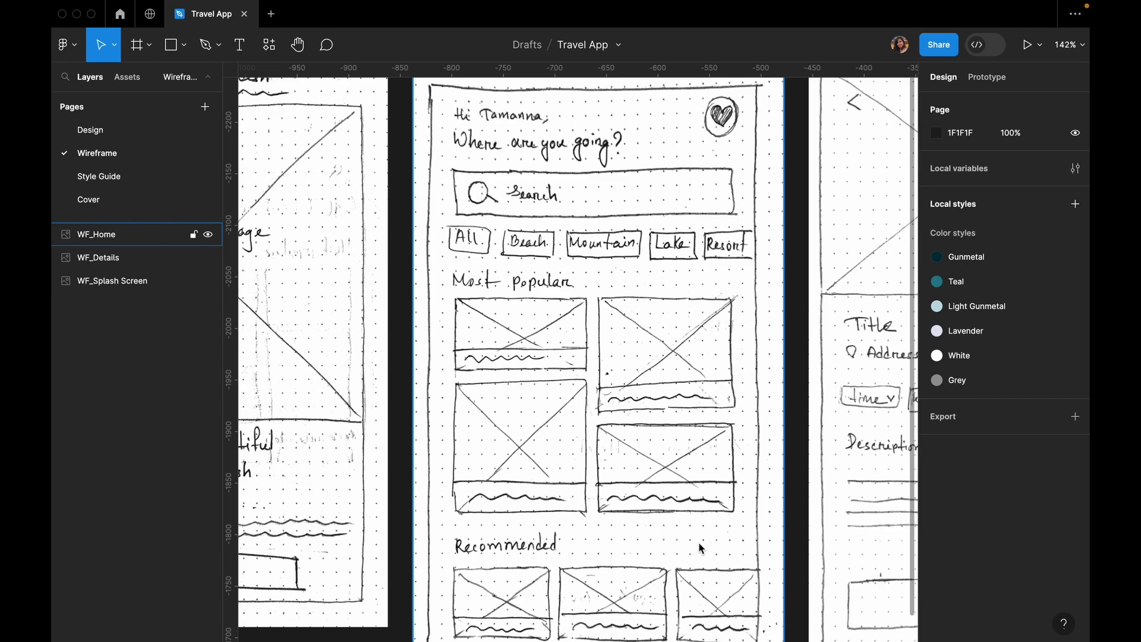
pyautogui.scroll(-2, 700, 546)
pyautogui.scroll(-3, 700, 544)
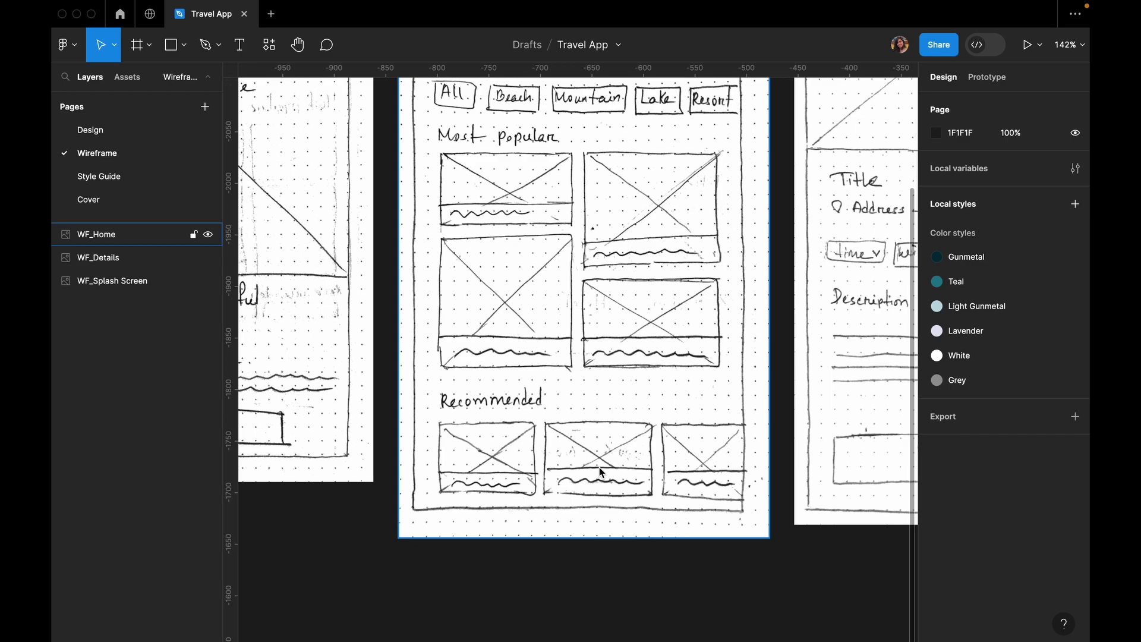
pyautogui.scroll(-3, 600, 473)
pyautogui.scroll(-3, 599, 472)
pyautogui.scroll(-2, 599, 472)
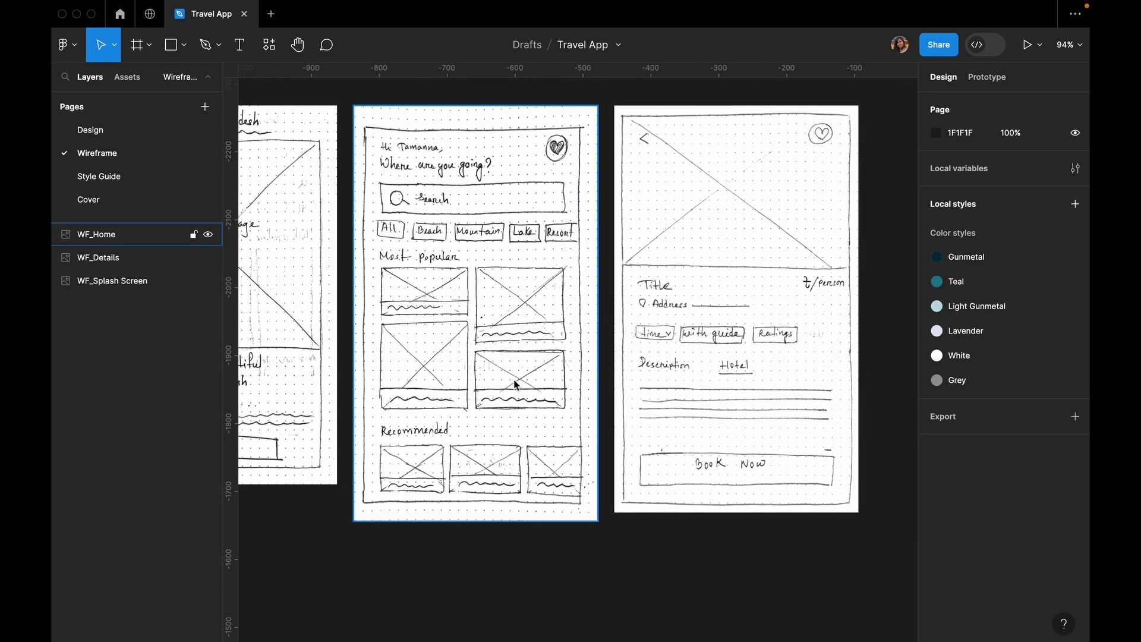
pyautogui.hscroll(5, 600, 429)
pyautogui.scroll(2, 599, 429)
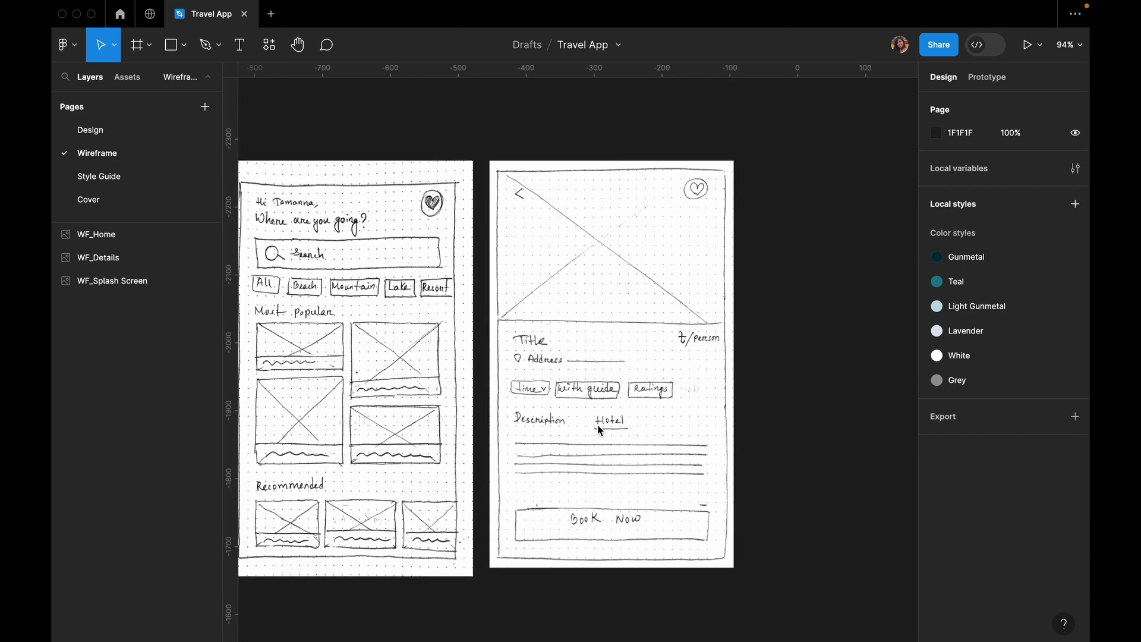
pyautogui.click(598, 424)
pyautogui.scroll(5, 626, 230)
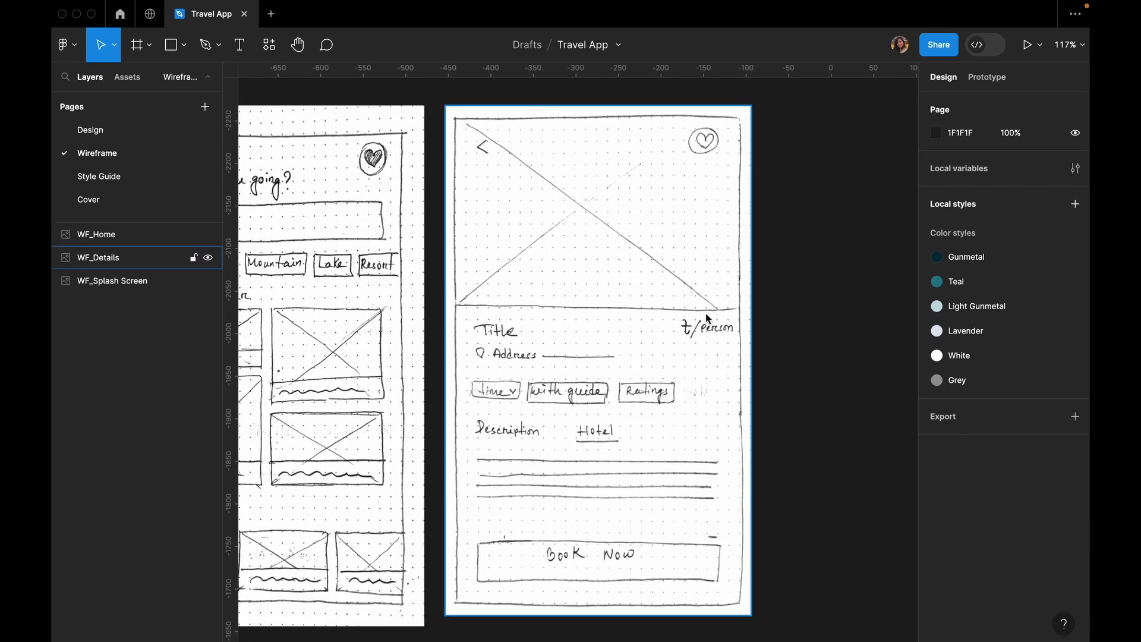
pyautogui.scroll(5, 564, 360)
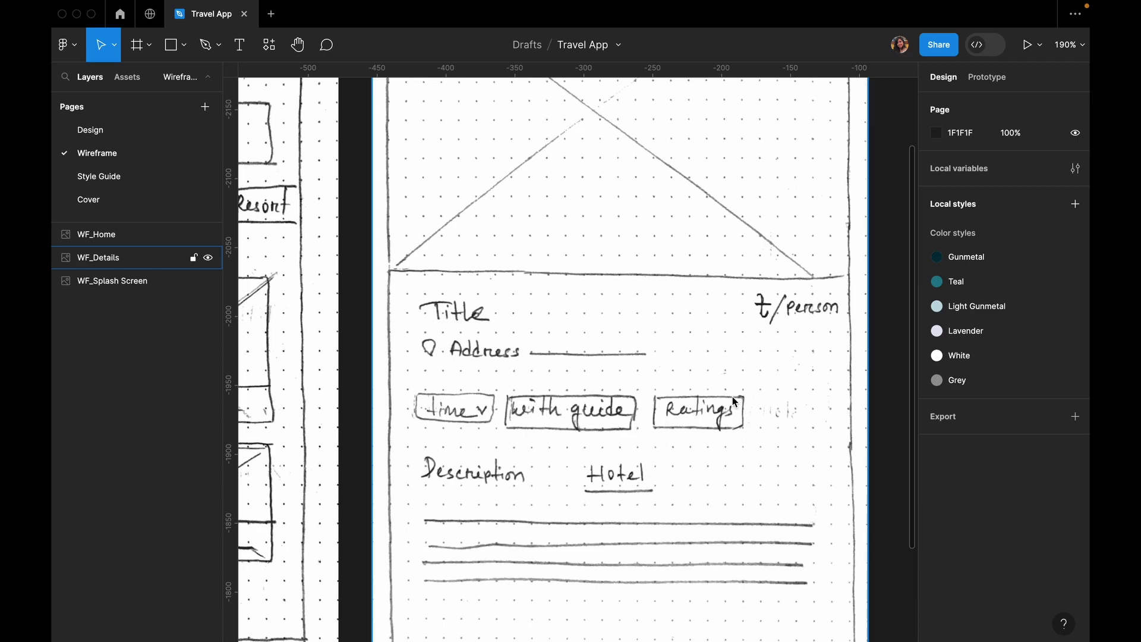
pyautogui.scroll(-4, 596, 533)
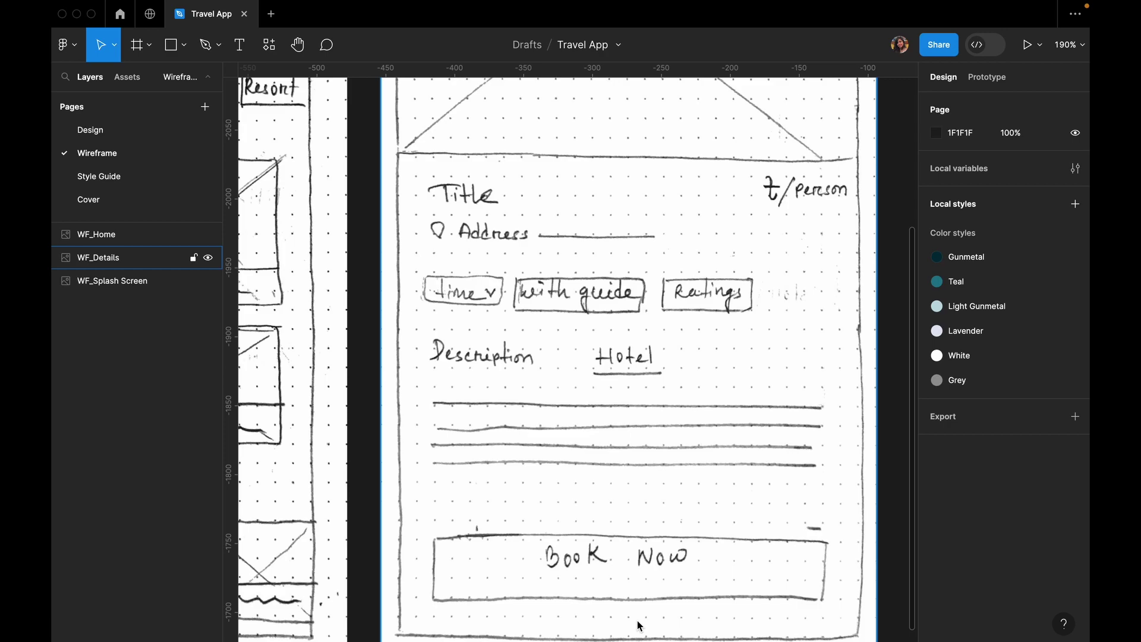
pyautogui.press('Escape')
pyautogui.hotkey('shift', '1')
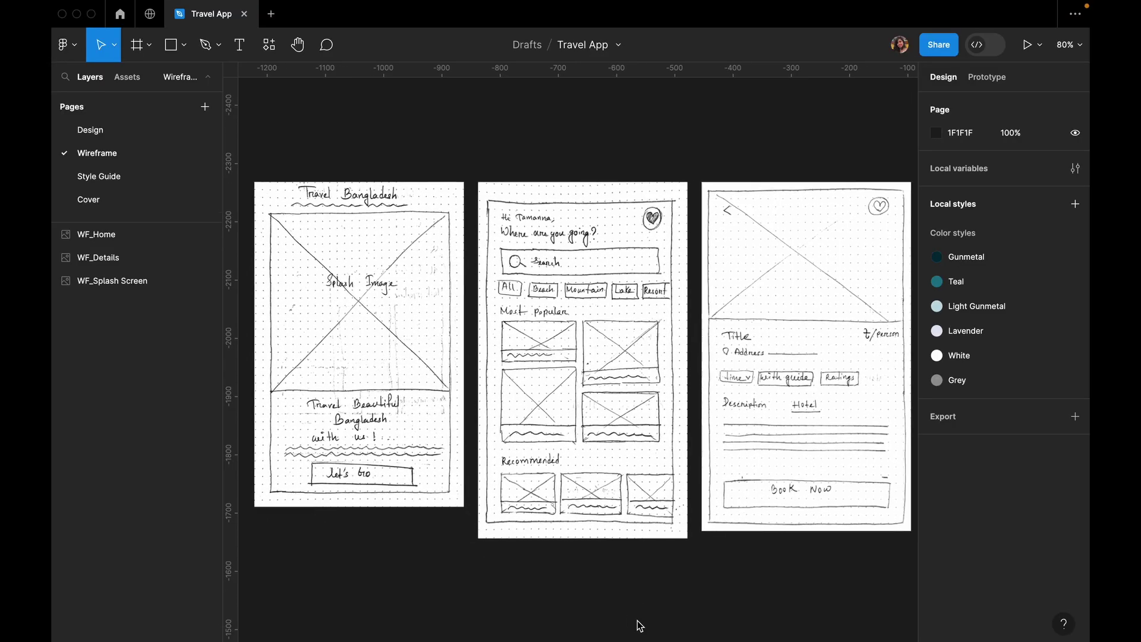
# Step: Go to the Style Guide page and pan across the colour swatches
pyautogui.press('pagedown')
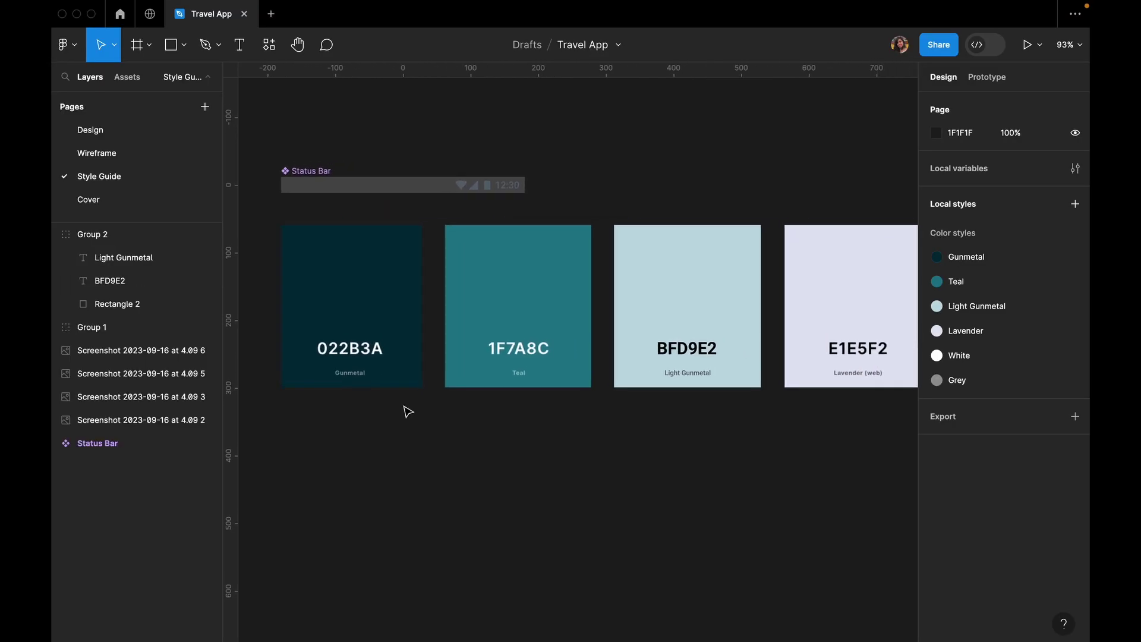
pyautogui.scroll(2, 691, 426)
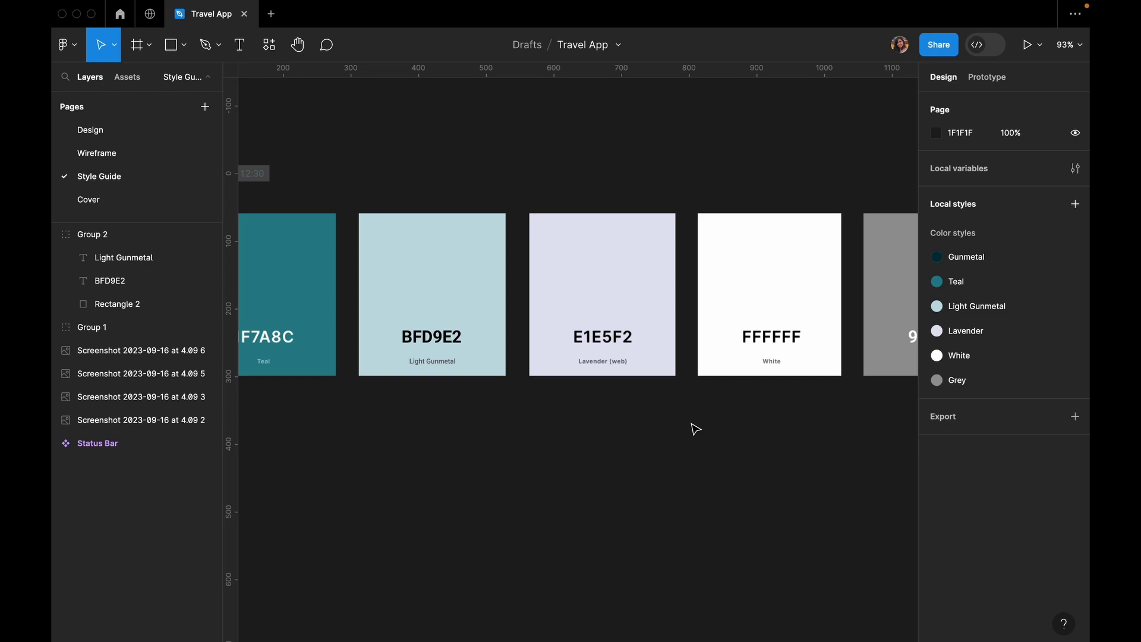
pyautogui.hscroll(-5, 695, 428)
pyautogui.scroll(1, 695, 428)
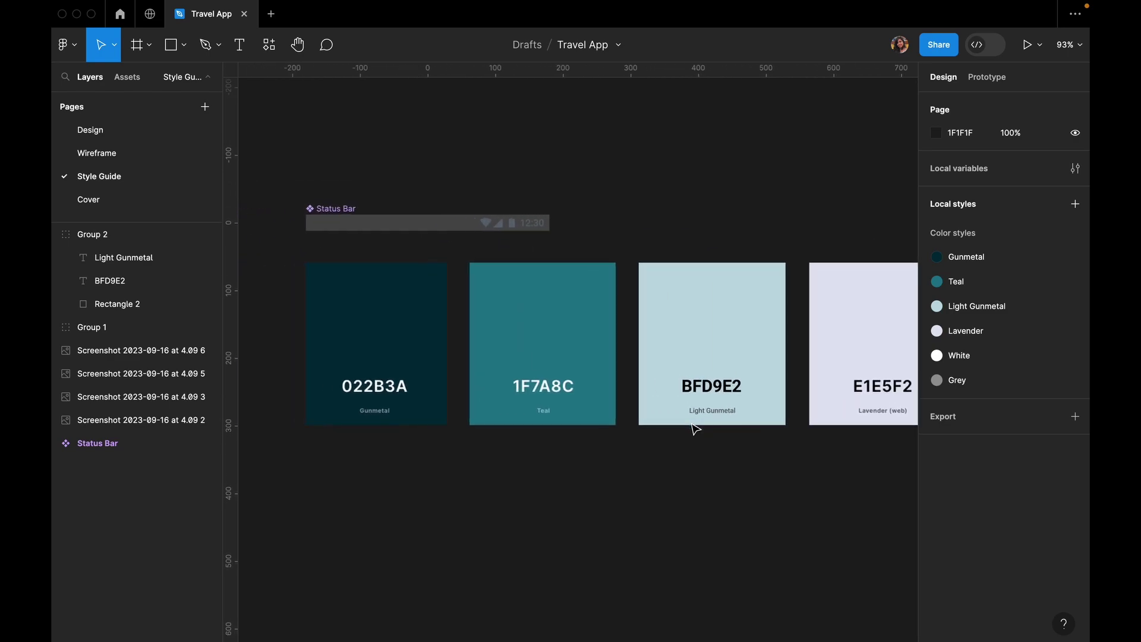
pyautogui.scroll(3, 473, 415)
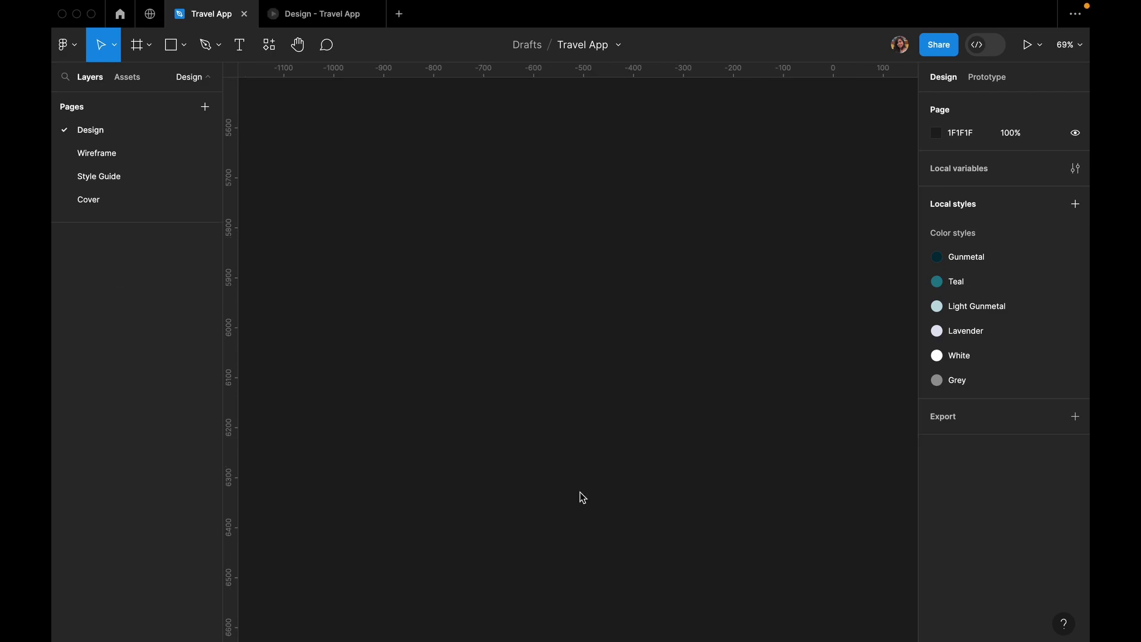
# Step: Create an Android Small frame with the Status Bar component aligned to its top-left
pyautogui.click(138, 46)
pyautogui.click(982, 380)
pyautogui.scroll(5, 672, 261)
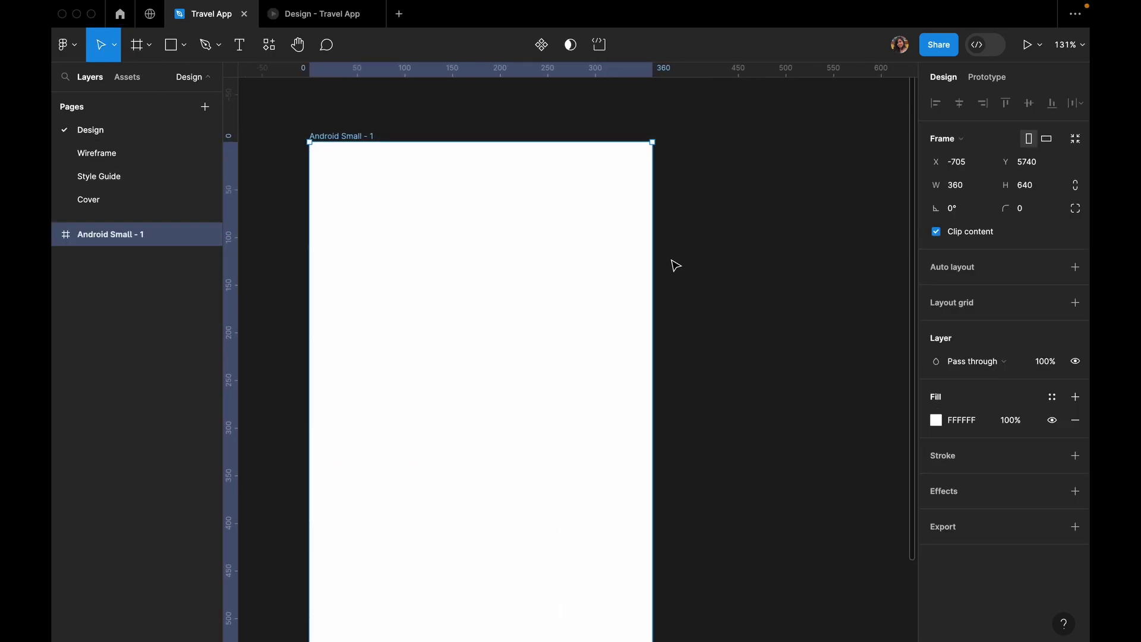
pyautogui.click(128, 76)
pyautogui.moveTo(176, 464); pyautogui.dragTo(530, 278)
pyautogui.click(987, 104)
pyautogui.click(728, 214)
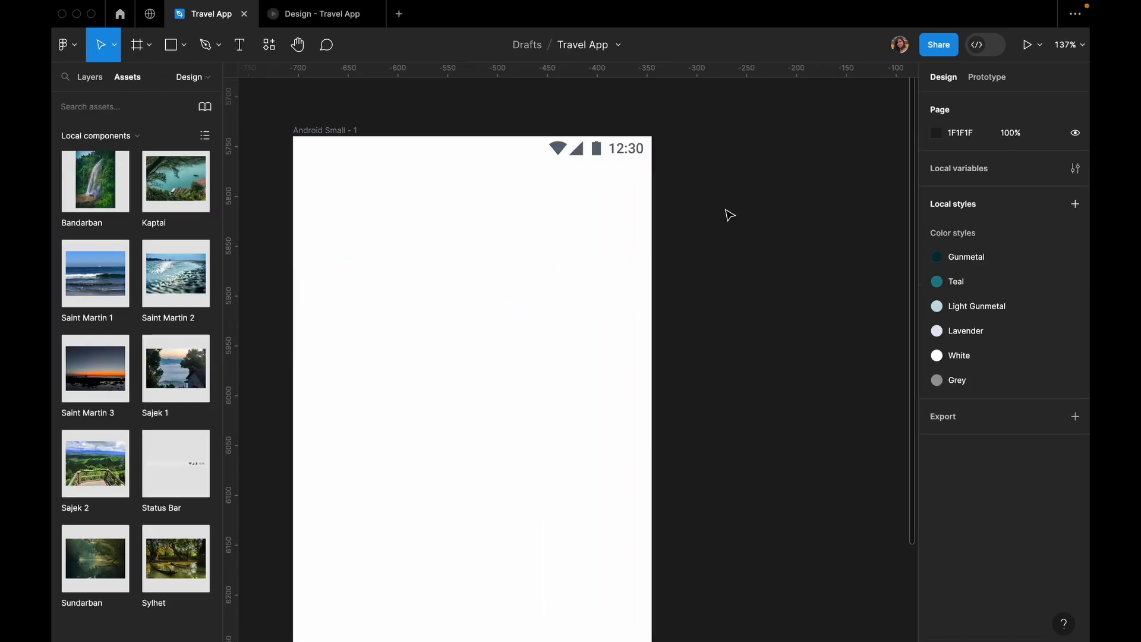
# Step: Place the Saint Martin 1 beach photo in the frame and scale it proportionally
pyautogui.scroll(-3, 718, 209)
pyautogui.moveTo(96, 274); pyautogui.dragTo(581, 339)
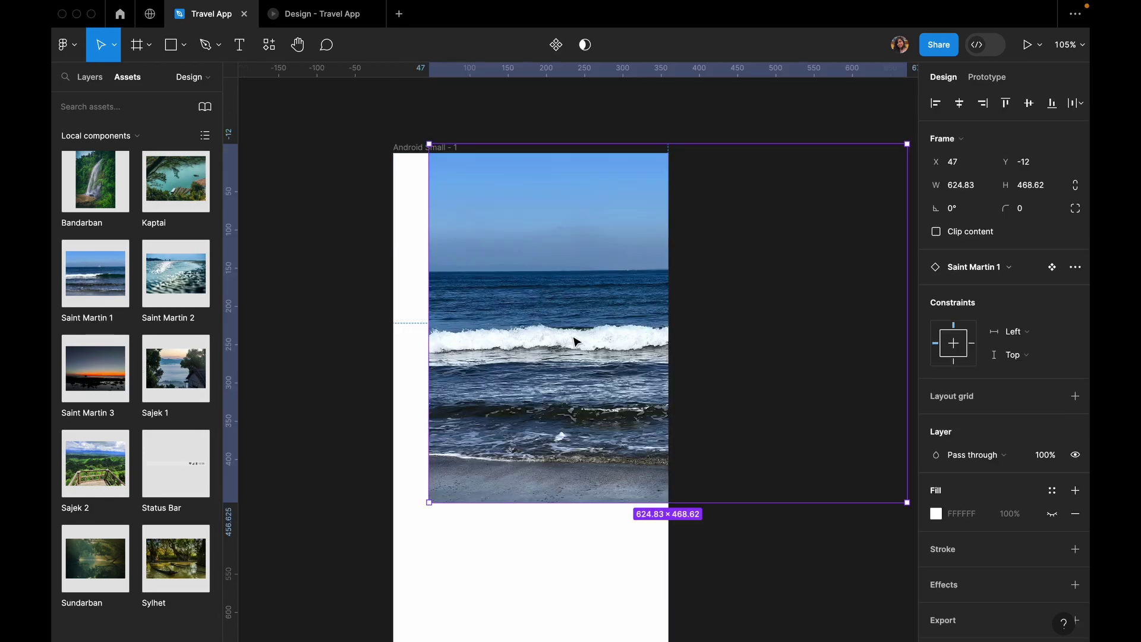
pyautogui.scroll(-3, 556, 355)
pyautogui.press('k')
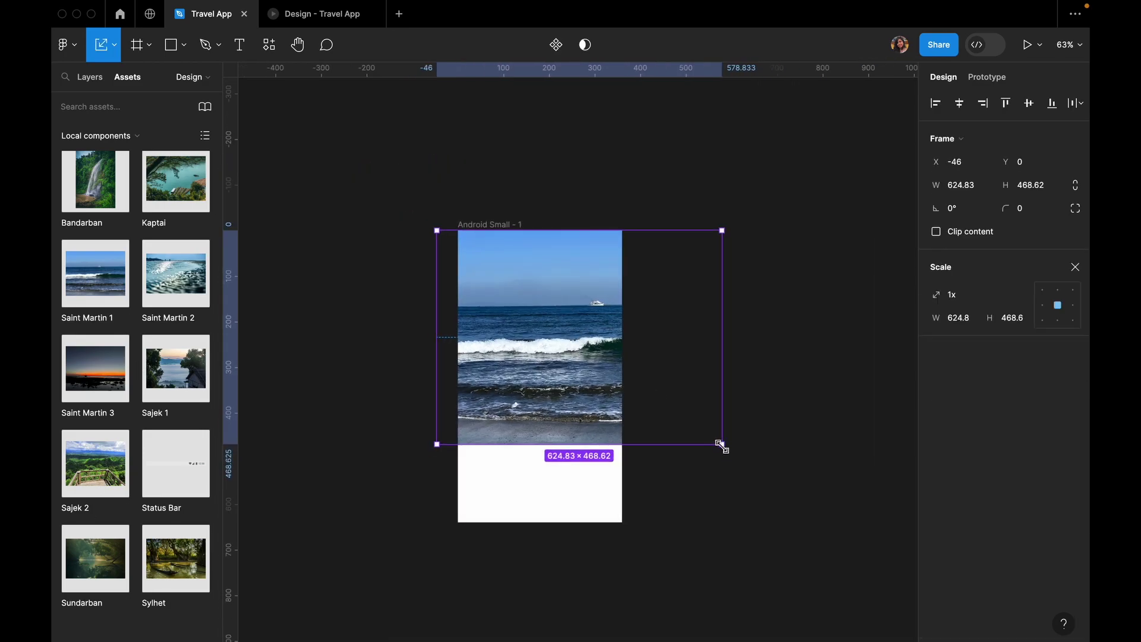
pyautogui.moveTo(722, 445)
pyautogui.mouseDown()
pyautogui.moveTo(730, 452)
pyautogui.moveTo(712, 437)
pyautogui.mouseUp()
pyautogui.moveTo(553, 381); pyautogui.dragTo(627, 382)
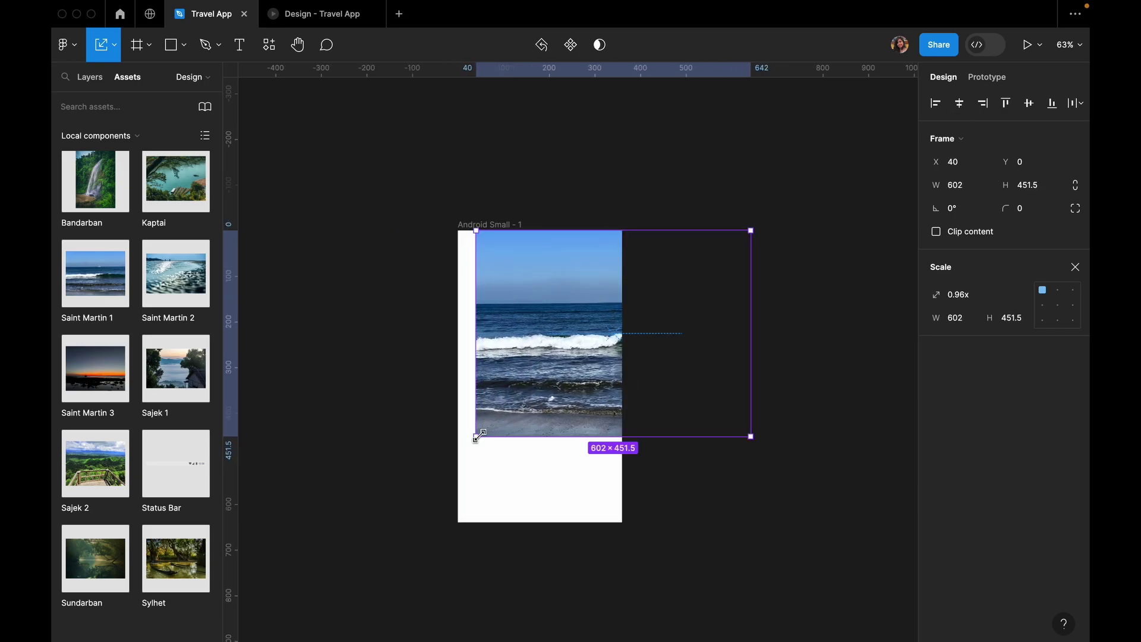
pyautogui.moveTo(476, 437); pyautogui.dragTo(454, 462)
# Step: Shift the beach photo left and send it behind the status bar
pyautogui.scroll(3, 495, 361)
pyautogui.scroll(1, 496, 361)
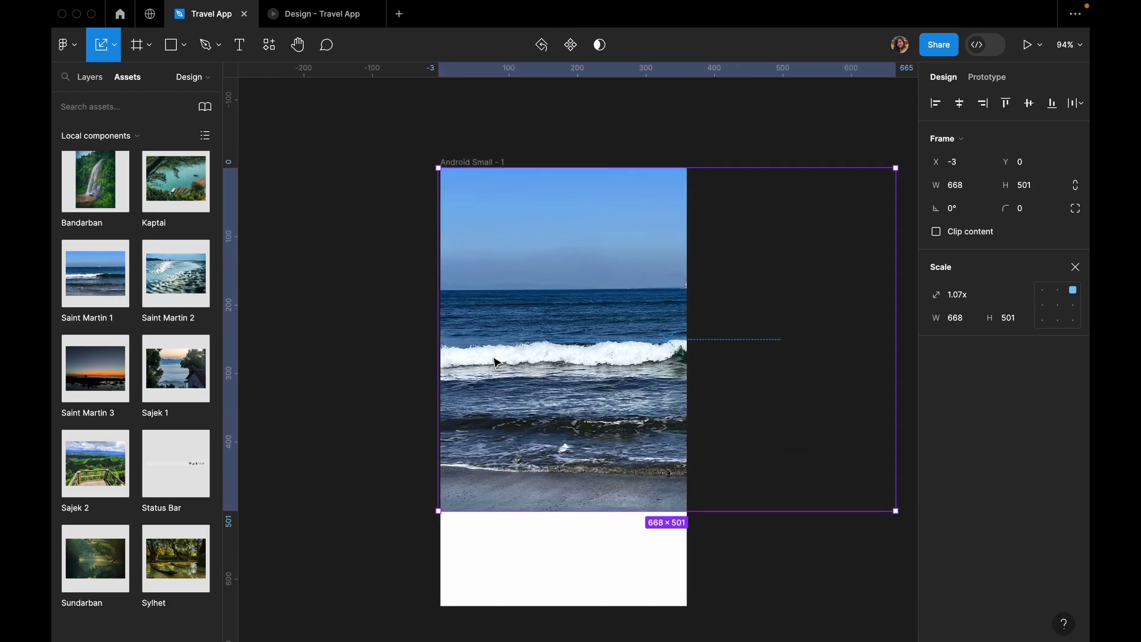
pyautogui.moveTo(605, 375); pyautogui.dragTo(552, 374)
pyautogui.rightClick(552, 375)
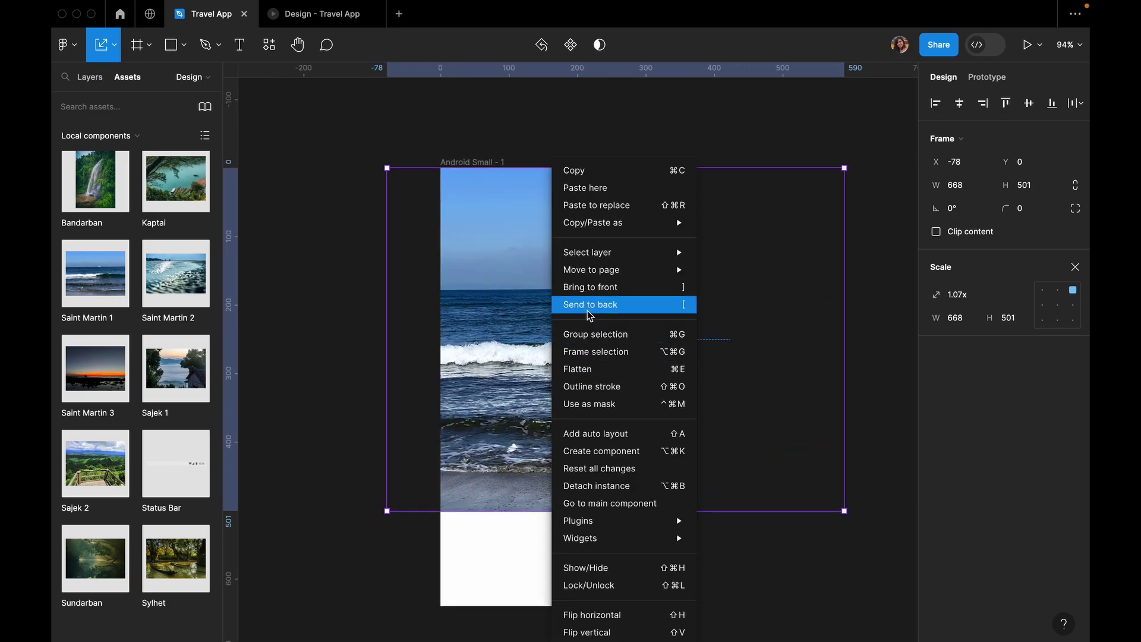
pyautogui.click(592, 303)
pyautogui.click(256, 235)
# Step: Draw a grey rectangle over the screen and use it as a mask for the photo
pyautogui.press('r')
pyautogui.moveTo(440, 166); pyautogui.dragTo(688, 510)
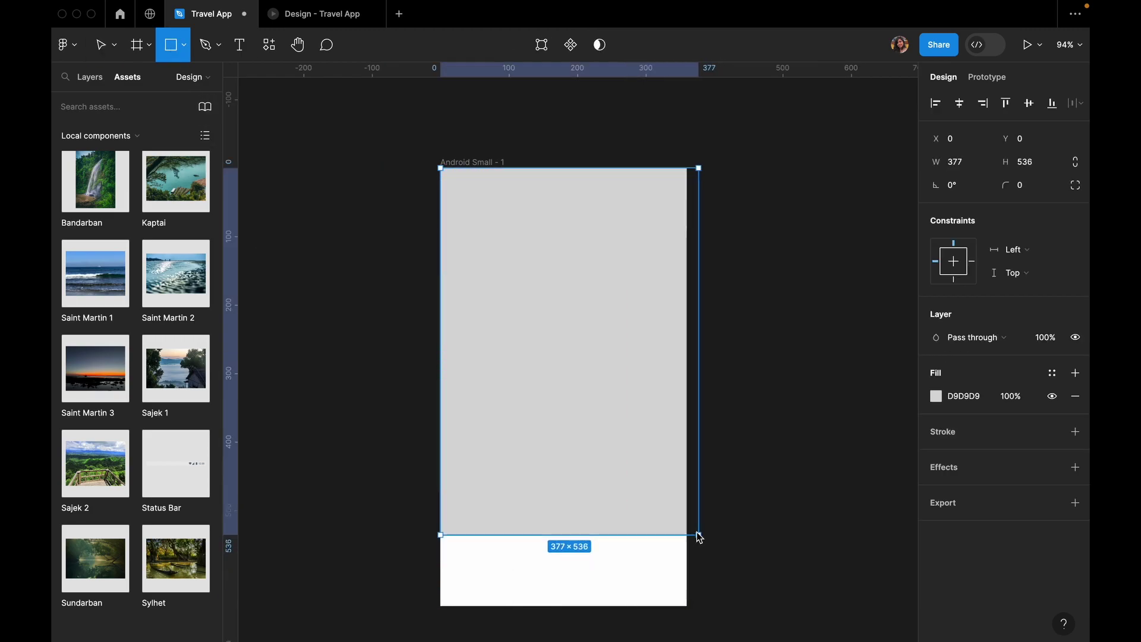
pyautogui.hotkey('ctrl', 'z')
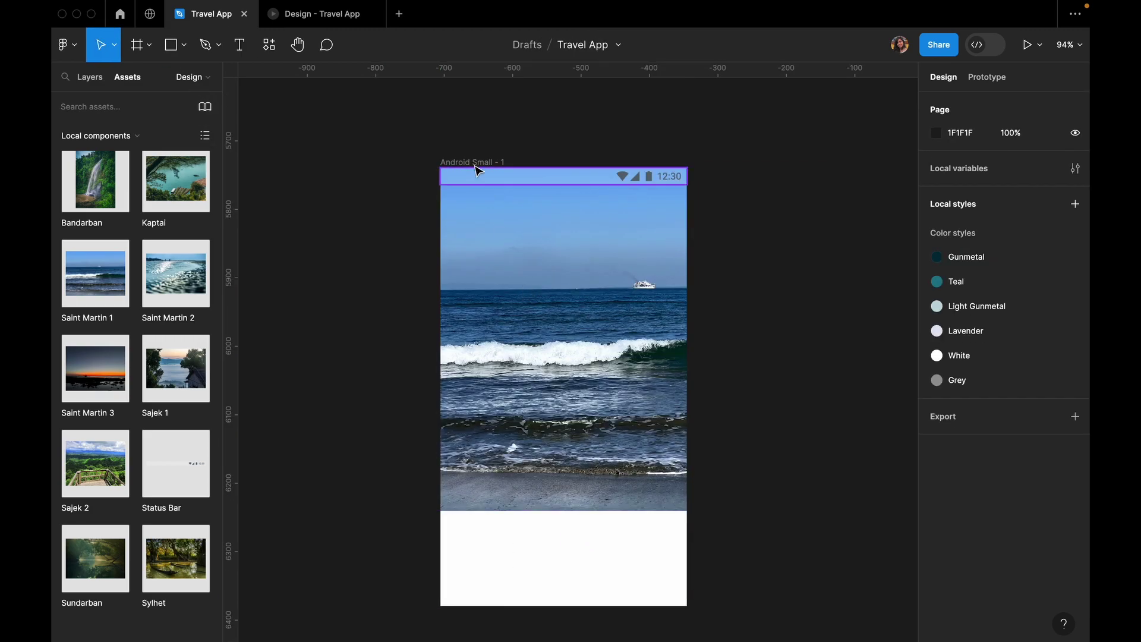
pyautogui.hotkey('ctrl', 'shift', 'z')
pyautogui.rightClick(554, 304)
pyautogui.click(589, 360)
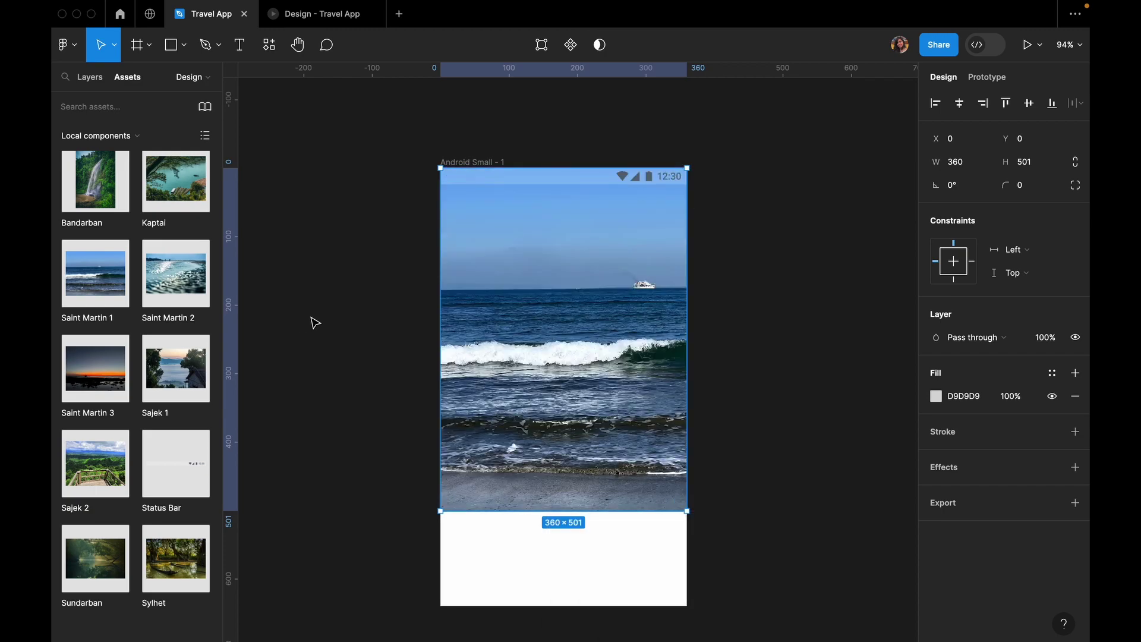
pyautogui.hotkey('ctrl', 'a')
pyautogui.hotkey('ctrl', 'alt', 'm')
# Step: Give the mask a linear gradient fill, starting the fade about 60% down
pyautogui.click(783, 261)
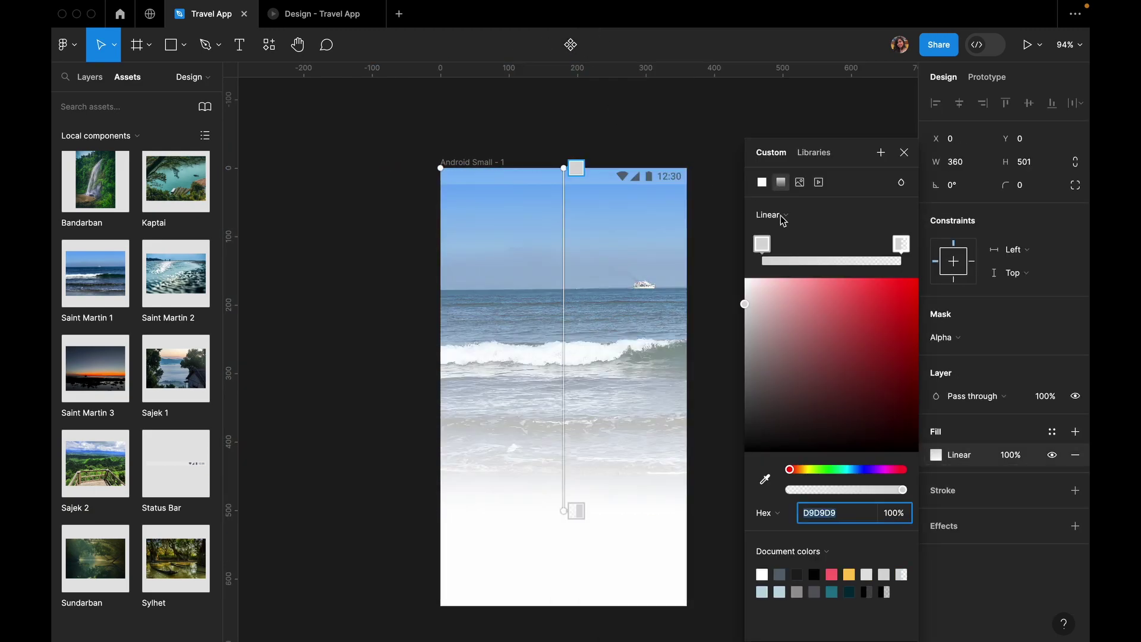
pyautogui.moveTo(763, 244)
pyautogui.mouseDown()
pyautogui.moveTo(925, 249)
pyautogui.moveTo(844, 242)
pyautogui.mouseUp()
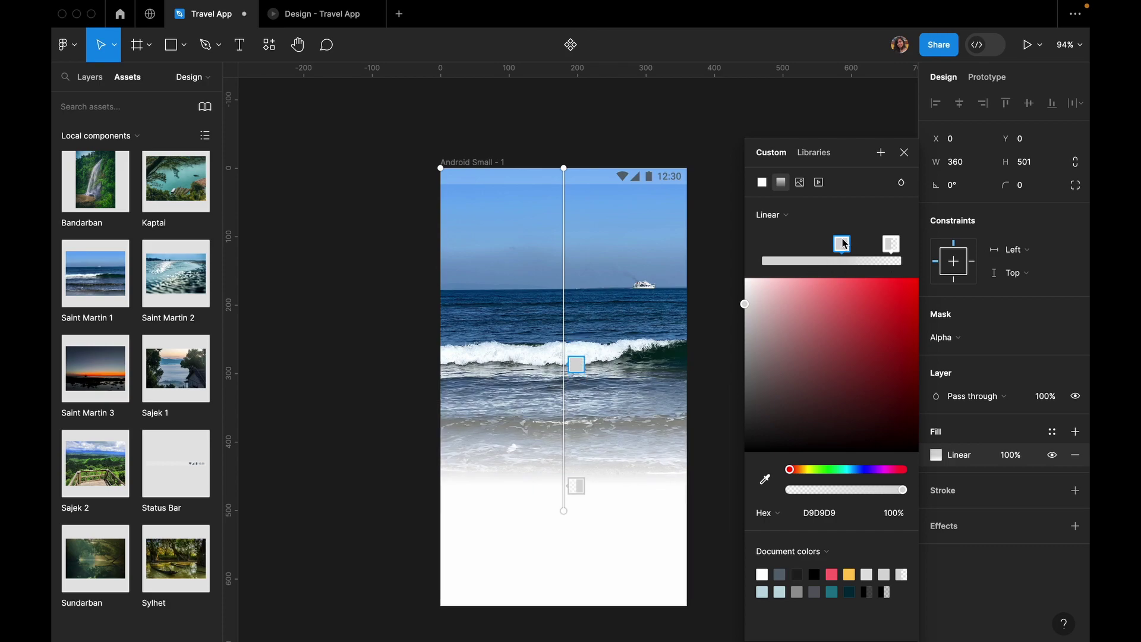
pyautogui.moveTo(565, 511); pyautogui.dragTo(565, 495)
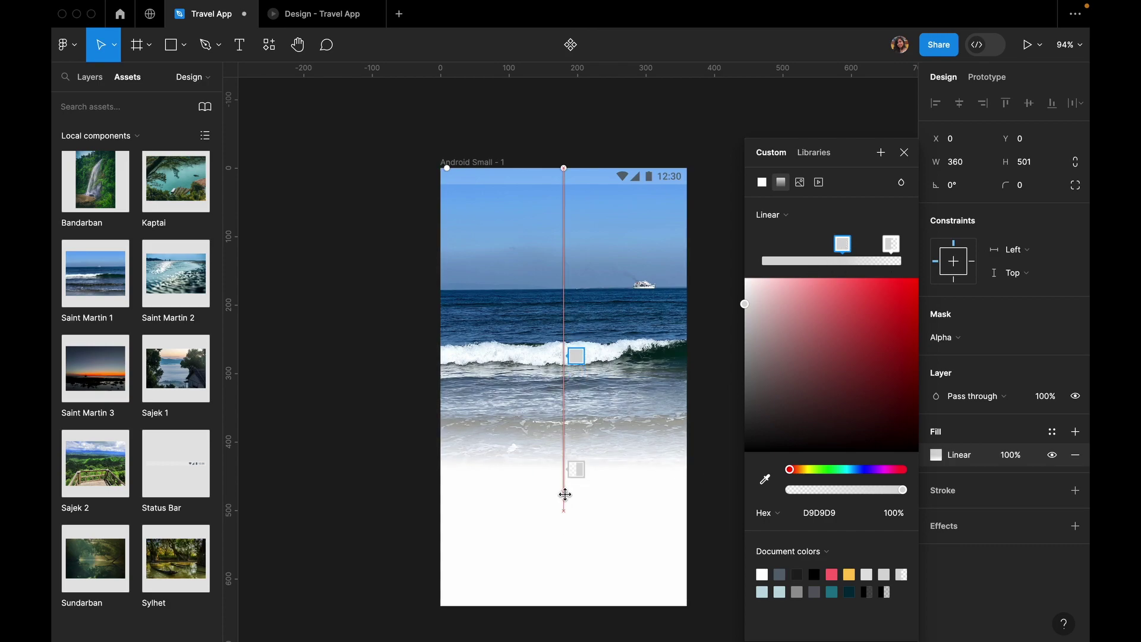
pyautogui.click(714, 396)
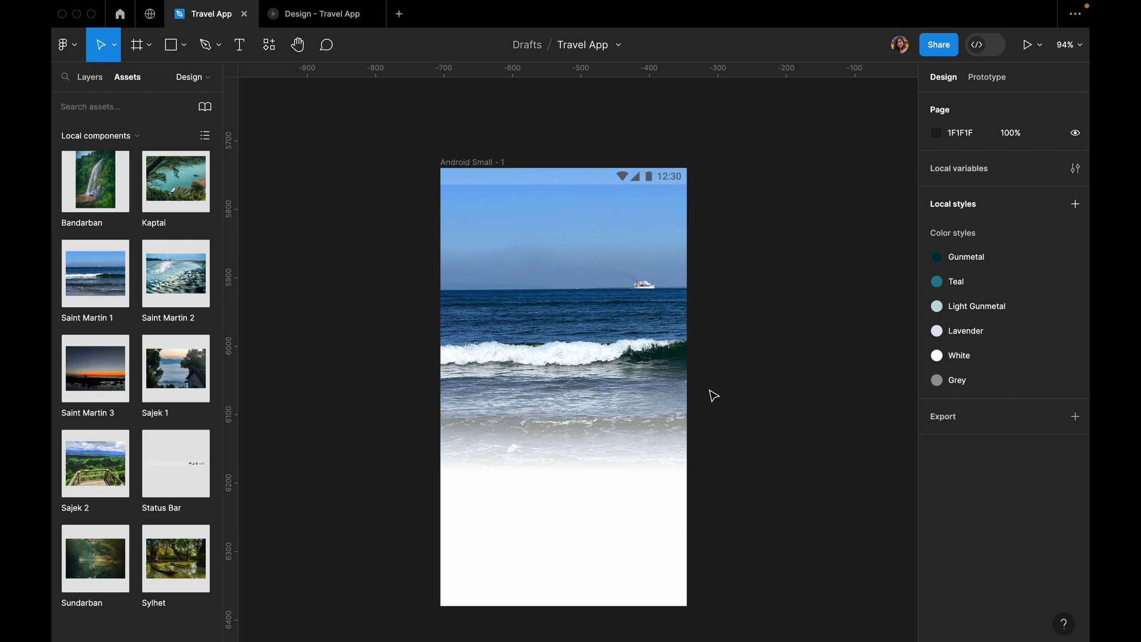
# Step: Add the headline 'Travel Beautiful Bangladesh With Us!' centred over the faded beach area
pyautogui.click(516, 447)
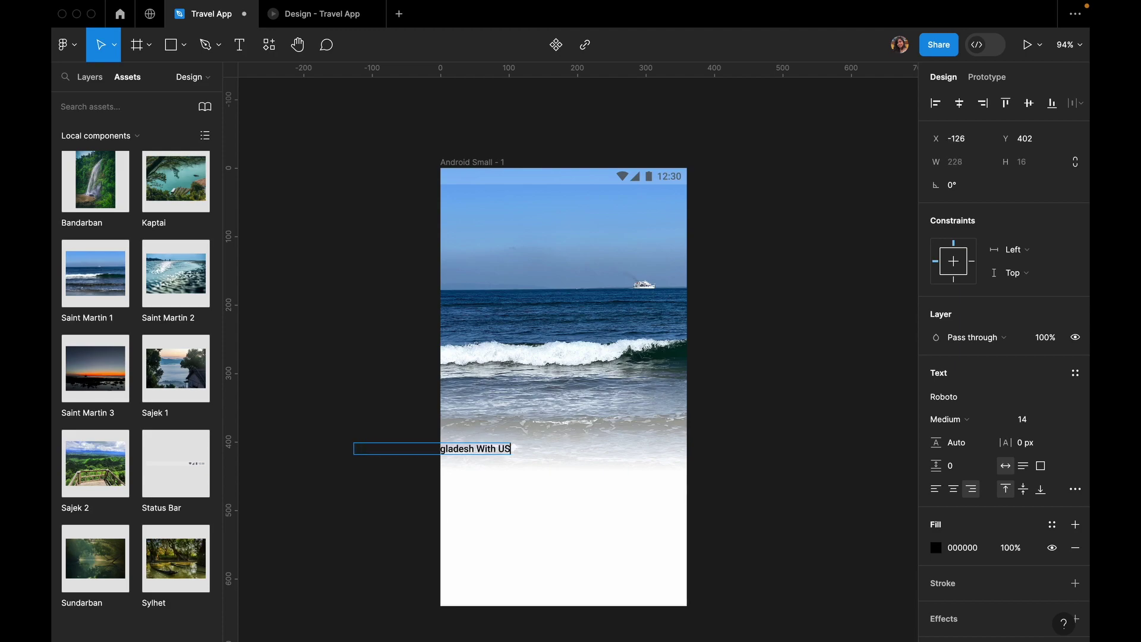
pyautogui.write('s!')
pyautogui.press('Escape')
pyautogui.moveTo(481, 450); pyautogui.dragTo(607, 449)
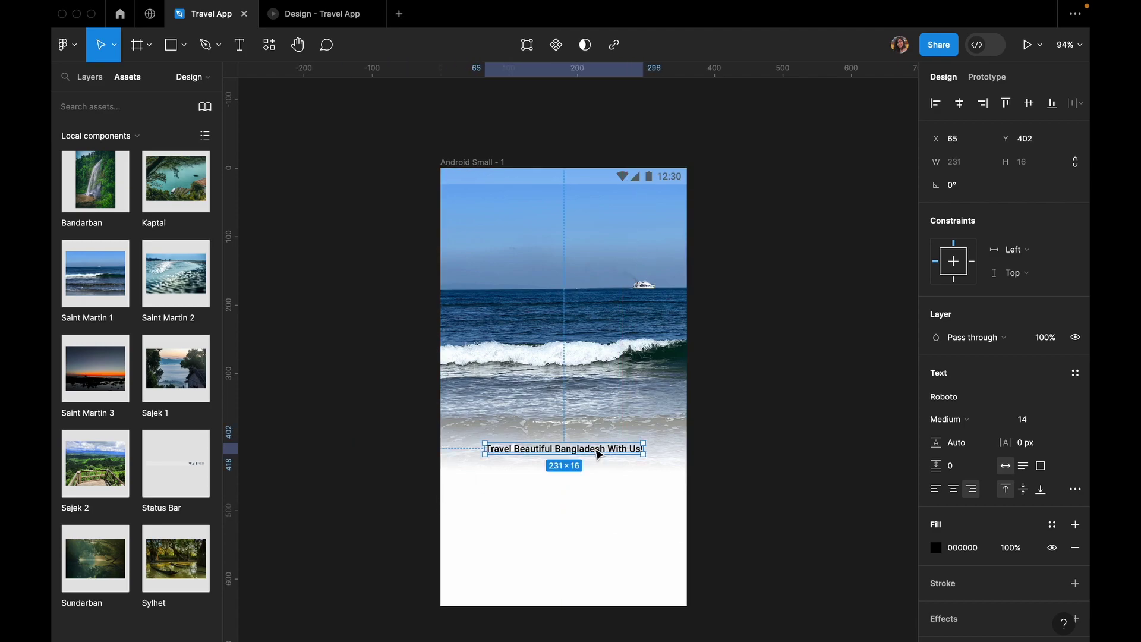
# Step: Style the headline in Playfair Display SemiBold, size 25, kept inside the frame
pyautogui.click(970, 396)
pyautogui.write('playfair')
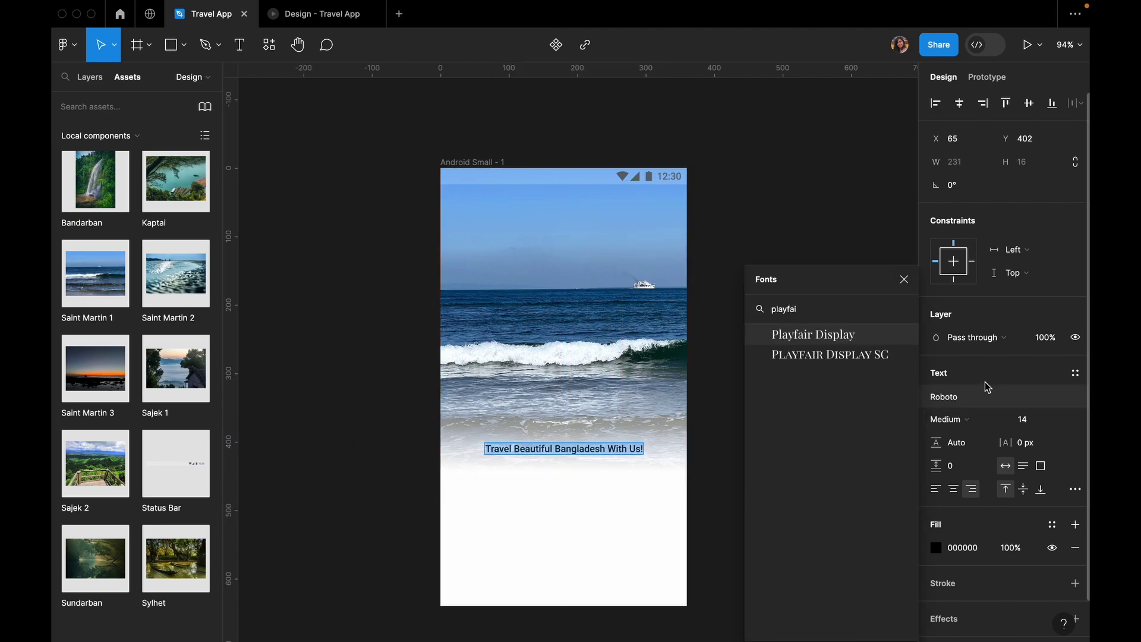
pyautogui.press('Return')
pyautogui.click(949, 419)
pyautogui.click(969, 436)
pyautogui.click(1028, 419)
pyautogui.press('Up')
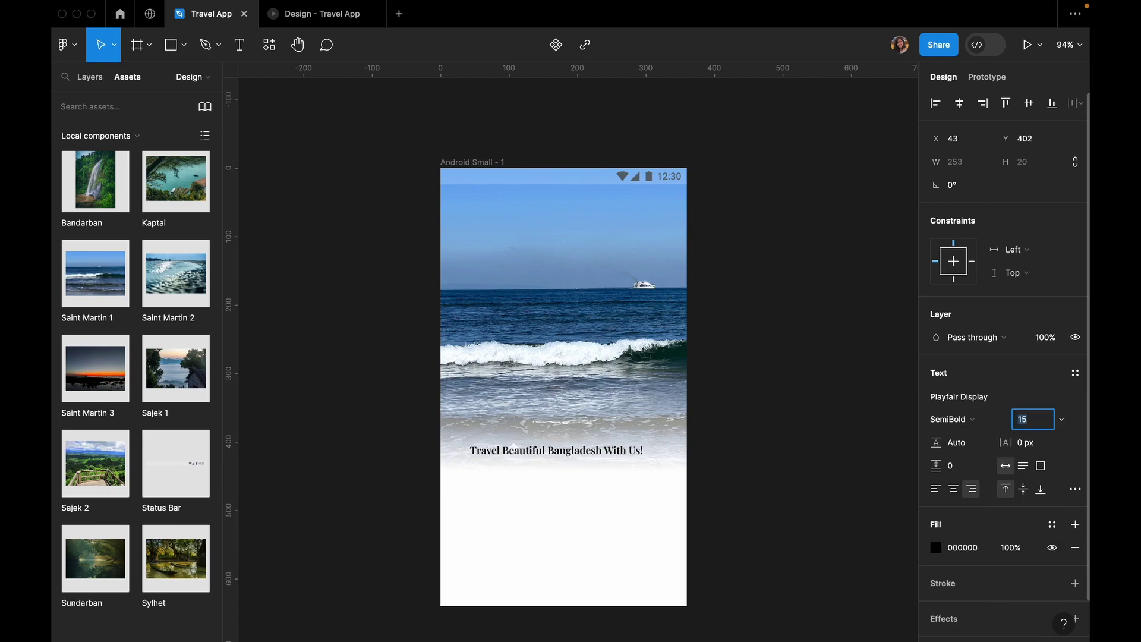
pyautogui.scroll(-5, 637, 462)
pyautogui.moveTo(553, 463); pyautogui.dragTo(613, 461)
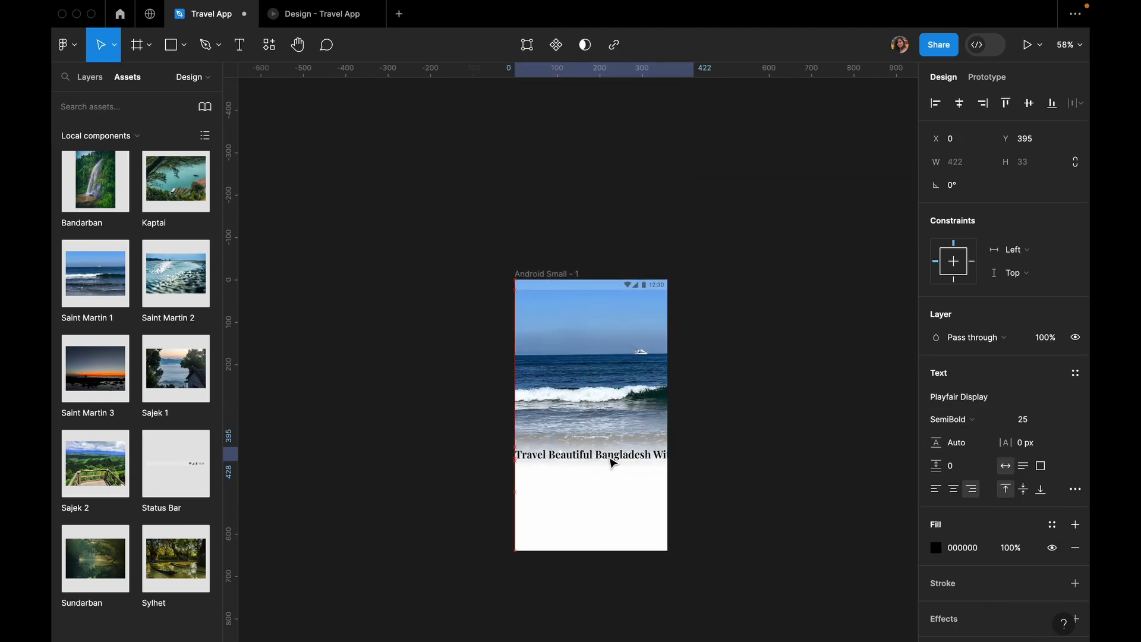
pyautogui.click(538, 273)
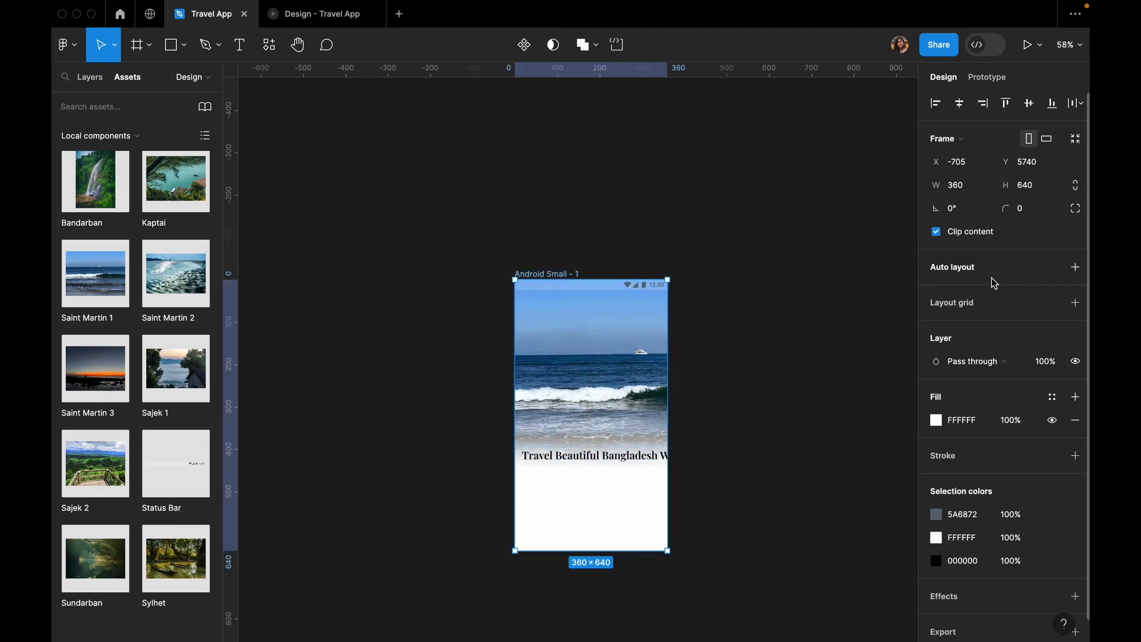
# Step: Add a four-column layout grid with a 20 px margin to the frame
pyautogui.click(1074, 304)
pyautogui.click(773, 329)
pyautogui.click(791, 347)
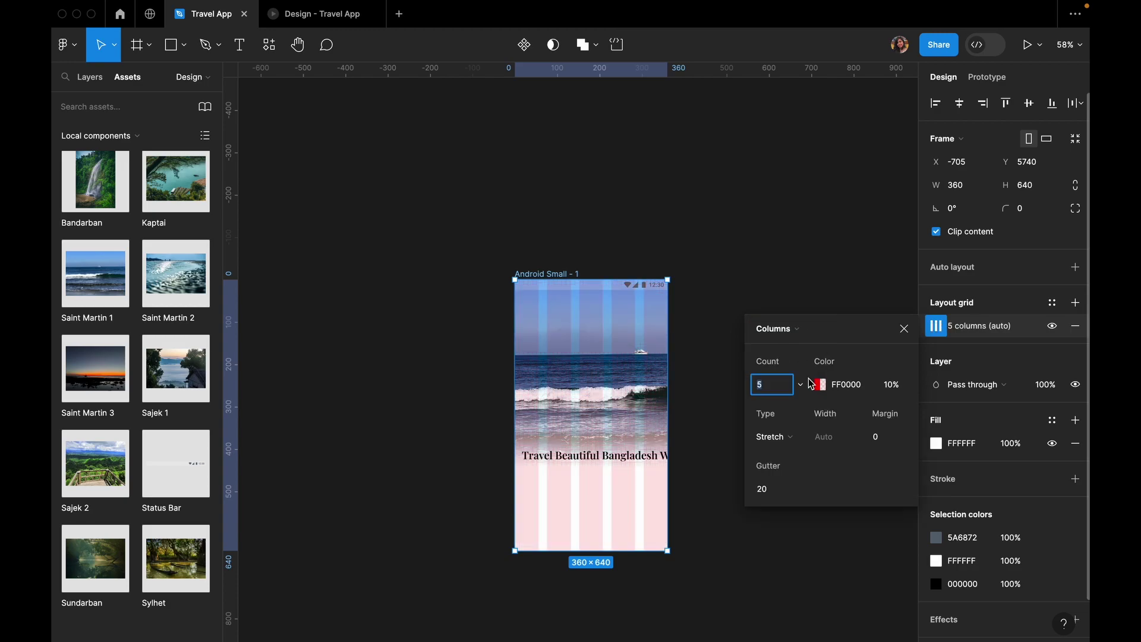
pyautogui.click(873, 437)
pyautogui.write('20')
pyautogui.press('Return')
pyautogui.scroll(3, 634, 483)
# Step: Fit the headline box between the grid margins so it wraps, and centre-align it
pyautogui.click(624, 444)
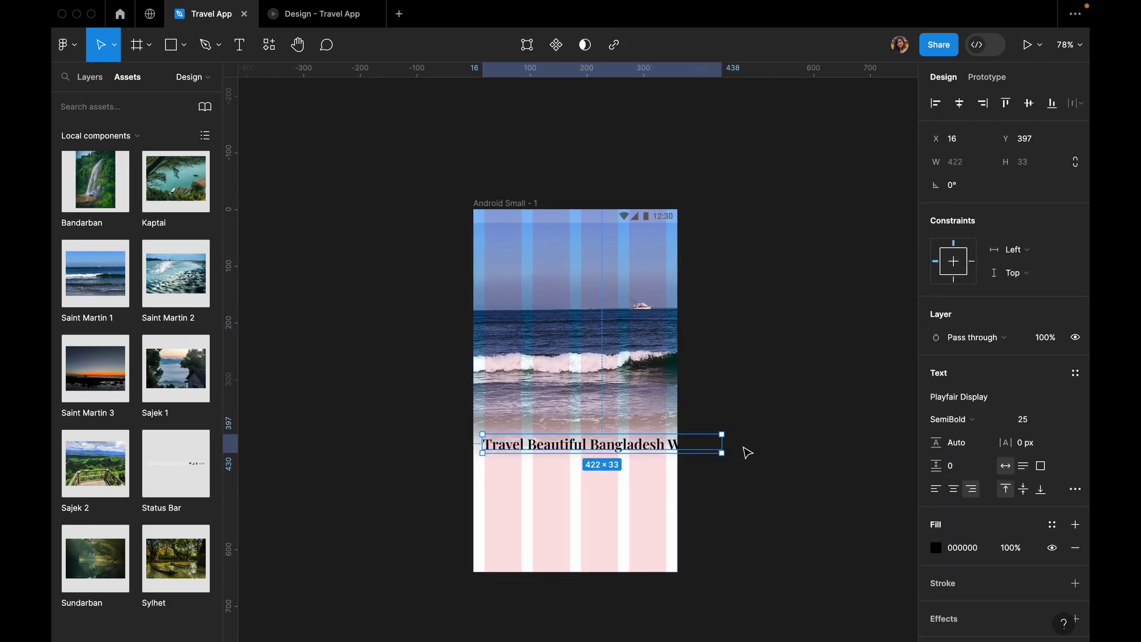
pyautogui.moveTo(721, 453); pyautogui.dragTo(630, 453)
pyautogui.scroll(5, 524, 434)
pyautogui.moveTo(422, 489); pyautogui.dragTo(428, 489)
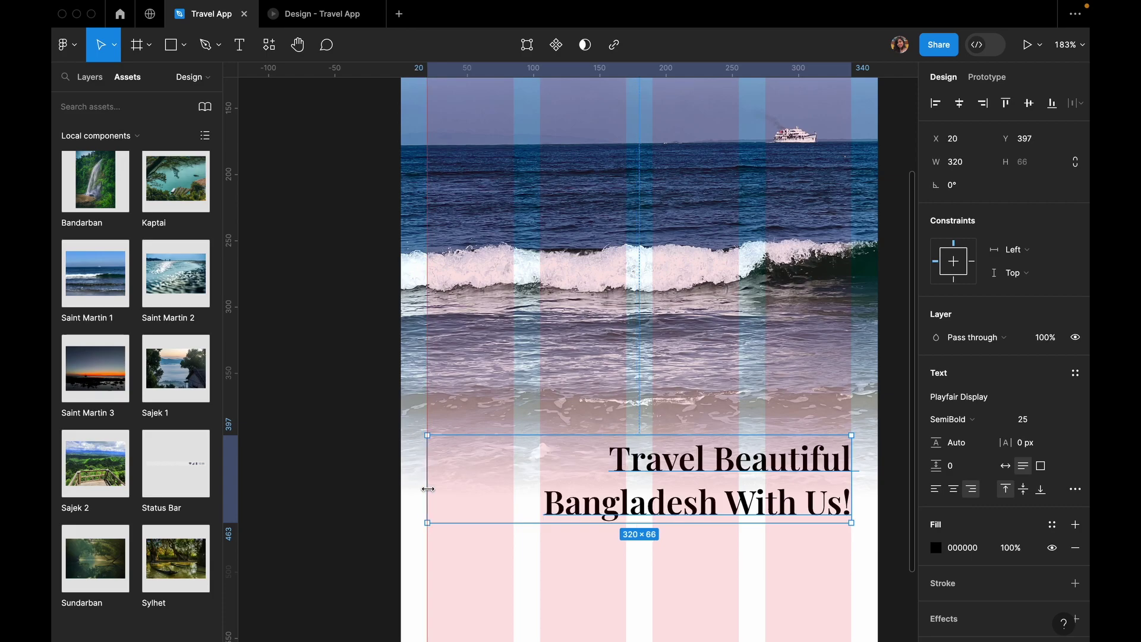
pyautogui.press('super+alt+t')
pyautogui.hotkey('shift', '1')
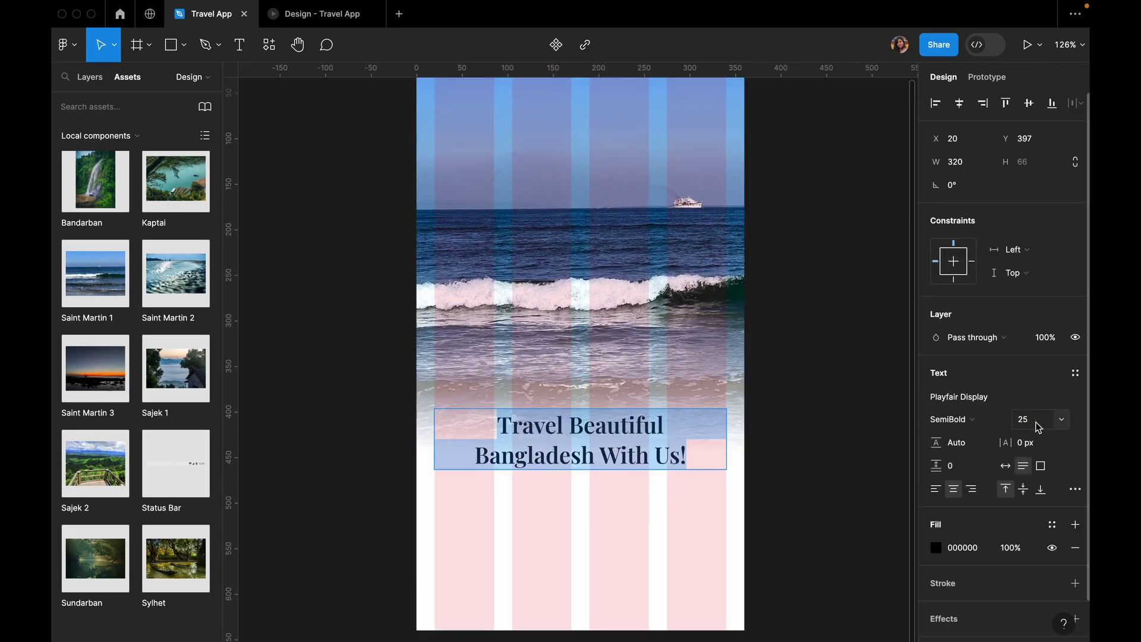
# Step: Set the headline font size to 28 with a line height of 40
pyautogui.click(1036, 423)
pyautogui.press('Down')
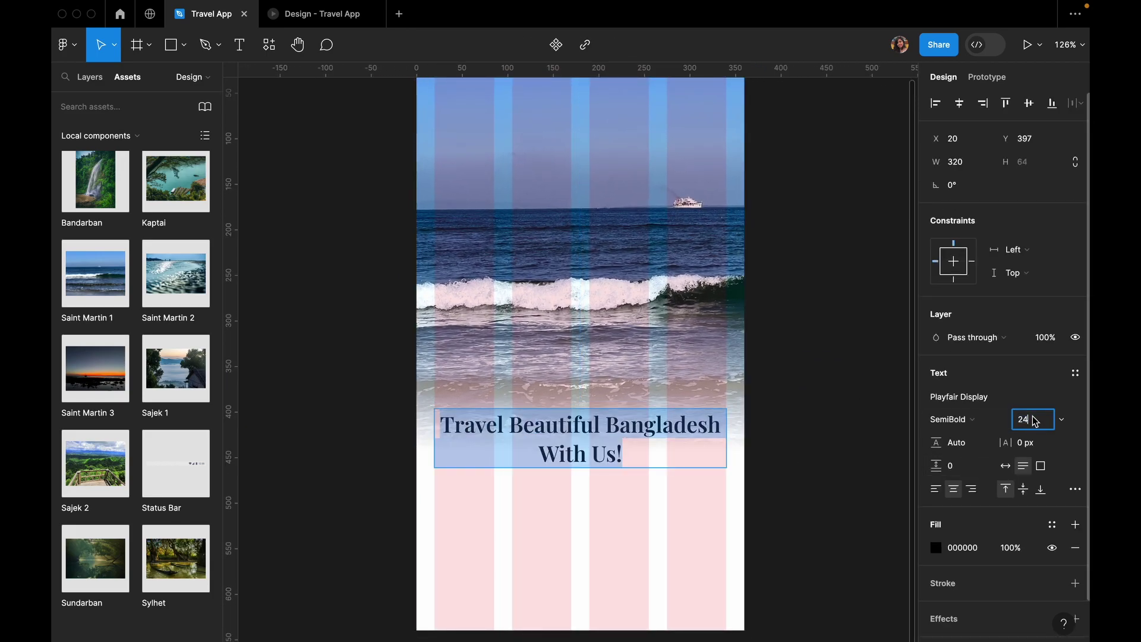
pyautogui.press('Up')
pyautogui.press('Up')
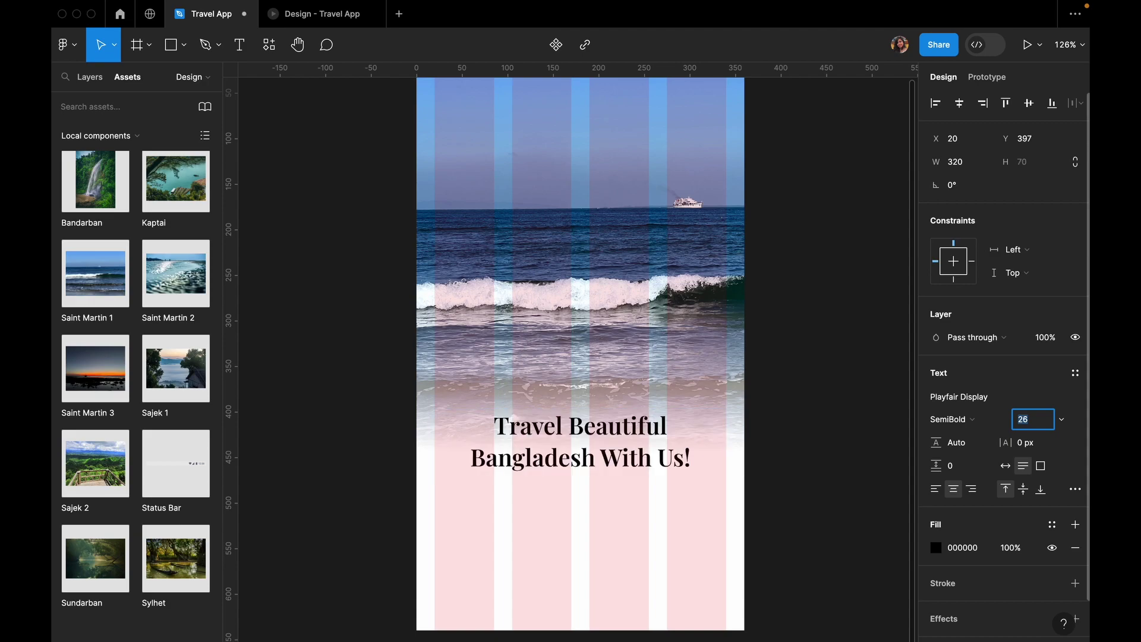
pyautogui.press('Up')
pyautogui.press('Up')
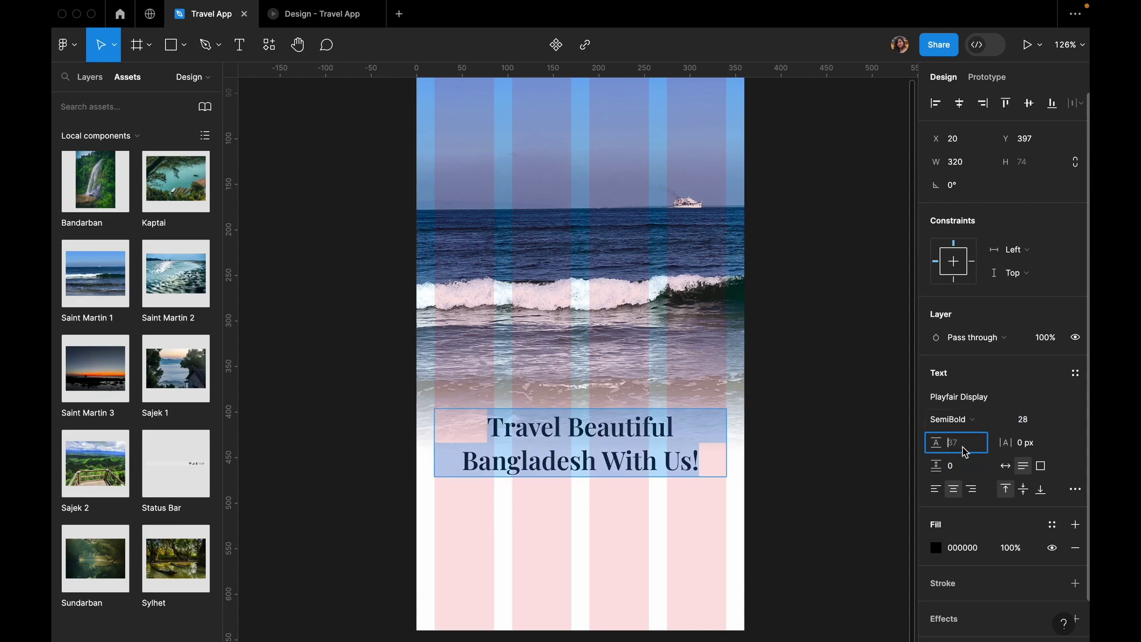
pyautogui.write('42')
pyautogui.press('Return')
pyautogui.write('40')
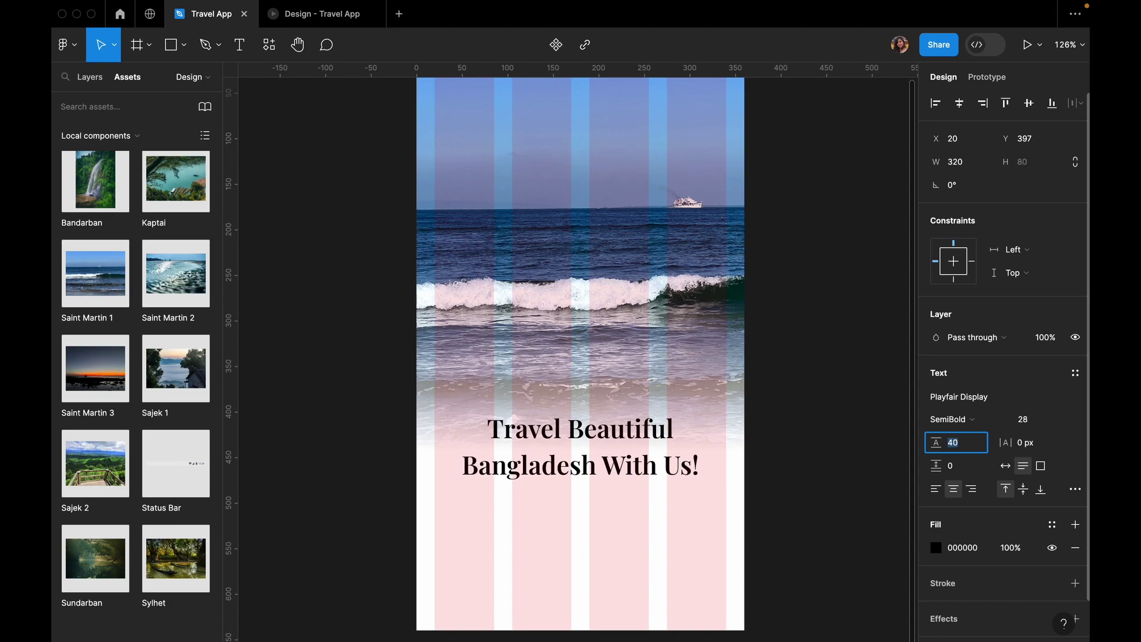
pyautogui.press('Escape')
# Step: Apply the Gunmetal colour style to the headline and move it slightly higher
pyautogui.click(1053, 524)
pyautogui.click(767, 588)
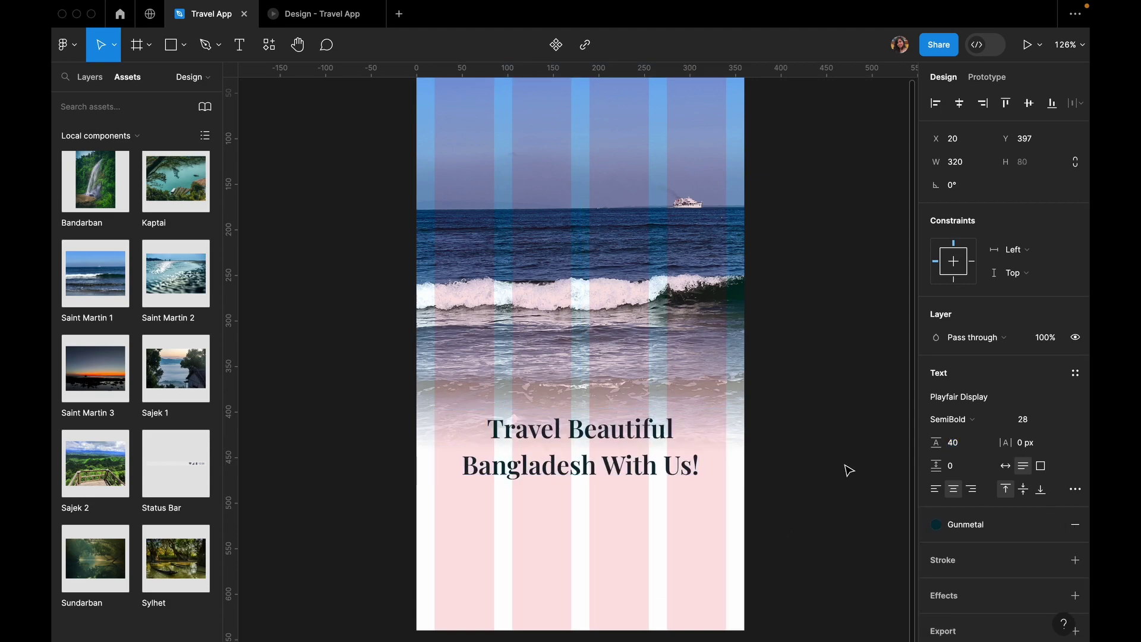
pyautogui.click(610, 458)
pyautogui.moveTo(609, 457); pyautogui.dragTo(610, 441)
pyautogui.click(783, 428)
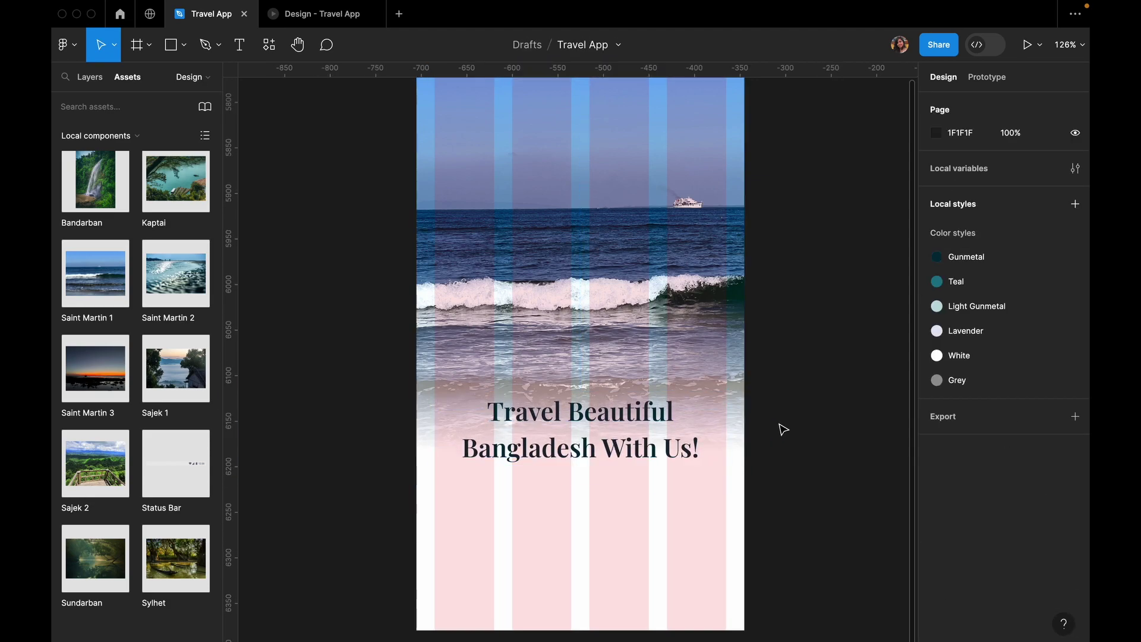
pyautogui.scroll(-4, 783, 428)
pyautogui.moveTo(617, 336); pyautogui.dragTo(617, 326)
pyautogui.click(751, 339)
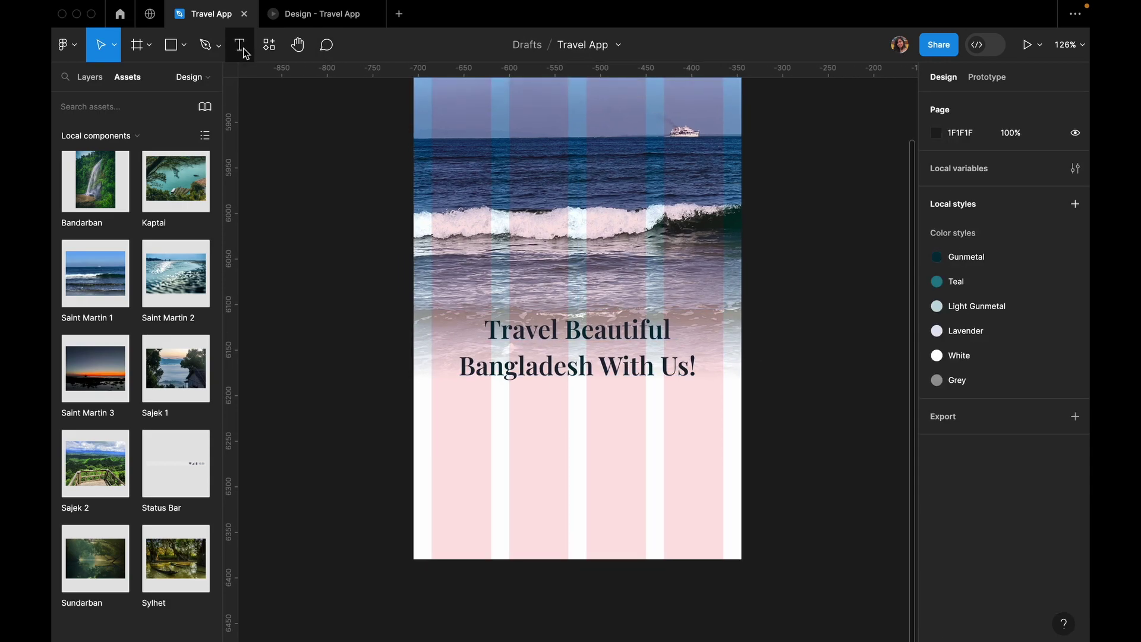
# Step: Start a new text box below the headline for the subtitle
pyautogui.click(240, 44)
pyautogui.scroll(3, 566, 416)
pyautogui.click(446, 444)
pyautogui.write('Explore the beautiful')
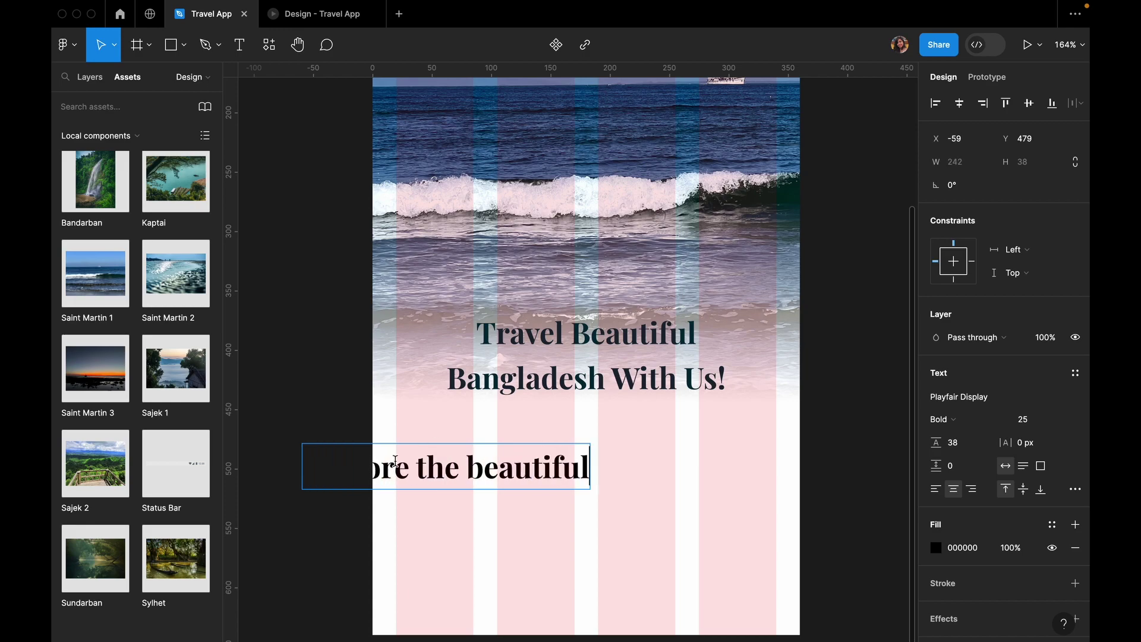
# Step: Set the subtitle to Inter Regular, size 12
pyautogui.hotkey('ctrl', 'a')
pyautogui.click(959, 397)
pyautogui.write('in')
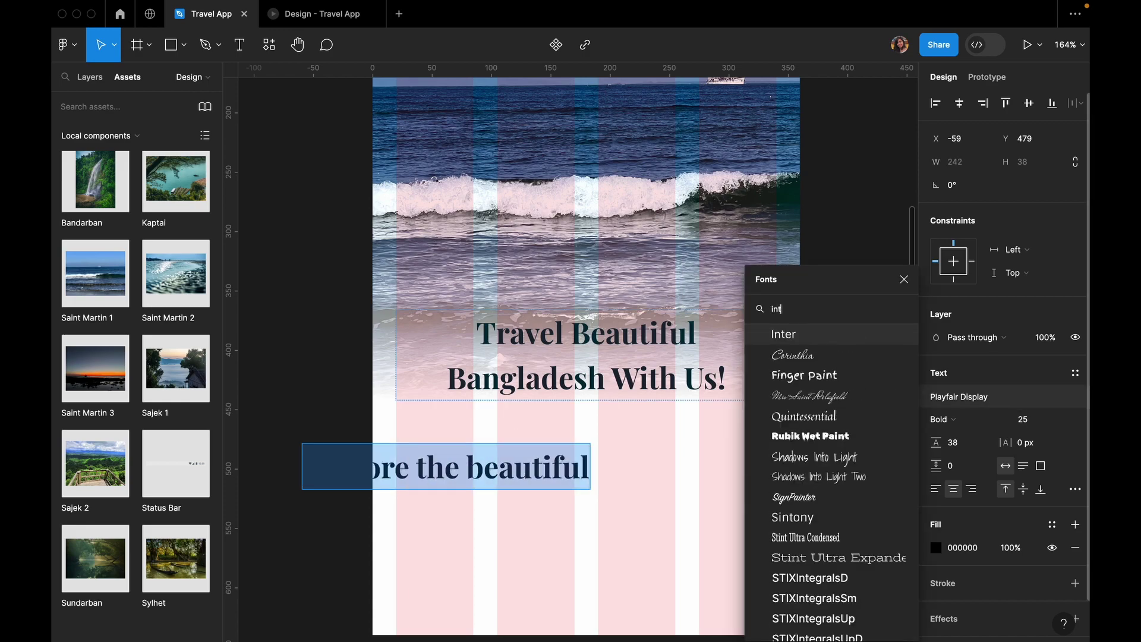
pyautogui.press('Return')
pyautogui.click(944, 419)
pyautogui.click(963, 367)
pyautogui.click(1023, 419)
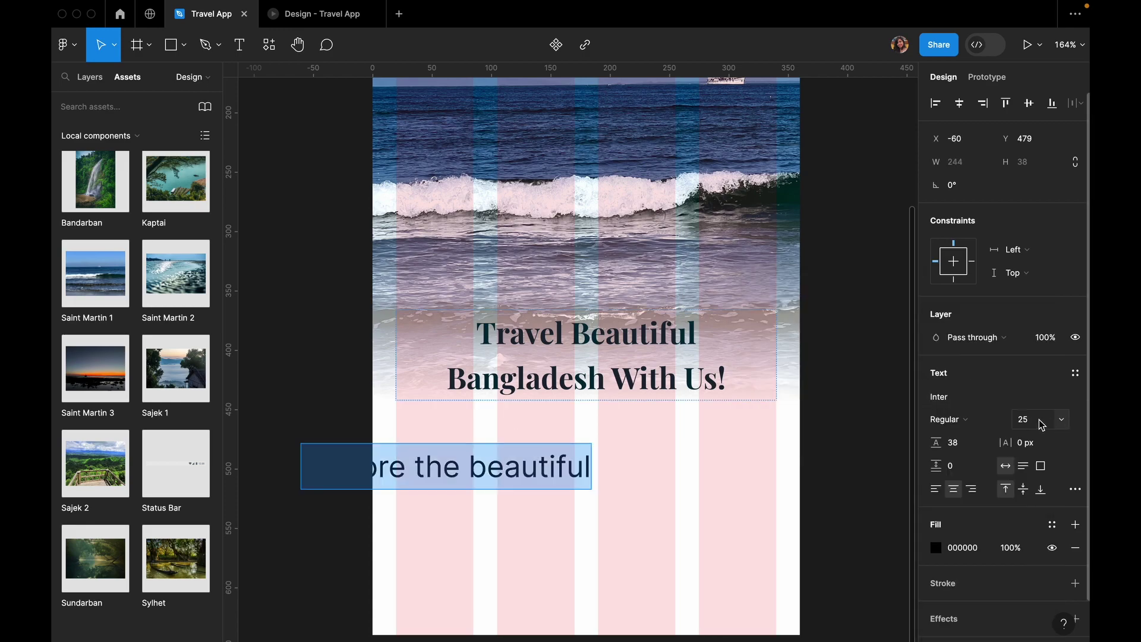
pyautogui.write('12')
pyautogui.press('Return')
pyautogui.press('Escape')
# Step: Align the subtitle to the grid margin and give it a 20 line height
pyautogui.moveTo(482, 482); pyautogui.dragTo(509, 481)
pyautogui.click(964, 444)
pyautogui.write('20')
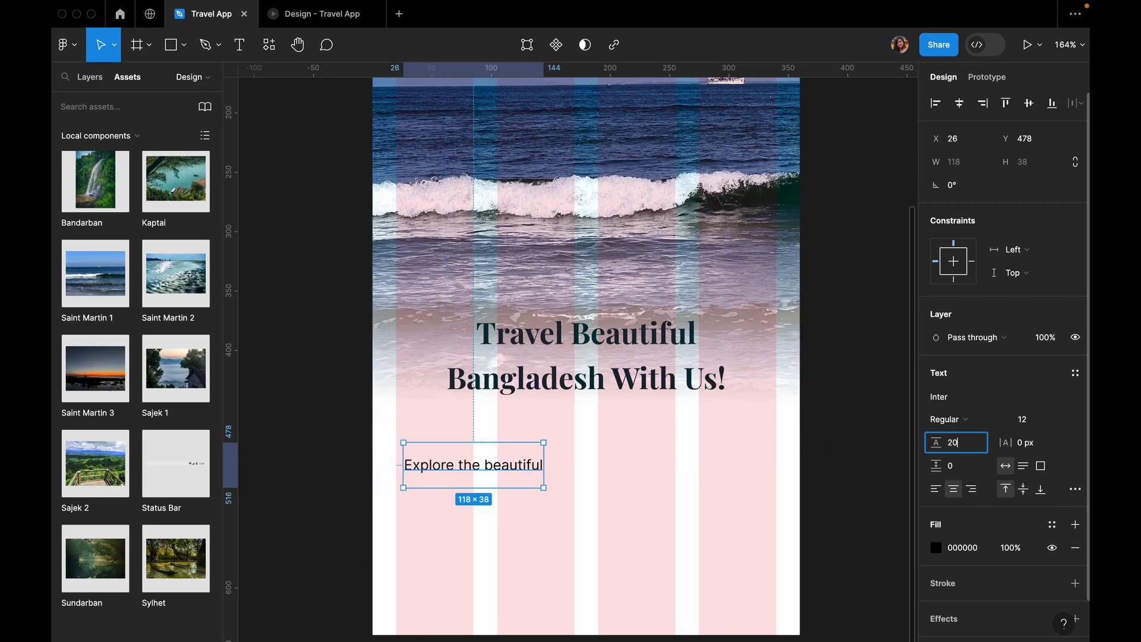
pyautogui.press('Return')
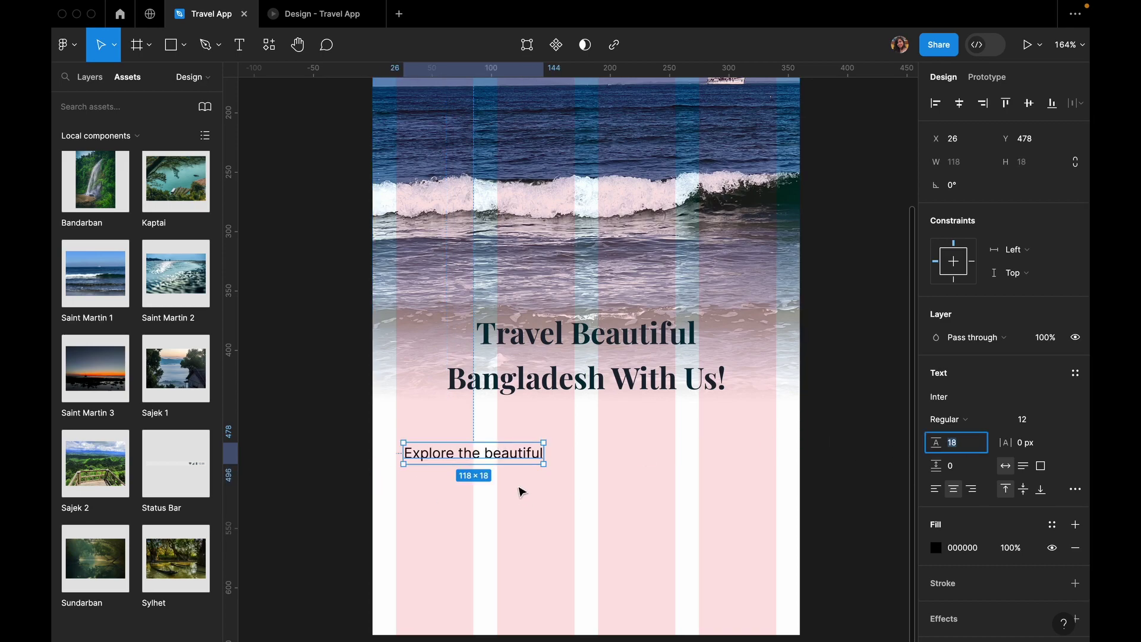
pyautogui.click(964, 444)
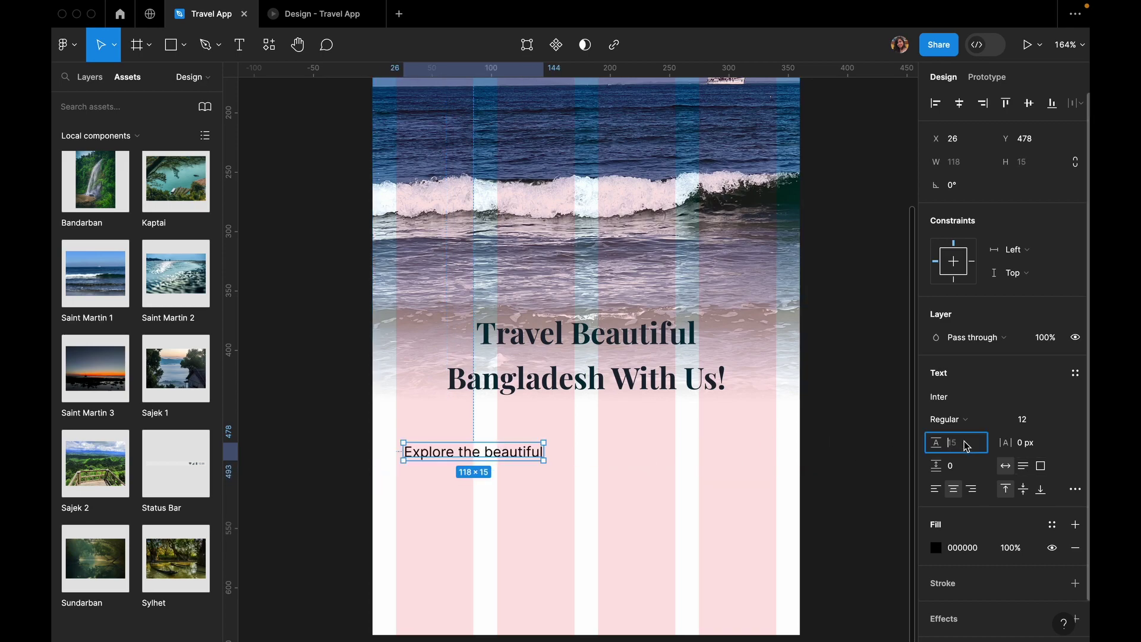
# Step: Complete the paragraph: '...of Bangladesh and travel with us to have a beautiful experience of lifetime'
pyautogui.doubleClick(535, 457)
pyautogui.scroll(5, 529, 454)
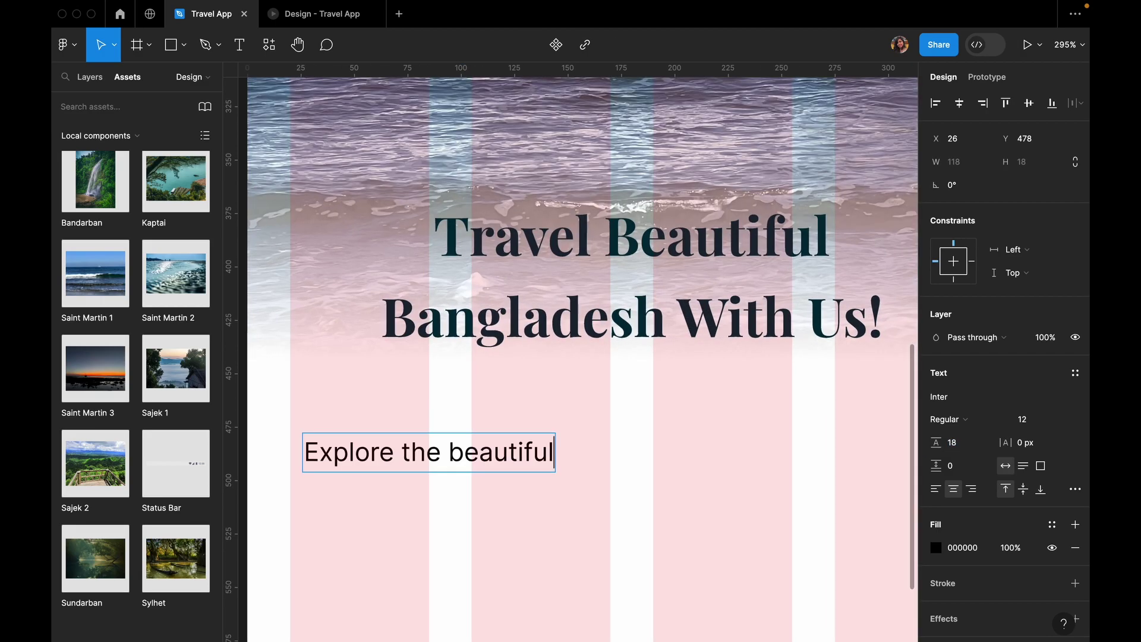
pyautogui.write('places od')
pyautogui.press('BackSpace')
pyautogui.write('f')
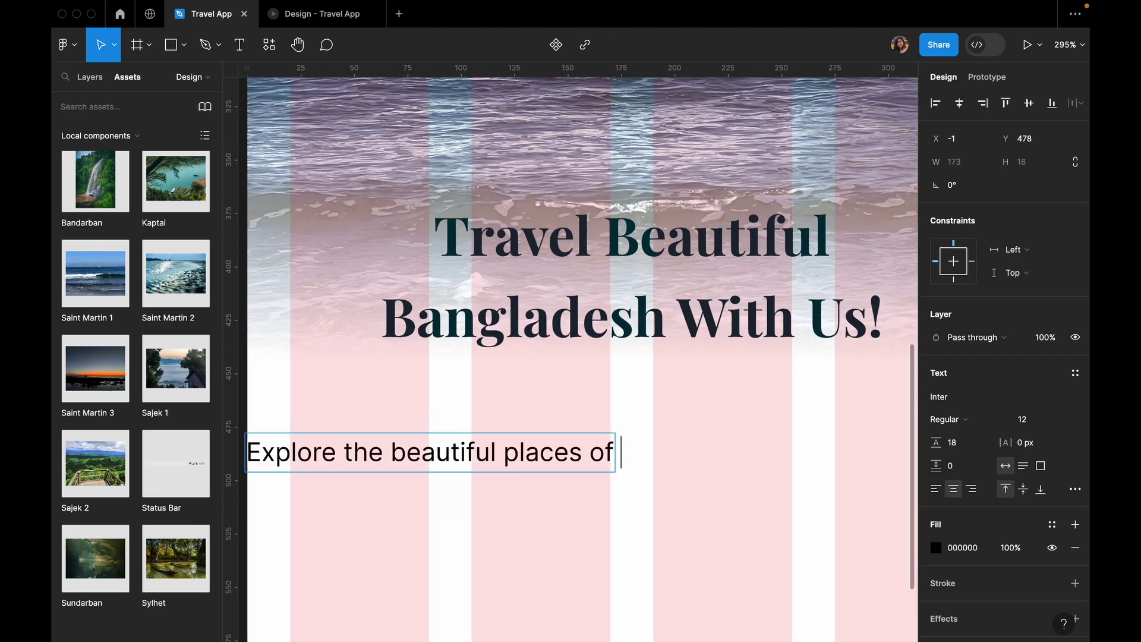
pyautogui.write(' Bangladesh and')
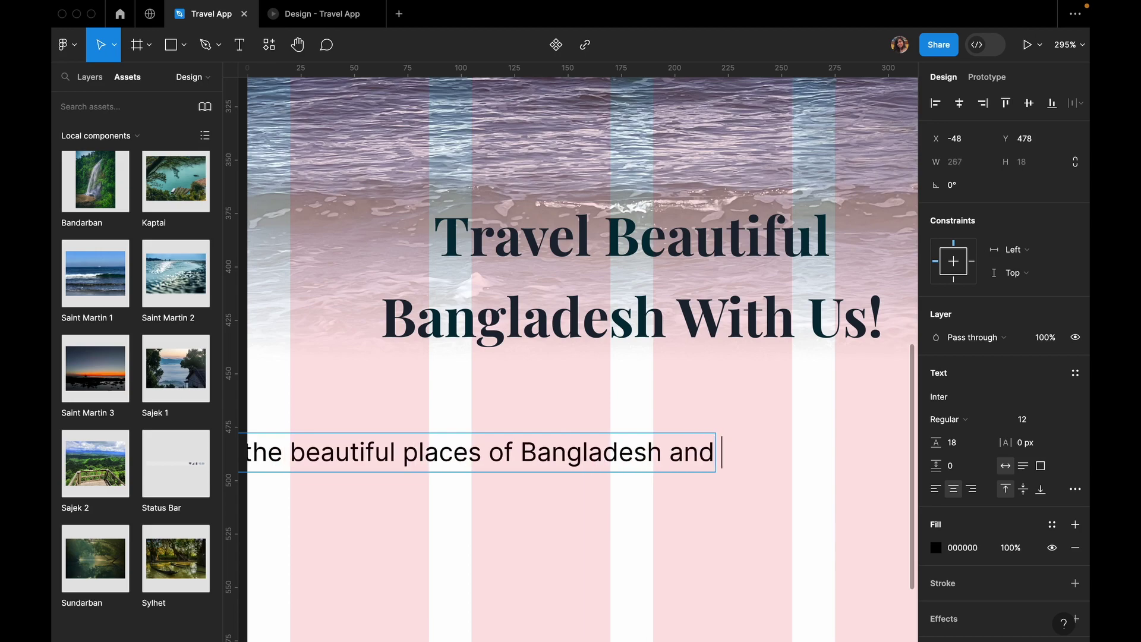
pyautogui.write(' travel with us ')
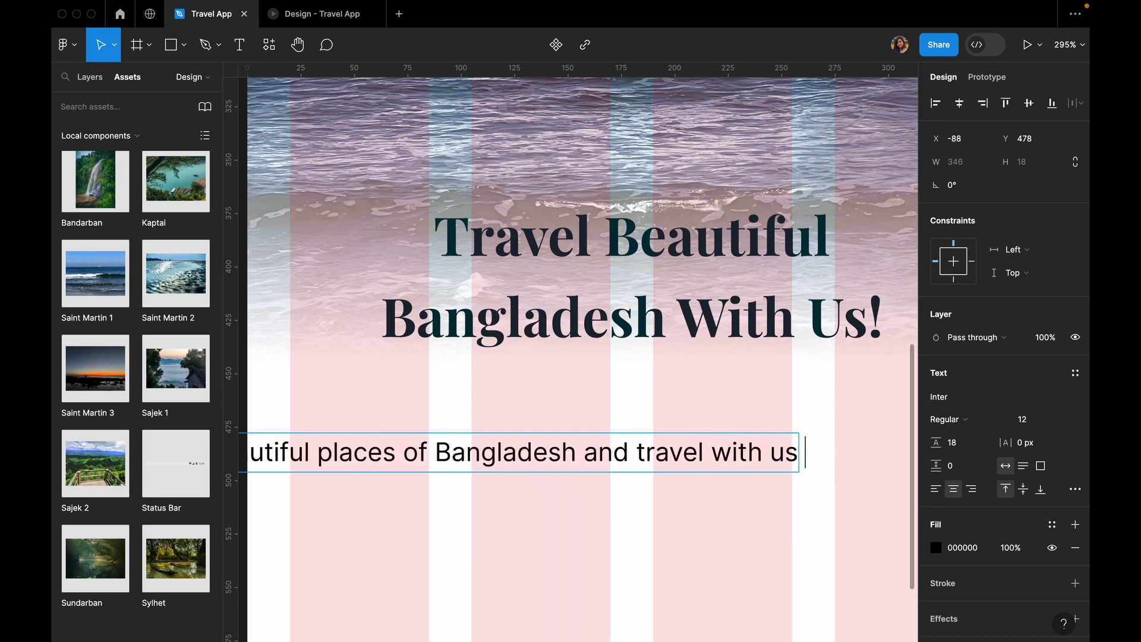
pyautogui.write('to')
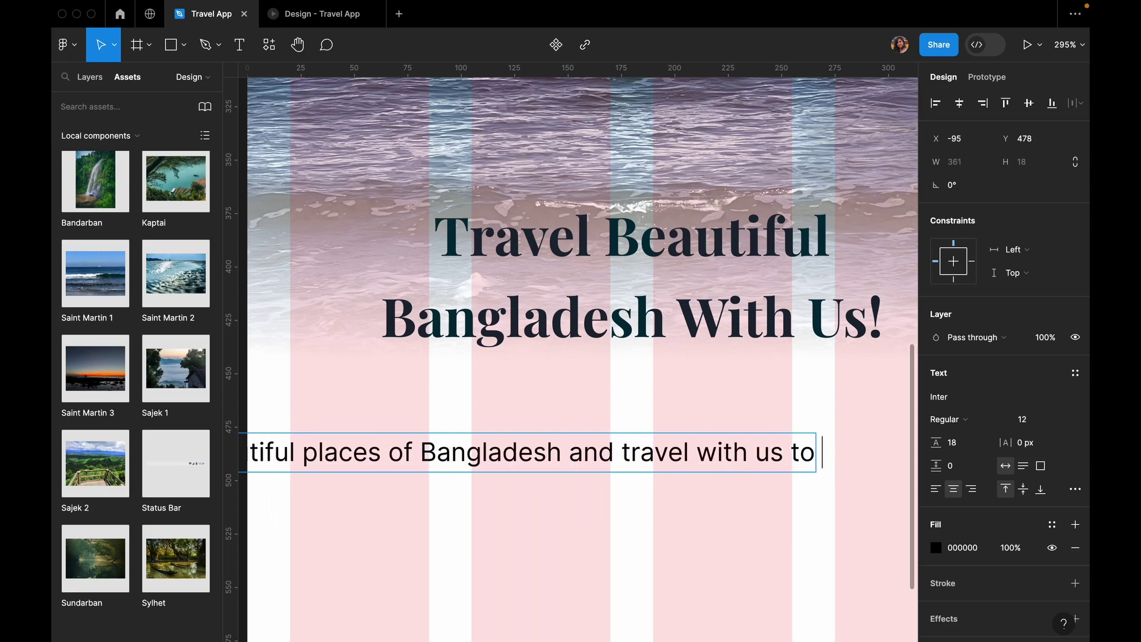
pyautogui.write(' have a beautiful ex')
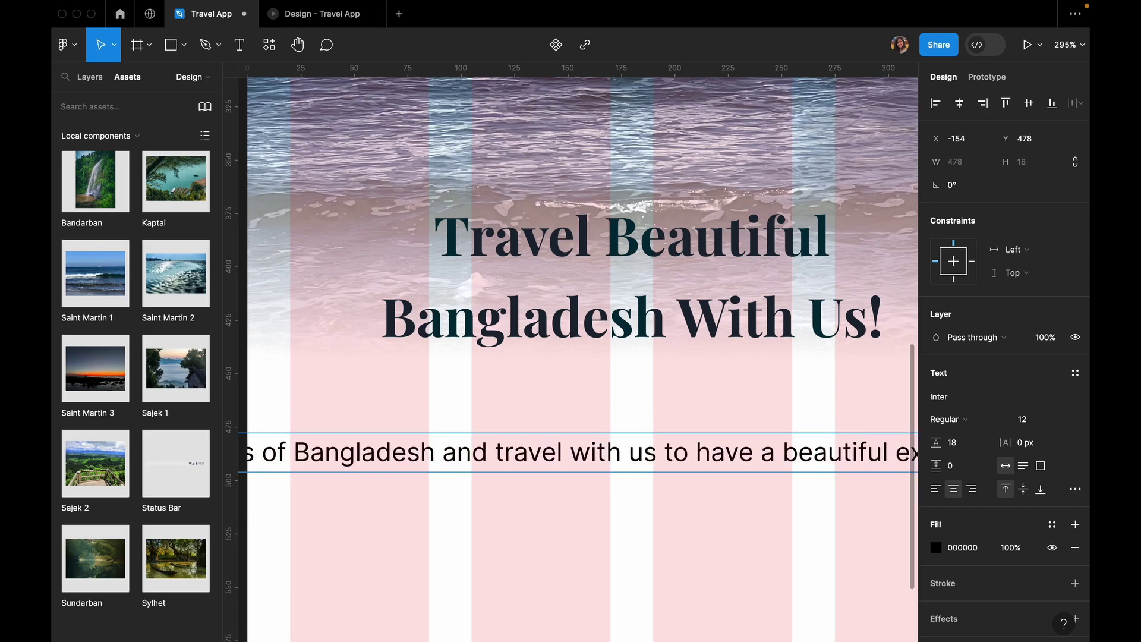
pyautogui.write('perience')
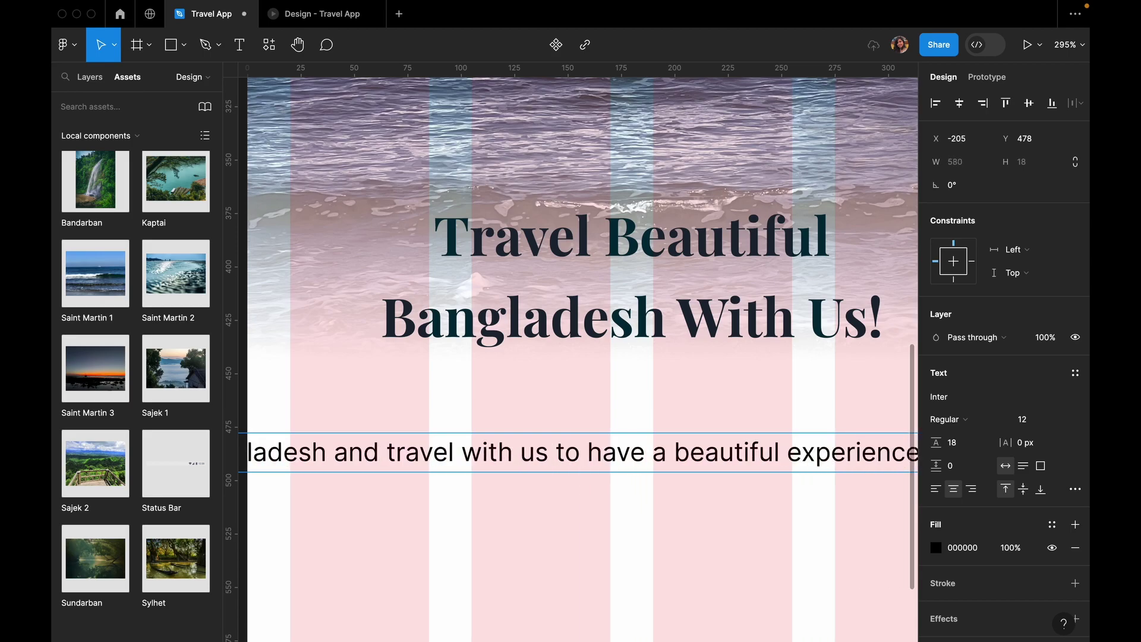
pyautogui.write(' of lifetime')
pyautogui.press('Escape')
# Step: Resize the paragraph box to 336 px wide and centre it so it wraps onto two lines
pyautogui.scroll(-5, 614, 523)
pyautogui.moveTo(775, 470); pyautogui.dragTo(517, 470)
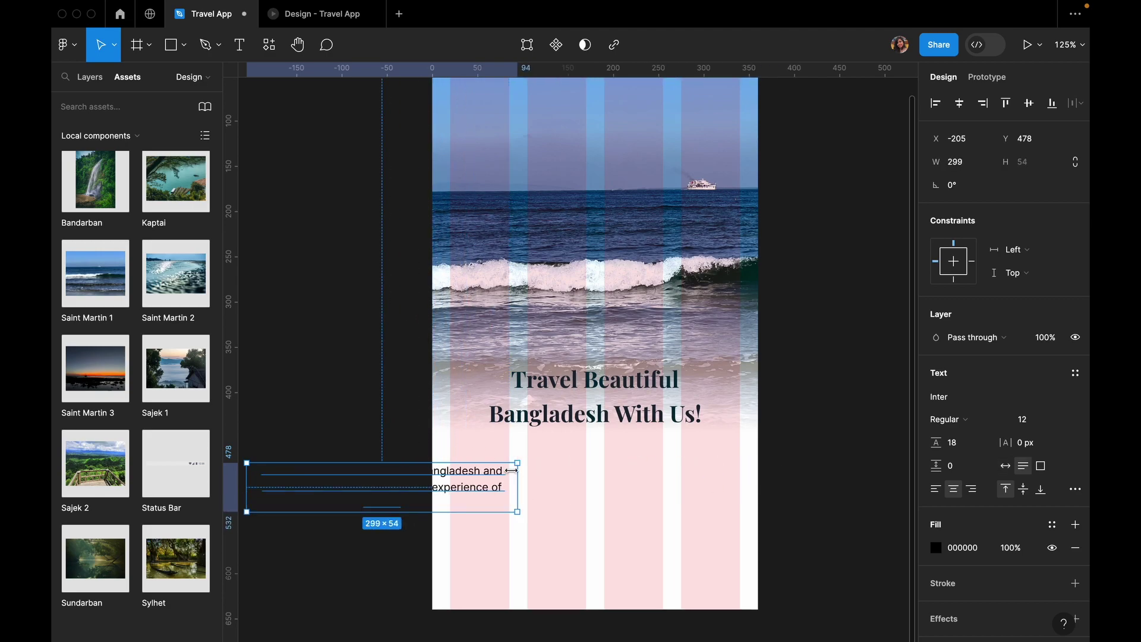
pyautogui.moveTo(401, 481); pyautogui.dragTo(614, 474)
pyautogui.scroll(3, 585, 471)
pyautogui.moveTo(714, 469); pyautogui.dragTo(760, 469)
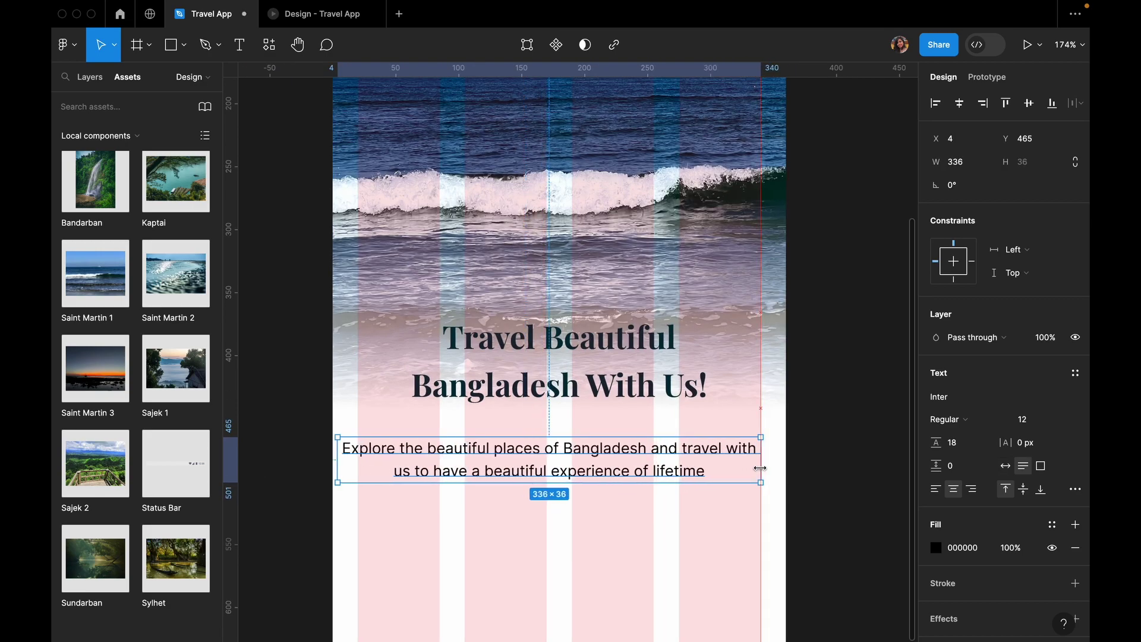
# Step: Apply the Grey colour style to the paragraph and position it just below the heading
pyautogui.click(1053, 525)
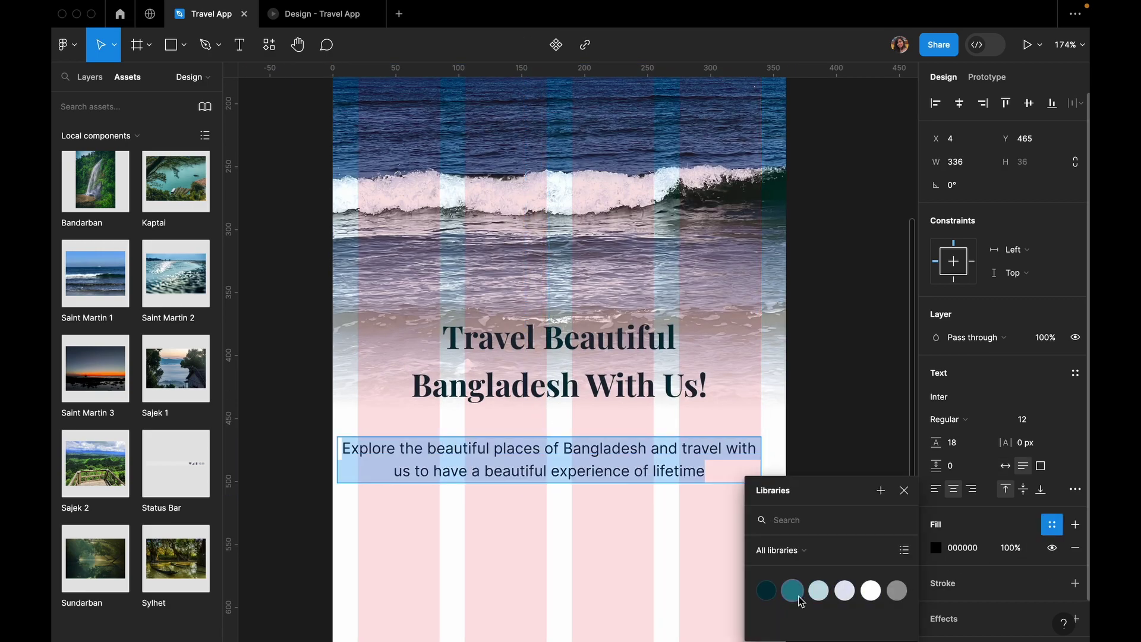
pyautogui.click(892, 592)
pyautogui.moveTo(631, 469); pyautogui.dragTo(630, 451)
pyautogui.scroll(-3, 619, 472)
pyautogui.scroll(3, 640, 527)
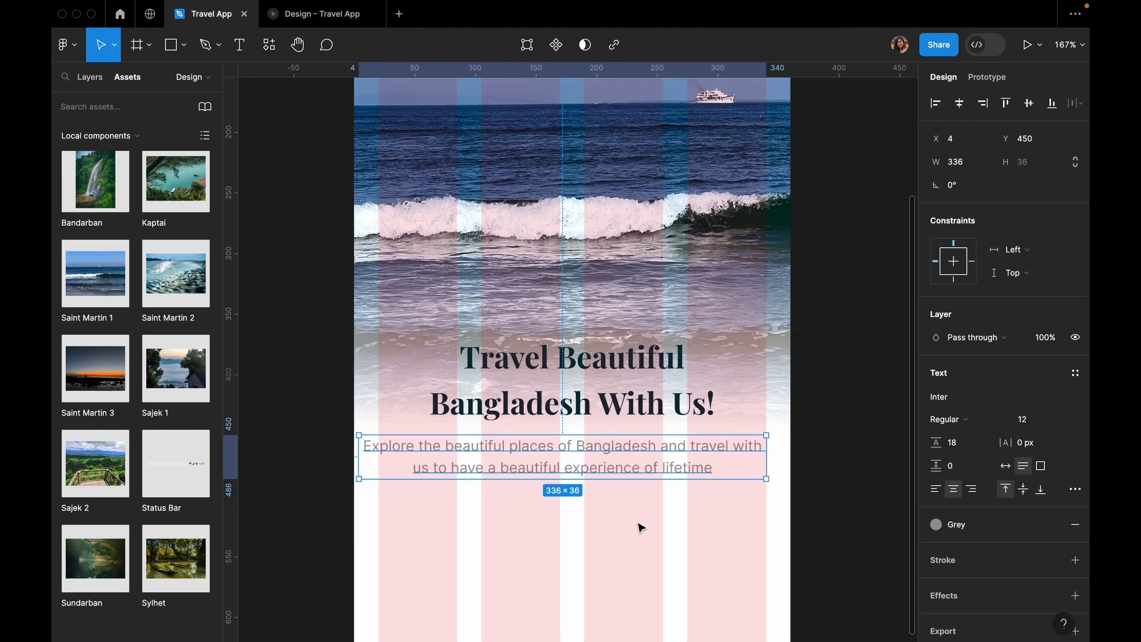
pyautogui.press('Down')
pyautogui.press('Down')
pyautogui.press('Down')
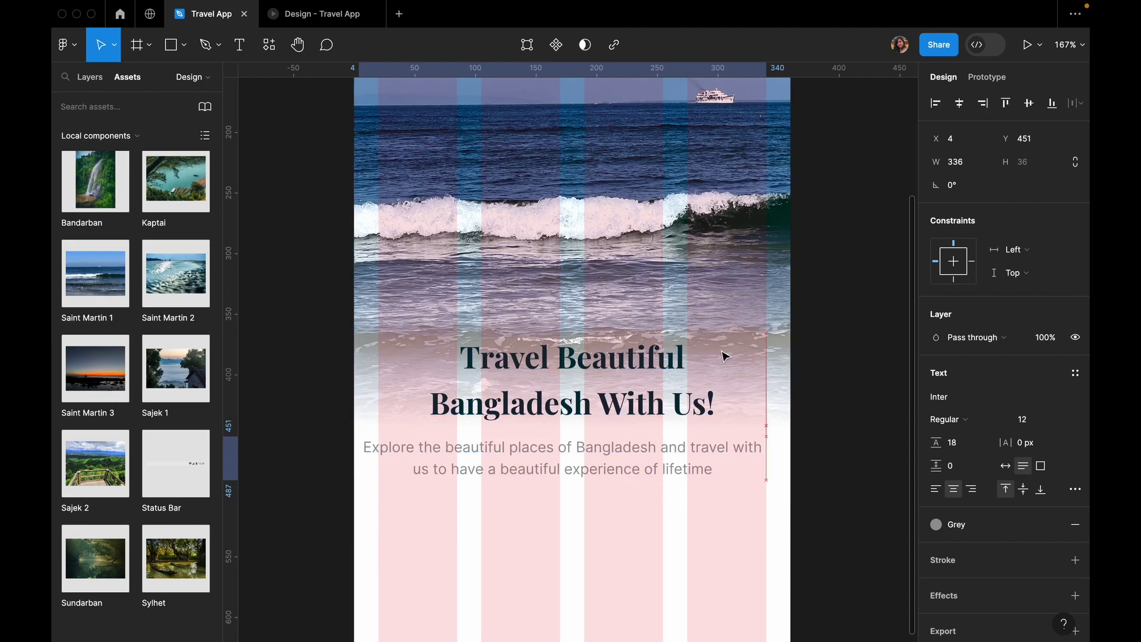
pyautogui.click(608, 535)
pyautogui.scroll(-5, 609, 535)
# Step: Add a 'Let's Explore' text layer below the paragraph
pyautogui.scroll(5, 579, 450)
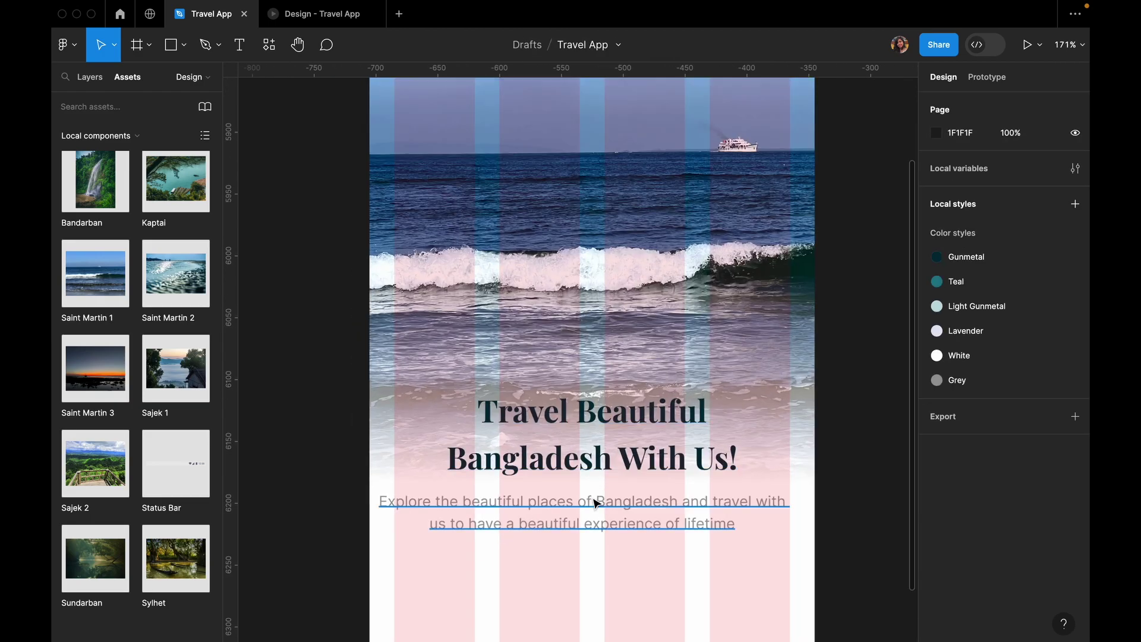
pyautogui.click(398, 520)
pyautogui.scroll(-1, 604, 587)
pyautogui.click(604, 586)
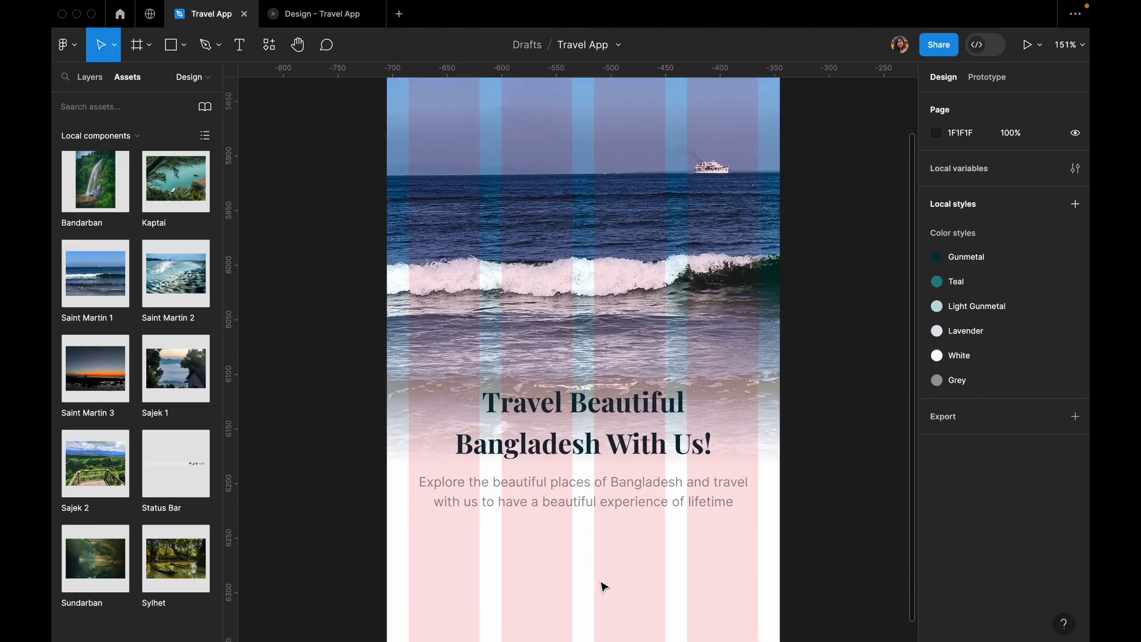
pyautogui.scroll(-3, 604, 587)
pyautogui.click(472, 512)
pyautogui.write('Let’s Explore')
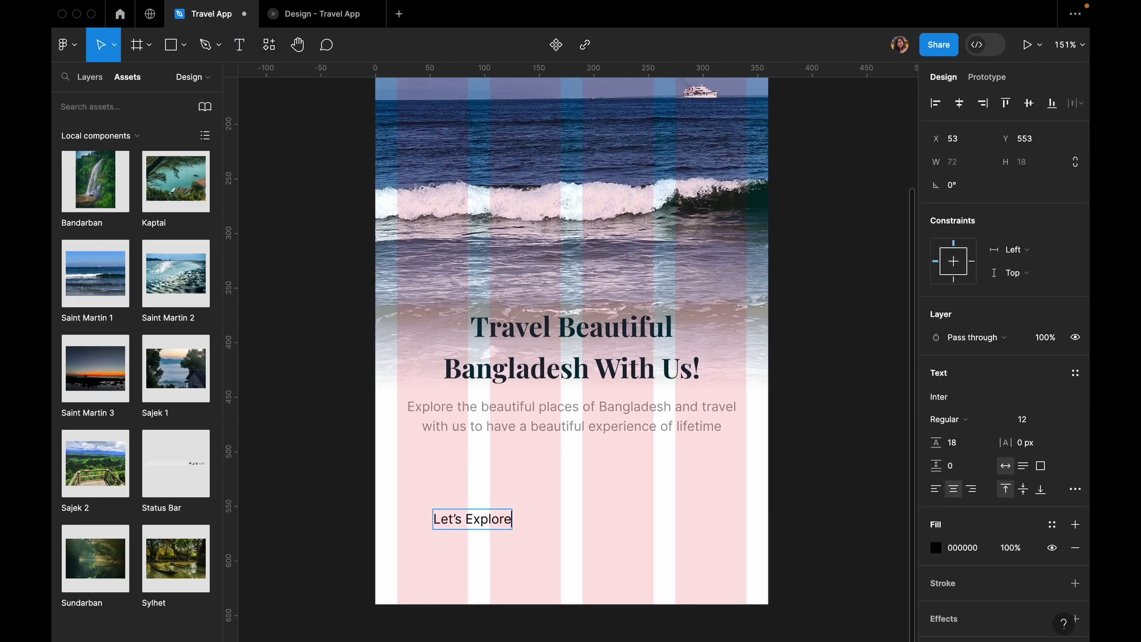
pyautogui.write("'s Explore")
pyautogui.press('Escape')
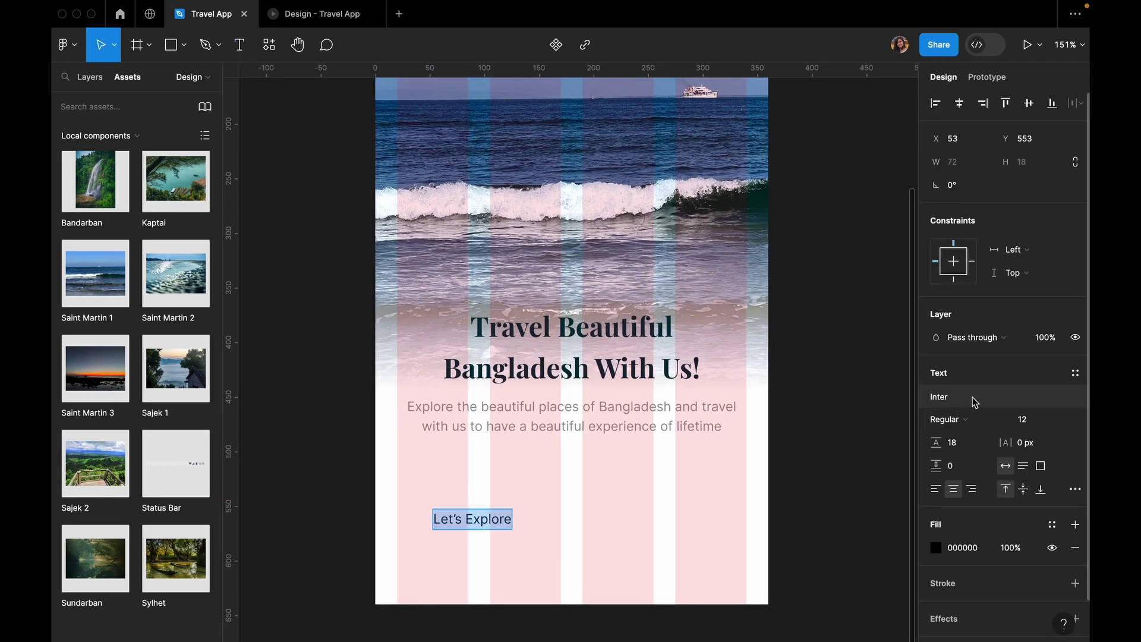
# Step: Make the text Playfair Display bold inside an auto layout frame with 12/8 padding
pyautogui.click(939, 396)
pyautogui.write('Playfair')
pyautogui.press('Return')
pyautogui.write('16')
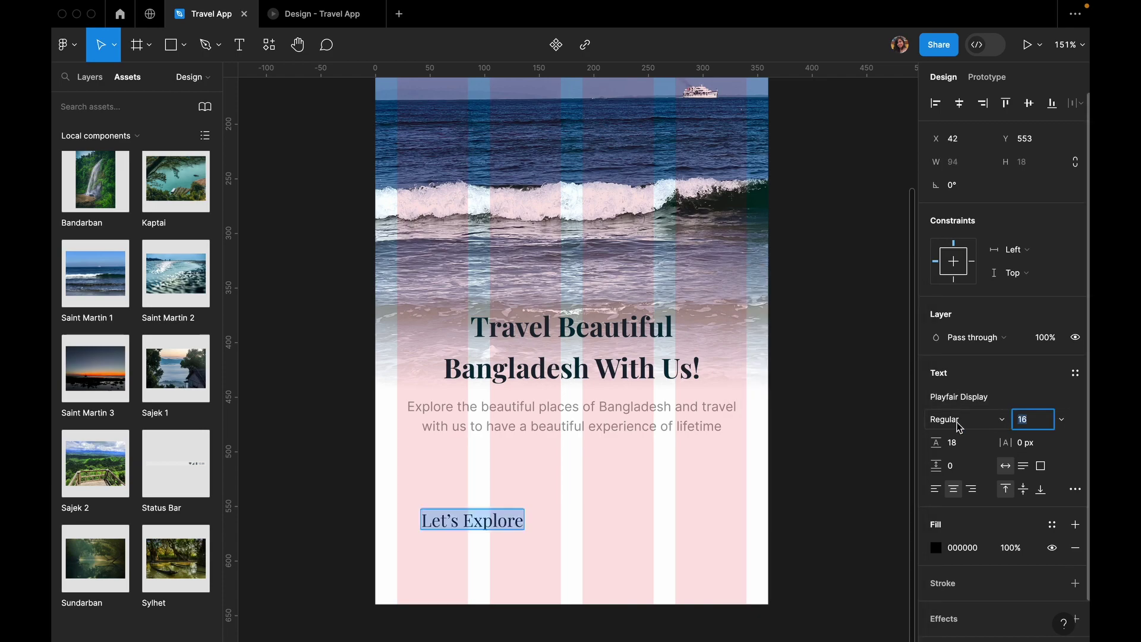
pyautogui.hotkey('ctrl', 'b')
pyautogui.hotkey('shift', 'a')
pyautogui.write('8')
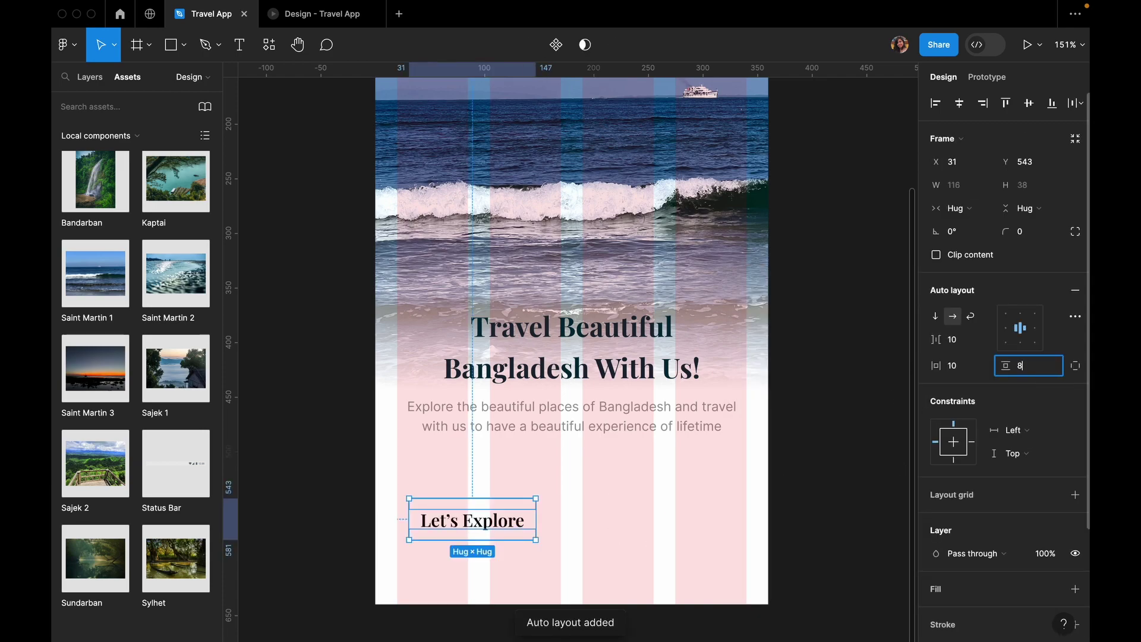
pyautogui.click(955, 367)
pyautogui.write('12')
pyautogui.press('Return')
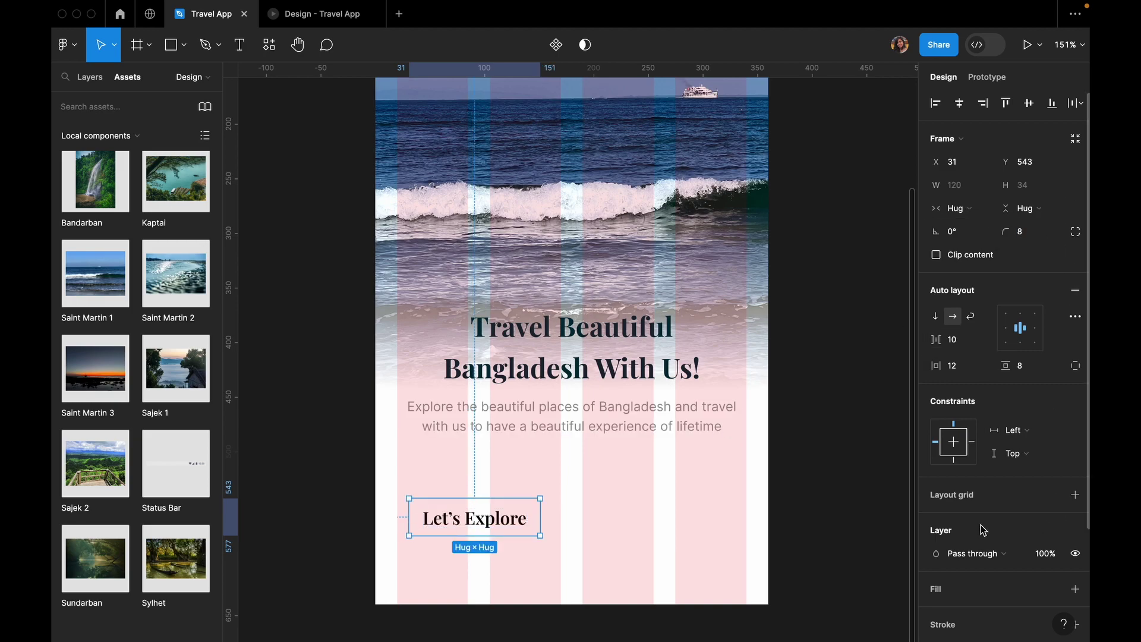
# Step: Give the button a Teal fill and White text
pyautogui.scroll(-2, 984, 530)
pyautogui.click(1076, 555)
pyautogui.click(793, 591)
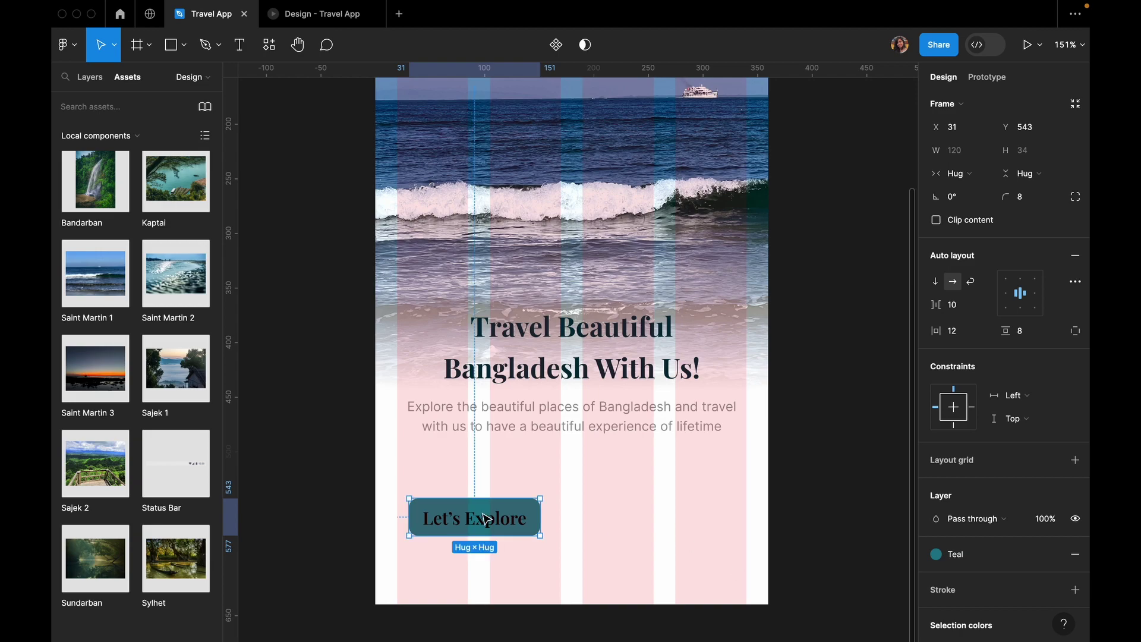
pyautogui.doubleClick(487, 519)
pyautogui.click(1053, 454)
pyautogui.click(765, 557)
pyautogui.click(538, 520)
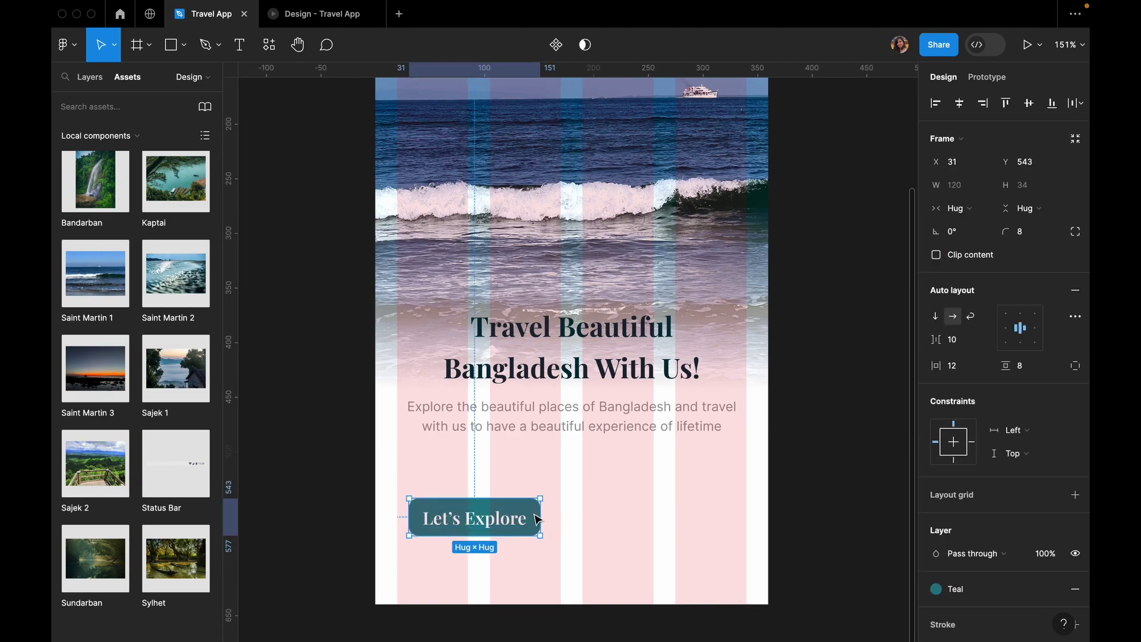
# Step: Fix the button height at 40 and stretch it to 320 wide
pyautogui.click(1037, 215)
pyautogui.click(1011, 191)
pyautogui.click(1022, 185)
pyautogui.write('40')
pyautogui.press('Return')
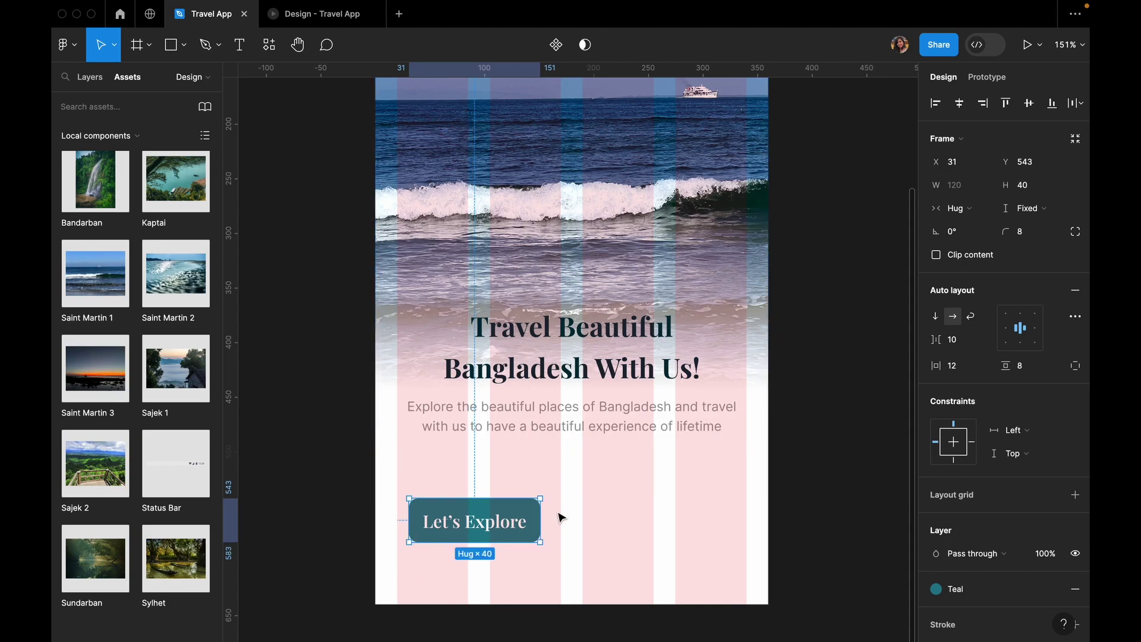
pyautogui.moveTo(540, 521); pyautogui.dragTo(747, 511)
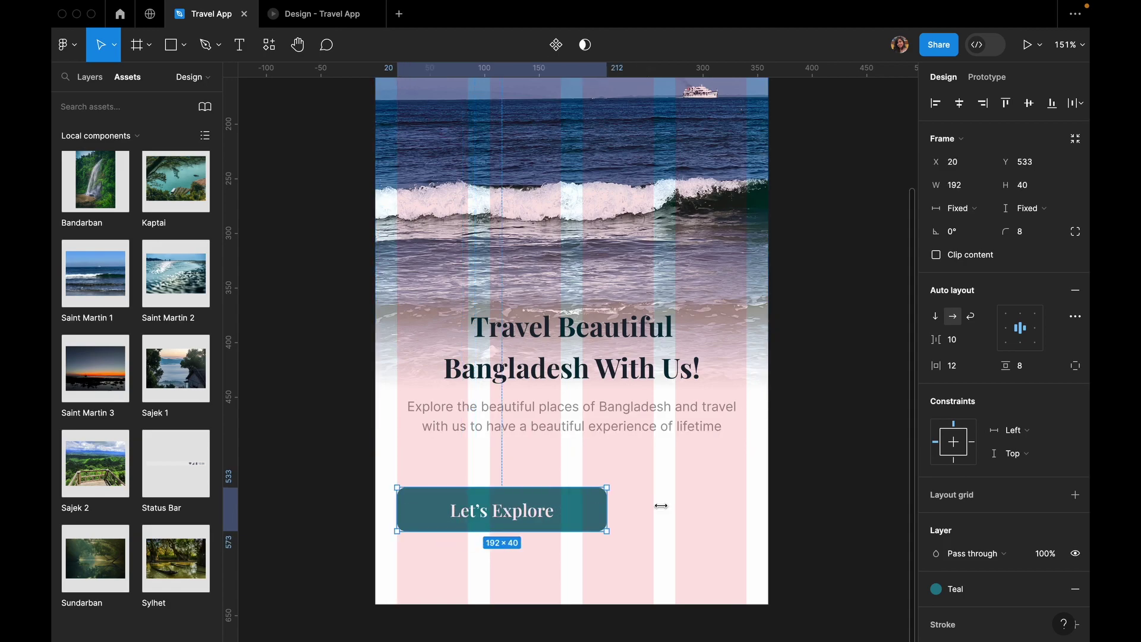
pyautogui.click(824, 493)
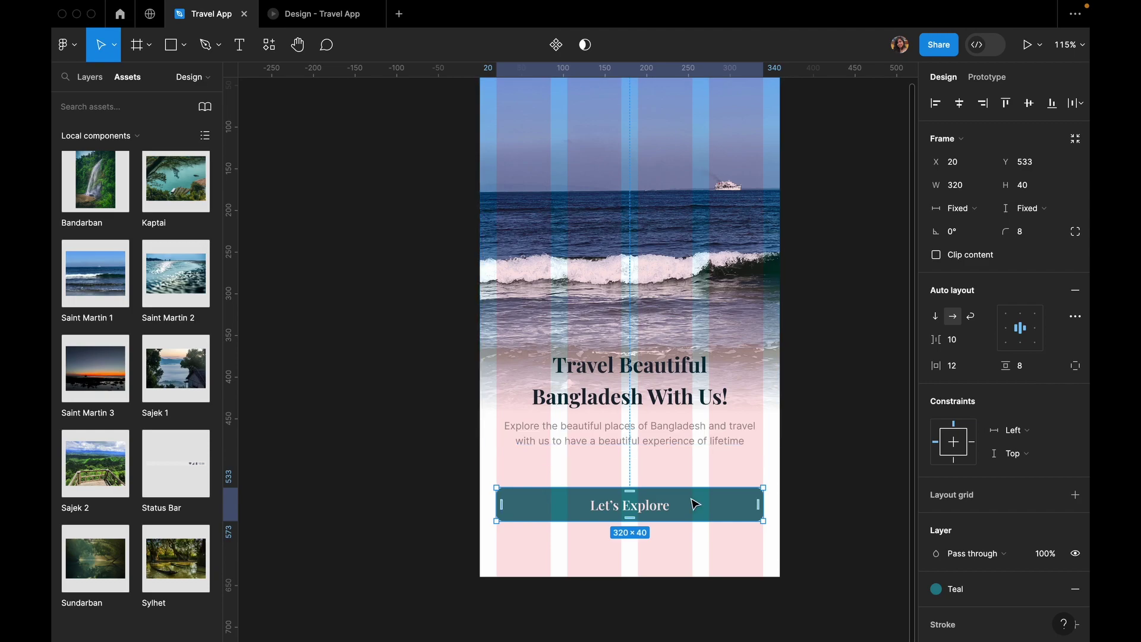
# Step: Try moving the heading and paragraph toward the button, then undo and check spacing
pyautogui.click(811, 477)
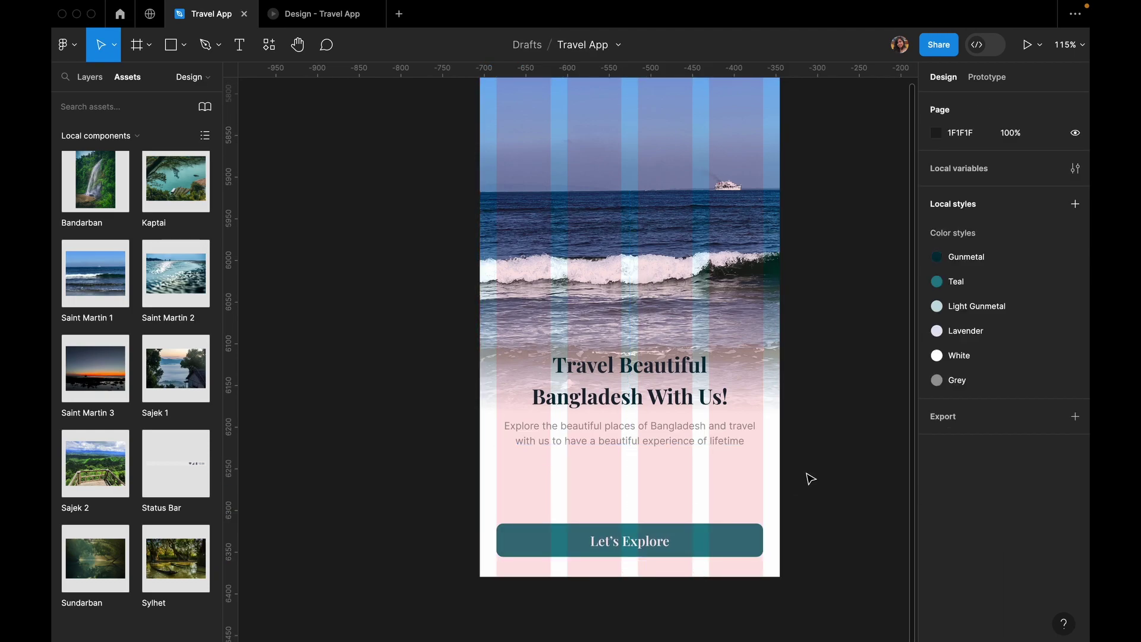
pyautogui.moveTo(811, 477); pyautogui.dragTo(499, 350)
pyautogui.moveTo(672, 397); pyautogui.dragTo(672, 447)
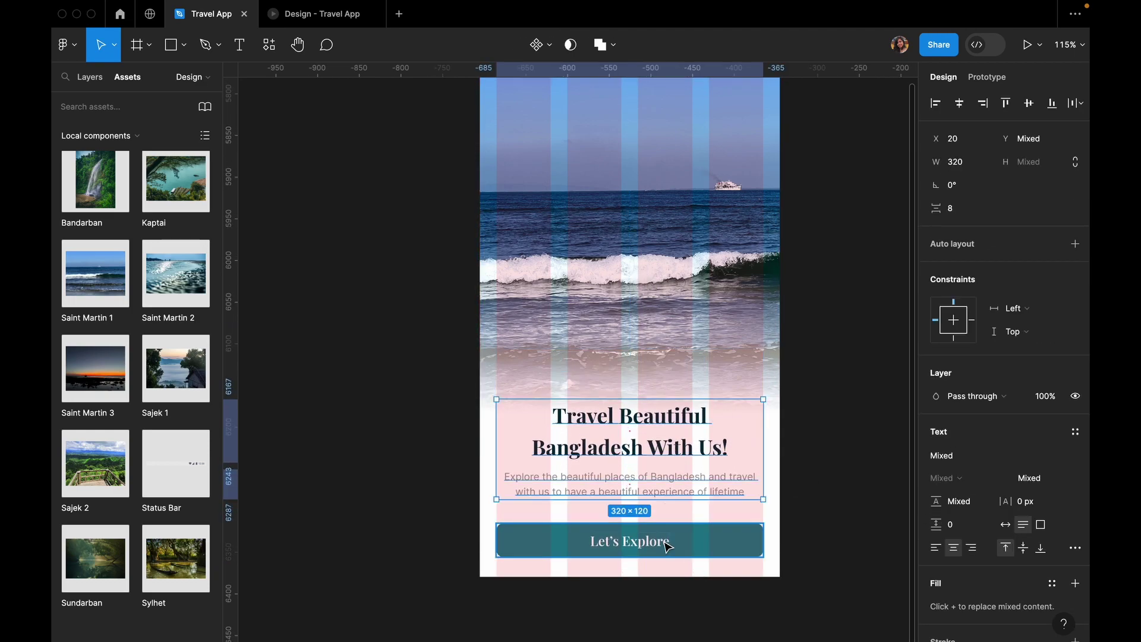
pyautogui.hotkey('ctrl', 'z')
pyautogui.click(672, 440)
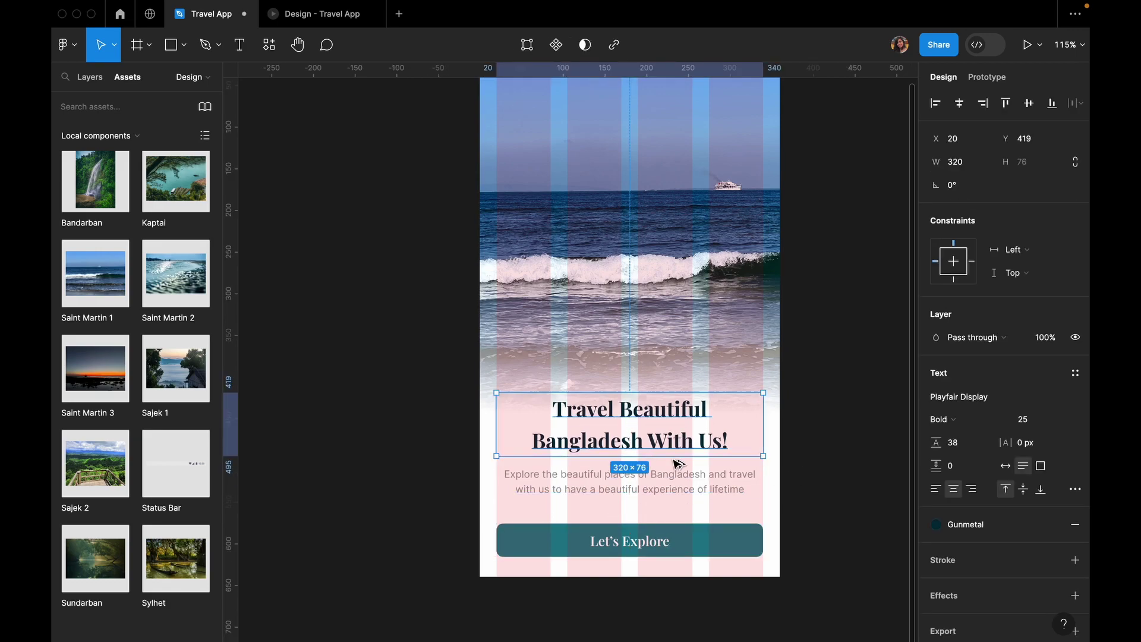
pyautogui.click(446, 461)
pyautogui.scroll(-3, 446, 461)
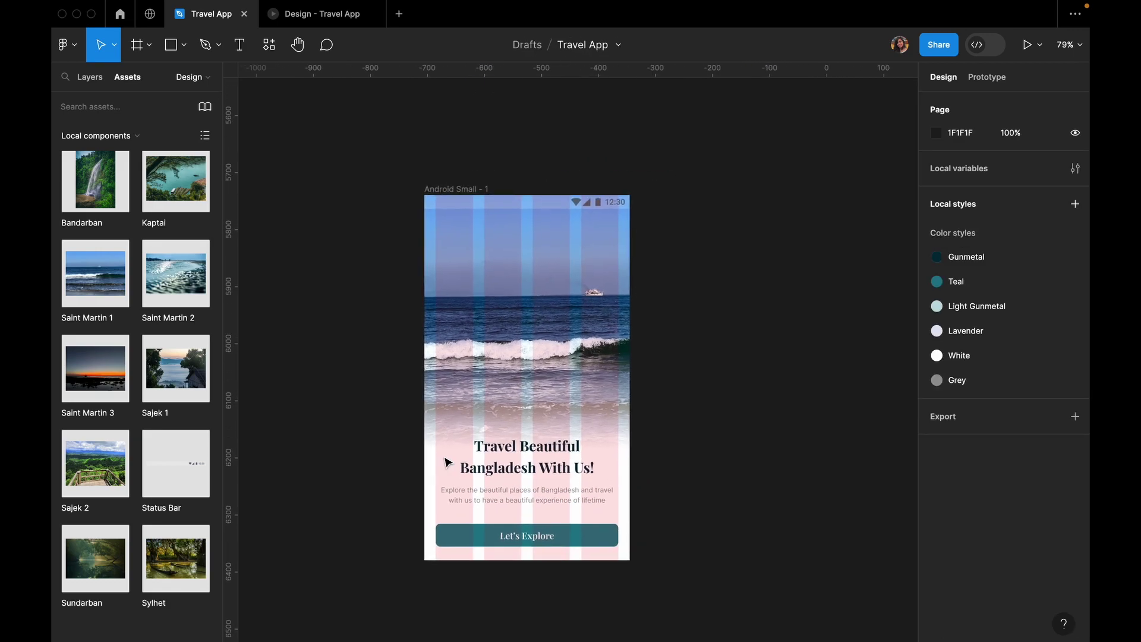
# Step: Preview the splash screen prototype and change the button height to 48
pyautogui.click(456, 189)
pyautogui.click(1025, 46)
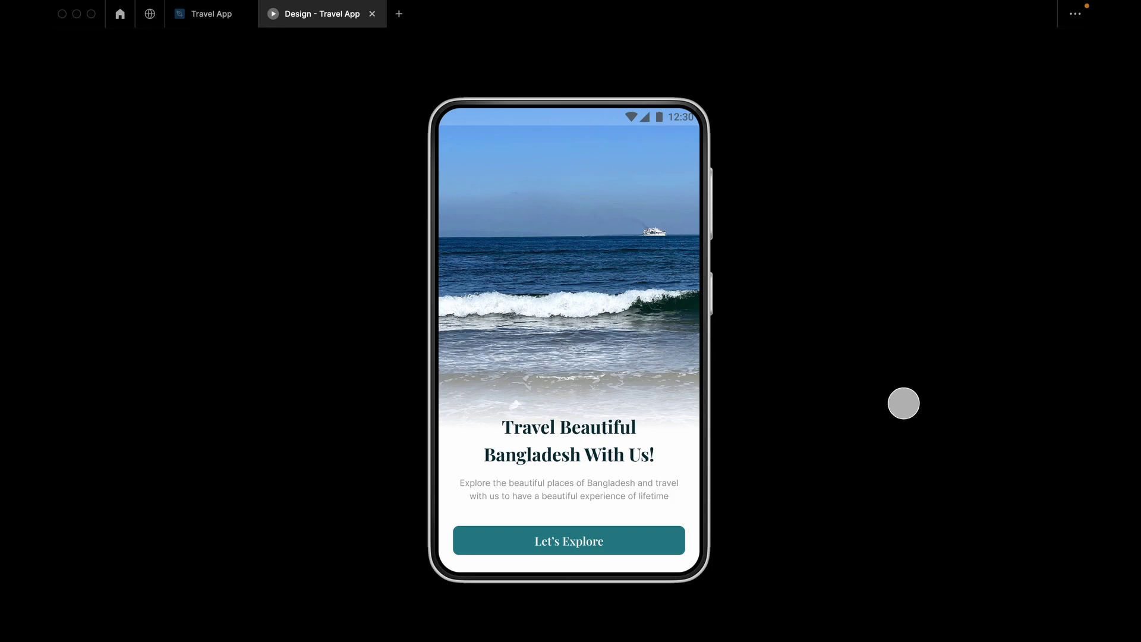
pyautogui.click(211, 14)
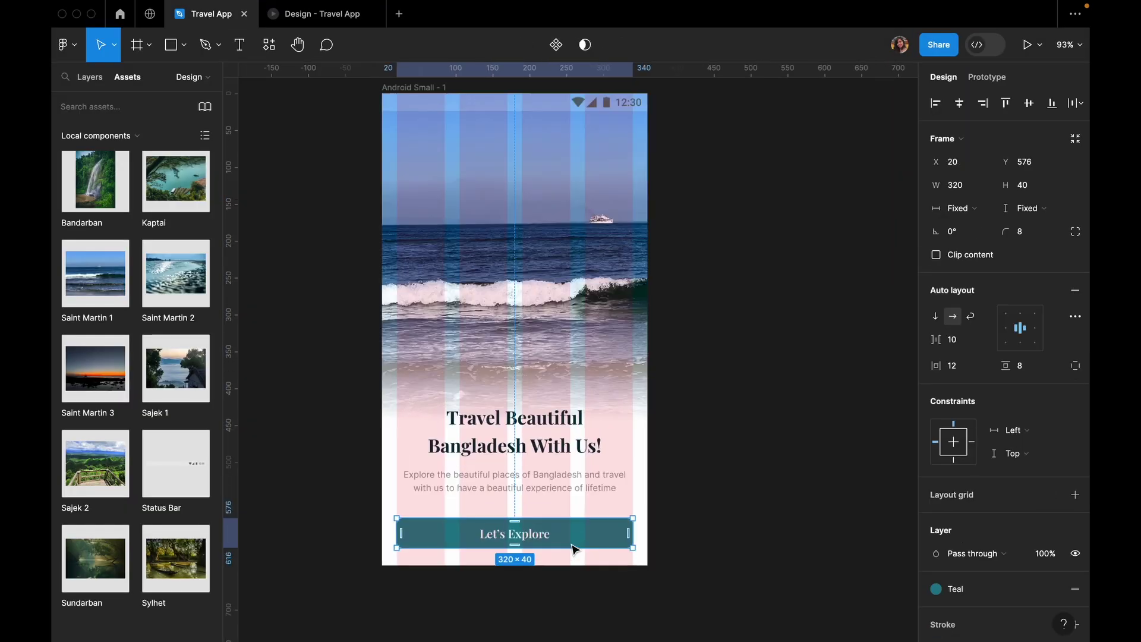
pyautogui.click(1045, 188)
pyautogui.write('48')
pyautogui.press('Return')
pyautogui.scroll(-3, 660, 452)
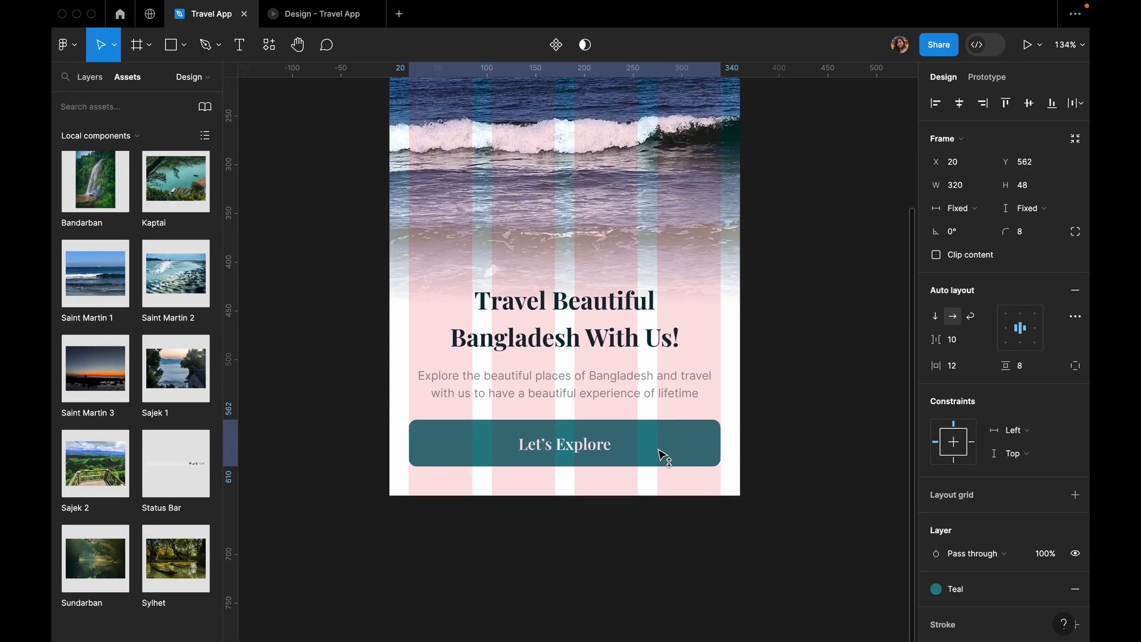
# Step: Preview the splash screen prototype again and return to the Travel App file
pyautogui.click(563, 321)
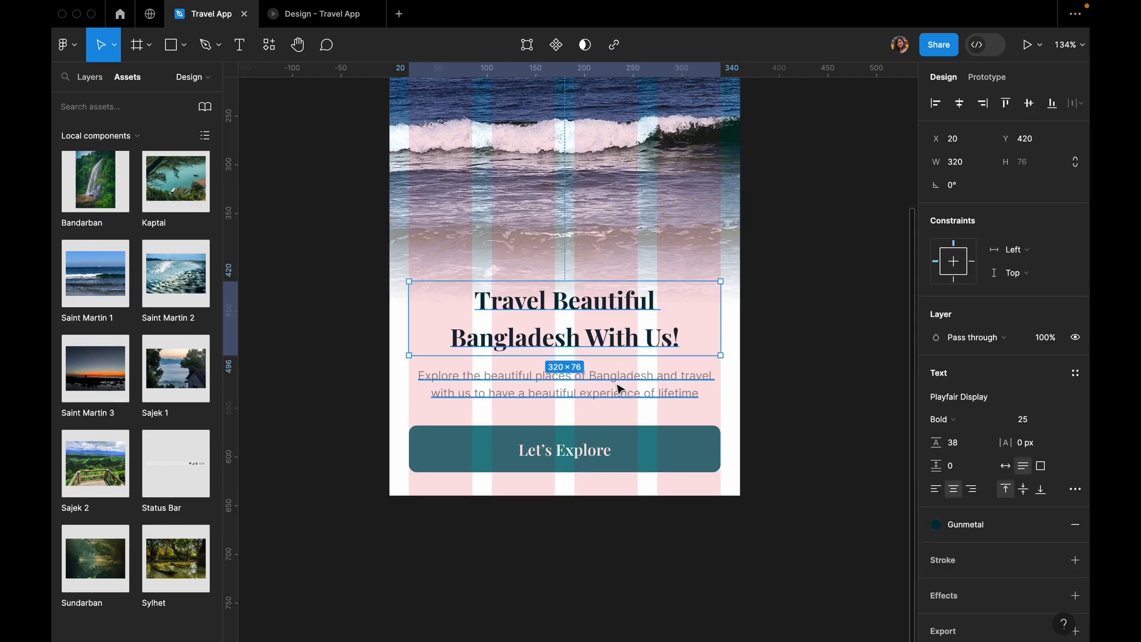
pyautogui.click(838, 349)
pyautogui.hotkey('ctrl', 'alt', 'Return')
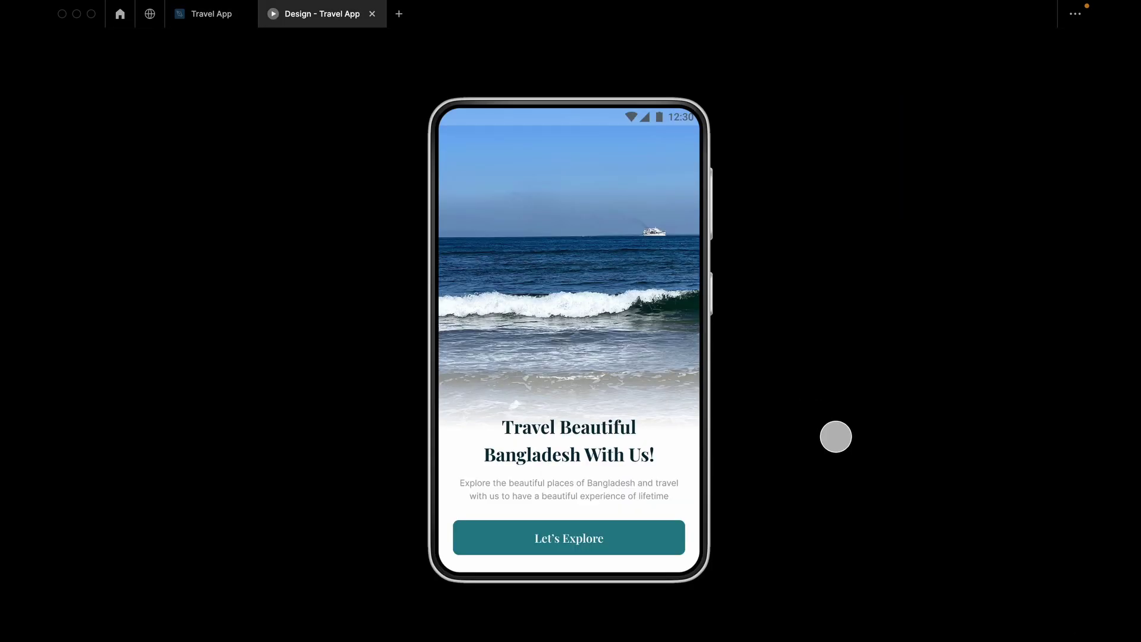
pyautogui.click(212, 14)
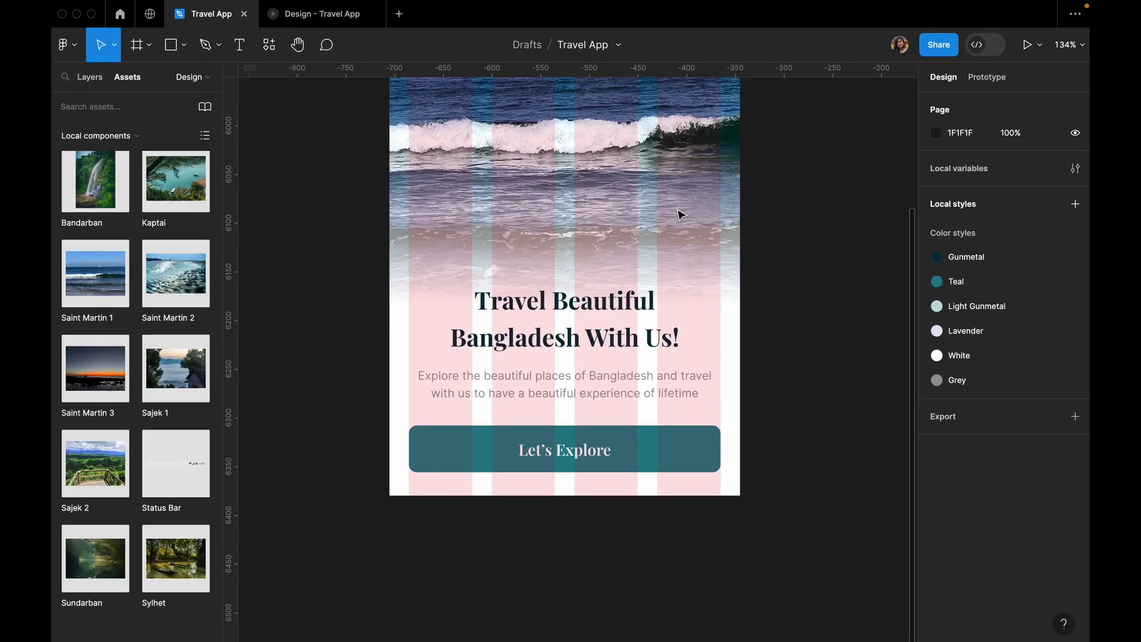
# Step: Add a second Android Small frame and zoom to fit all frames
pyautogui.click(137, 44)
pyautogui.click(954, 381)
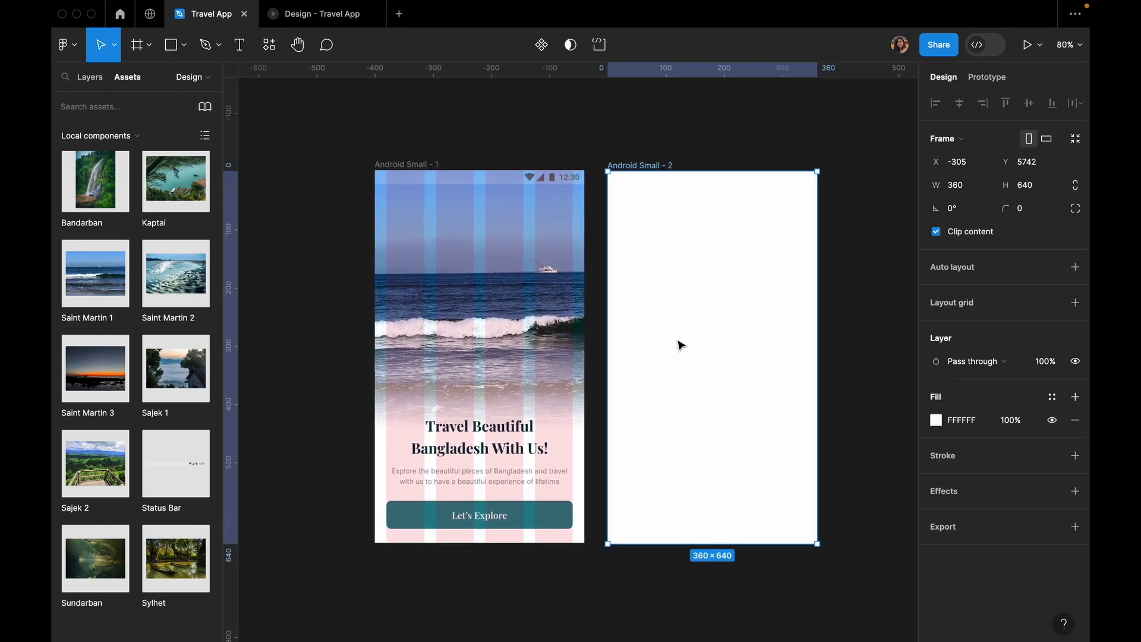
pyautogui.hotkey('shift', '1')
# Step: Start saving the first frame's layout grid as a new grid style
pyautogui.click(321, 117)
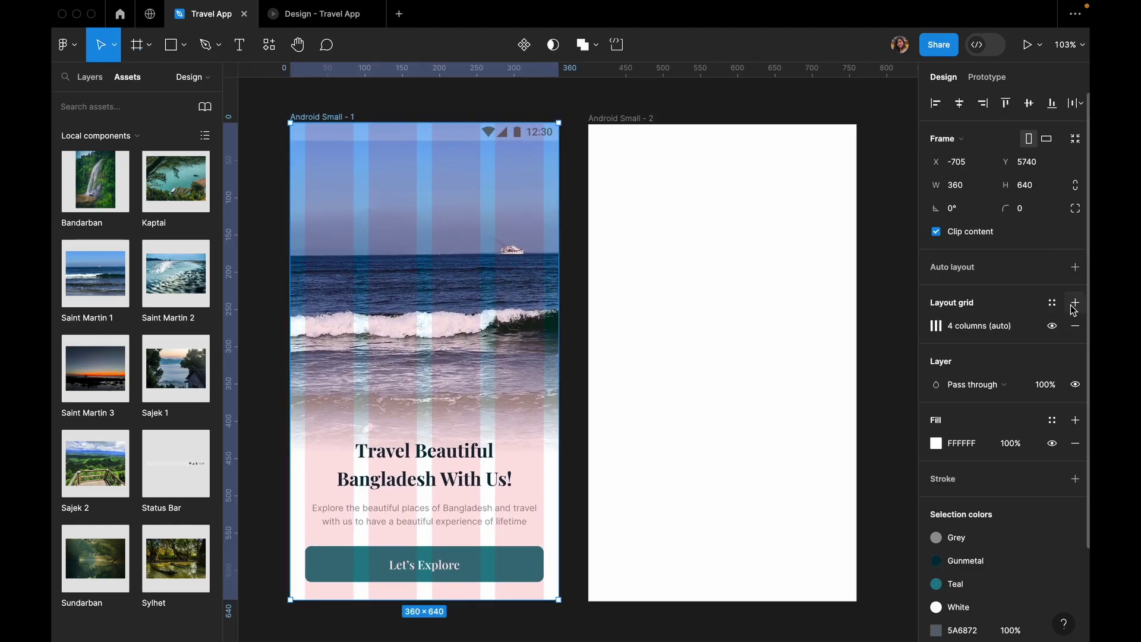
pyautogui.click(1053, 303)
pyautogui.click(1075, 325)
pyautogui.click(1052, 303)
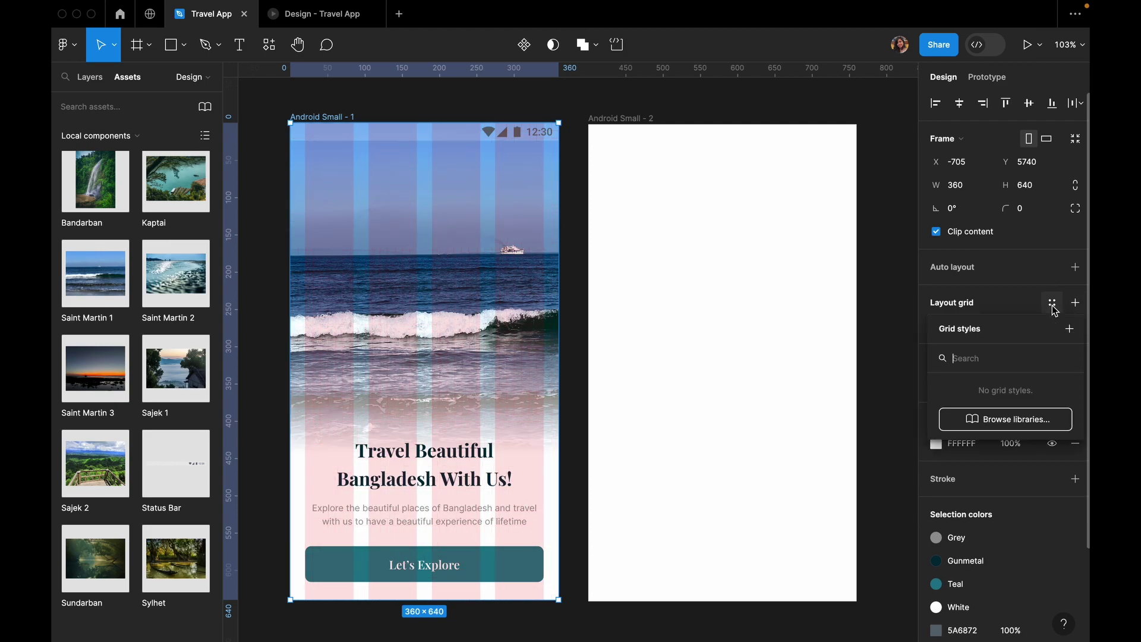
pyautogui.click(1070, 329)
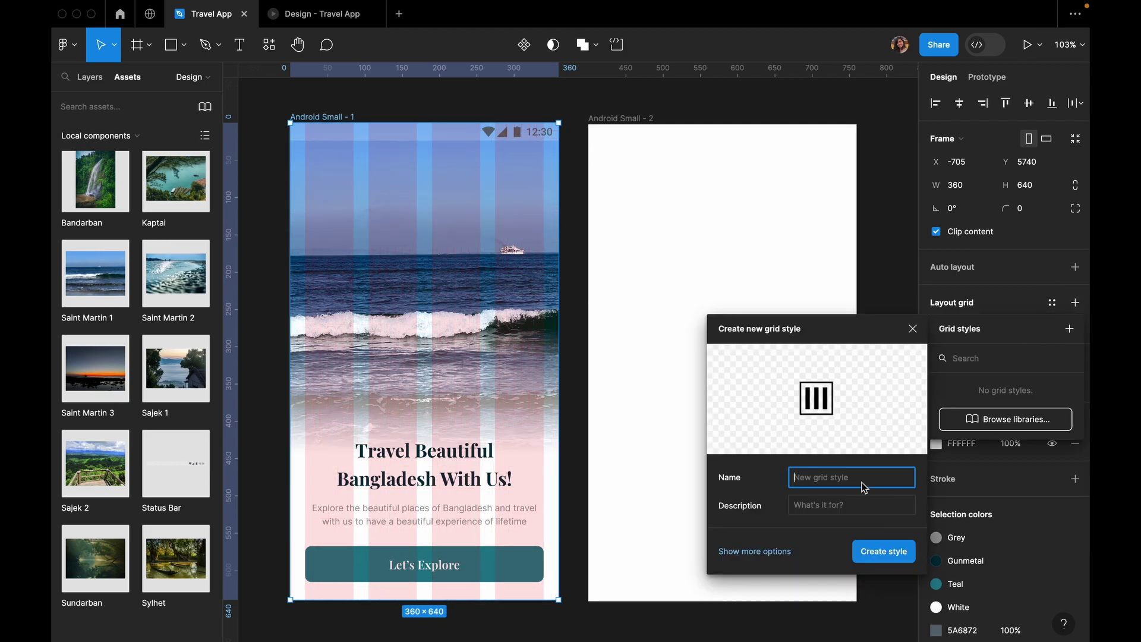
pyautogui.write('Gride')
# Step: Save the grid style as 'Grid' and apply it to frame 2
pyautogui.press('BackSpace')
pyautogui.press('Return')
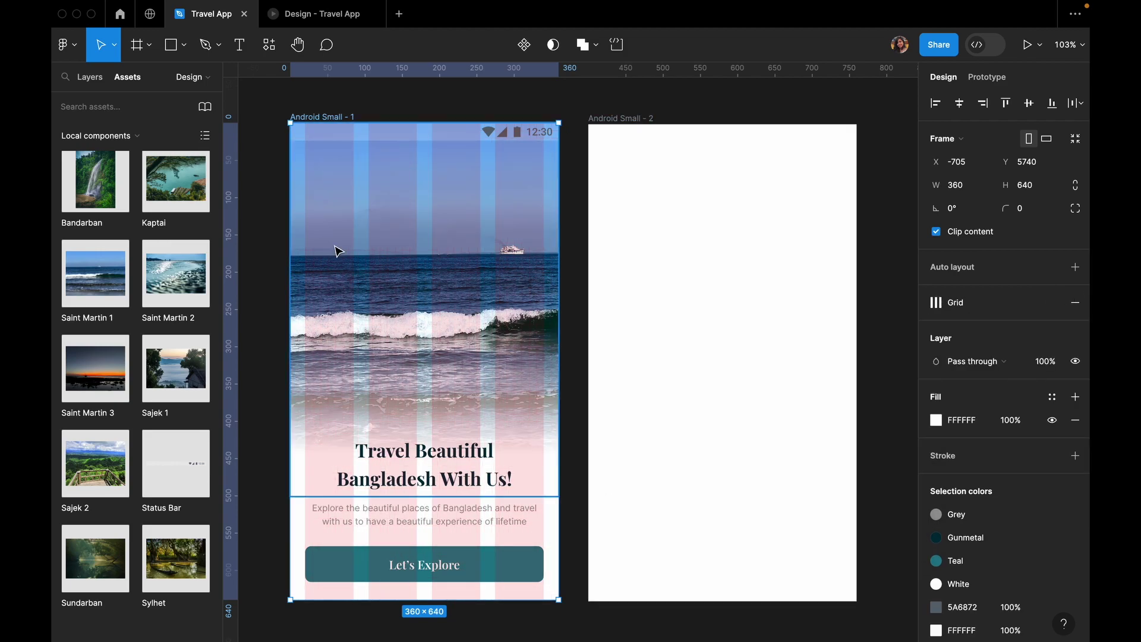
pyautogui.click(601, 113)
pyautogui.click(1052, 302)
pyautogui.click(957, 387)
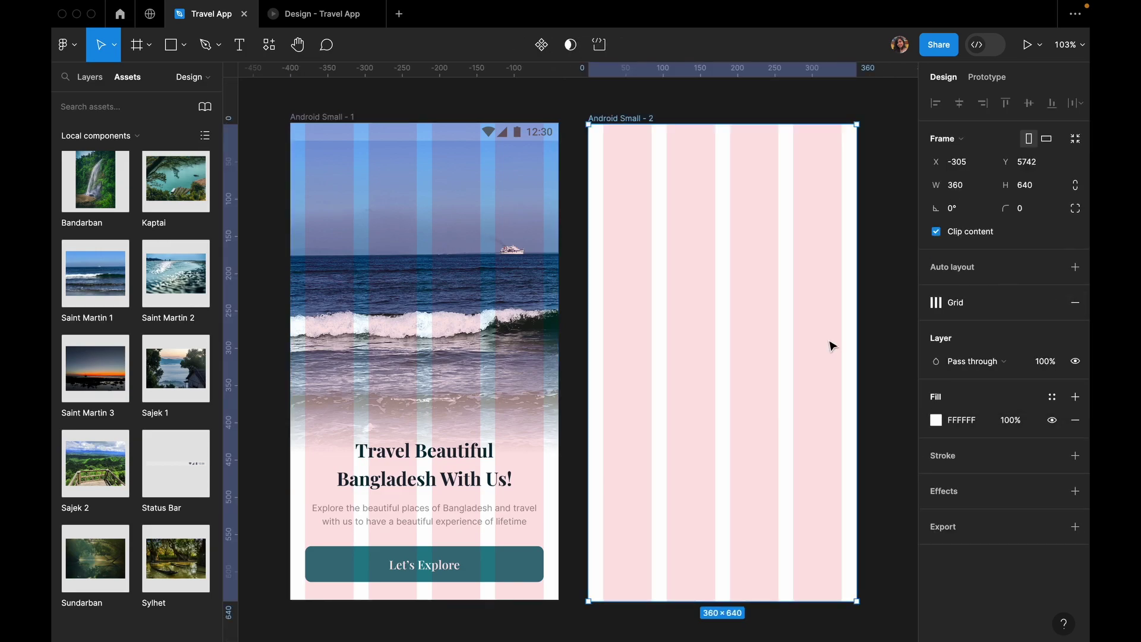
pyautogui.press('Escape')
pyautogui.hscroll(3, 831, 346)
# Step: Duplicate frame 2 into a third frame
pyautogui.click(499, 122)
pyautogui.hotkey('ctrl', 'd')
pyautogui.press('Escape')
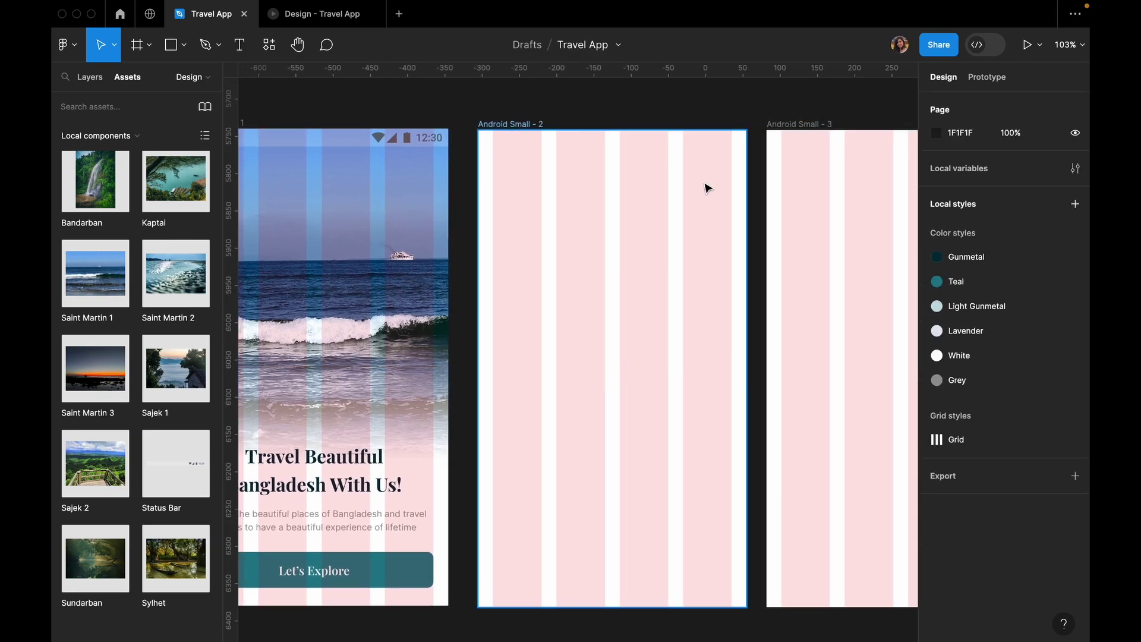
pyautogui.scroll(2, 707, 187)
# Step: Place a Status Bar at the top of frames 2 and 3
pyautogui.moveTo(176, 463); pyautogui.dragTo(618, 247)
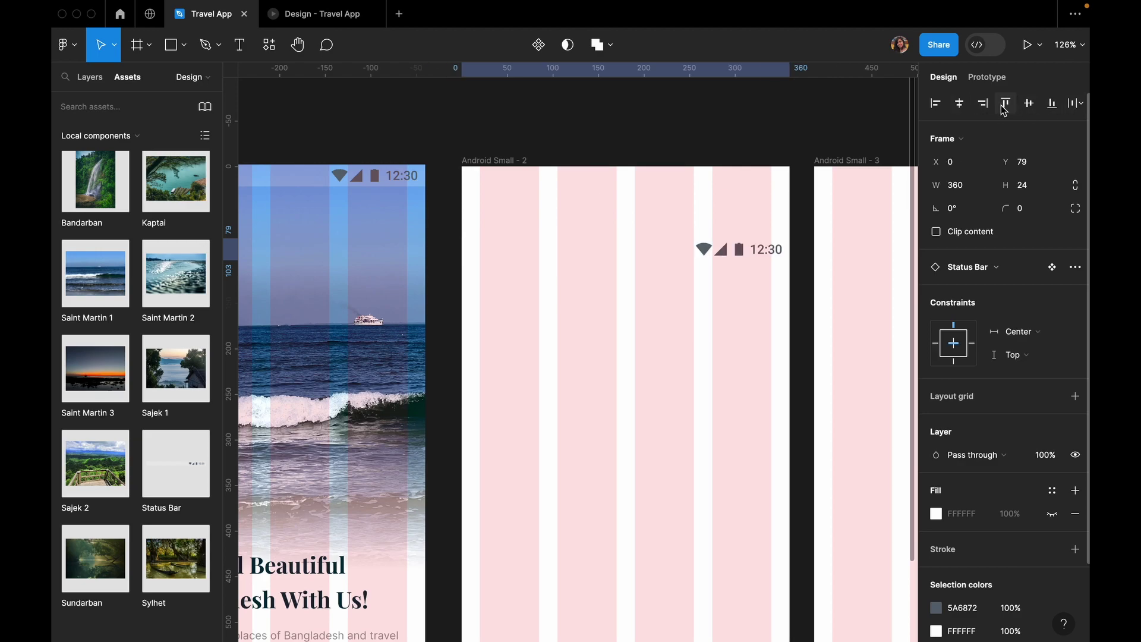
pyautogui.click(1004, 110)
pyautogui.hscroll(5, 280, 276)
pyautogui.press('Escape')
pyautogui.click(673, 280)
pyautogui.hotkey('ctrl', 'v')
pyautogui.moveTo(654, 307); pyautogui.dragTo(688, 230)
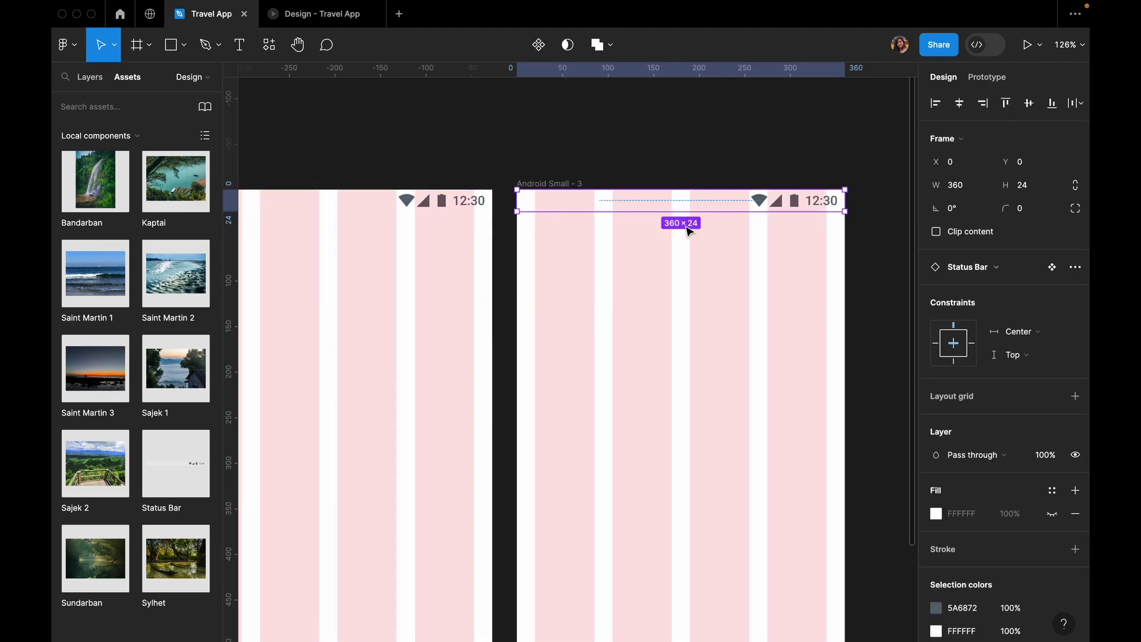
# Step: Stack frames 2 and 3 vertically below the first frame
pyautogui.press('Escape')
pyautogui.hotkey('shift', '1')
pyautogui.moveTo(573, 177); pyautogui.dragTo(482, 326)
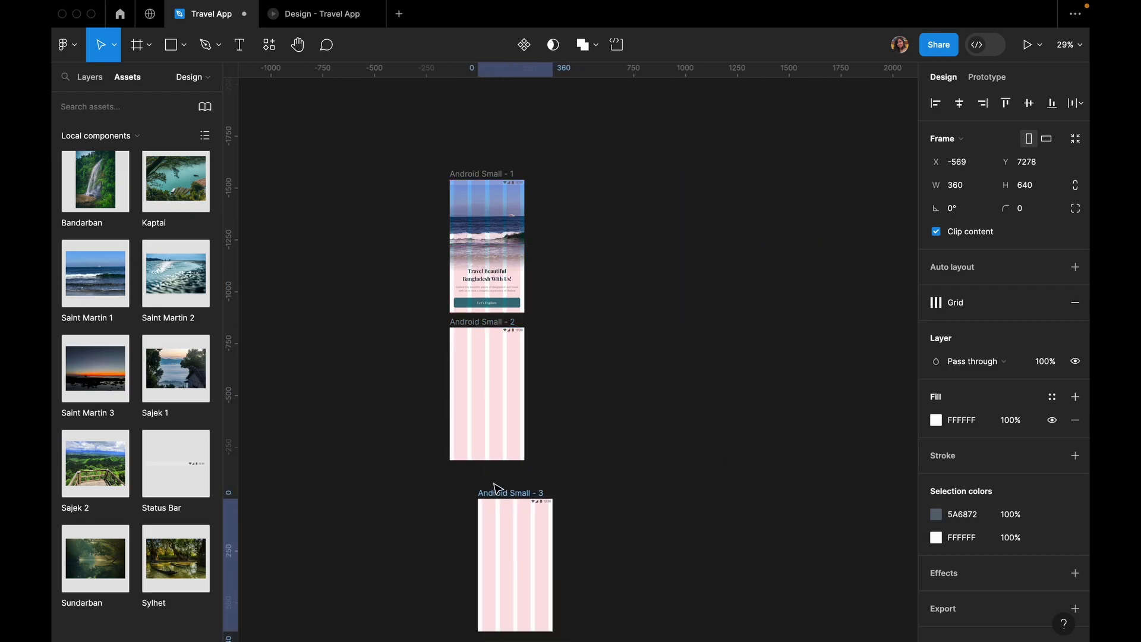
pyautogui.moveTo(656, 174); pyautogui.dragTo(494, 468)
# Step: Copy the WF_Home and WF_Details sketches from the Wireframe page
pyautogui.click(530, 412)
pyautogui.scroll(5, 530, 412)
pyautogui.hscroll(-2, 530, 412)
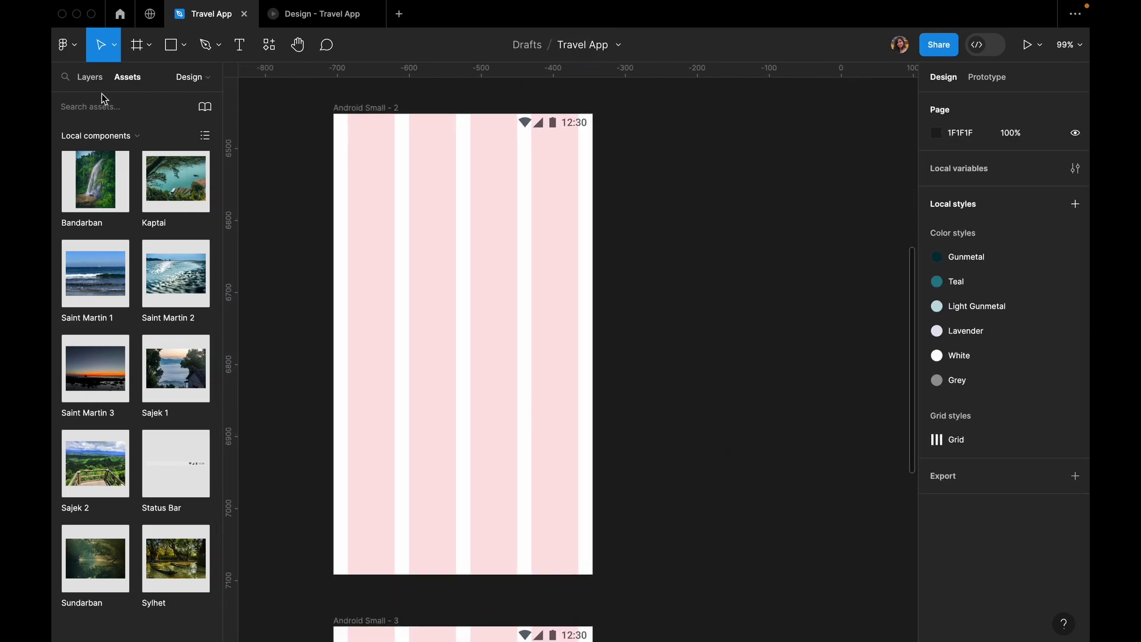
pyautogui.click(90, 77)
pyautogui.click(97, 153)
pyautogui.scroll(3, 536, 333)
pyautogui.scroll(5, 535, 333)
pyautogui.click(463, 218)
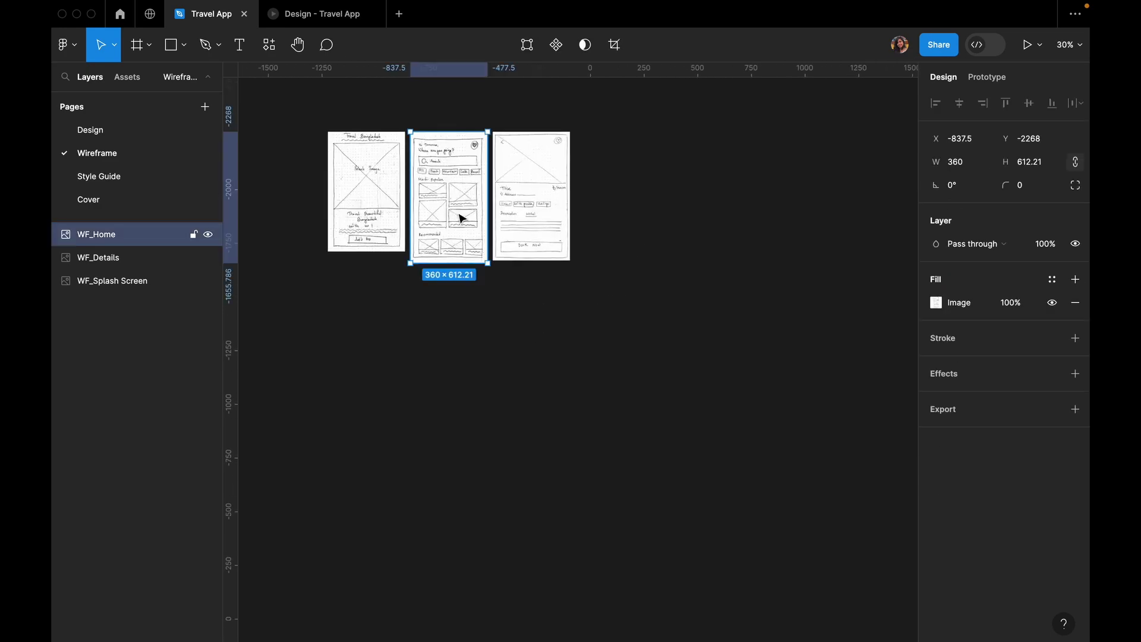
pyautogui.keyDown('shift'); pyautogui.click(544, 198); pyautogui.keyUp('shift')
pyautogui.hotkey('ctrl', 'c')
# Step: Paste them on the Design page beside Android Small - 2 and Android Small - 3
pyautogui.click(75, 132)
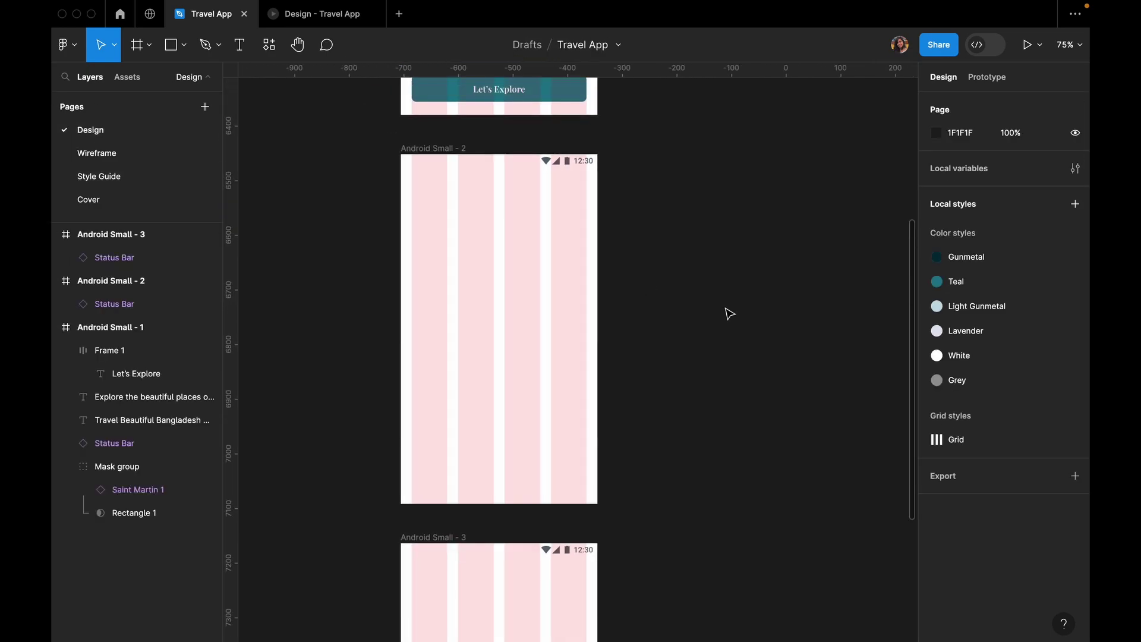
pyautogui.hotkey('ctrl', 'v')
pyautogui.click(861, 331)
pyautogui.moveTo(486, 311); pyautogui.dragTo(341, 282)
pyautogui.moveTo(664, 333); pyautogui.dragTo(431, 573)
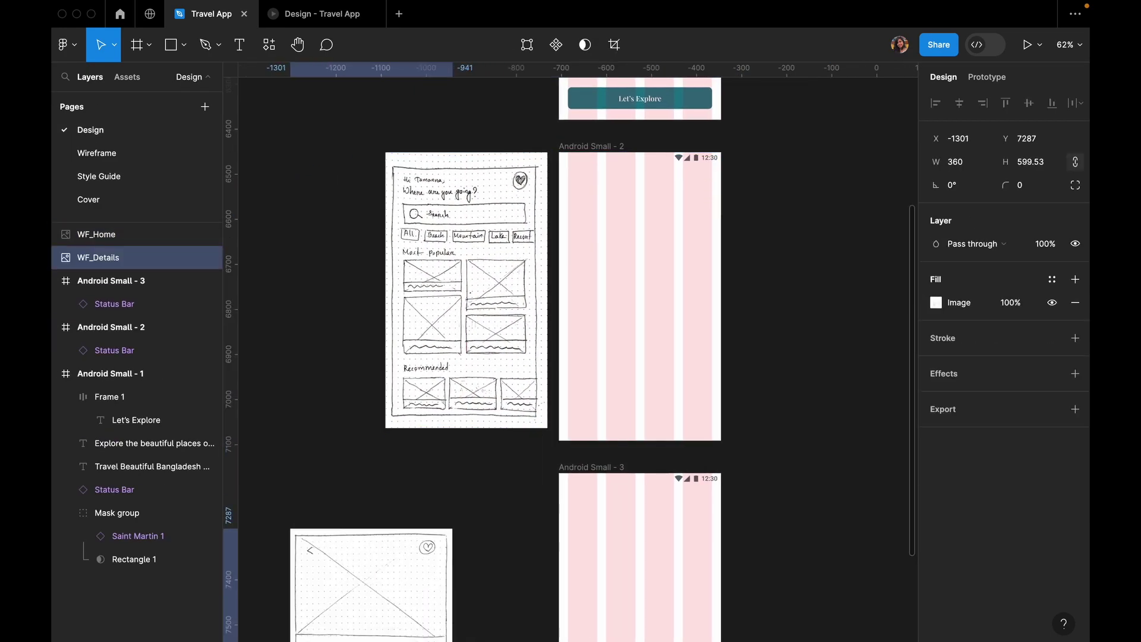
pyautogui.click(777, 467)
pyautogui.scroll(5, 658, 247)
pyautogui.scroll(-4, 558, 217)
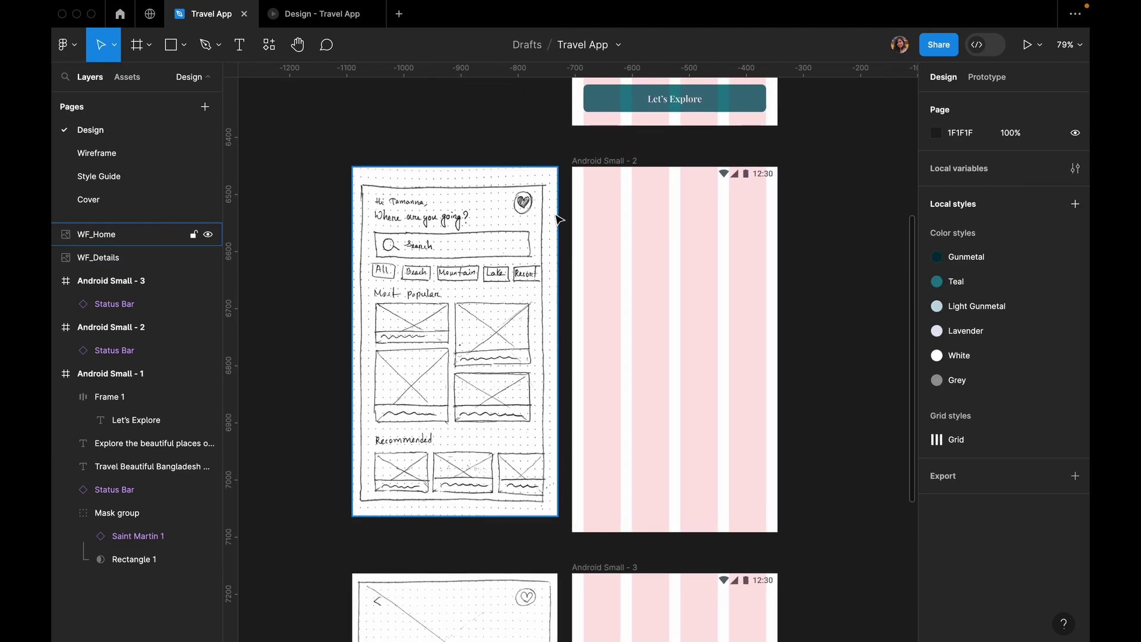
pyautogui.scroll(4, 559, 220)
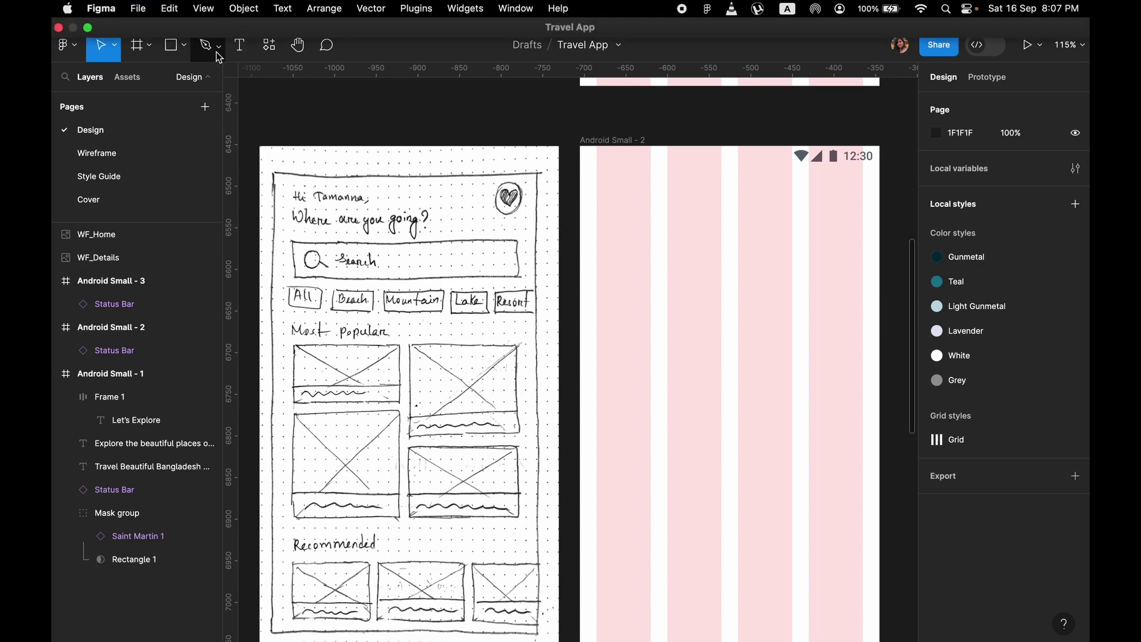
# Step: Add the greeting text line near frame 2's top-left
pyautogui.click(604, 187)
pyautogui.write('Hi T')
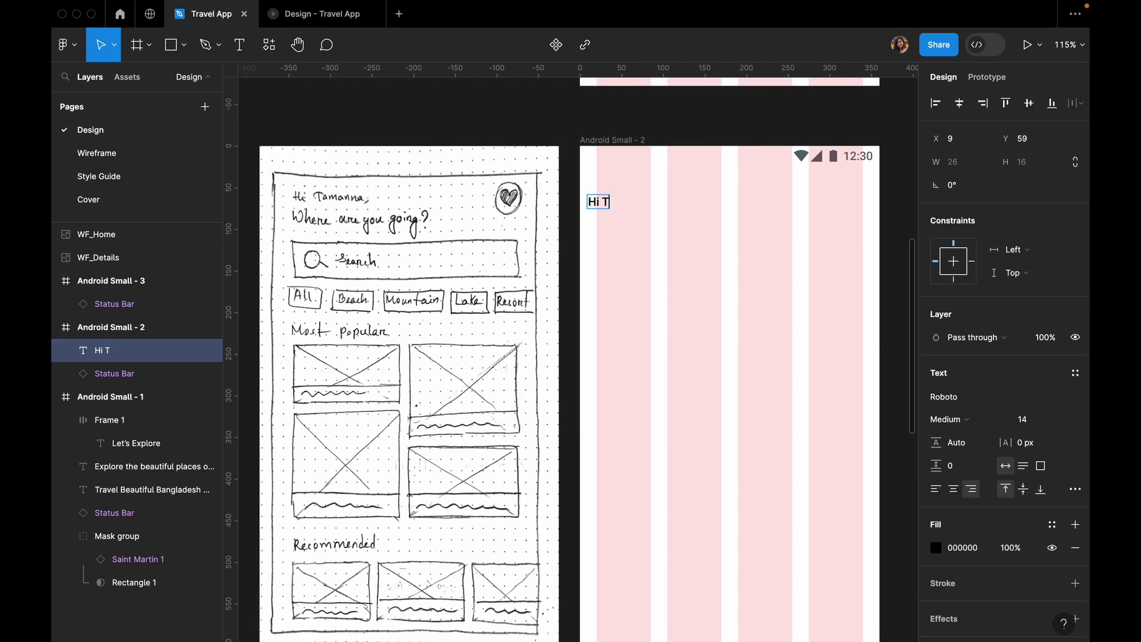
pyautogui.write('amann')
pyautogui.press('Escape')
pyautogui.moveTo(588, 202); pyautogui.dragTo(619, 195)
pyautogui.scroll(3, 615, 194)
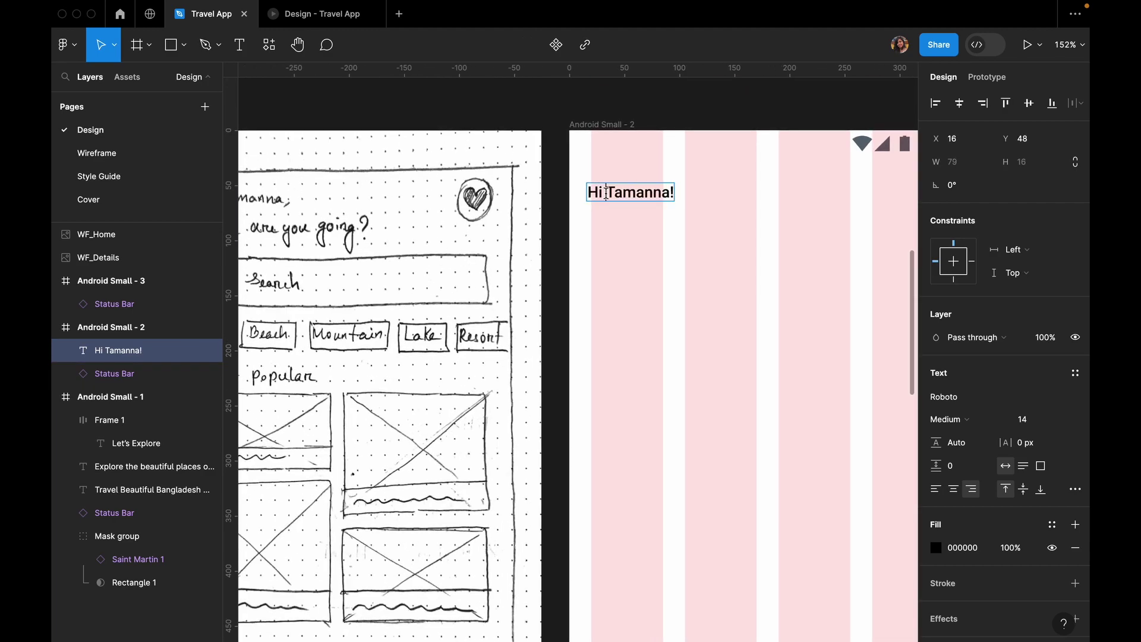
pyautogui.write(',')
# Step: Set the greeting in Inter and nudge it upward
pyautogui.doubleClick(632, 191)
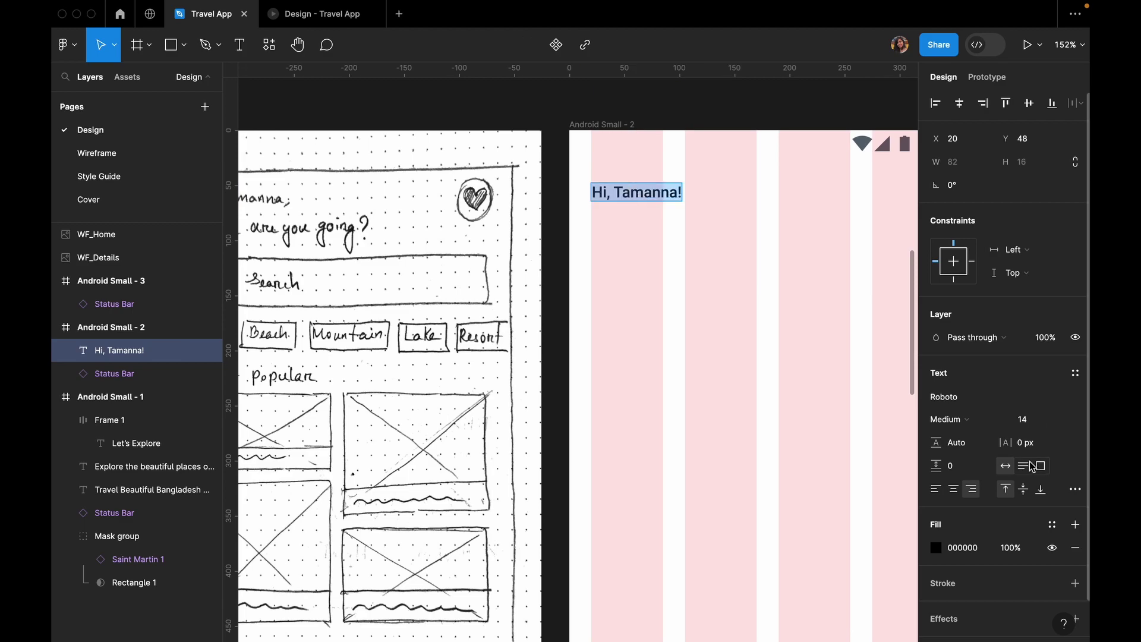
pyautogui.click(969, 392)
pyautogui.write('in')
pyautogui.press('Return')
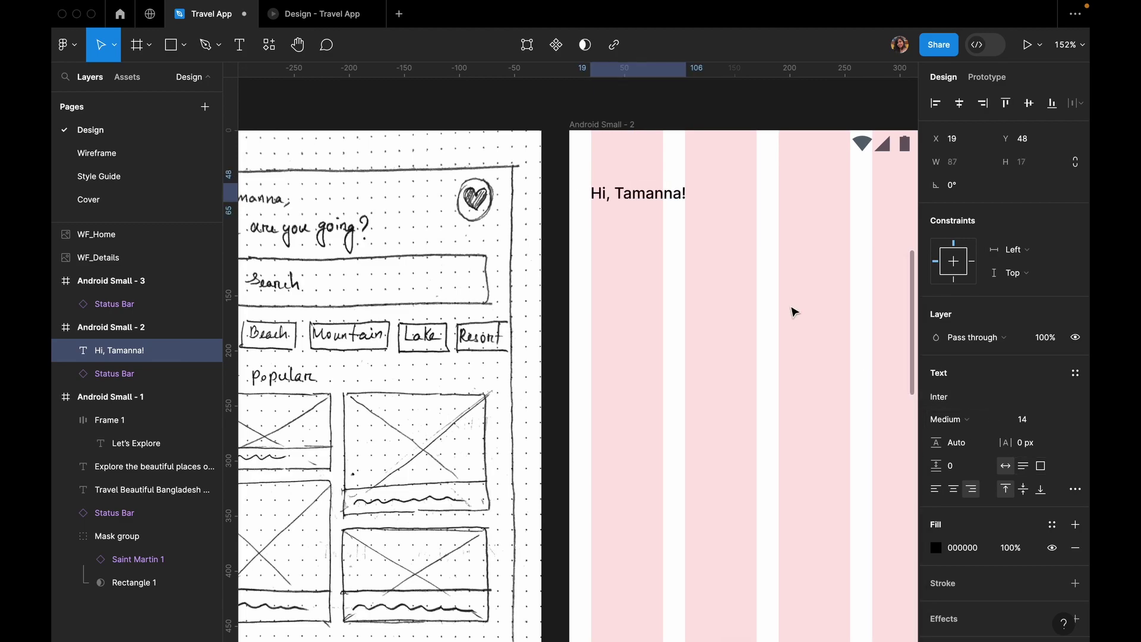
pyautogui.scroll(5, 659, 205)
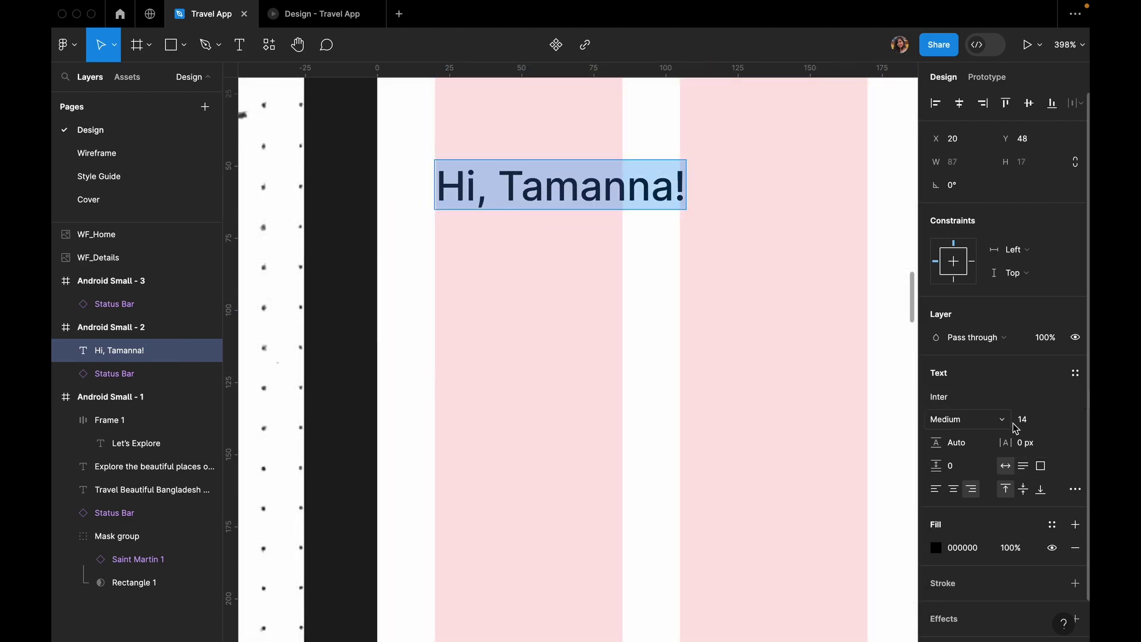
pyautogui.click(967, 420)
pyautogui.scroll(-5, 670, 319)
pyautogui.scroll(-3, 707, 297)
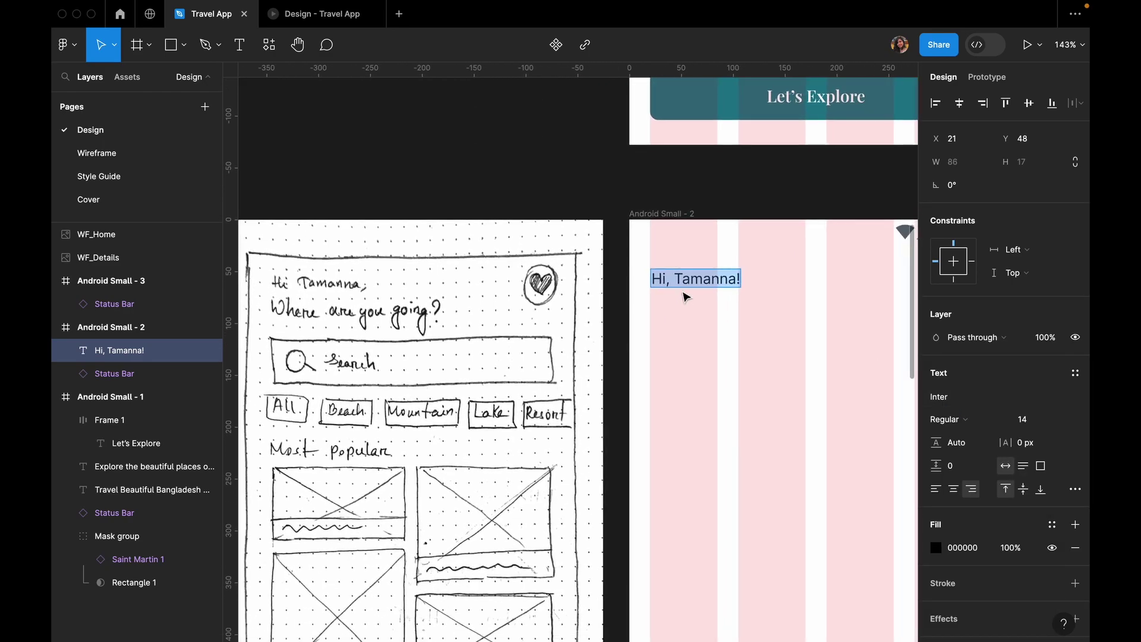
pyautogui.press('Escape')
pyautogui.hscroll(2, 714, 287)
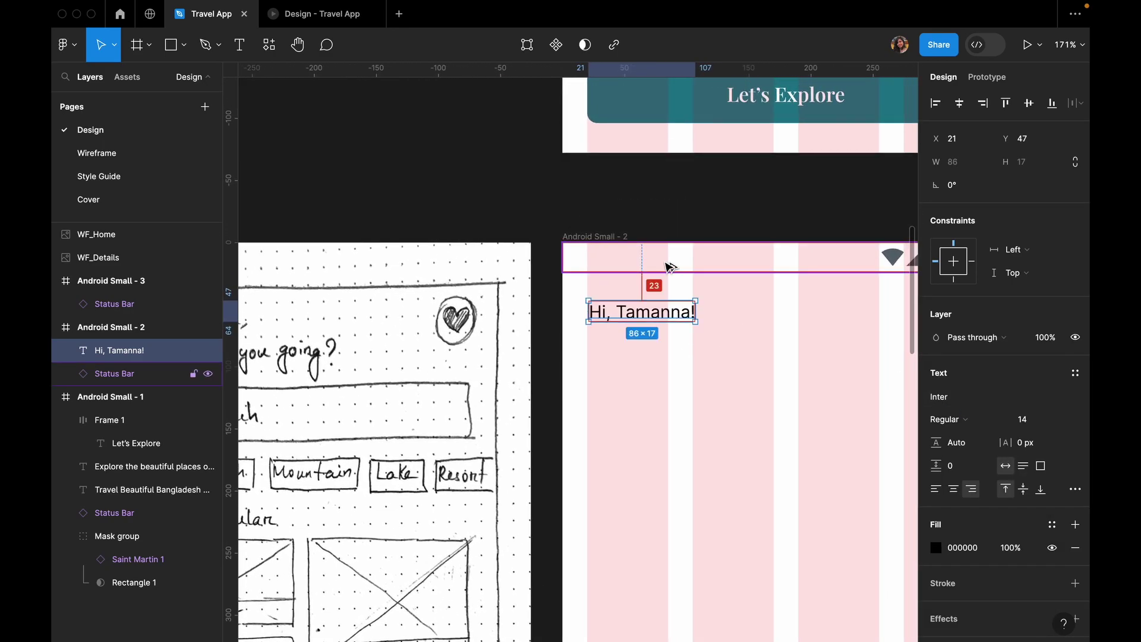
pyautogui.press('Up')
pyautogui.press('Up')
pyautogui.press('Up')
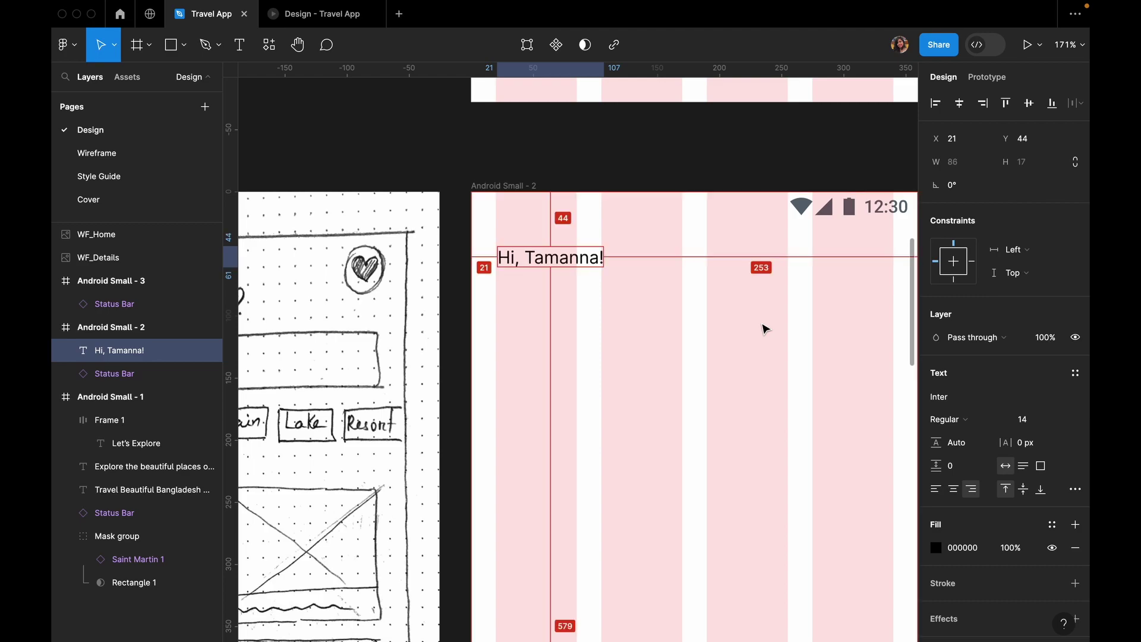
pyautogui.press('Escape')
# Step: Add a Medium-weight 'Where are you going?' line aligned below the greeting
pyautogui.click(555, 266)
pyautogui.moveTo(555, 269); pyautogui.dragTo(552, 299)
pyautogui.write('Where are you goi')
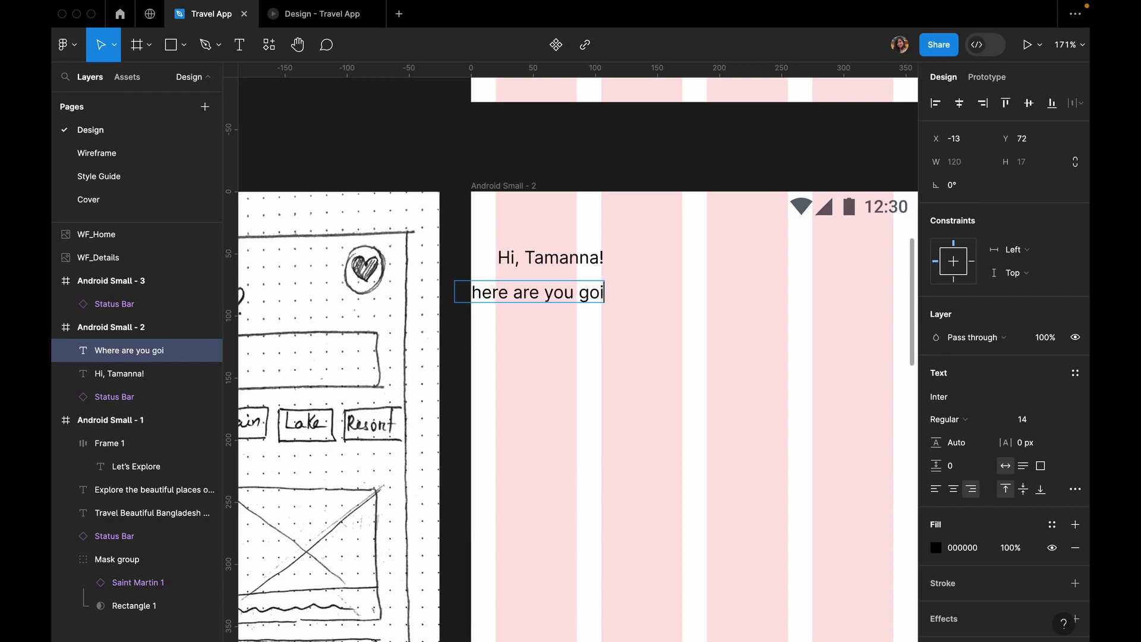
pyautogui.write('ng?')
pyautogui.press('Escape')
pyautogui.moveTo(554, 297); pyautogui.dragTo(592, 306)
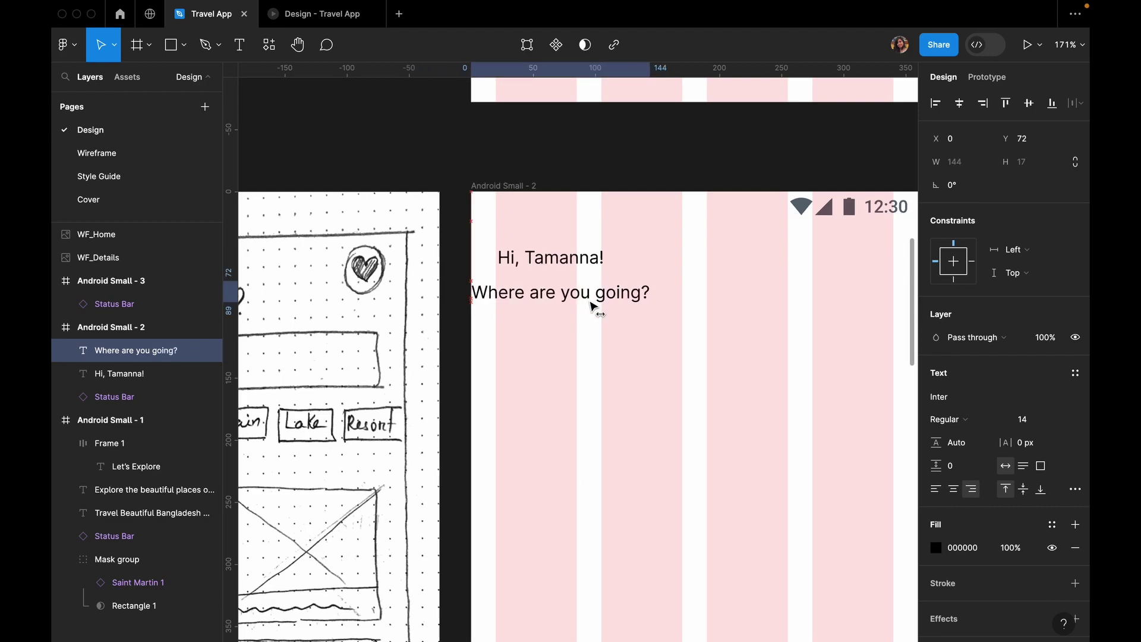
pyautogui.click(948, 419)
pyautogui.click(951, 438)
pyautogui.write('16')
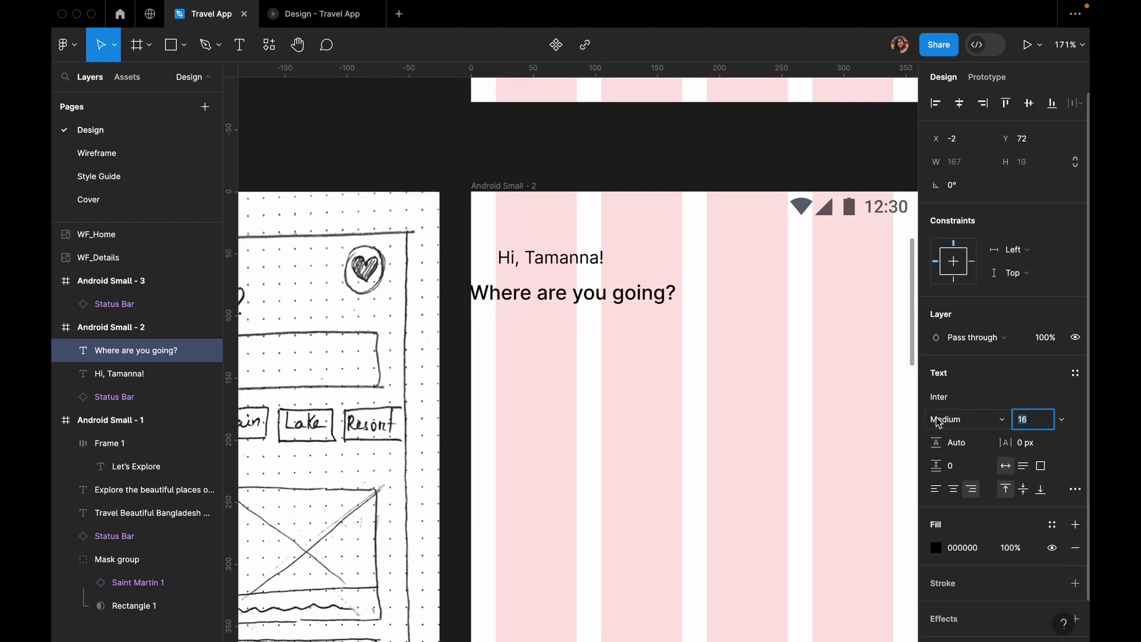
pyautogui.moveTo(592, 300); pyautogui.dragTo(617, 300)
# Step: Wrap both text lines in an auto layout stack
pyautogui.click(552, 258)
pyautogui.keyDown('shift'); pyautogui.click(612, 300); pyautogui.keyUp('shift')
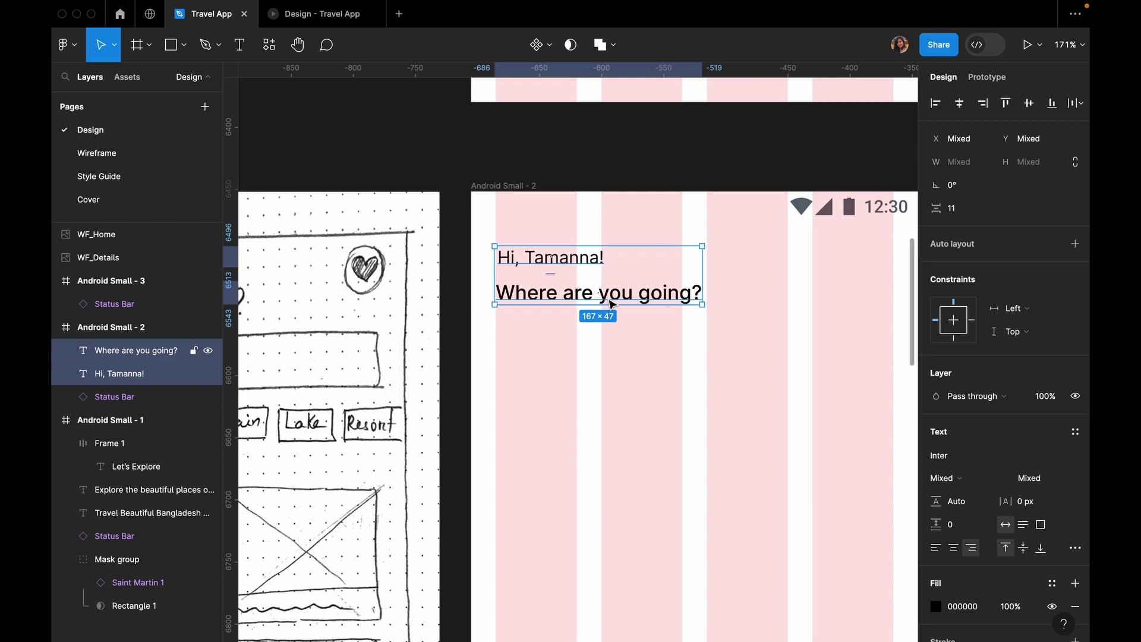
pyautogui.hotkey('shift', 'a')
pyautogui.press('Escape')
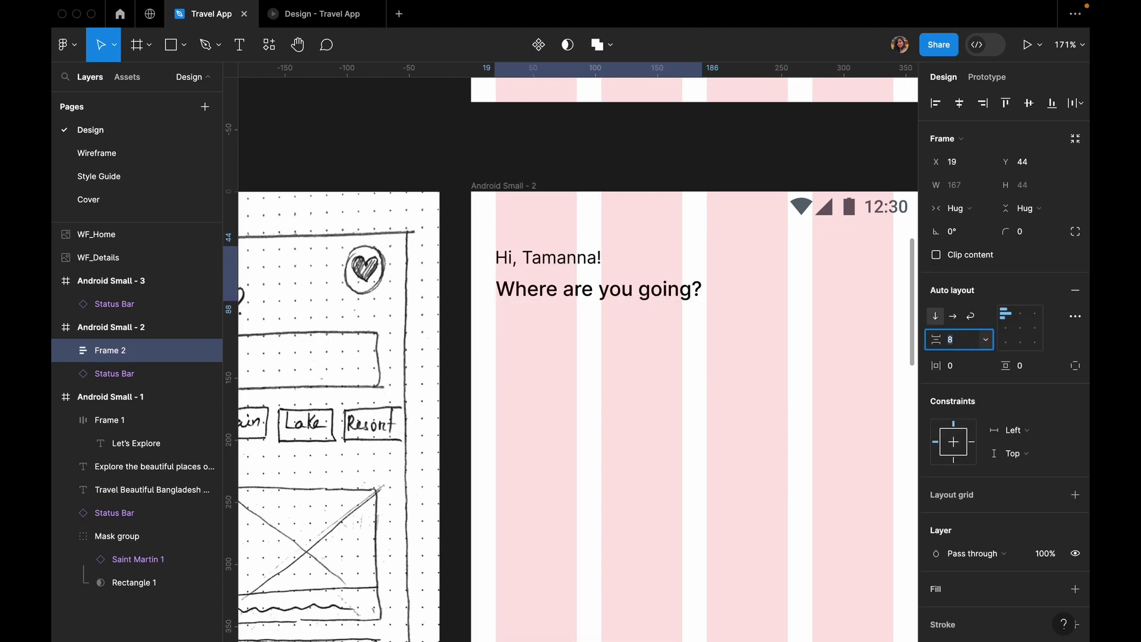
pyautogui.scroll(-2, 660, 315)
pyautogui.scroll(4, 593, 286)
# Step: Apply the Gunmetal colour style to the greeting and question lines
pyautogui.click(592, 287)
pyautogui.doubleClick(517, 242)
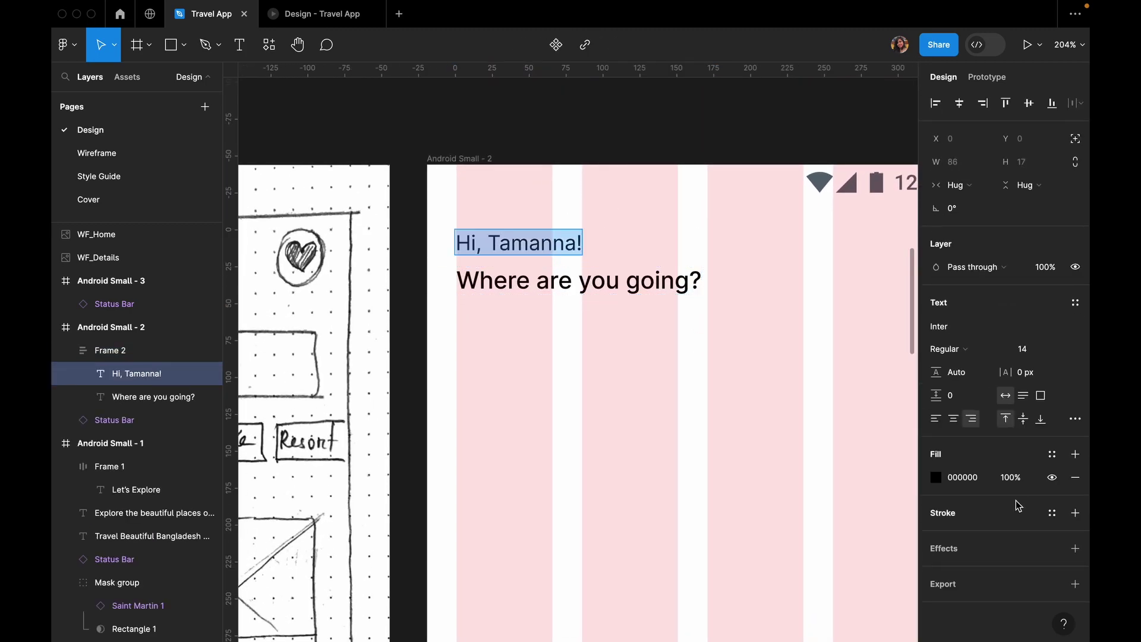
pyautogui.click(1053, 454)
pyautogui.click(778, 557)
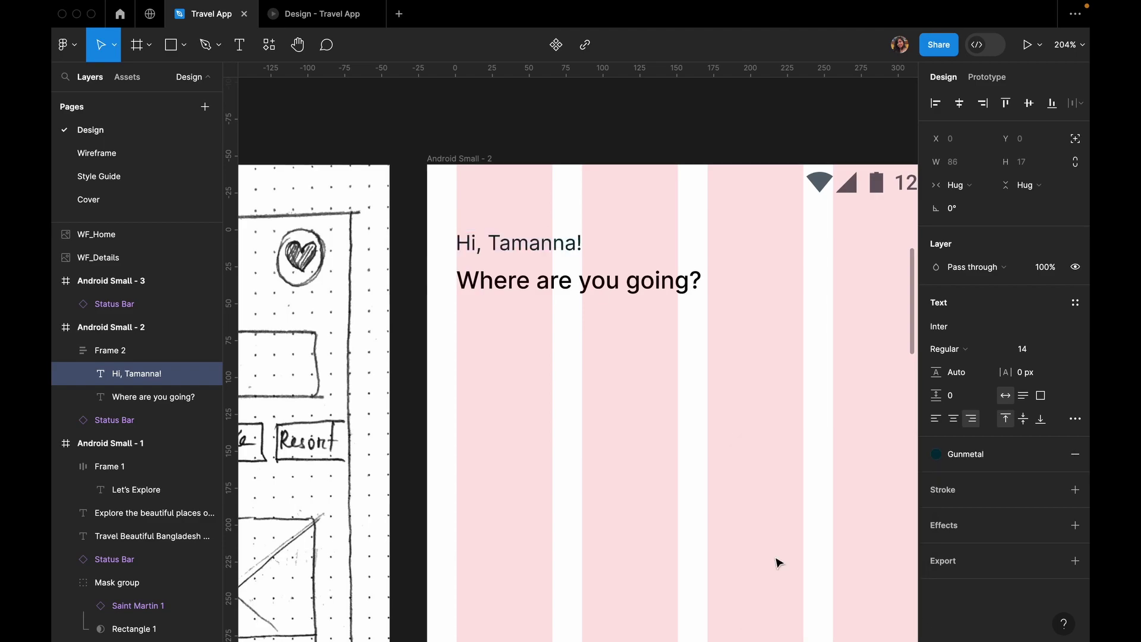
pyautogui.click(580, 281)
pyautogui.click(1052, 454)
pyautogui.click(768, 559)
pyautogui.scroll(-3, 686, 429)
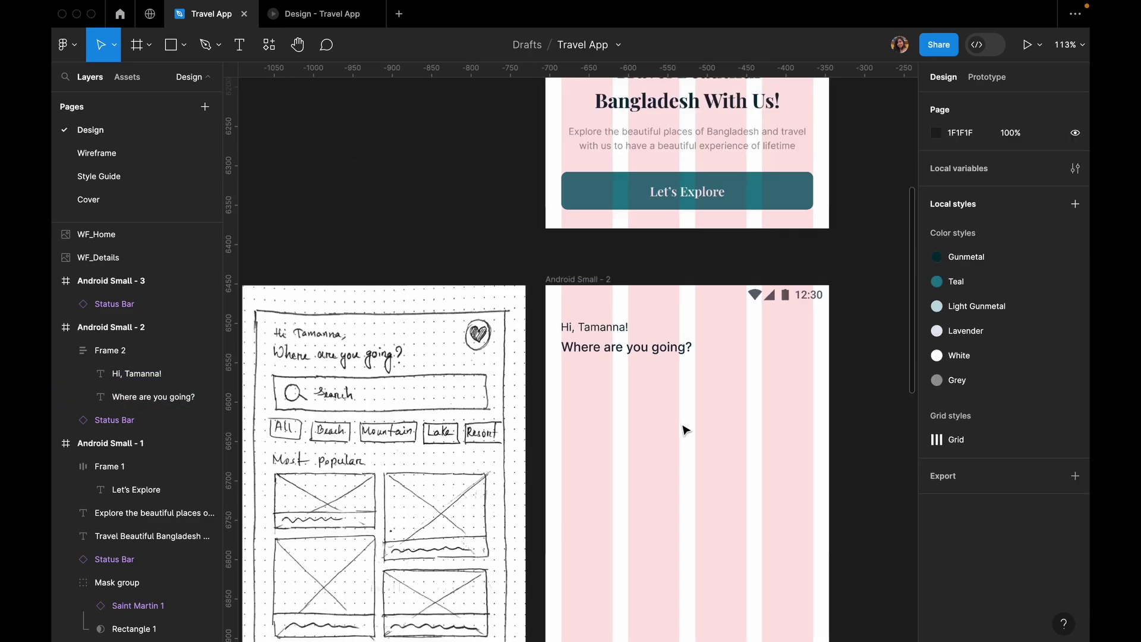
pyautogui.scroll(-3, 810, 341)
# Step: Import the outline heart and filled heart icons onto the home screen with the Iconify plugin
pyautogui.scroll(5, 512, 476)
pyautogui.rightClick(514, 476)
pyautogui.moveTo(541, 521)
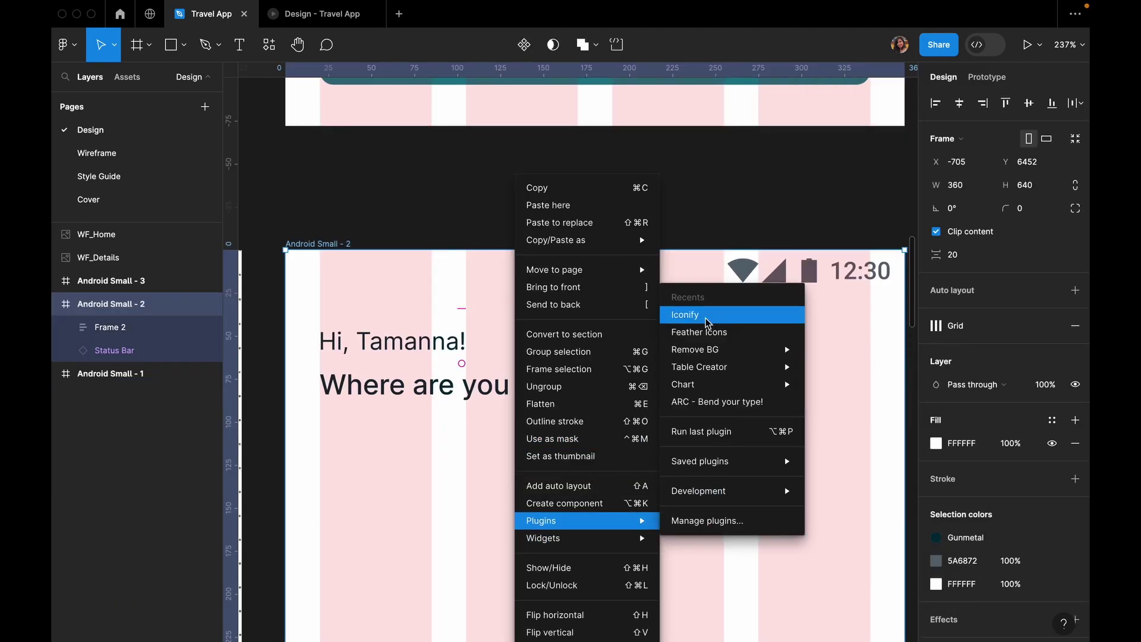
pyautogui.click(684, 315)
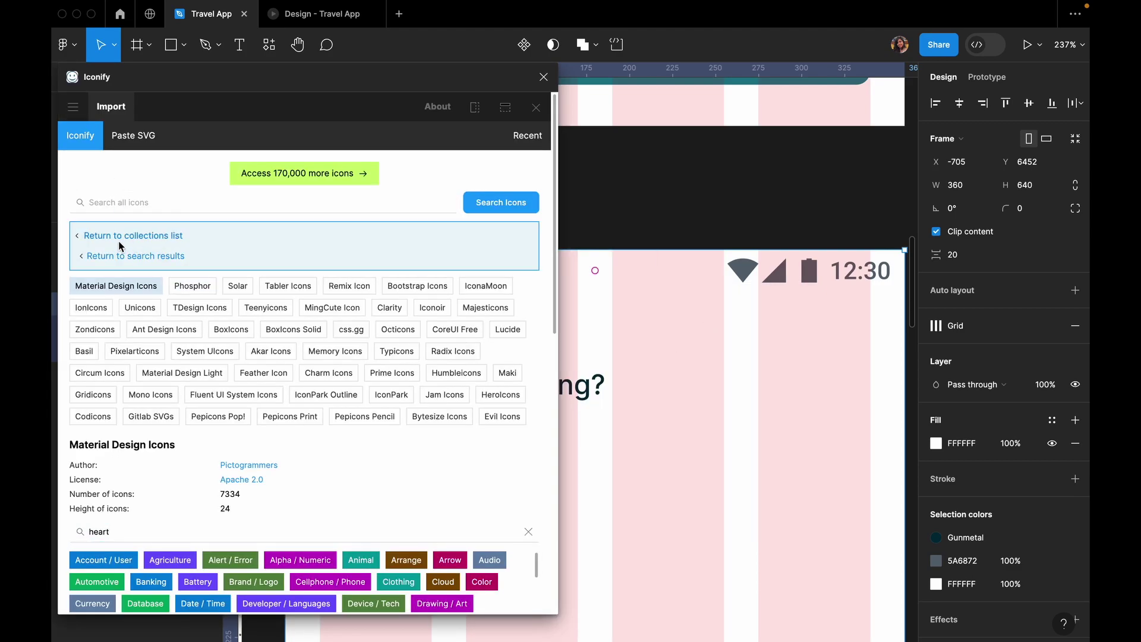
pyautogui.click(83, 236)
pyautogui.write('hea')
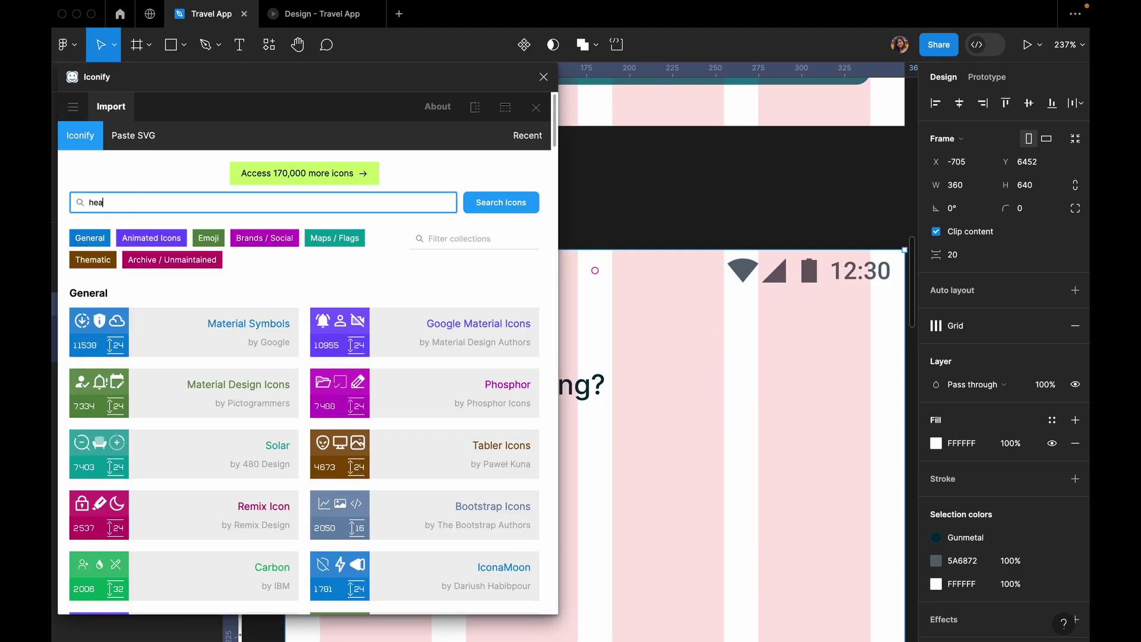
pyautogui.write('rt')
pyautogui.scroll(-5, 319, 571)
pyautogui.scroll(2, 320, 569)
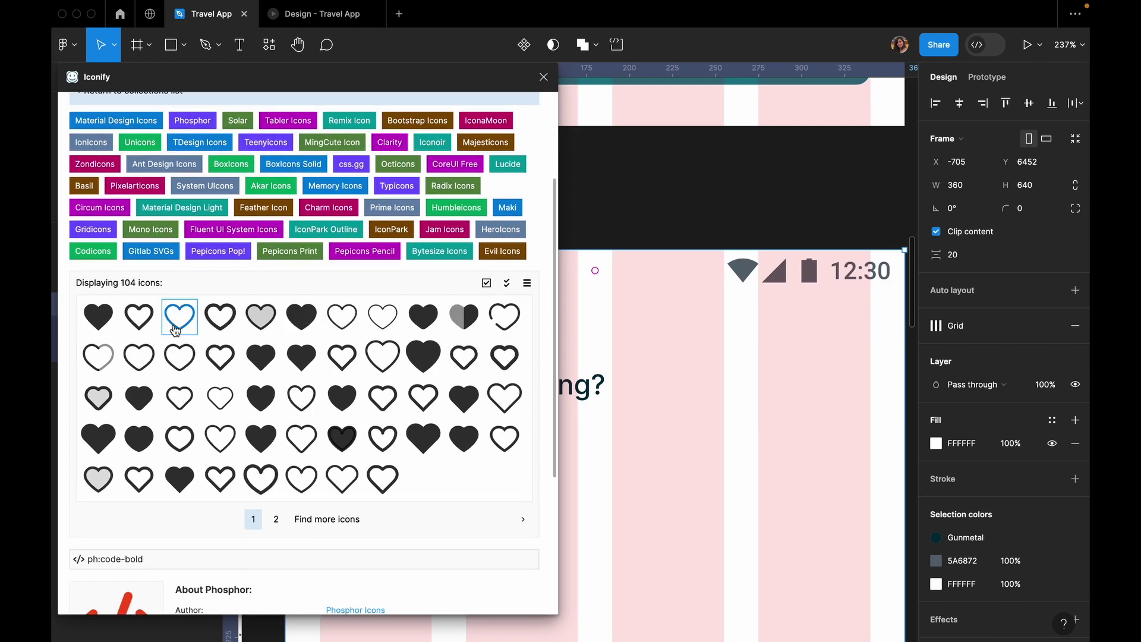
pyautogui.moveTo(649, 373); pyautogui.dragTo(649, 375)
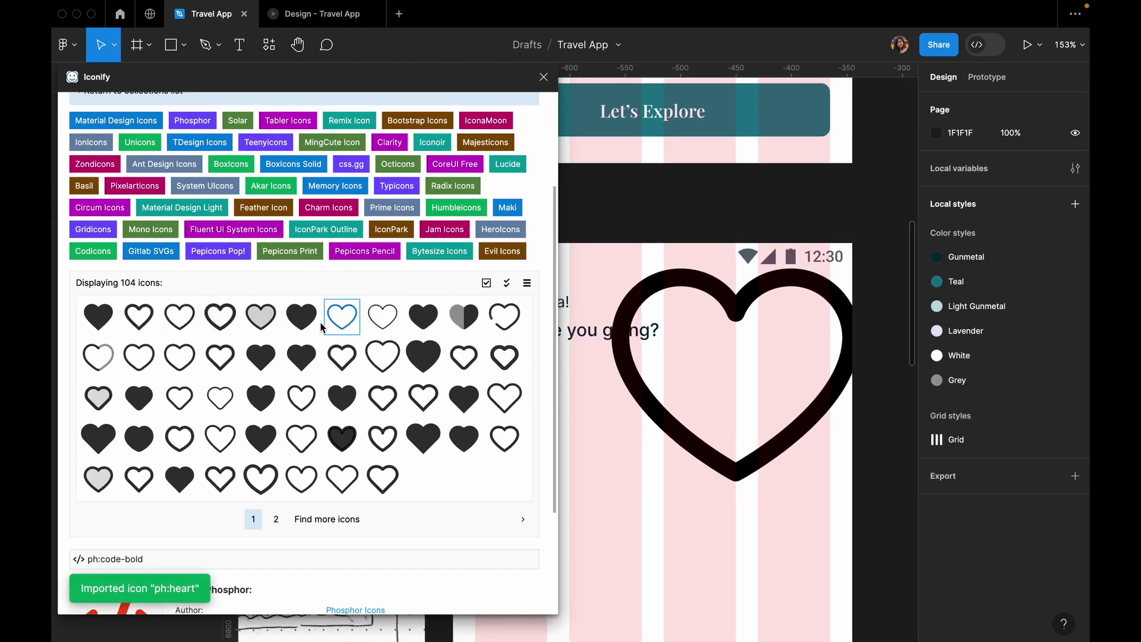
pyautogui.moveTo(302, 315); pyautogui.dragTo(736, 476)
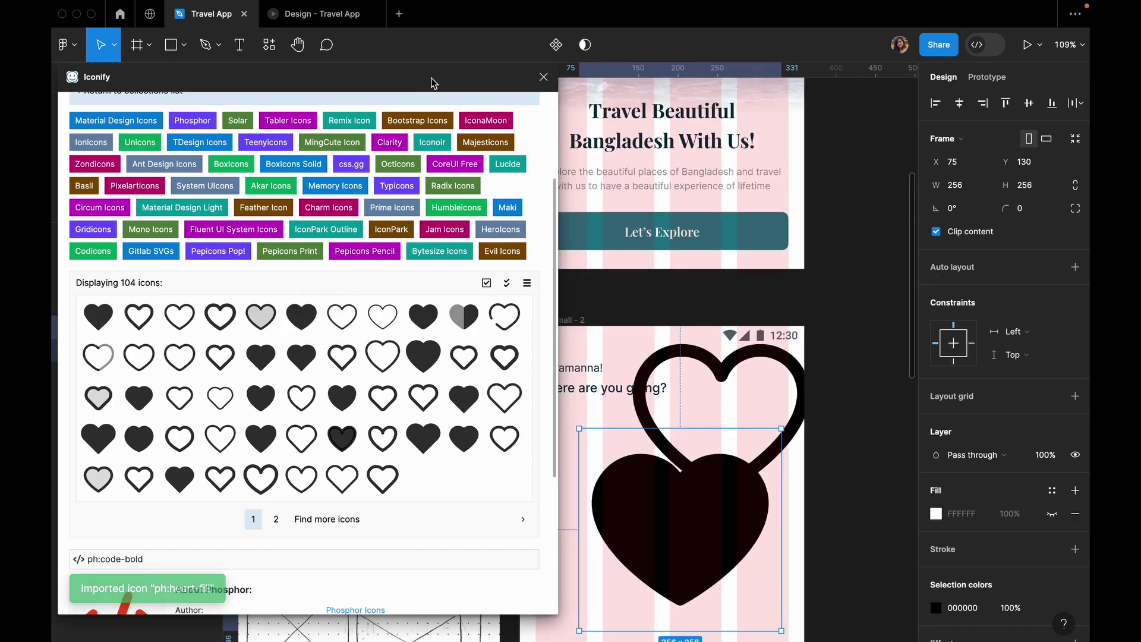
pyautogui.click(544, 77)
# Step: Resize both hearts to 24 px, then cut them from the home screen
pyautogui.scroll(-3, 562, 435)
pyautogui.keyDown('shift'); pyautogui.click(711, 362); pyautogui.keyUp('shift')
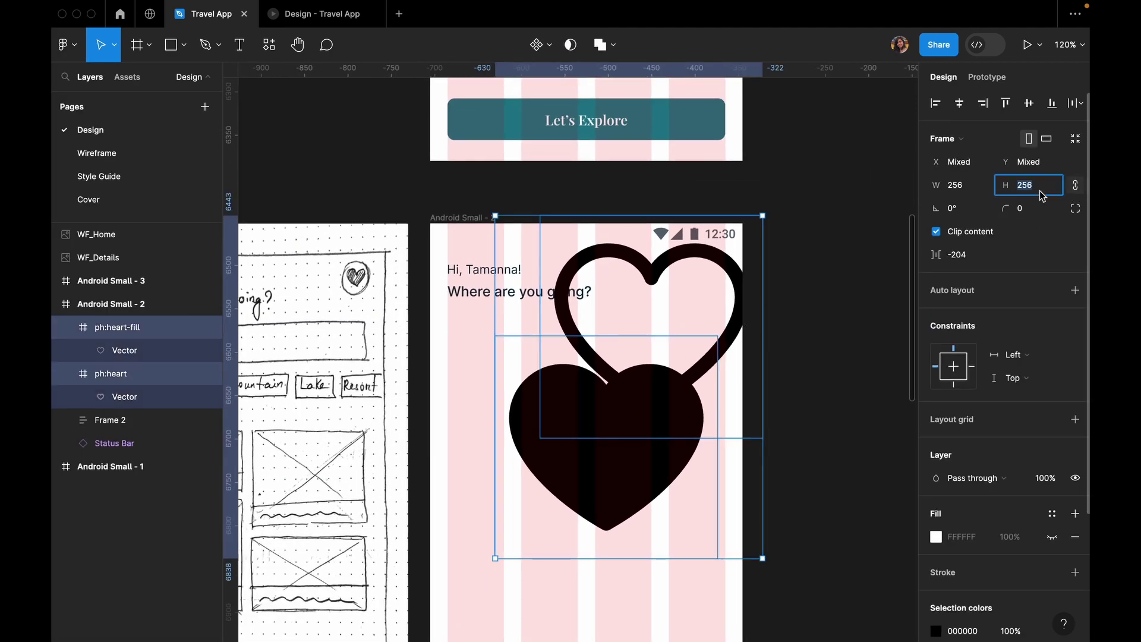
pyautogui.write('24')
pyautogui.press('Return')
pyautogui.press('Escape')
pyautogui.moveTo(505, 344); pyautogui.dragTo(511, 338)
pyautogui.press('Delete')
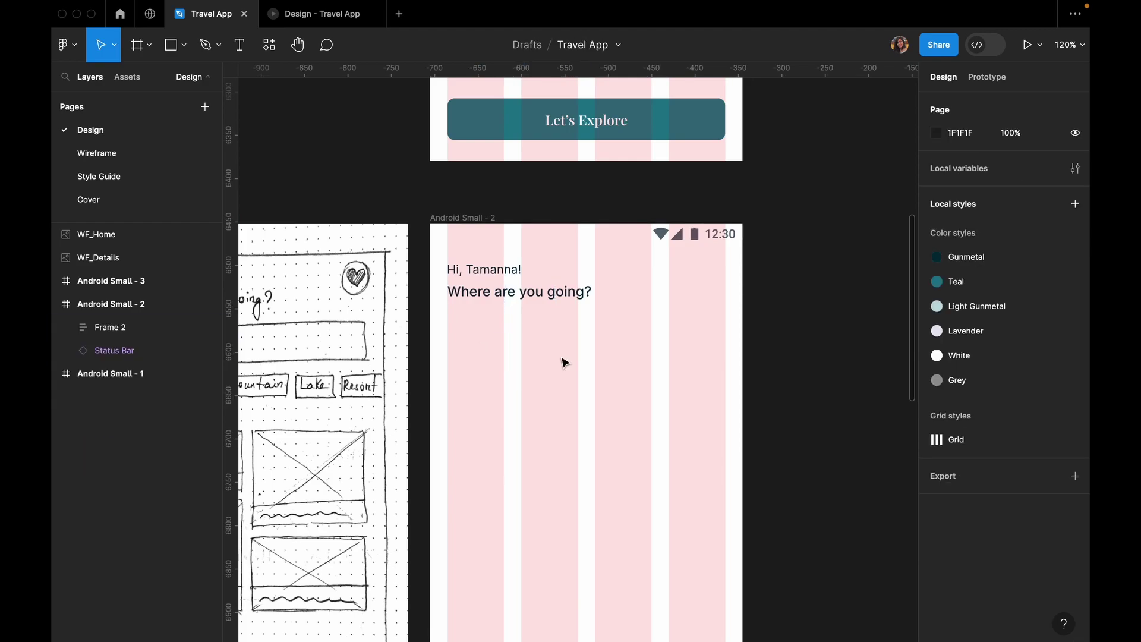
pyautogui.click(138, 177)
# Step: Change the Style Guide page background to a darker grey
pyautogui.scroll(3, 507, 183)
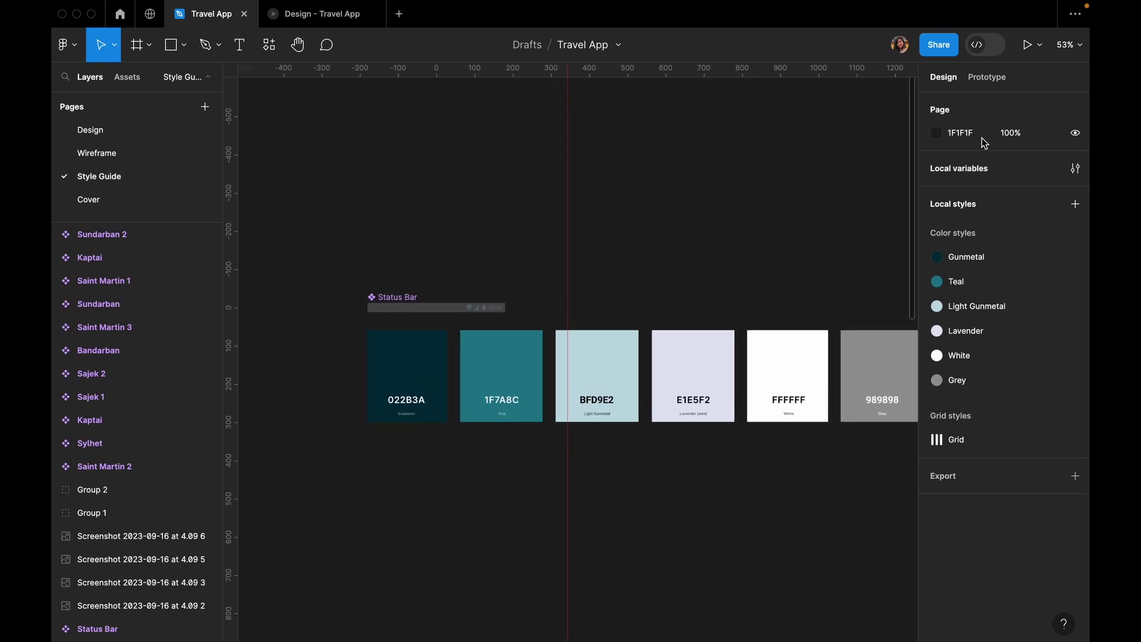
pyautogui.click(936, 132)
pyautogui.click(745, 183)
pyautogui.click(742, 235)
pyautogui.click(936, 136)
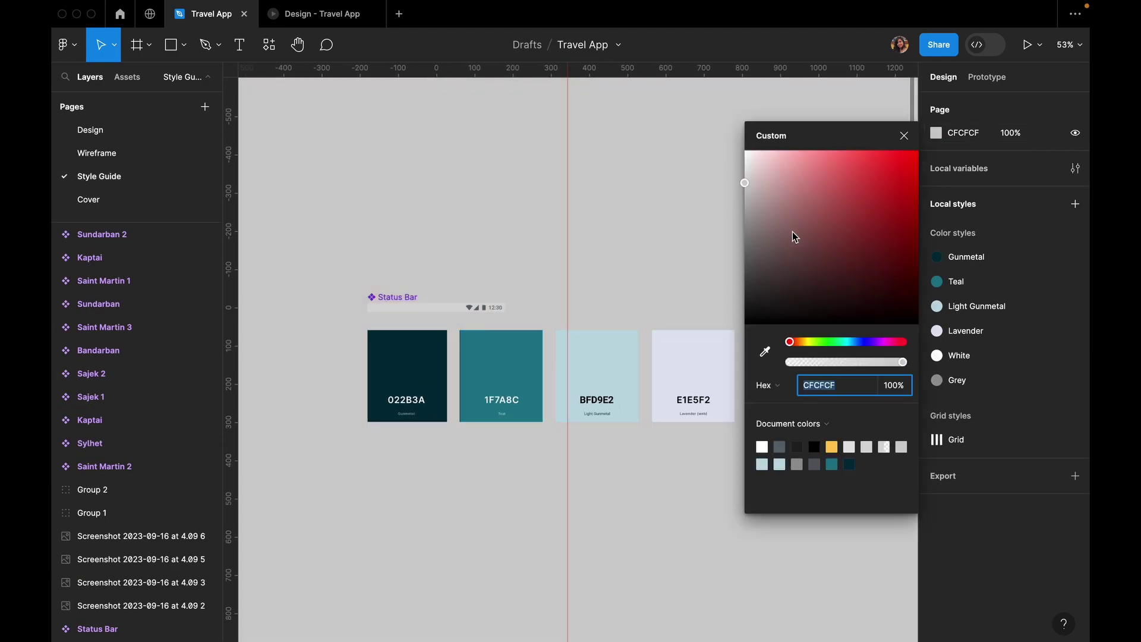
pyautogui.click(447, 506)
# Step: Paste the two hearts side by side and make the filled heart a component named heart-fill
pyautogui.hotkey('ctrl', 'v')
pyautogui.scroll(5, 527, 388)
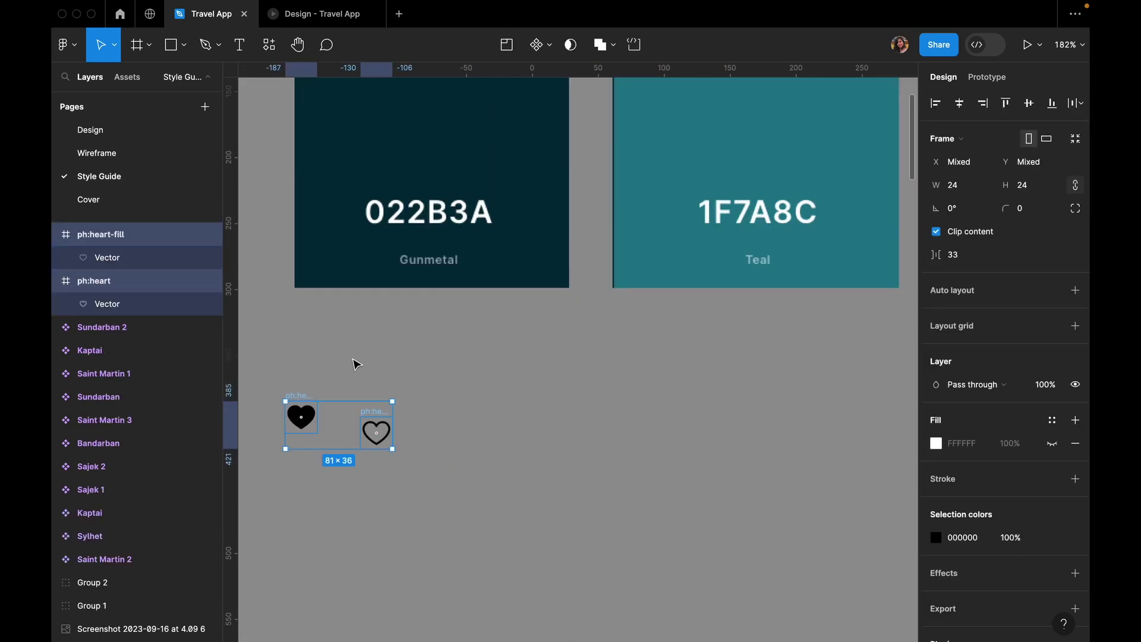
pyautogui.click(365, 397)
pyautogui.moveTo(309, 400); pyautogui.dragTo(324, 402)
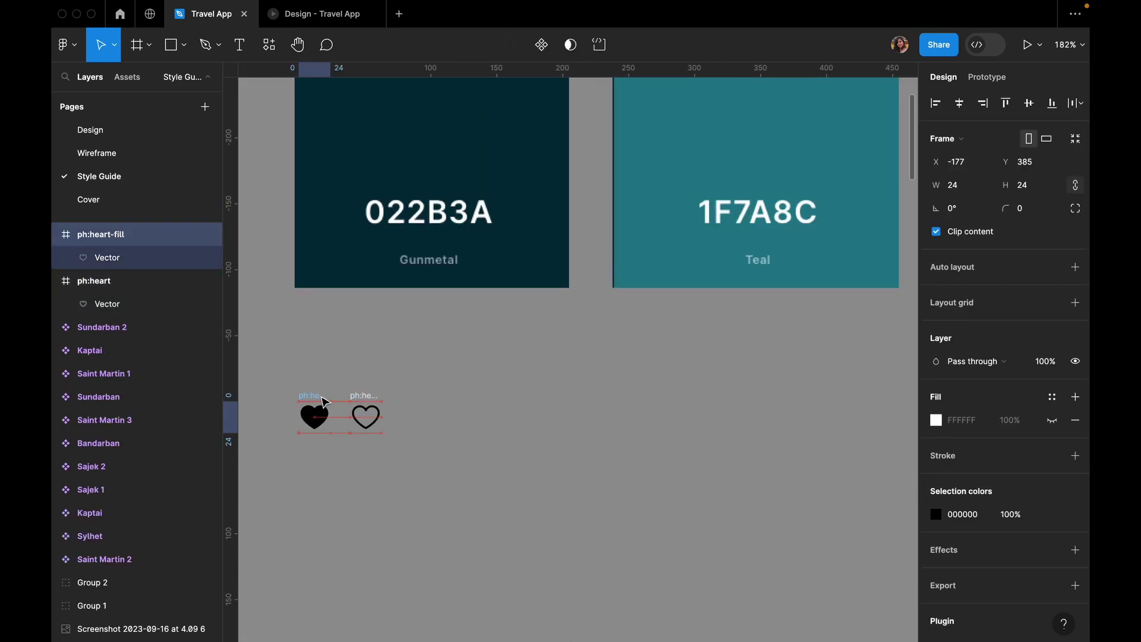
pyautogui.click(541, 44)
pyautogui.doubleClick(101, 235)
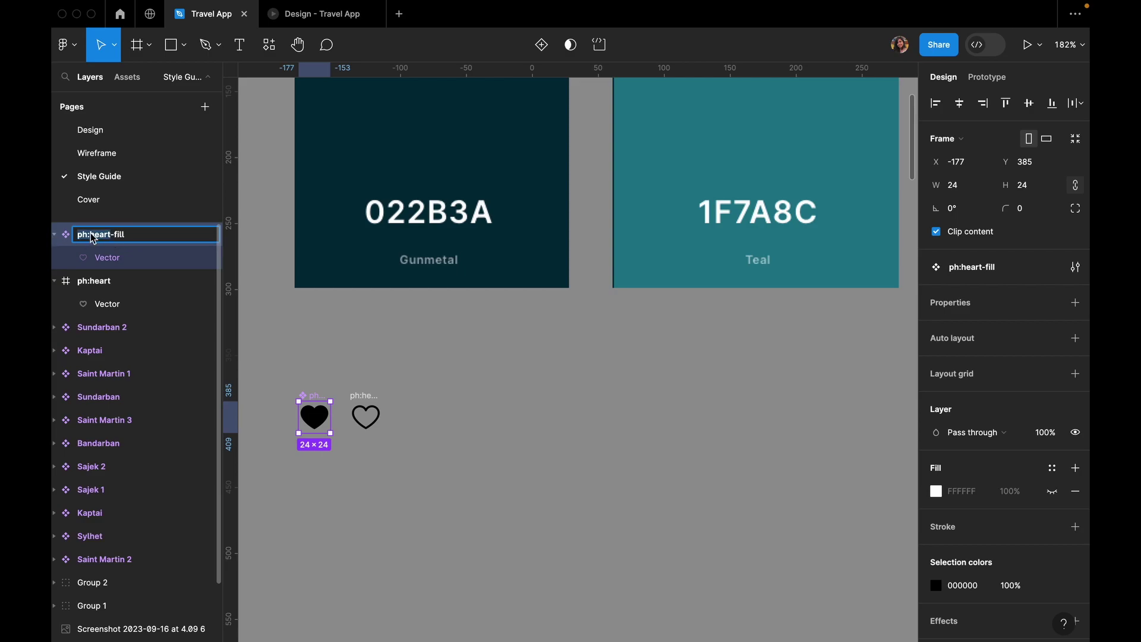
pyautogui.press('BackSpace')
pyautogui.press('Return')
# Step: Make the outline heart a component named heart-stroke, with a brief prototype preview check
pyautogui.click(101, 281)
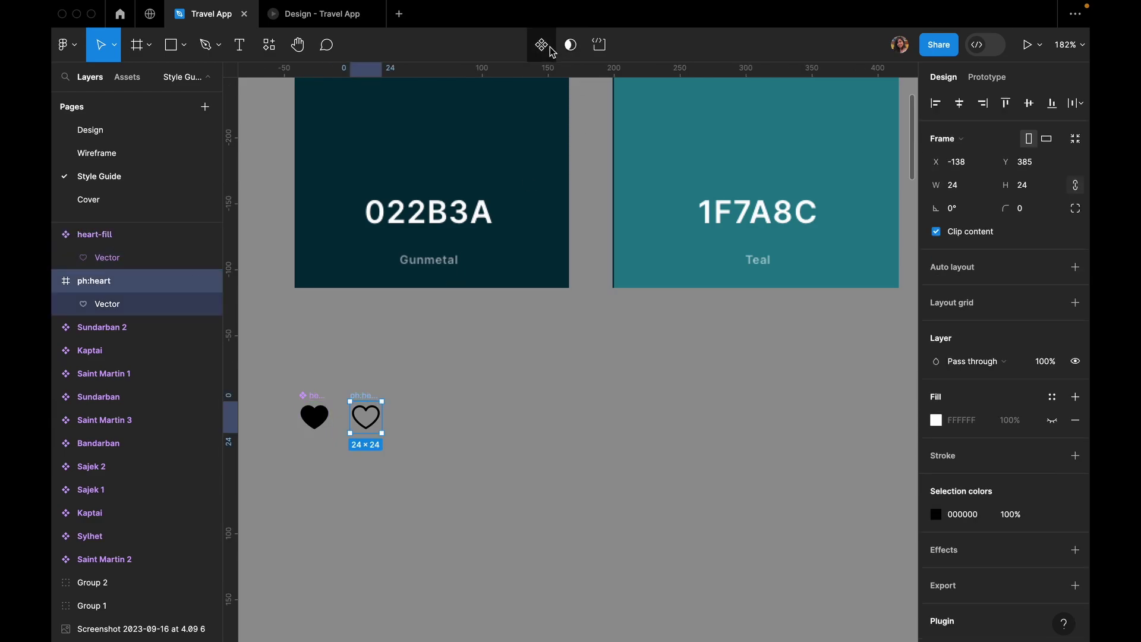
pyautogui.hotkey('ctrl', 'alt', 'k')
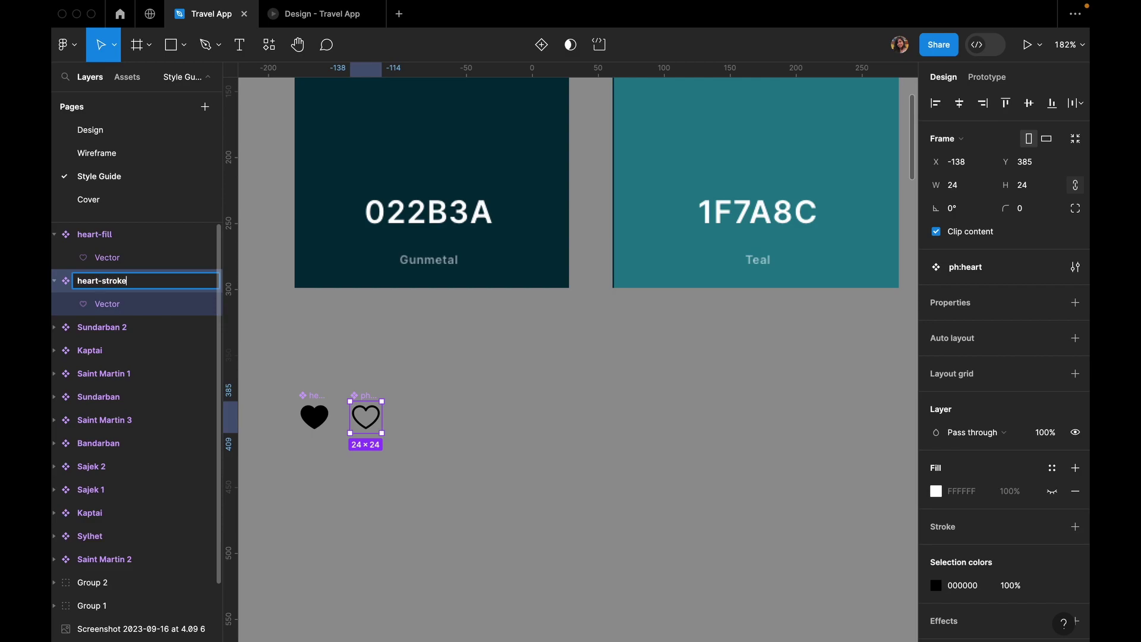
pyautogui.press('Return')
pyautogui.click(444, 369)
pyautogui.hotkey('ctrl', 'Tab')
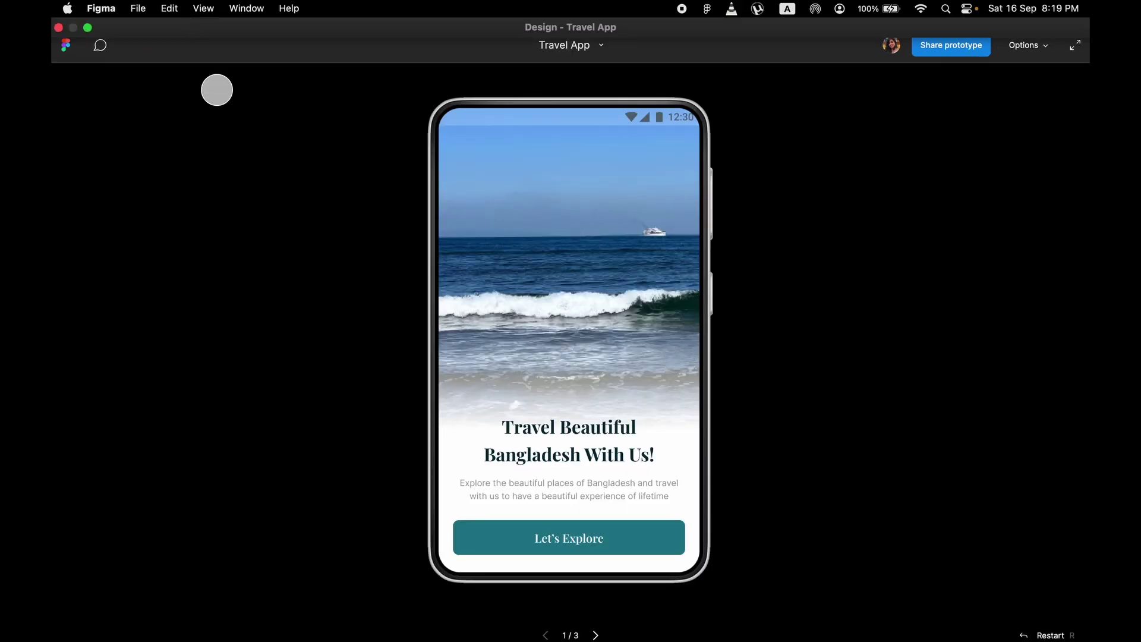
pyautogui.hotkey('ctrl', 'Tab')
# Step: Place a heart-fill instance from Assets to the right of the greeting on the Design page
pyautogui.click(90, 130)
pyautogui.scroll(5, 701, 349)
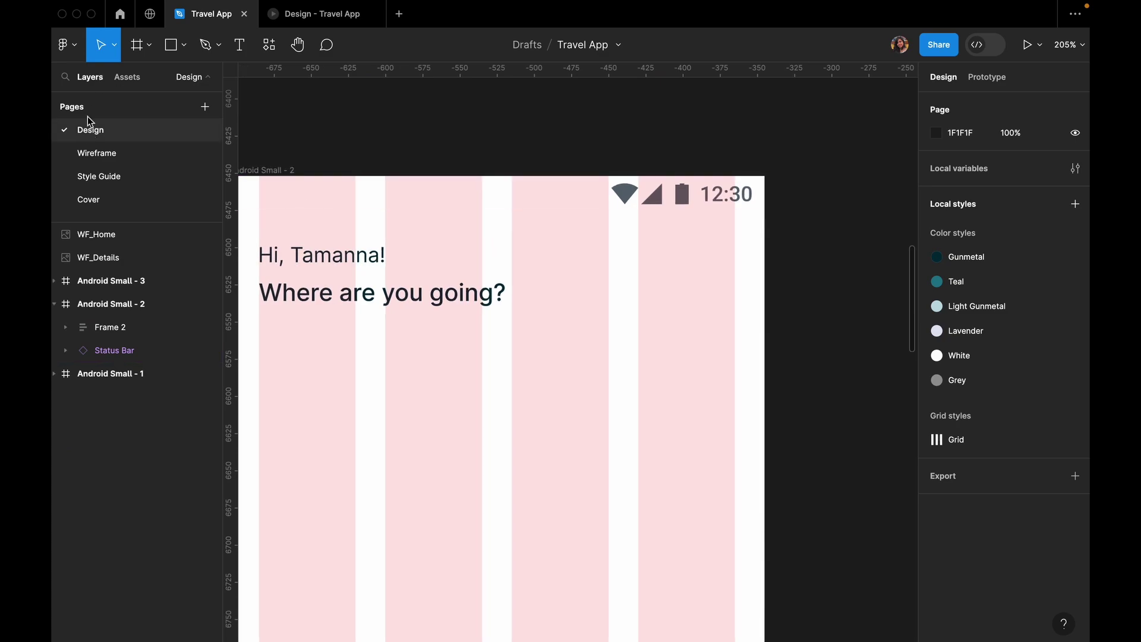
pyautogui.hotkey('alt', '2')
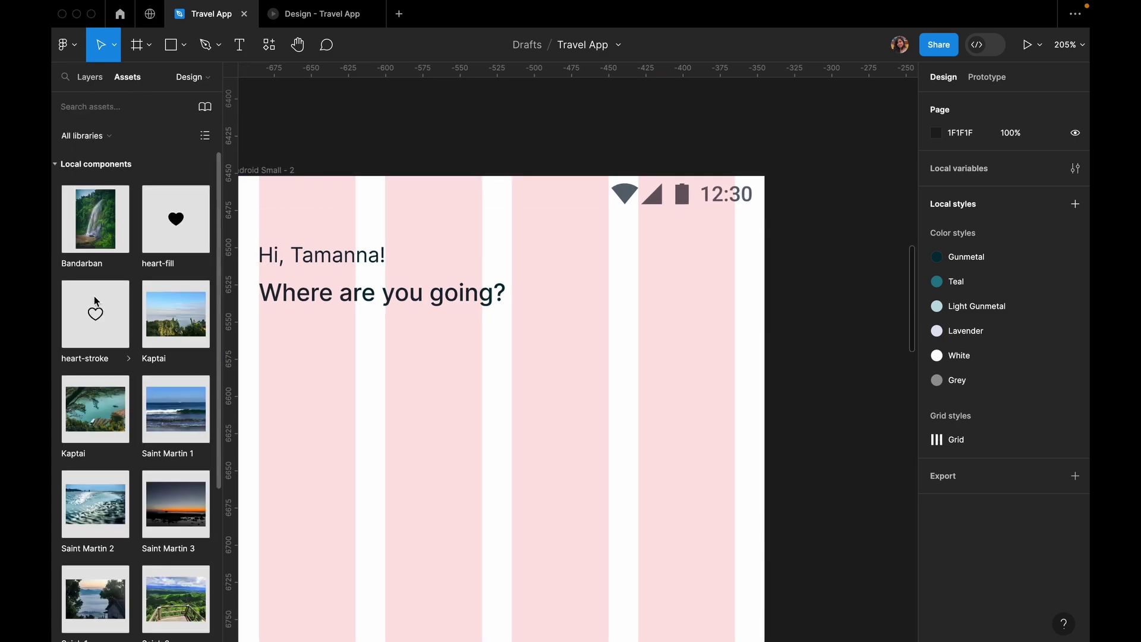
pyautogui.moveTo(628, 343); pyautogui.dragTo(632, 342)
pyautogui.scroll(3, 699, 301)
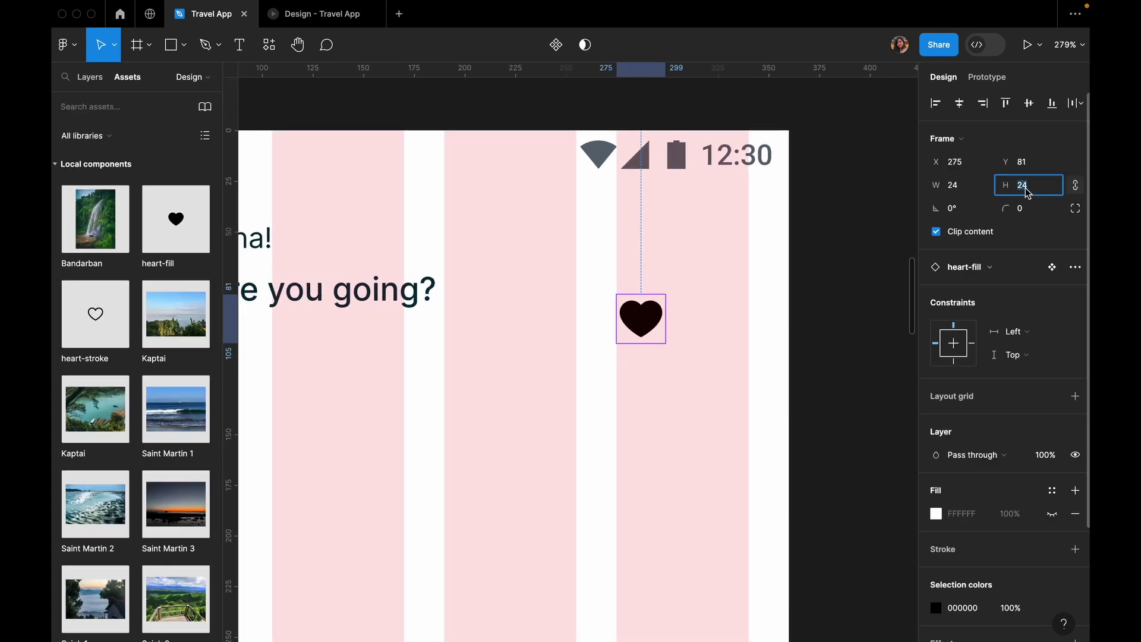
pyautogui.hotkey('alt', '1')
# Step: Restore the heart instance's full opacity and shrink it to 20 px
pyautogui.press('1')
pyautogui.hotkey('ctrl', 'z')
pyautogui.click(702, 381)
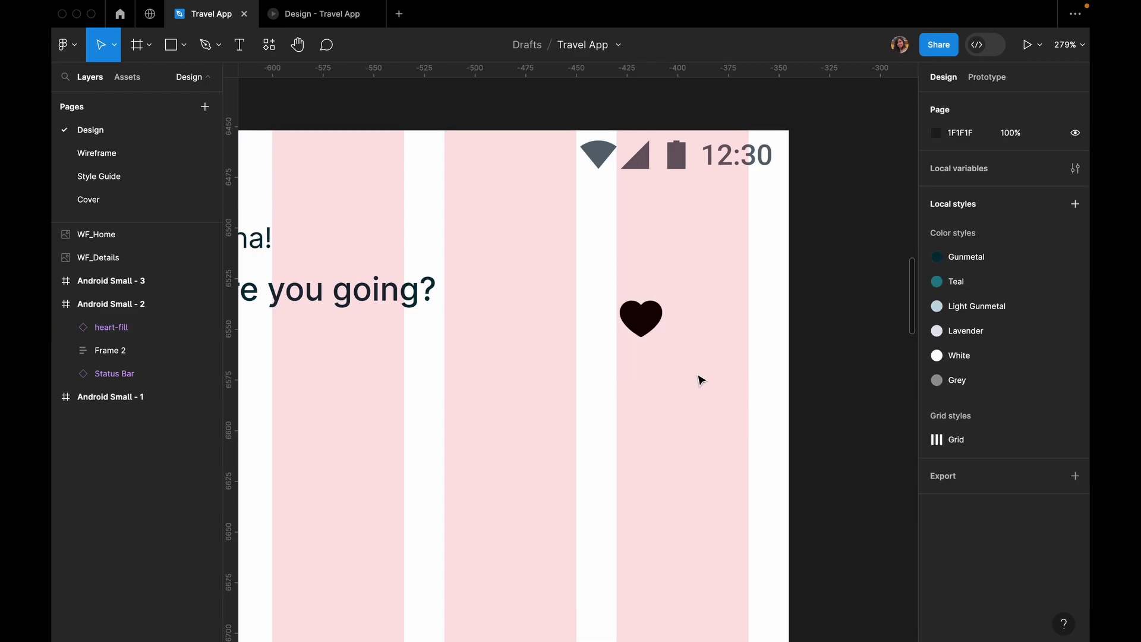
pyautogui.click(641, 320)
pyautogui.click(960, 185)
pyautogui.click(696, 326)
pyautogui.click(184, 45)
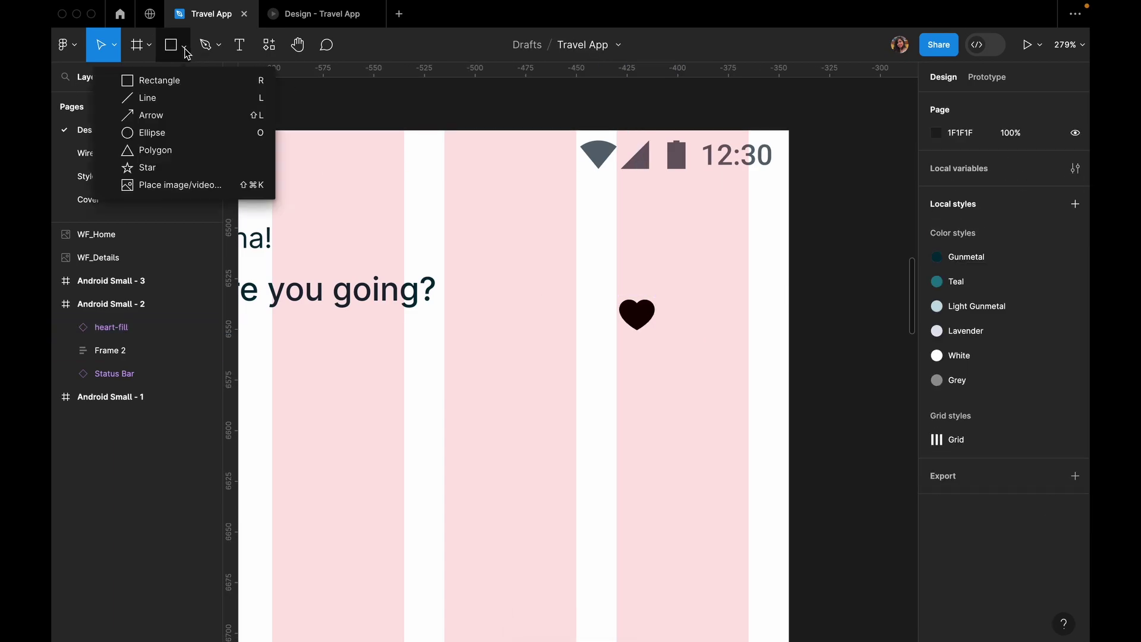
pyautogui.click(654, 315)
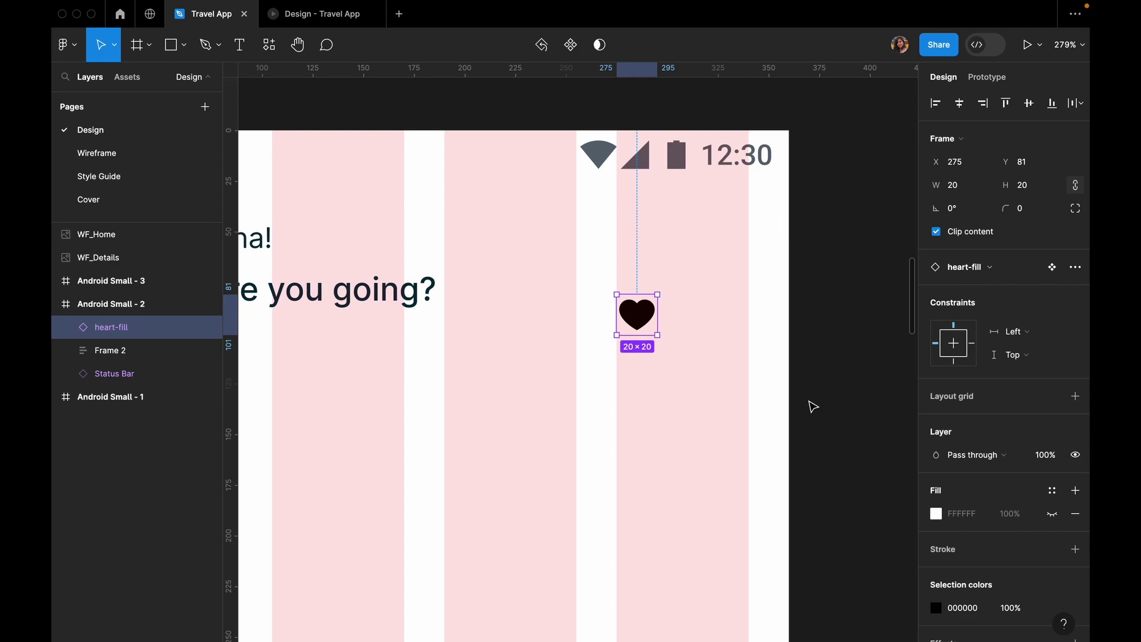
# Step: Wrap the heart in an auto layout frame with fixed 32 px height and a Teal fill
pyautogui.hotkey('shift', 'a')
pyautogui.write('100')
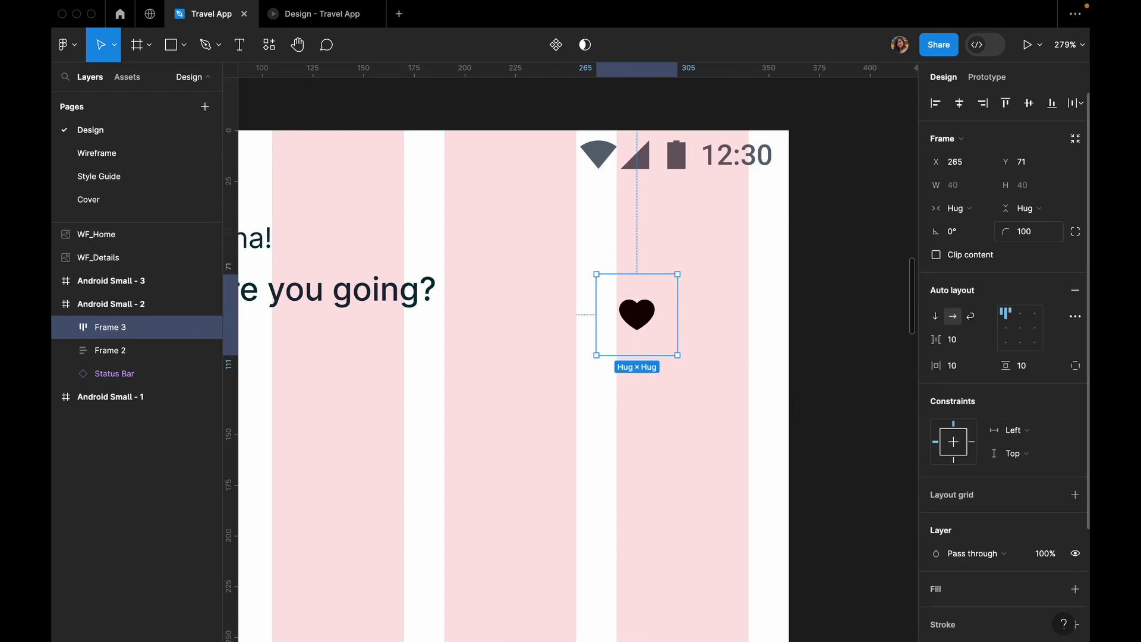
pyautogui.click(964, 212)
pyautogui.click(978, 186)
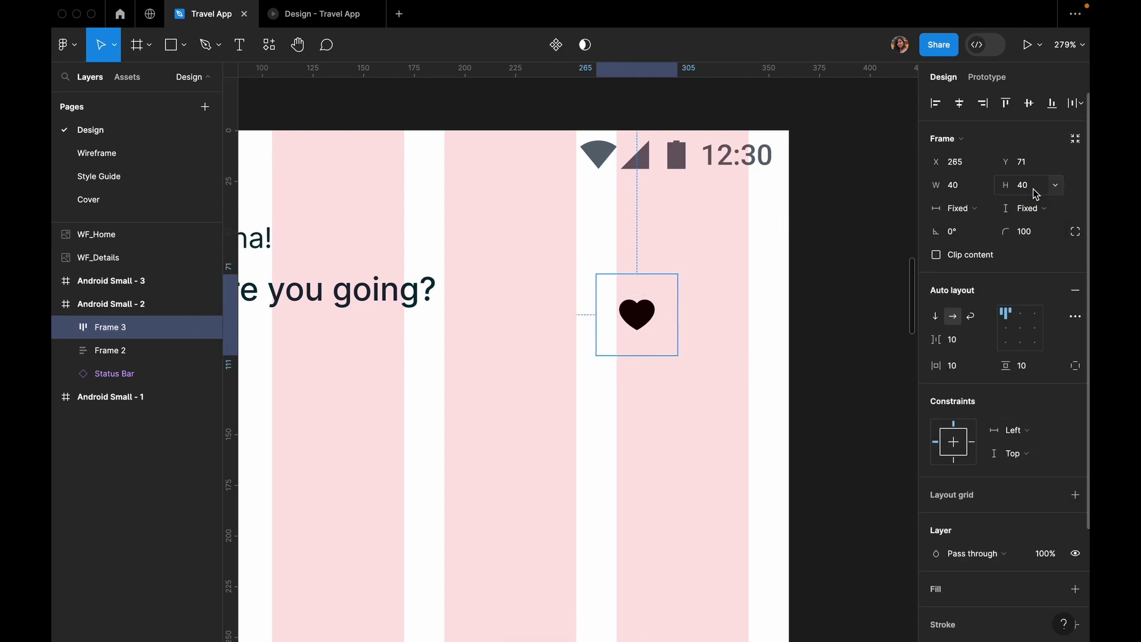
pyautogui.write('32')
pyautogui.press('Return')
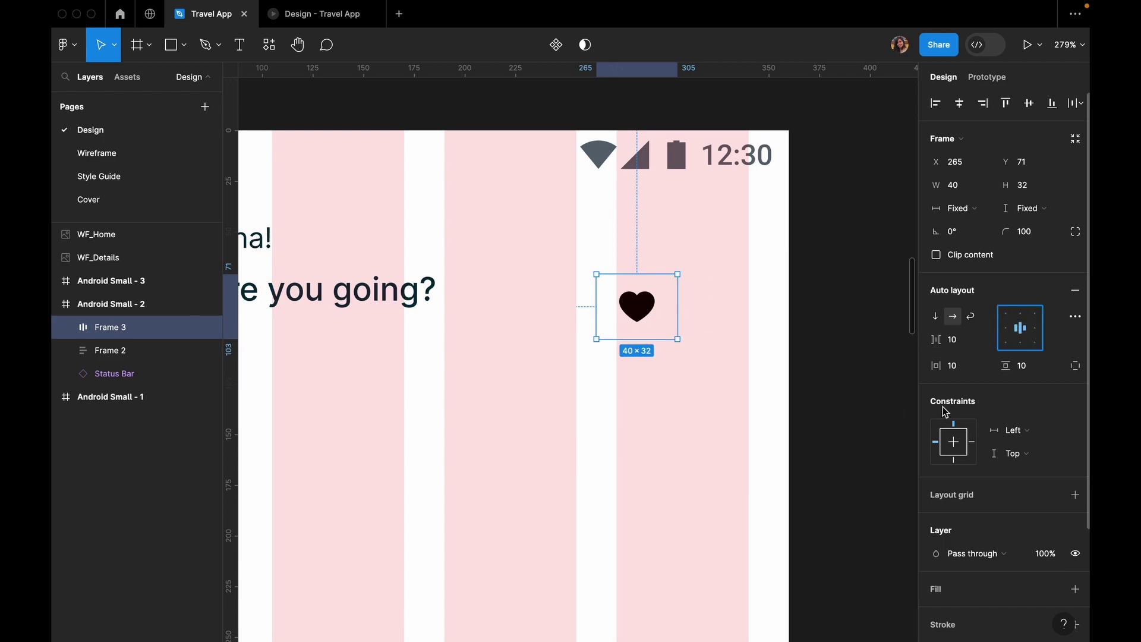
pyautogui.scroll(-3, 1030, 519)
pyautogui.click(1075, 507)
pyautogui.click(936, 506)
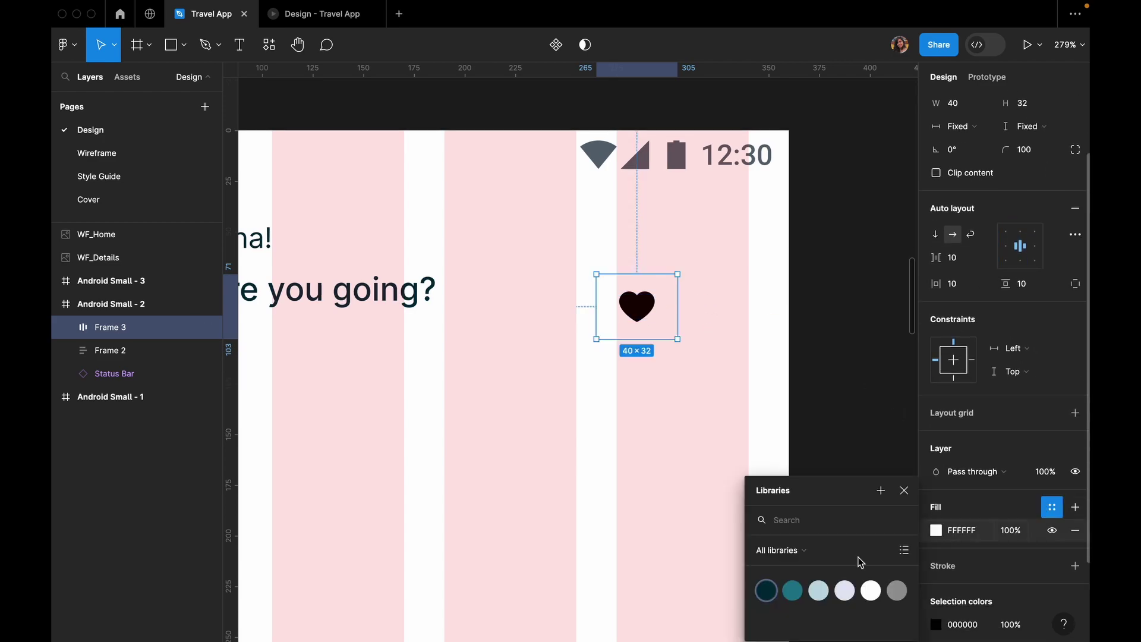
pyautogui.click(767, 591)
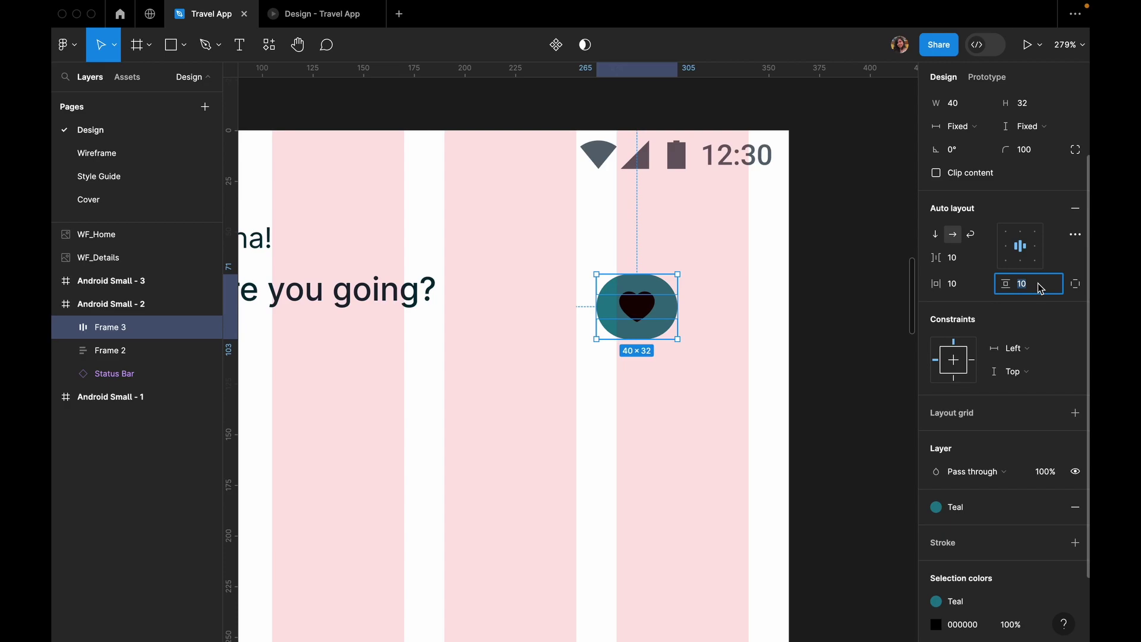
# Step: Give the heart frame horizontal padding 4 and width 32
pyautogui.write('4')
pyautogui.press('Return')
pyautogui.scroll(5, 627, 324)
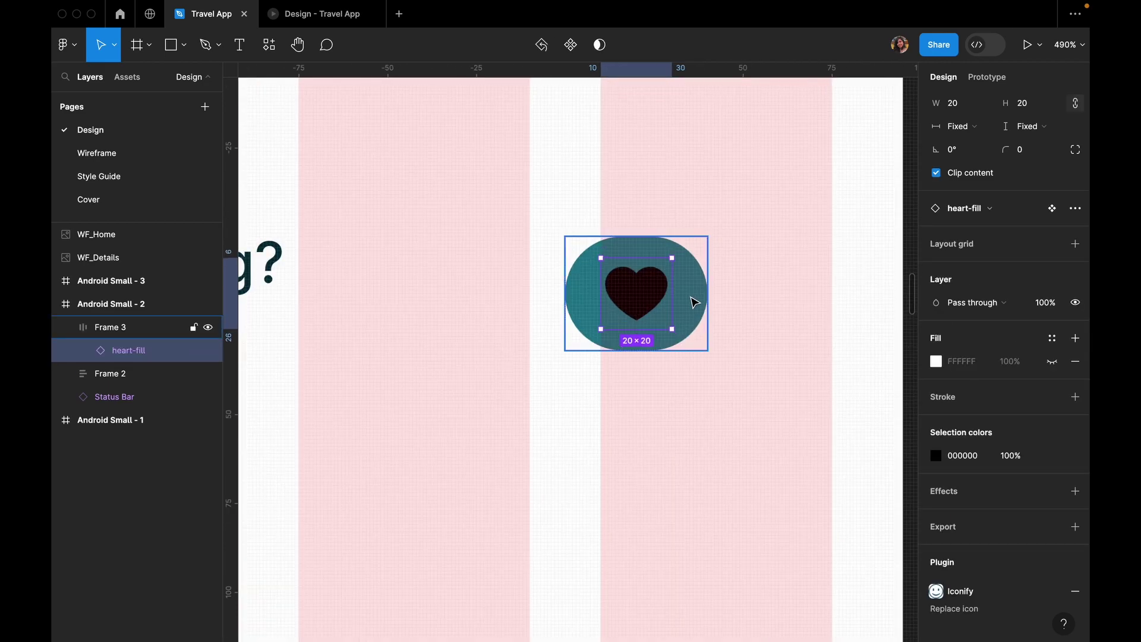
pyautogui.write('32')
pyautogui.press('Return')
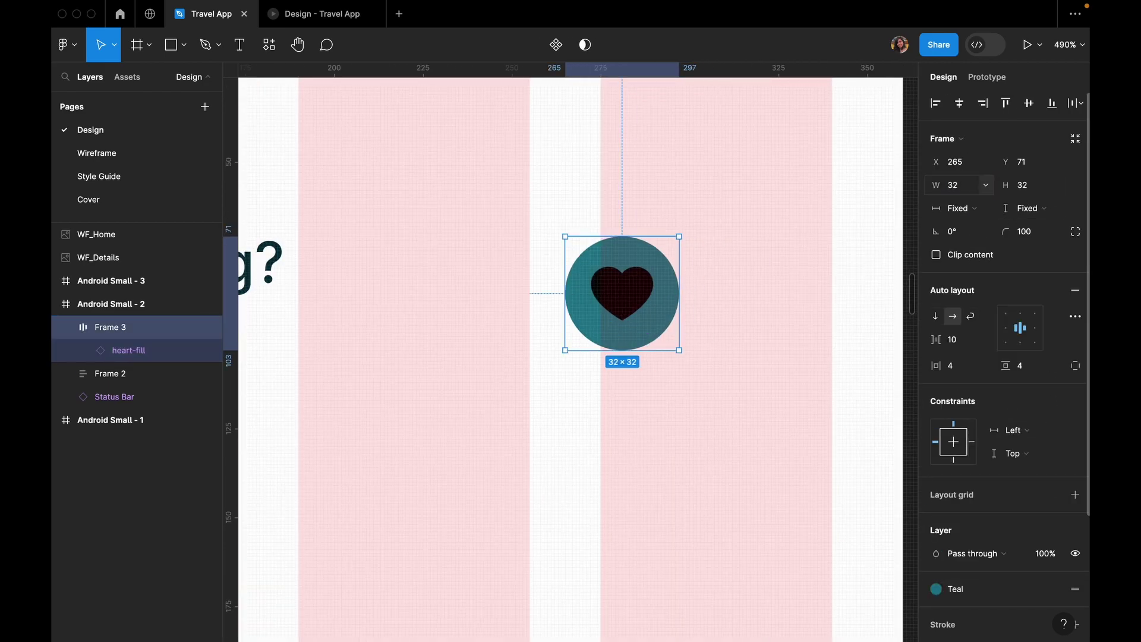
# Step: Colour the heart icon inside the button with the White style
pyautogui.doubleClick(648, 300)
pyautogui.click(1075, 449)
pyautogui.click(871, 552)
pyautogui.click(726, 339)
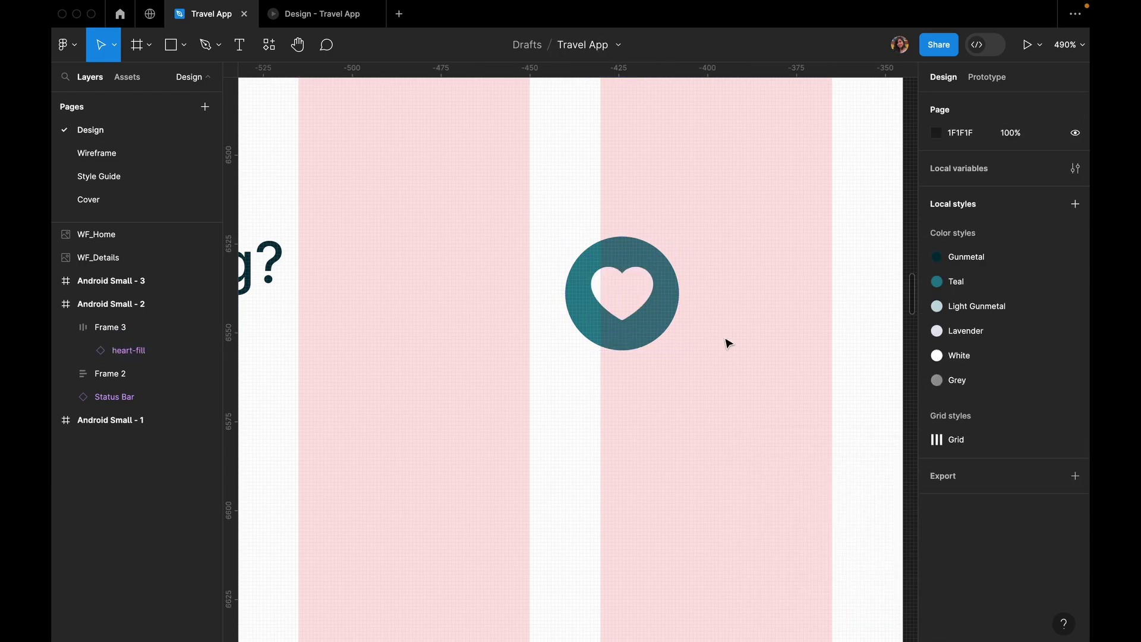
pyautogui.scroll(-5, 726, 339)
pyautogui.click(758, 308)
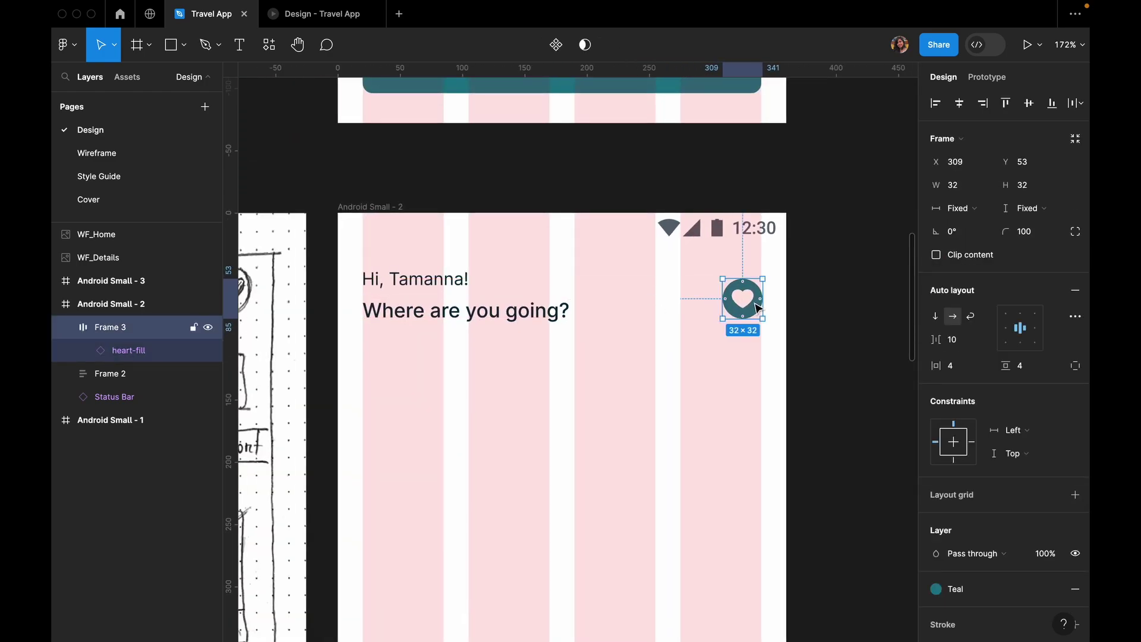
# Step: Select the heart button together with the greeting and wrap them in an auto layout frame
pyautogui.scroll(5, 758, 308)
pyautogui.doubleClick(755, 303)
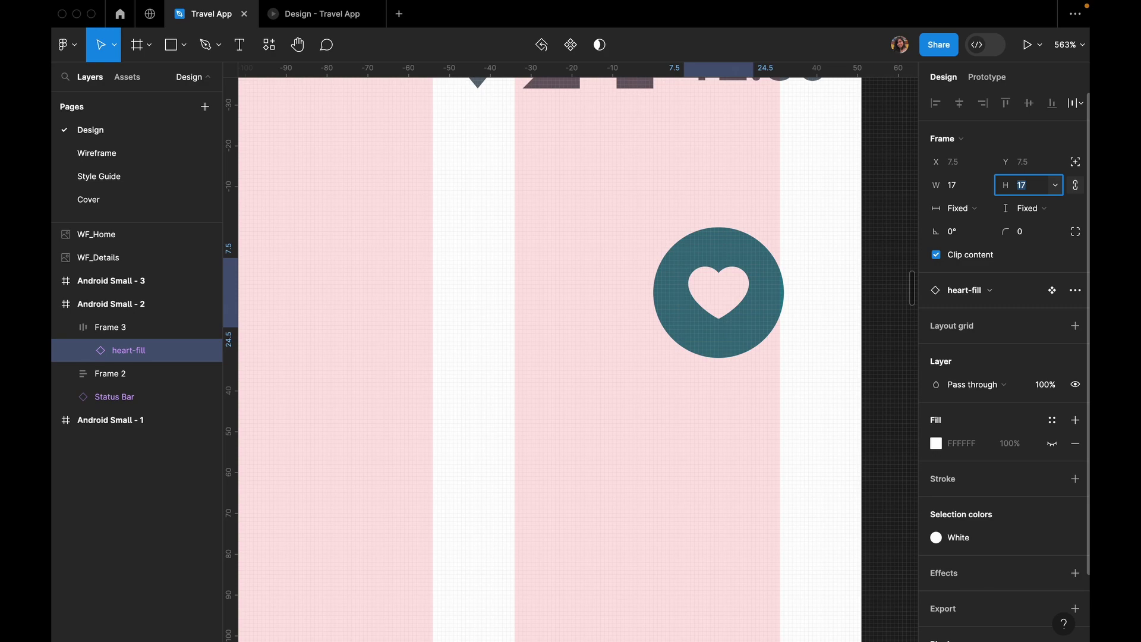
pyautogui.click(745, 289)
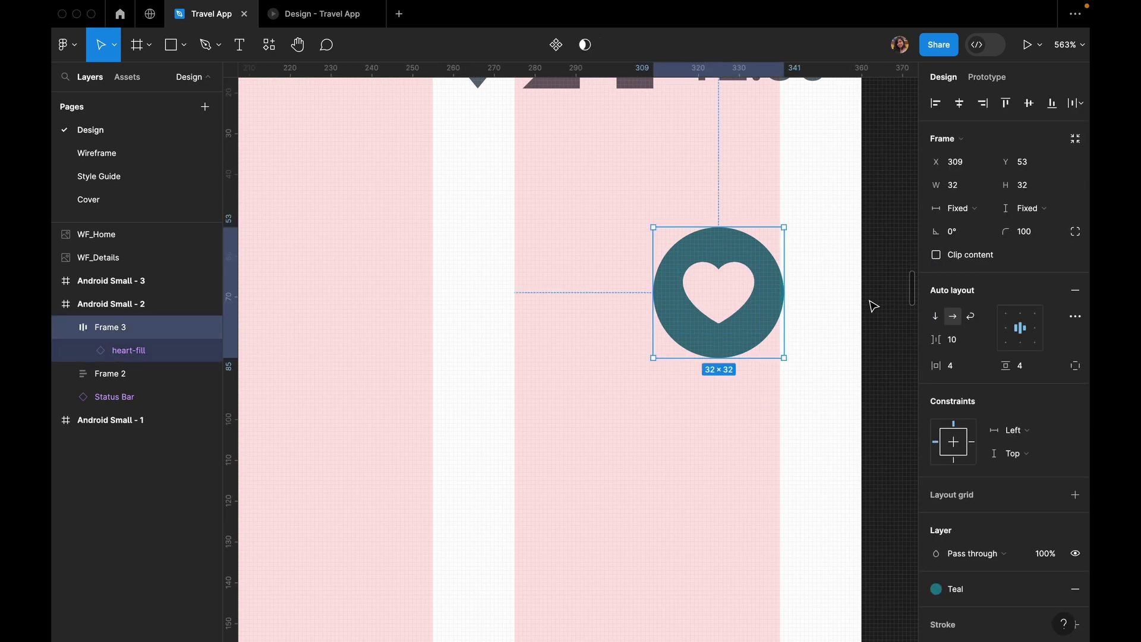
pyautogui.scroll(-5, 726, 344)
pyautogui.scroll(5, 731, 332)
pyautogui.scroll(-5, 767, 339)
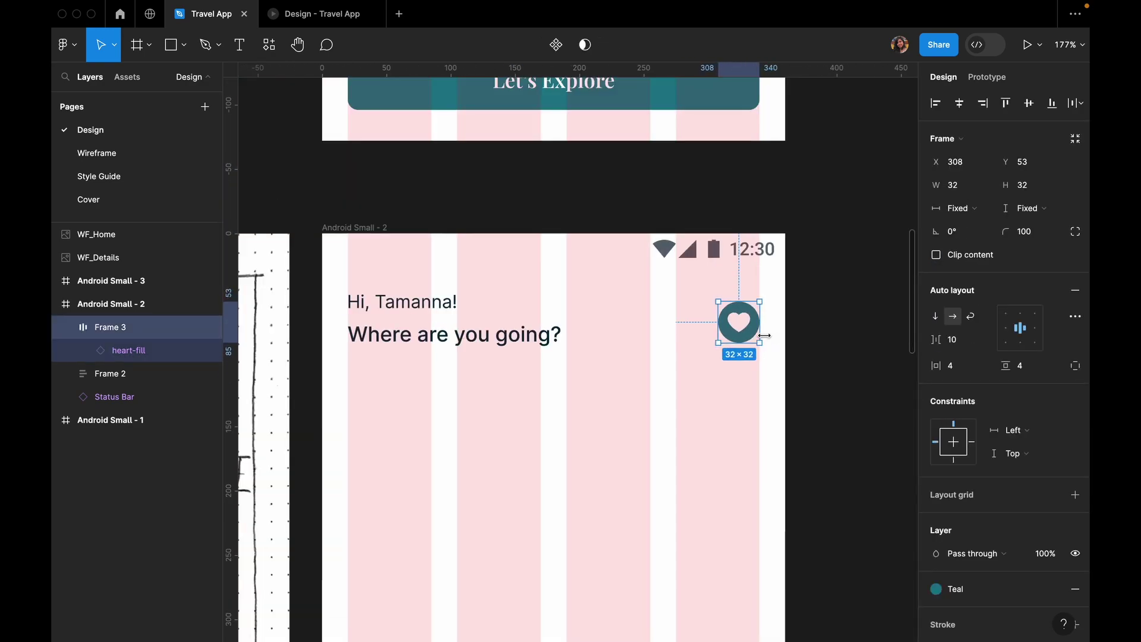
pyautogui.press('Tab')
pyautogui.keyDown('shift'); pyautogui.click(752, 333); pyautogui.keyUp('shift')
pyautogui.hotkey('shift', 'a')
# Step: Preview the home screen as a prototype to check the combined header layout
pyautogui.click(828, 323)
pyautogui.scroll(-5, 828, 323)
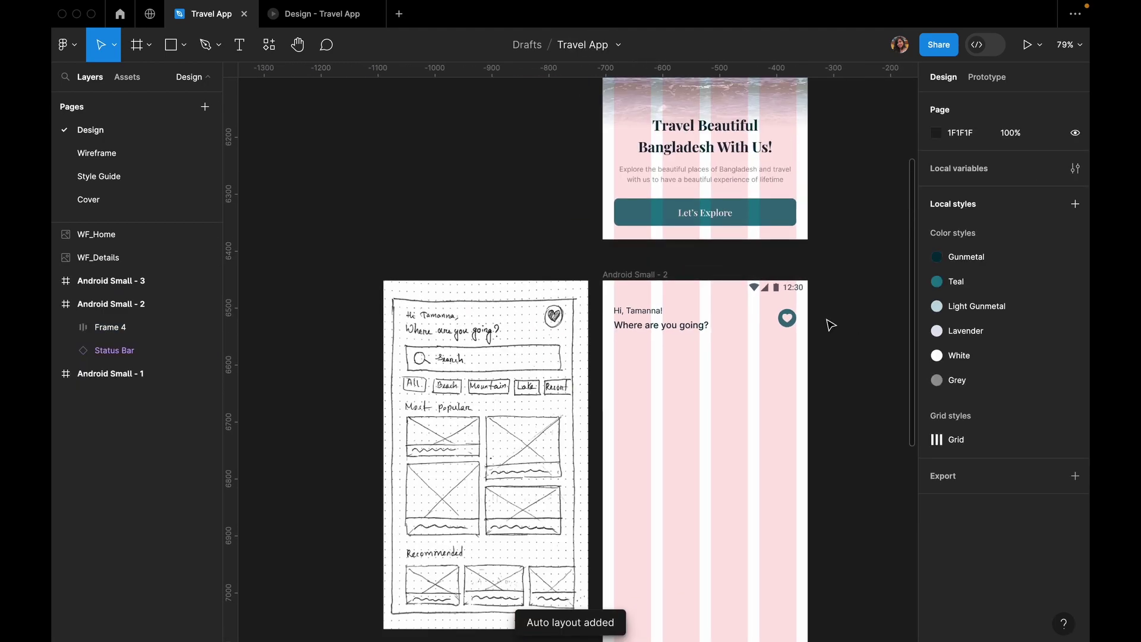
pyautogui.click(540, 263)
pyautogui.click(1028, 45)
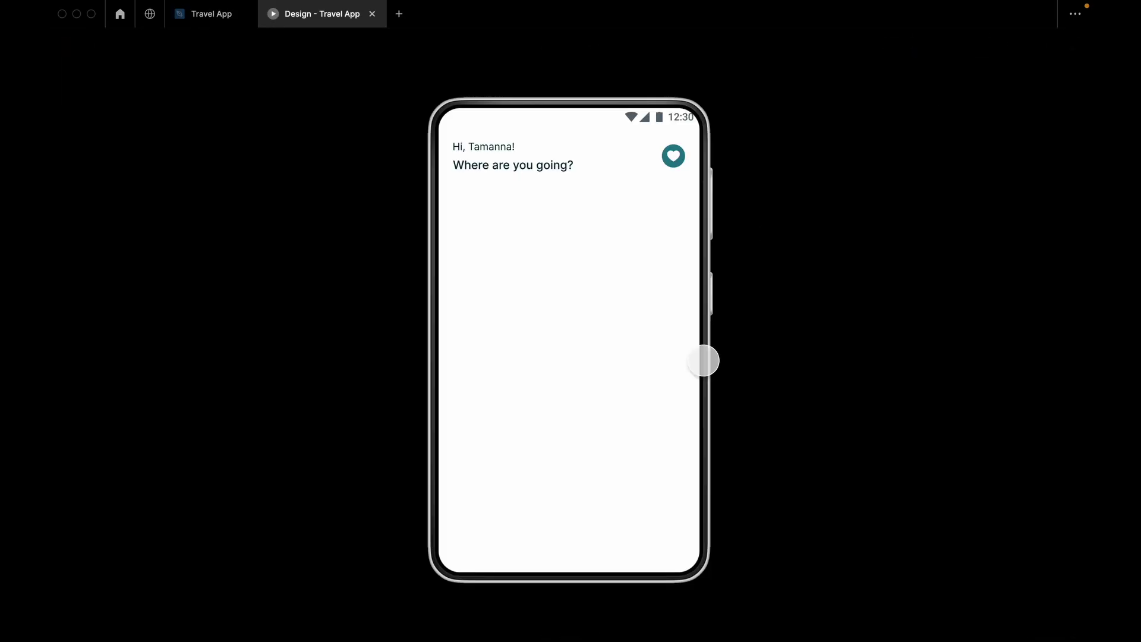
pyautogui.press('Escape')
# Step: Add a drop shadow with Y offset 1 to the teal heart button and preview it
pyautogui.click(689, 304)
pyautogui.scroll(5, 686, 309)
pyautogui.doubleClick(701, 285)
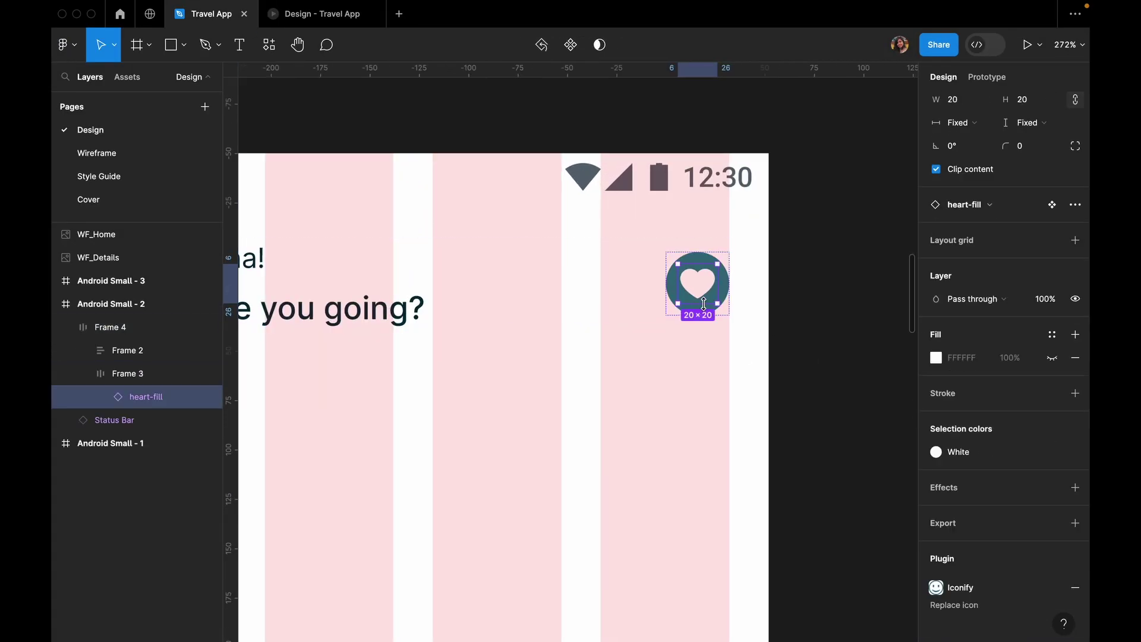
pyautogui.scroll(5, 707, 306)
pyautogui.click(1076, 563)
pyautogui.click(936, 586)
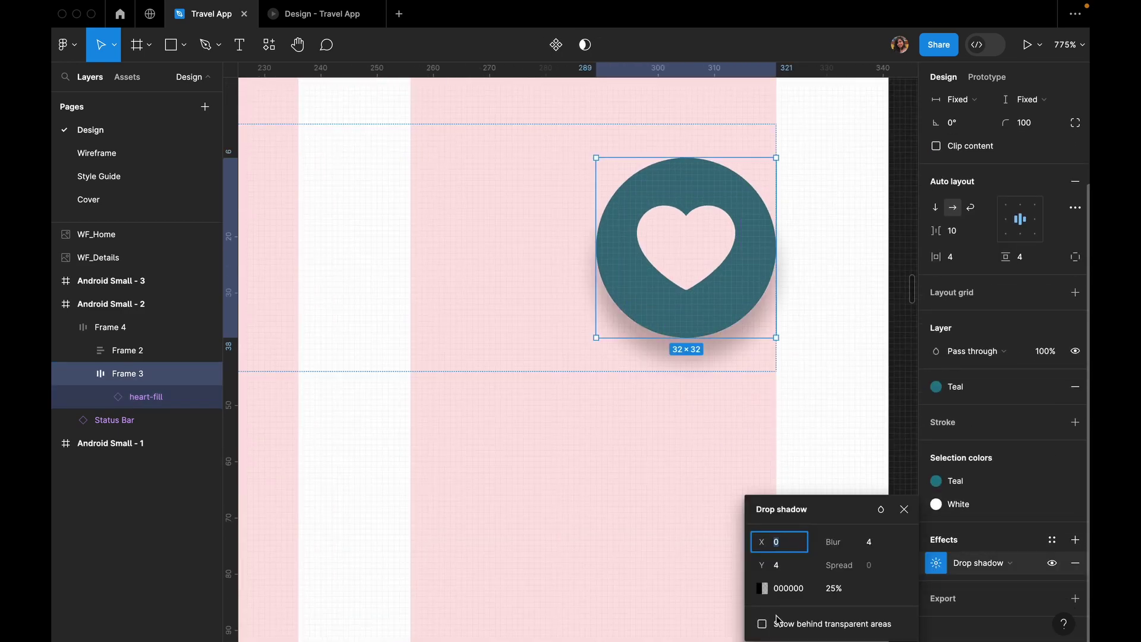
pyautogui.write('1')
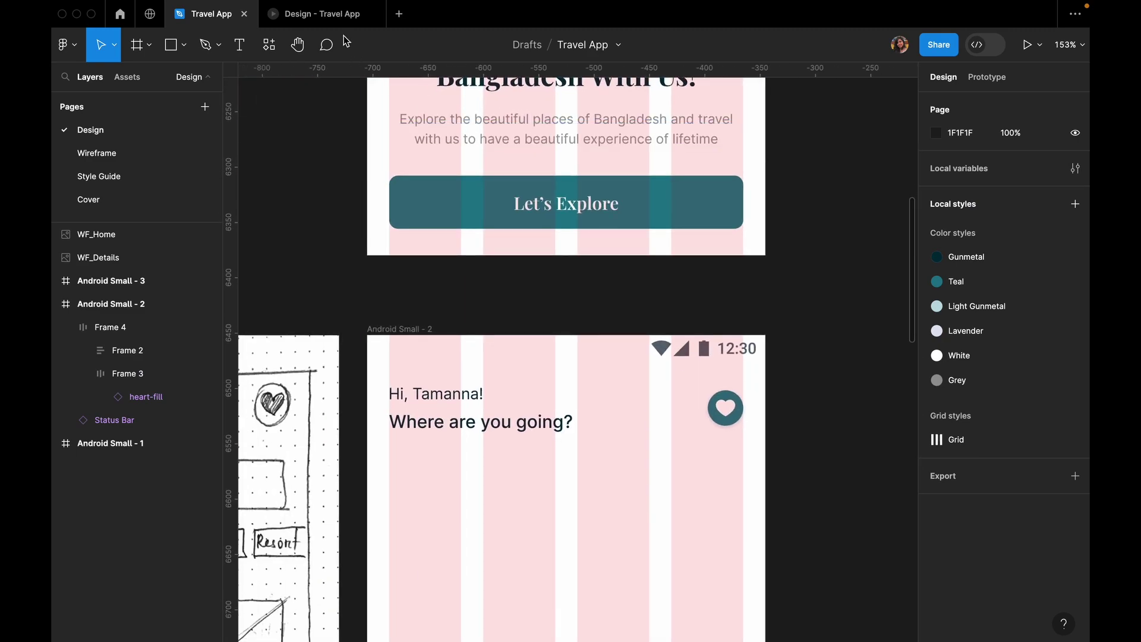
pyautogui.click(335, 19)
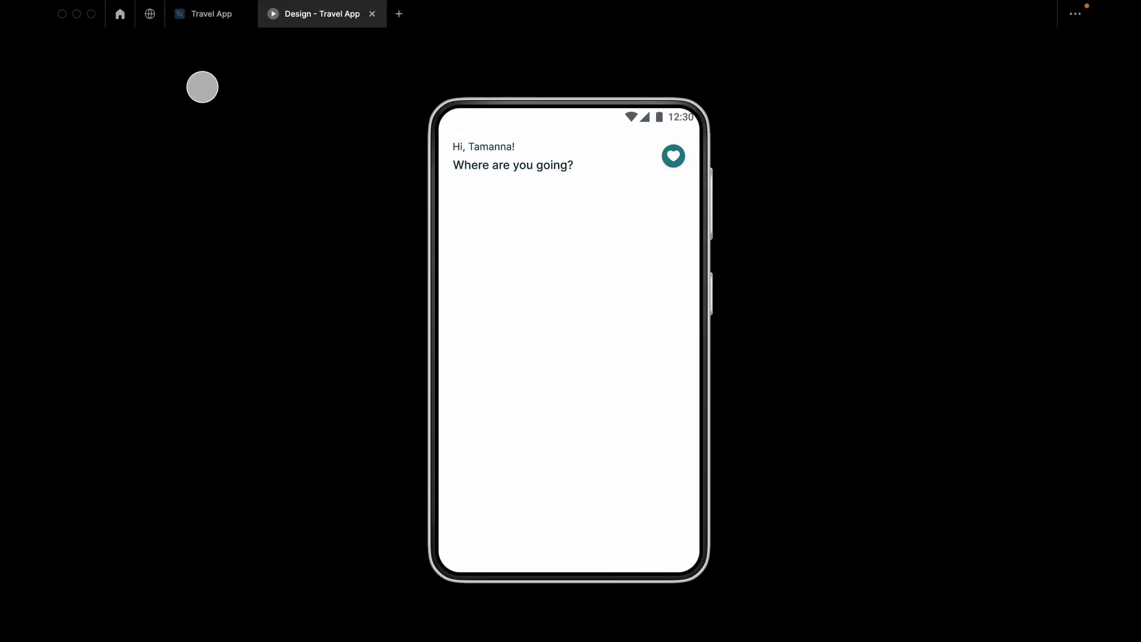
pyautogui.click(208, 13)
pyautogui.scroll(5, 418, 327)
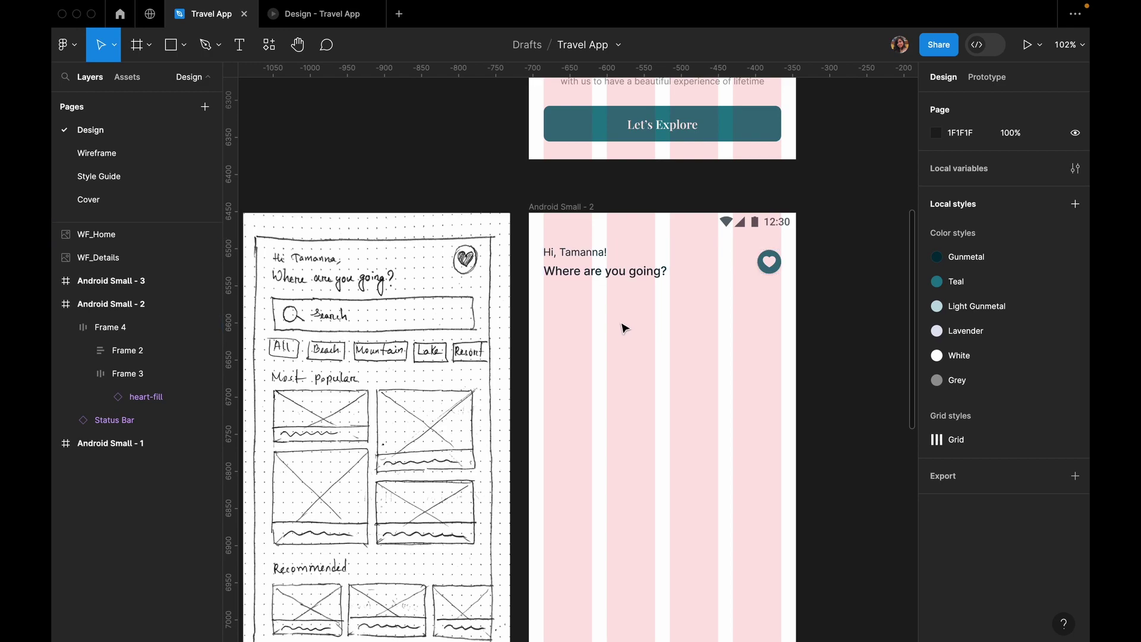
# Step: Drag a 24×24 search-light magnifier icon from Iconify onto Android Small - 2, below the header
pyautogui.rightClick(624, 280)
pyautogui.moveTo(651, 520)
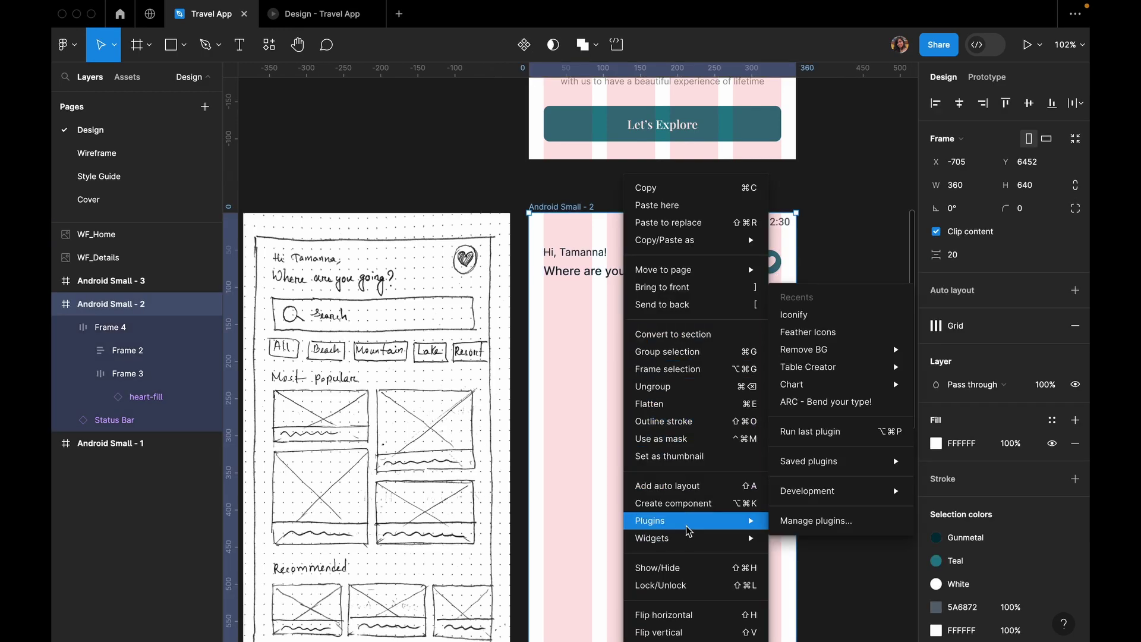
pyautogui.click(818, 315)
pyautogui.write('search')
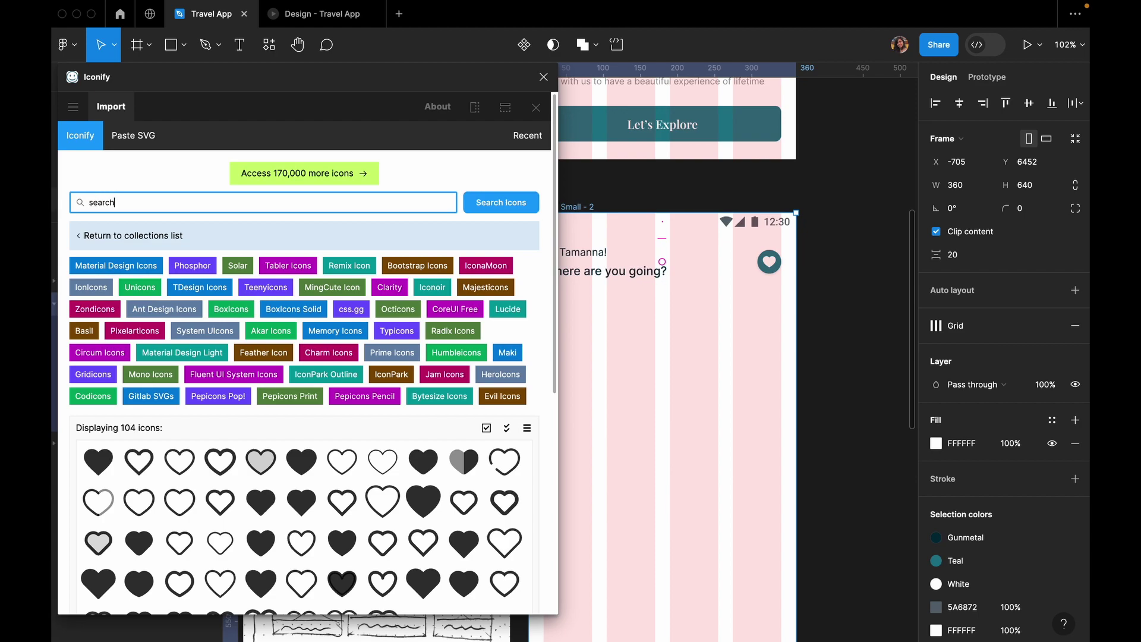
pyautogui.scroll(-2, 380, 558)
pyautogui.scroll(-3, 380, 558)
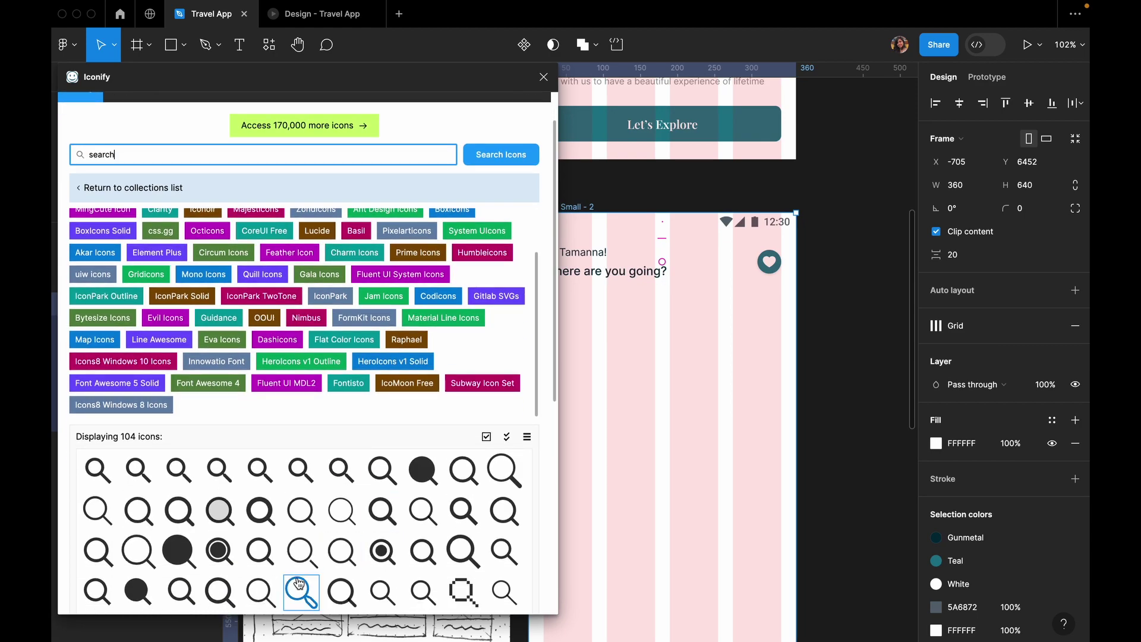
pyautogui.scroll(-2, 299, 584)
pyautogui.moveTo(301, 462); pyautogui.dragTo(721, 355)
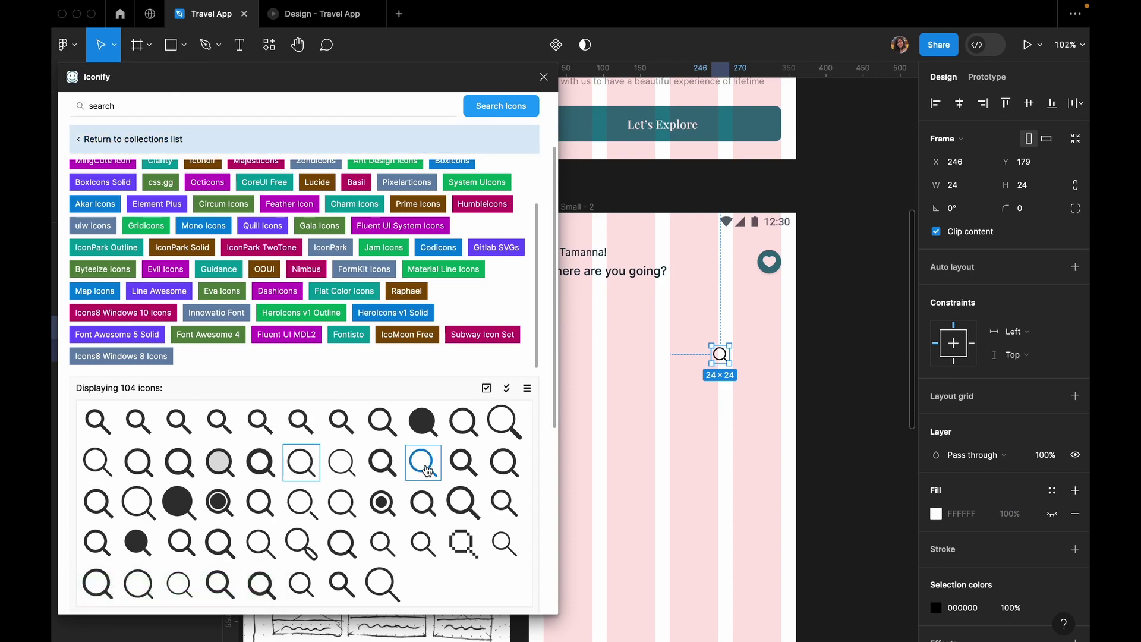
pyautogui.scroll(-2, 307, 588)
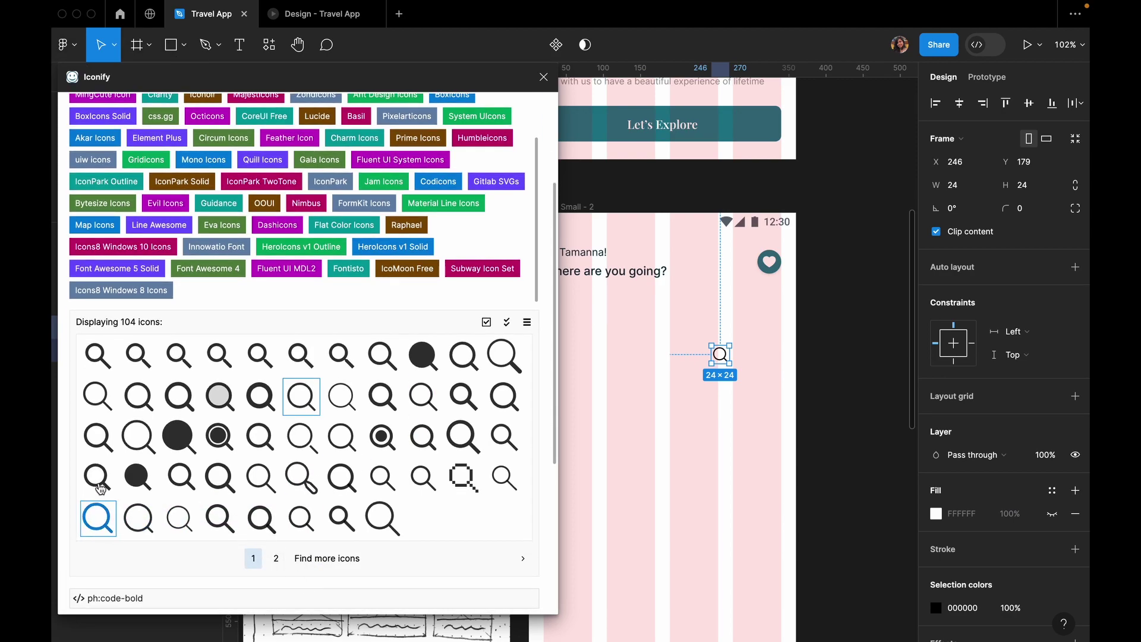
pyautogui.click(543, 77)
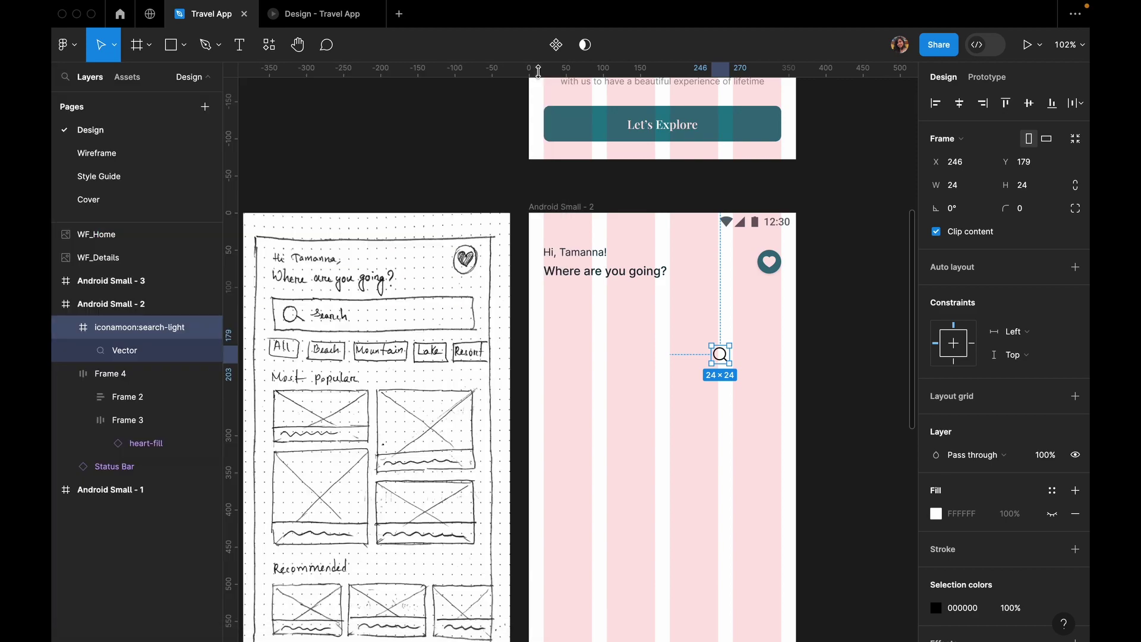
# Step: Place a heart-stroke instance from Assets below the magnifier, then delete it
pyautogui.click(127, 76)
pyautogui.moveTo(95, 313); pyautogui.dragTo(717, 373)
pyautogui.hotkey('shift', '2')
pyautogui.scroll(5, 718, 373)
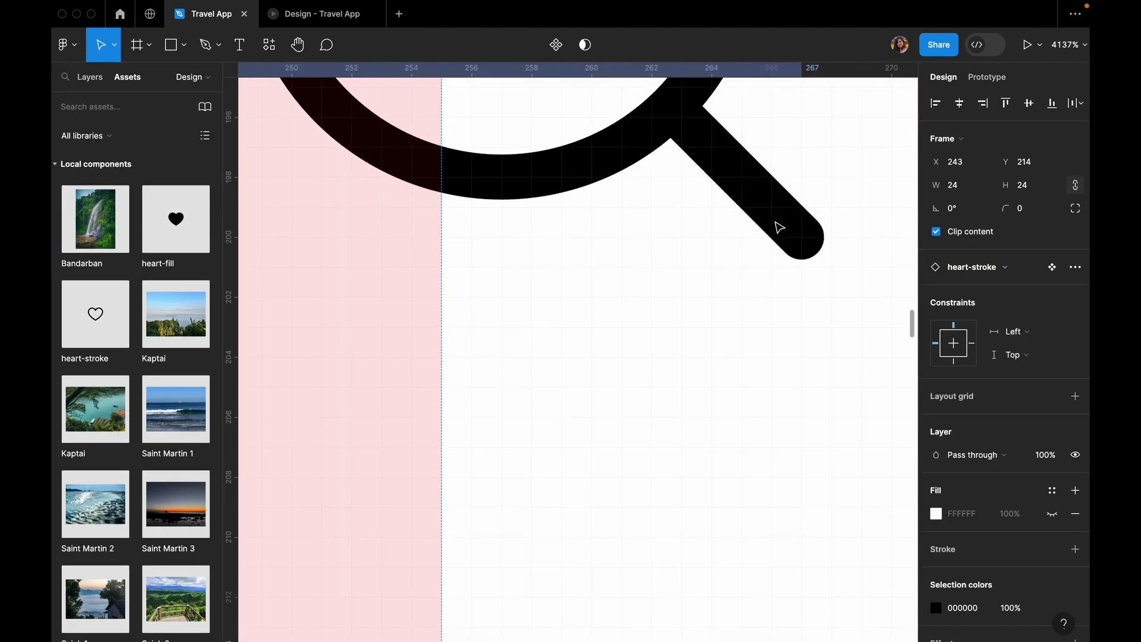
pyautogui.scroll(-3, 777, 224)
pyautogui.press('Delete')
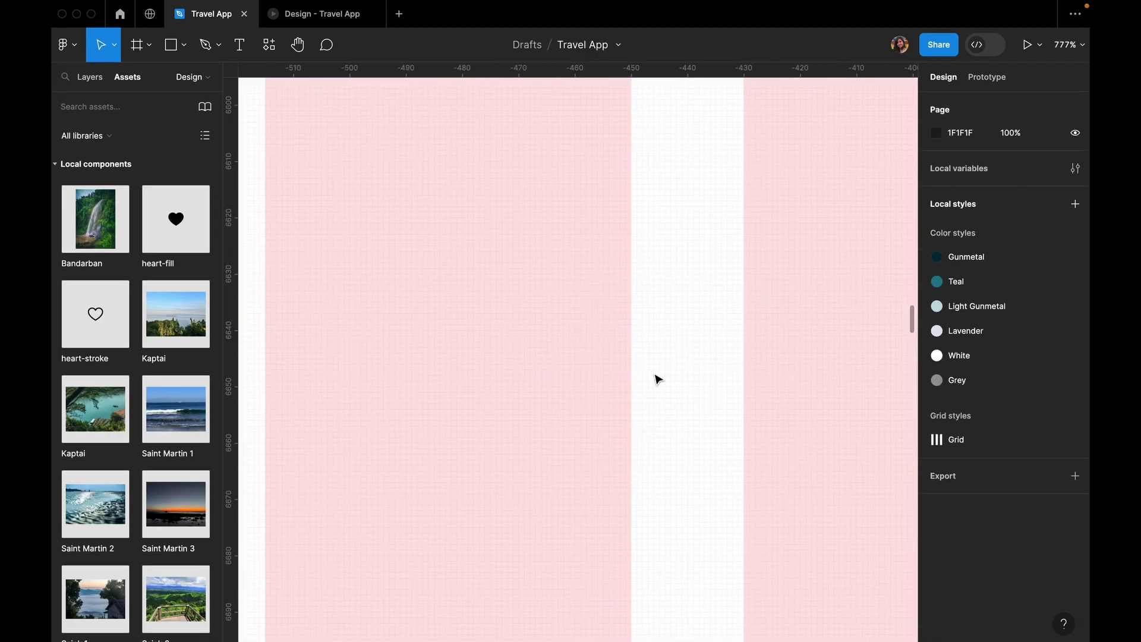
# Step: Paste the magnifier icon onto the Style Guide page beside the heart icons
pyautogui.click(90, 76)
pyautogui.click(99, 176)
pyautogui.hotkey('ctrl', 'v')
pyautogui.scroll(3, 417, 426)
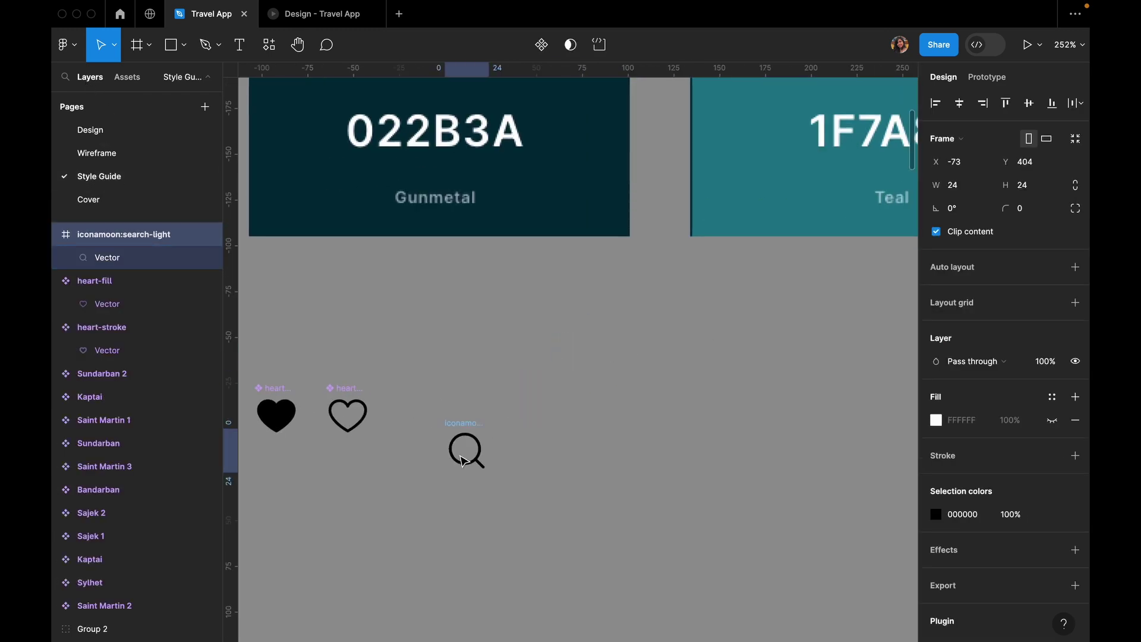
pyautogui.moveTo(466, 452); pyautogui.dragTo(416, 416)
pyautogui.scroll(3, 403, 420)
# Step: Make the magnifier a component named search, then return to the Design page
pyautogui.hotkey('ctrl', 'alt', 'k')
pyautogui.doubleClick(138, 236)
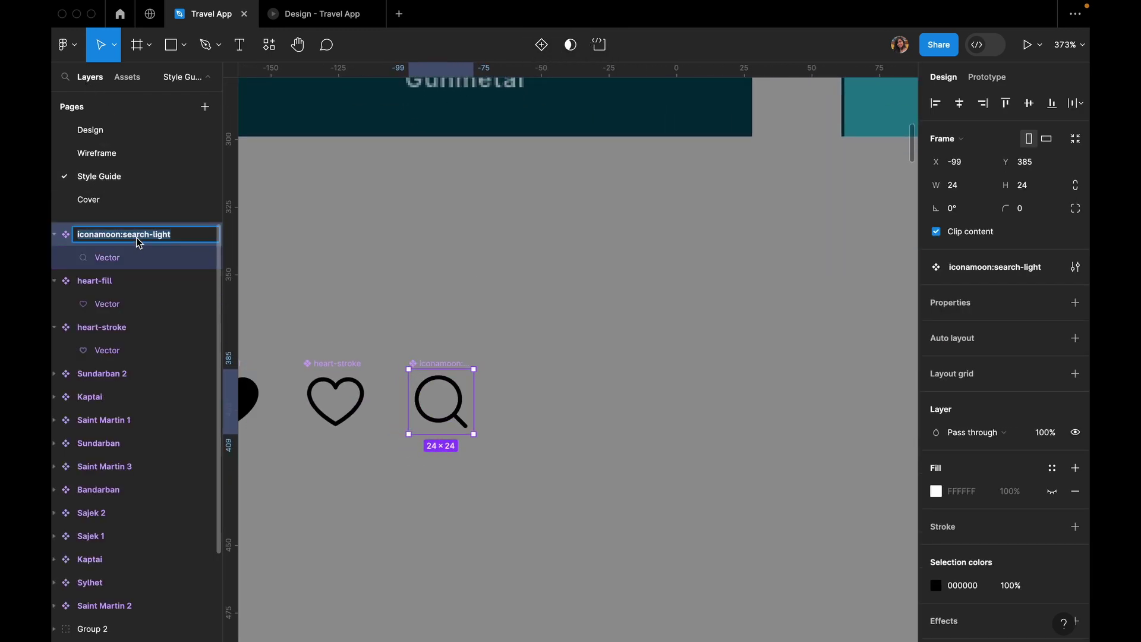
pyautogui.press('Return')
pyautogui.click(285, 281)
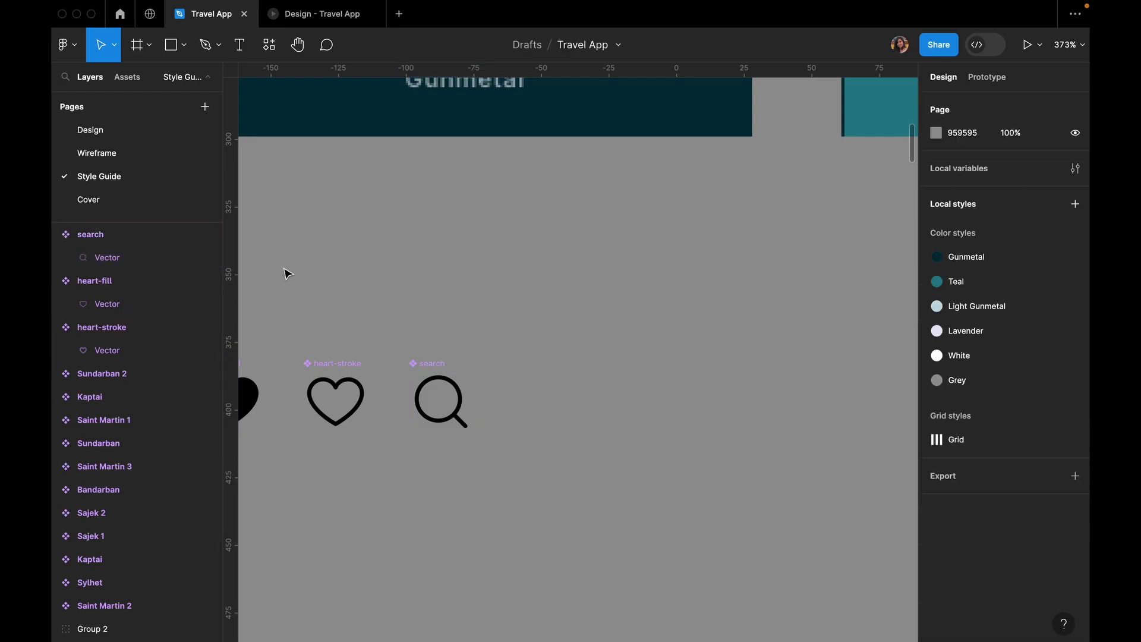
pyautogui.scroll(-5, 446, 310)
pyautogui.press('pageup')
pyautogui.press('pageup')
# Step: Place a search component instance from the file's assets onto the home screen
pyautogui.scroll(5, 484, 304)
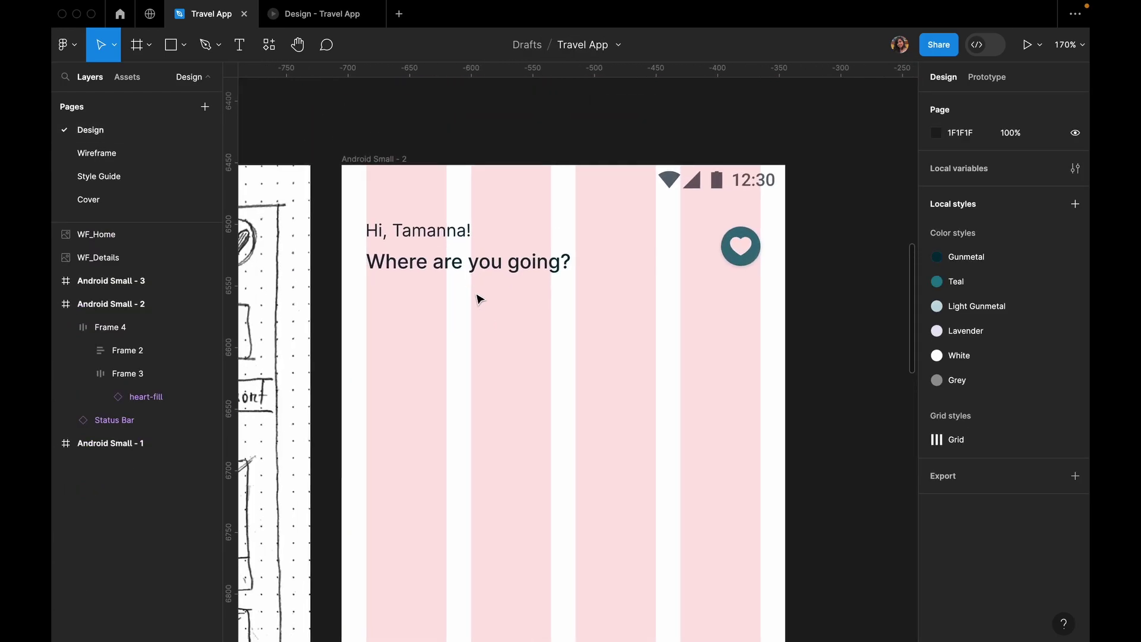
pyautogui.click(126, 77)
pyautogui.moveTo(95, 425); pyautogui.dragTo(438, 421)
pyautogui.scroll(3, 439, 420)
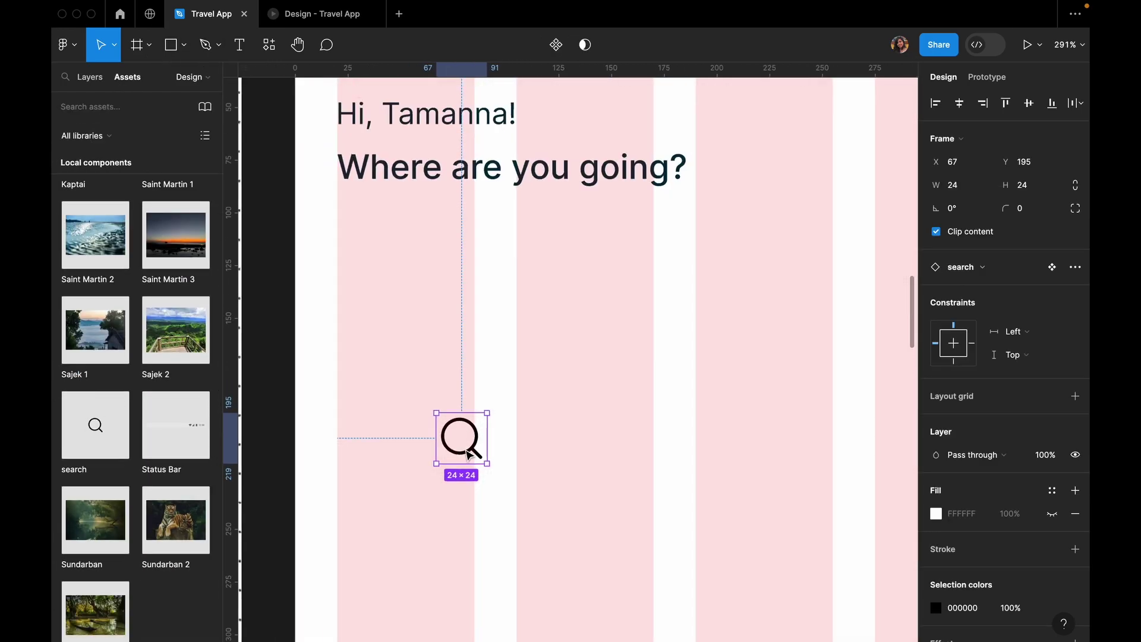
pyautogui.scroll(-1, 459, 453)
pyautogui.scroll(-2, 380, 307)
pyautogui.scroll(3, 381, 306)
# Step: Add a 'Search' text label beside the magnifier icon
pyautogui.click(357, 217)
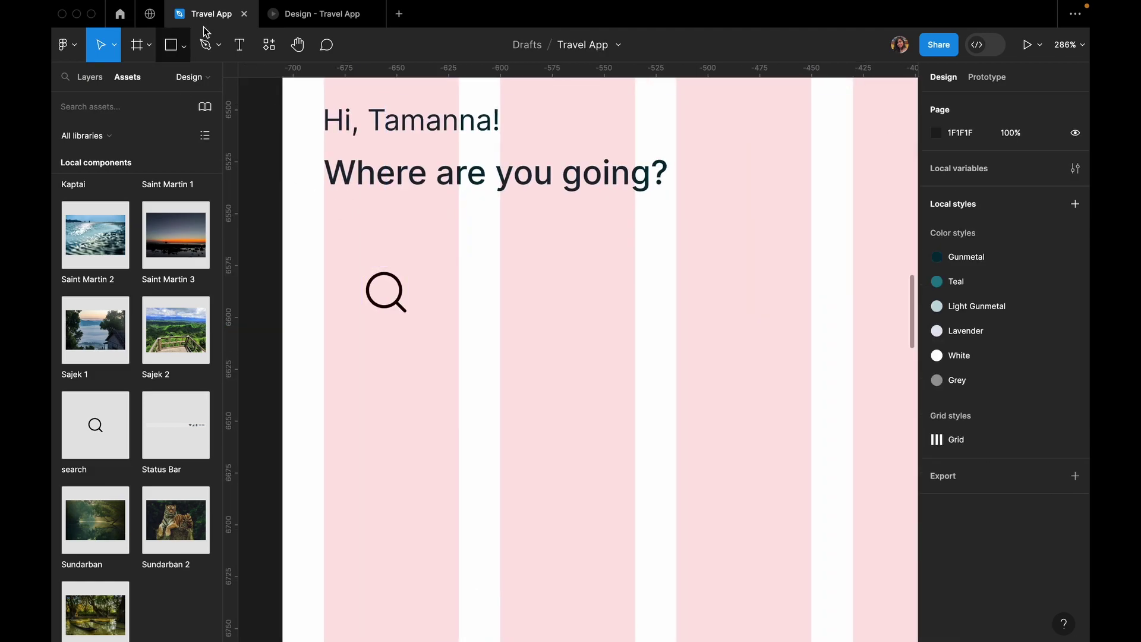
pyautogui.click(420, 133)
pyautogui.click(415, 226)
pyautogui.click(458, 329)
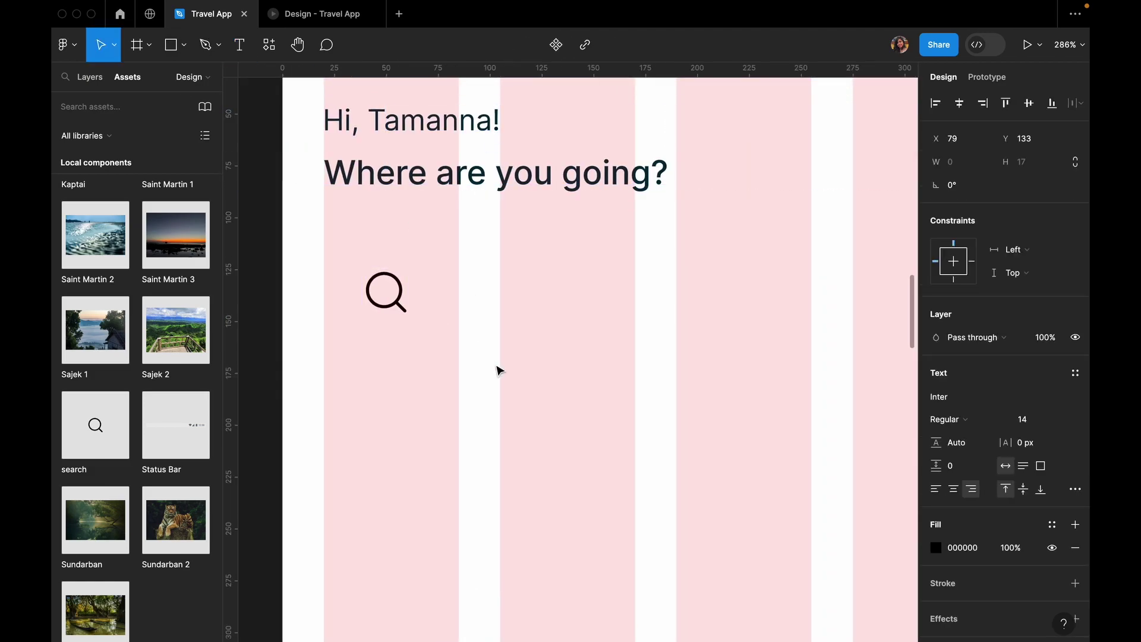
pyautogui.write('Search')
pyautogui.press('Escape')
pyautogui.moveTo(420, 305); pyautogui.dragTo(499, 314)
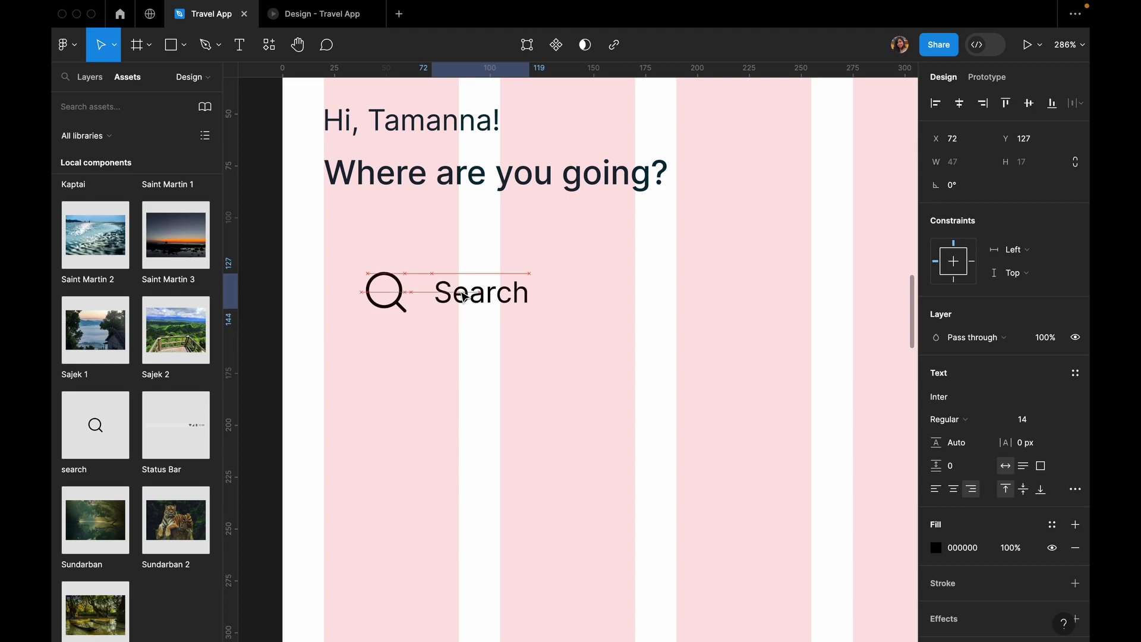
# Step: Group the magnifier and Search label into an auto layout row, resizing the icon to 21
pyautogui.keyDown('shift'); pyautogui.click(386, 291); pyautogui.keyUp('shift')
pyautogui.hotkey('shift', 'a')
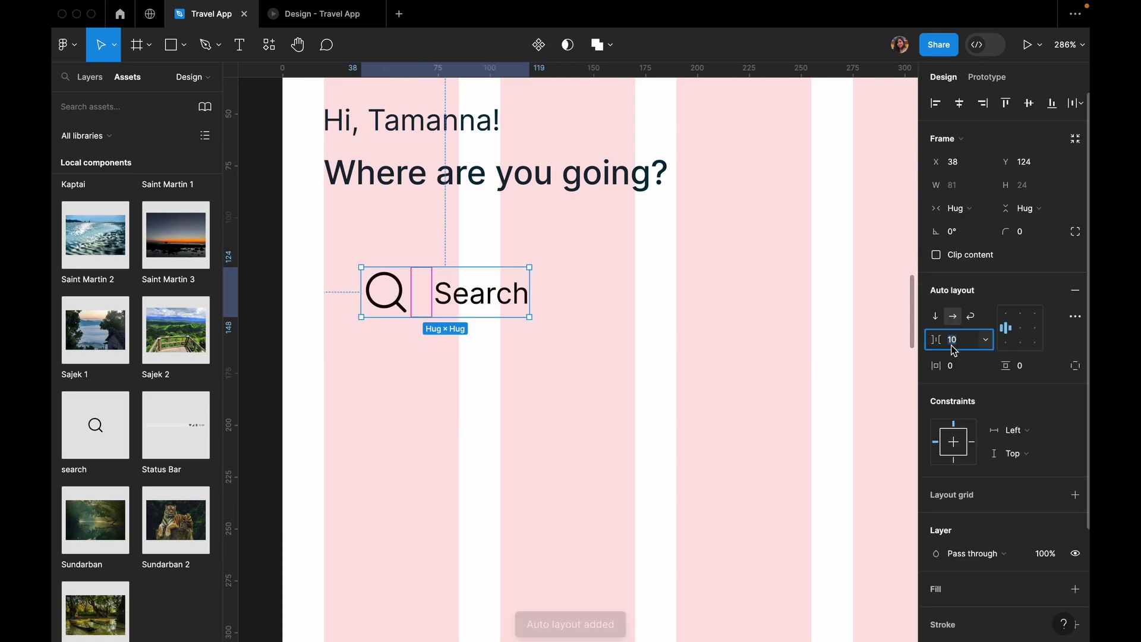
pyautogui.moveTo(935, 340); pyautogui.dragTo(941, 339)
pyautogui.press('Return')
pyautogui.press('Return')
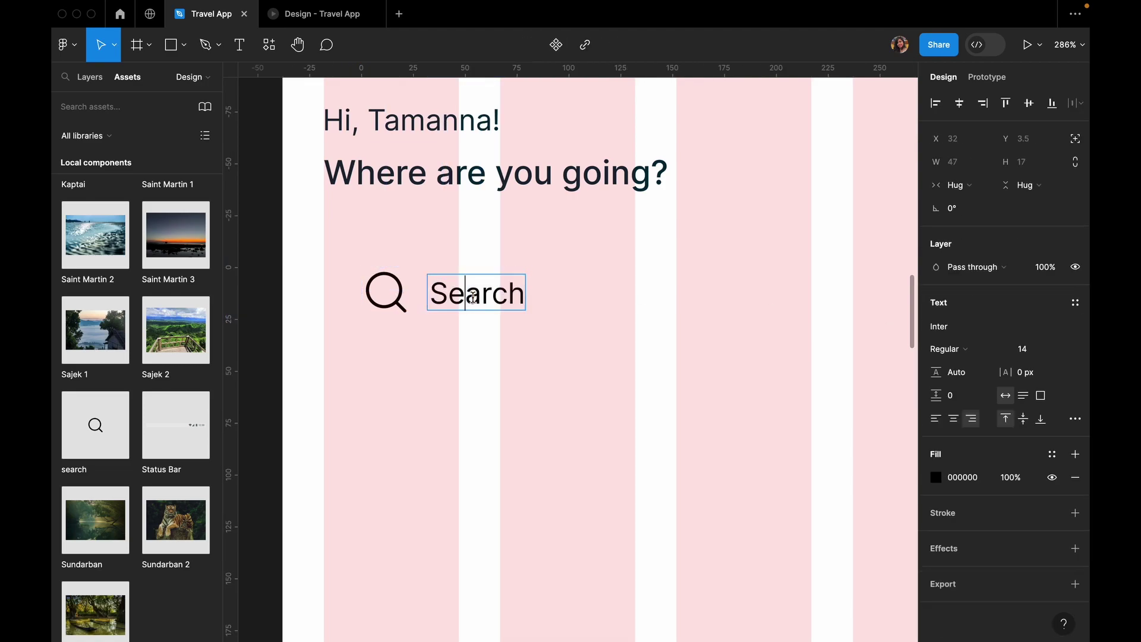
pyautogui.press('Return')
pyautogui.write('12')
pyautogui.press('Return')
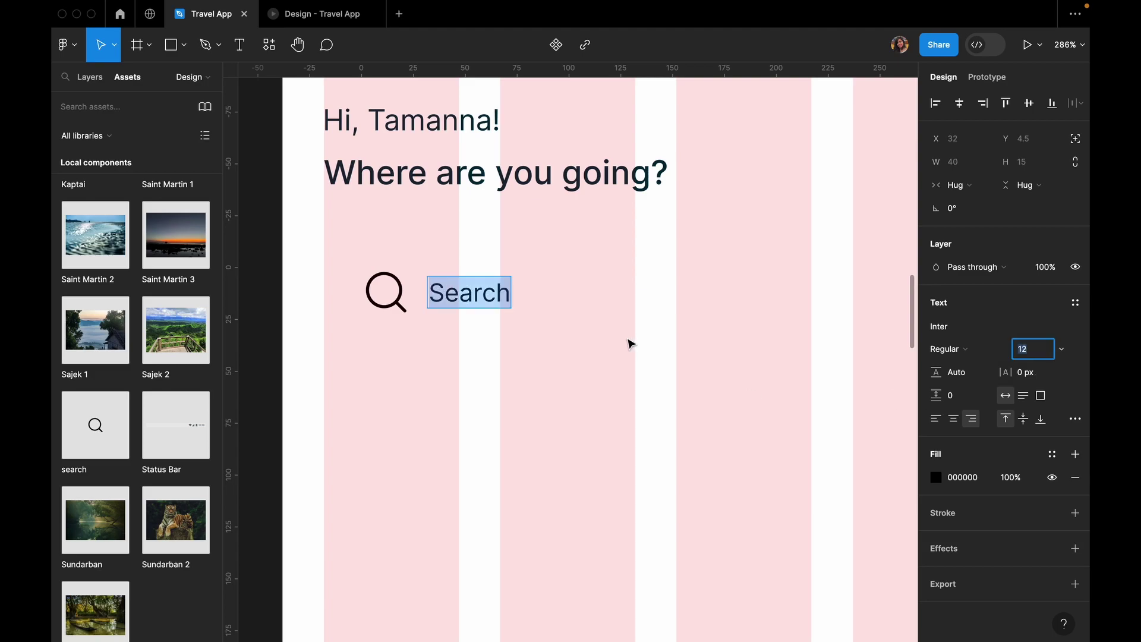
pyautogui.press('Escape')
pyautogui.hotkey('shift', 'Tab')
pyautogui.click(1031, 185)
pyautogui.write('21')
pyautogui.press('Return')
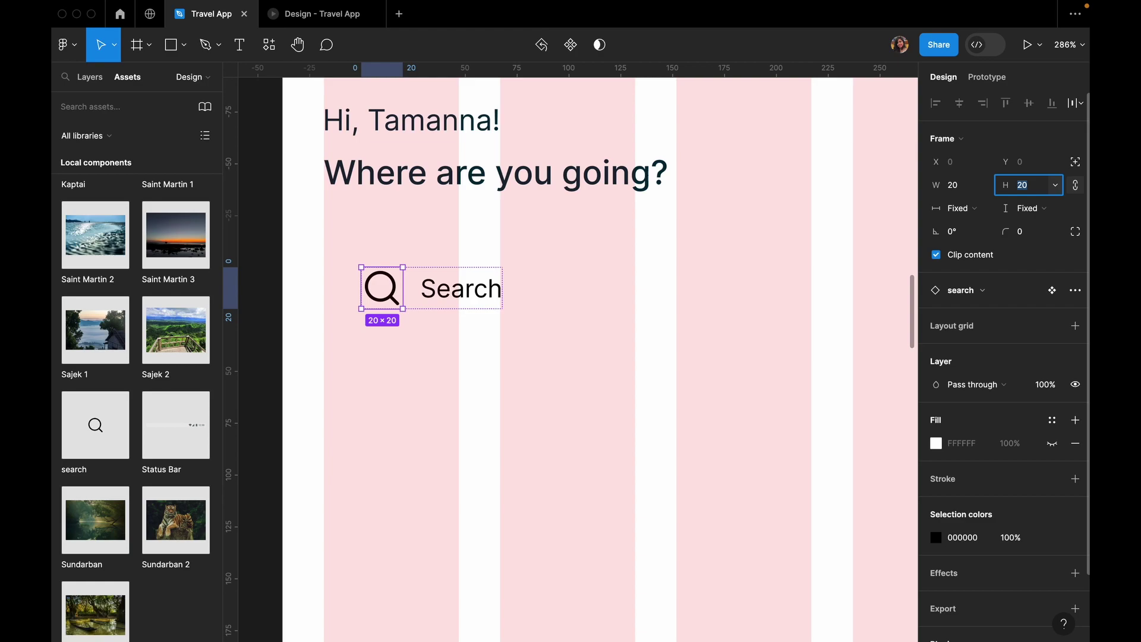
pyautogui.press('Escape')
# Step: Give the search row 12 vertical and 16 horizontal padding
pyautogui.click(479, 293)
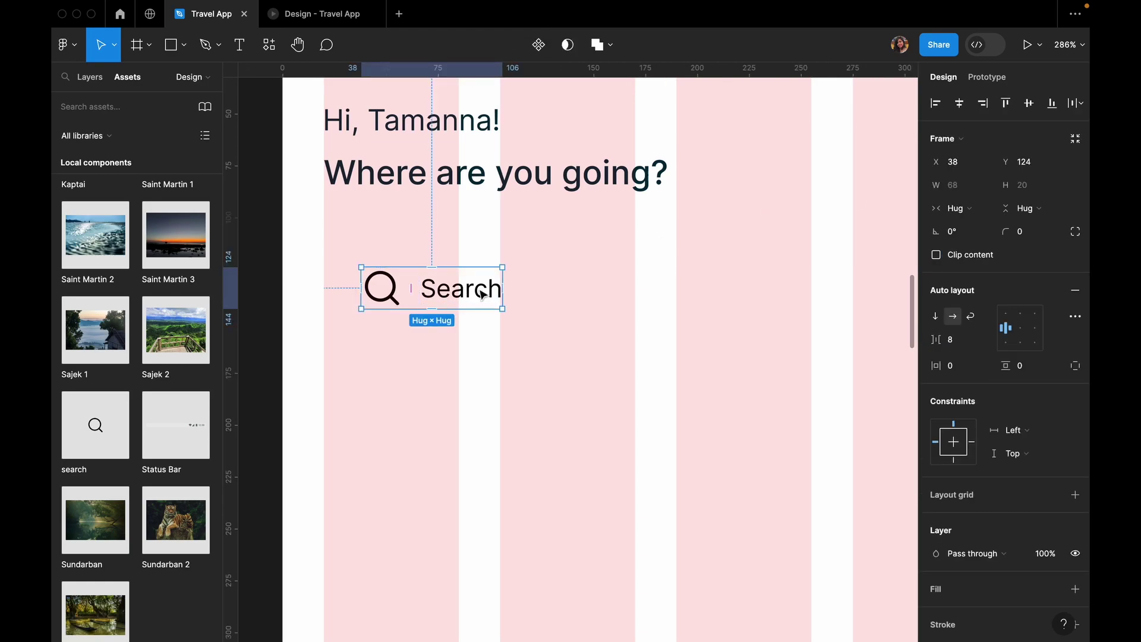
pyautogui.click(1040, 371)
pyautogui.write('12')
pyautogui.hotkey('shift', 'Tab')
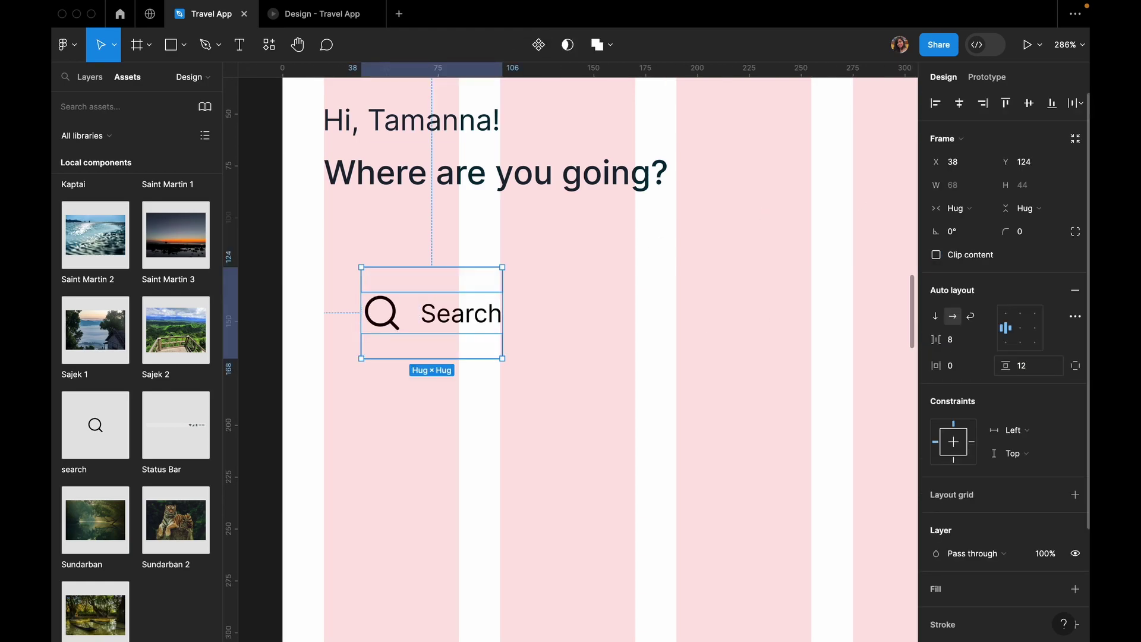
pyautogui.write('1')
pyautogui.write('12')
pyautogui.press('Return')
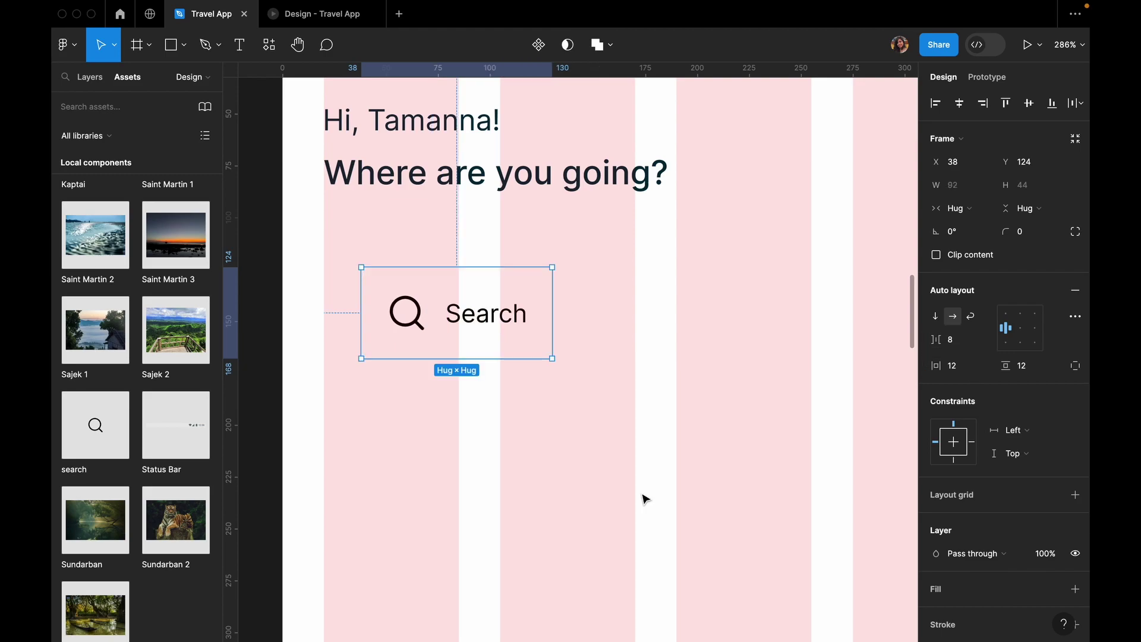
pyautogui.write('16')
pyautogui.press('Return')
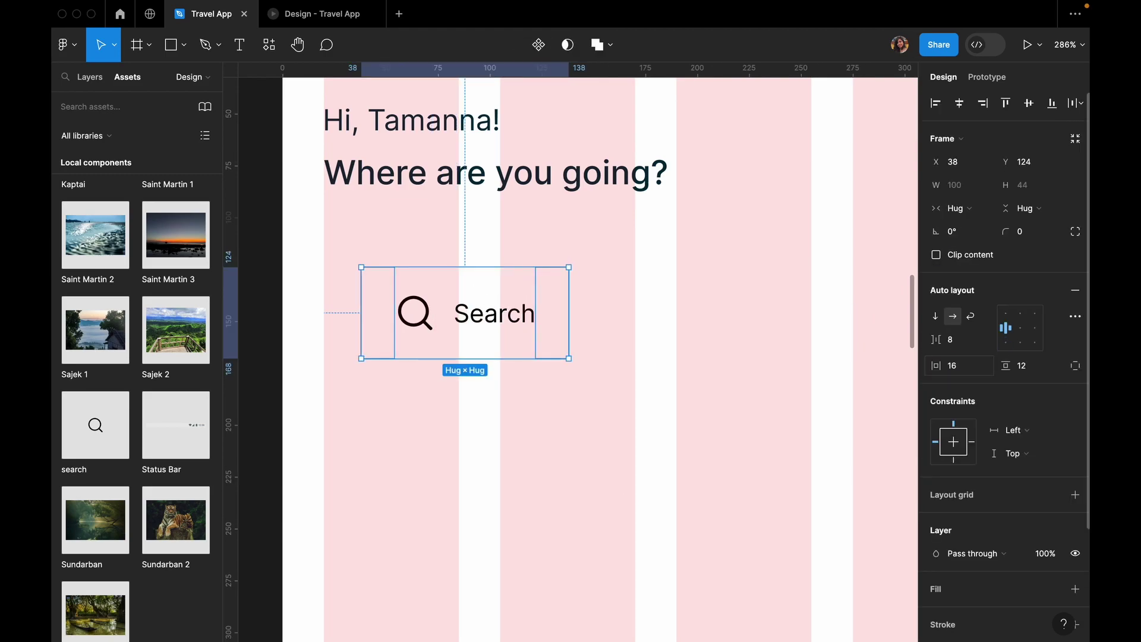
pyautogui.scroll(-5, 1004, 445)
# Step: Fill the search bar with Light Gunmetal at 40% opacity
pyautogui.click(1052, 433)
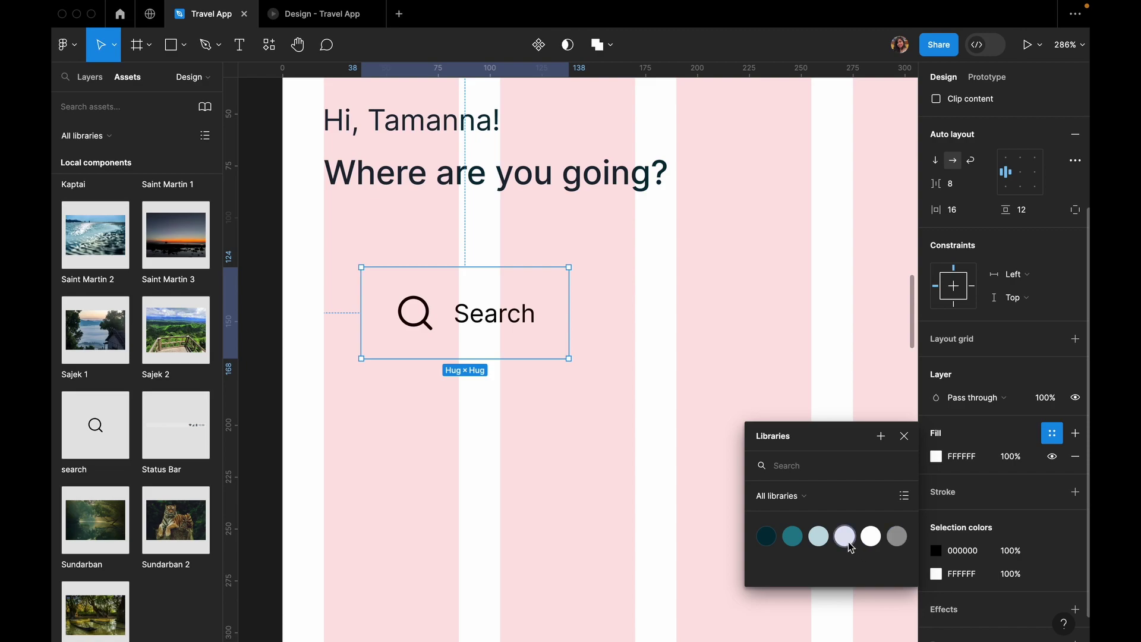
pyautogui.click(821, 538)
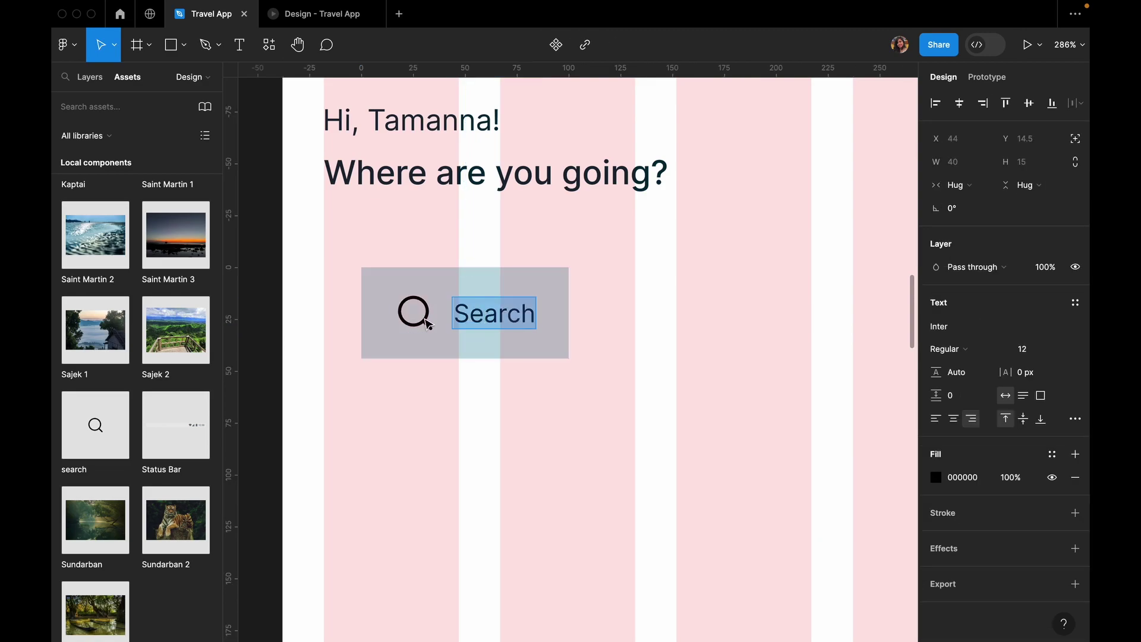
pyautogui.click(975, 420)
pyautogui.click(841, 524)
pyautogui.scroll(-5, 632, 421)
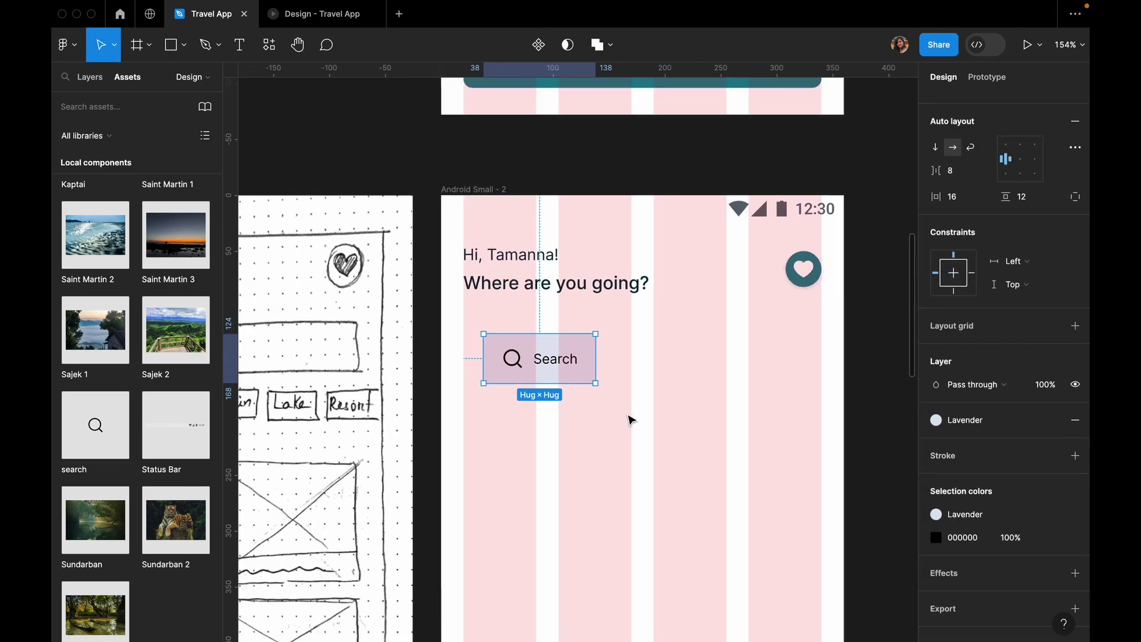
pyautogui.scroll(3, 566, 390)
pyautogui.scroll(3, 559, 404)
pyautogui.click(963, 420)
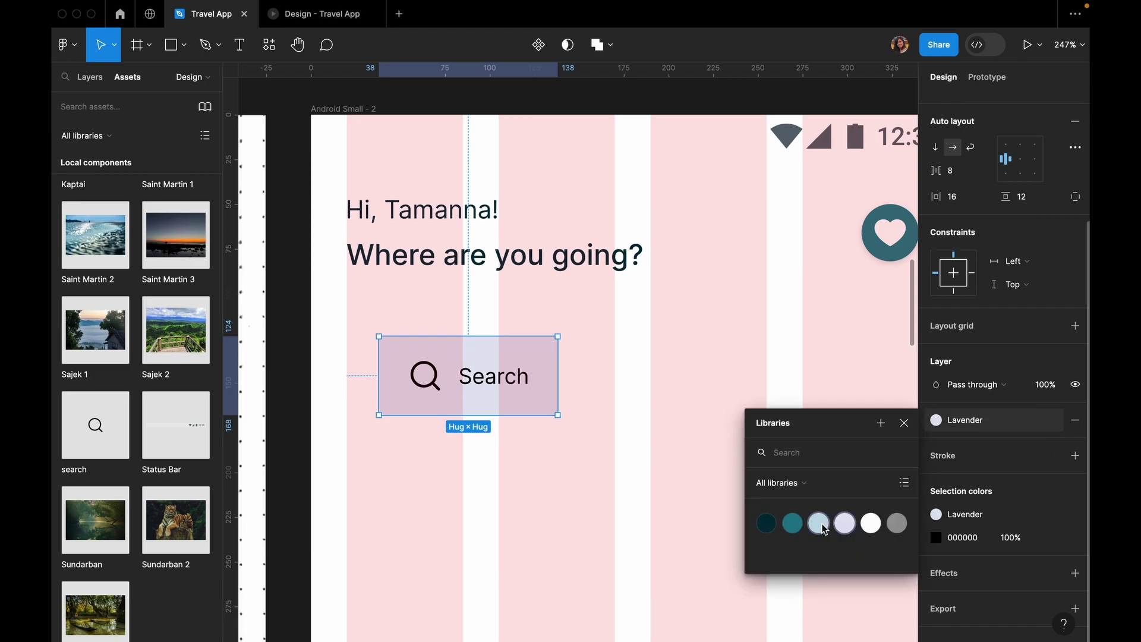
pyautogui.click(819, 523)
pyautogui.click(1052, 420)
pyautogui.write('40')
pyautogui.press('Return')
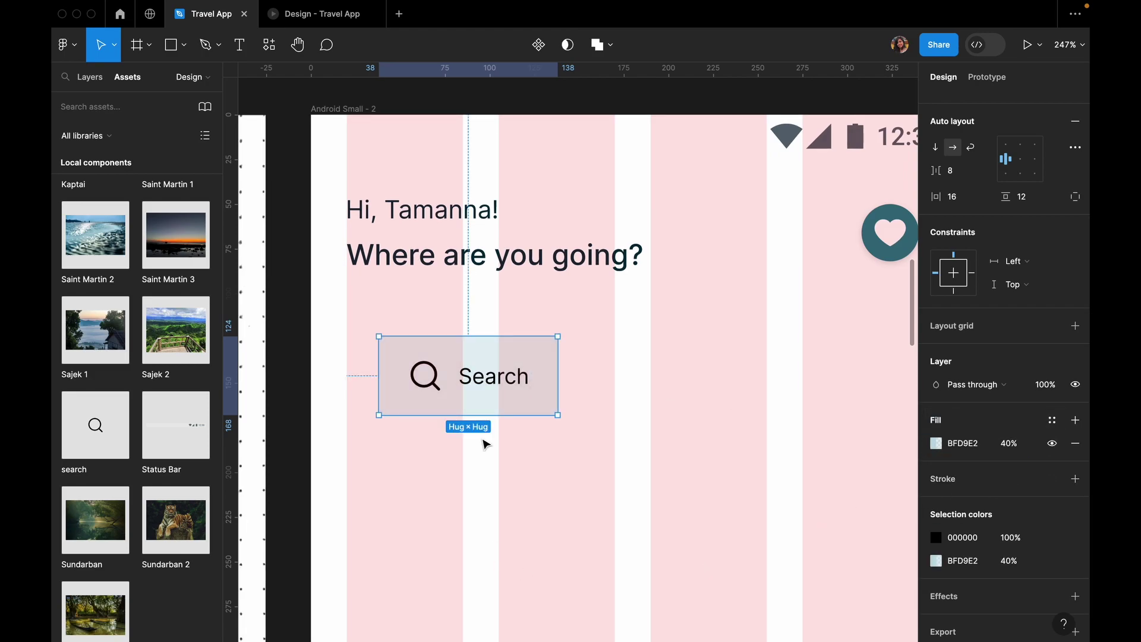
# Step: Stretch the search bar to 320 wide
pyautogui.scroll(-4, 519, 410)
pyautogui.moveTo(511, 358); pyautogui.dragTo(763, 361)
pyautogui.scroll(3, 728, 364)
pyautogui.scroll(3, 1033, 167)
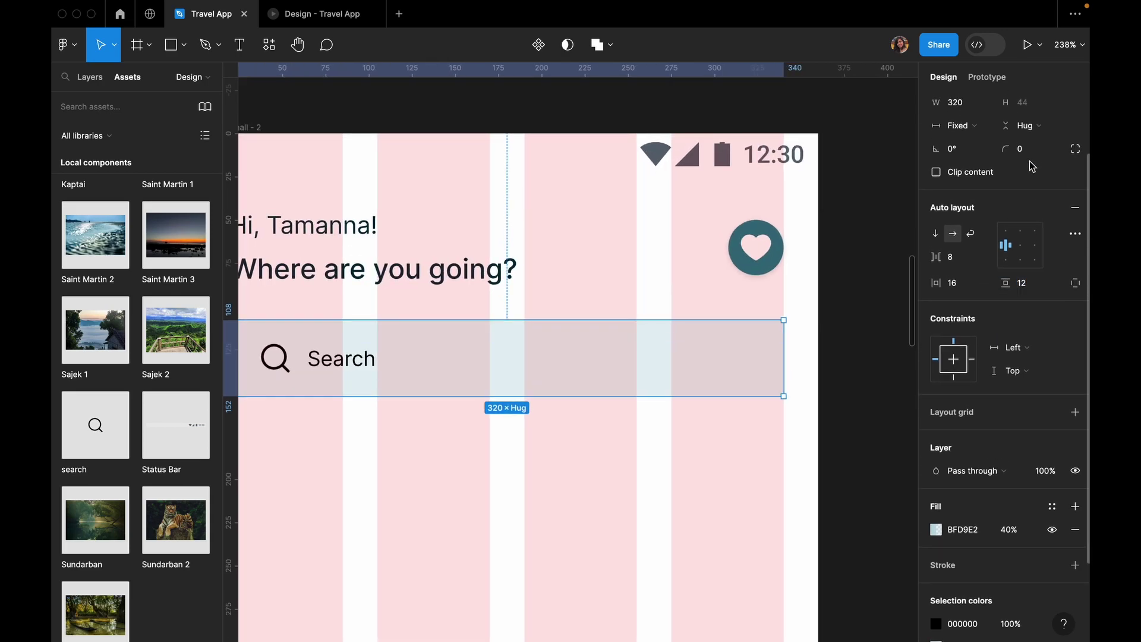
pyautogui.click(596, 467)
pyautogui.scroll(-3, 453, 412)
pyautogui.scroll(3, 452, 390)
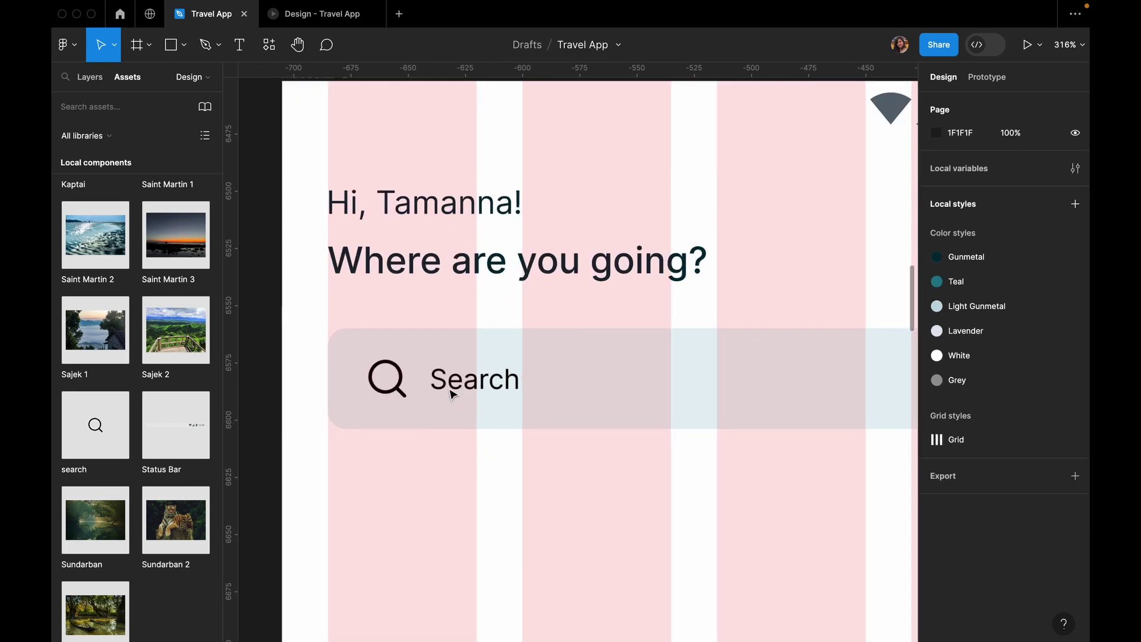
pyautogui.scroll(2, 469, 375)
# Step: Make the Search label grey and preview the whole screen in prototype view
pyautogui.doubleClick(469, 375)
pyautogui.click(1054, 459)
pyautogui.click(897, 558)
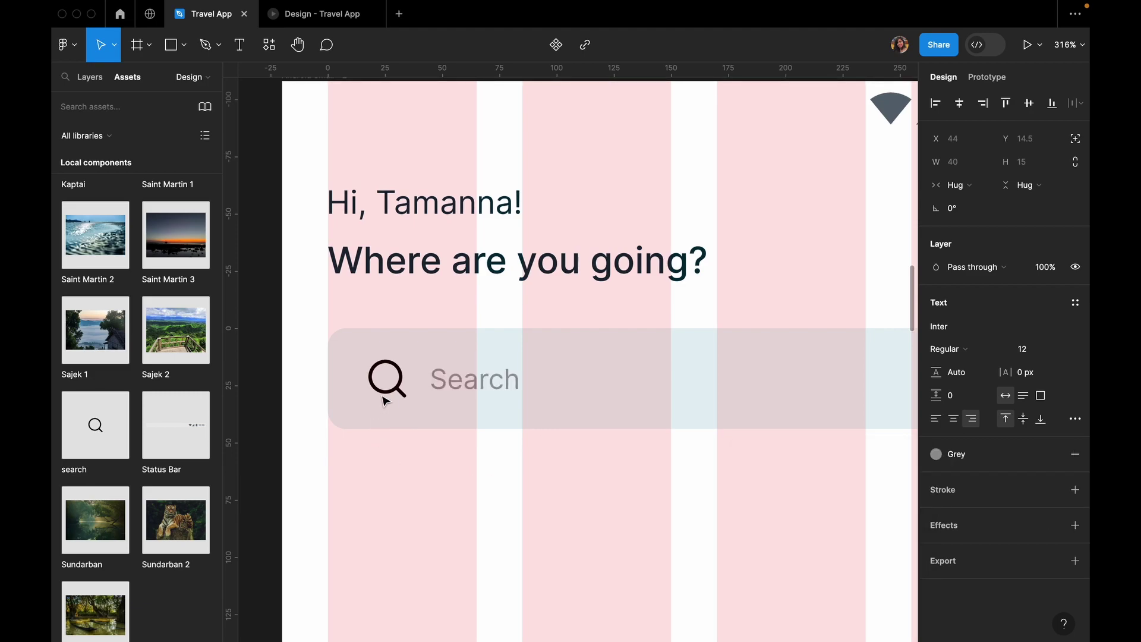
pyautogui.click(387, 395)
pyautogui.click(1052, 444)
pyautogui.press('Escape')
pyautogui.hotkey('shift', '2')
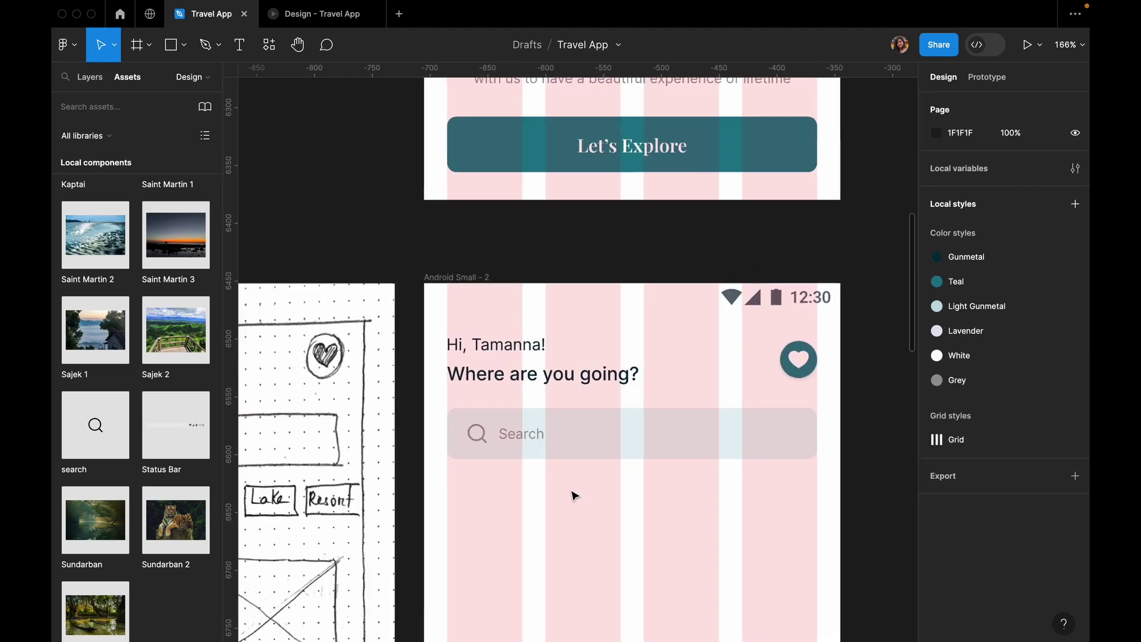
pyautogui.hotkey('ctrl', 'alt', 'Return')
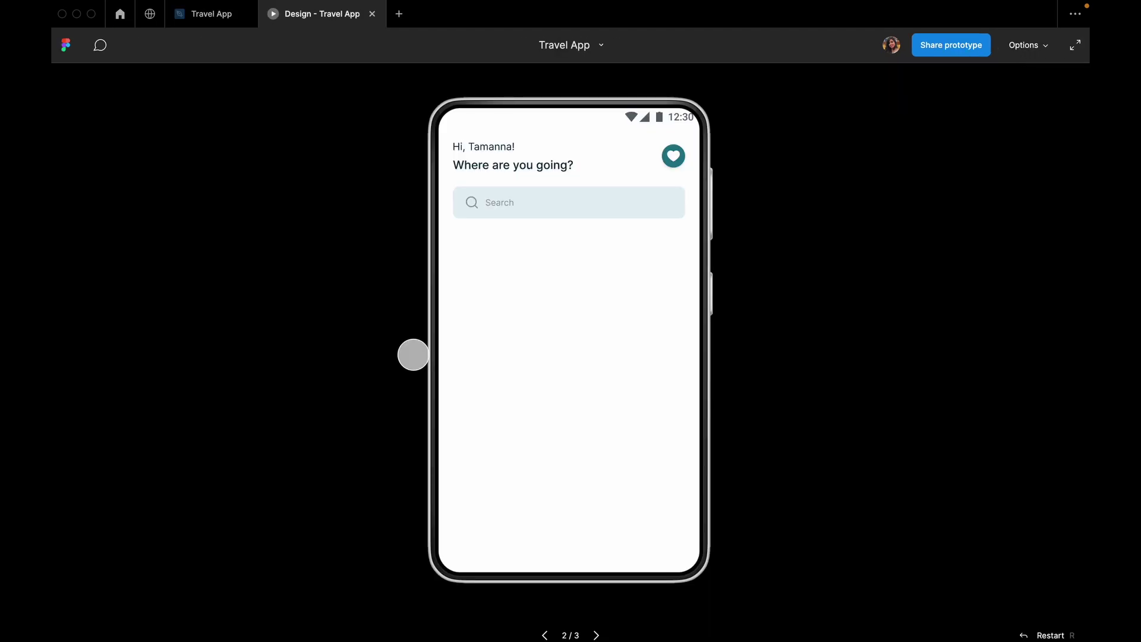
pyautogui.click(214, 13)
pyautogui.scroll(5, 412, 374)
# Step: Set the magnifier icon and Search label to Teal, then check it in preview
pyautogui.click(412, 379)
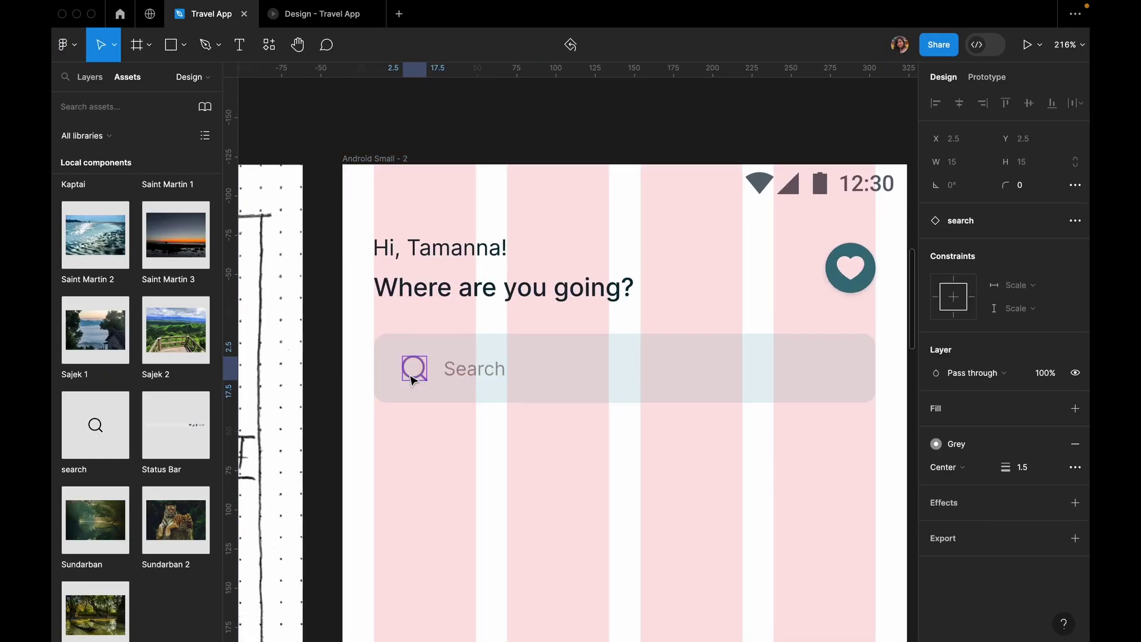
pyautogui.click(978, 452)
pyautogui.click(798, 547)
pyautogui.click(475, 371)
pyautogui.click(937, 453)
pyautogui.click(792, 558)
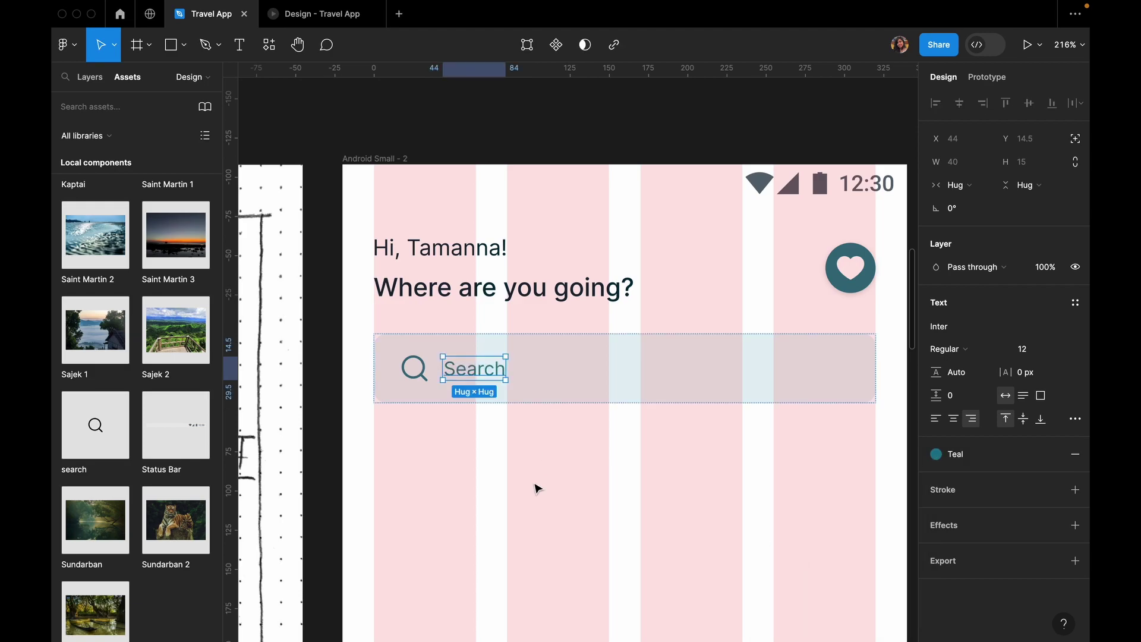
pyautogui.click(936, 454)
pyautogui.click(897, 557)
pyautogui.click(321, 13)
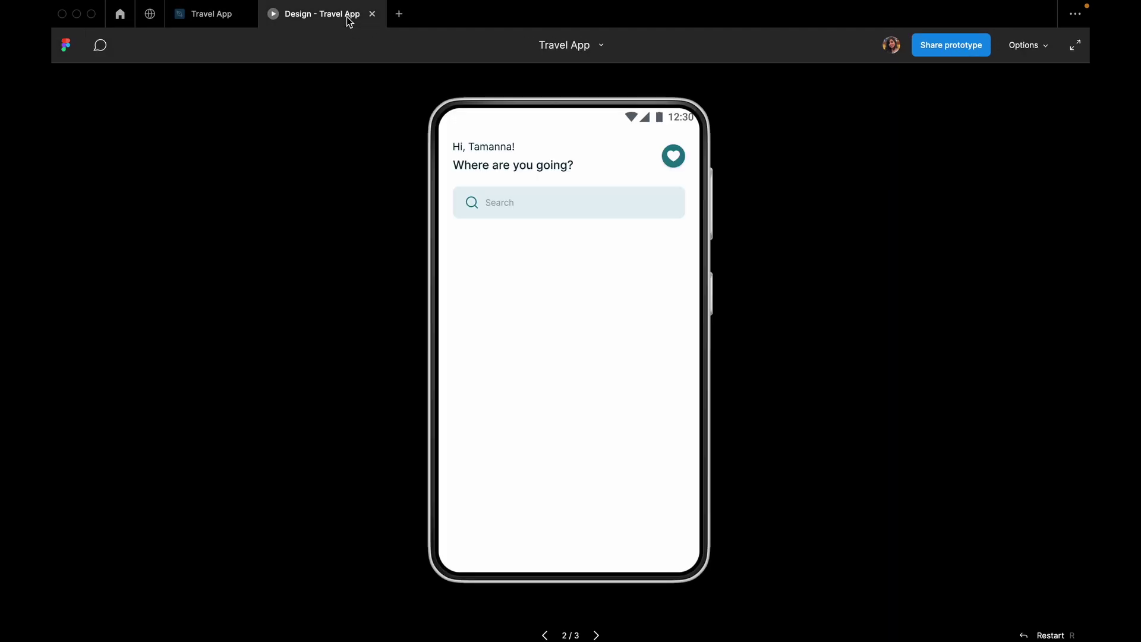
pyautogui.hotkey('ctrl', 'Tab')
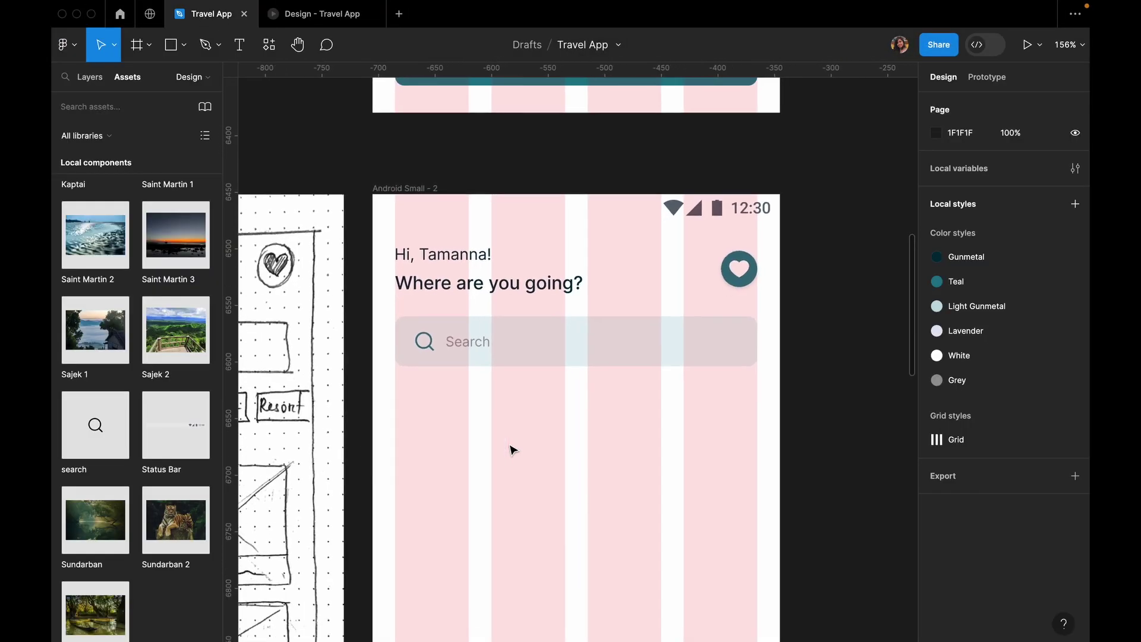
pyautogui.scroll(-1, 513, 450)
# Step: Duplicate the Search label below the bar and change its text to 'All'
pyautogui.scroll(3, 510, 448)
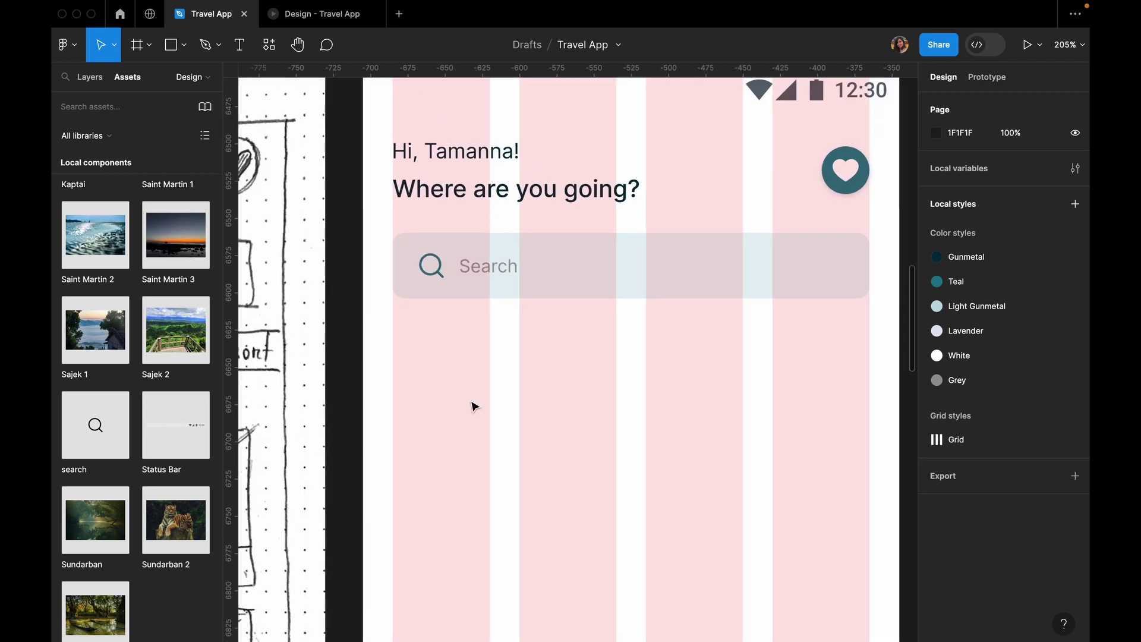
pyautogui.doubleClick(497, 274)
pyautogui.moveTo(497, 274); pyautogui.dragTo(567, 509)
pyautogui.scroll(2, 535, 357)
pyautogui.press('Return')
pyautogui.write('All')
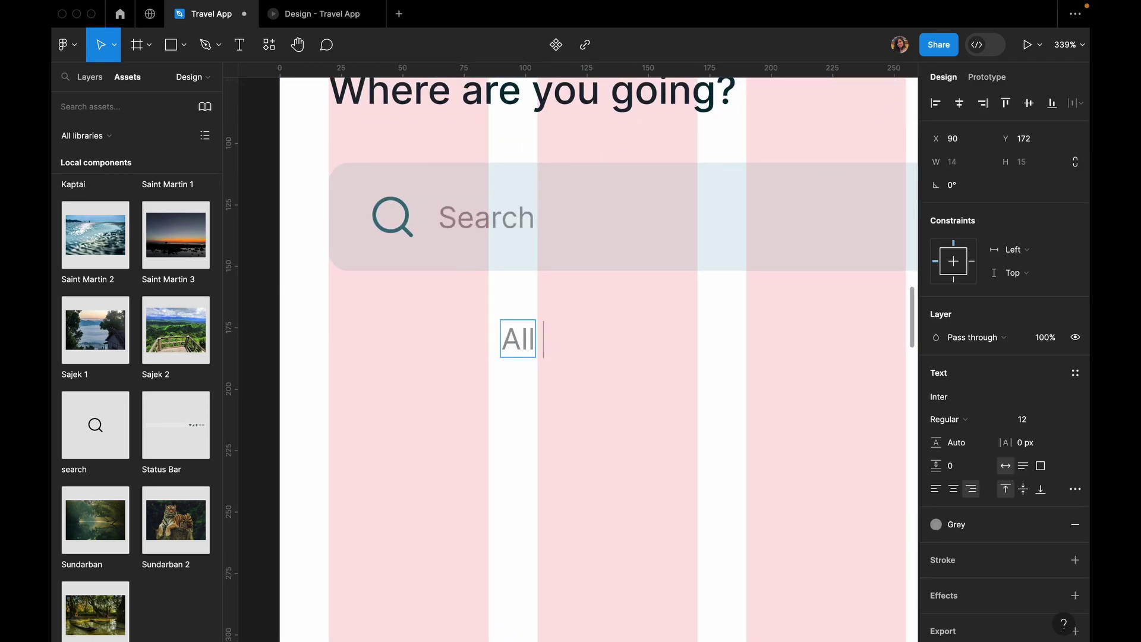
# Step: Wrap the All label in an auto layout chip with padding 4 vertical, 8 horizontal
pyautogui.hotkey('shift', 'a')
pyautogui.scroll(1, 561, 400)
pyautogui.click(1028, 366)
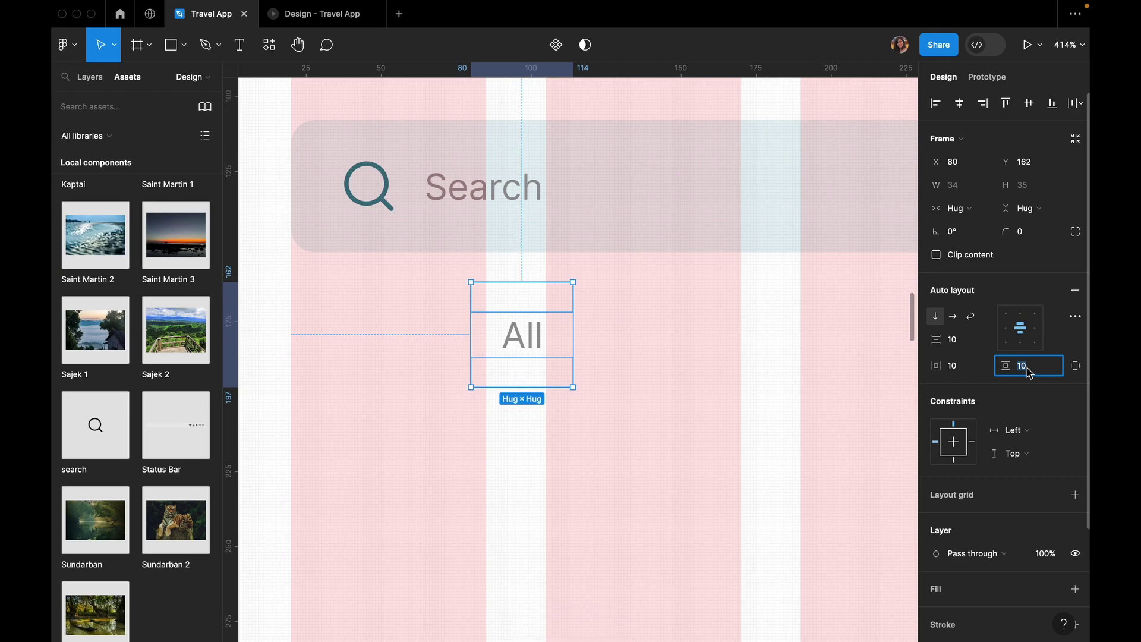
pyautogui.write('4')
pyautogui.press('Return')
pyautogui.write('8')
pyautogui.press('Return')
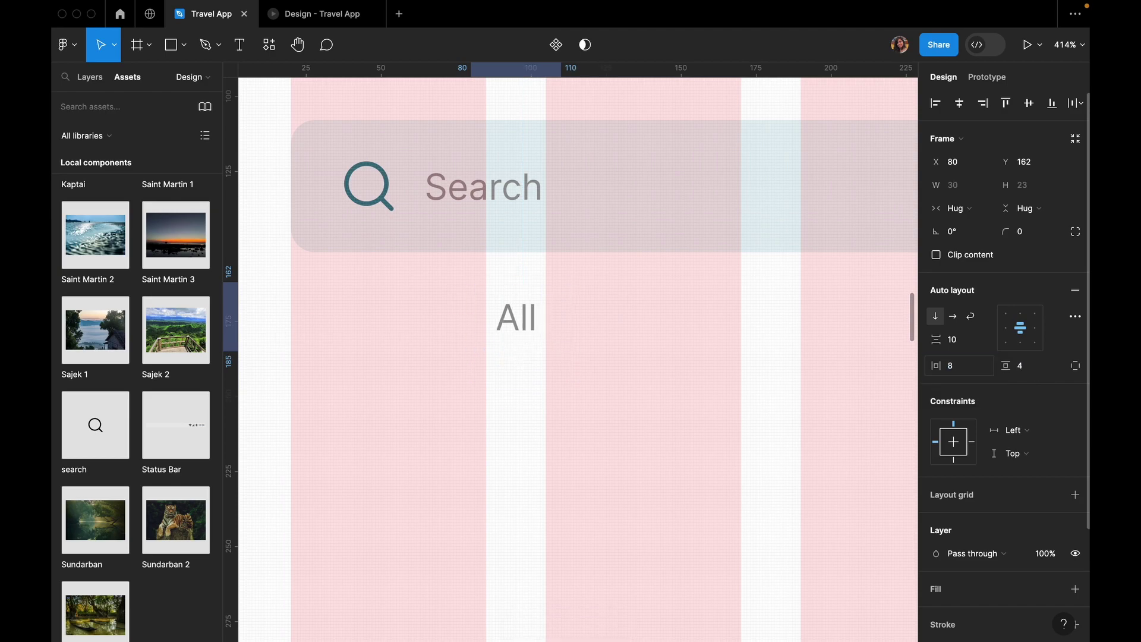
# Step: Fill the All chip with Teal and make its label White
pyautogui.scroll(-3, 1005, 387)
pyautogui.click(1074, 434)
pyautogui.click(795, 539)
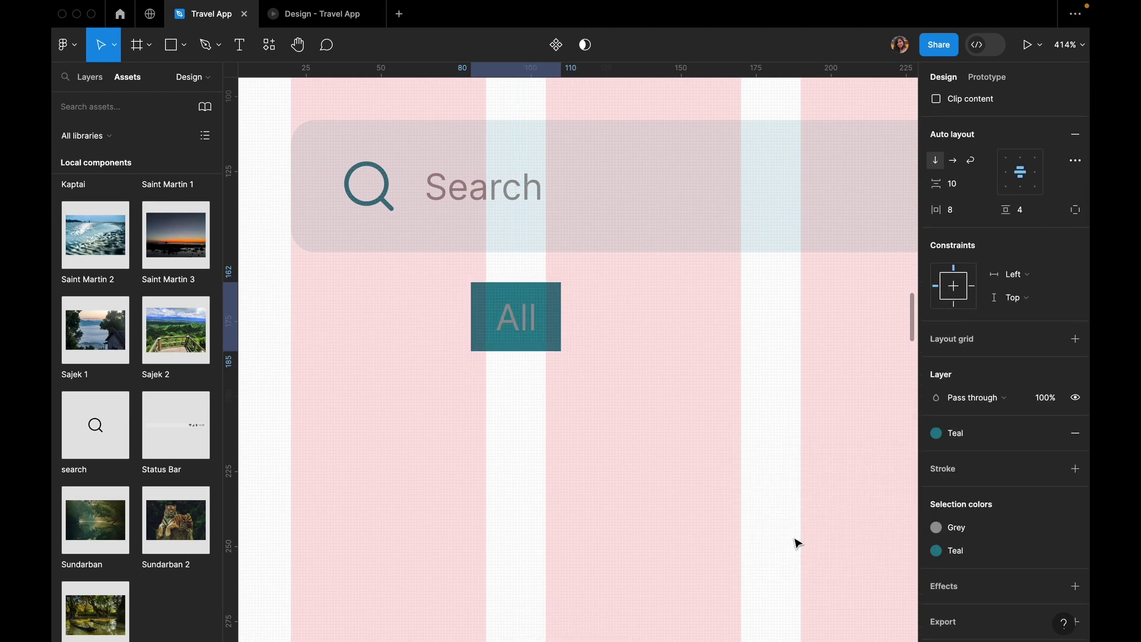
pyautogui.click(1022, 209)
pyautogui.scroll(3, 1035, 251)
pyautogui.write('8')
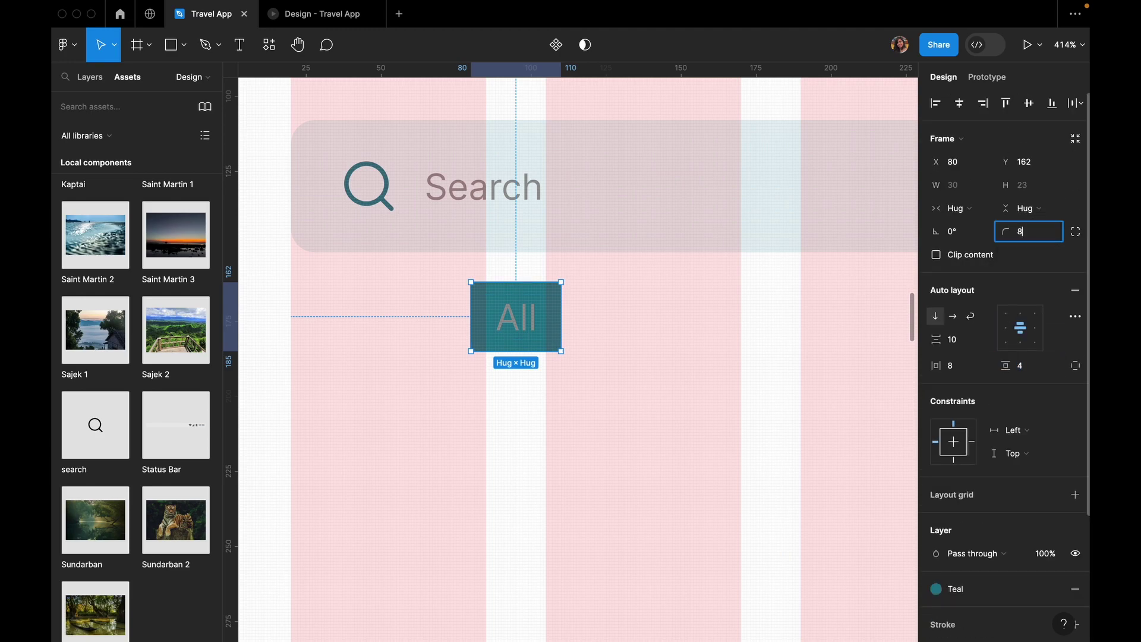
pyautogui.doubleClick(517, 318)
pyautogui.click(1052, 454)
pyautogui.click(870, 556)
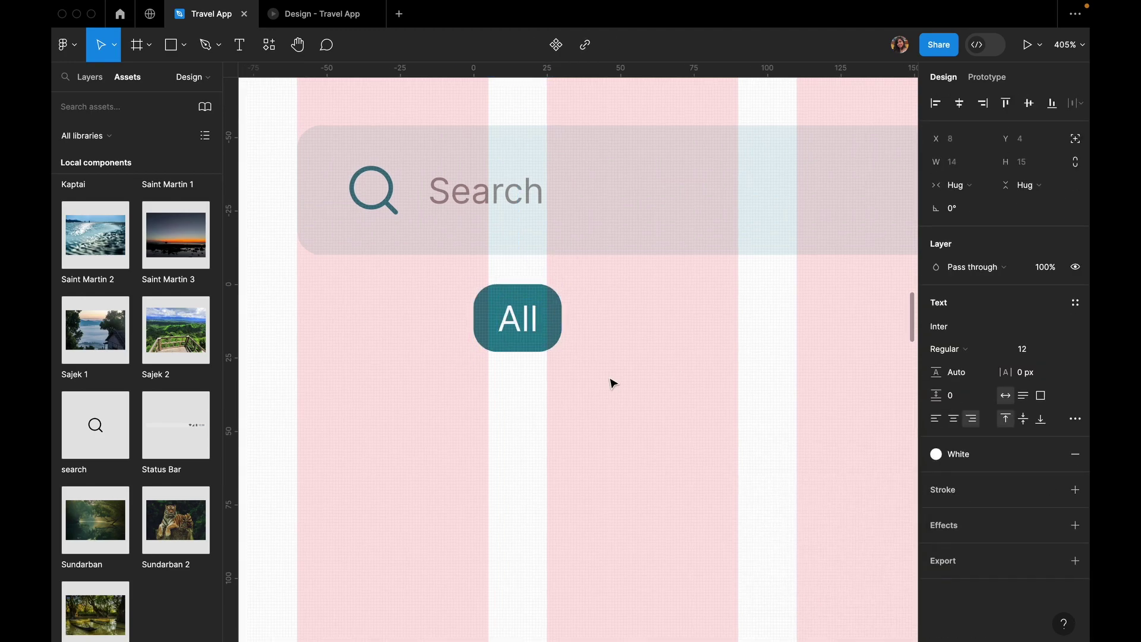
# Step: Move the All chip to X 20, aligned with the search bar's left edge below it
pyautogui.scroll(-3, 610, 378)
pyautogui.click(576, 343)
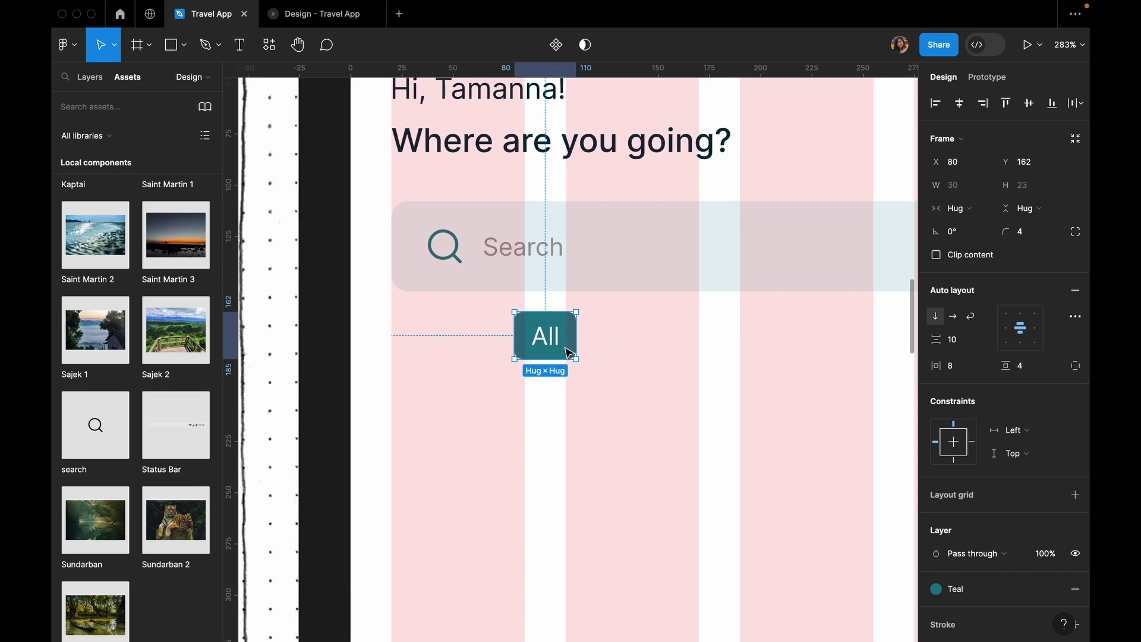
pyautogui.click(788, 448)
pyautogui.moveTo(561, 342); pyautogui.dragTo(438, 346)
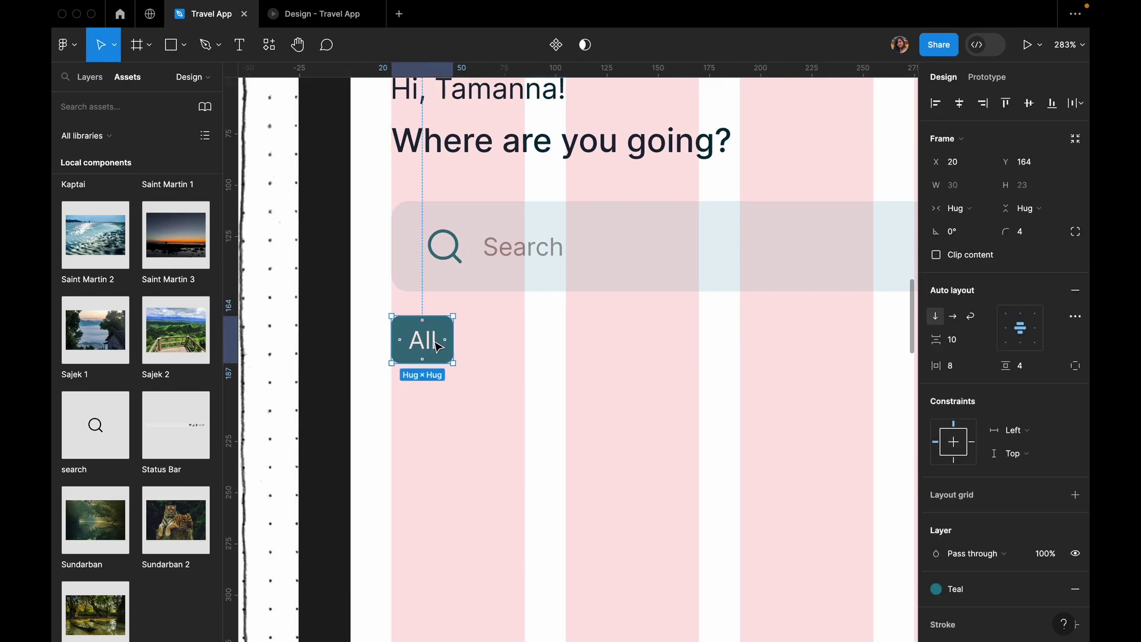
pyautogui.scroll(3, 437, 344)
pyautogui.click(480, 357)
pyautogui.scroll(-2, 470, 356)
pyautogui.scroll(1, 453, 352)
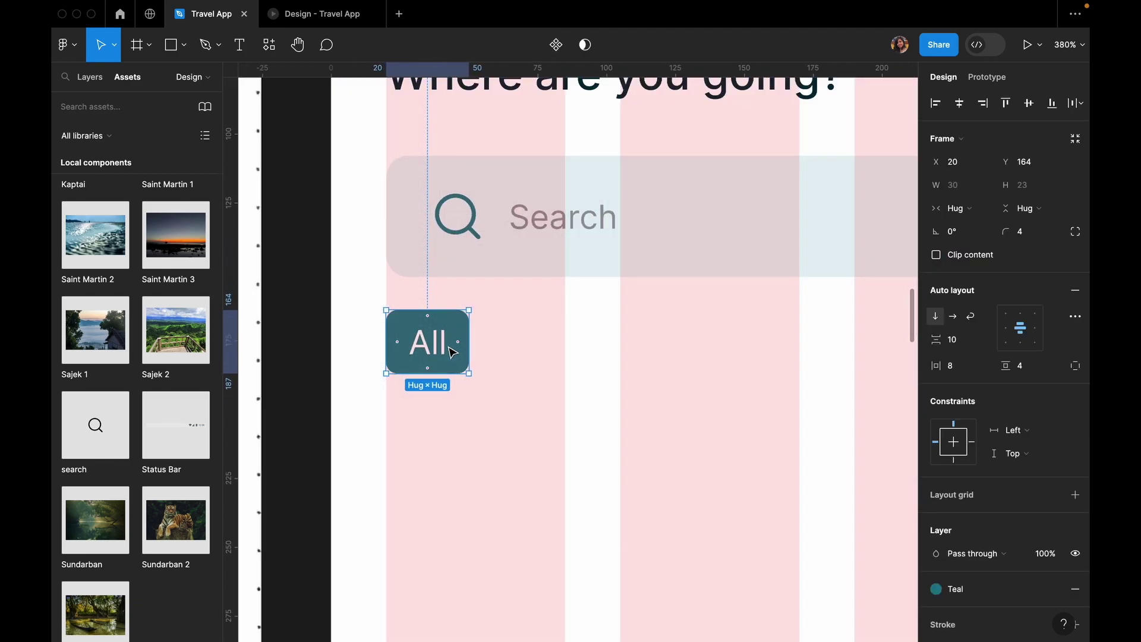
pyautogui.click(499, 245)
pyautogui.scroll(-3, 499, 244)
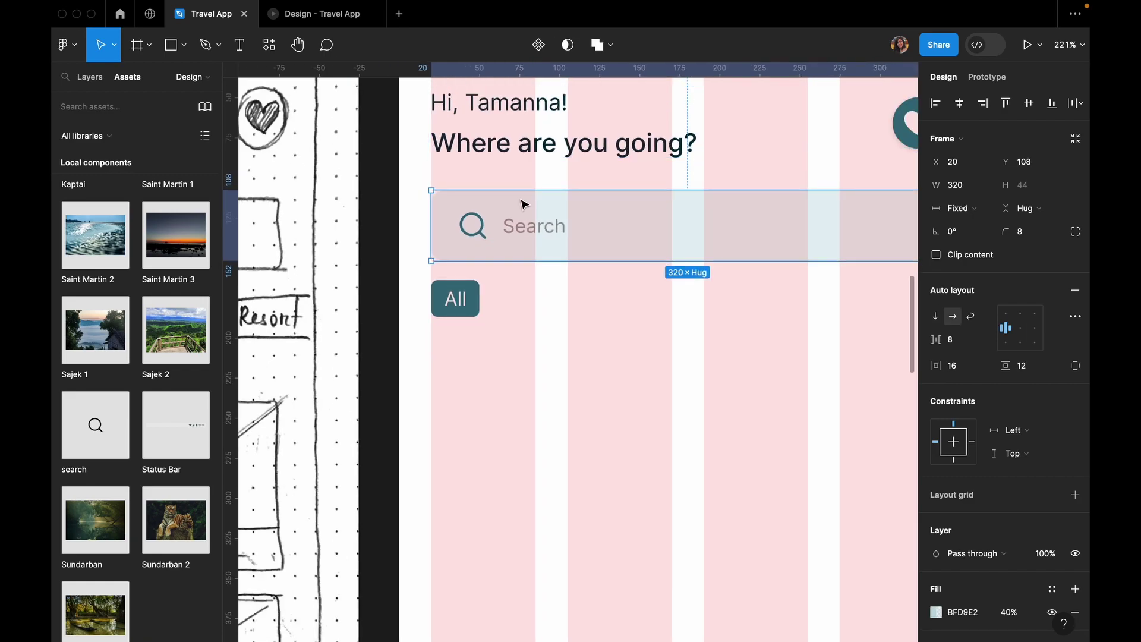
pyautogui.click(466, 296)
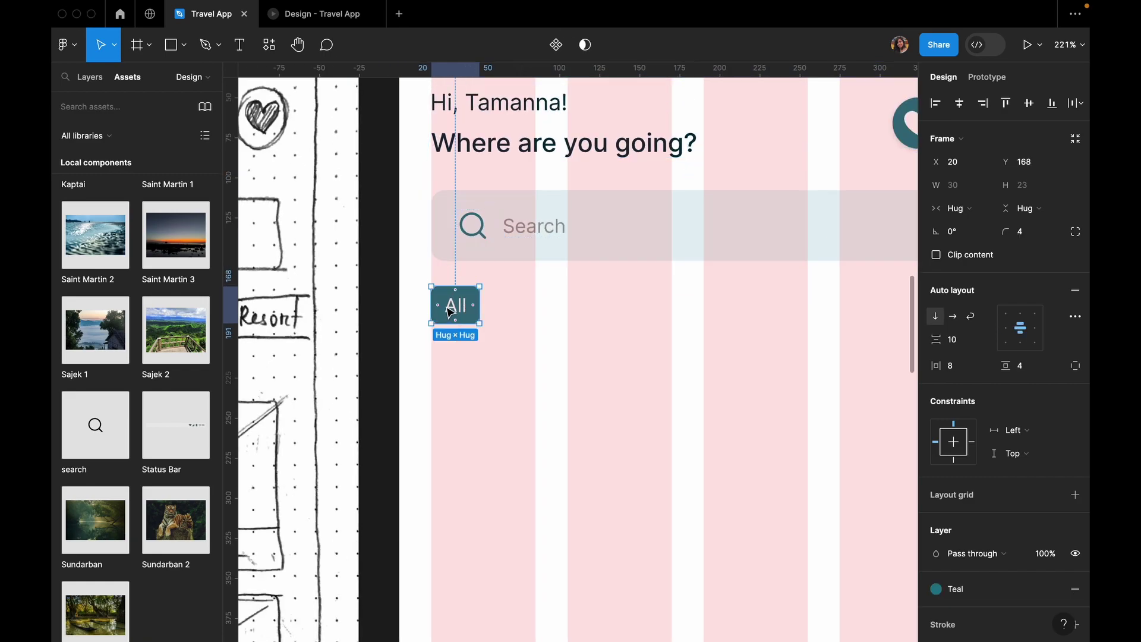
# Step: Copy the All chip into a Beach chip with Light Gunmetal fill and Gunmetal text
pyautogui.moveTo(450, 310); pyautogui.dragTo(506, 310)
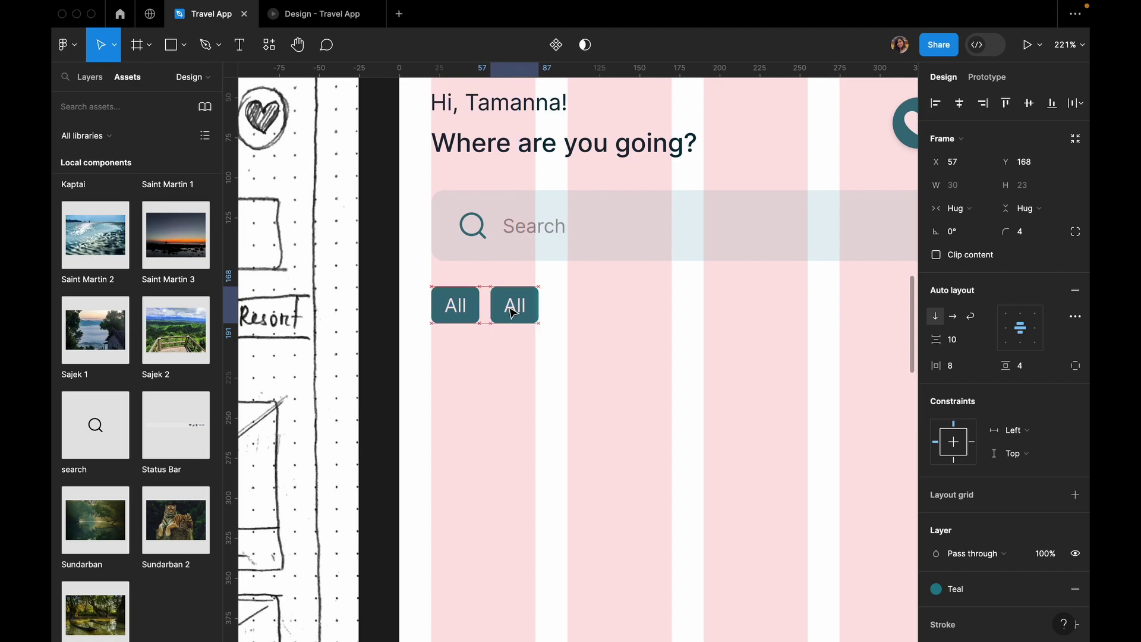
pyautogui.doubleClick(516, 308)
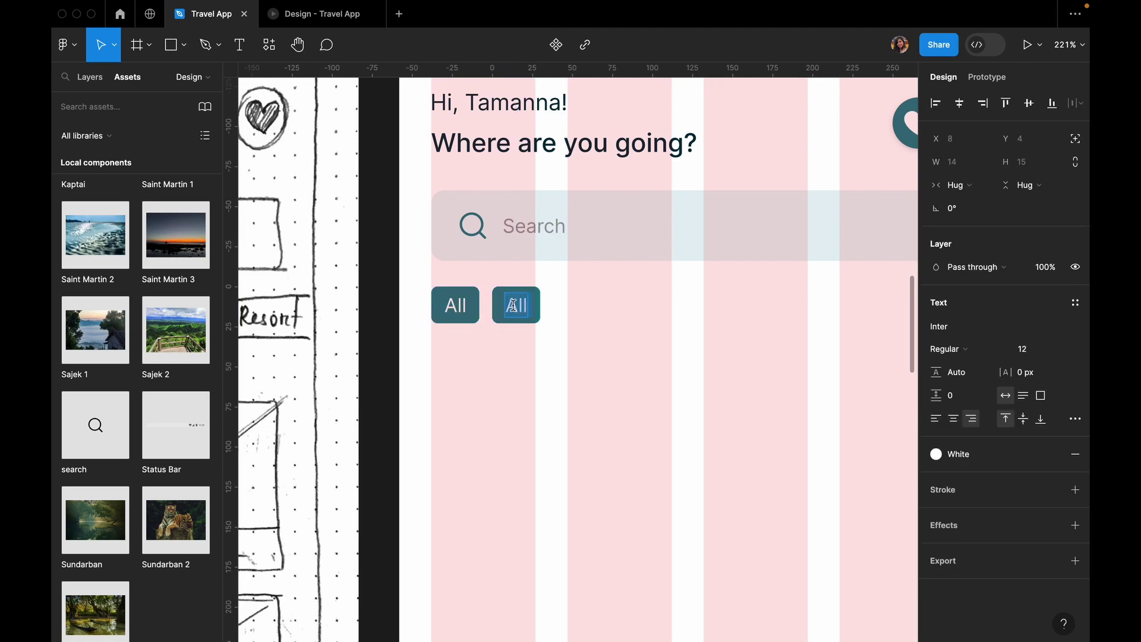
pyautogui.write('Beach')
pyautogui.press('Escape')
pyautogui.press('Escape')
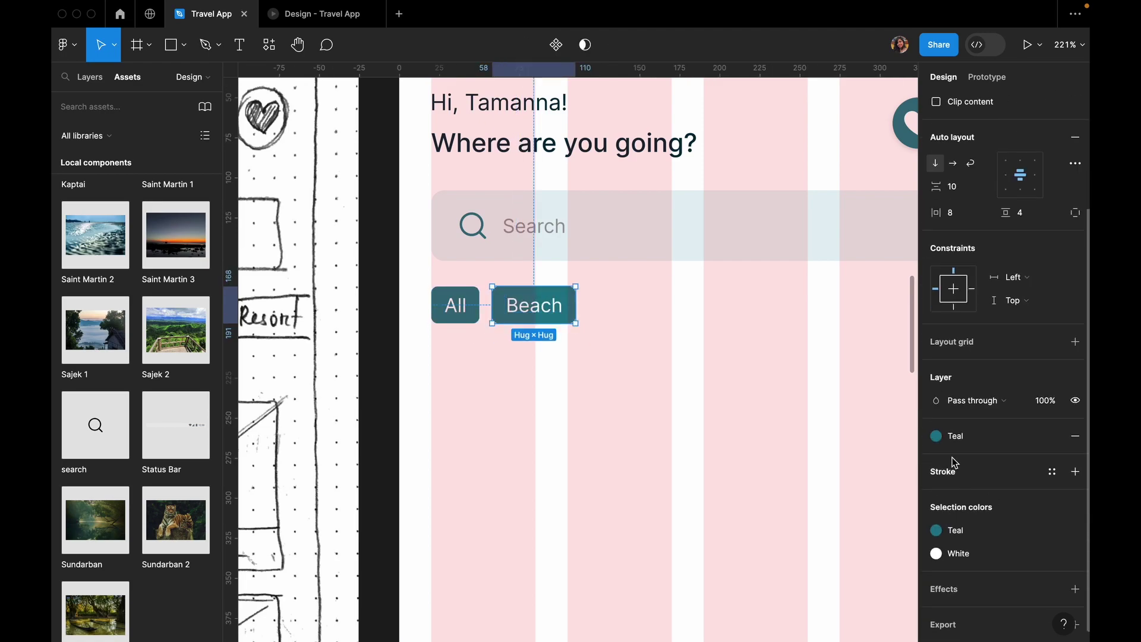
pyautogui.click(956, 436)
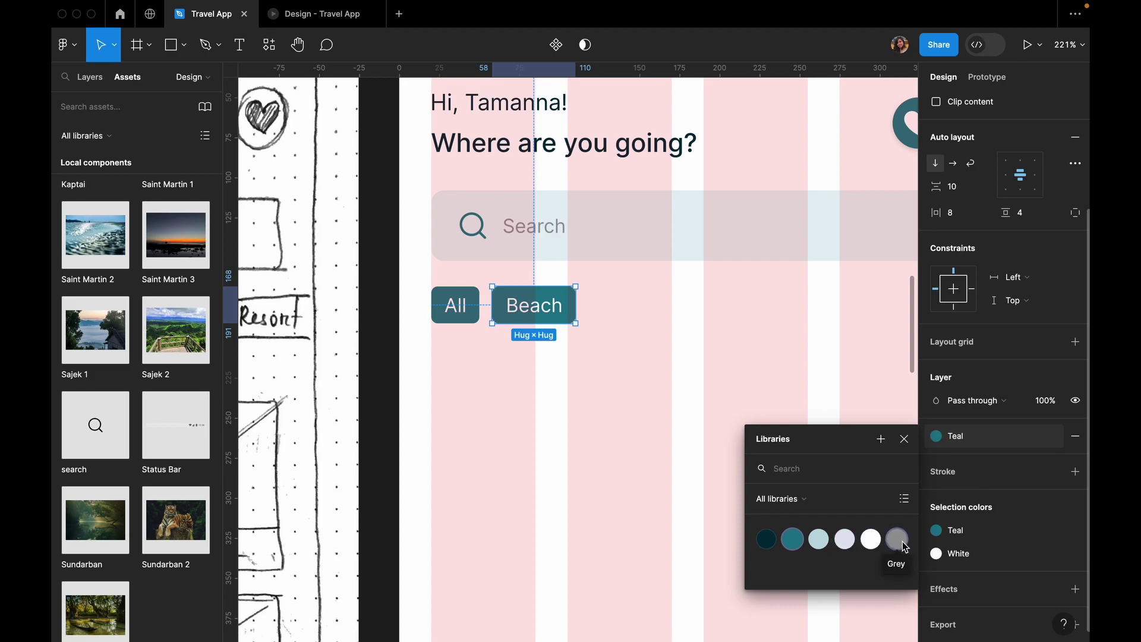
pyautogui.click(819, 539)
pyautogui.doubleClick(533, 305)
pyautogui.click(936, 453)
pyautogui.click(769, 556)
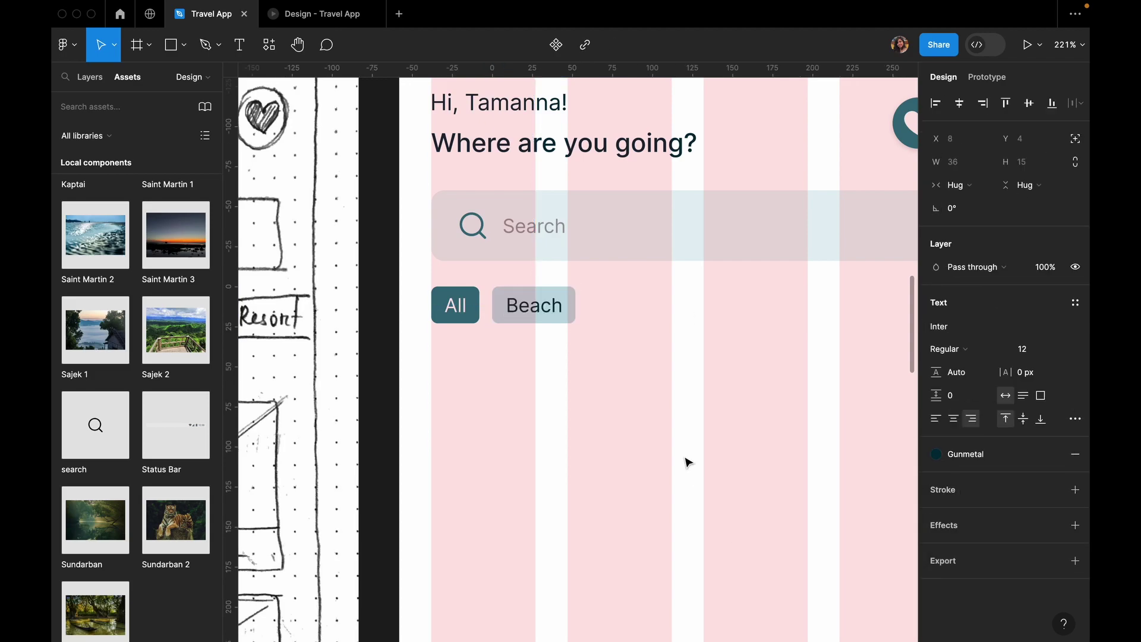
pyautogui.press('Escape')
# Step: Copy the chip twice more as Mountain and Forest
pyautogui.hscroll(2, 684, 387)
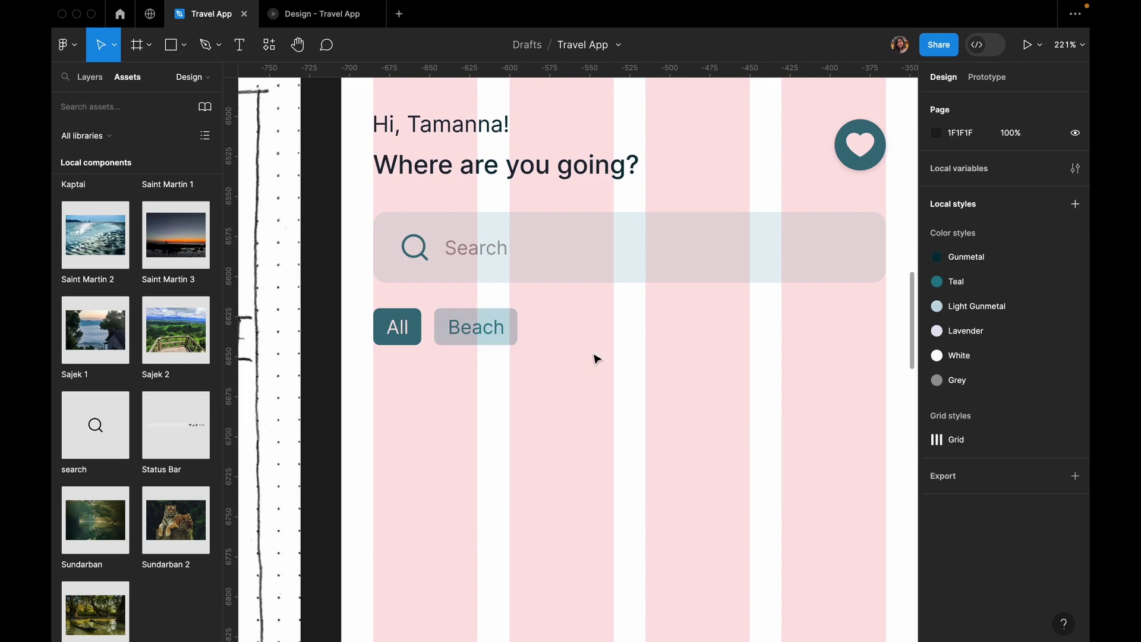
pyautogui.scroll(3, 517, 338)
pyautogui.click(517, 339)
pyautogui.moveTo(517, 339); pyautogui.dragTo(636, 339)
pyautogui.doubleClick(611, 323)
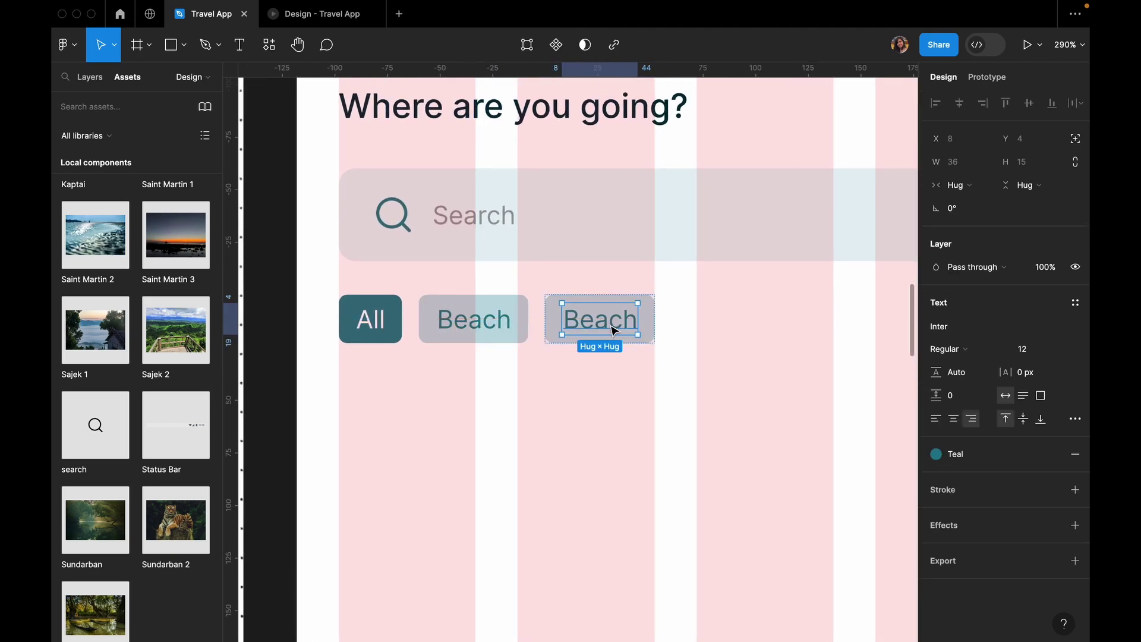
pyautogui.write('Mountain')
pyautogui.press('Escape')
pyautogui.hscroll(3, 676, 391)
pyautogui.press('Escape')
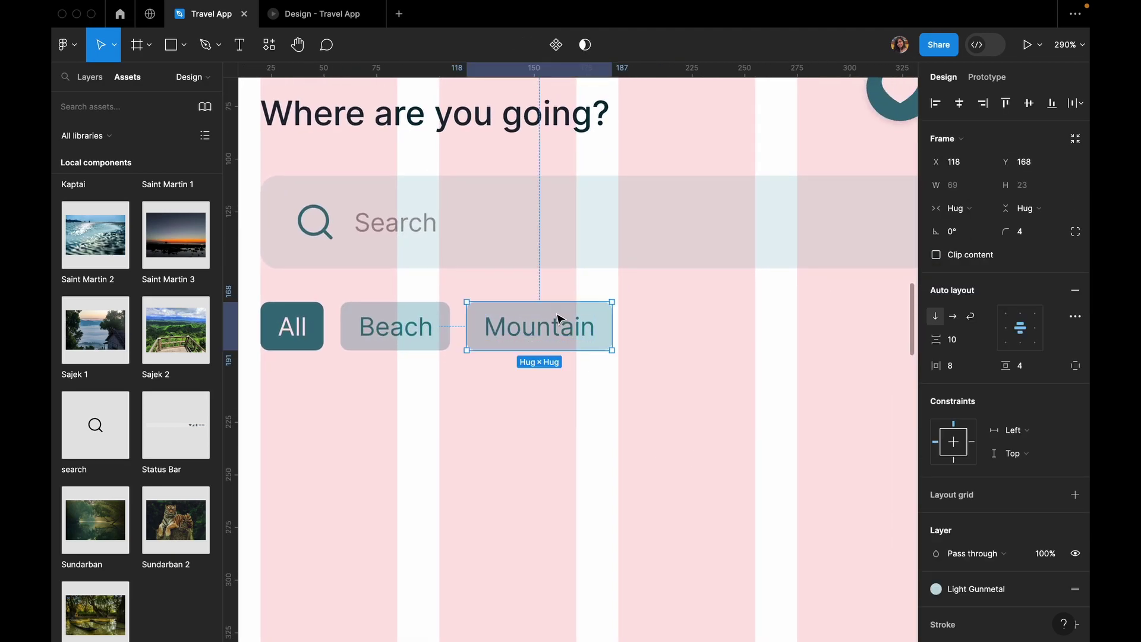
pyautogui.moveTo(561, 318); pyautogui.dragTo(722, 324)
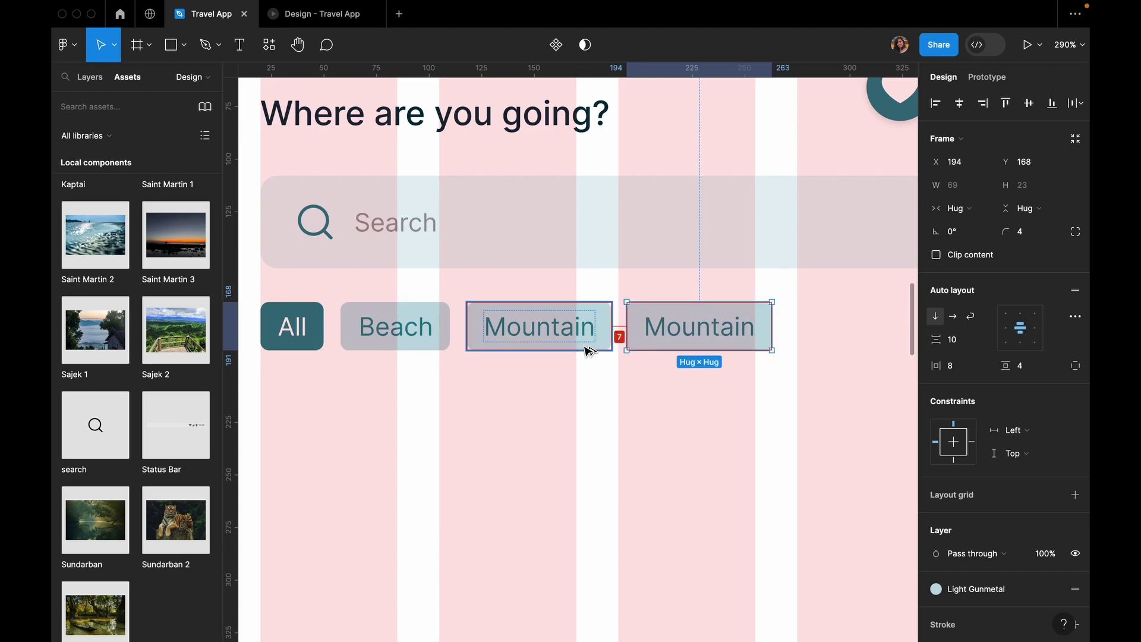
pyautogui.doubleClick(740, 330)
pyautogui.write('Fores')
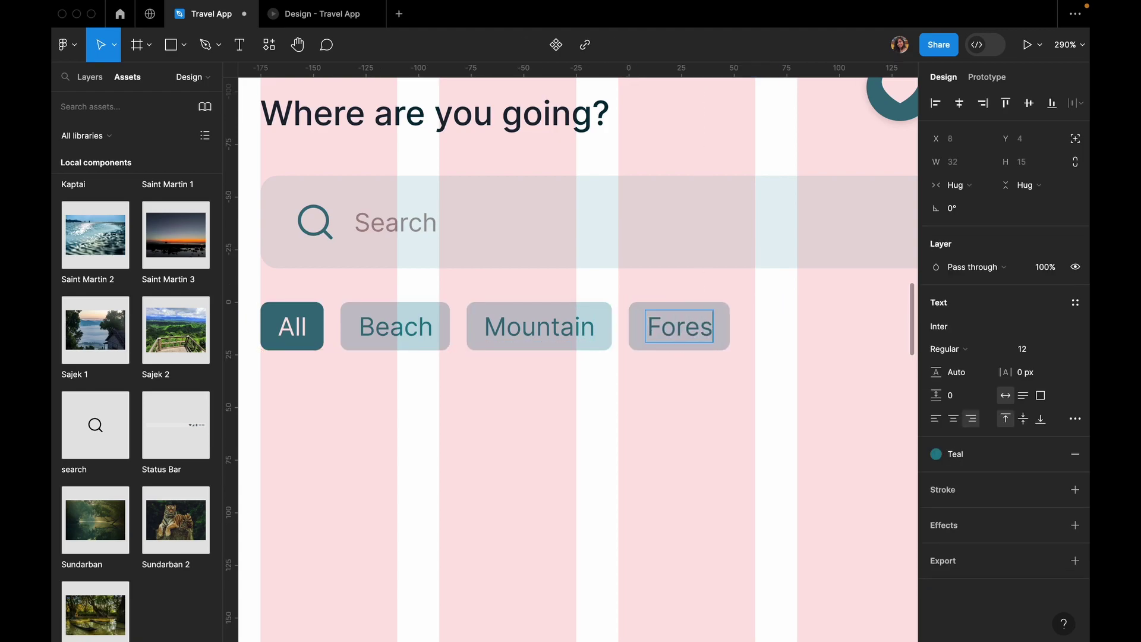
pyautogui.write('t')
pyautogui.press('Escape')
pyautogui.press('Escape')
# Step: Add Lake and Resort chip copies to finish the row
pyautogui.hscroll(5, 595, 357)
pyautogui.moveTo(415, 339); pyautogui.dragTo(618, 356)
pyautogui.doubleClick(541, 342)
pyautogui.write('Lake')
pyautogui.press('Escape')
pyautogui.press('Escape')
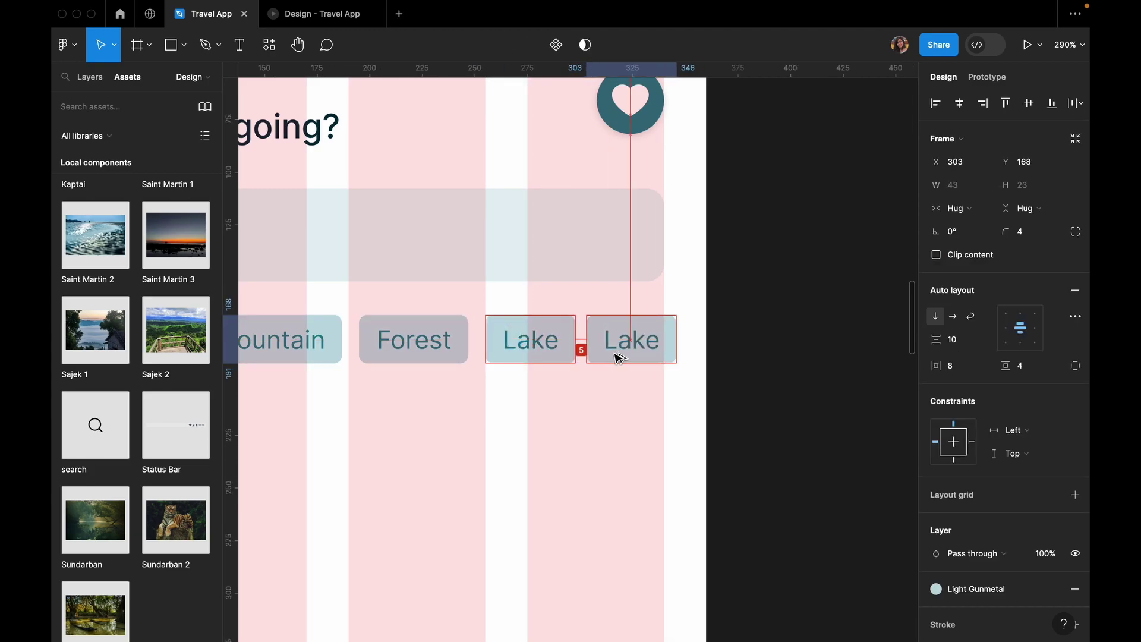
pyautogui.doubleClick(630, 340)
pyautogui.write('Resort')
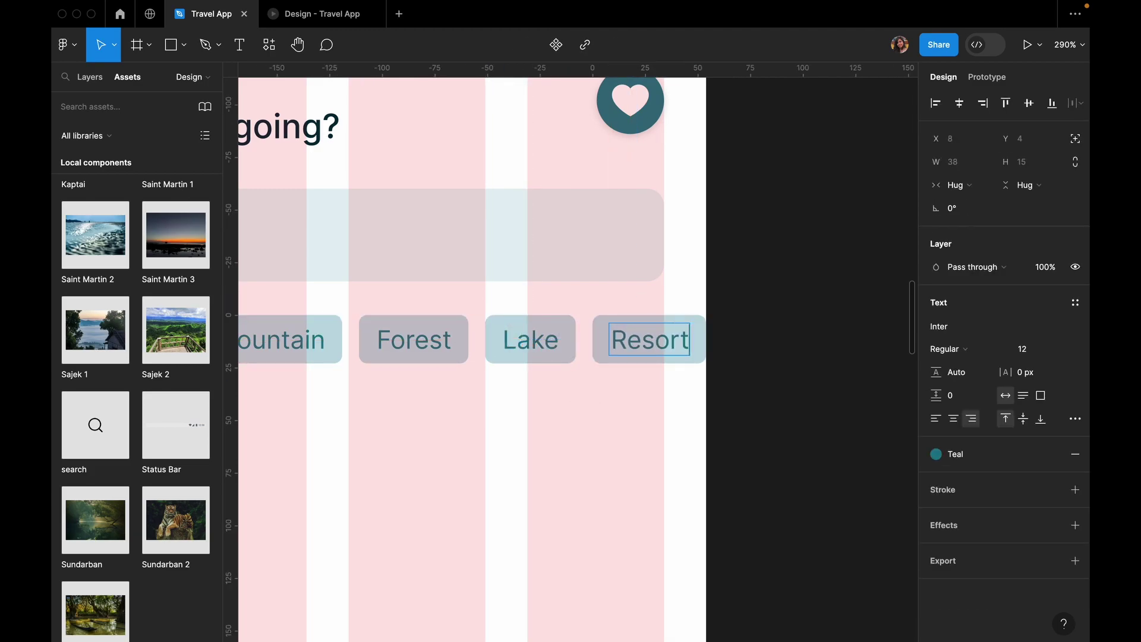
pyautogui.press('Escape')
pyautogui.press('Escape')
pyautogui.scroll(-5, 531, 404)
# Step: Select all six category chips and wrap them in a horizontal auto layout row
pyautogui.keyDown('shift'); pyautogui.click(456, 375); pyautogui.keyUp('shift')
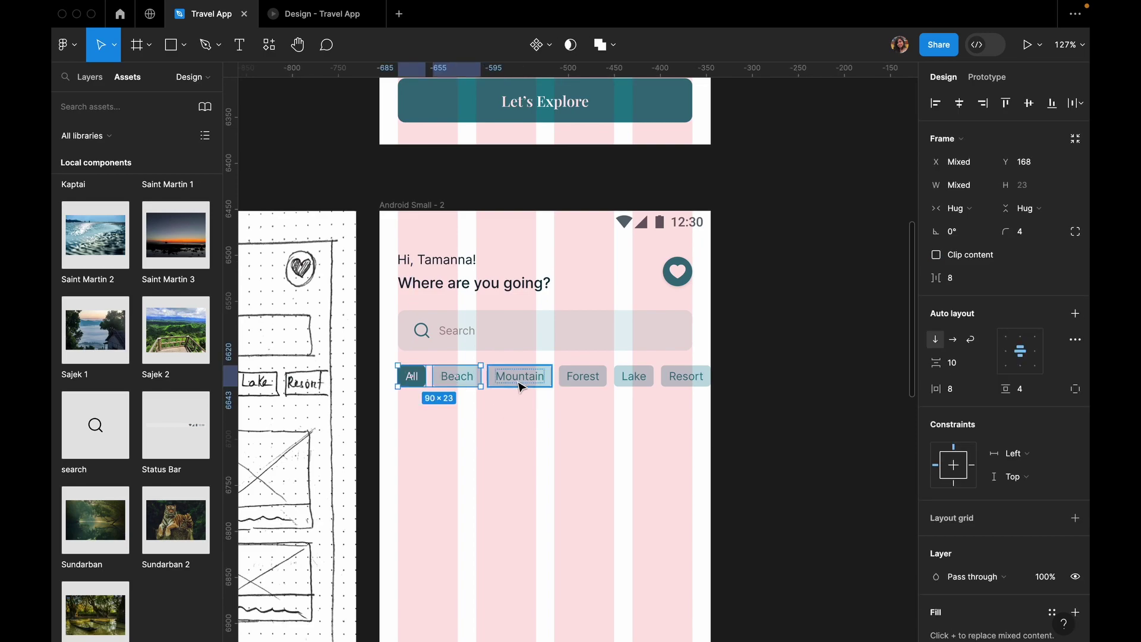
pyautogui.keyDown('shift'); pyautogui.click(520, 376); pyautogui.keyUp('shift')
pyautogui.keyDown('shift'); pyautogui.click(582, 375); pyautogui.keyUp('shift')
pyautogui.keyDown('shift'); pyautogui.click(634, 376); pyautogui.keyUp('shift')
pyautogui.hotkey('shift', 'a')
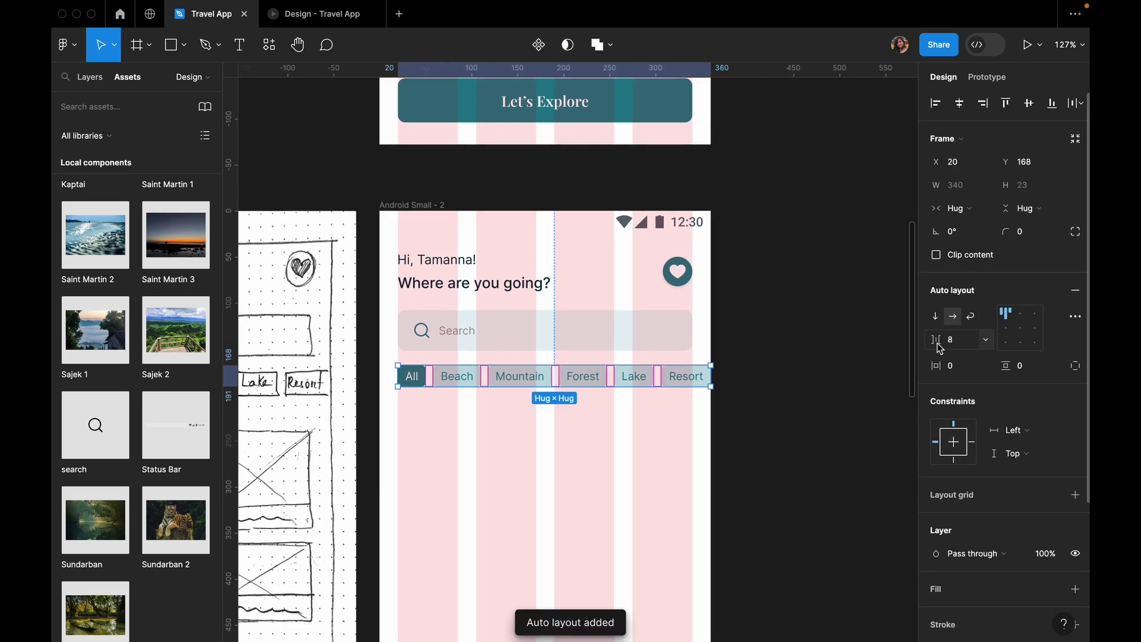
# Step: Fix the chip row at 320 wide with Clip content, and preview it in the prototype
pyautogui.click(957, 208)
pyautogui.click(957, 185)
pyautogui.write('320')
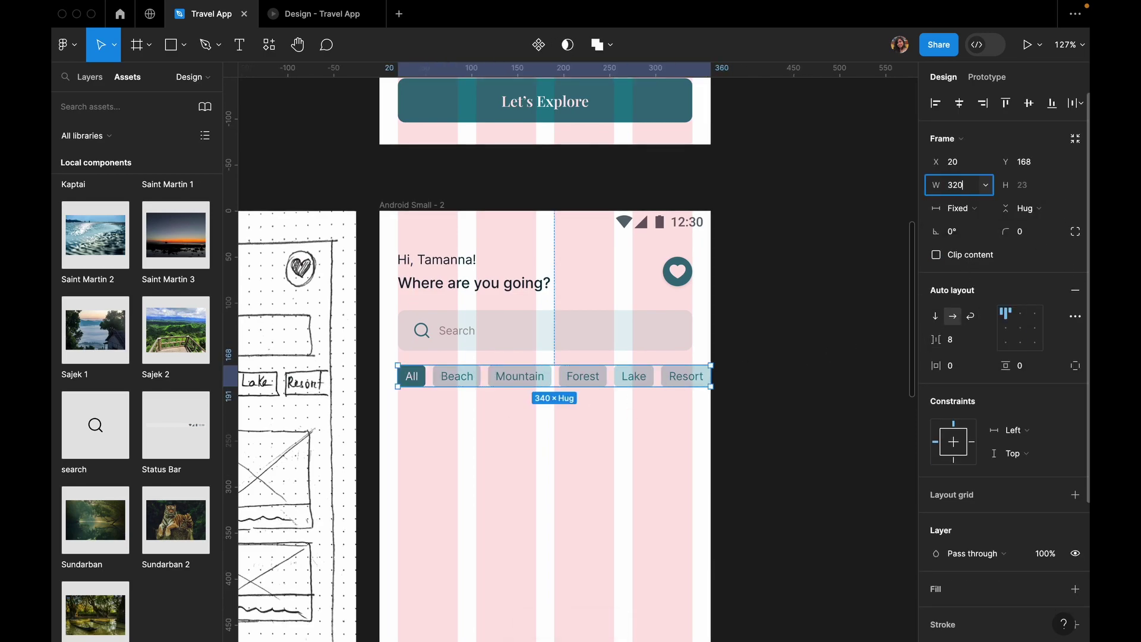
pyautogui.click(936, 254)
pyautogui.click(787, 385)
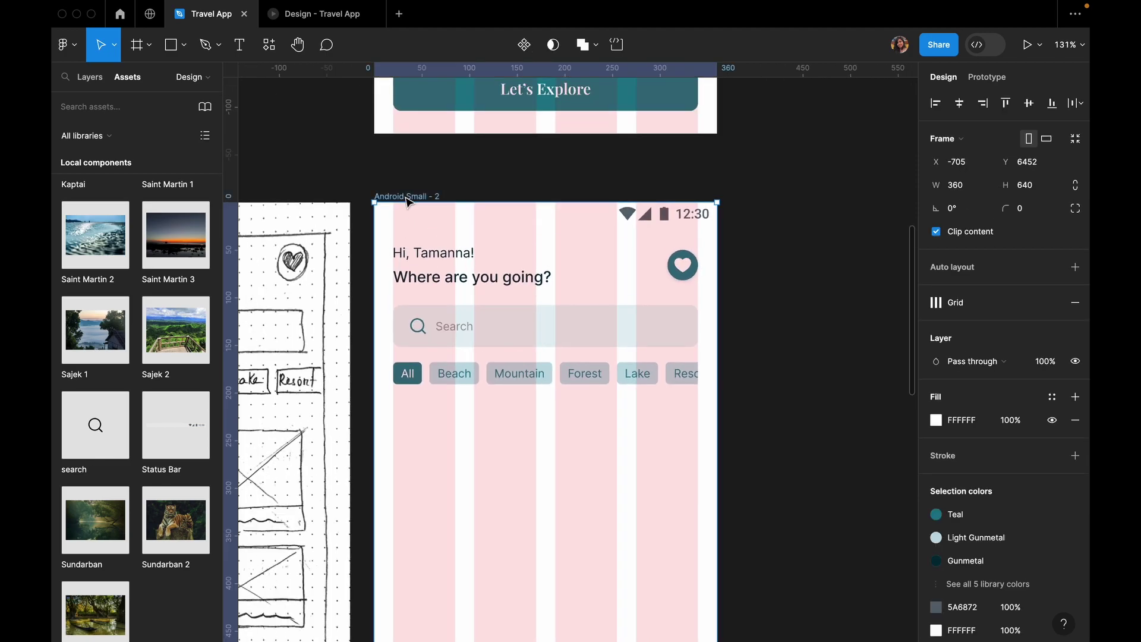
pyautogui.click(1027, 44)
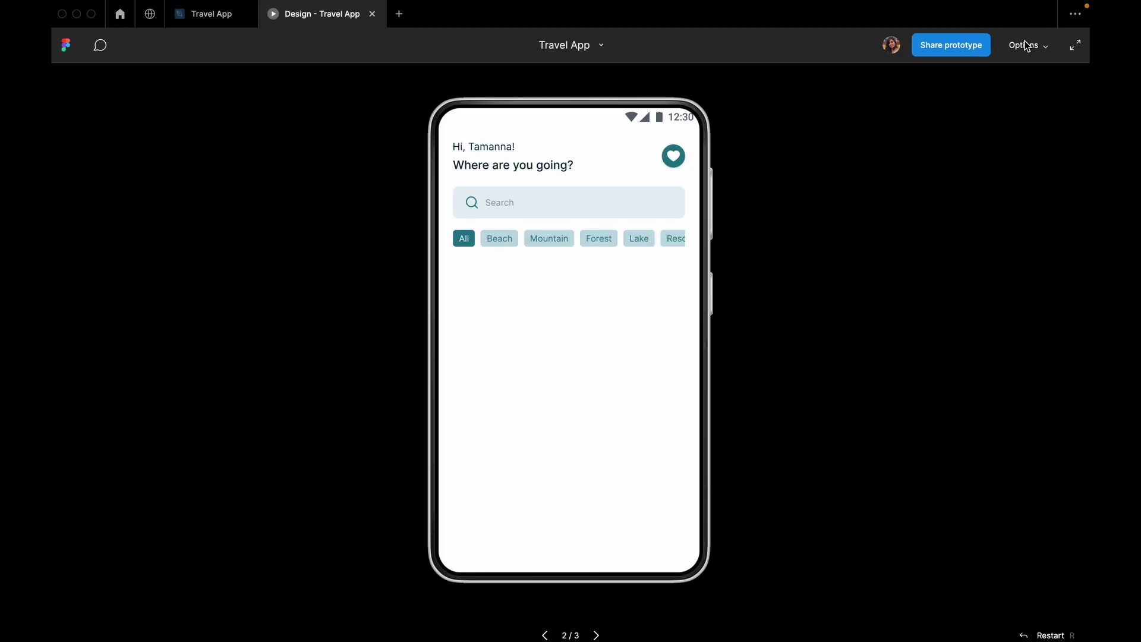
pyautogui.click(220, 27)
# Step: Detach the chips' fill from its colour style for lighter 50% fills, then recheck the preview
pyautogui.doubleClick(477, 380)
pyautogui.moveTo(476, 380); pyautogui.dragTo(868, 411)
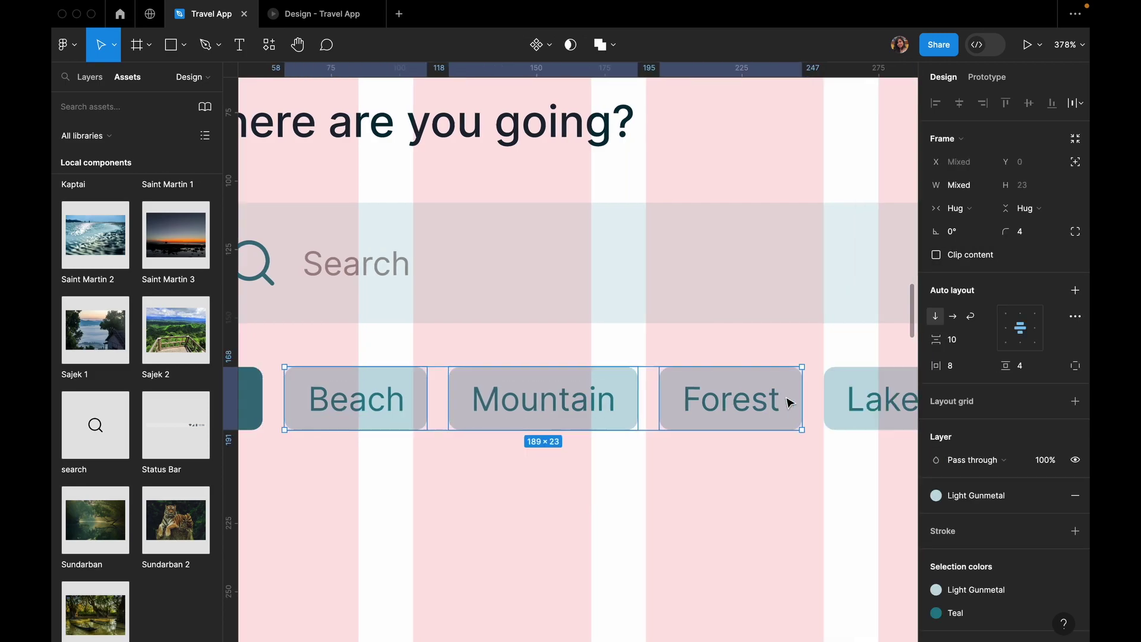
pyautogui.click(1053, 412)
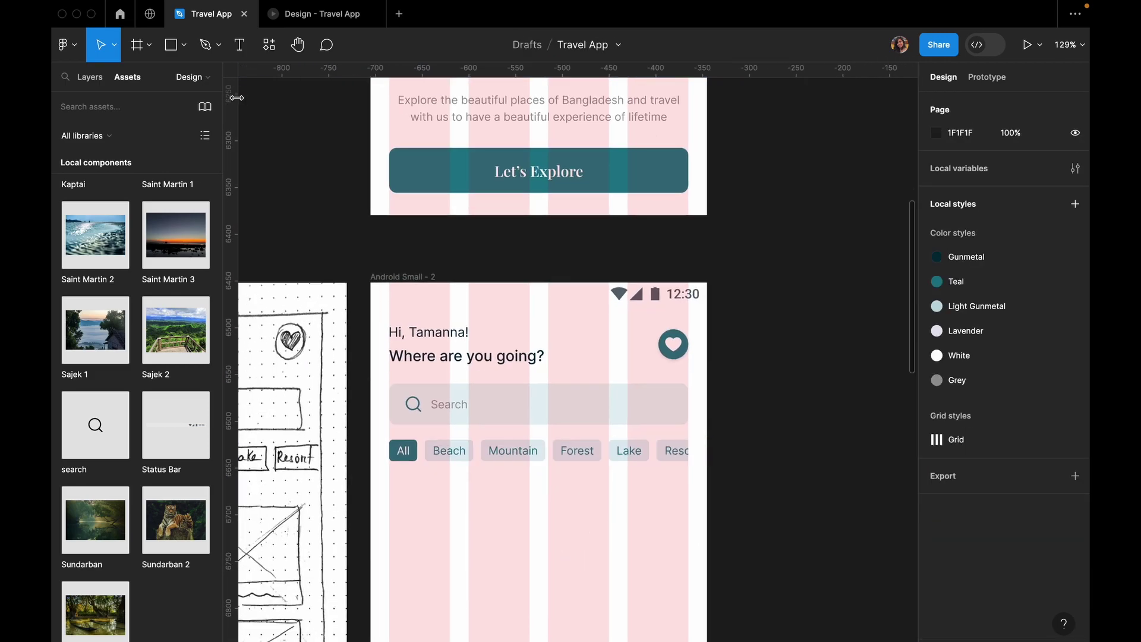
pyautogui.click(315, 13)
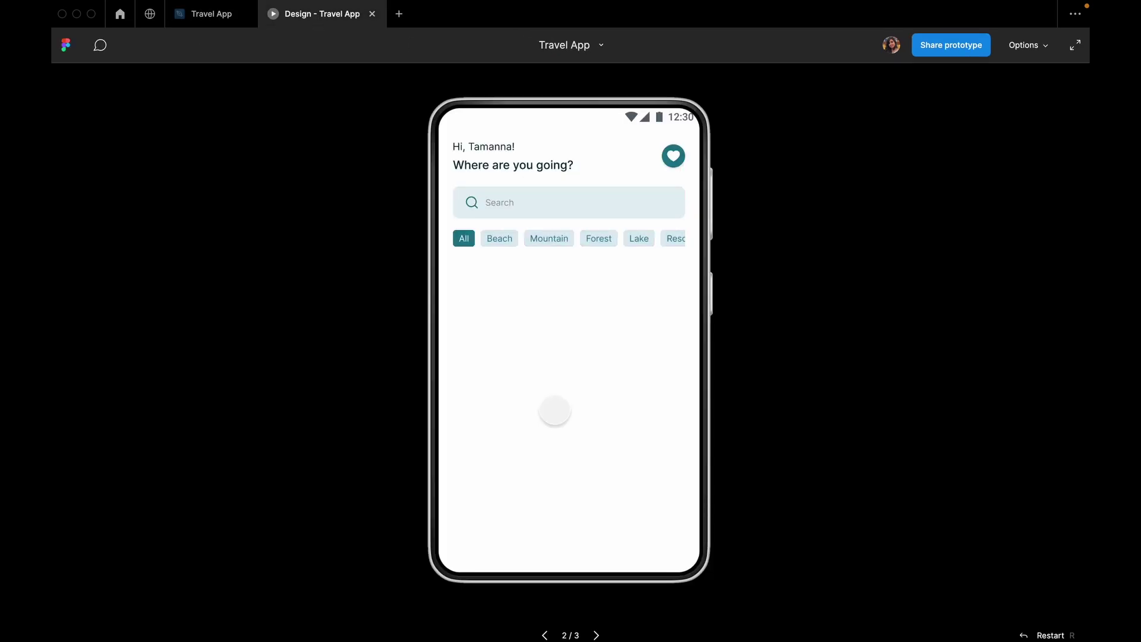
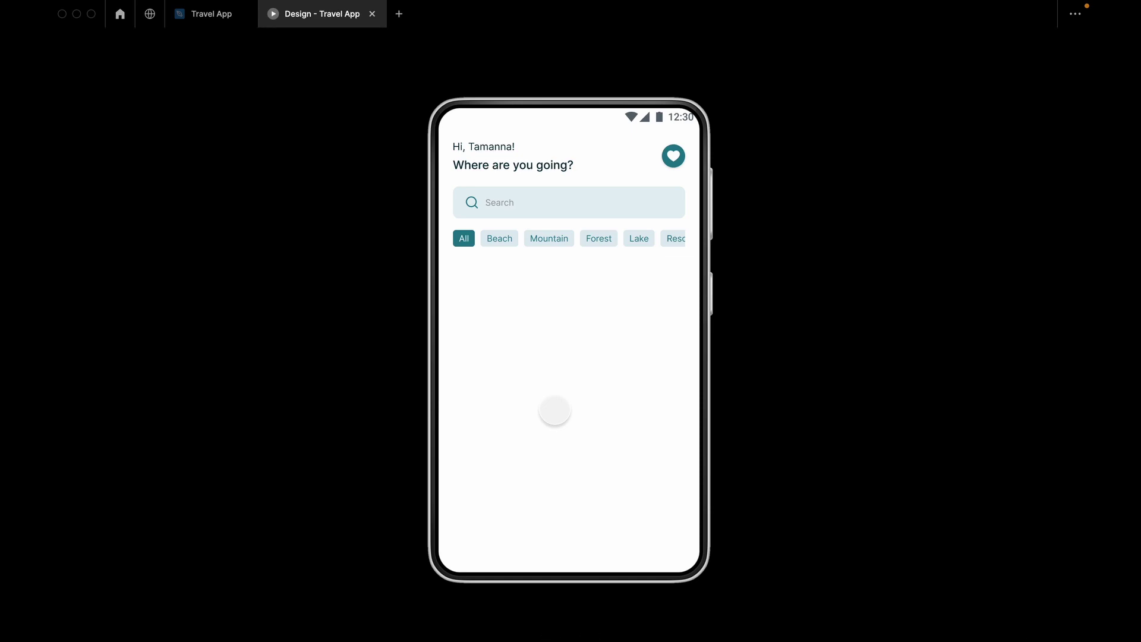
# Step: Fill the search bar with the Grey colour style, detach it, and preview on the phone
pyautogui.click(202, 14)
pyautogui.click(472, 407)
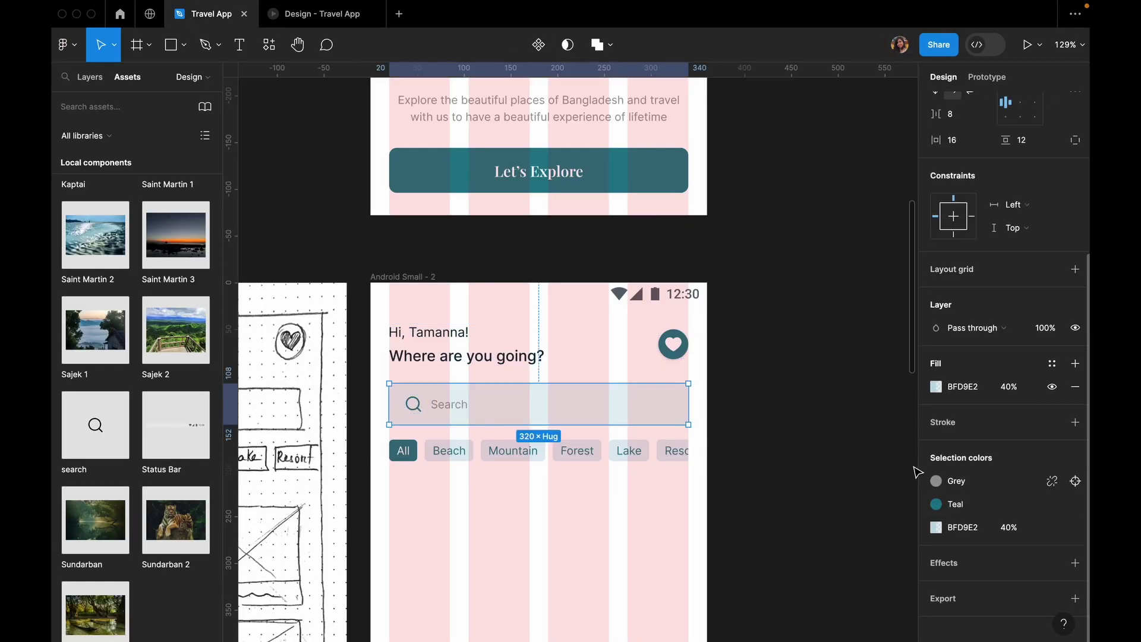
pyautogui.click(953, 489)
pyautogui.click(897, 585)
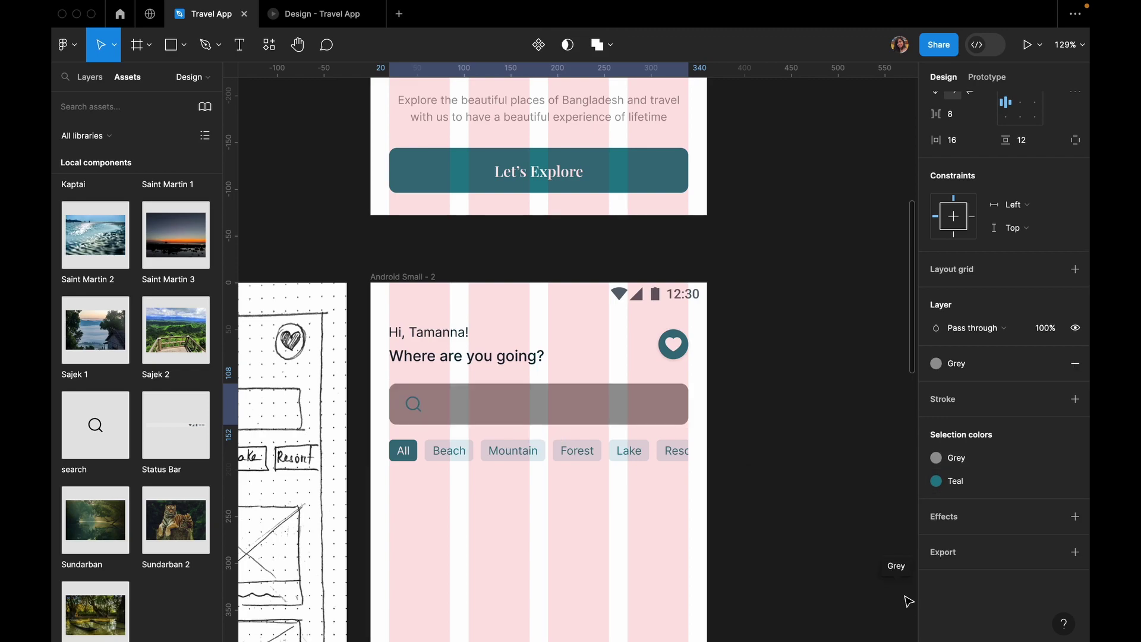
pyautogui.click(1051, 363)
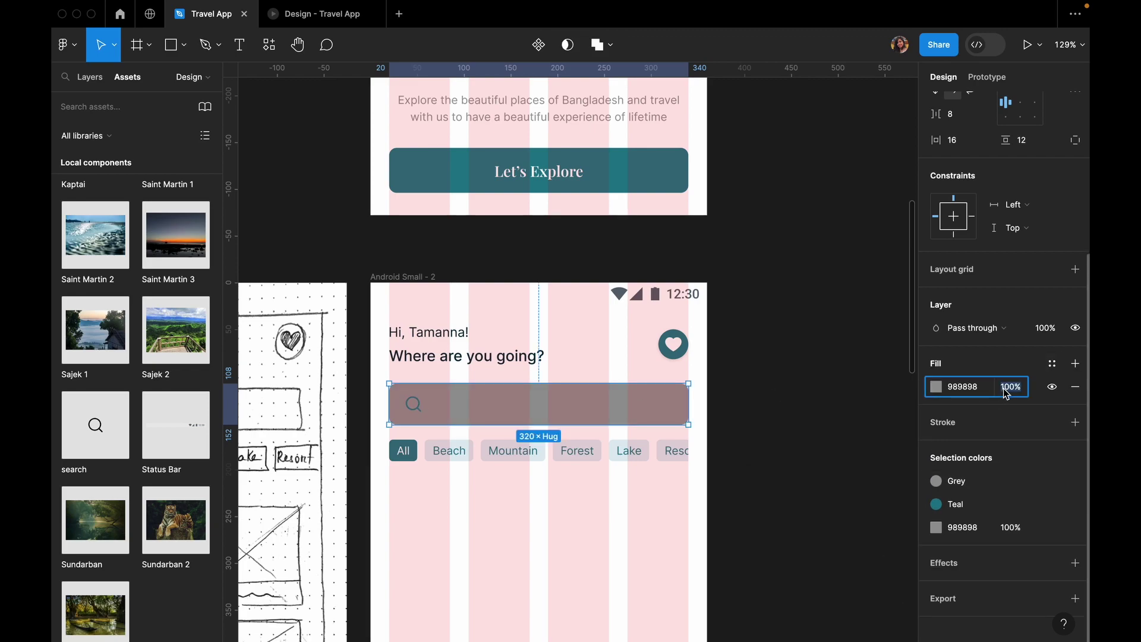
pyautogui.click(305, 17)
# Step: Lower the search bar's grey fill opacity to 15% and check it in the prototype
pyautogui.click(205, 13)
pyautogui.click(560, 397)
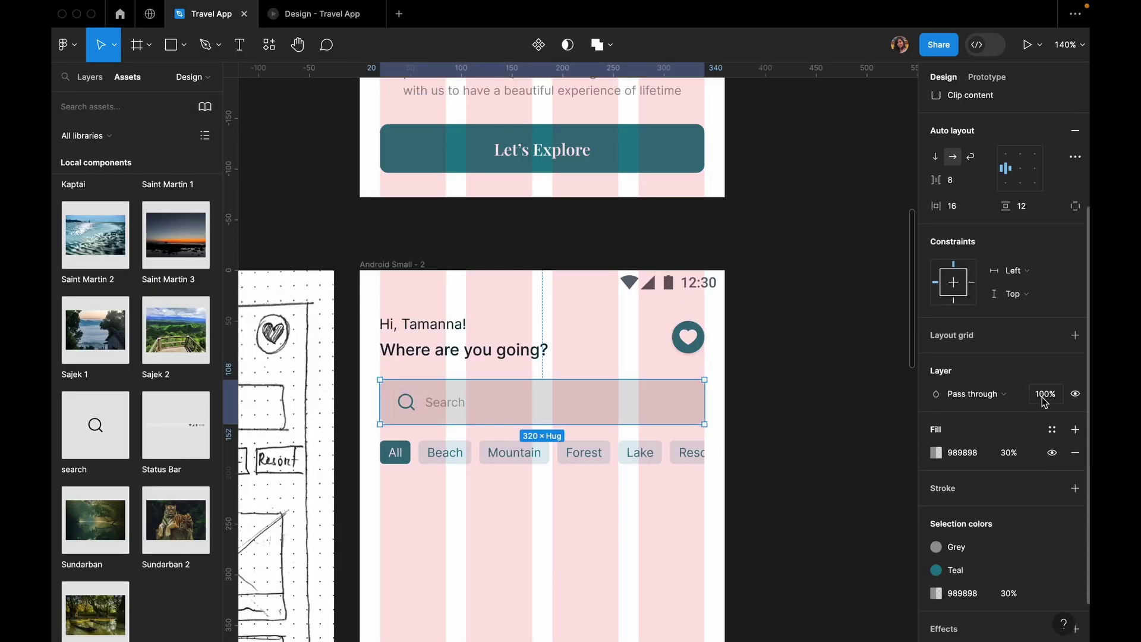
pyautogui.press('Return')
pyautogui.click(336, 24)
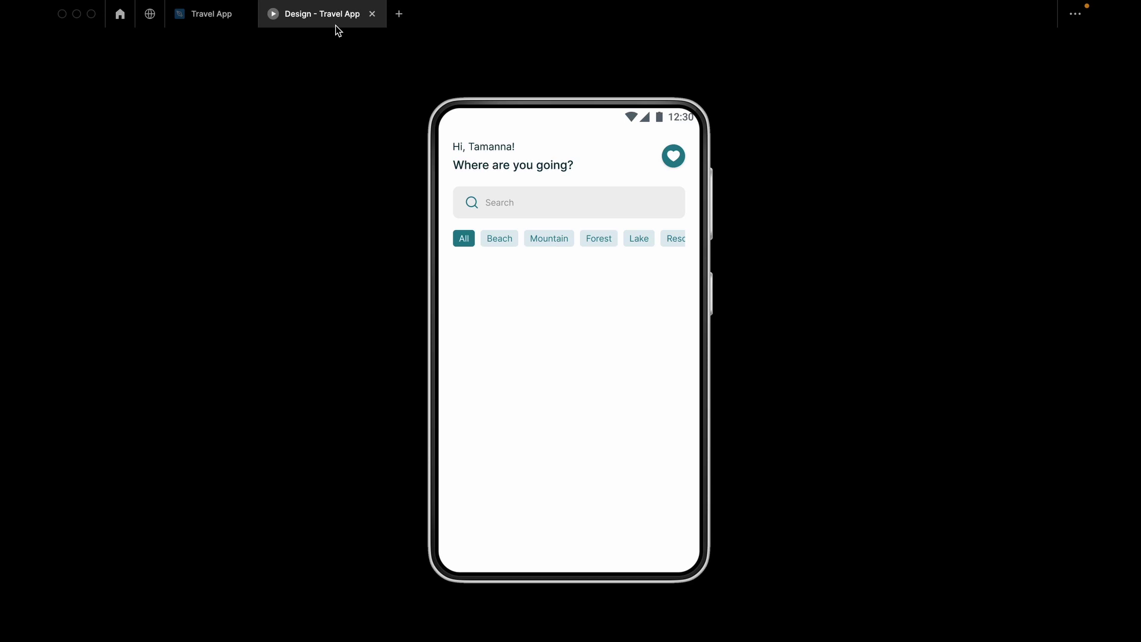
pyautogui.hotkey('ctrl', 'shift', 'Tab')
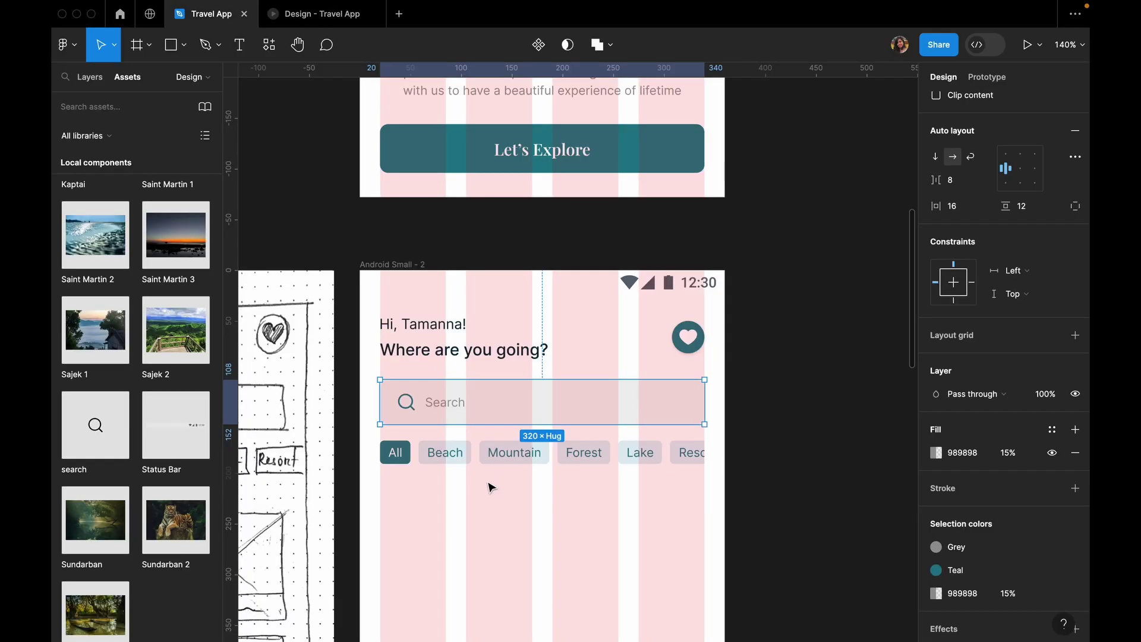
pyautogui.scroll(3, 474, 454)
pyautogui.scroll(3, 497, 404)
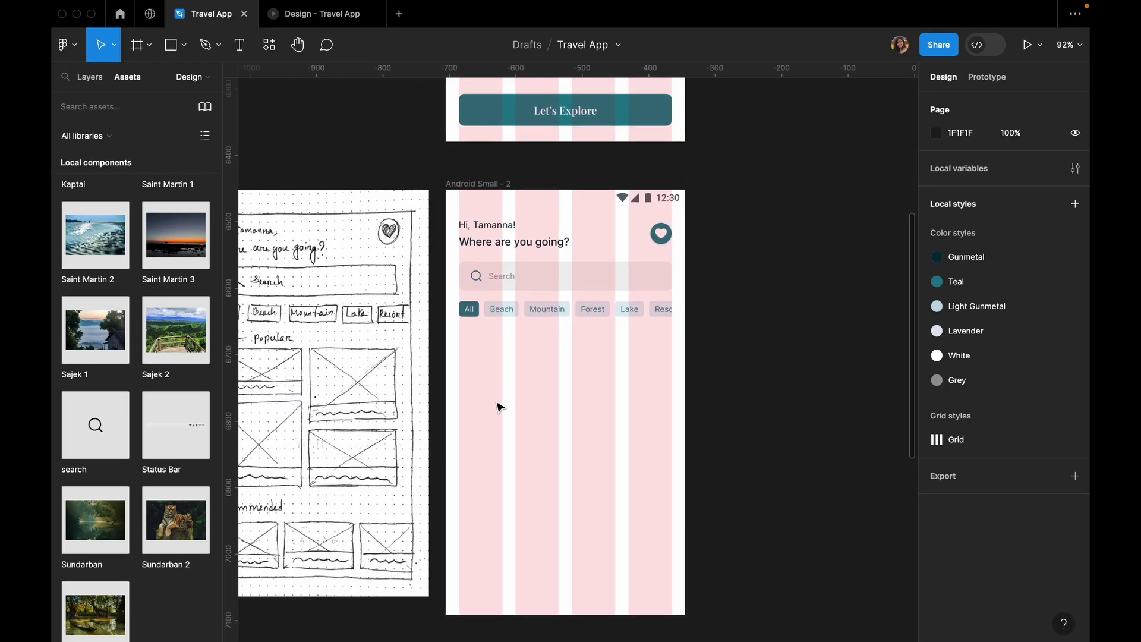
pyautogui.scroll(3, 497, 403)
# Step: Duplicate the heading below the category chips, edit it to 'Most Popular', and left-align it
pyautogui.click(506, 198)
pyautogui.moveTo(506, 193); pyautogui.dragTo(512, 308)
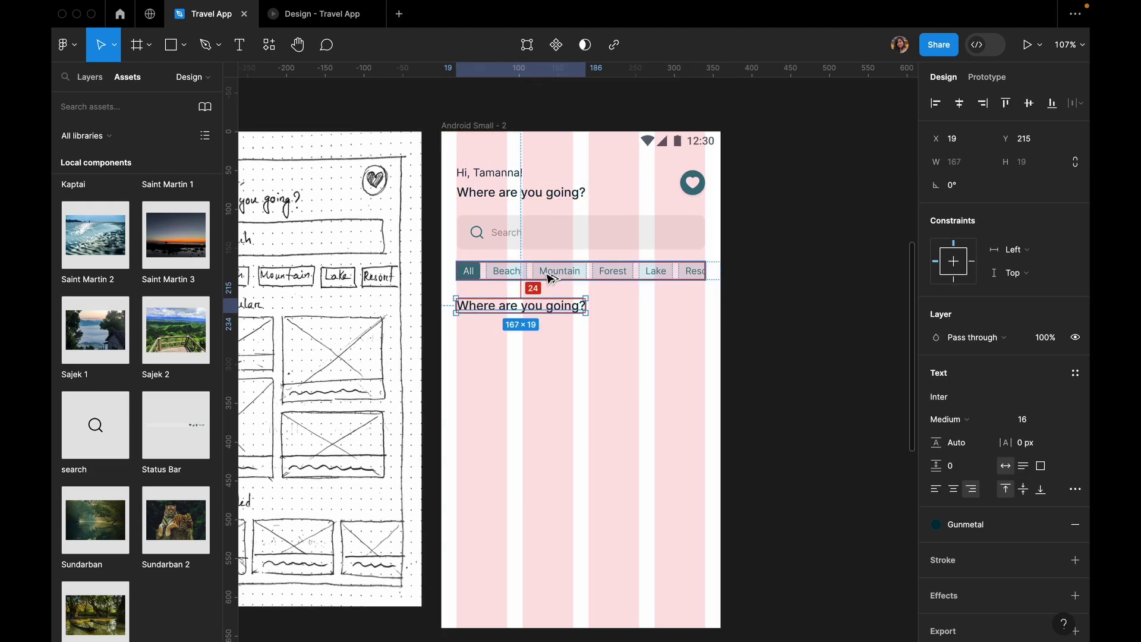
pyautogui.doubleClick(545, 308)
pyautogui.write('Most Popu')
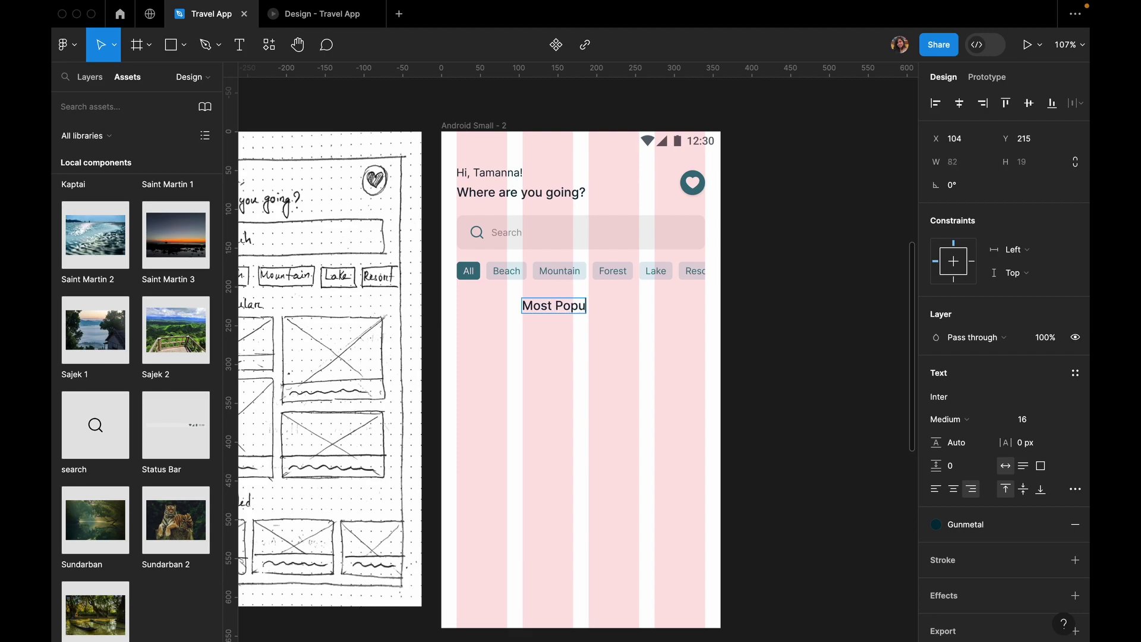
pyautogui.write('lar')
pyautogui.press('Escape')
pyautogui.moveTo(559, 317); pyautogui.dragTo(494, 317)
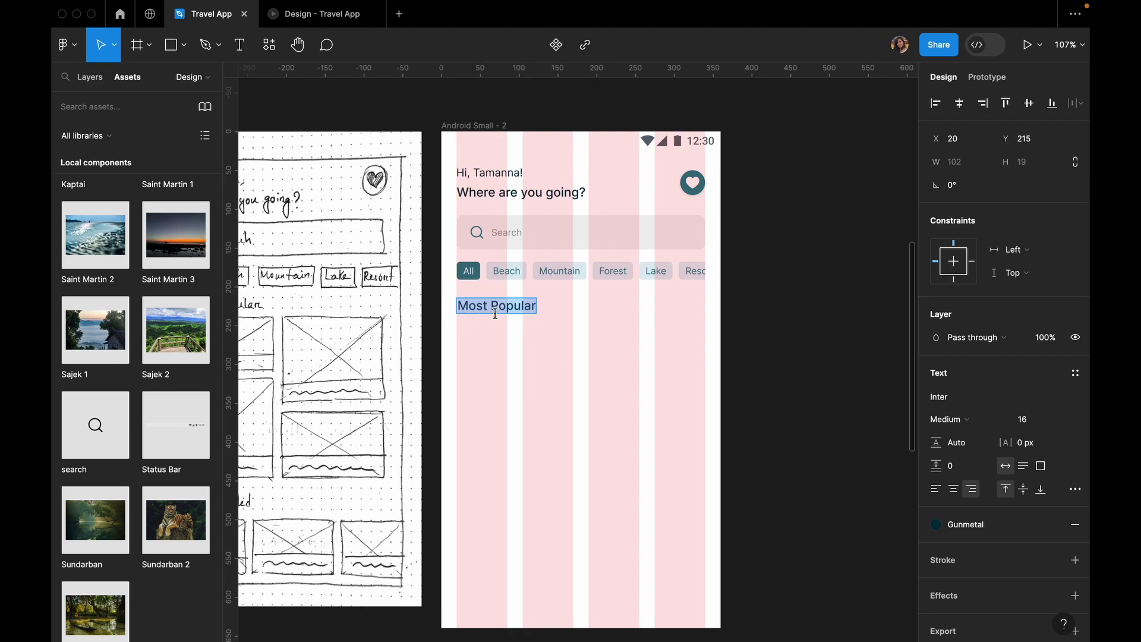
# Step: Try the Teal colour on the Most Popular heading, then revert it to Gunmetal
pyautogui.click(937, 524)
pyautogui.click(587, 417)
pyautogui.click(521, 314)
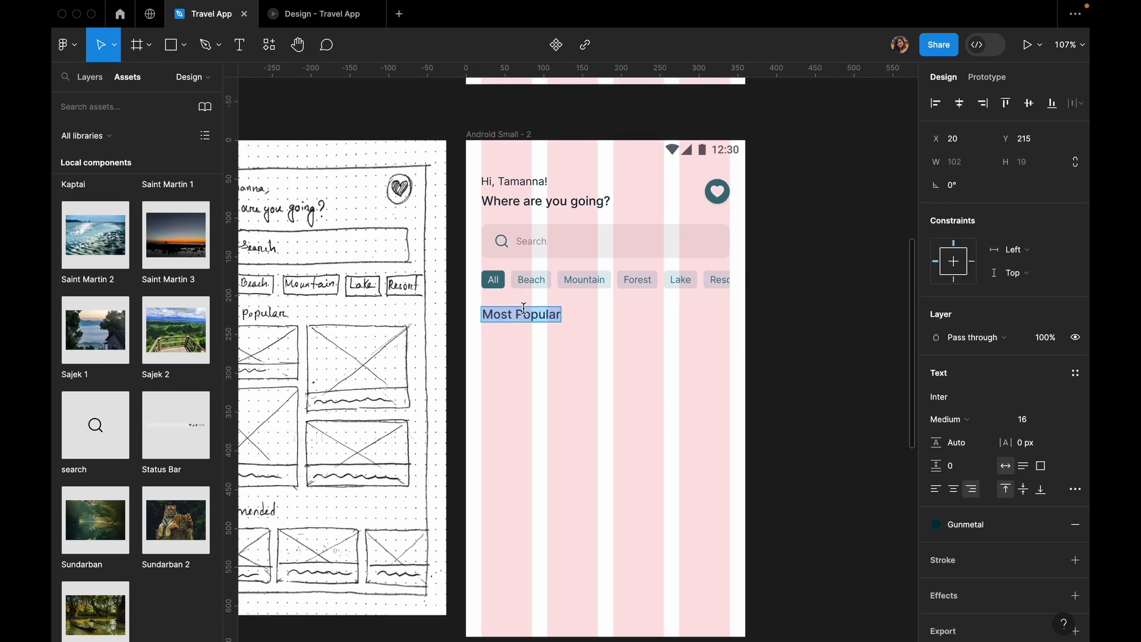
pyautogui.click(975, 524)
pyautogui.click(762, 570)
pyautogui.click(936, 524)
pyautogui.click(765, 591)
pyautogui.click(552, 361)
# Step: Copy the Search placeholder text beside the heading as the See All link
pyautogui.scroll(2, 551, 360)
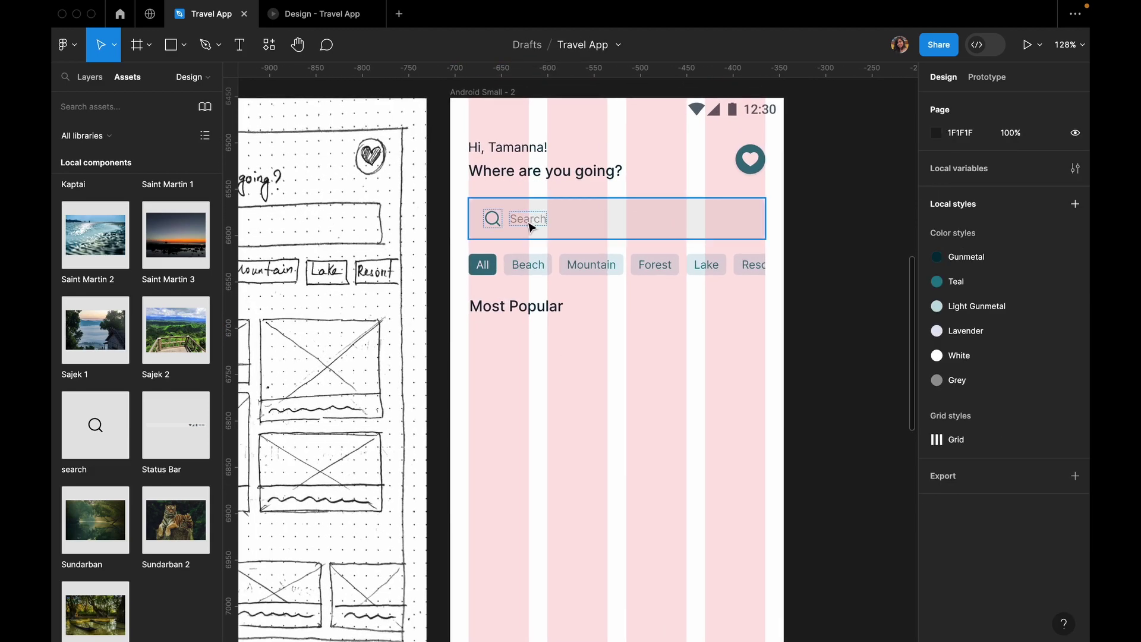
pyautogui.doubleClick(528, 218)
pyautogui.moveTo(528, 219)
pyautogui.mouseDown()
pyautogui.moveTo(536, 354)
pyautogui.moveTo(708, 318)
pyautogui.mouseUp()
pyautogui.write('See All')
pyautogui.scroll(5, 765, 316)
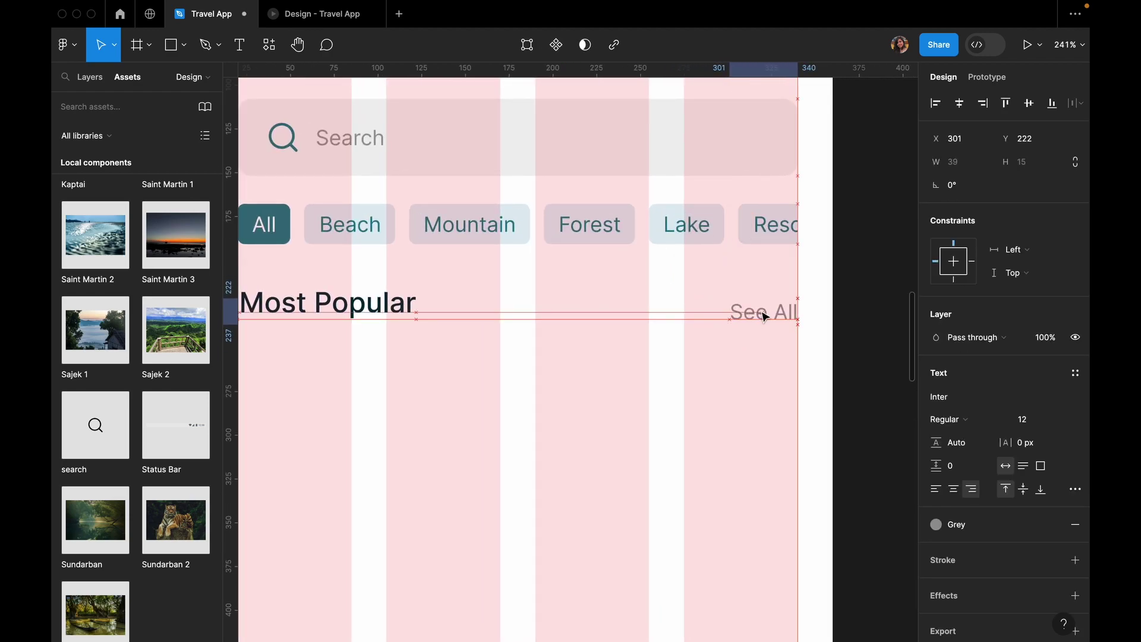
# Step: Put Most Popular and See All in one auto-layout row and colour See All Teal
pyautogui.keyDown('shift'); pyautogui.click(327, 303); pyautogui.keyUp('shift')
pyautogui.hotkey('shift', 'a')
pyautogui.click(764, 300)
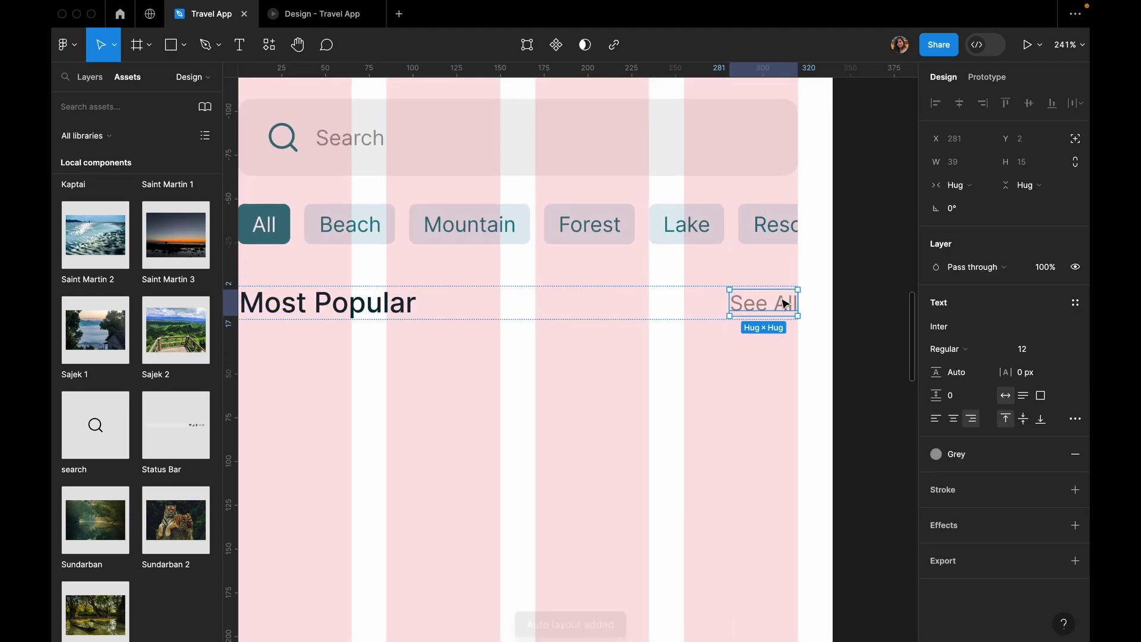
pyautogui.click(1052, 454)
pyautogui.click(792, 557)
pyautogui.press('Escape')
pyautogui.scroll(-5, 703, 470)
pyautogui.scroll(-1, 642, 425)
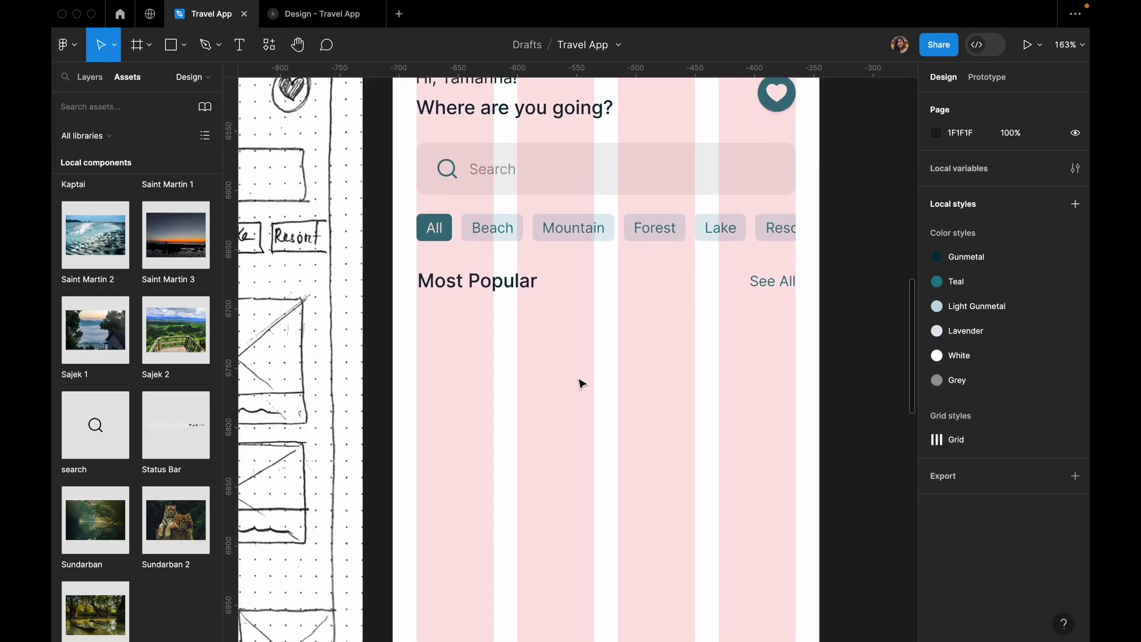
pyautogui.scroll(3, 541, 382)
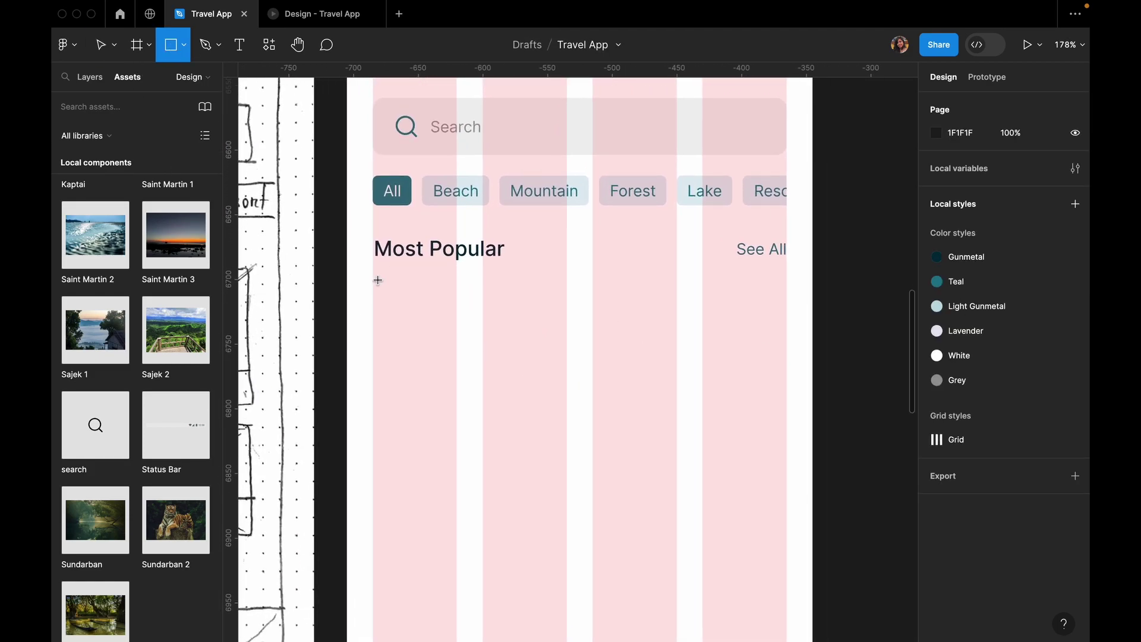
# Step: Draw a card placeholder below Most Popular and duplicate it just beneath
pyautogui.moveTo(374, 279); pyautogui.dragTo(566, 412)
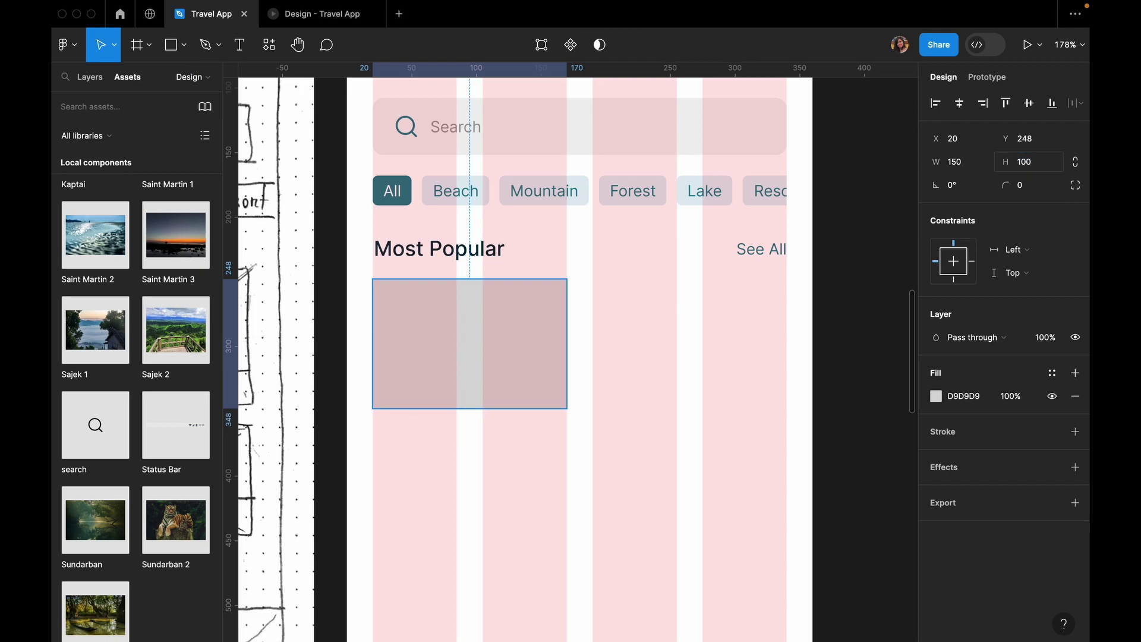
pyautogui.moveTo(491, 340); pyautogui.dragTo(497, 479)
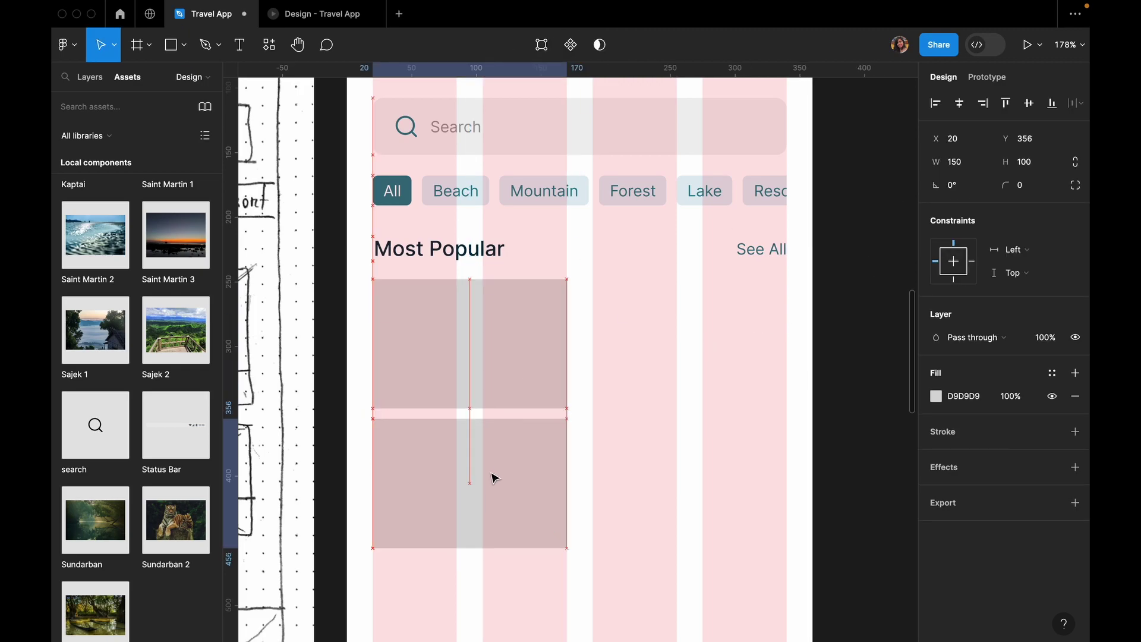
pyautogui.press('Down')
pyautogui.press('Down')
pyautogui.press('Down')
pyautogui.press('Escape')
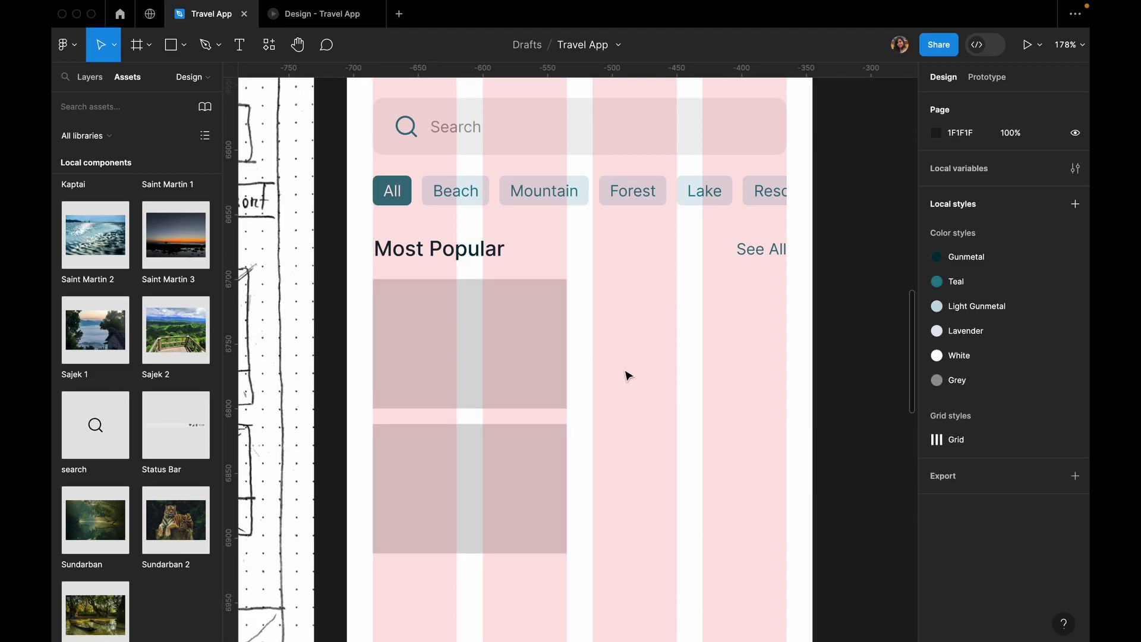
pyautogui.scroll(-5, 626, 375)
# Step: Detach the phone frame's column grid style and set the column gutter to 16
pyautogui.click(630, 365)
pyautogui.click(1052, 266)
pyautogui.click(936, 290)
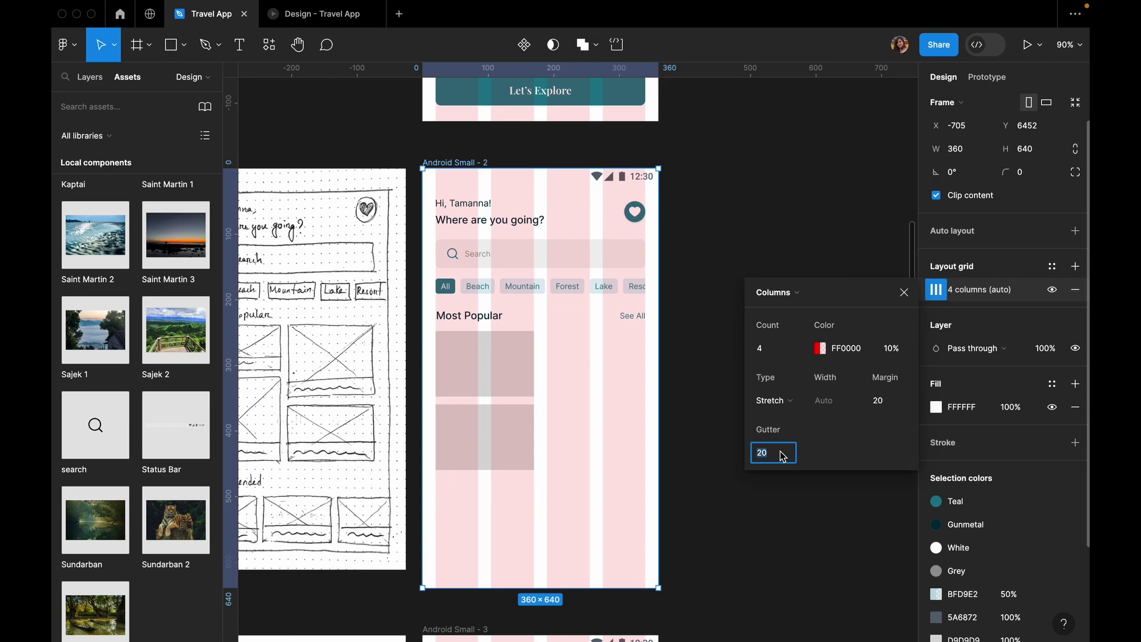
pyautogui.write('16')
pyautogui.press('Return')
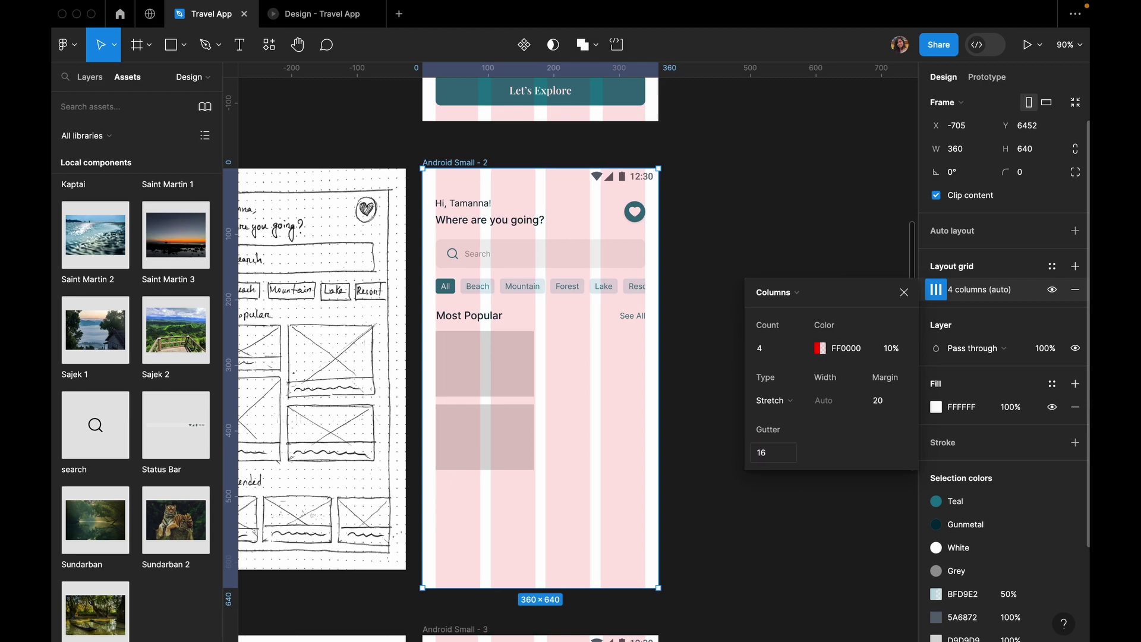
pyautogui.press('Escape')
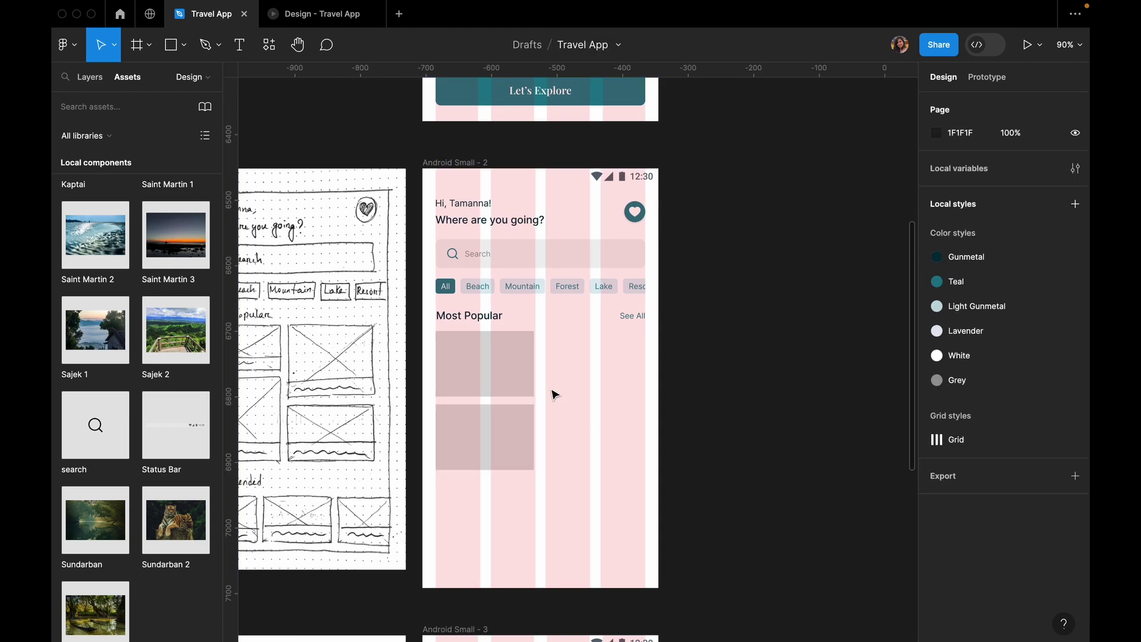
# Step: Stretch the first card to the column width and set the second card's height to 150
pyautogui.scroll(5, 538, 389)
pyautogui.click(492, 372)
pyautogui.moveTo(553, 348); pyautogui.dragTo(554, 347)
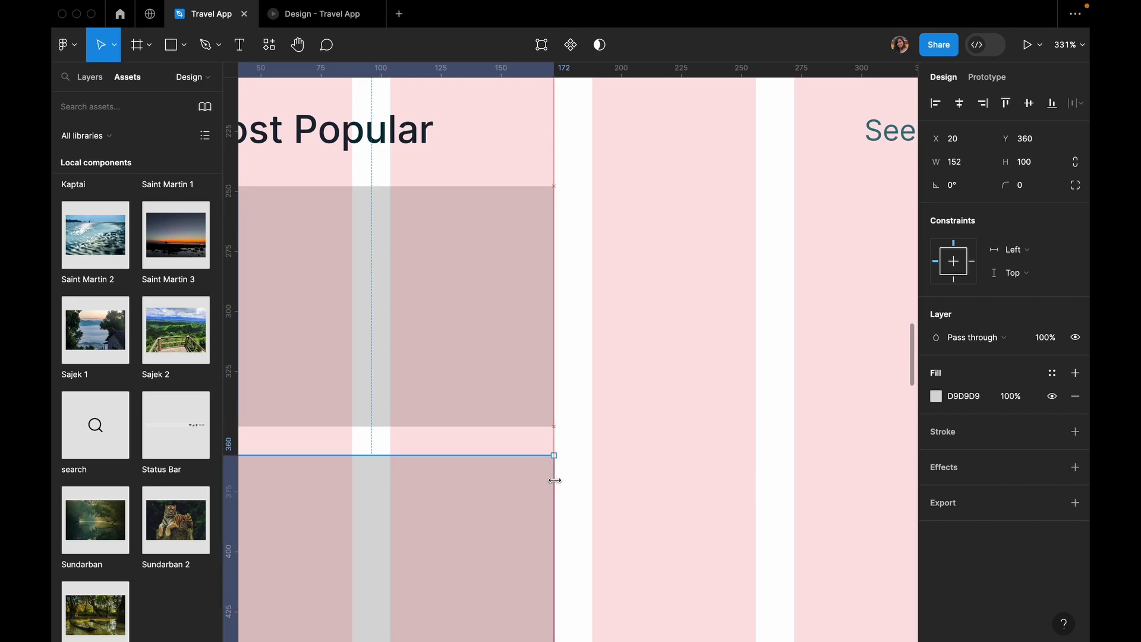
pyautogui.scroll(-3, 553, 476)
pyautogui.click(450, 506)
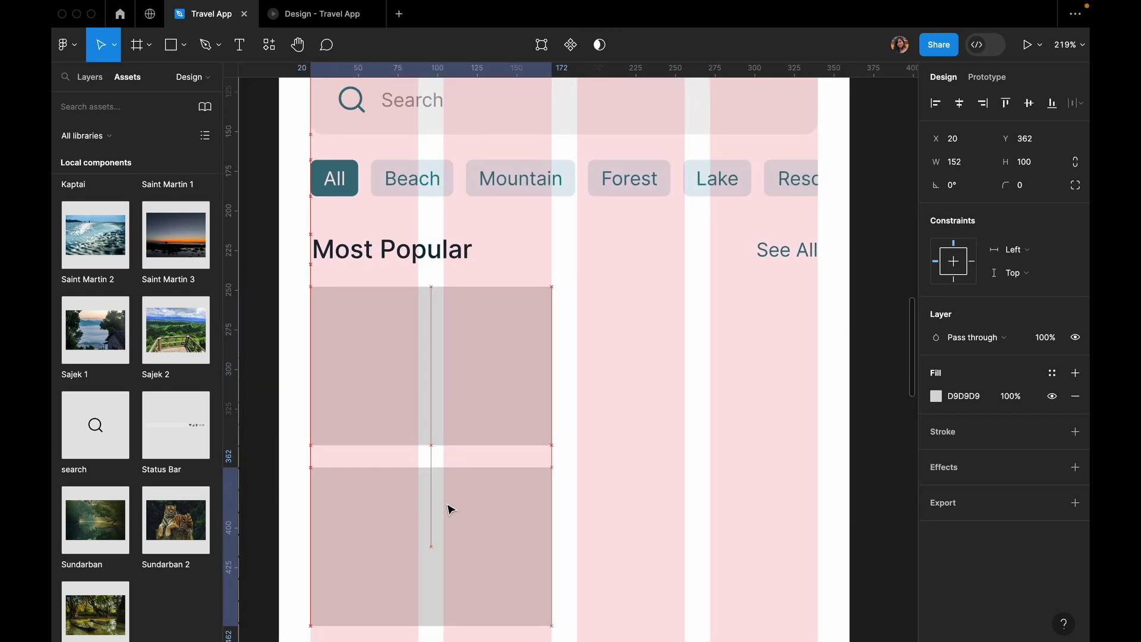
pyautogui.scroll(-3, 526, 512)
pyautogui.click(548, 497)
pyautogui.scroll(-2, 547, 496)
pyautogui.click(489, 423)
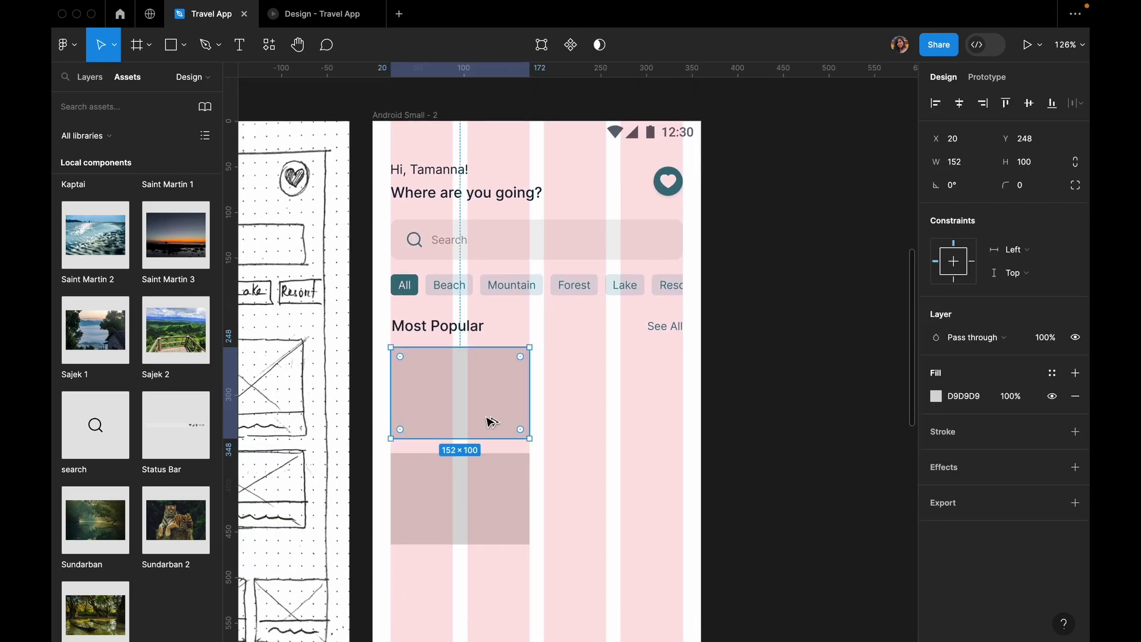
pyautogui.click(490, 476)
pyautogui.write('50')
pyautogui.press('Return')
# Step: Copy both cards into the right column to make a two-column grid
pyautogui.click(874, 336)
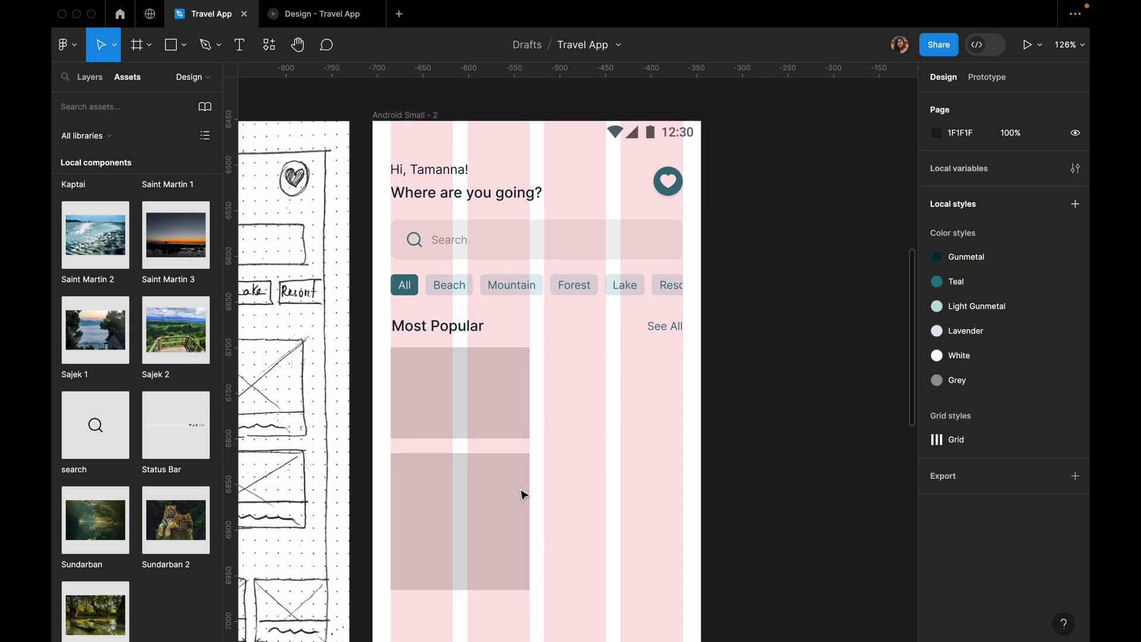
pyautogui.click(522, 492)
pyautogui.keyDown('shift'); pyautogui.click(477, 415); pyautogui.keyUp('shift')
pyautogui.moveTo(477, 416)
pyautogui.mouseDown()
pyautogui.moveTo(644, 422)
pyautogui.moveTo(631, 423)
pyautogui.mouseUp()
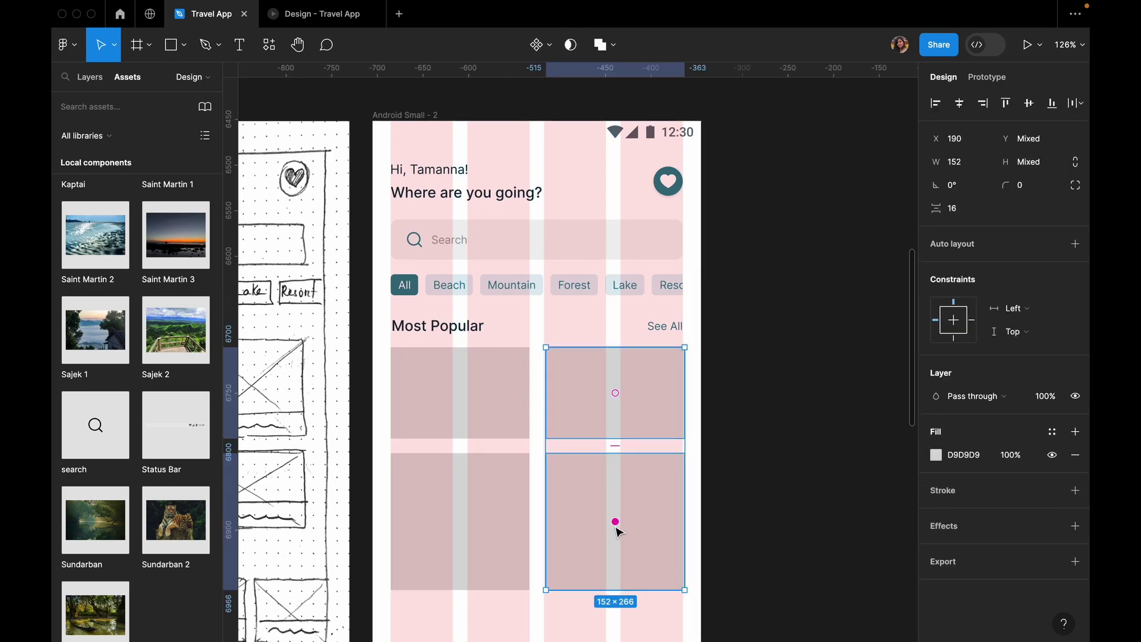
pyautogui.scroll(3, 618, 531)
# Step: Round the corners of all four card placeholders to 8
pyautogui.click(527, 333)
pyautogui.keyDown('shift'); pyautogui.click(452, 512); pyautogui.keyUp('shift')
pyautogui.keyDown('shift'); pyautogui.click(660, 327); pyautogui.keyUp('shift')
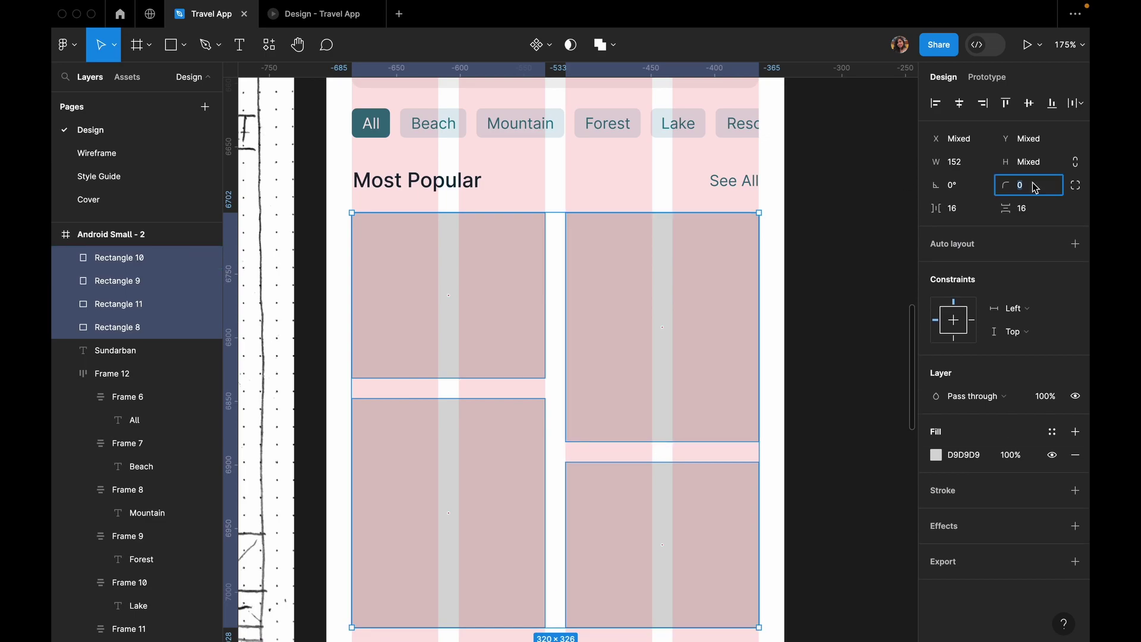
pyautogui.write('8')
pyautogui.press('Return')
pyautogui.click(848, 298)
# Step: Copy a photo as an image and paste it into the bottom-left waterfall card
pyautogui.click(532, 313)
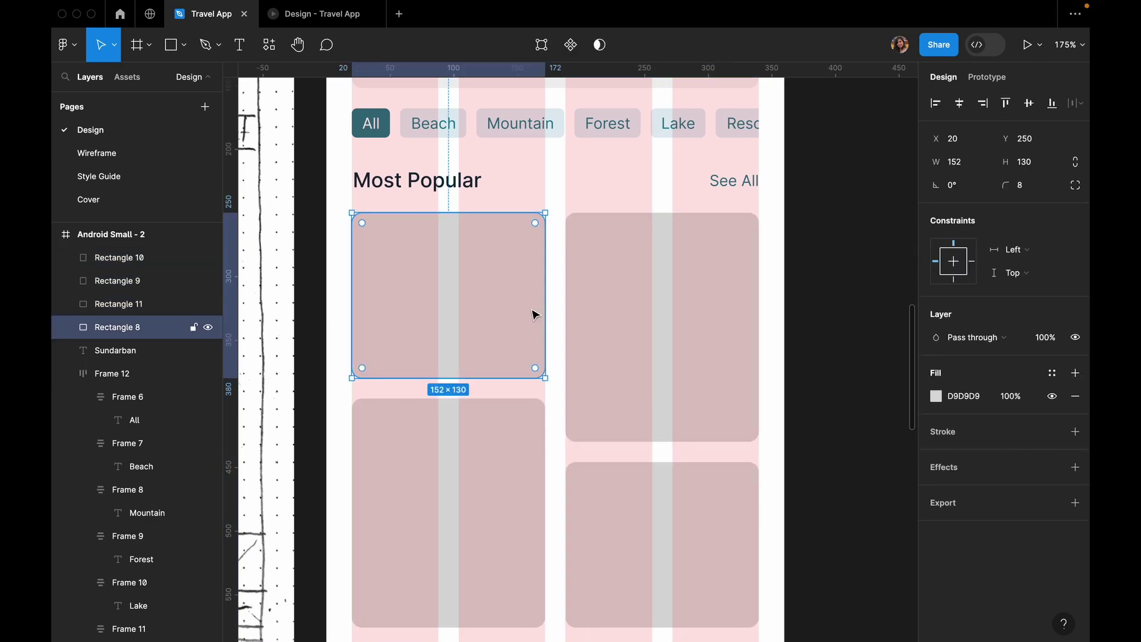
pyautogui.hotkey('ctrl', 'shift', 'c')
pyautogui.click(98, 156)
pyautogui.click(90, 130)
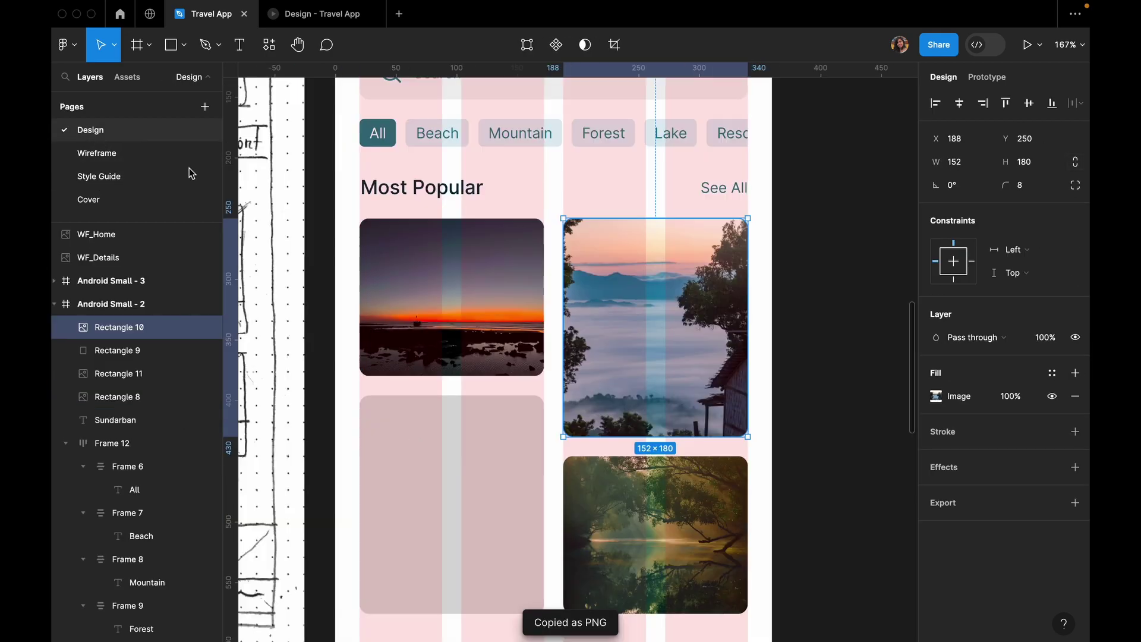
pyautogui.click(432, 476)
pyautogui.hotkey('ctrl', 'v')
pyautogui.click(782, 459)
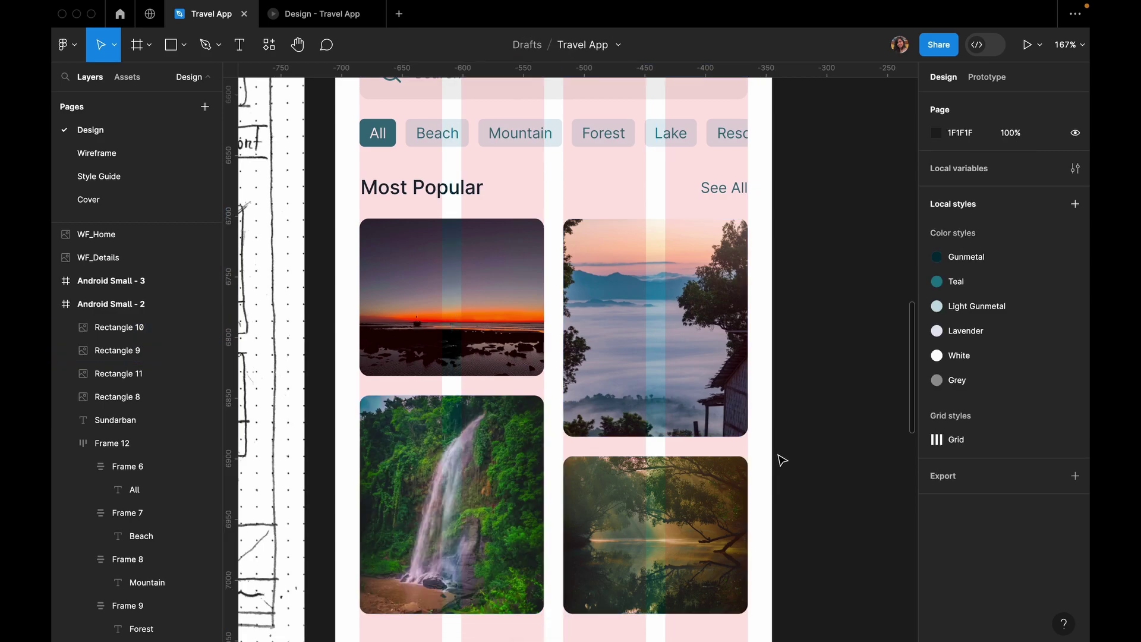
# Step: Place a copy of the sunset photo on the canvas beside the phone
pyautogui.click(505, 351)
pyautogui.scroll(-3, 505, 351)
pyautogui.moveTo(487, 333); pyautogui.dragTo(758, 333)
# Step: Draw a rectangle beside the sunset photo with a dark teal 022B3A linear gradient fill
pyautogui.click(818, 348)
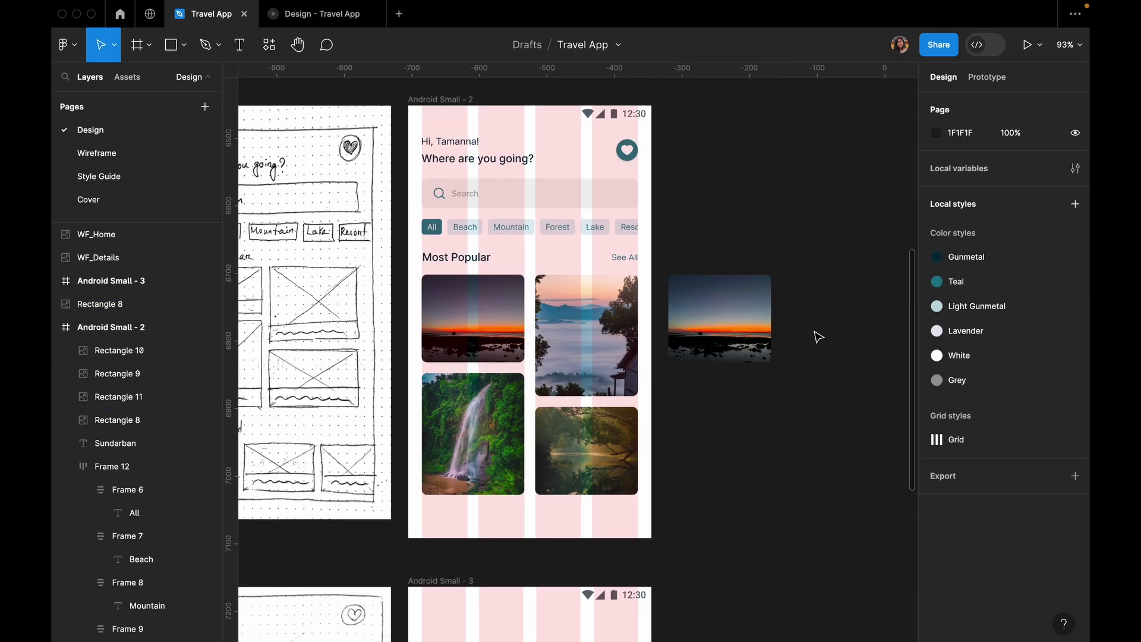
pyautogui.scroll(5, 819, 337)
pyautogui.moveTo(718, 205)
pyautogui.mouseDown()
pyautogui.moveTo(889, 420)
pyautogui.moveTo(872, 423)
pyautogui.mouseUp()
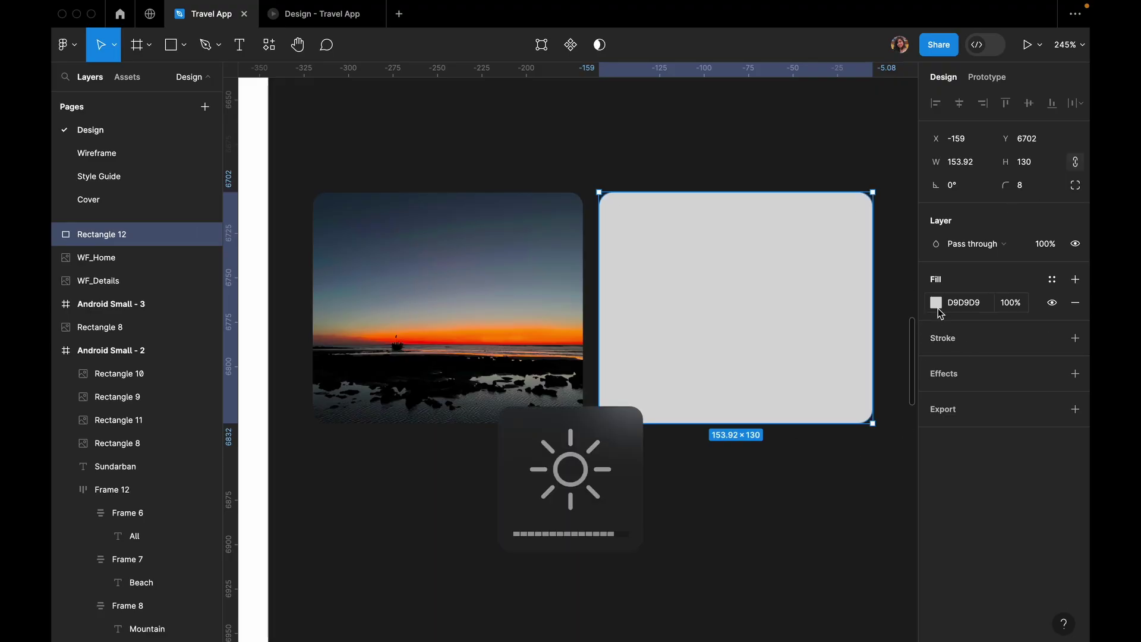
pyautogui.click(936, 303)
pyautogui.click(776, 262)
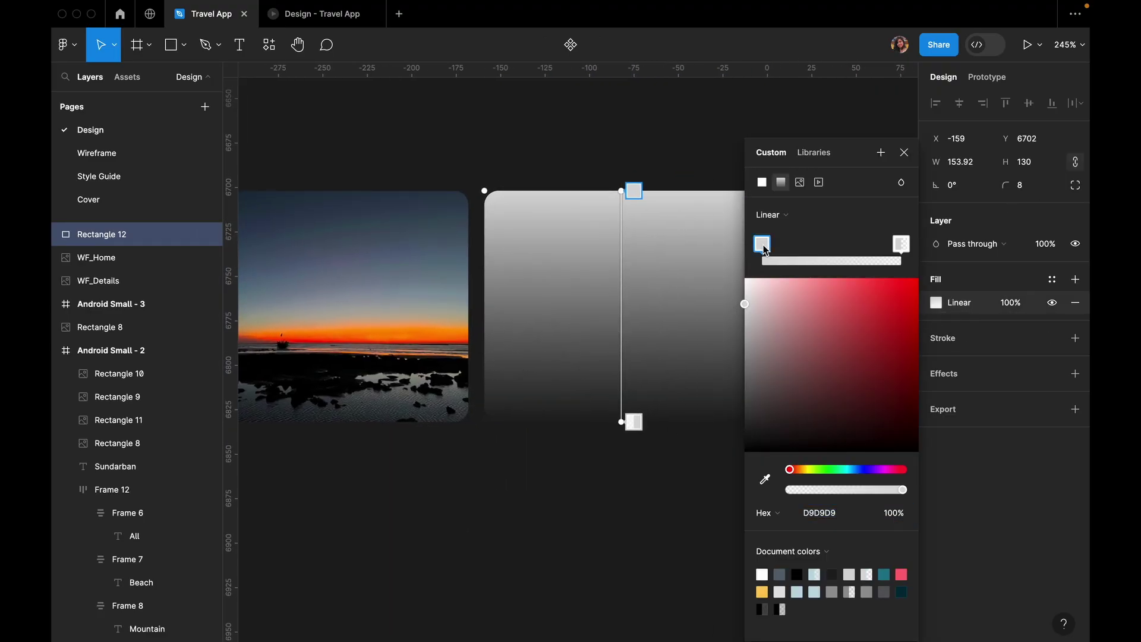
pyautogui.moveTo(762, 244); pyautogui.dragTo(863, 244)
pyautogui.click(766, 479)
pyautogui.click(901, 592)
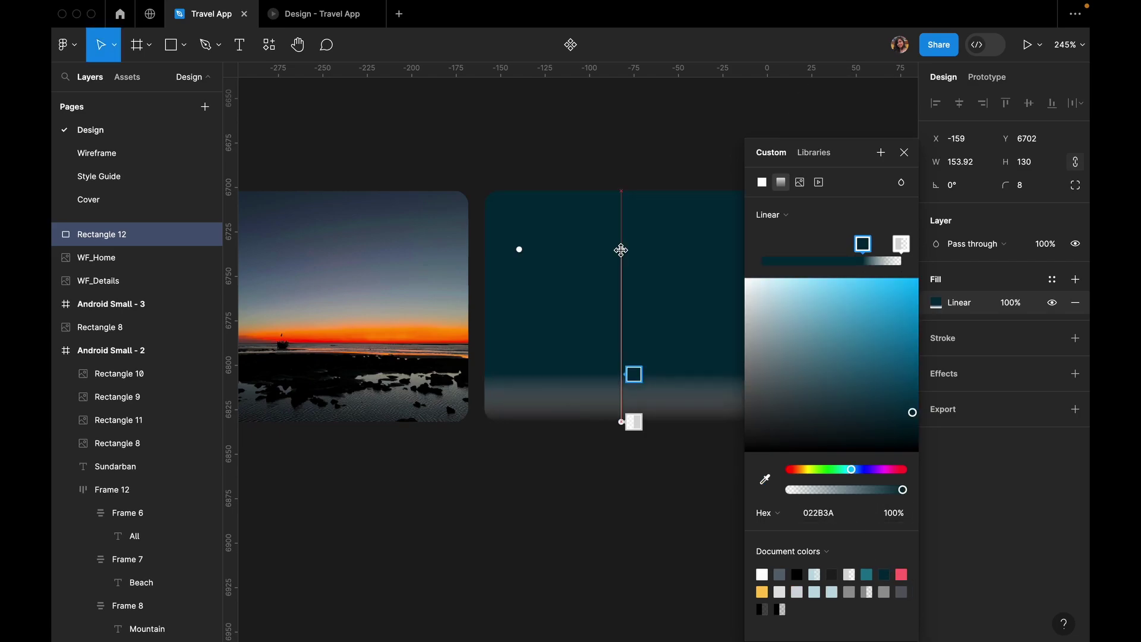
# Step: Fade the gradient to 0% opacity at the top and lay it over the sunset photo
pyautogui.moveTo(621, 250); pyautogui.dragTo(618, 349)
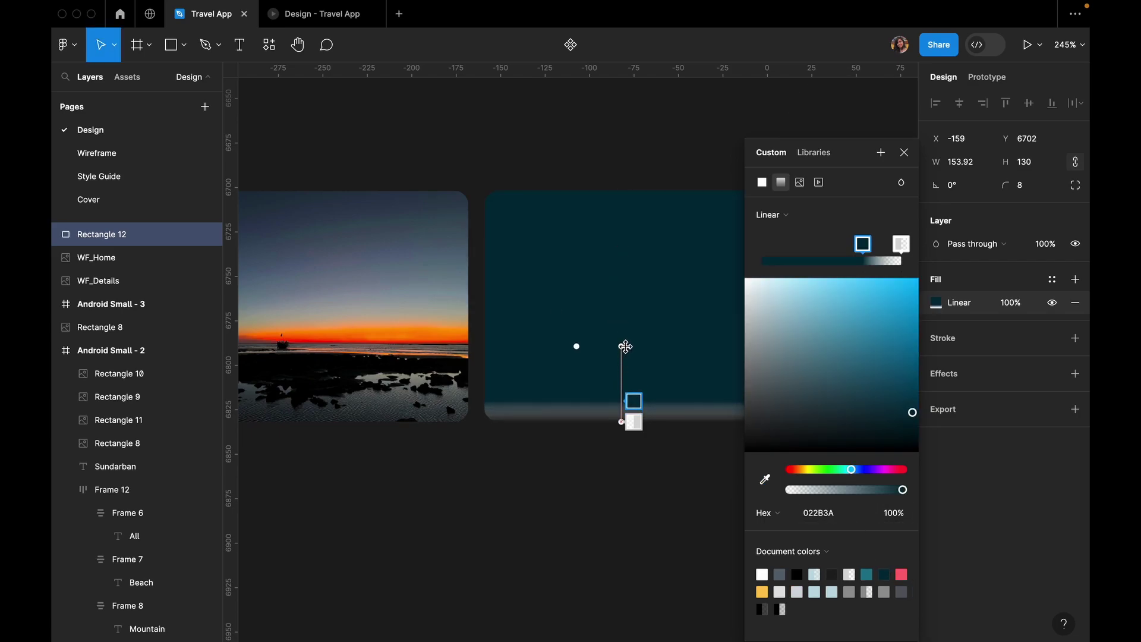
pyautogui.click(893, 512)
pyautogui.write('0')
pyautogui.press('Return')
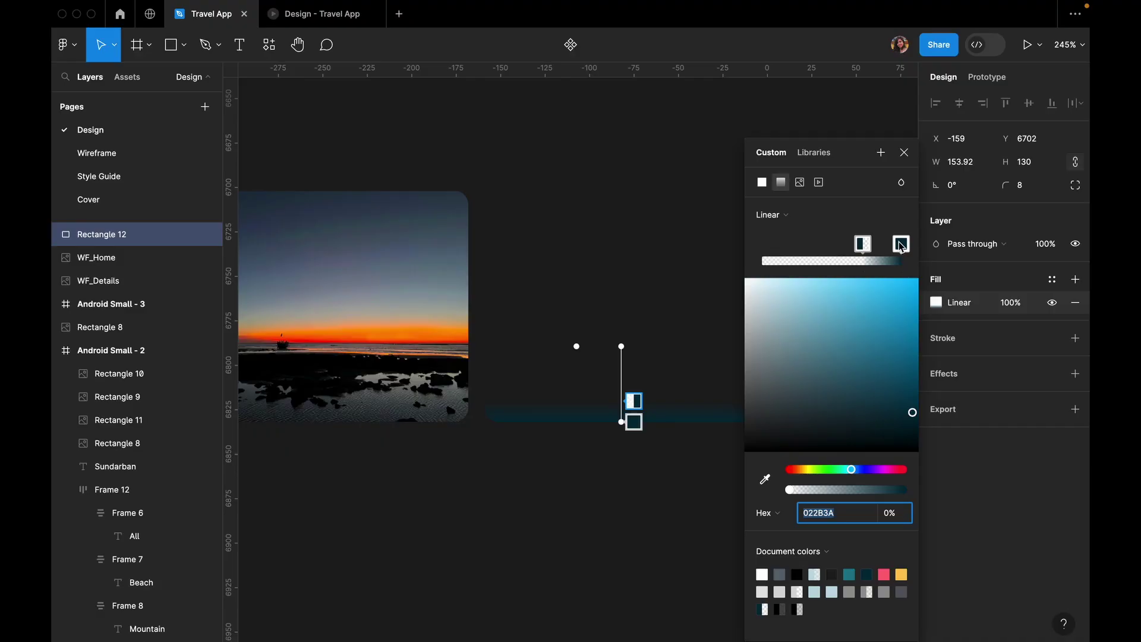
pyautogui.moveTo(628, 400); pyautogui.dragTo(626, 317)
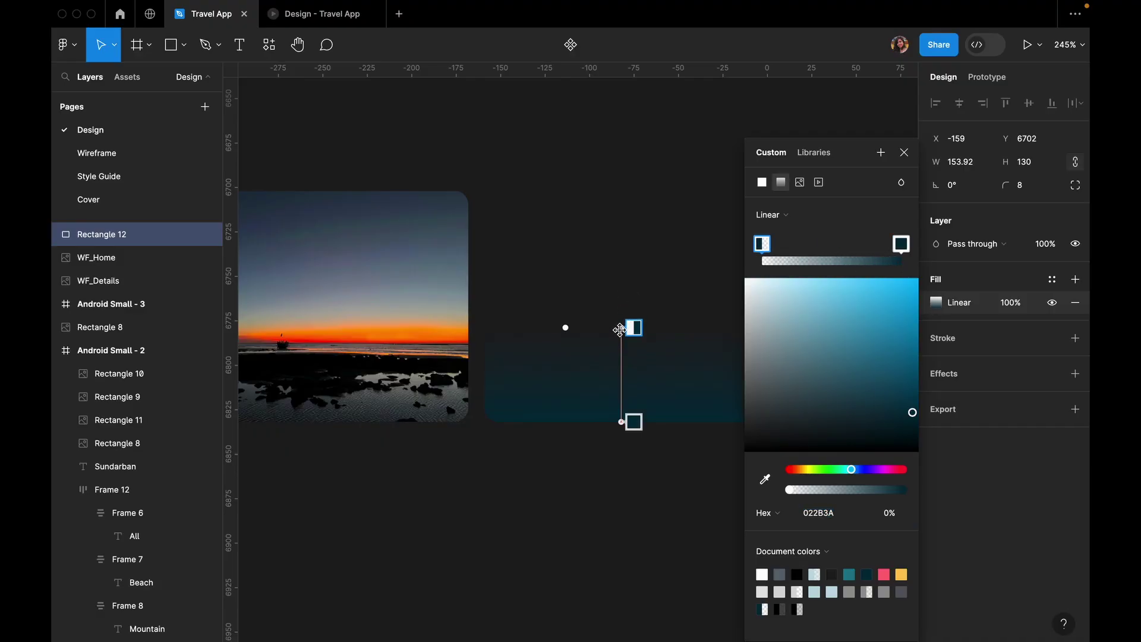
pyautogui.press('Escape')
pyautogui.click(557, 474)
pyautogui.keyDown('ctrl'); pyautogui.scroll(-3, 595, 446); pyautogui.keyUp('ctrl')
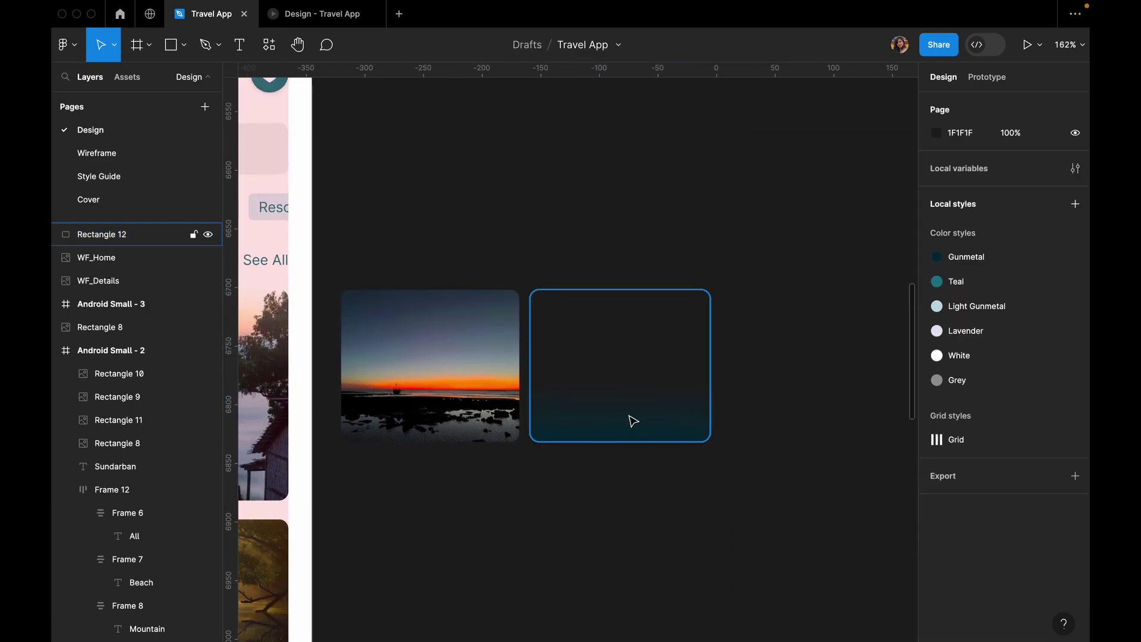
pyautogui.moveTo(631, 420); pyautogui.dragTo(441, 424)
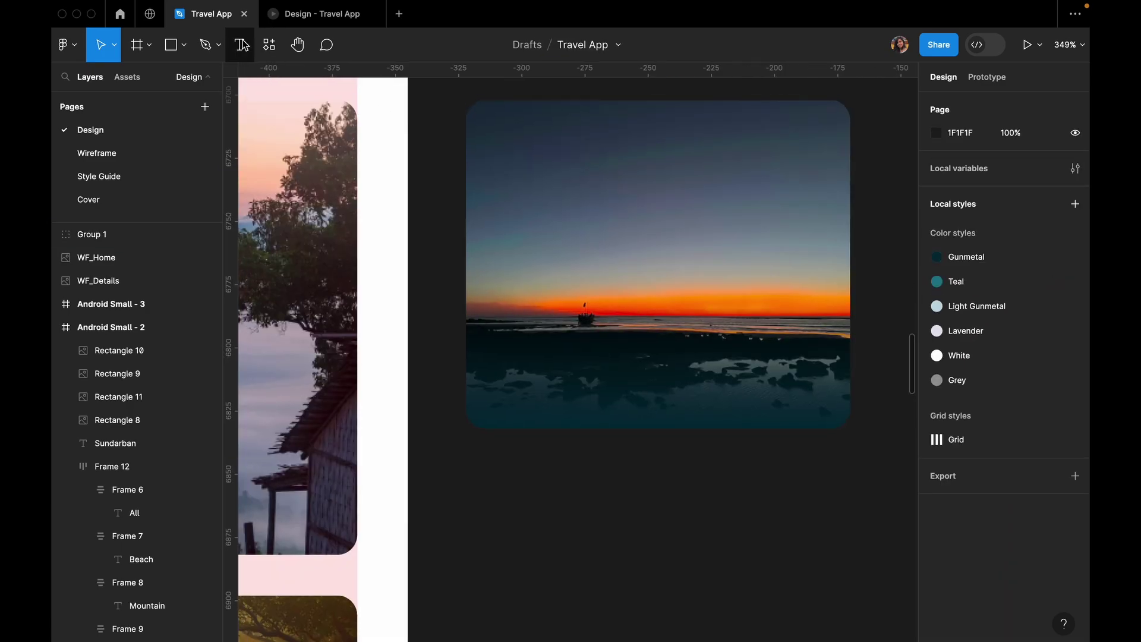
# Step: Add a 'Saint Martin' title on the lower part of the sunset photo
pyautogui.click(510, 372)
pyautogui.write('Saint Ma')
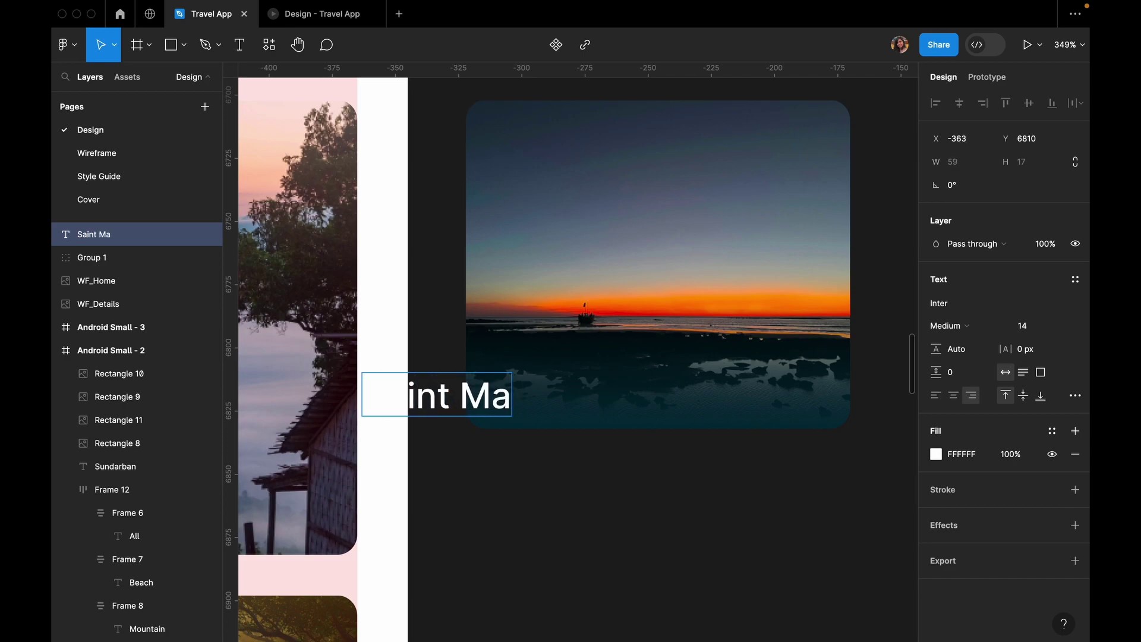
pyautogui.write('rtin')
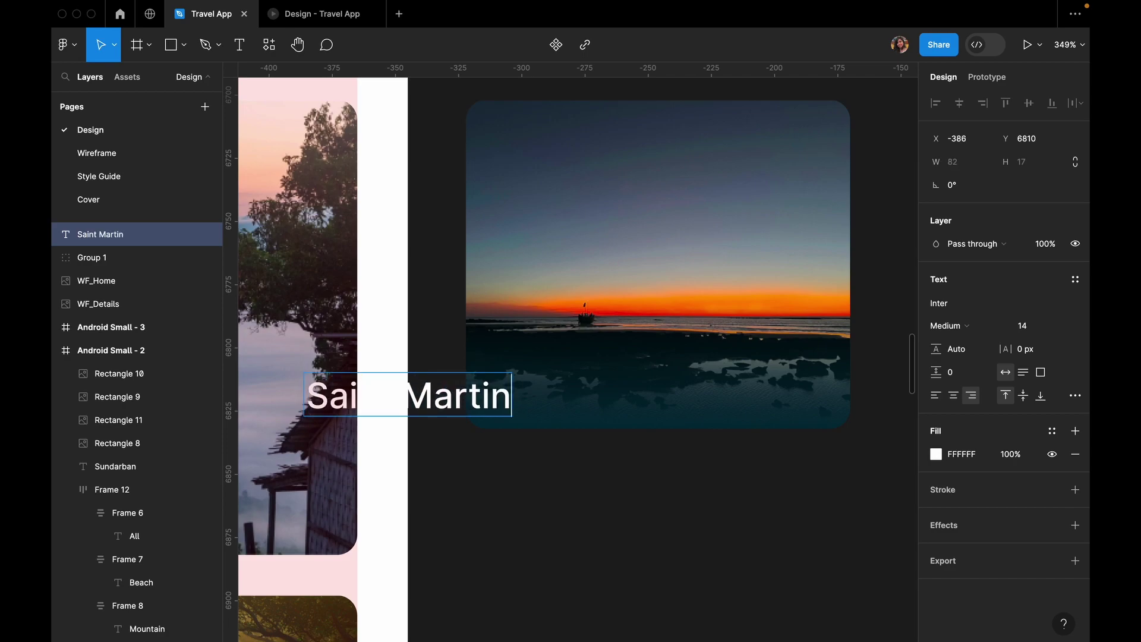
pyautogui.press('Escape')
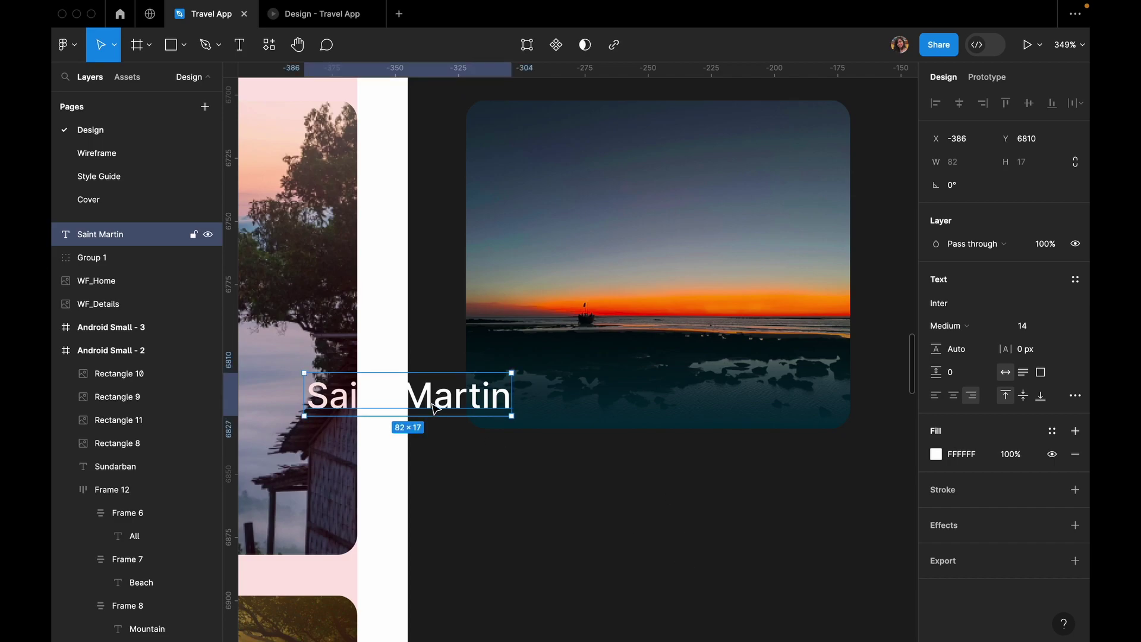
pyautogui.moveTo(410, 395); pyautogui.dragTo(608, 378)
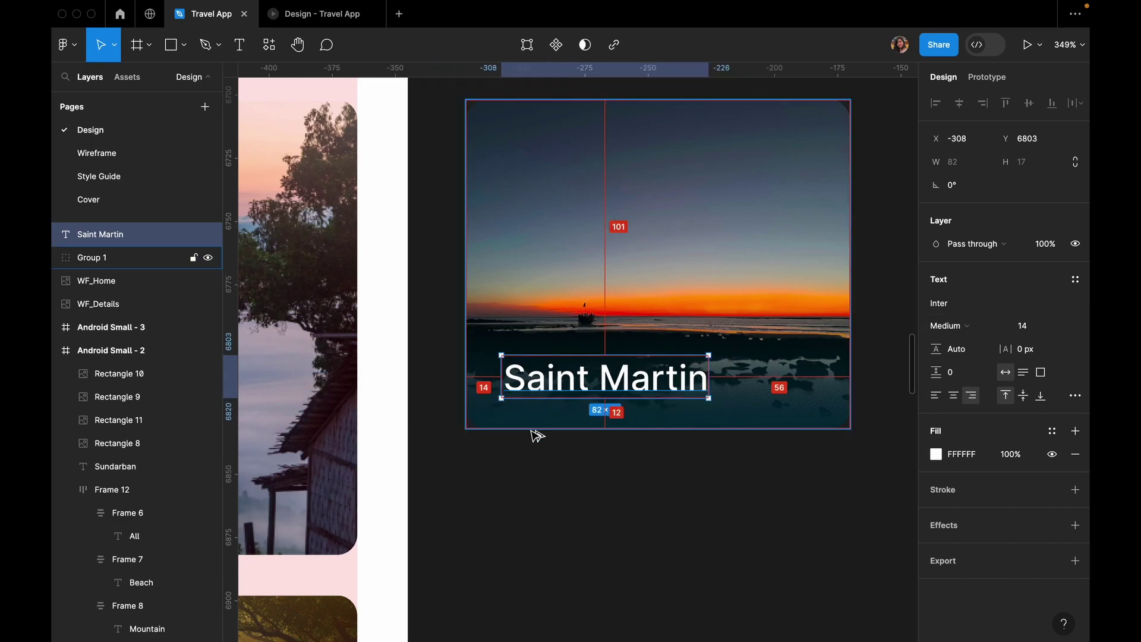
pyautogui.press('Up')
pyautogui.press('Up')
pyautogui.press('Up')
pyautogui.press('Right')
pyautogui.press('Right')
pyautogui.press('Right')
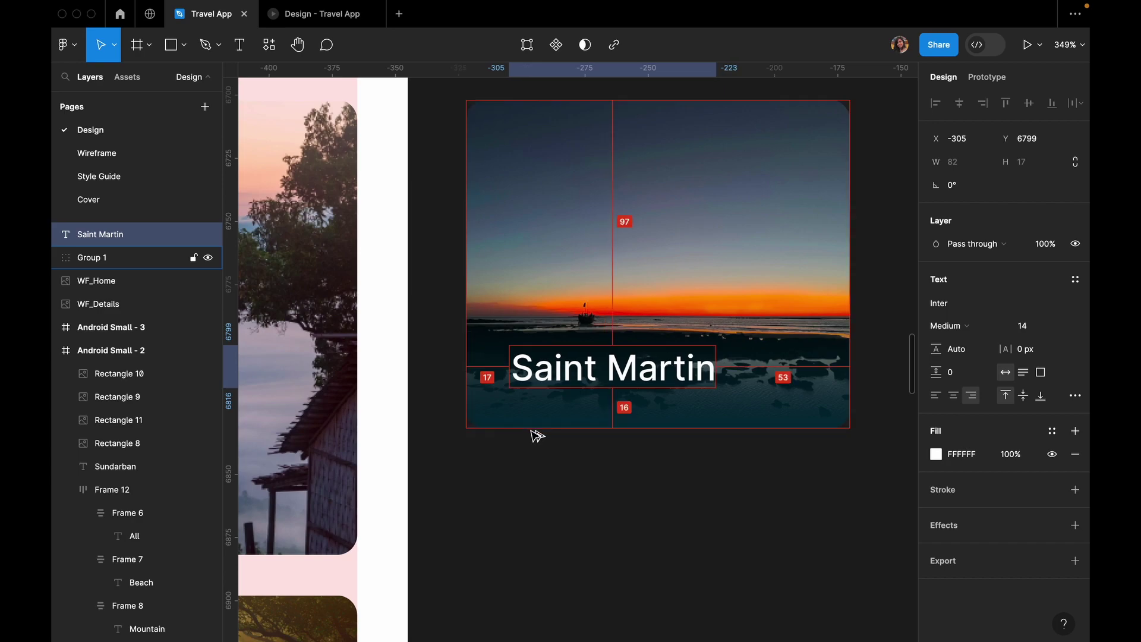
pyautogui.click(587, 473)
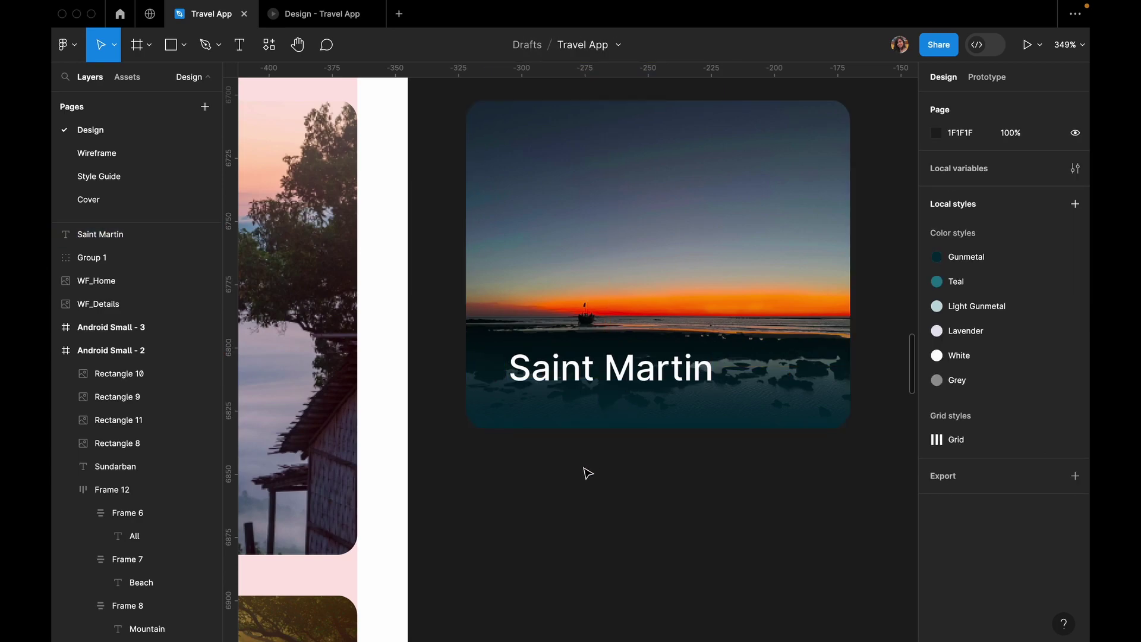
# Step: Wrap photo and title in an auto-layout frame and delete the original sunset card from the phone
pyautogui.scroll(-5, 587, 474)
pyautogui.click(654, 386)
pyautogui.scroll(3, 724, 394)
pyautogui.keyDown('shift'); pyautogui.click(594, 436); pyautogui.keyUp('shift')
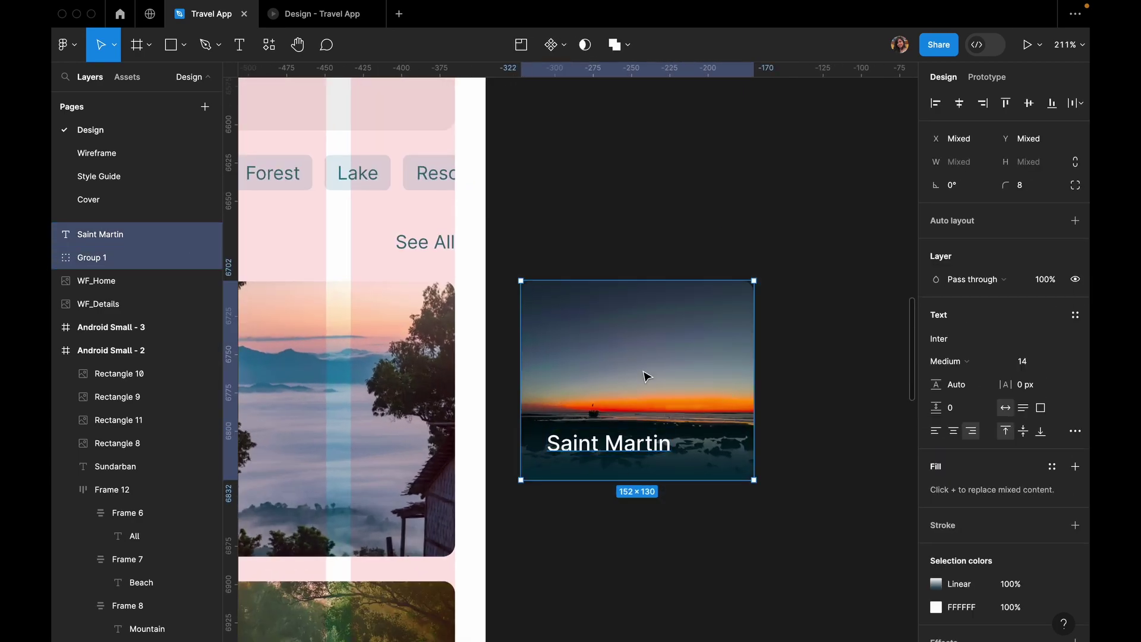
pyautogui.hotkey('shift', 'a')
pyautogui.scroll(-5, 717, 461)
pyautogui.click(446, 416)
pyautogui.hotkey('ctrl', 'x')
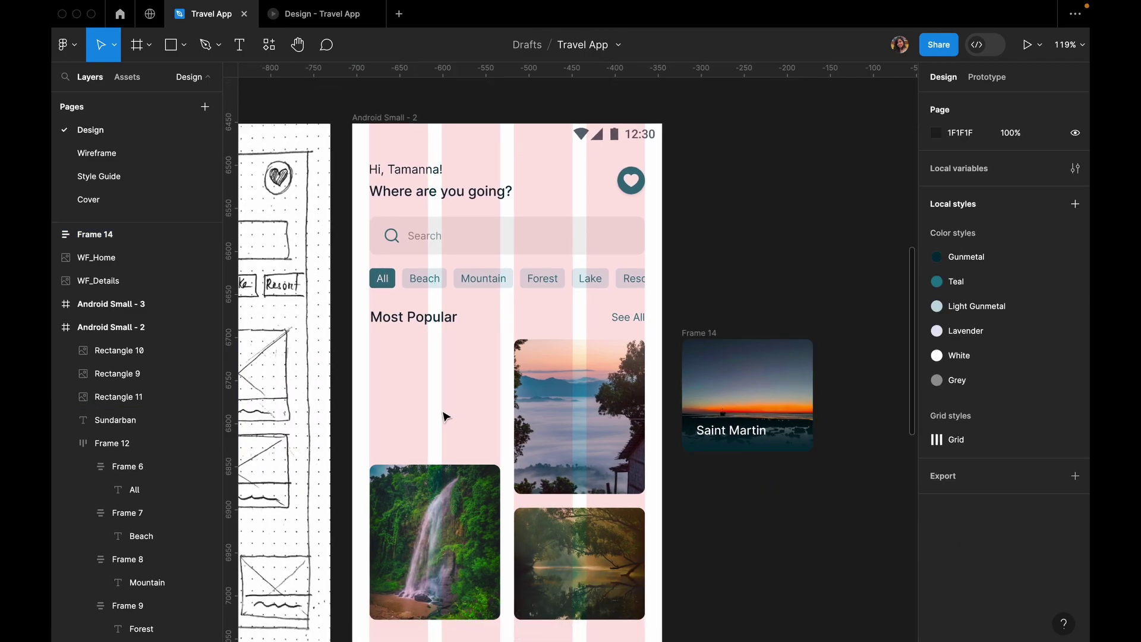
# Step: Move the Saint Martin card into the first Most Popular slot
pyautogui.click(739, 407)
pyautogui.hotkey('ctrl', 'v')
pyautogui.click(936, 396)
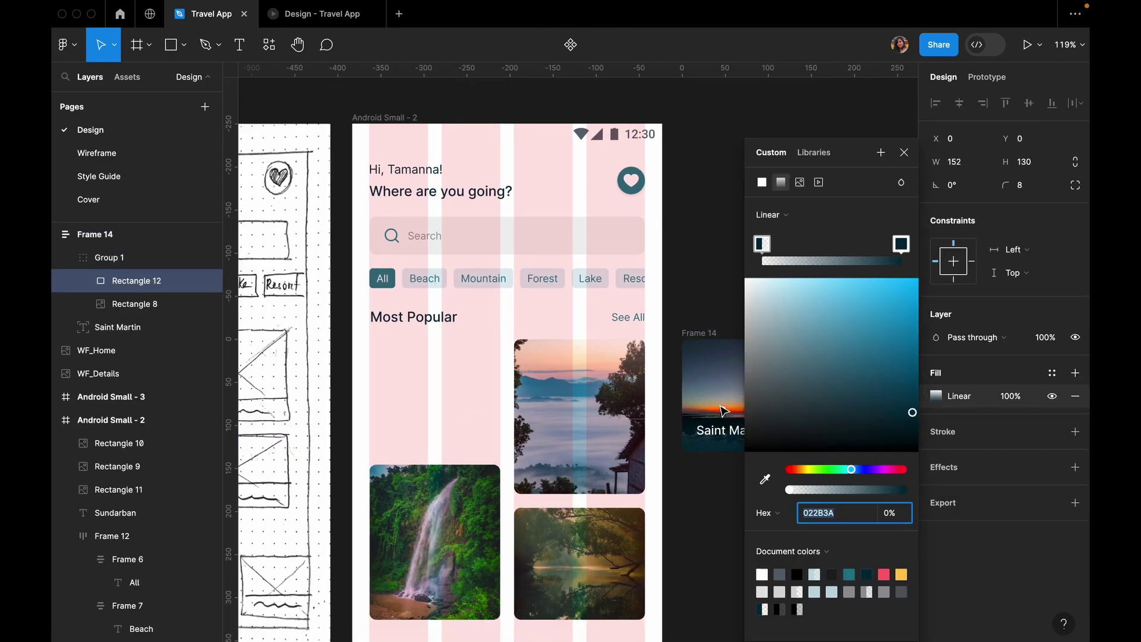
pyautogui.click(833, 428)
pyautogui.scroll(-1, 797, 428)
pyautogui.moveTo(737, 404)
pyautogui.mouseDown()
pyautogui.moveTo(498, 384)
pyautogui.moveTo(484, 438)
pyautogui.moveTo(639, 489)
pyautogui.mouseUp()
# Step: Group the dark gradient overlay with the mountain photo and copy the Saint Martin title onto it
pyautogui.doubleClick(484, 438)
pyautogui.keyDown('ctrl'); pyautogui.scroll(3, 486, 440); pyautogui.keyUp('ctrl')
pyautogui.keyDown('ctrl'); pyautogui.scroll(3, 639, 489); pyautogui.keyUp('ctrl')
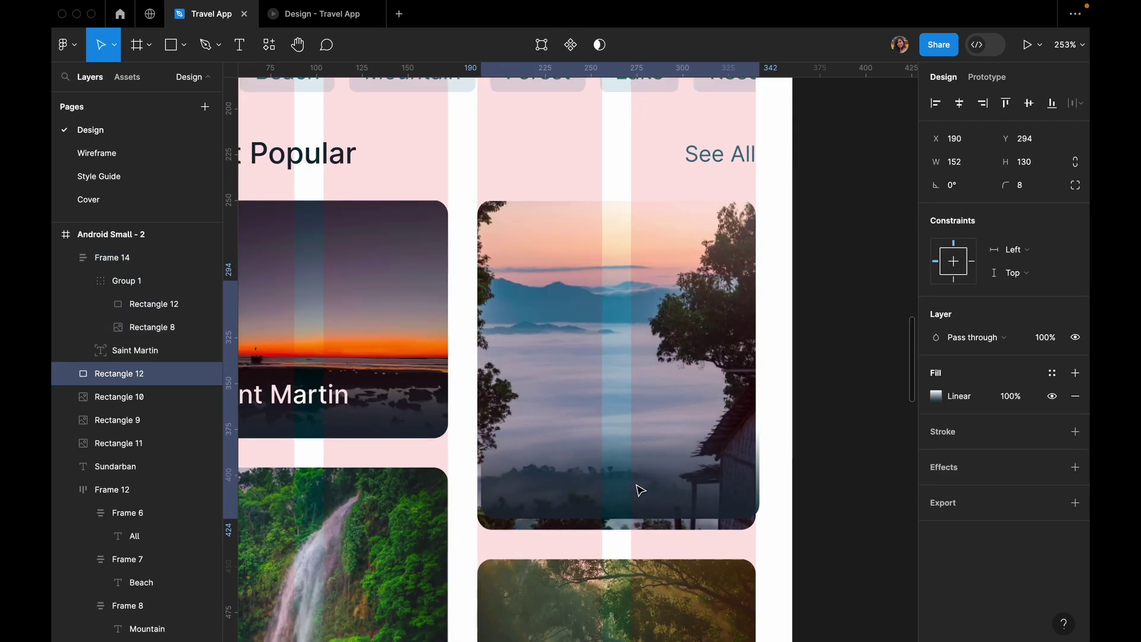
pyautogui.keyDown('shift'); pyautogui.click(637, 500); pyautogui.keyUp('shift')
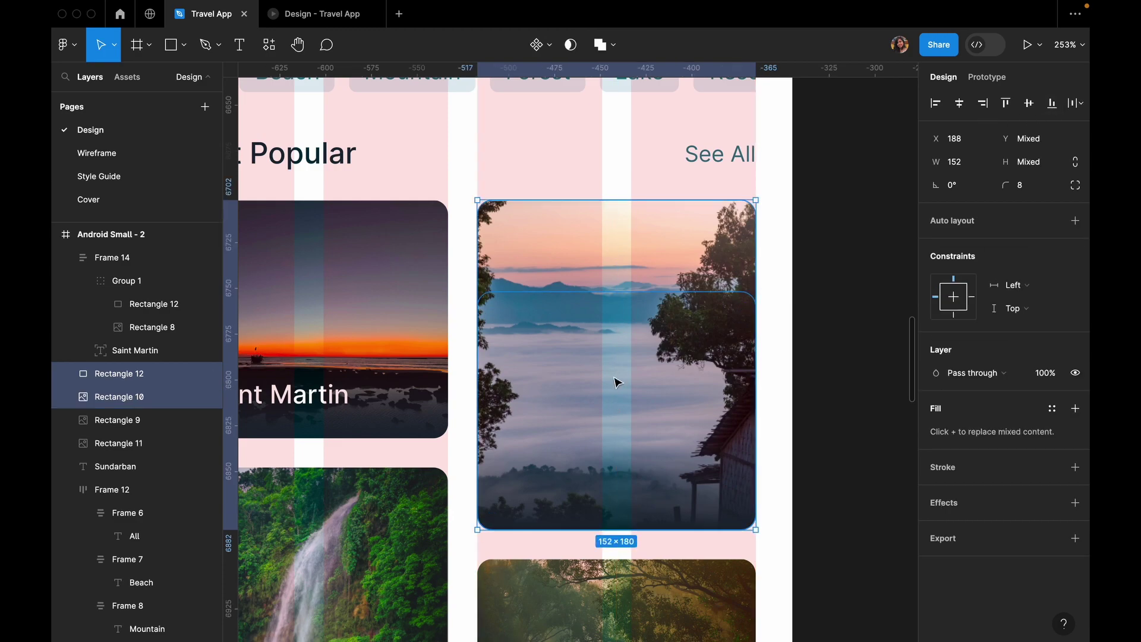
pyautogui.hotkey('ctrl', 'g')
pyautogui.keyDown('ctrl'); pyautogui.click(327, 362); pyautogui.keyUp('ctrl')
pyautogui.moveTo(327, 362); pyautogui.dragTo(586, 362)
pyautogui.scroll(2, 593, 486)
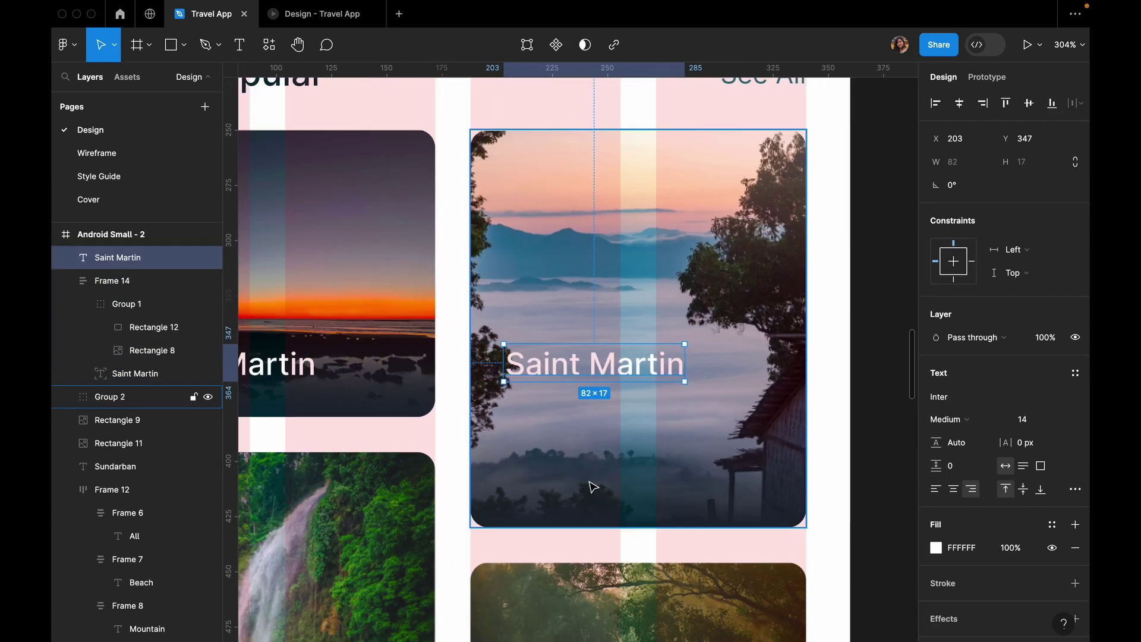
# Step: Set the mountain overlay's dark gradient stop to 20% opacity and move its title near the bottom
pyautogui.keyDown('ctrl'); pyautogui.click(593, 486); pyautogui.keyUp('ctrl')
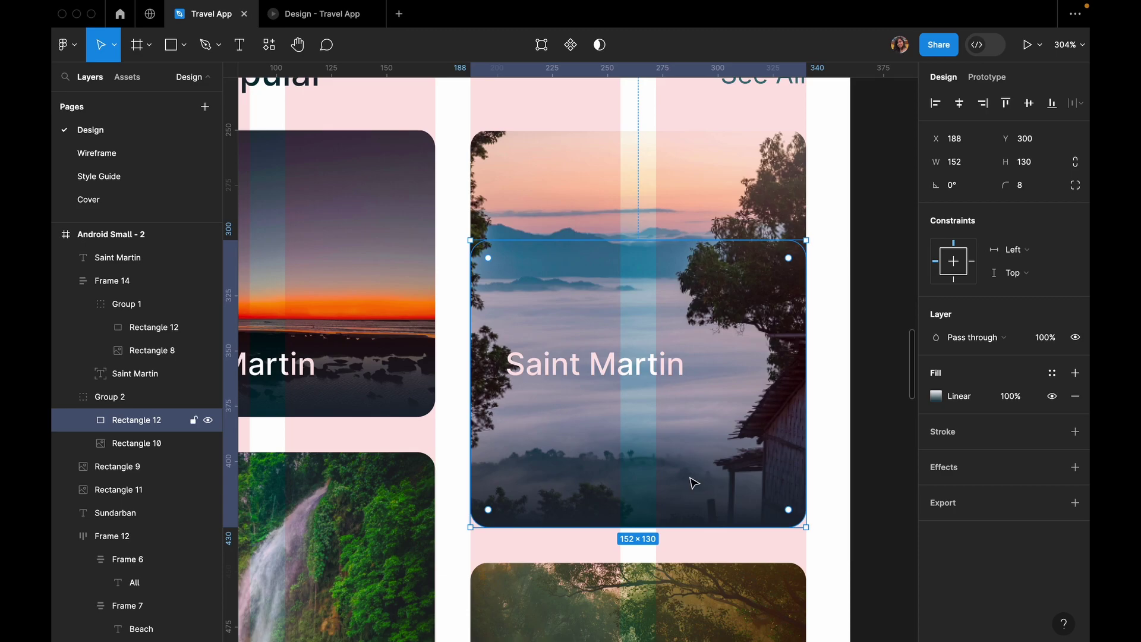
pyautogui.click(937, 399)
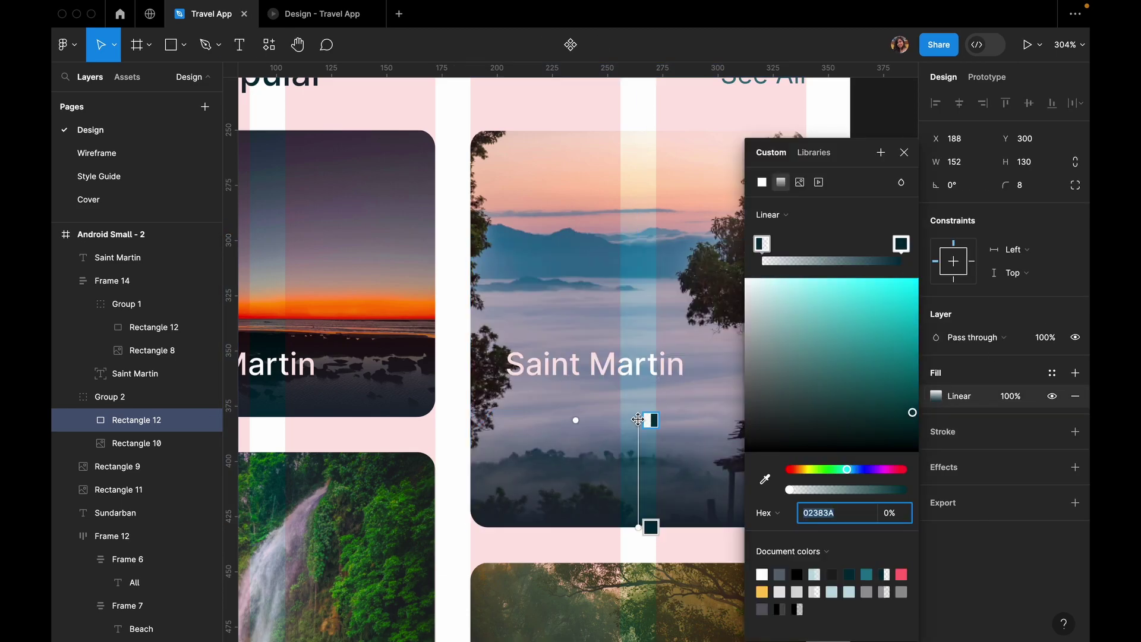
pyautogui.moveTo(638, 419); pyautogui.dragTo(627, 403)
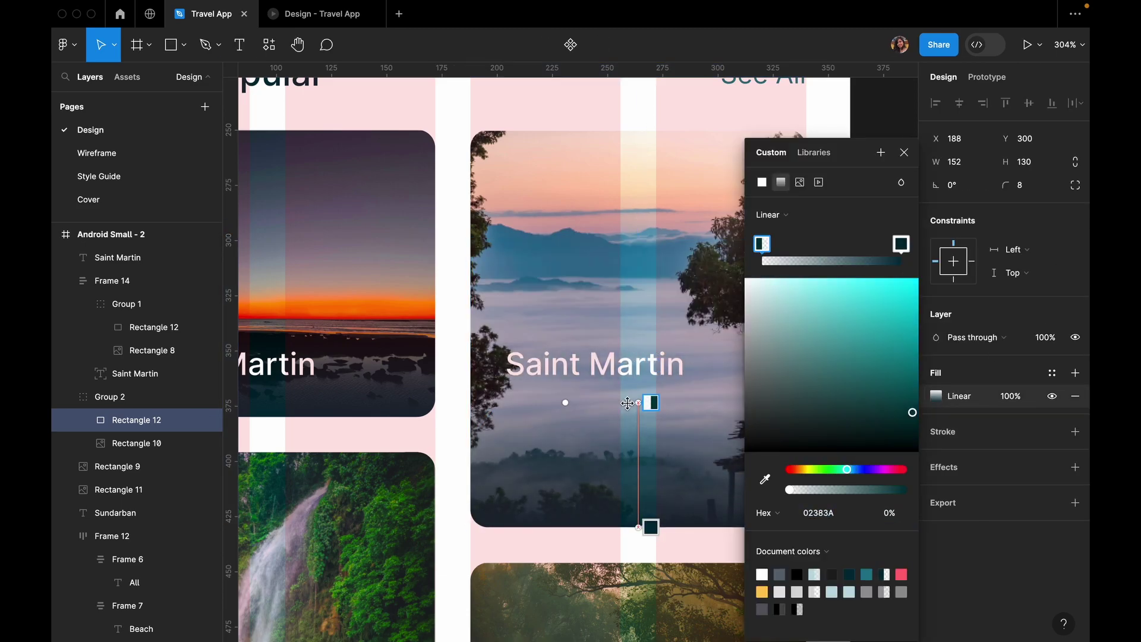
pyautogui.moveTo(901, 244); pyautogui.dragTo(892, 245)
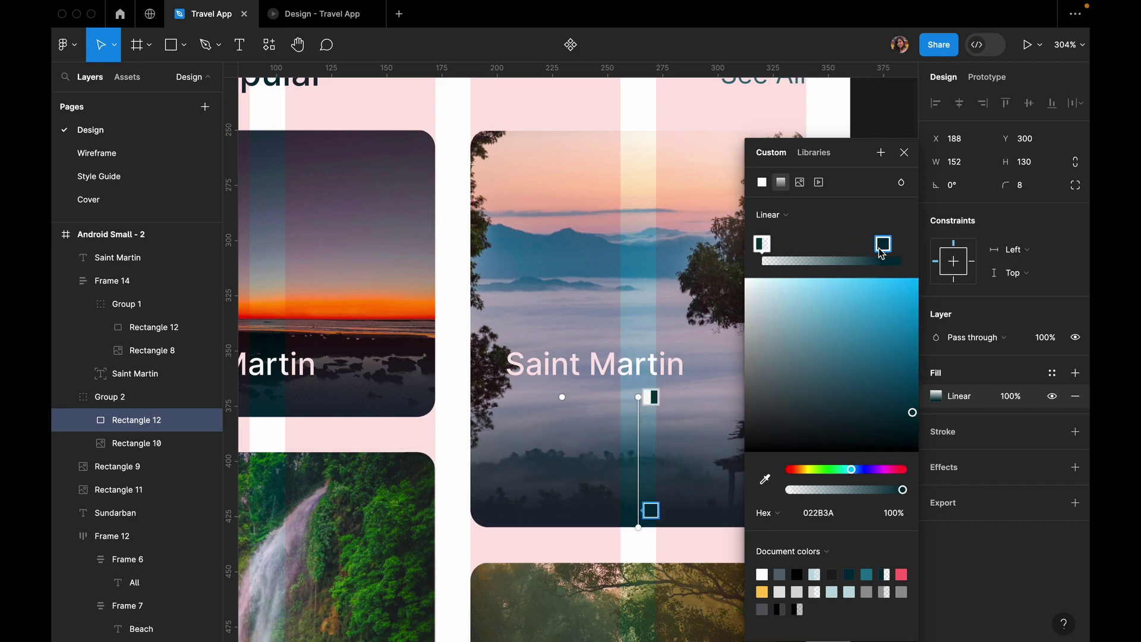
pyautogui.moveTo(882, 252); pyautogui.dragTo(875, 253)
pyautogui.write('0')
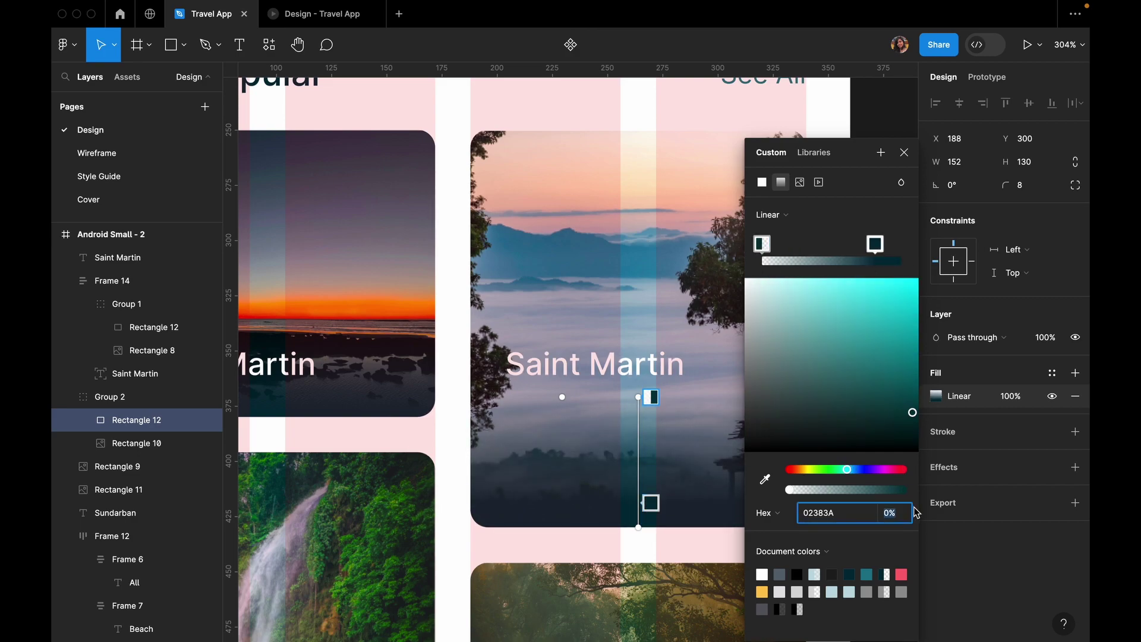
pyautogui.write('20')
pyautogui.press('Return')
pyautogui.scroll(-5, 641, 397)
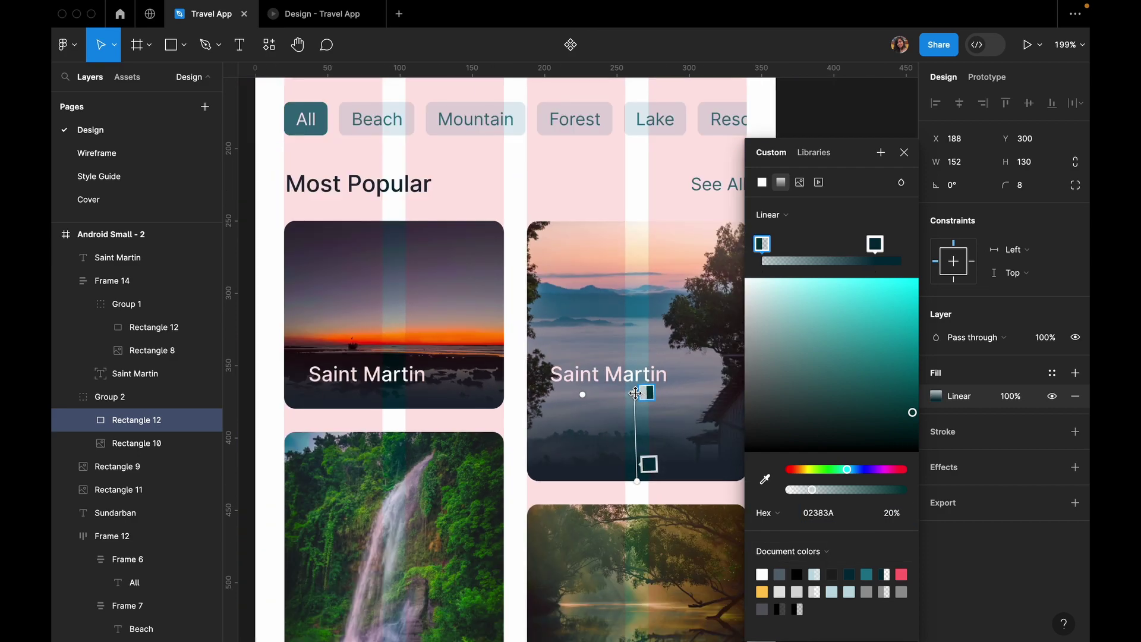
pyautogui.scroll(1, 589, 369)
pyautogui.moveTo(566, 356); pyautogui.dragTo(575, 464)
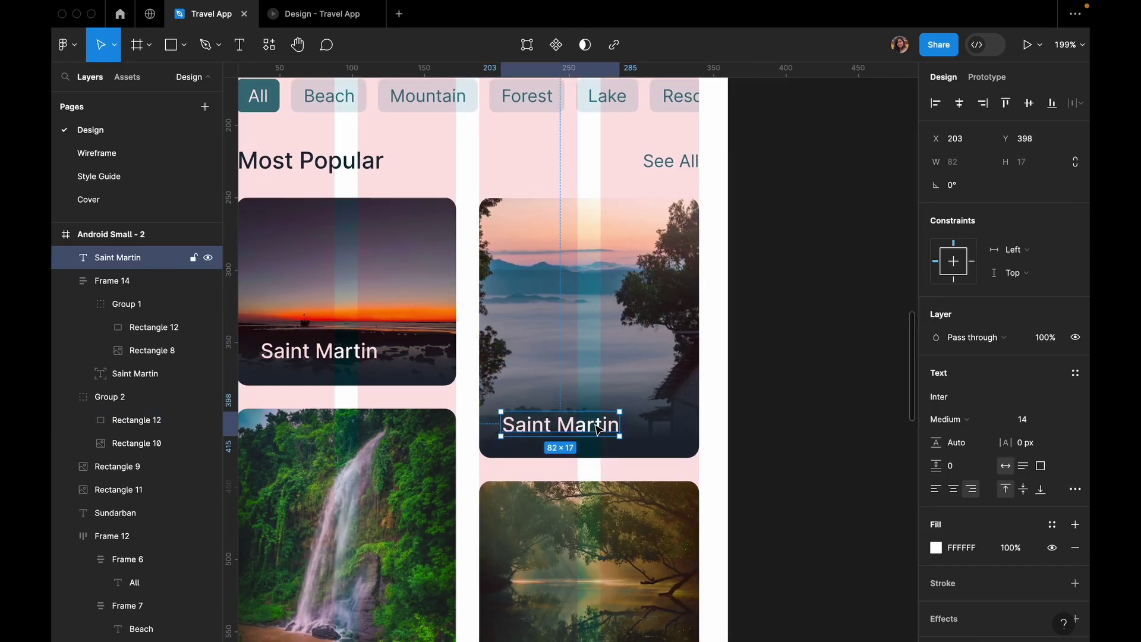
pyautogui.click(811, 387)
# Step: Group the bottom-right lake card's image with its gradient overlay
pyautogui.scroll(-3, 811, 387)
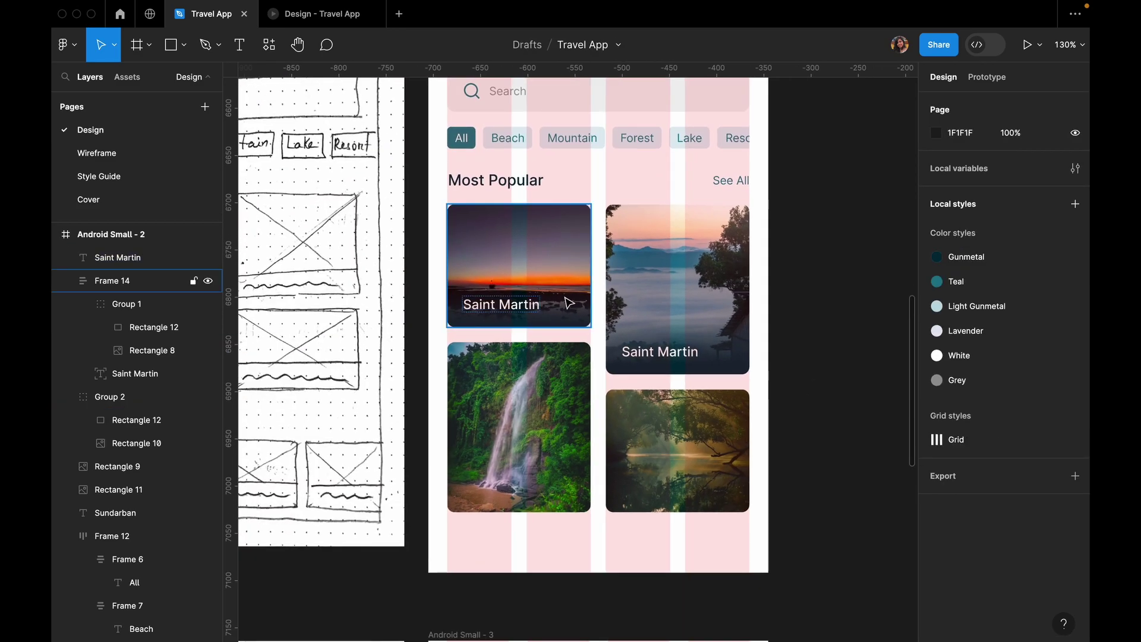
pyautogui.click(569, 321)
pyautogui.click(647, 468)
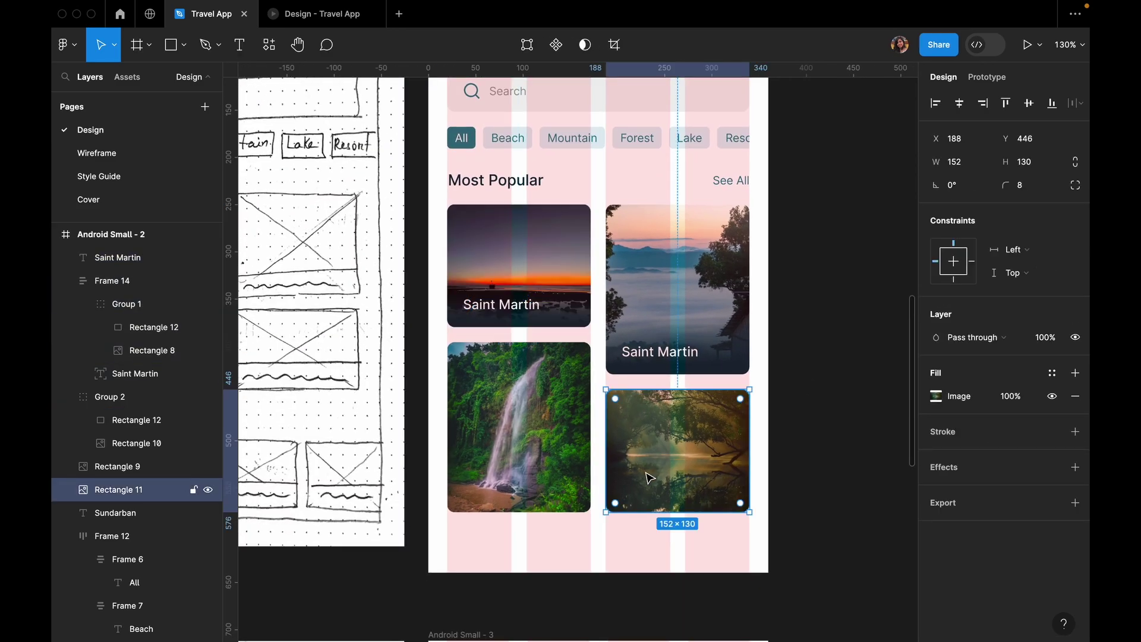
pyautogui.scroll(3, 647, 468)
pyautogui.scroll(-1, 647, 467)
pyautogui.scroll(-3, 650, 485)
pyautogui.scroll(1, 650, 485)
pyautogui.scroll(5, 650, 485)
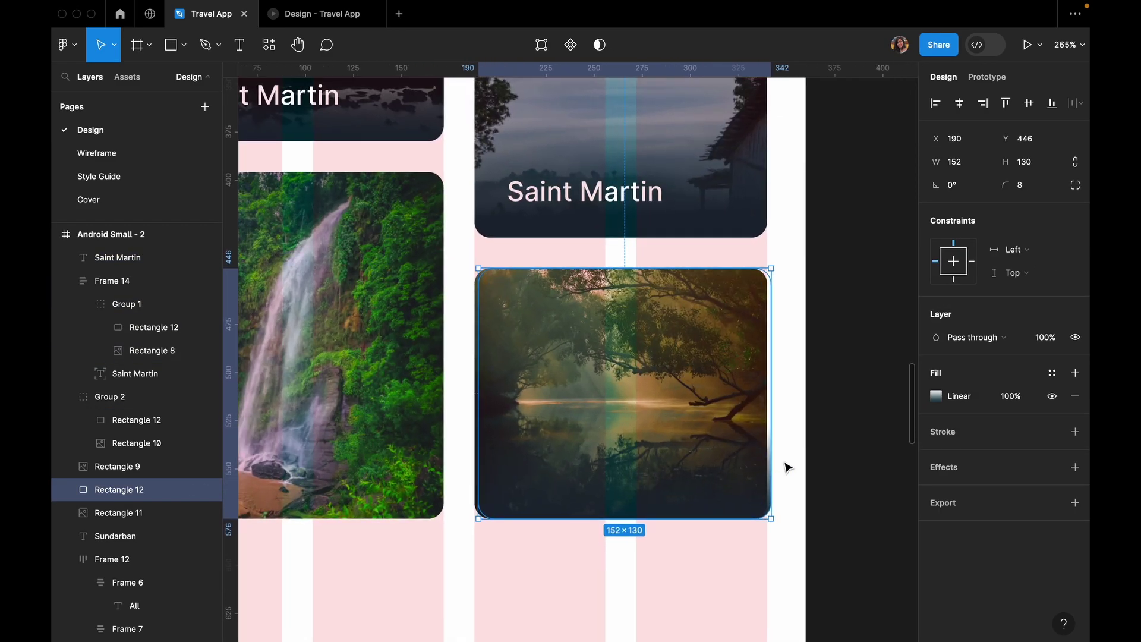
pyautogui.hotkey('ctrl', 'g')
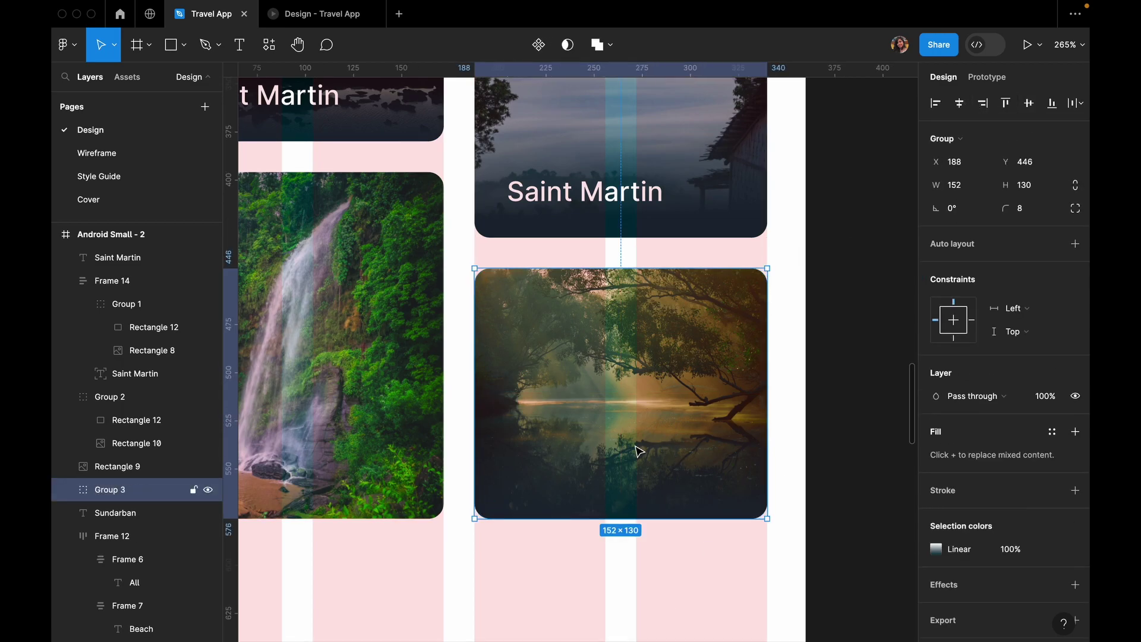
# Step: Wrap the top-right card and its title in auto layout and retitle it Sajek Valley
pyautogui.scroll(-2, 636, 451)
pyautogui.click(357, 187)
pyautogui.click(599, 257)
pyautogui.keyDown('shift'); pyautogui.click(697, 250); pyautogui.keyUp('shift')
pyautogui.hotkey('shift', 'a')
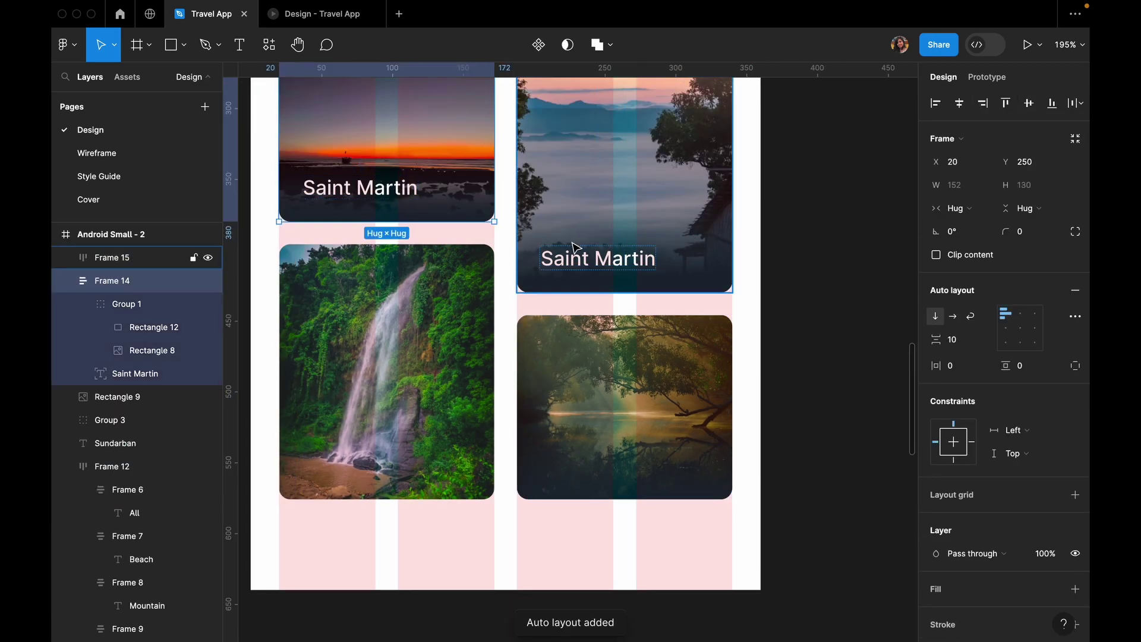
pyautogui.doubleClick(599, 257)
pyautogui.keyDown('ctrl'); pyautogui.scroll(3, 701, 270); pyautogui.keyUp('ctrl')
pyautogui.write('Sajek Valley')
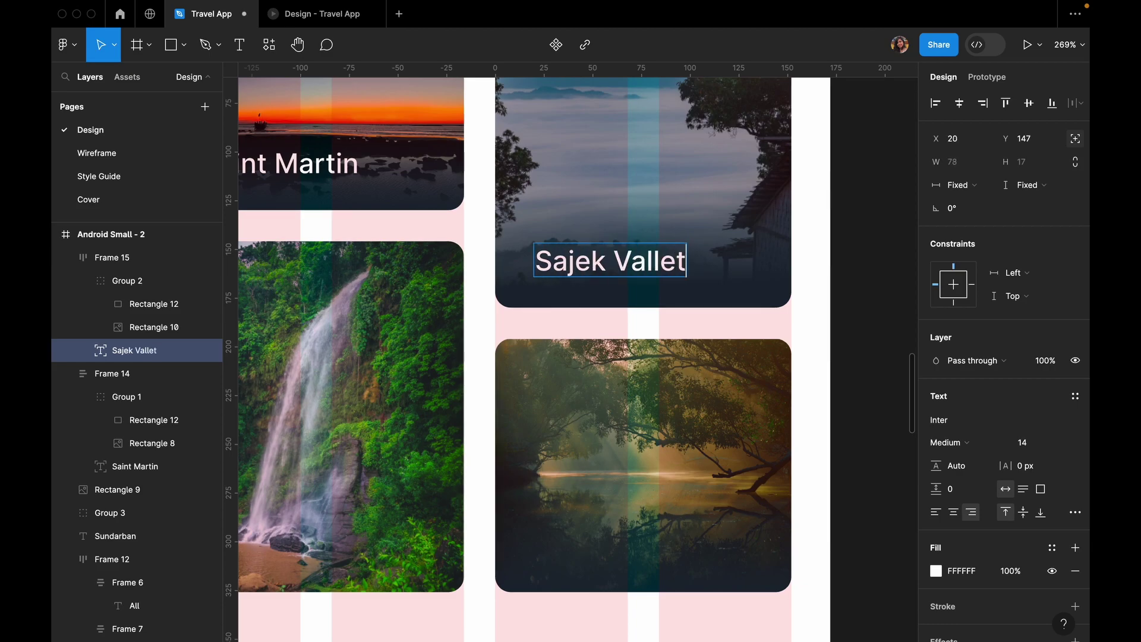
pyautogui.press('Escape')
# Step: Copy the title onto the bottom-right card and retitle it Sundarban
pyautogui.scroll(-3, 606, 303)
pyautogui.moveTo(606, 301); pyautogui.dragTo(604, 491)
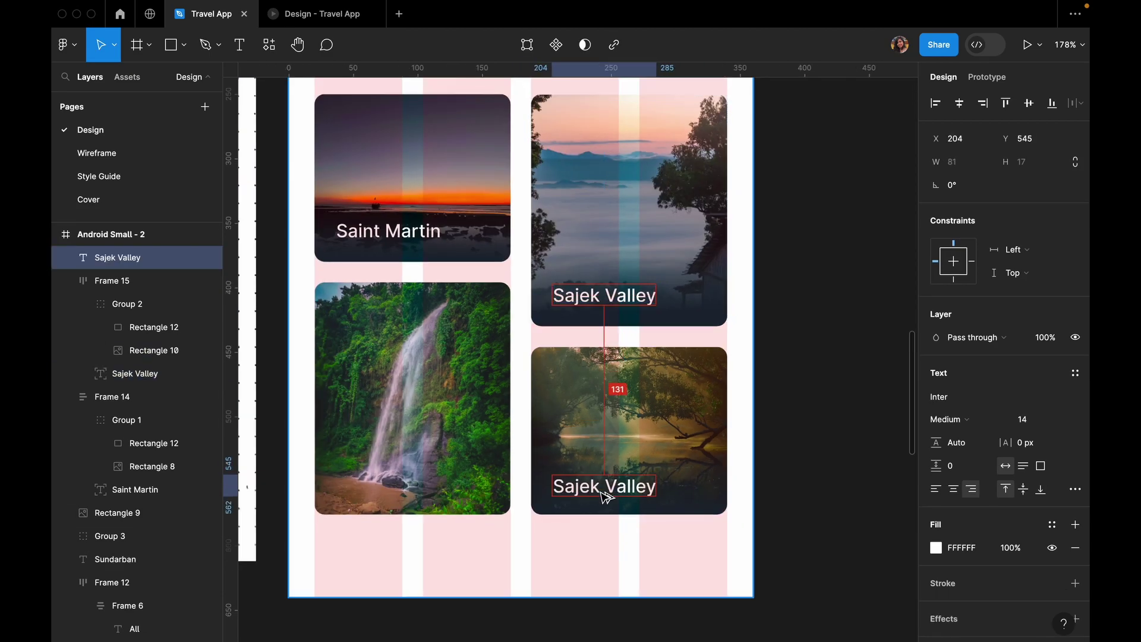
pyautogui.scroll(3, 602, 490)
pyautogui.scroll(1, 602, 489)
pyautogui.doubleClick(604, 486)
pyautogui.write('Sun')
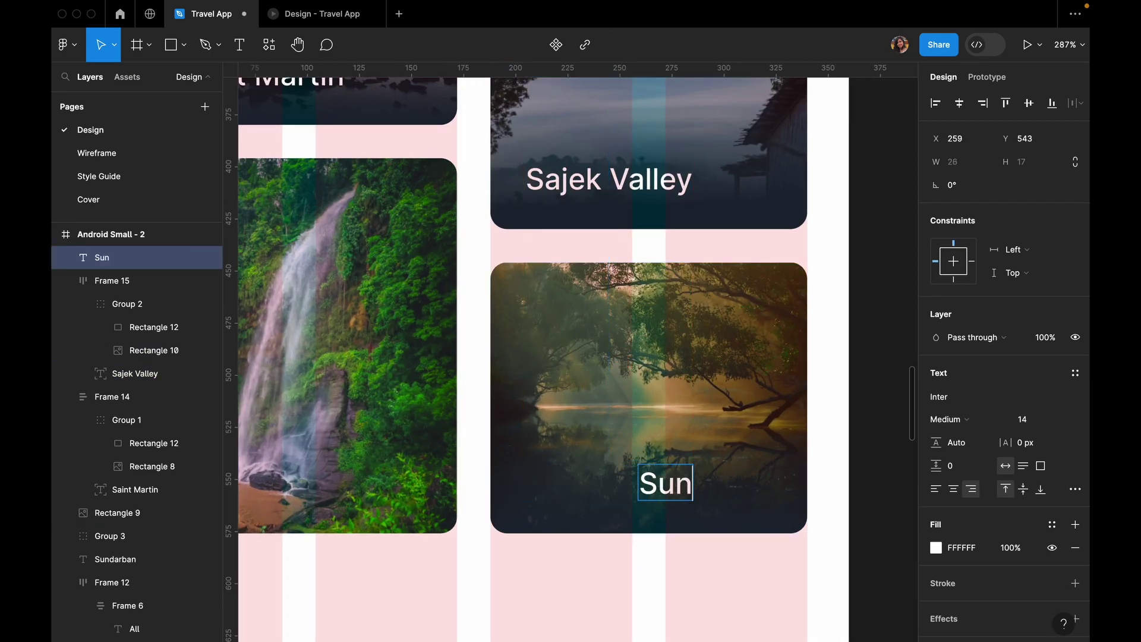
pyautogui.write('darban')
pyautogui.press('Escape')
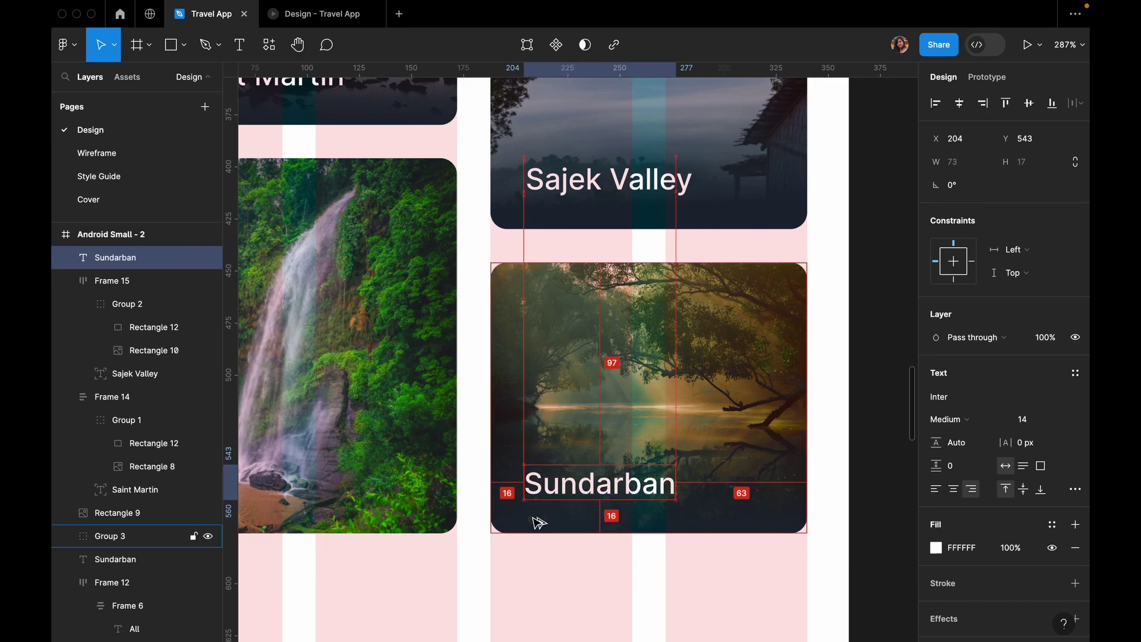
pyautogui.scroll(-3, 535, 524)
pyautogui.click(719, 237)
pyautogui.scroll(-3, 714, 235)
# Step: Paste a copy of the Rectangle 12 gradient overlay onto the waterfall card
pyautogui.doubleClick(713, 235)
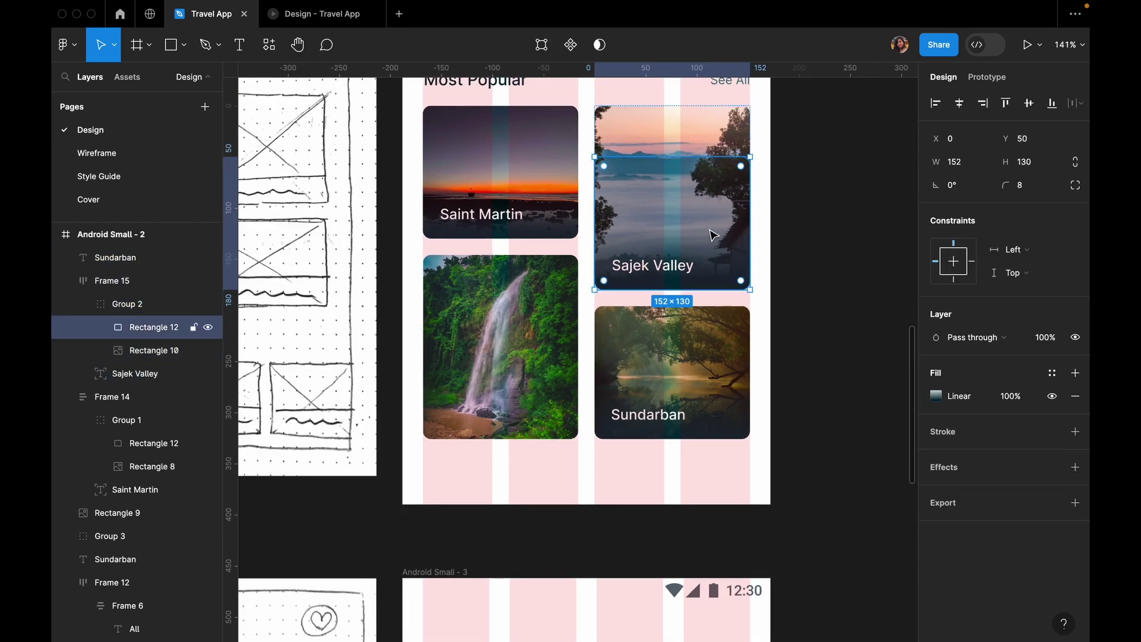
pyautogui.click(500, 333)
pyautogui.click(937, 396)
pyautogui.press('Escape')
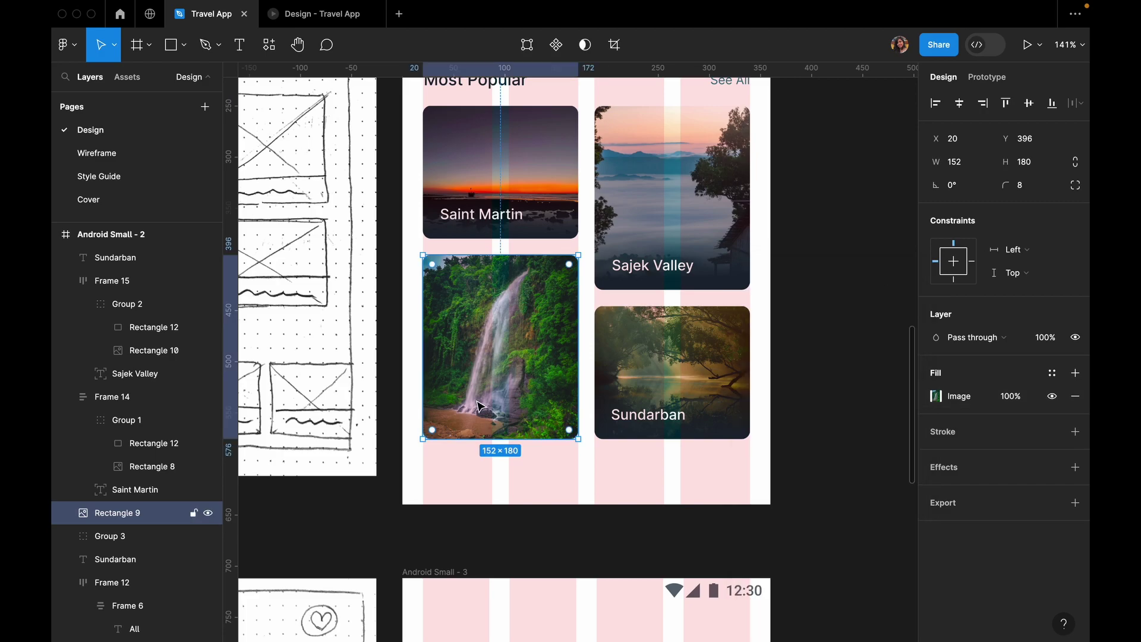
pyautogui.hotkey('ctrl', 'v')
pyautogui.moveTo(511, 125); pyautogui.dragTo(535, 467)
pyautogui.scroll(-2, 535, 468)
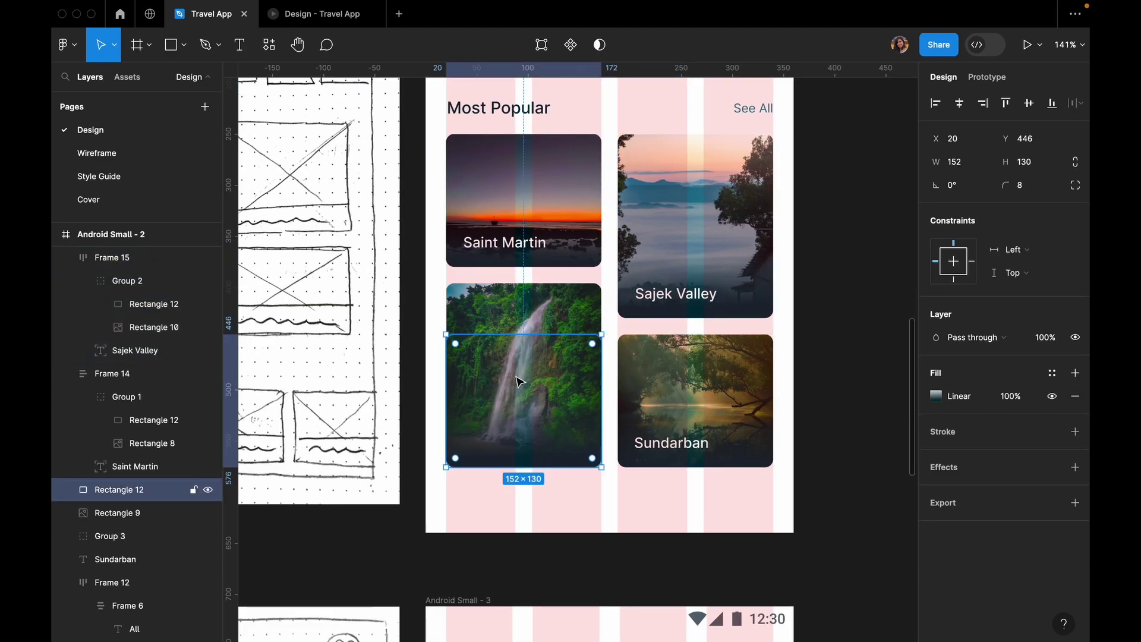
# Step: Shorten the Sajek Valley overlay so it covers only the card's lower part
pyautogui.doubleClick(693, 249)
pyautogui.click(706, 186)
pyautogui.moveTo(706, 186)
pyautogui.mouseDown()
pyautogui.moveTo(704, 237)
pyautogui.moveTo(804, 244)
pyautogui.mouseUp()
# Step: Set the overlay gradient's top stop to 0% opacity, fading into dark teal 022B3A
pyautogui.click(936, 397)
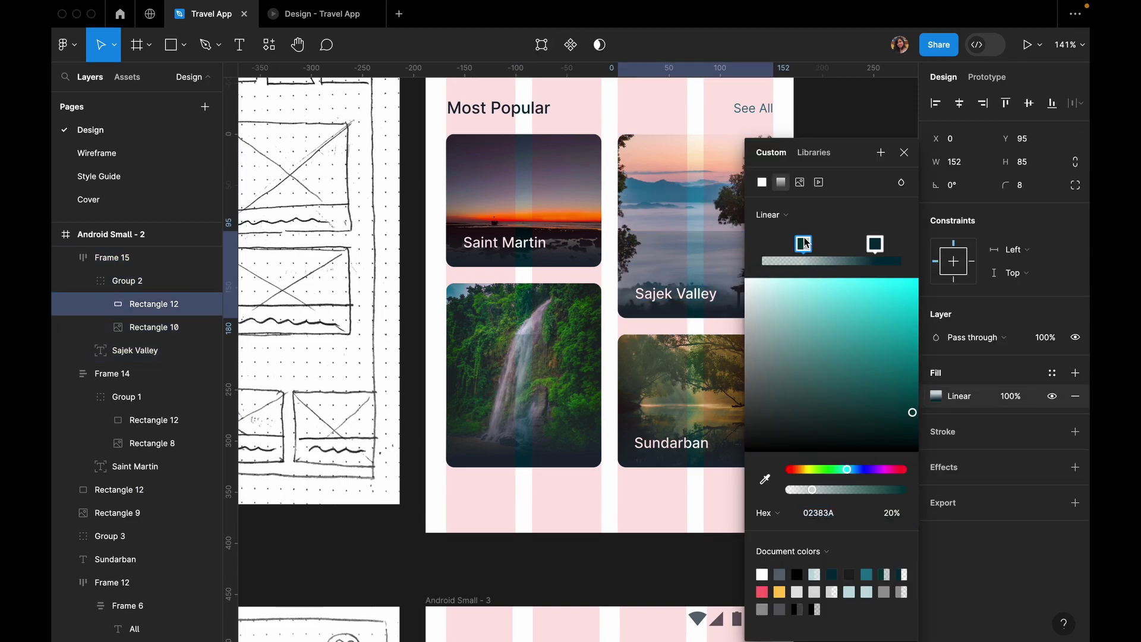
pyautogui.hscroll(3, 706, 228)
pyautogui.scroll(1, 707, 228)
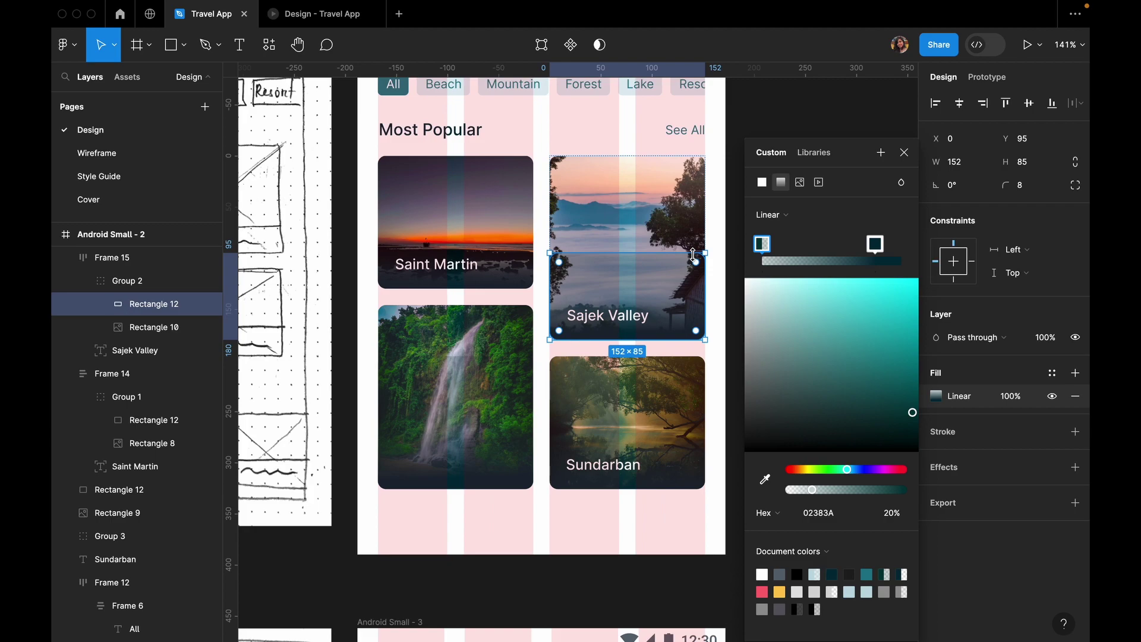
pyautogui.moveTo(763, 245); pyautogui.dragTo(787, 245)
pyautogui.scroll(3, 667, 261)
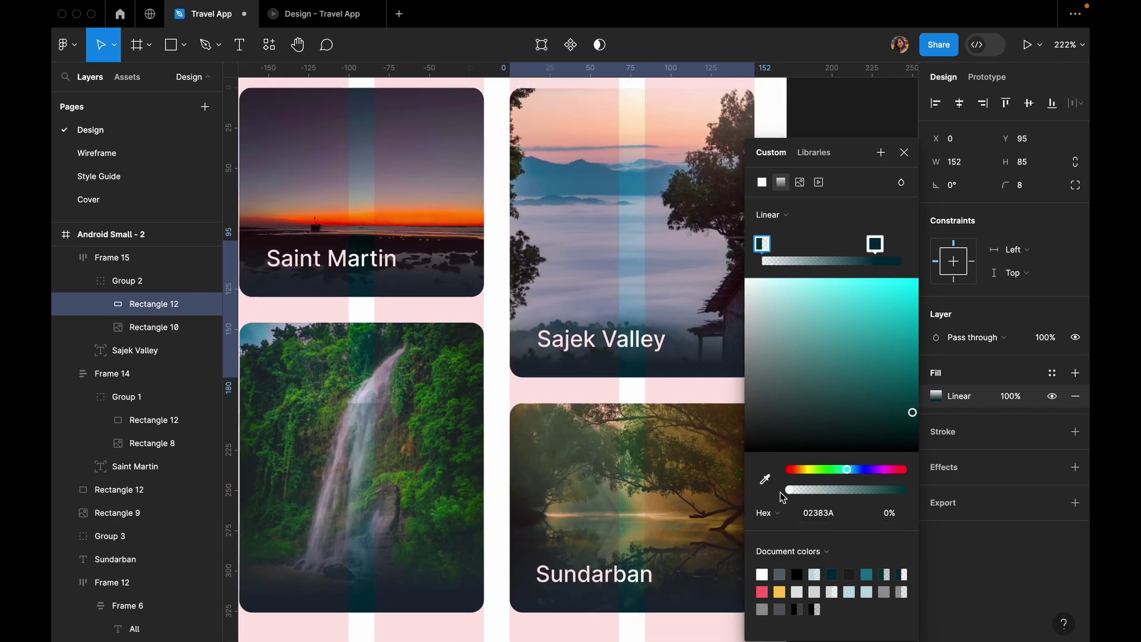
pyautogui.moveTo(813, 494); pyautogui.dragTo(793, 499)
pyautogui.moveTo(625, 338)
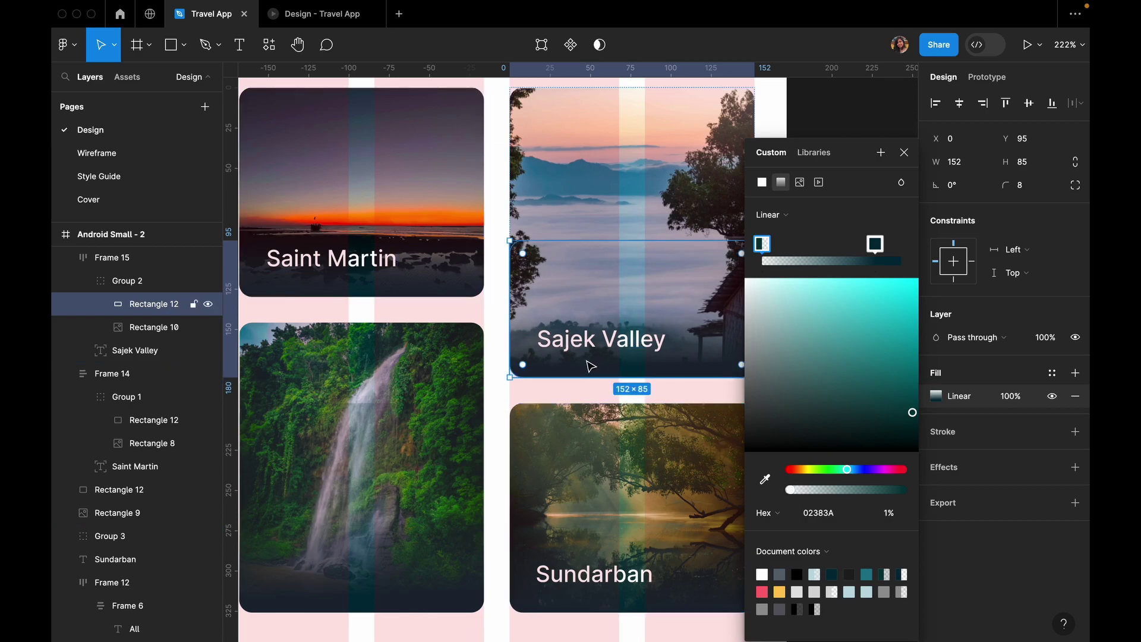
pyautogui.moveTo(875, 244); pyautogui.dragTo(865, 246)
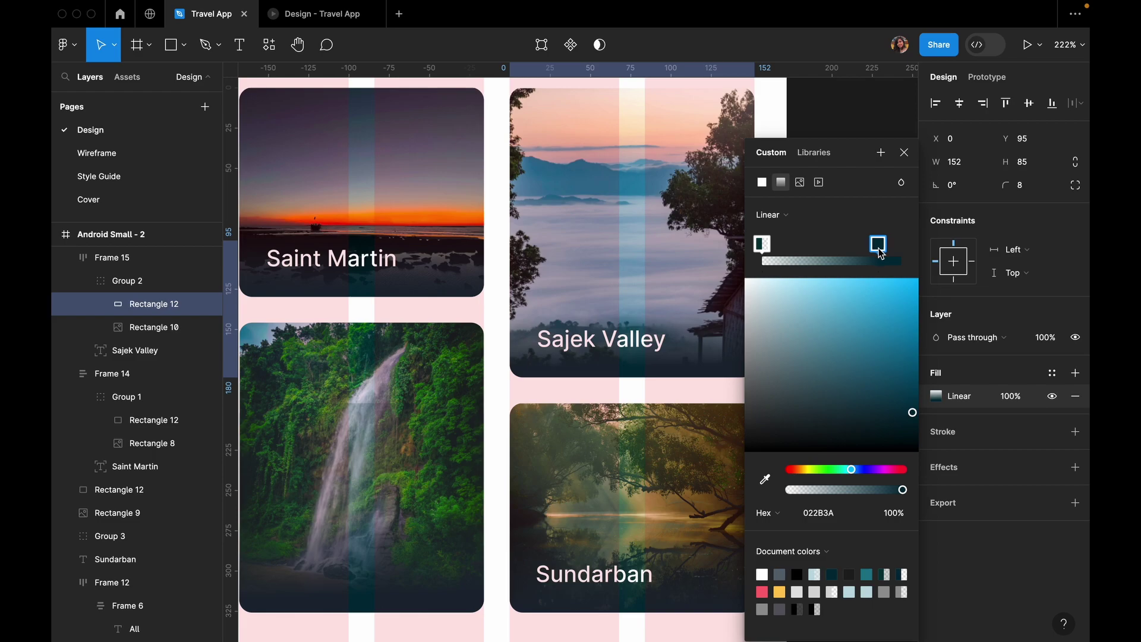
# Step: Check the Saint Martin overlay gradient, then make the Sajek Valley overlay 93 px tall
pyautogui.click(452, 236)
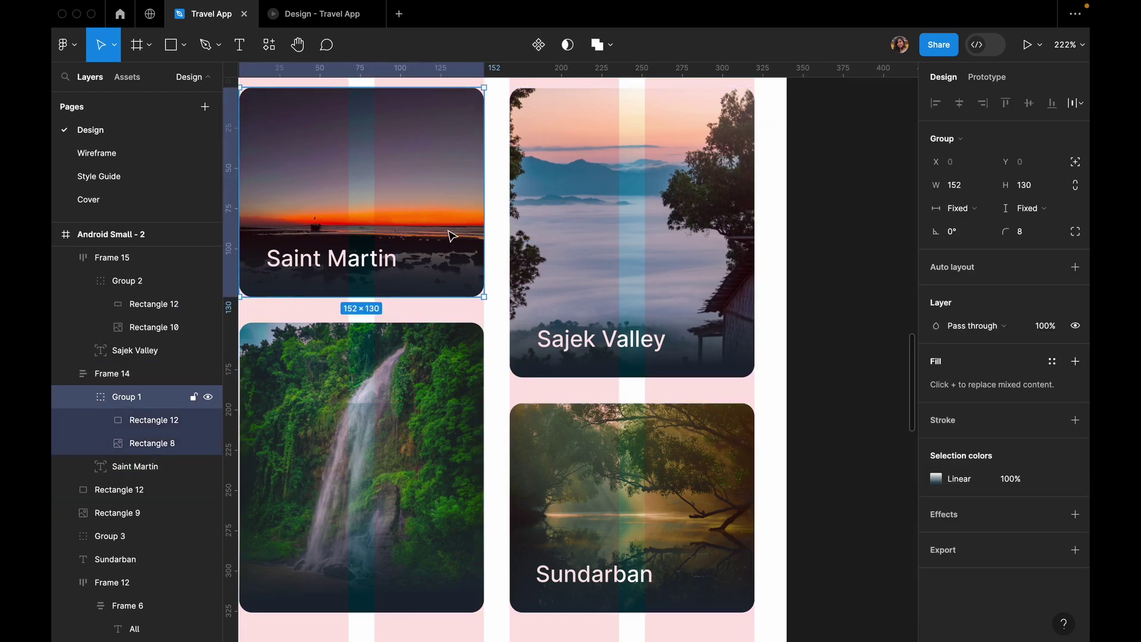
pyautogui.doubleClick(452, 236)
pyautogui.press('Escape')
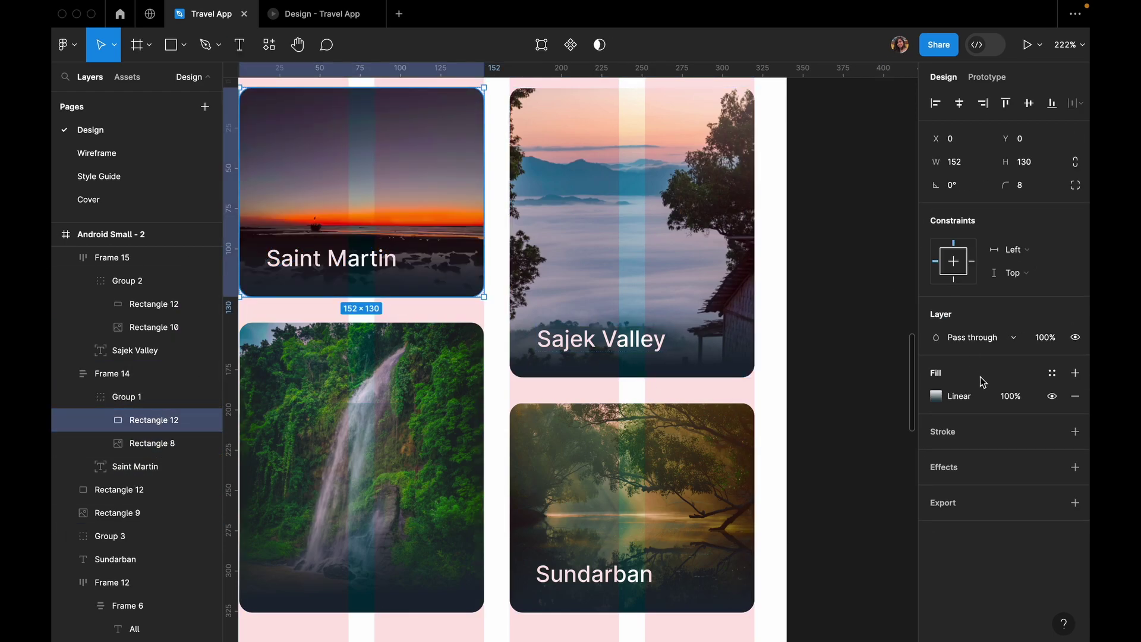
pyautogui.click(936, 396)
pyautogui.click(568, 303)
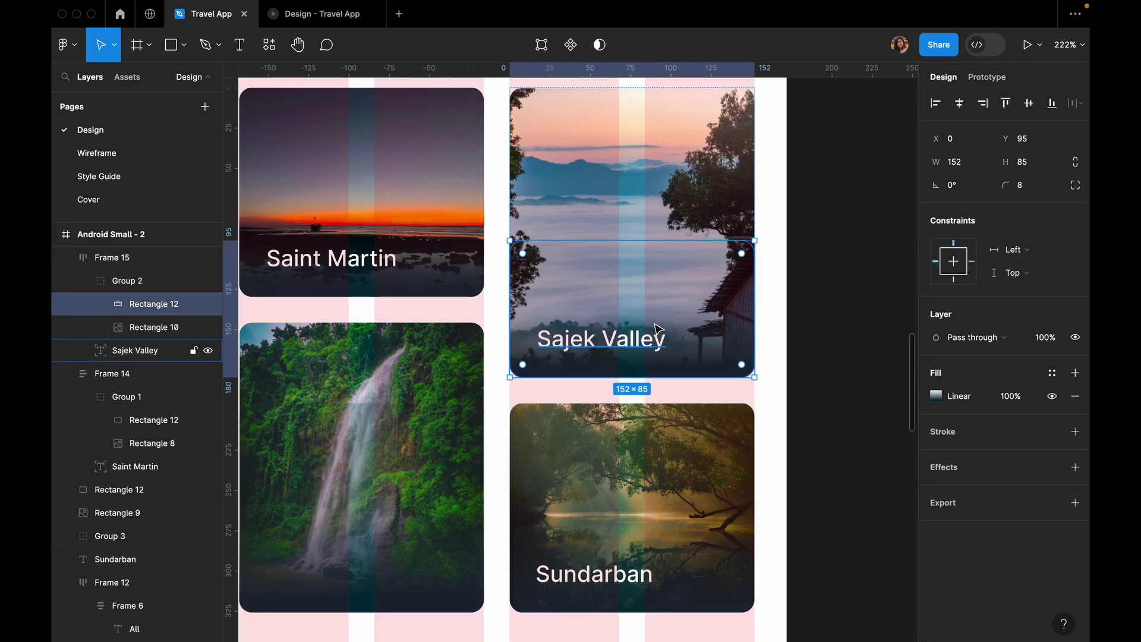
pyautogui.moveTo(634, 240); pyautogui.dragTo(631, 228)
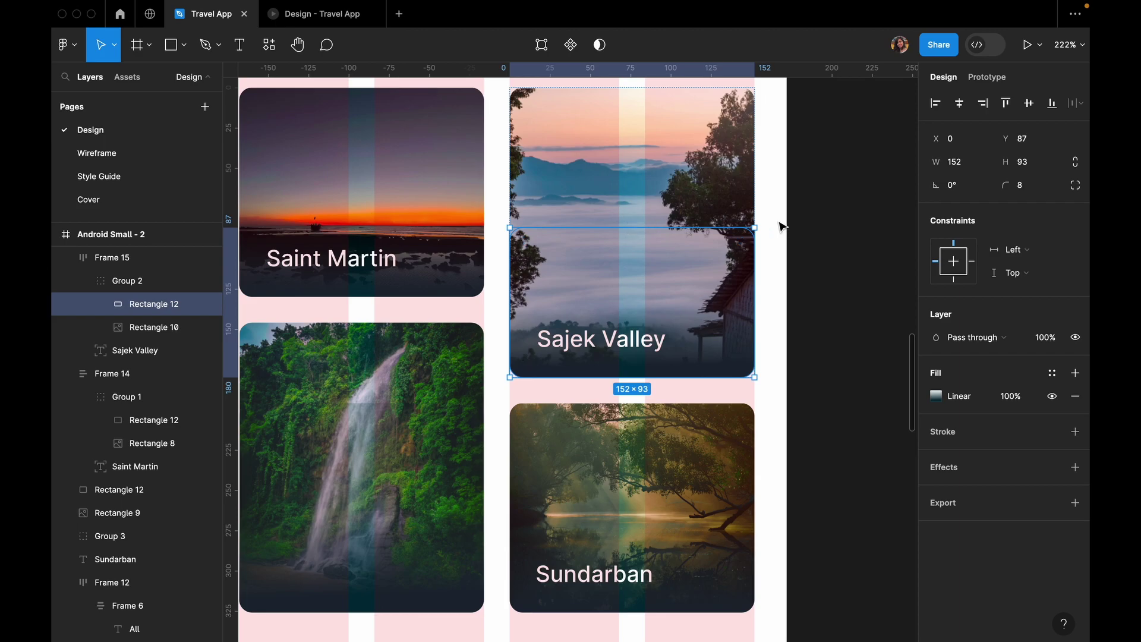
# Step: Resize the waterfall card's overlay to 93 px high, bottom-aligned with its image
pyautogui.scroll(-2, 781, 226)
pyautogui.click(447, 416)
pyautogui.click(654, 237)
pyautogui.click(447, 377)
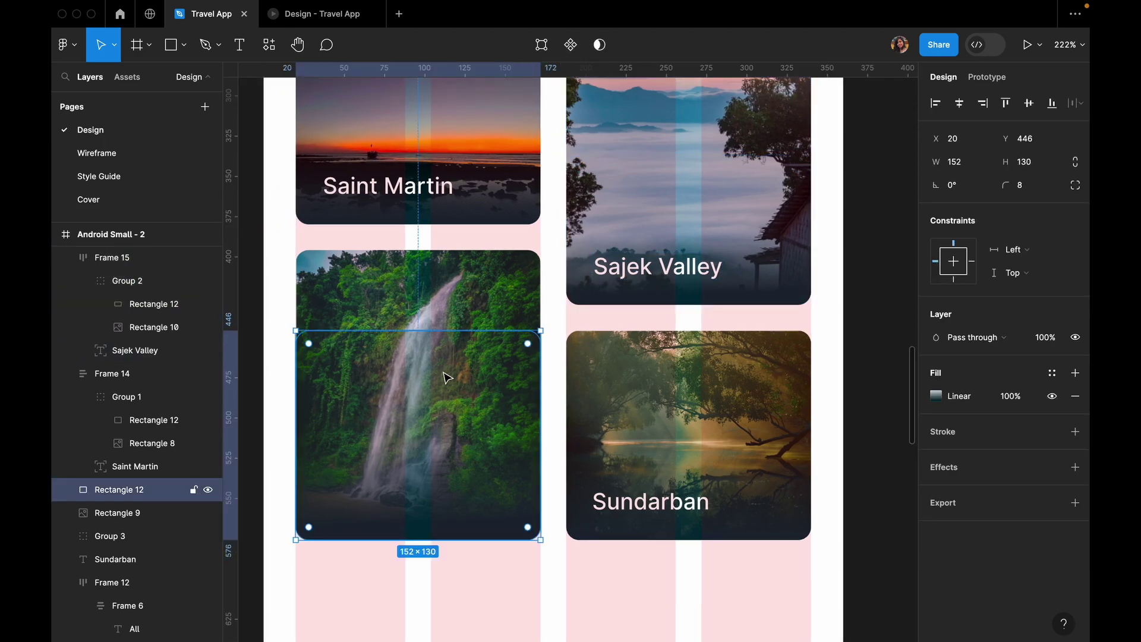
pyautogui.doubleClick(447, 378)
pyautogui.click(904, 277)
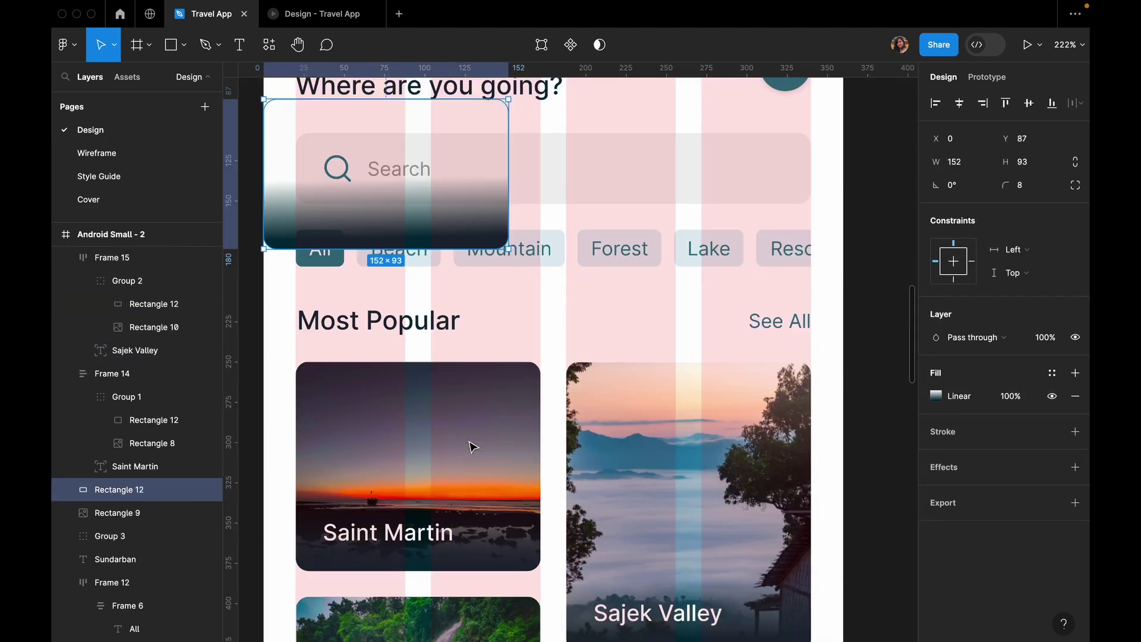
pyautogui.scroll(-3, 472, 441)
pyautogui.scroll(-1, 466, 610)
pyautogui.scroll(3, 491, 383)
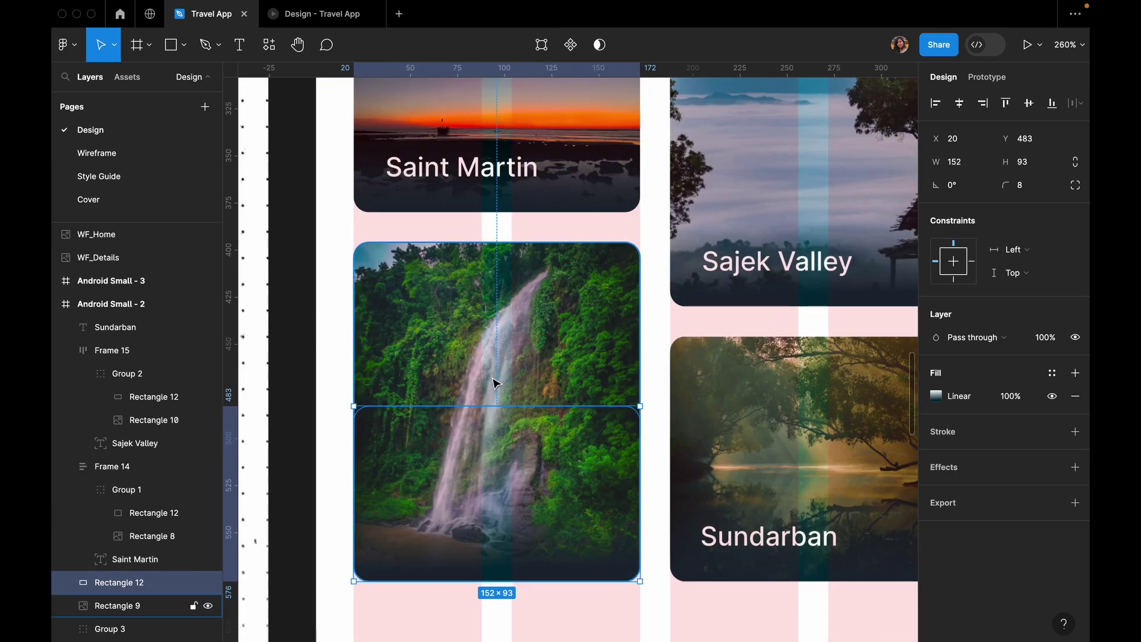
pyautogui.doubleClick(492, 383)
pyautogui.click(961, 84)
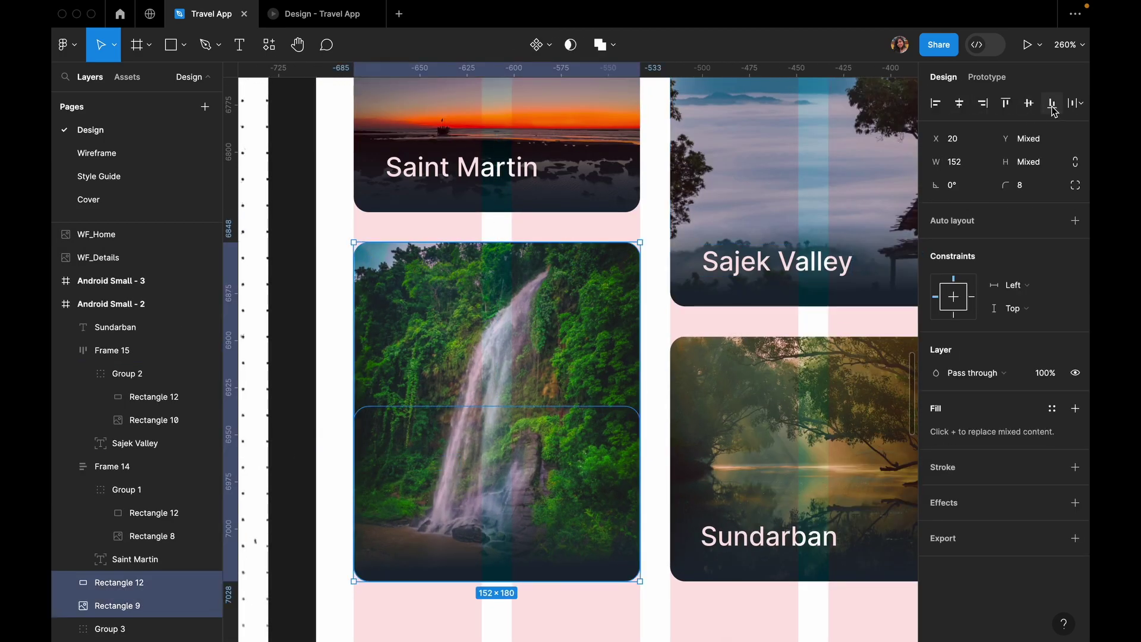
# Step: Copy the Sundarban title onto the waterfall card and retitle it Bandarban
pyautogui.scroll(-3, 506, 399)
pyautogui.click(688, 511)
pyautogui.moveTo(688, 511); pyautogui.dragTo(452, 499)
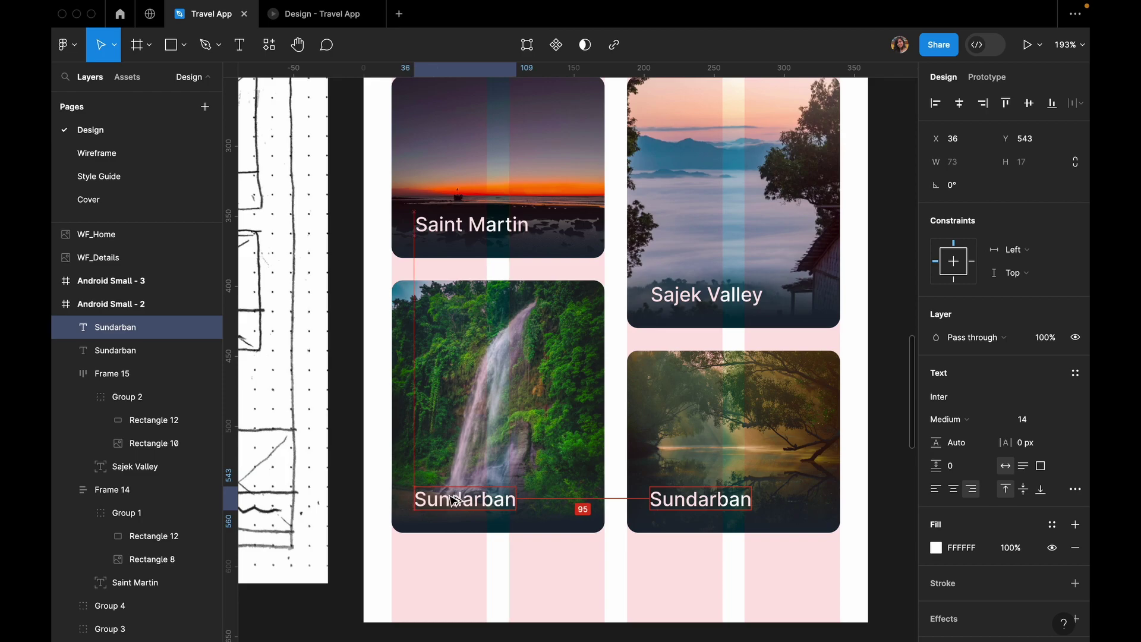
pyautogui.doubleClick(449, 498)
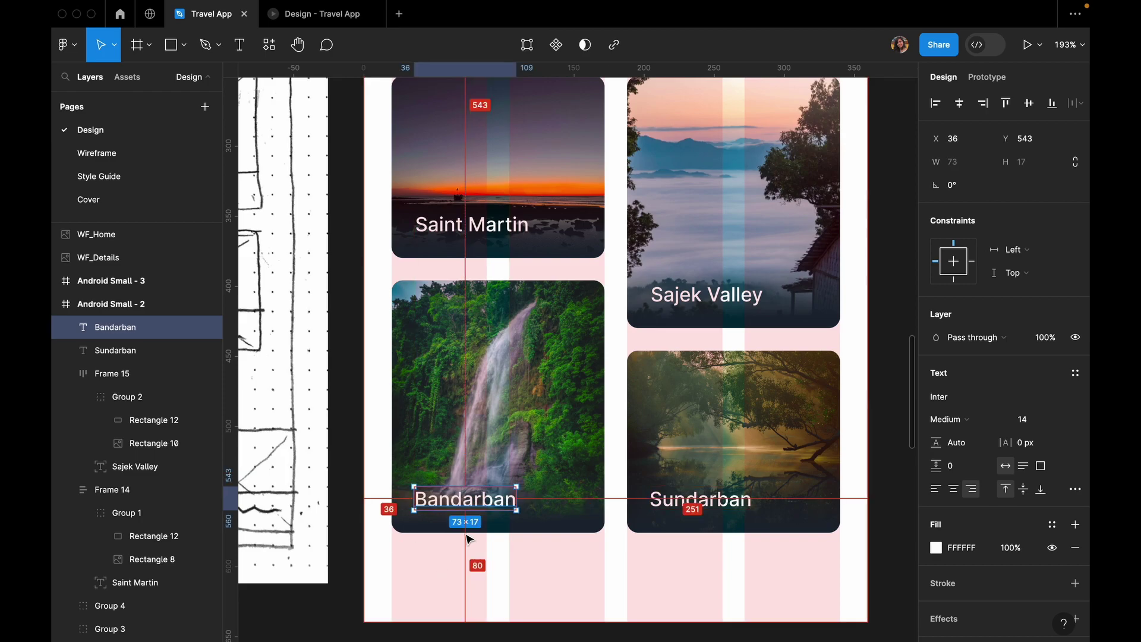
pyautogui.click(479, 574)
# Step: Move WF_Details and Android Small - 3 lower on the canvas
pyautogui.scroll(-5, 568, 573)
pyautogui.scroll(-3, 566, 566)
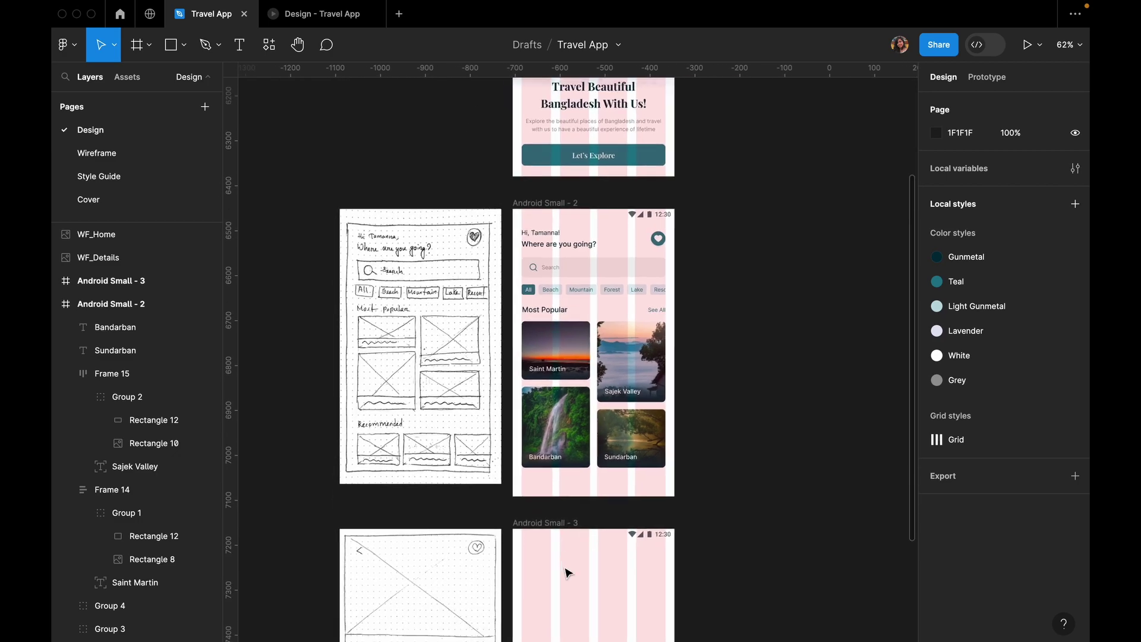
pyautogui.scroll(-3, 566, 566)
pyautogui.moveTo(294, 323); pyautogui.dragTo(693, 632)
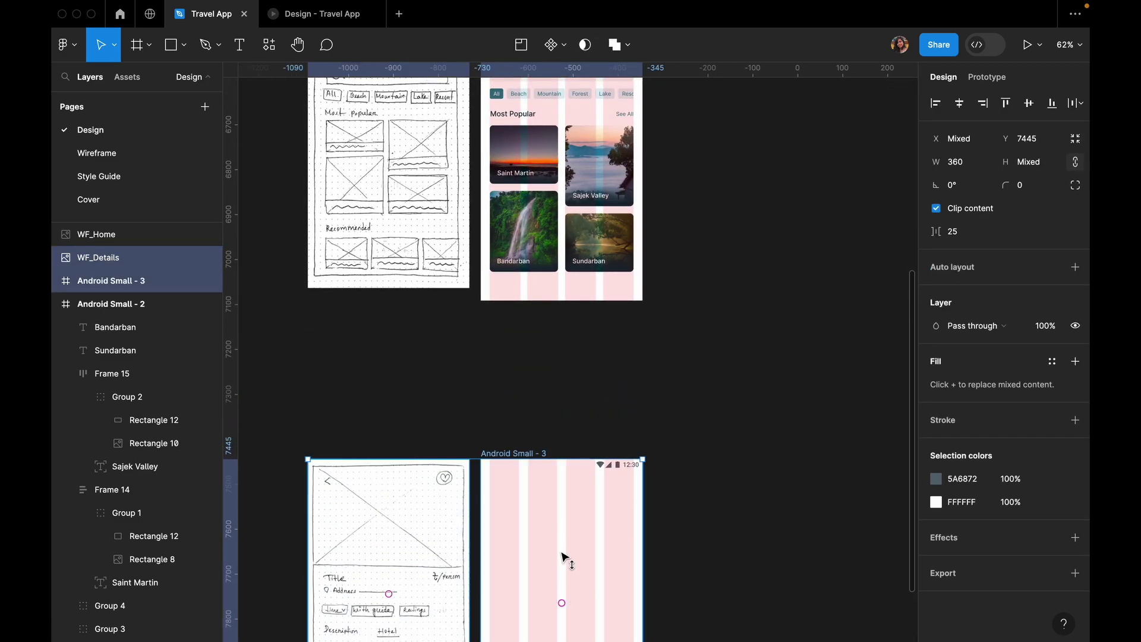
pyautogui.click(576, 298)
# Step: Extend the Android Small - 2 home screen frame's bottom edge downward
pyautogui.scroll(4, 542, 215)
pyautogui.scroll(-1, 542, 216)
pyautogui.click(511, 98)
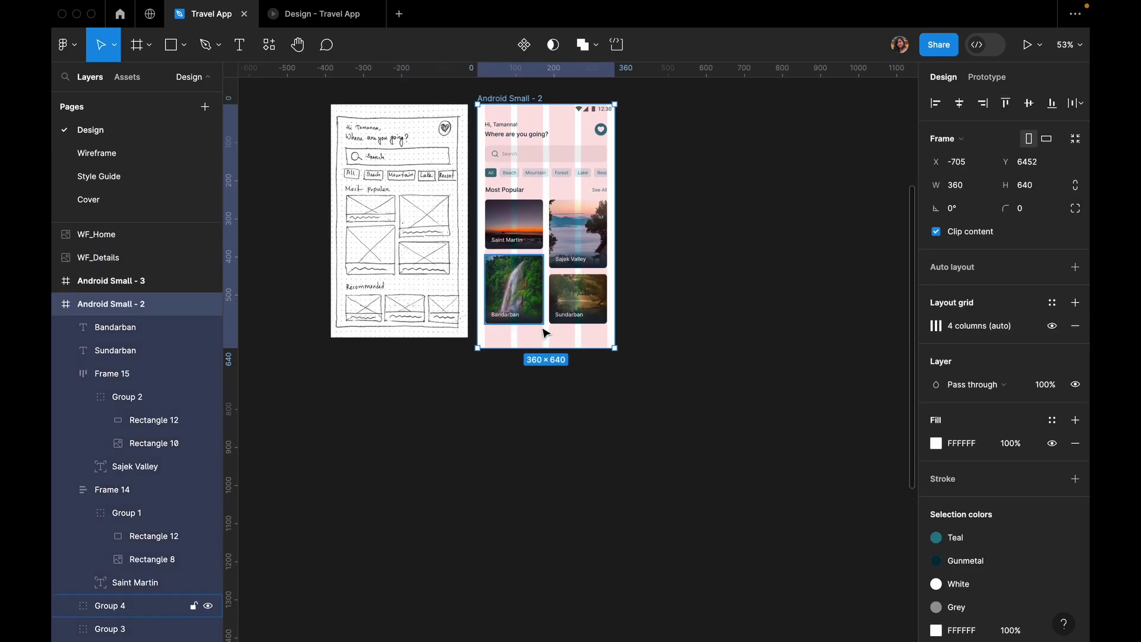
pyautogui.moveTo(546, 350); pyautogui.dragTo(545, 451)
pyautogui.click(670, 347)
pyautogui.scroll(5, 528, 243)
# Step: Duplicate the Most Popular heading row below the card grid
pyautogui.click(497, 390)
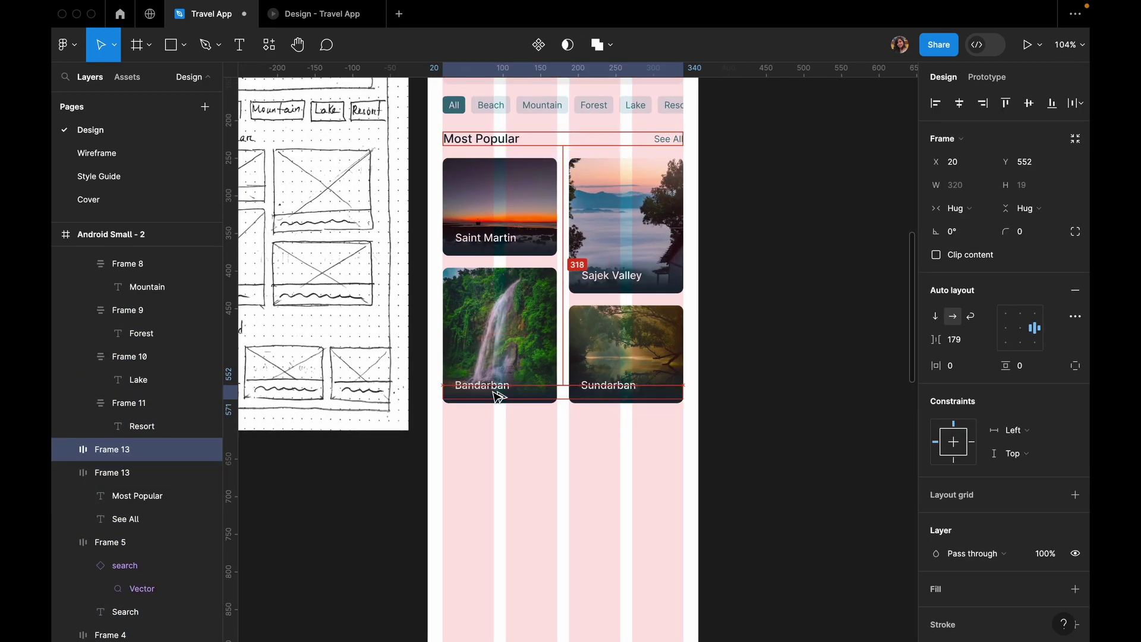
pyautogui.moveTo(492, 441); pyautogui.dragTo(492, 440)
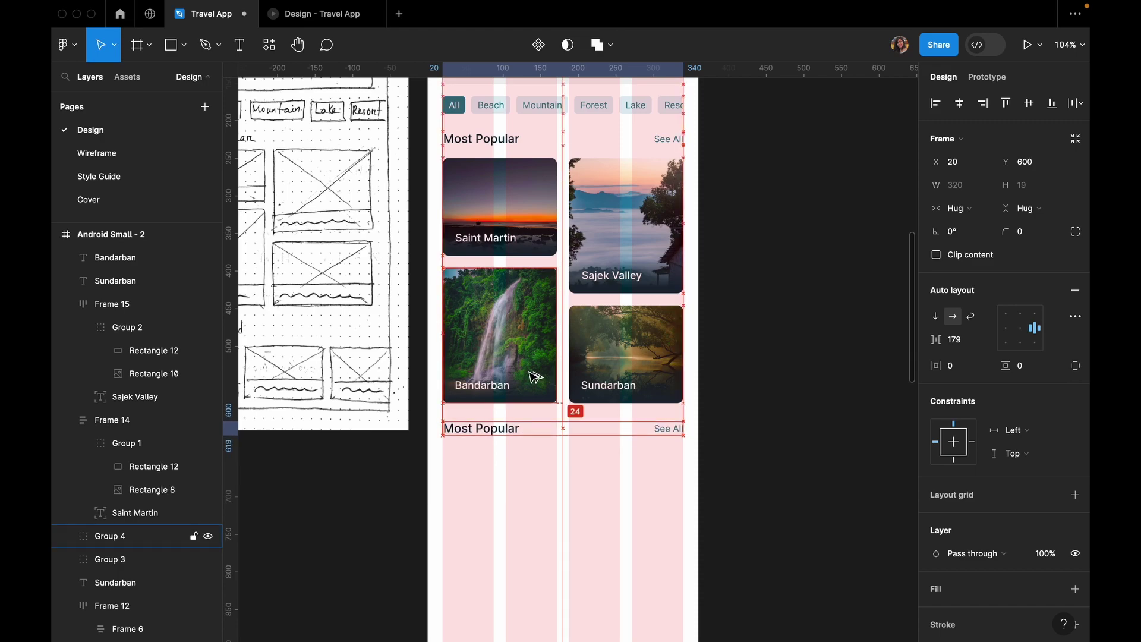
pyautogui.doubleClick(482, 431)
pyautogui.scroll(5, 435, 431)
pyautogui.press('Return')
pyautogui.write('Re')
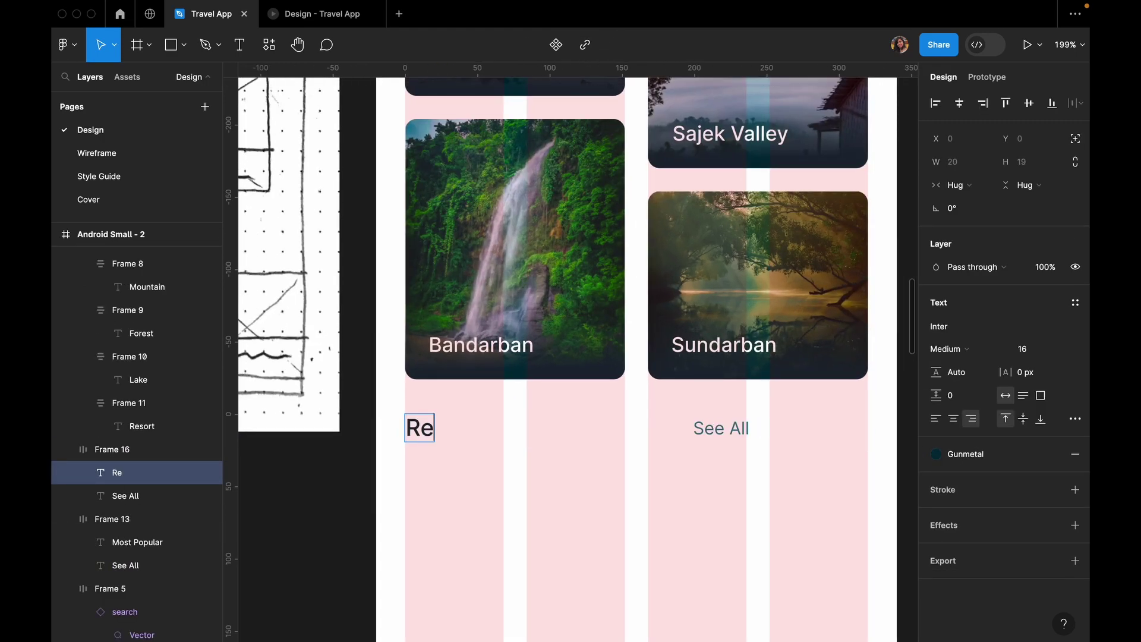
pyautogui.hotkey('ctrl', 'z')
pyautogui.click(734, 439)
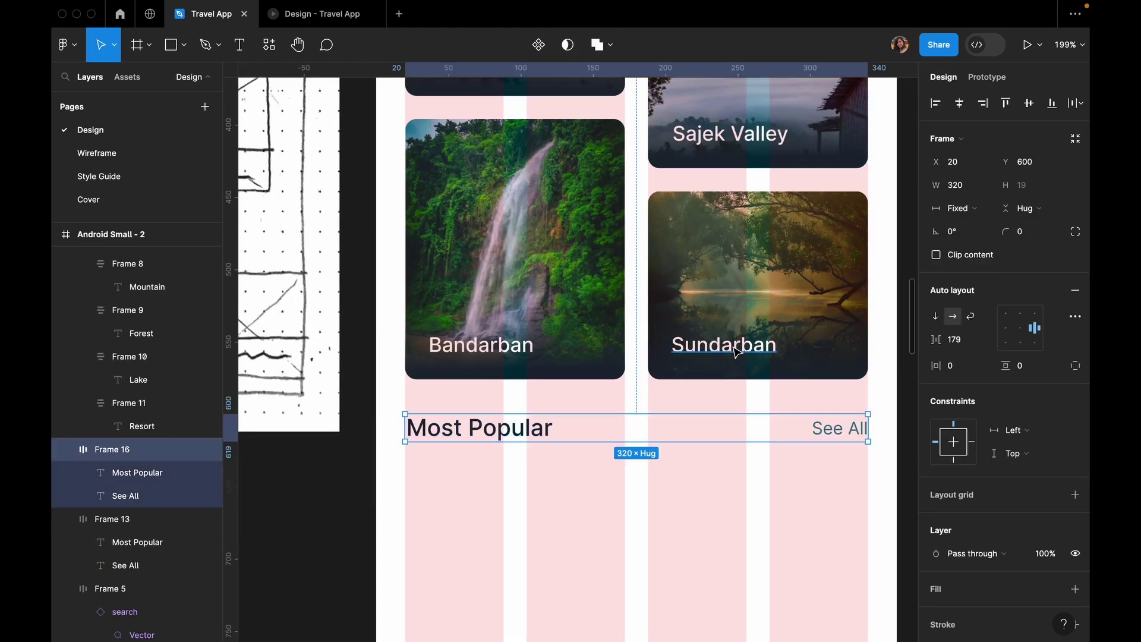
# Step: Rename the copied heading to Recommended and adjust its gap to See All
pyautogui.doubleClick(528, 426)
pyautogui.write('Recommen')
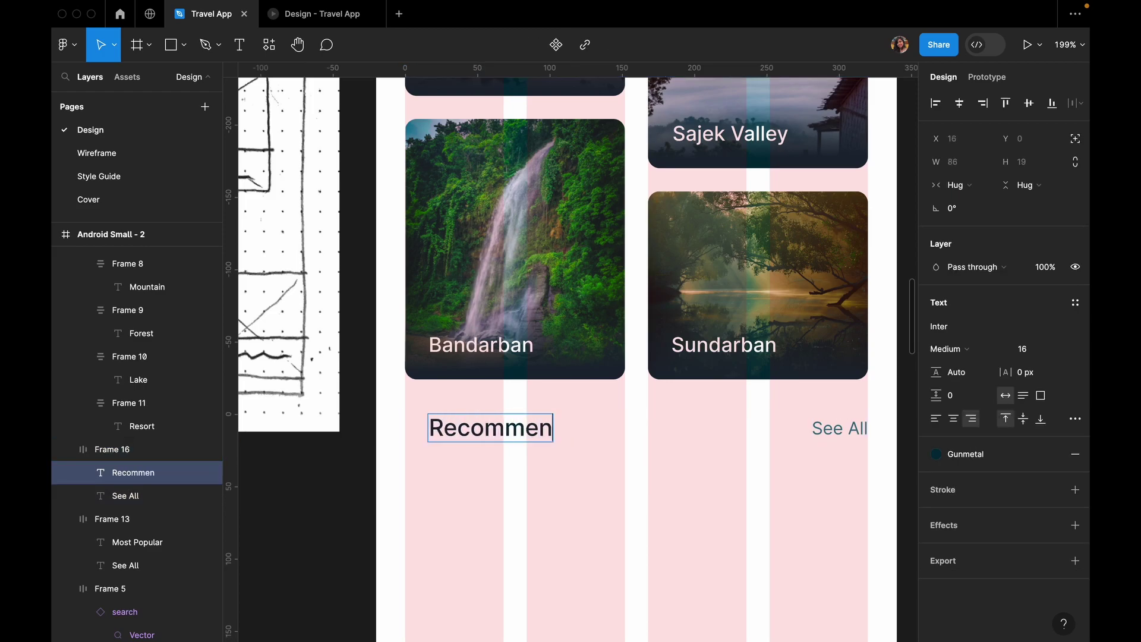
pyautogui.write('de')
pyautogui.click(530, 453)
pyautogui.click(516, 431)
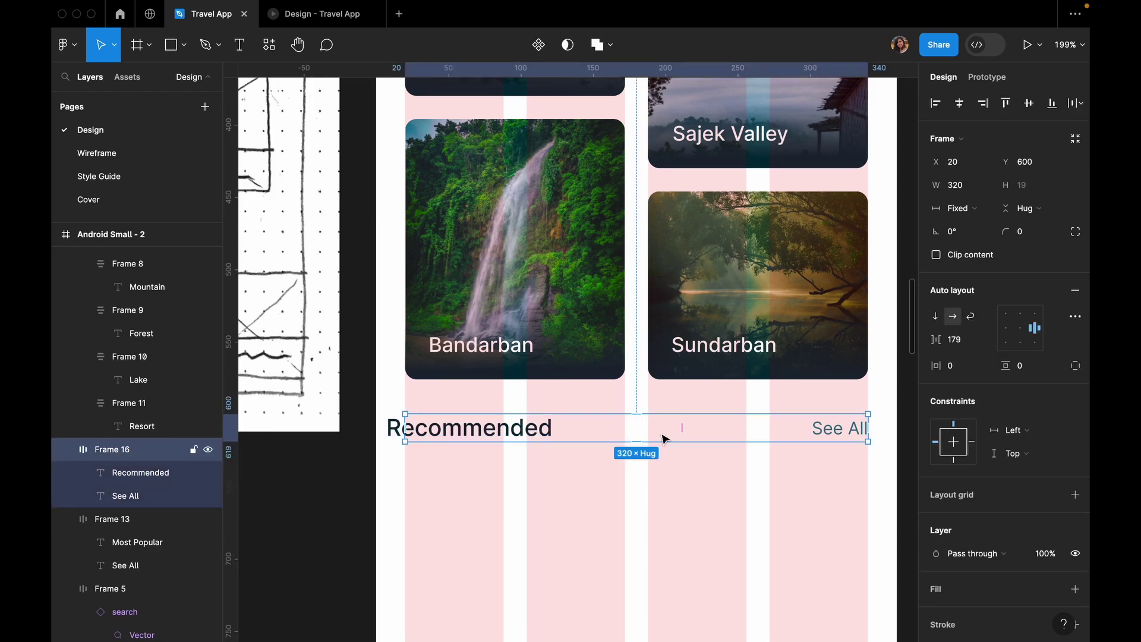
pyautogui.click(951, 340)
pyautogui.write('a')
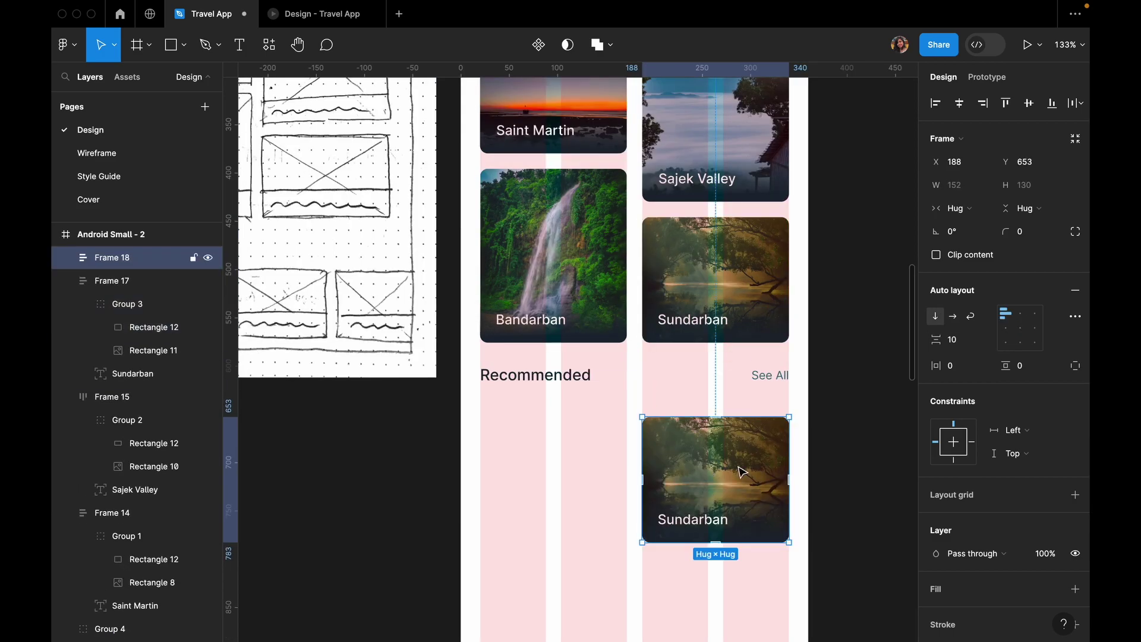
# Step: Paste the Style Guide's forest-and-boat photo into the Recommended card image
pyautogui.scroll(3, 631, 357)
pyautogui.click(550, 279)
pyautogui.scroll(-5, 535, 208)
pyautogui.click(584, 400)
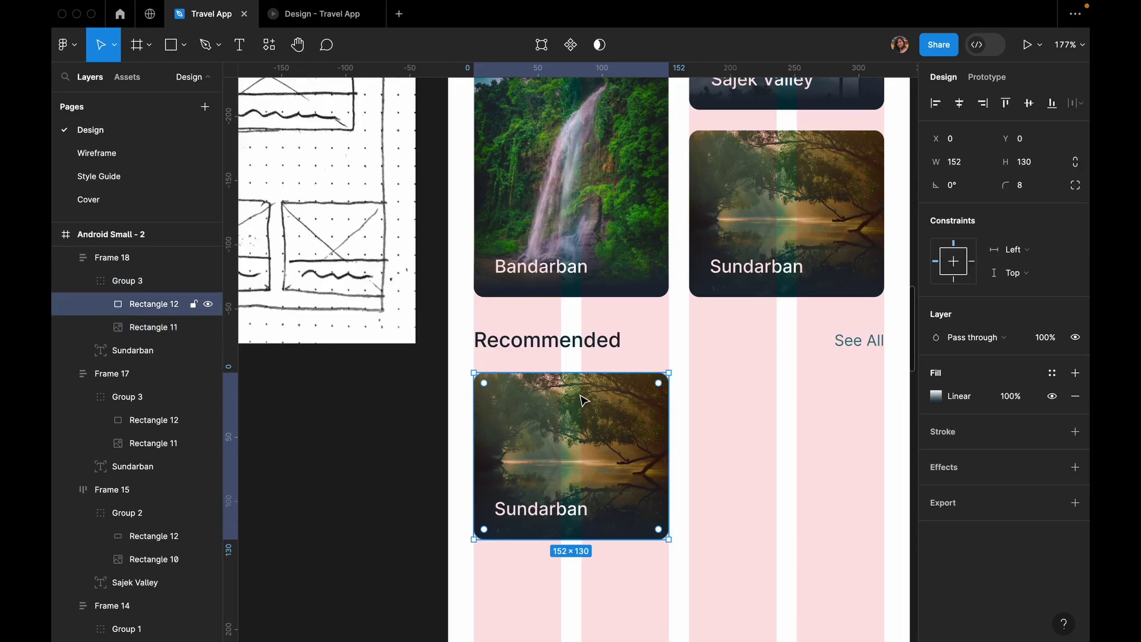
pyautogui.click(99, 176)
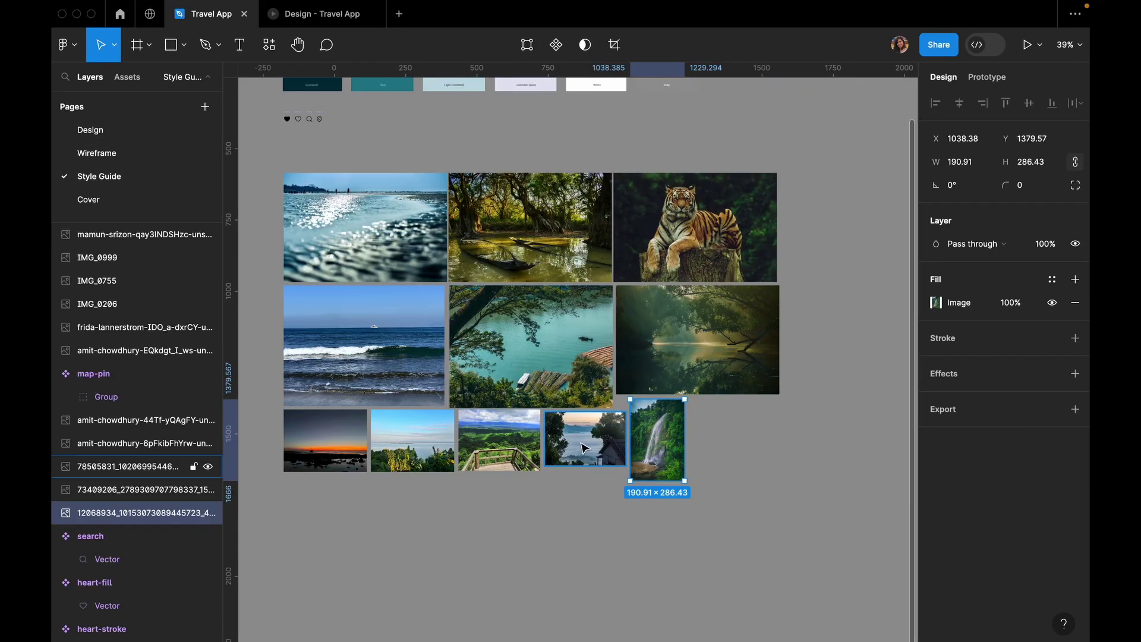
pyautogui.click(486, 451)
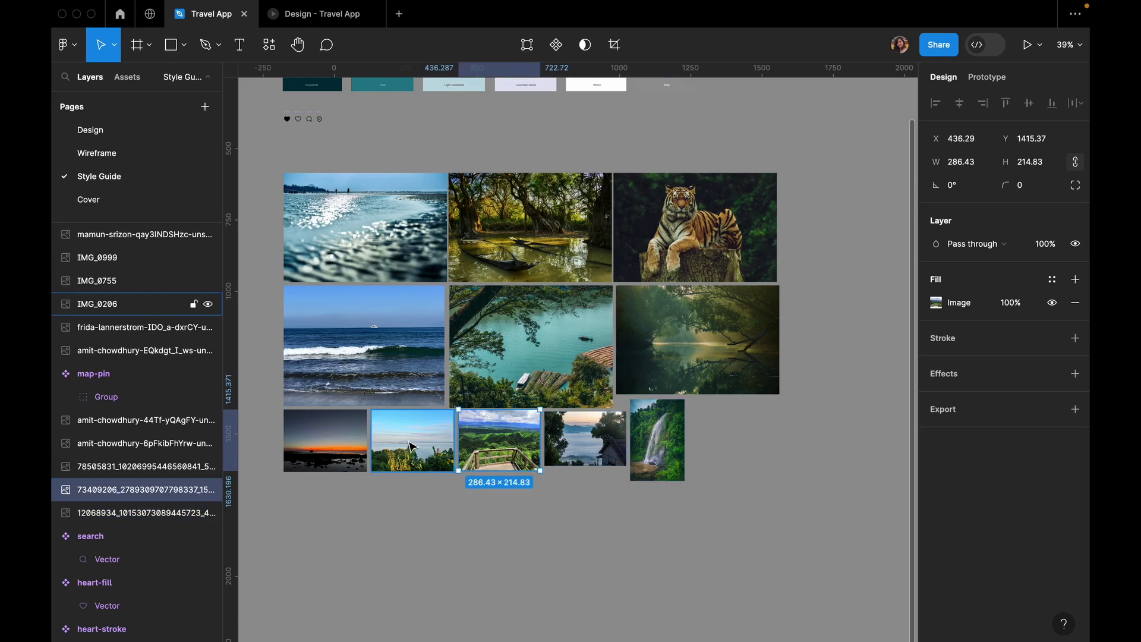
pyautogui.click(555, 267)
pyautogui.click(97, 153)
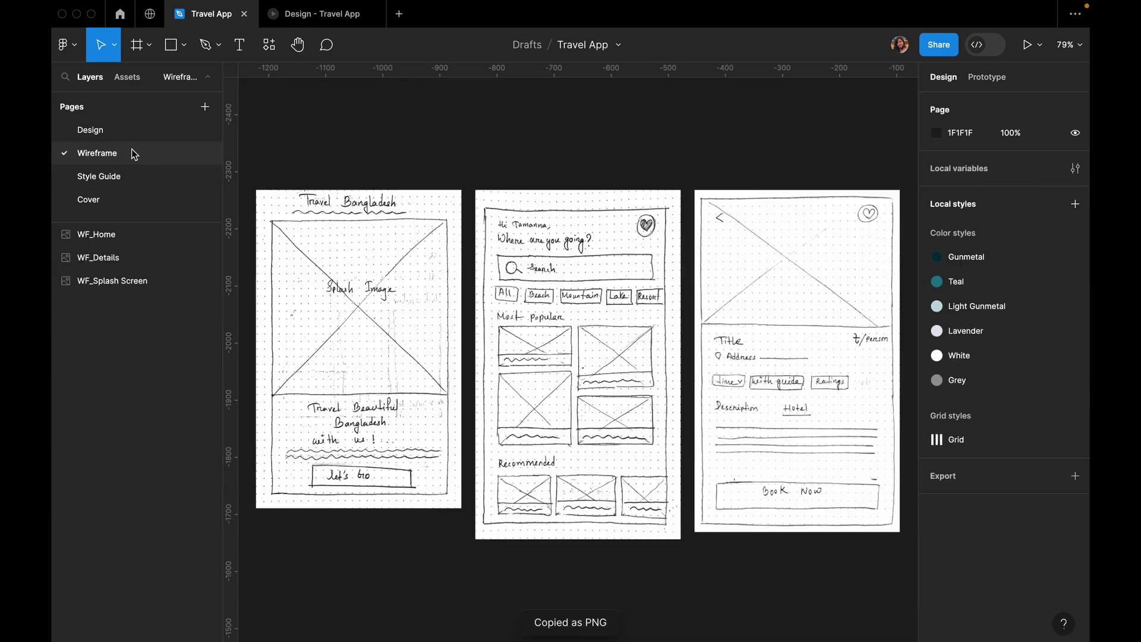
pyautogui.click(90, 129)
pyautogui.hotkey('ctrl', 'v')
# Step: Relabel the card Sylhet and duplicate it beside the original
pyautogui.doubleClick(565, 508)
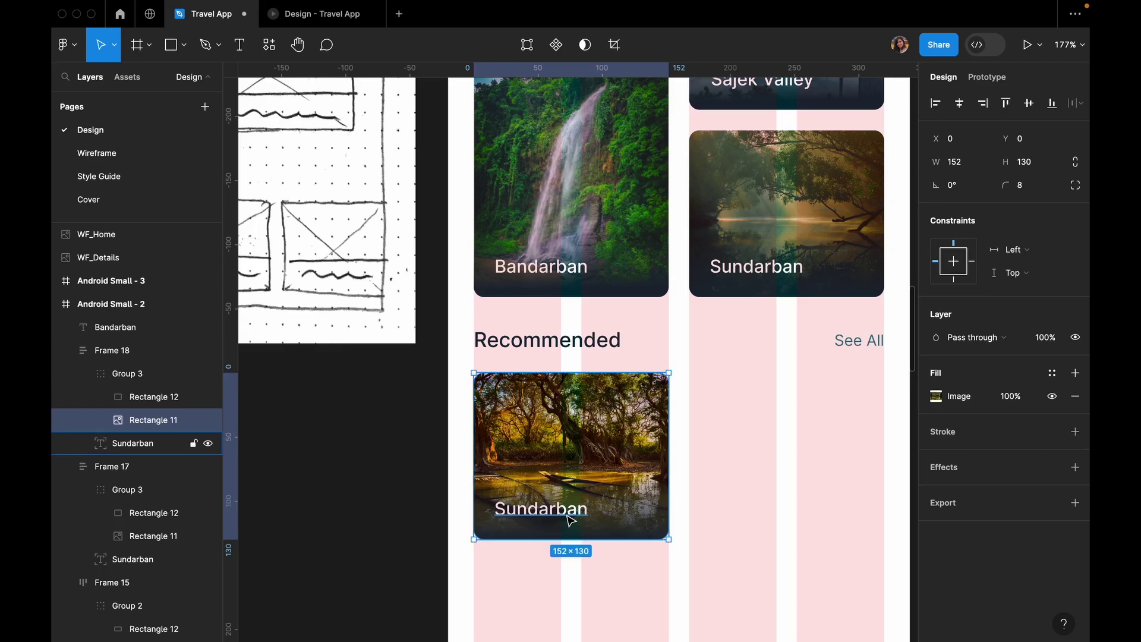
pyautogui.scroll(3, 565, 508)
pyautogui.write('Sylhet')
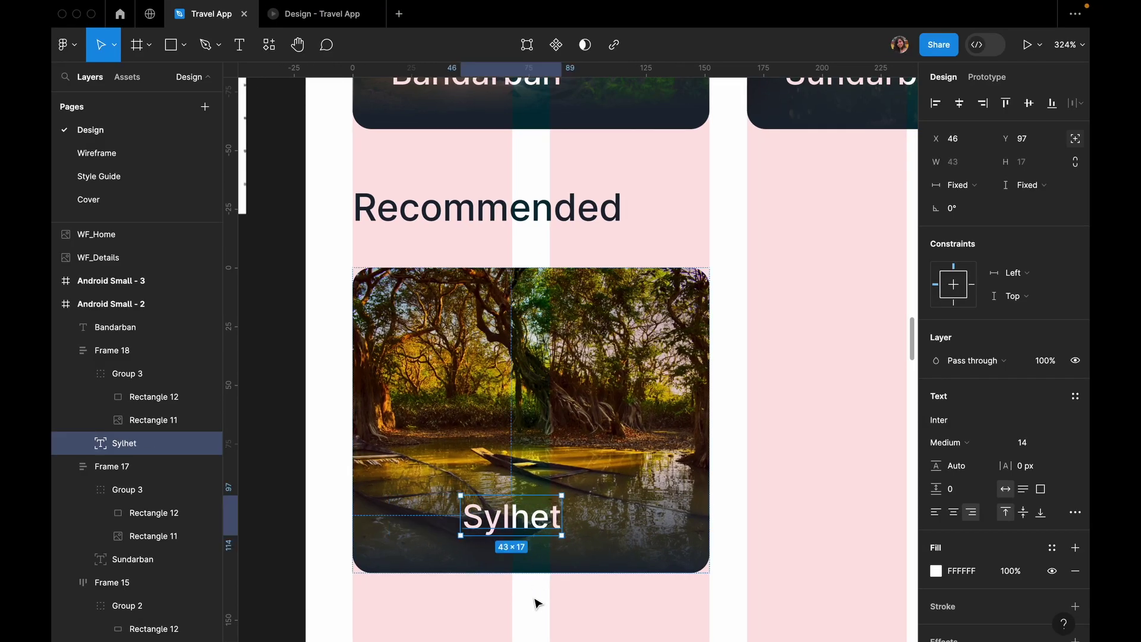
pyautogui.press('Escape')
pyautogui.press('Escape')
pyautogui.hotkey('ctrl', 'd')
pyautogui.scroll(-5, 605, 515)
pyautogui.scroll(-5, 604, 514)
pyautogui.press('Escape')
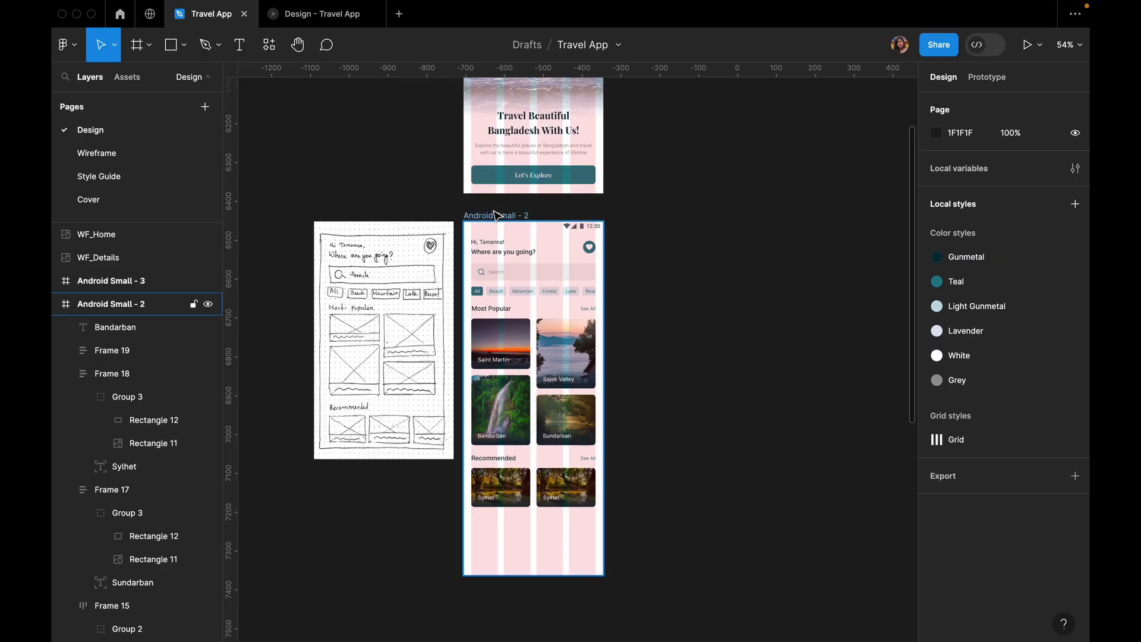
pyautogui.click(937, 326)
# Step: Set the Android Small - 2 layout grid to 8 columns
pyautogui.write('8')
pyautogui.press('Escape')
pyautogui.press('Escape')
pyautogui.scroll(5, 501, 541)
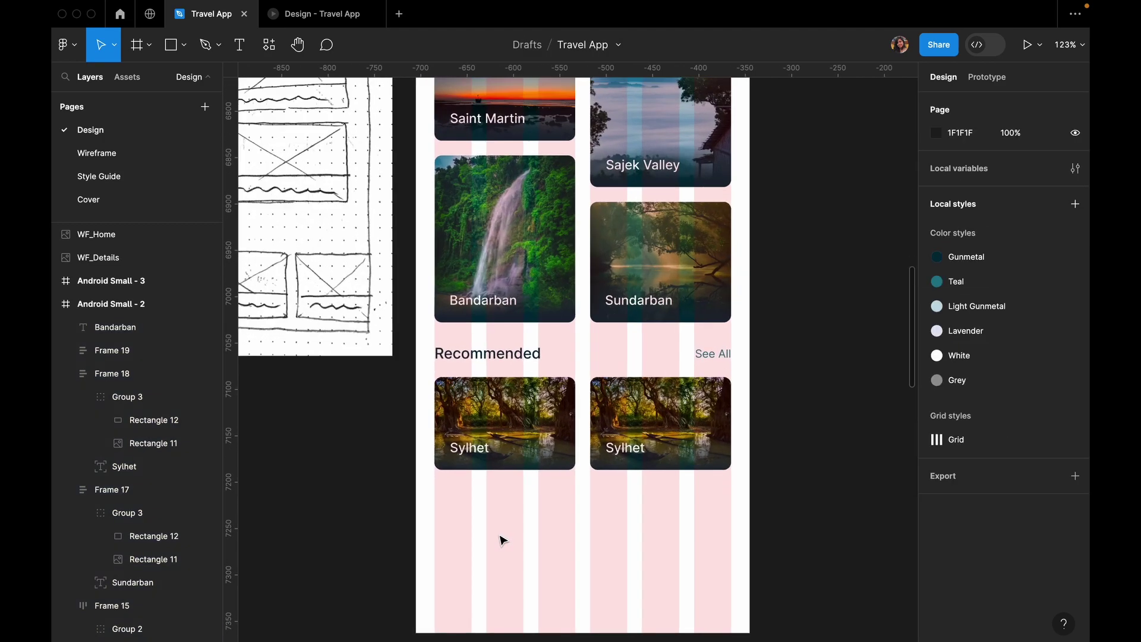
pyautogui.click(601, 502)
pyautogui.scroll(-5, 563, 260)
pyautogui.press('Escape')
pyautogui.click(563, 229)
pyautogui.click(937, 325)
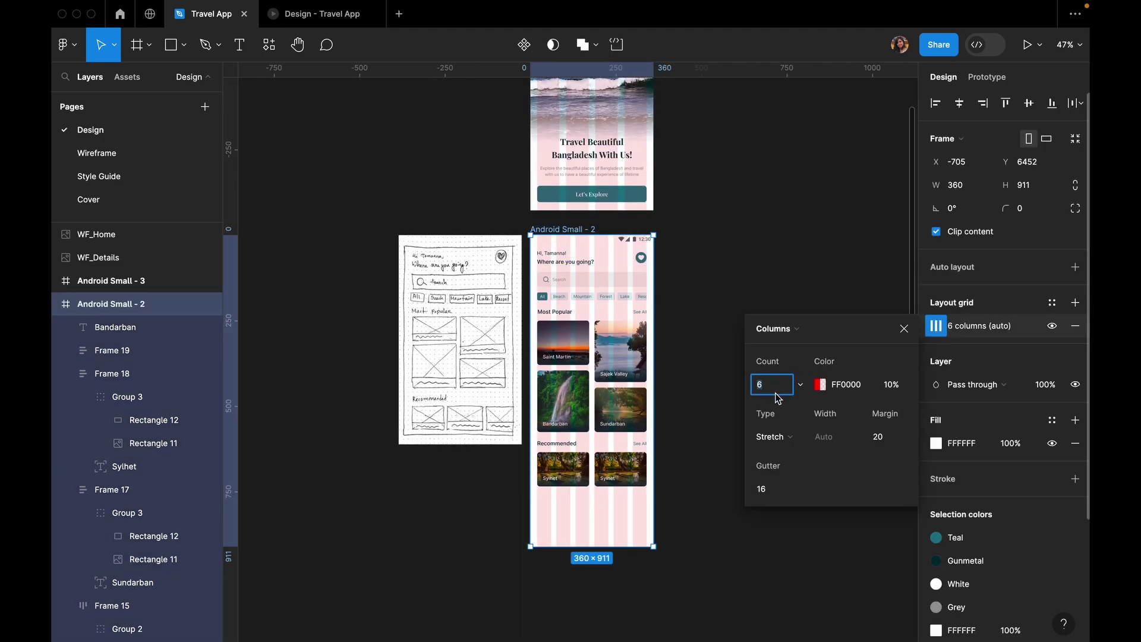
pyautogui.scroll(5, 595, 523)
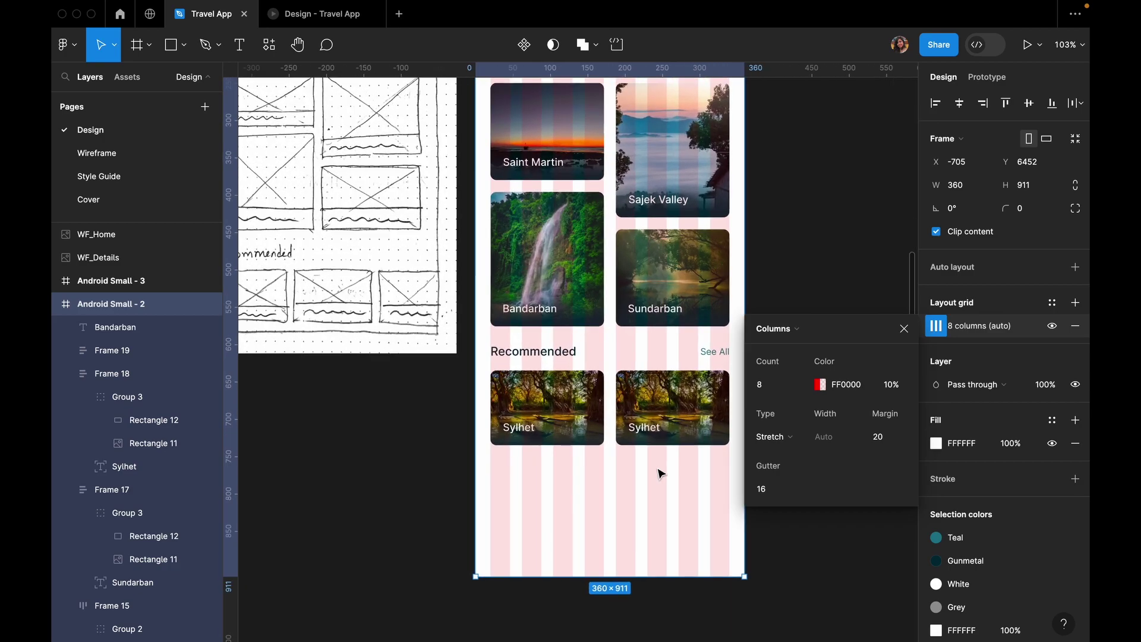
pyautogui.press('Escape')
pyautogui.scroll(3, 576, 433)
# Step: Narrow the first Sylhet card's image to 110 px wide to fit the grid
pyautogui.click(629, 403)
pyautogui.doubleClick(625, 399)
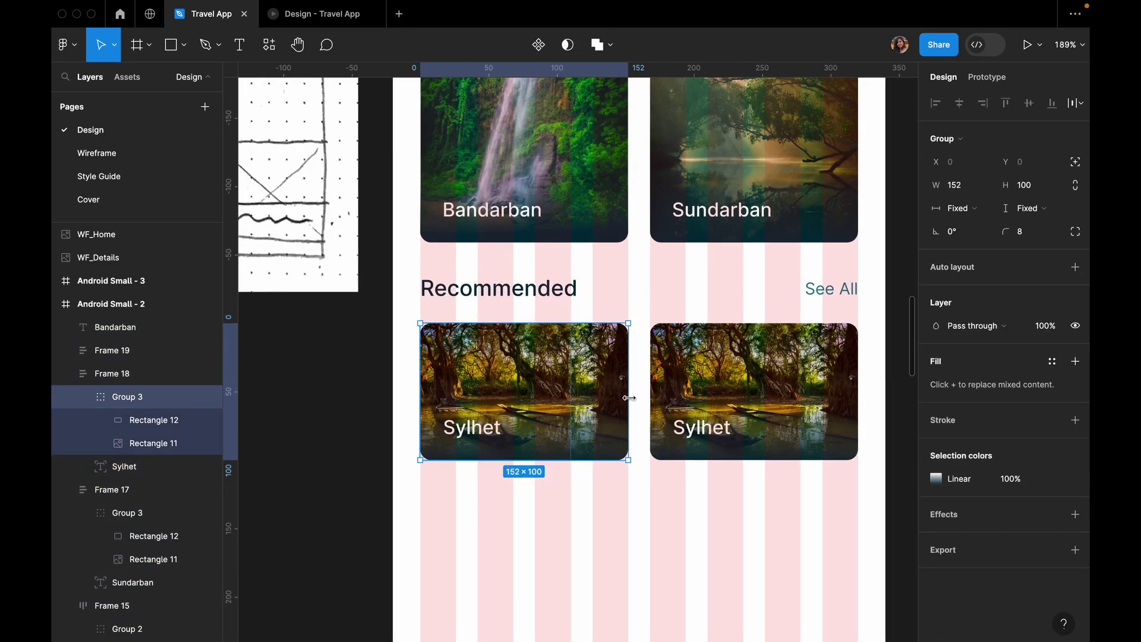
pyautogui.moveTo(629, 398); pyautogui.dragTo(572, 400)
pyautogui.scroll(3, 485, 432)
pyautogui.click(481, 432)
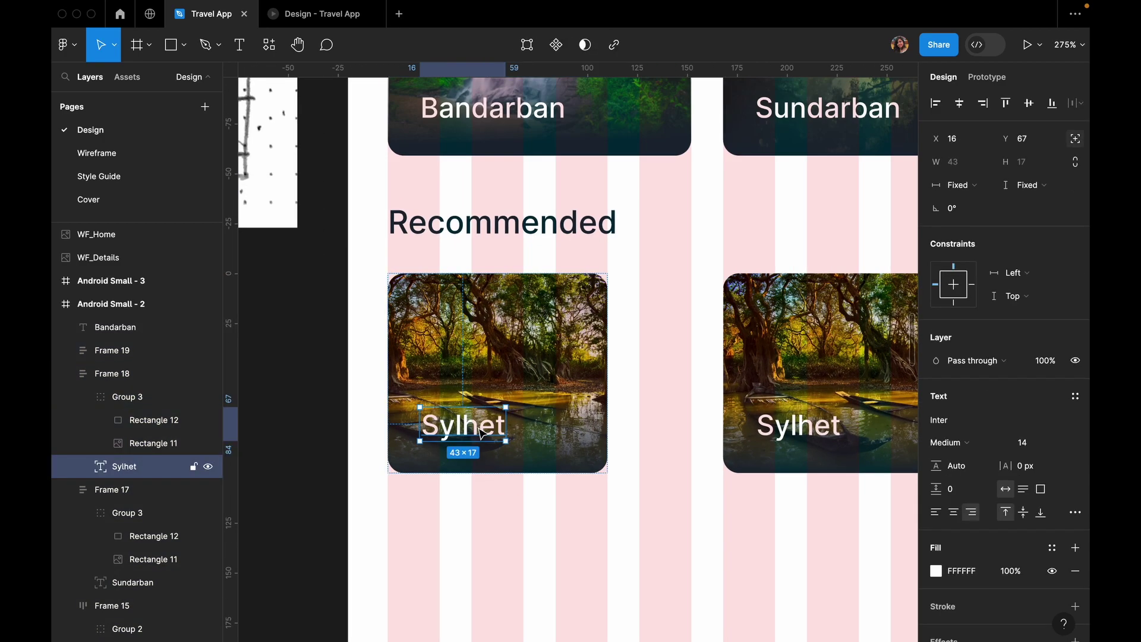
pyautogui.scroll(-5, 582, 482)
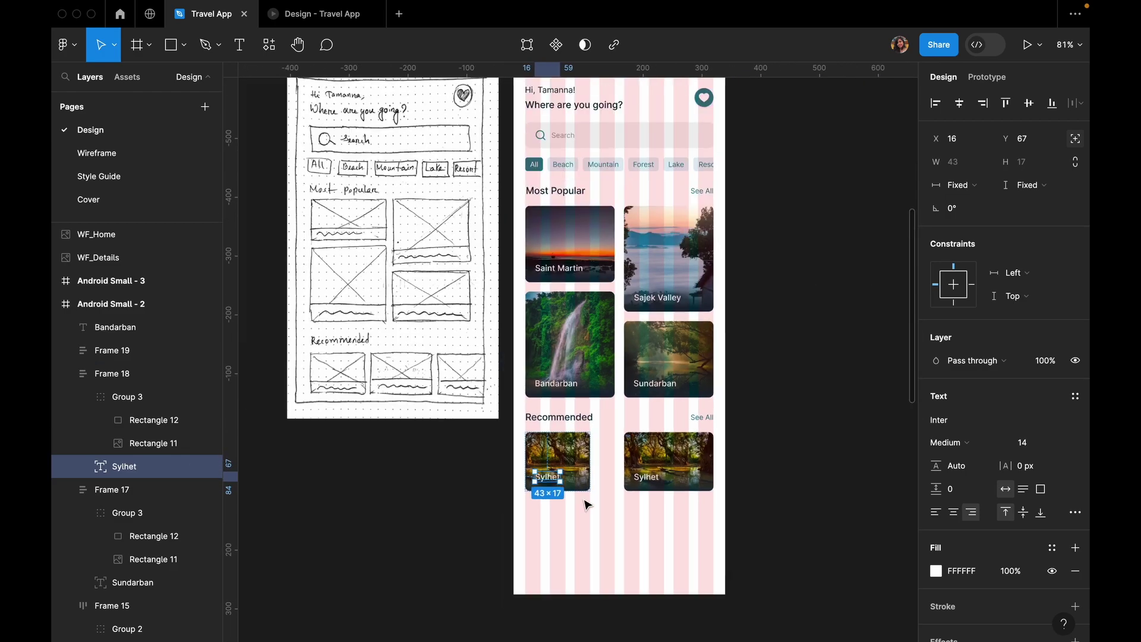
pyautogui.scroll(5, 543, 535)
pyautogui.scroll(2, 501, 557)
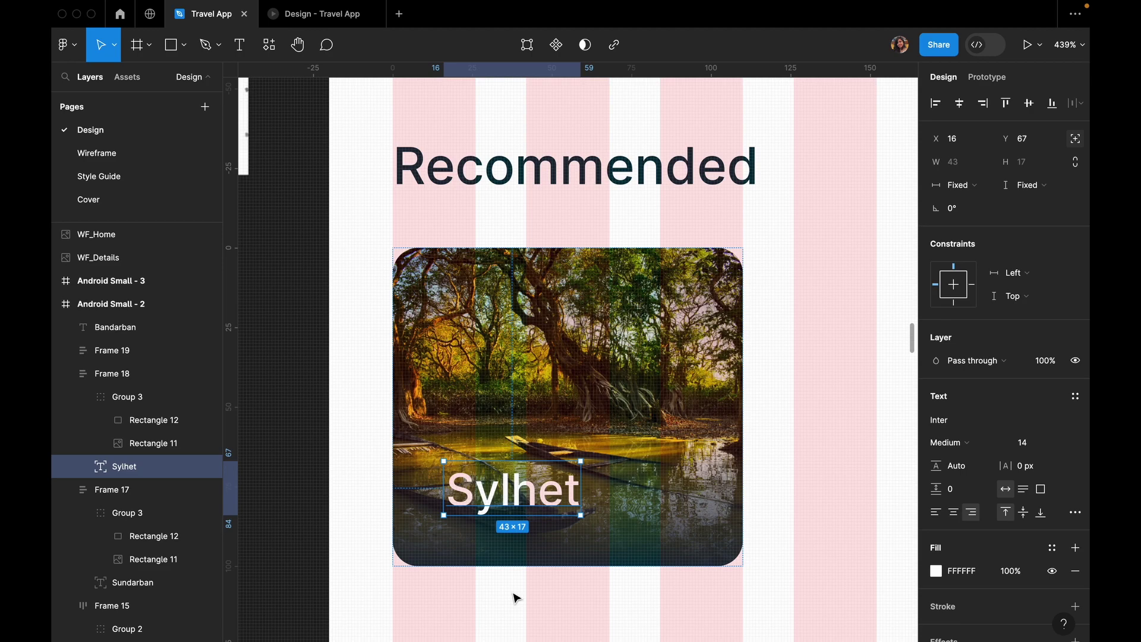
pyautogui.scroll(-5, 516, 598)
pyautogui.scroll(3, 642, 530)
pyautogui.click(642, 529)
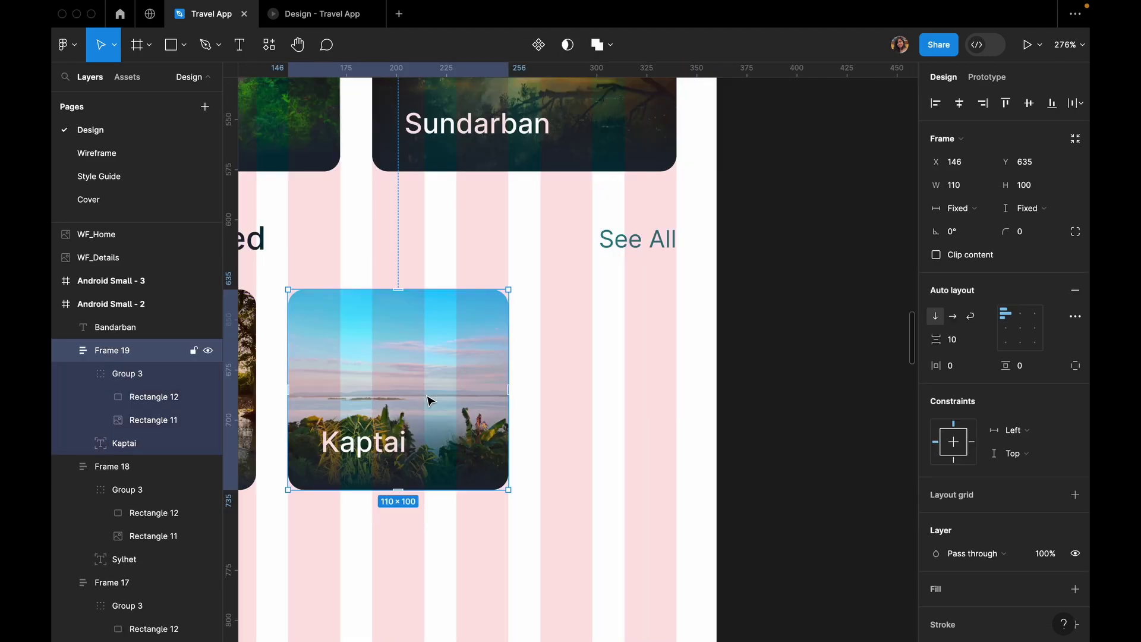
# Step: Duplicate the Kaptai card, fill it with the tree and lake photo, and label it Sunamganj
pyautogui.moveTo(429, 410); pyautogui.dragTo(683, 413)
pyautogui.doubleClick(682, 413)
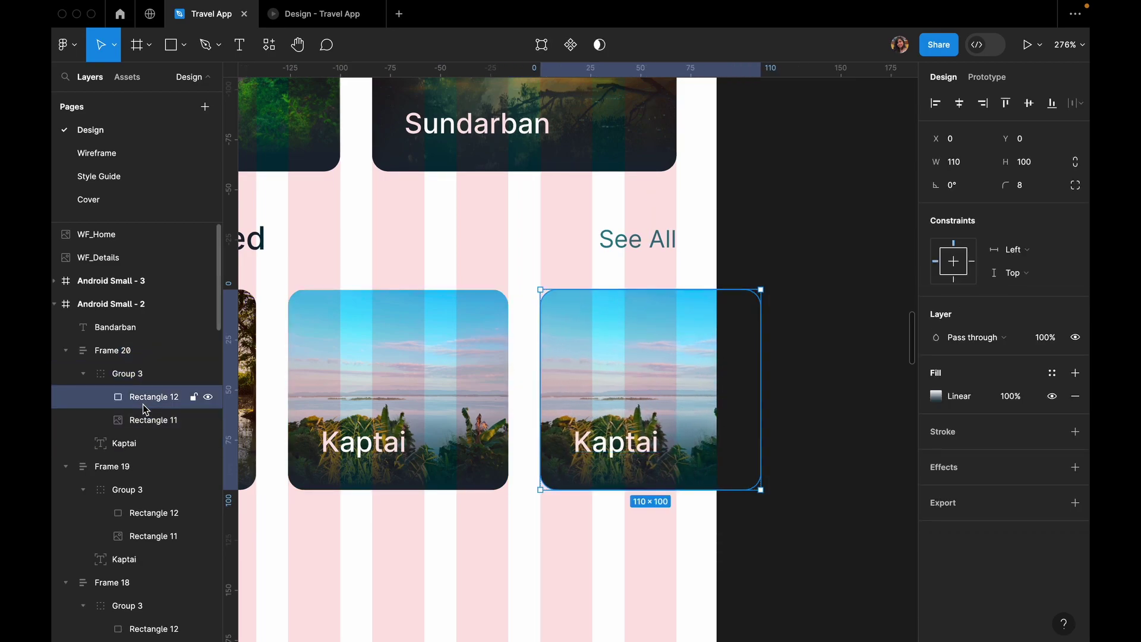
pyautogui.hotkey('ctrl', 'v')
pyautogui.scroll(3, 607, 479)
pyautogui.doubleClick(606, 478)
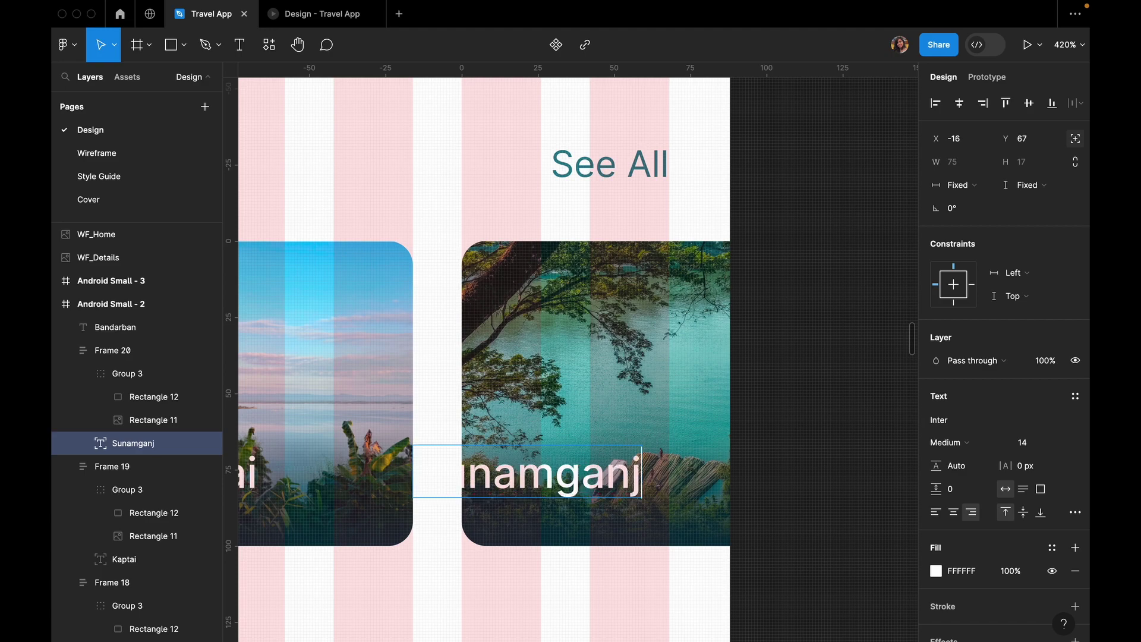
pyautogui.press('Escape')
pyautogui.moveTo(523, 473); pyautogui.dragTo(609, 473)
pyautogui.press('Escape')
# Step: Wrap the three cards in auto layout, ordered Sunamganj, Sylhet, Kaptai
pyautogui.scroll(-8, 597, 535)
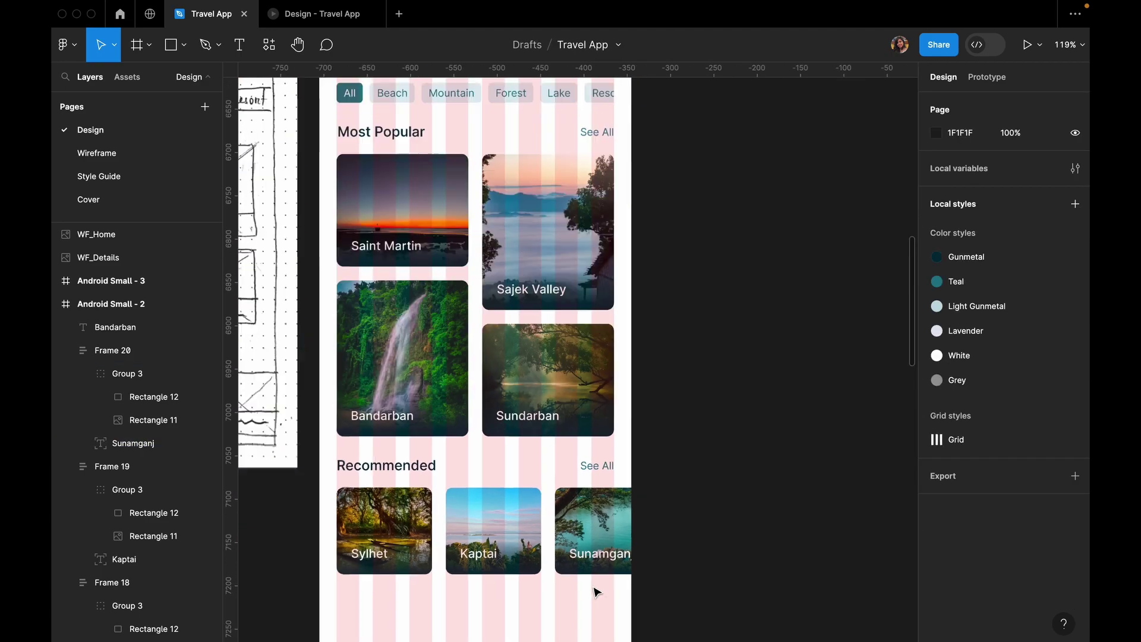
pyautogui.scroll(-3, 598, 592)
pyautogui.click(702, 503)
pyautogui.keyDown('shift'); pyautogui.click(481, 502); pyautogui.keyUp('shift')
pyautogui.keyDown('shift'); pyautogui.click(610, 497); pyautogui.keyUp('shift')
pyautogui.hotkey('shift', 'a')
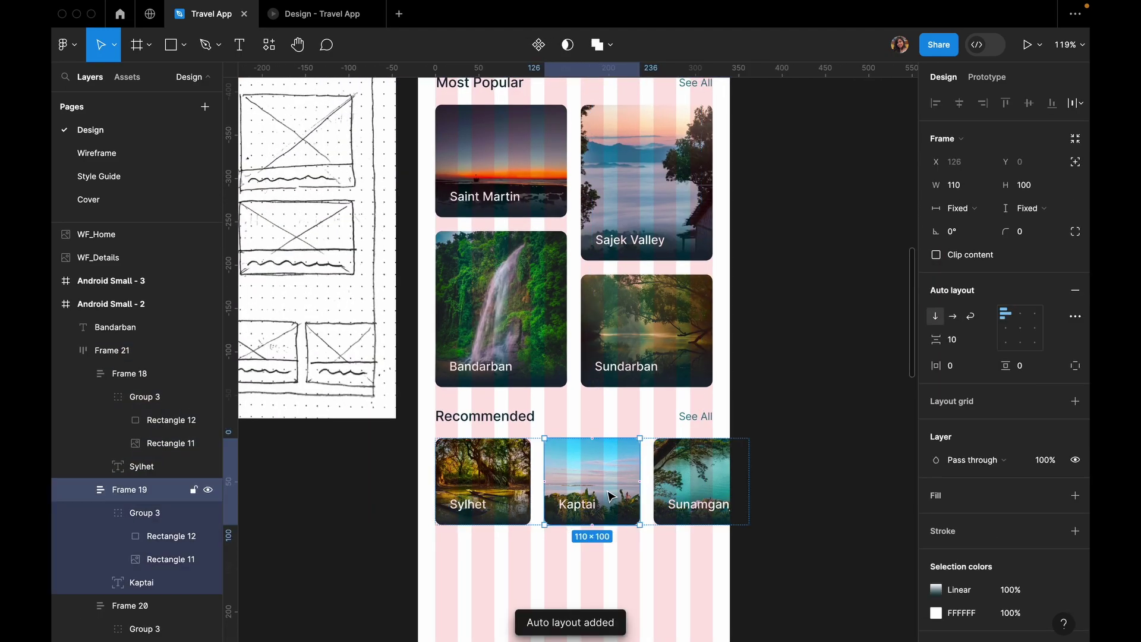
pyautogui.moveTo(610, 497); pyautogui.dragTo(688, 476)
pyautogui.moveTo(589, 481); pyautogui.dragTo(494, 482)
pyautogui.click(632, 566)
# Step: Preview the home screen as a prototype, then return to the design editor
pyautogui.scroll(-3, 630, 567)
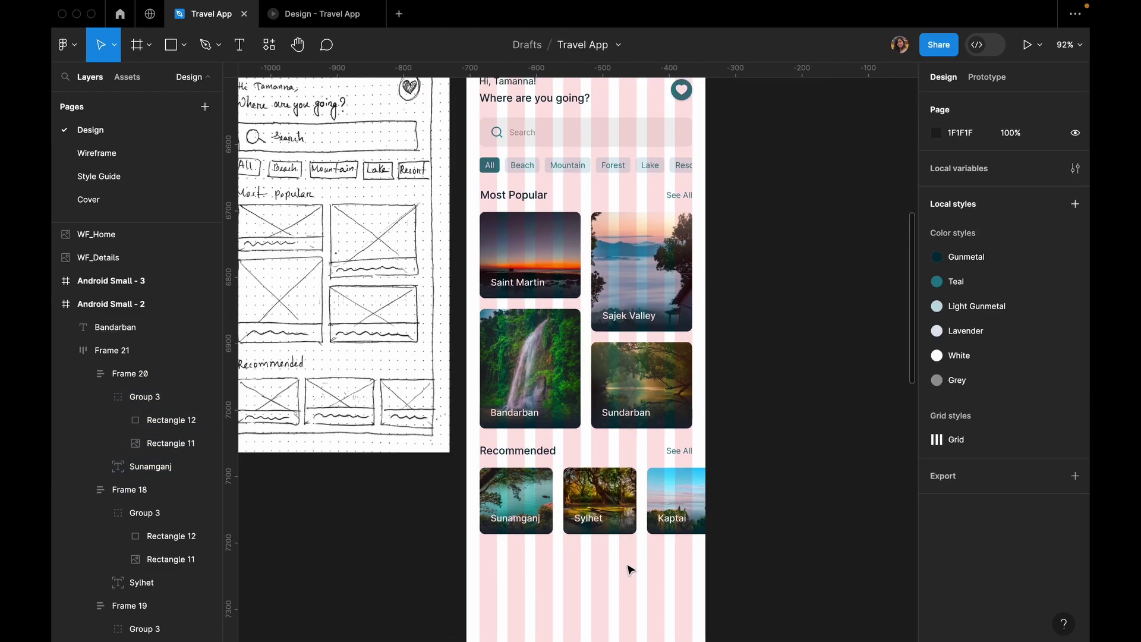
pyautogui.hotkey('ctrl', 'alt', 'Return')
pyautogui.scroll(-5, 586, 479)
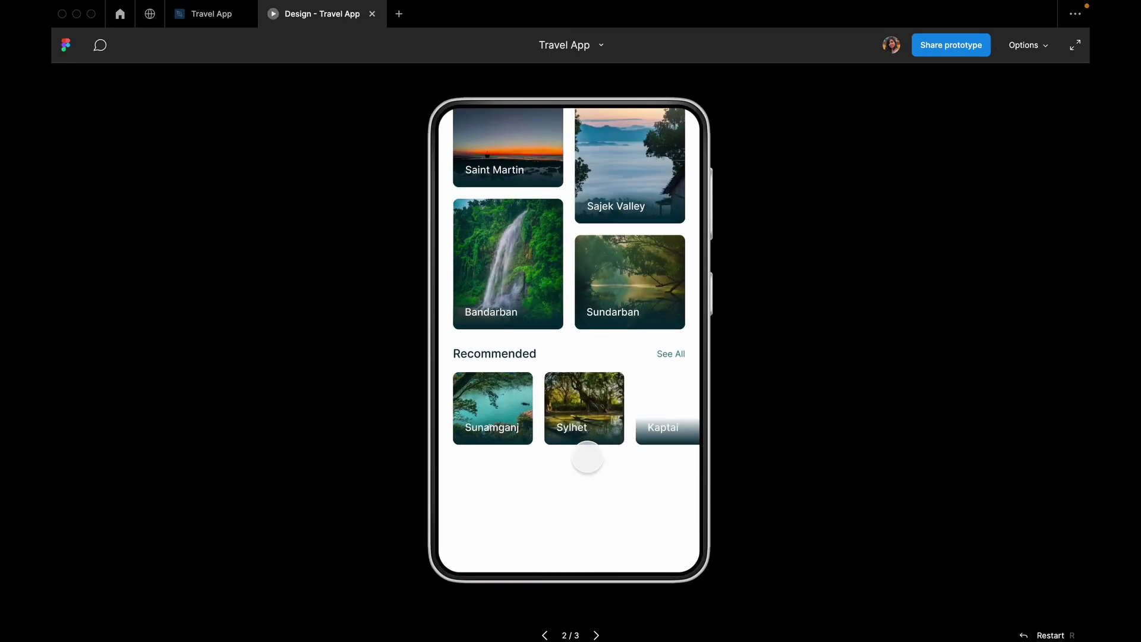
pyautogui.scroll(5, 586, 479)
pyautogui.scroll(-4, 586, 479)
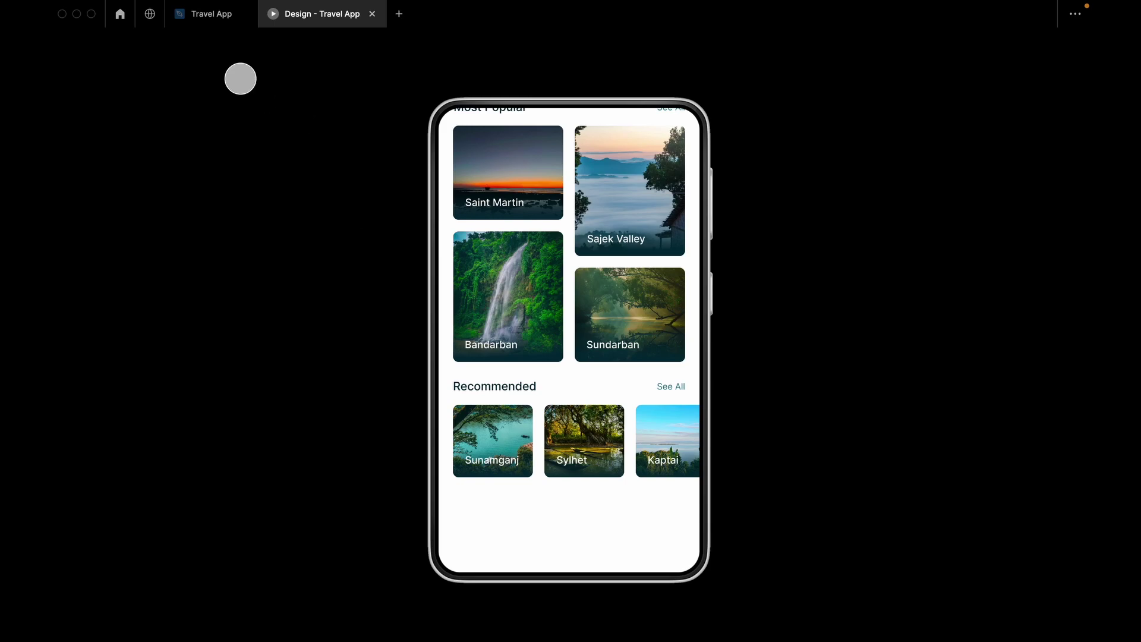
pyautogui.hotkey('ctrl', 'Tab')
pyautogui.scroll(5, 515, 553)
pyautogui.doubleClick(531, 501)
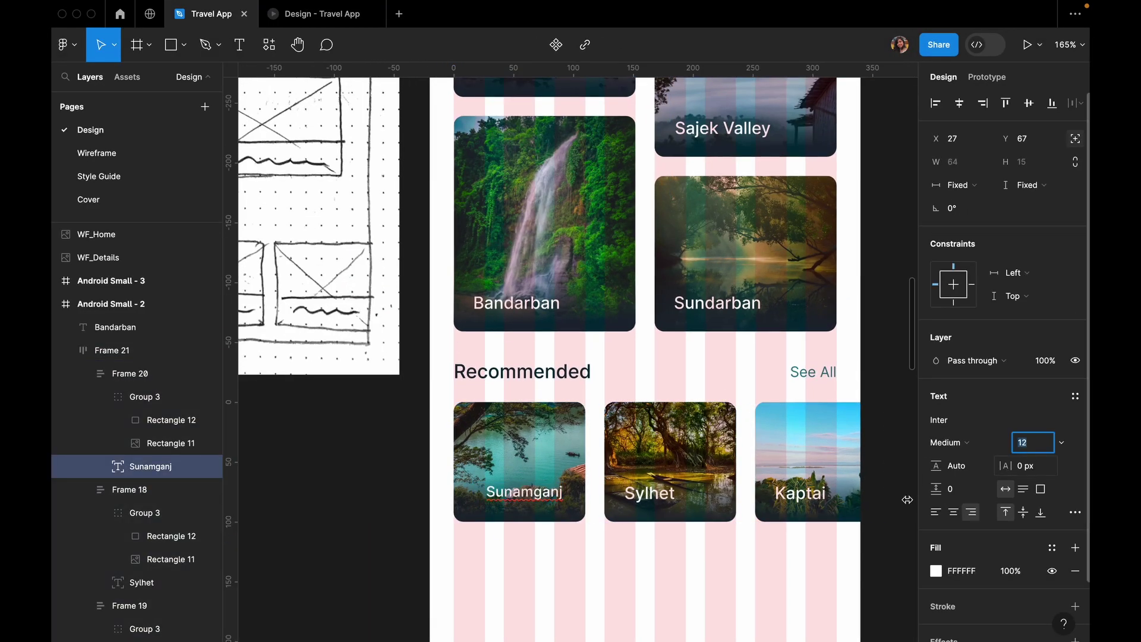
# Step: Set the Kaptai label's font size to 12
pyautogui.doubleClick(650, 492)
pyautogui.doubleClick(800, 493)
pyautogui.click(1033, 442)
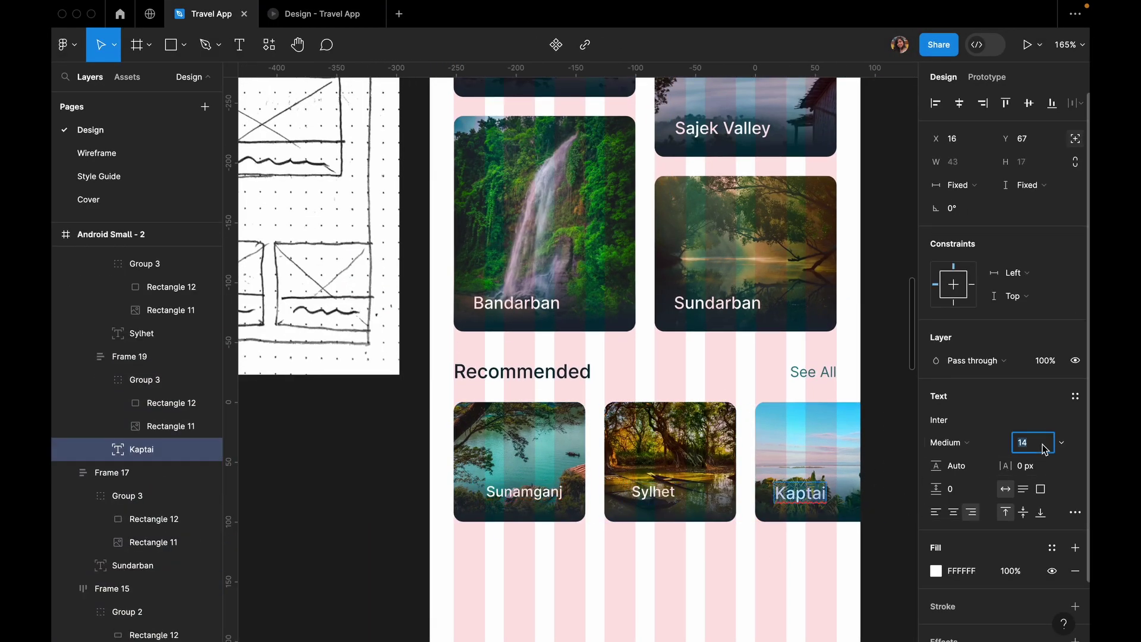
pyautogui.write('12')
pyautogui.press('Return')
pyautogui.press('Escape')
pyautogui.scroll(3, 501, 494)
# Step: Shift the Sunamganj label left and down into place on its card
pyautogui.click(500, 494)
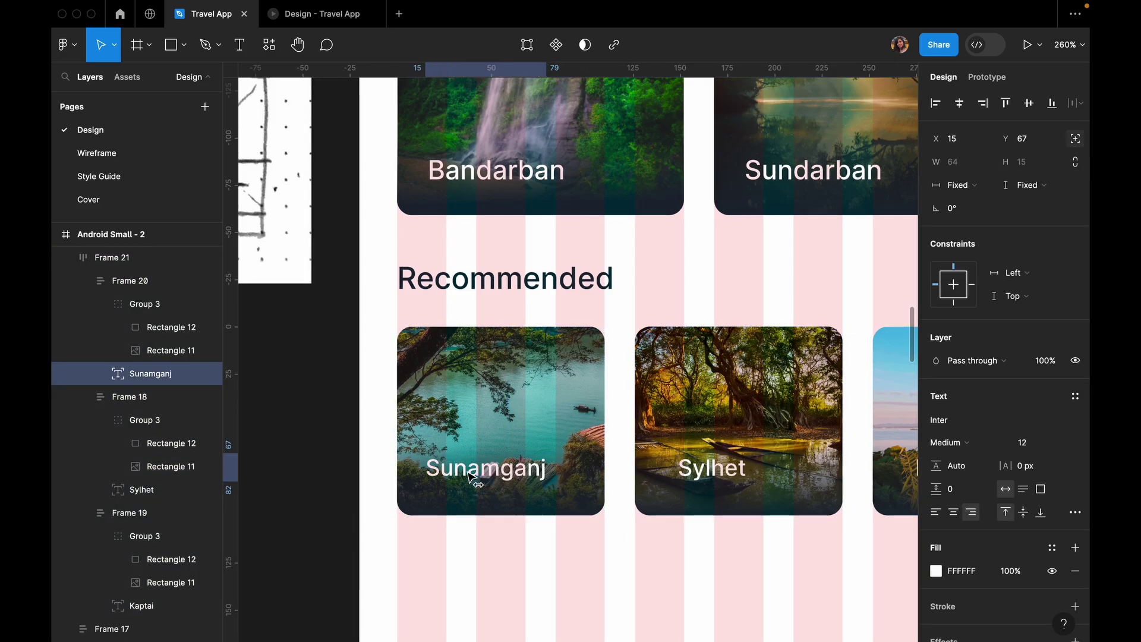
pyautogui.moveTo(501, 494); pyautogui.dragTo(464, 513)
pyautogui.press('Down')
pyautogui.press('Down')
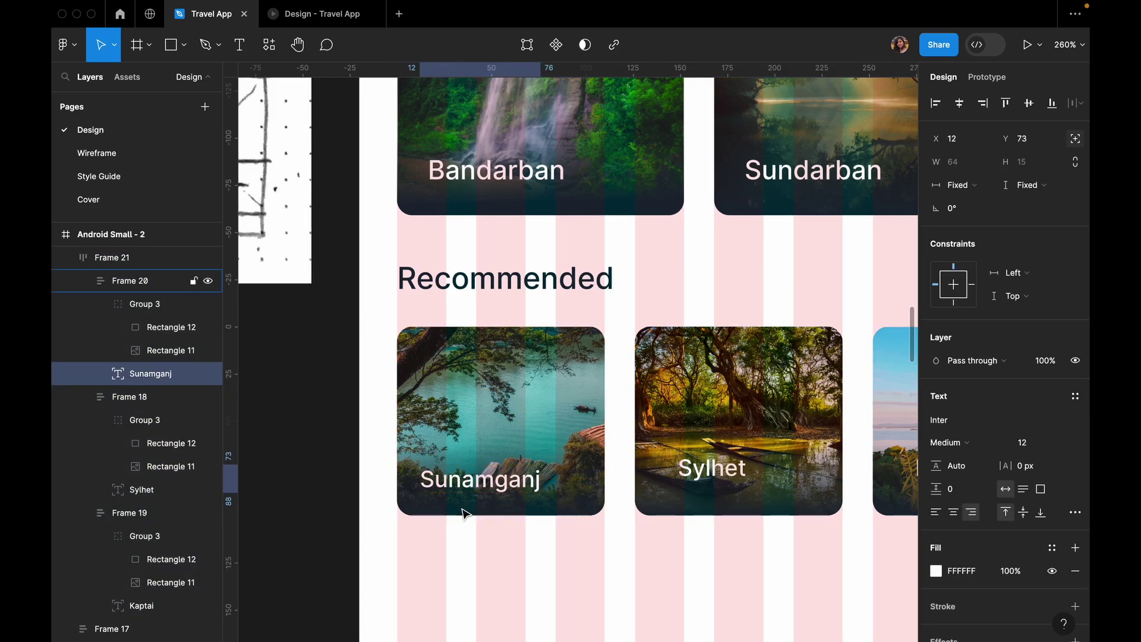
pyautogui.hscroll(3, 464, 513)
pyautogui.click(613, 469)
pyautogui.doubleClick(612, 467)
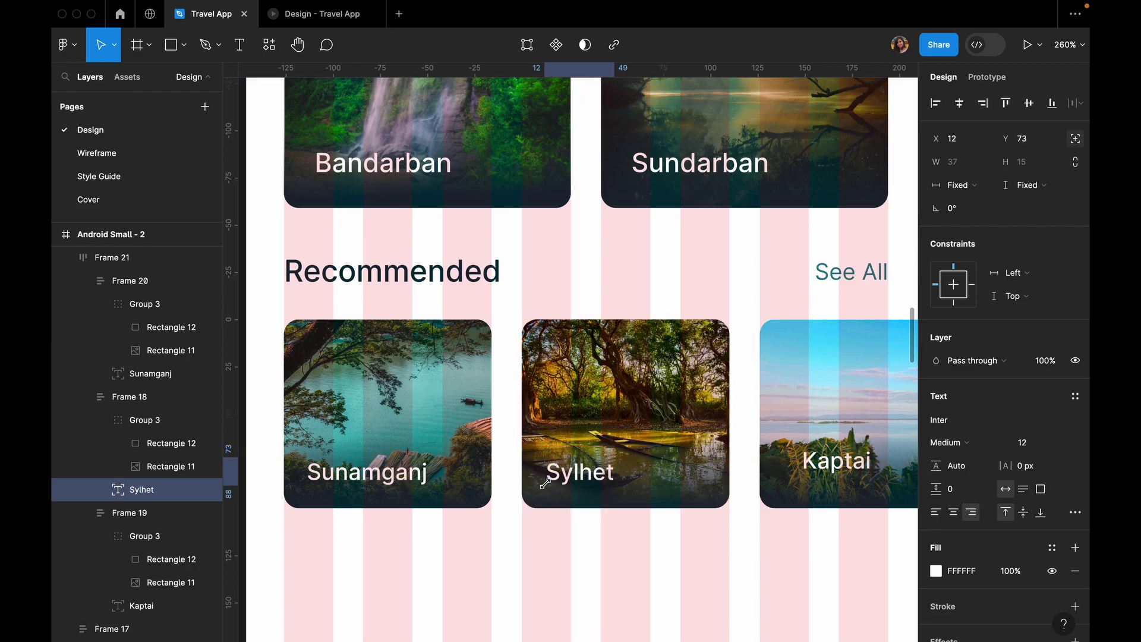
# Step: Move the Kaptai label left to line up with the other card labels
pyautogui.click(356, 472)
pyautogui.doubleClick(359, 471)
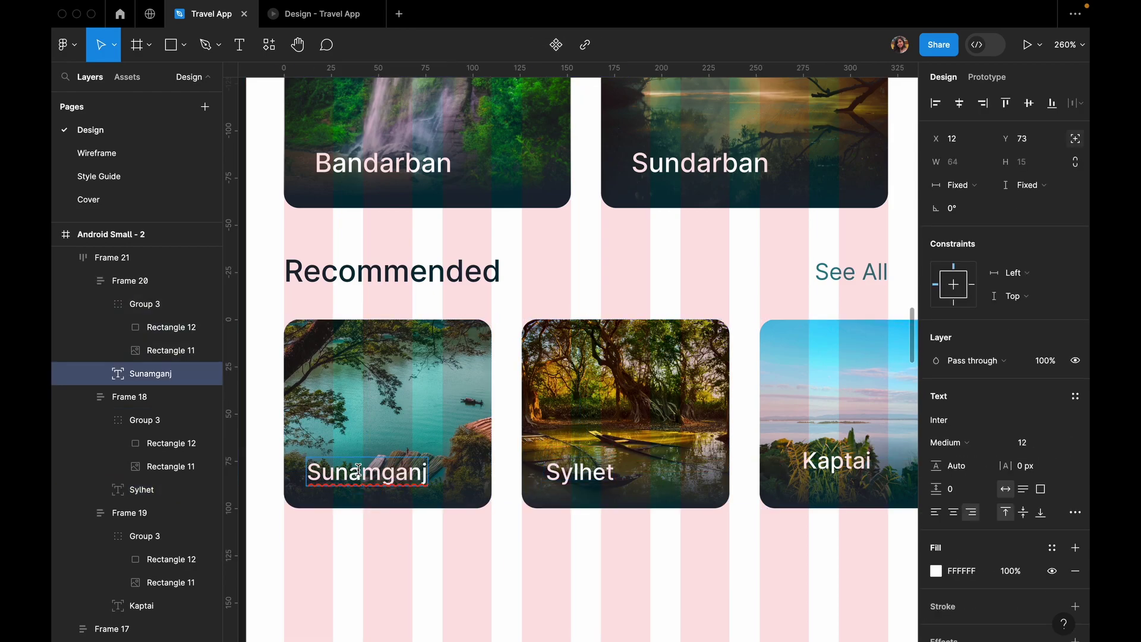
pyautogui.press('Escape')
pyautogui.click(576, 475)
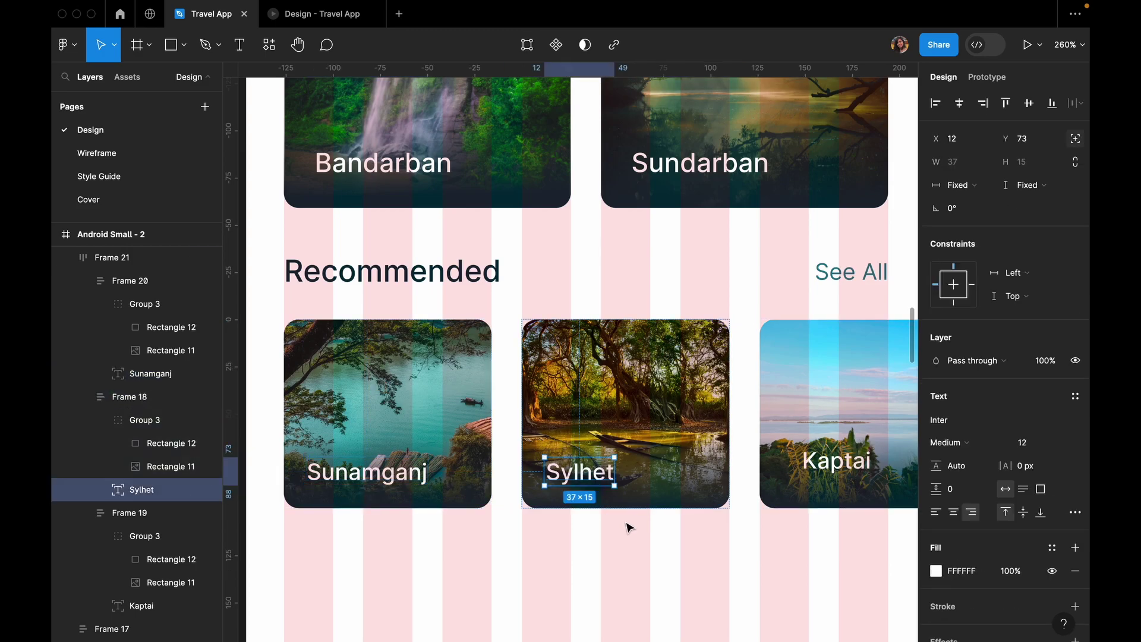
pyautogui.doubleClick(834, 464)
pyautogui.press('Escape')
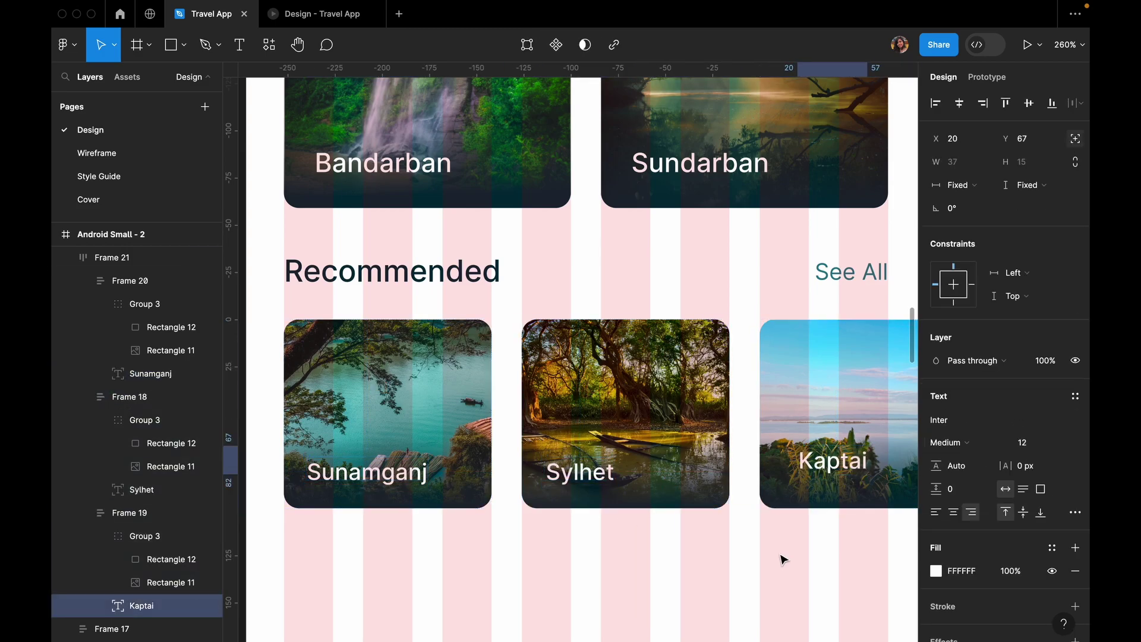
pyautogui.moveTo(834, 494); pyautogui.dragTo(818, 495)
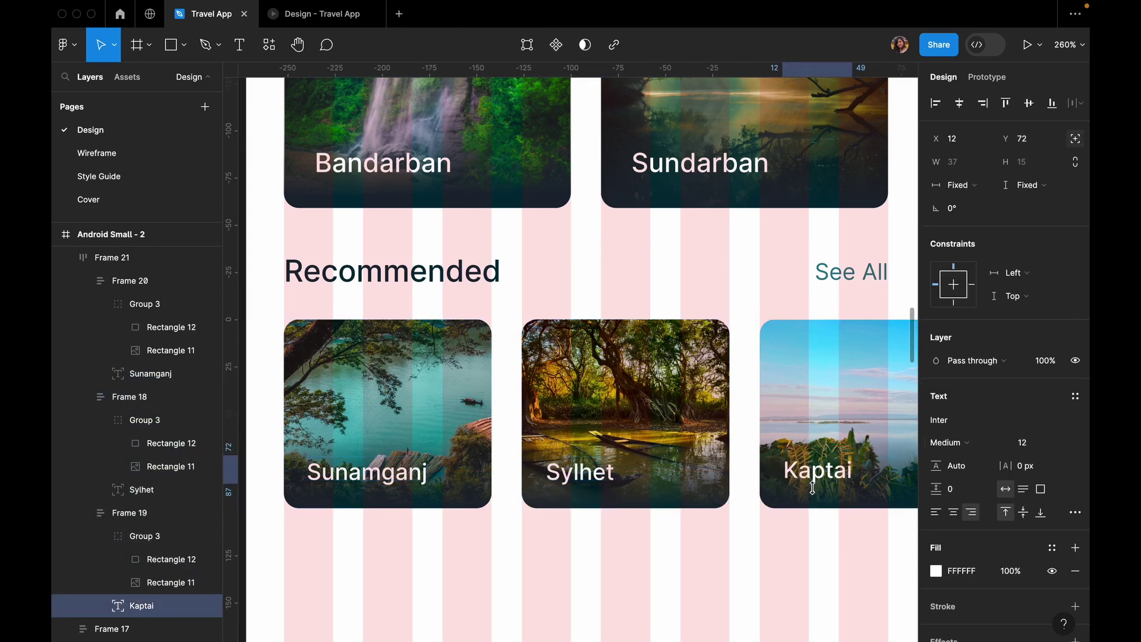
pyautogui.click(812, 548)
# Step: Wrap the Recommended row in auto layout and duplicate it below itself
pyautogui.scroll(-5, 812, 547)
pyautogui.click(588, 468)
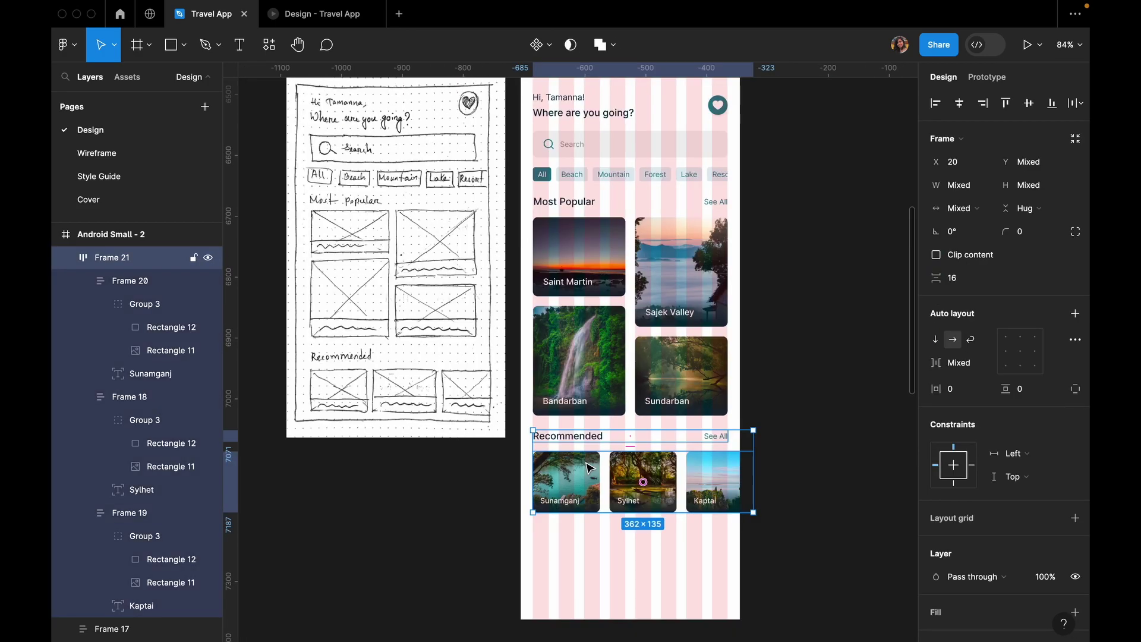
pyautogui.hotkey('shift', 'a')
pyautogui.scroll(3, 612, 483)
pyautogui.moveTo(614, 483)
pyautogui.mouseDown()
pyautogui.moveTo(614, 607)
pyautogui.moveTo(592, 494)
pyautogui.mouseUp()
pyautogui.scroll(-3, 607, 556)
# Step: Change the duplicated Recommended heading to 'Adventure Areas'
pyautogui.press('Escape')
pyautogui.scroll(3, 608, 556)
pyautogui.doubleClick(571, 480)
pyautogui.write('Adventure Are')
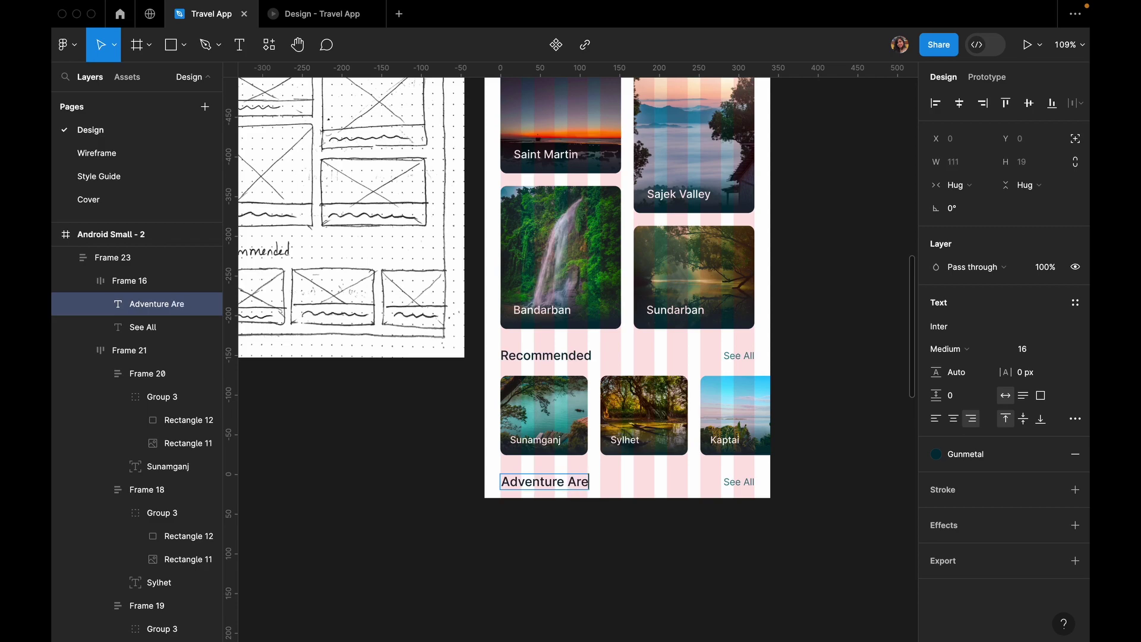
pyautogui.write('as')
pyautogui.click(390, 513)
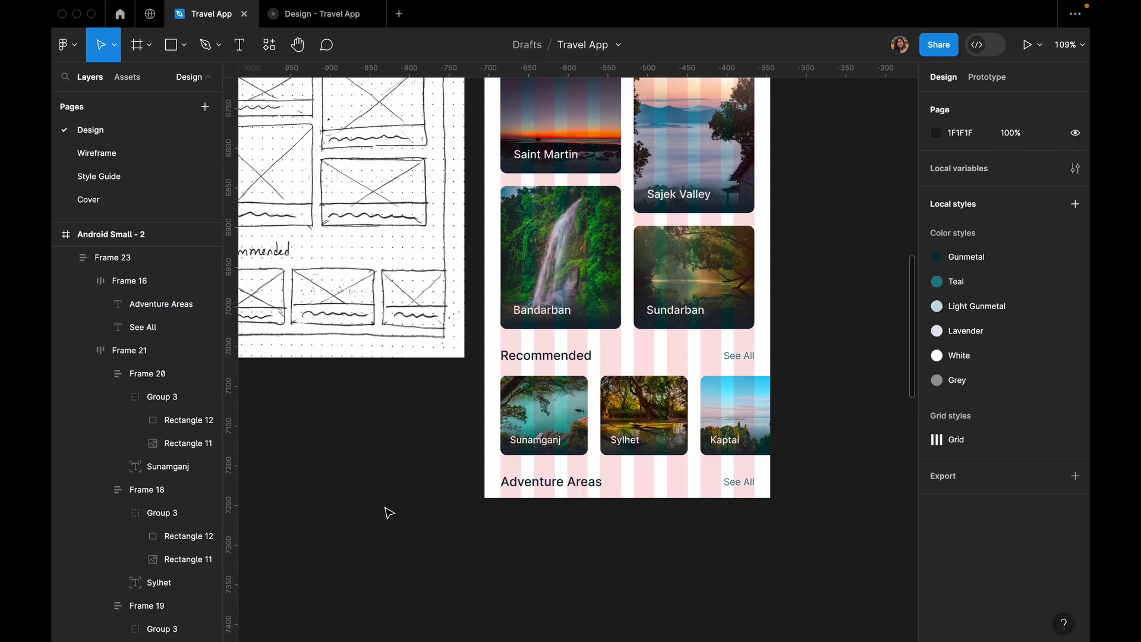
pyautogui.scroll(-5, 390, 512)
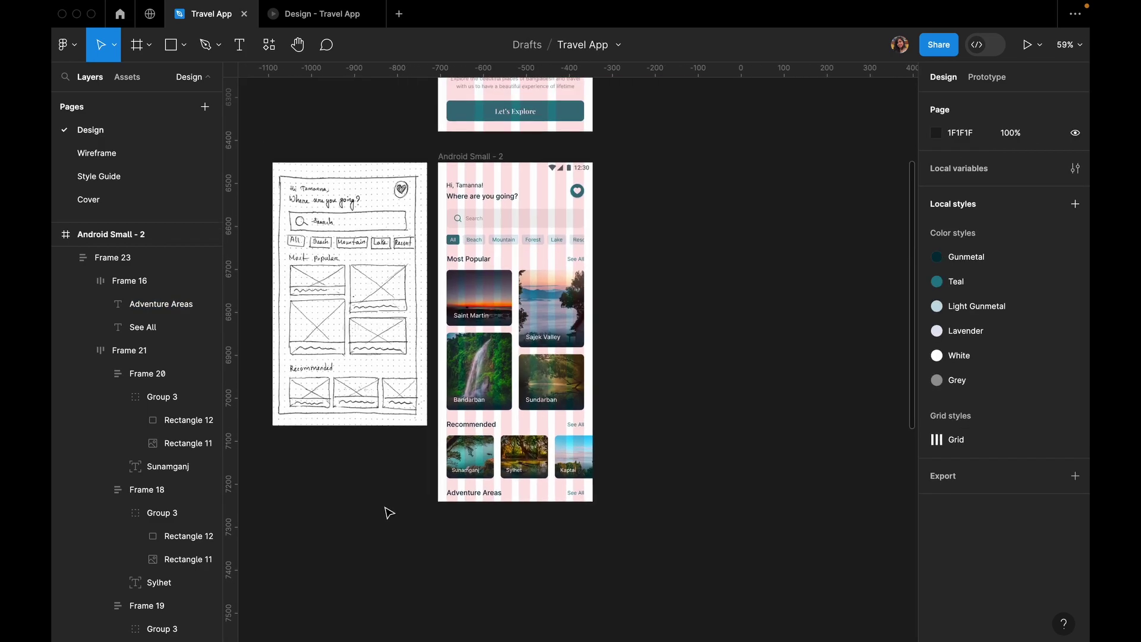
pyautogui.scroll(5, 525, 545)
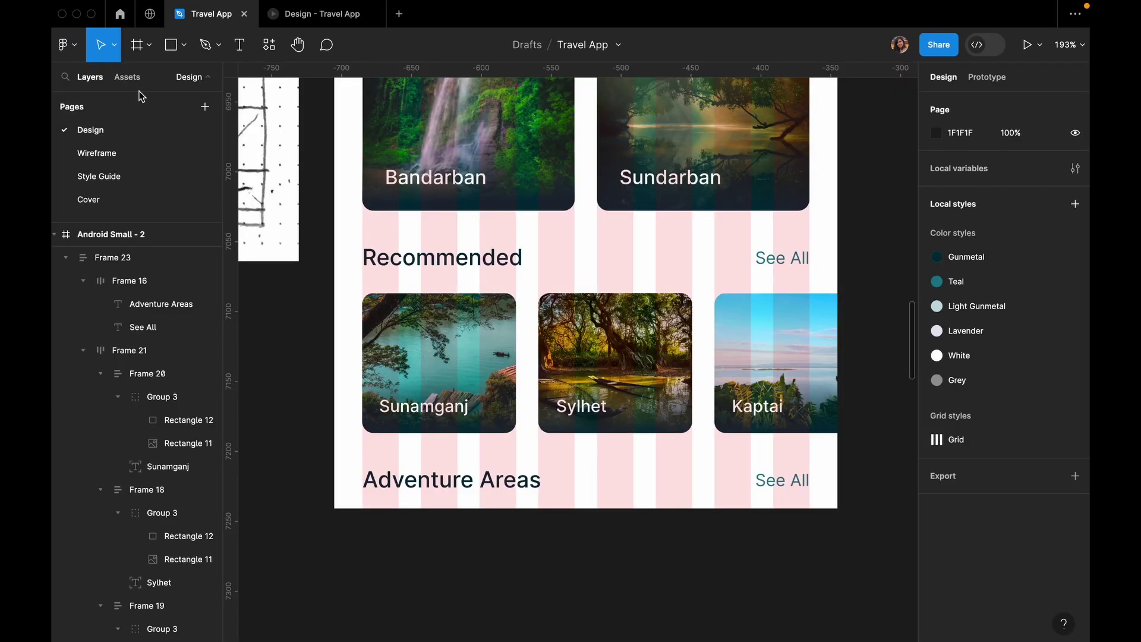
# Step: Draw a 360×56 rectangle aligned to the bottom of the phone screen
pyautogui.press('r')
pyautogui.moveTo(345, 488)
pyautogui.mouseDown()
pyautogui.moveTo(593, 488)
pyautogui.moveTo(665, 537)
pyautogui.mouseUp()
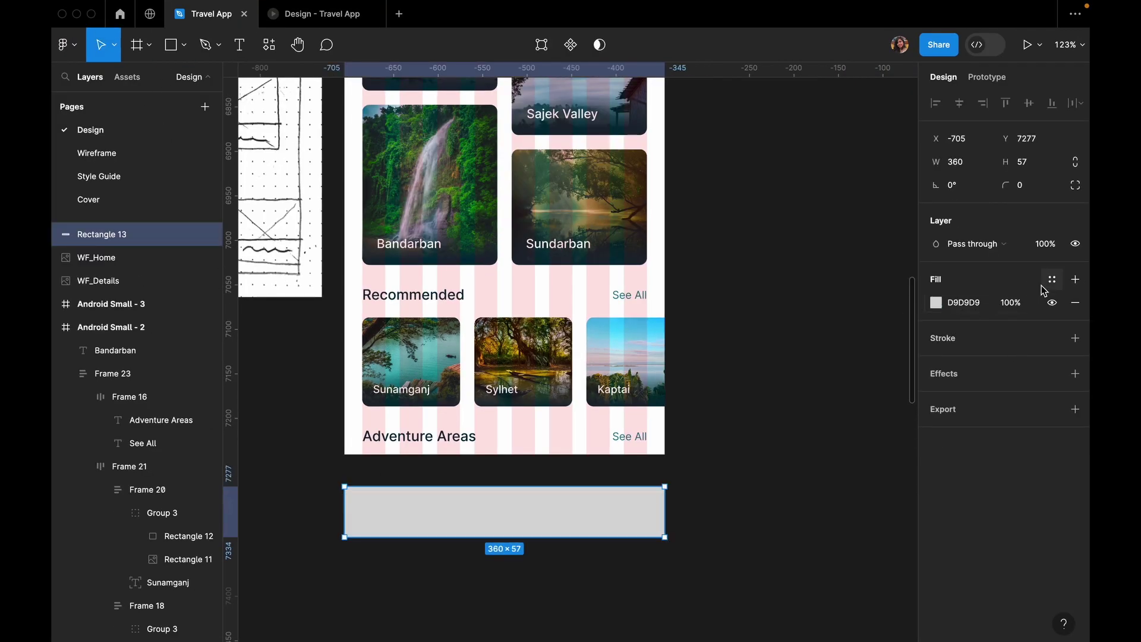
pyautogui.moveTo(466, 500); pyautogui.dragTo(457, 429)
pyautogui.click(959, 103)
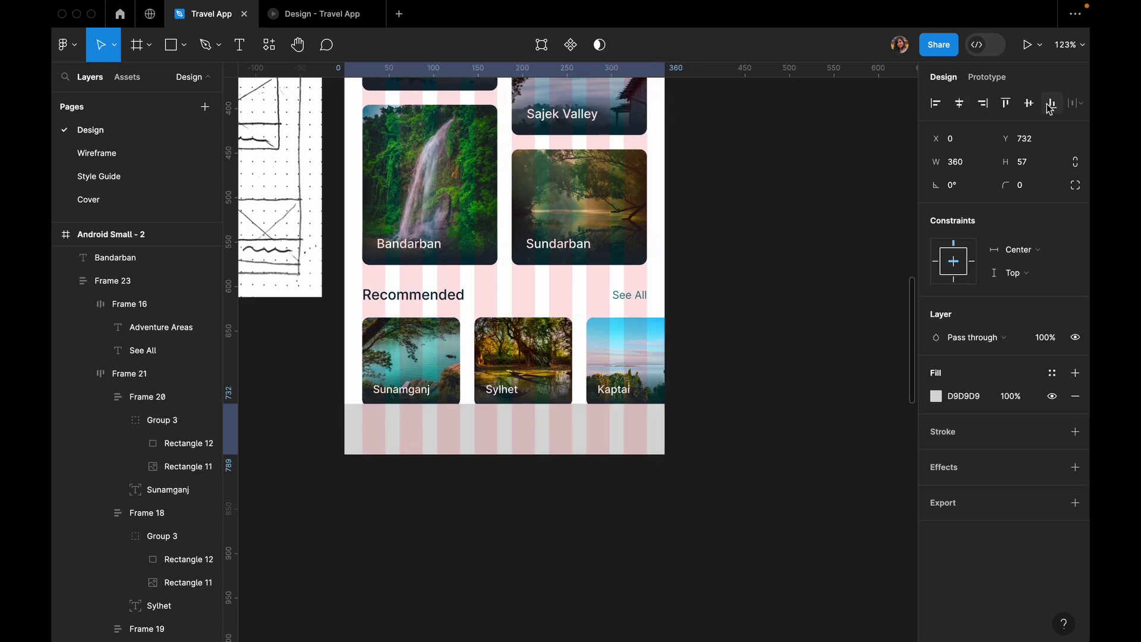
pyautogui.click(1052, 102)
pyautogui.scroll(3, 437, 470)
pyautogui.click(828, 300)
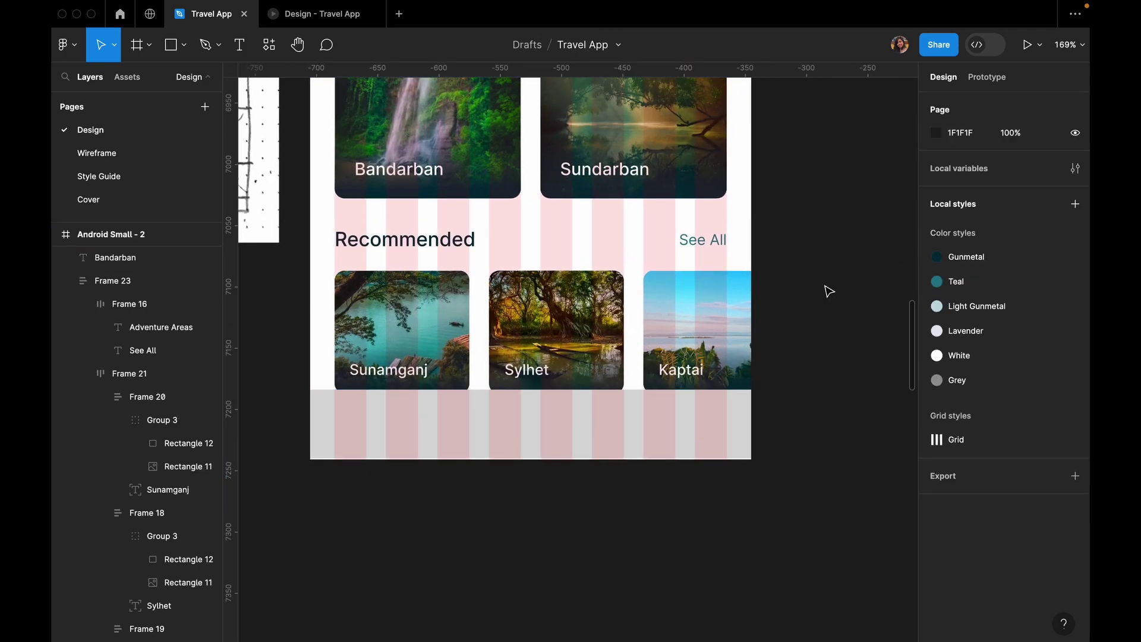
pyautogui.hotkey('ctrl', 'z')
pyautogui.hotkey('ctrl', 'z')
pyautogui.hotkey('ctrl', 'z')
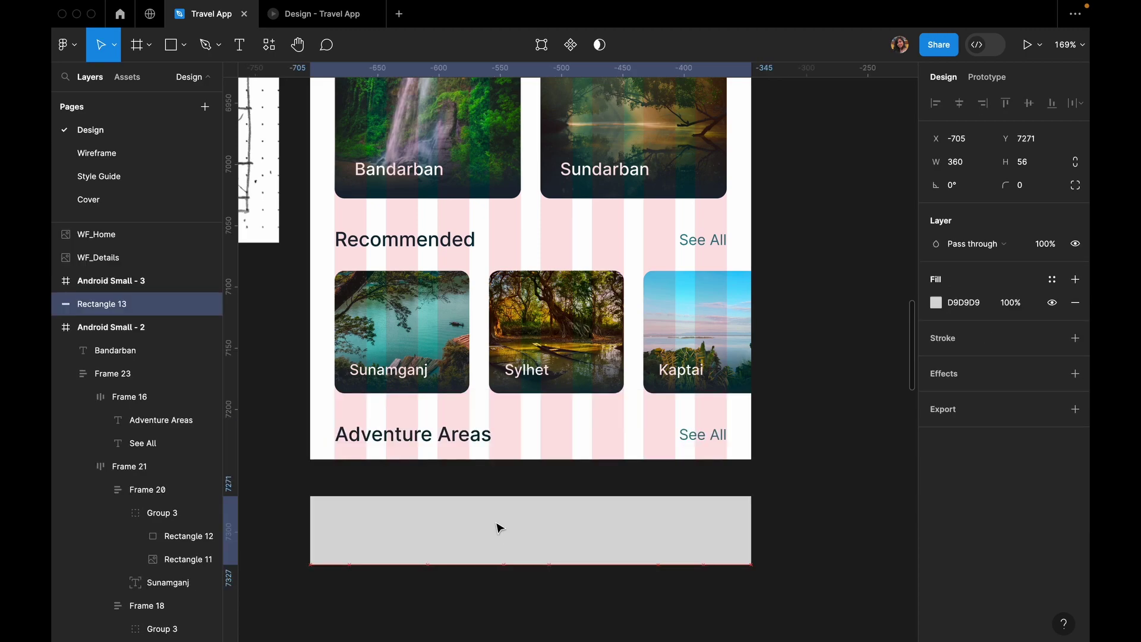
# Step: Fill the rectangle with the White colour style and turn it into a frame
pyautogui.click(1052, 279)
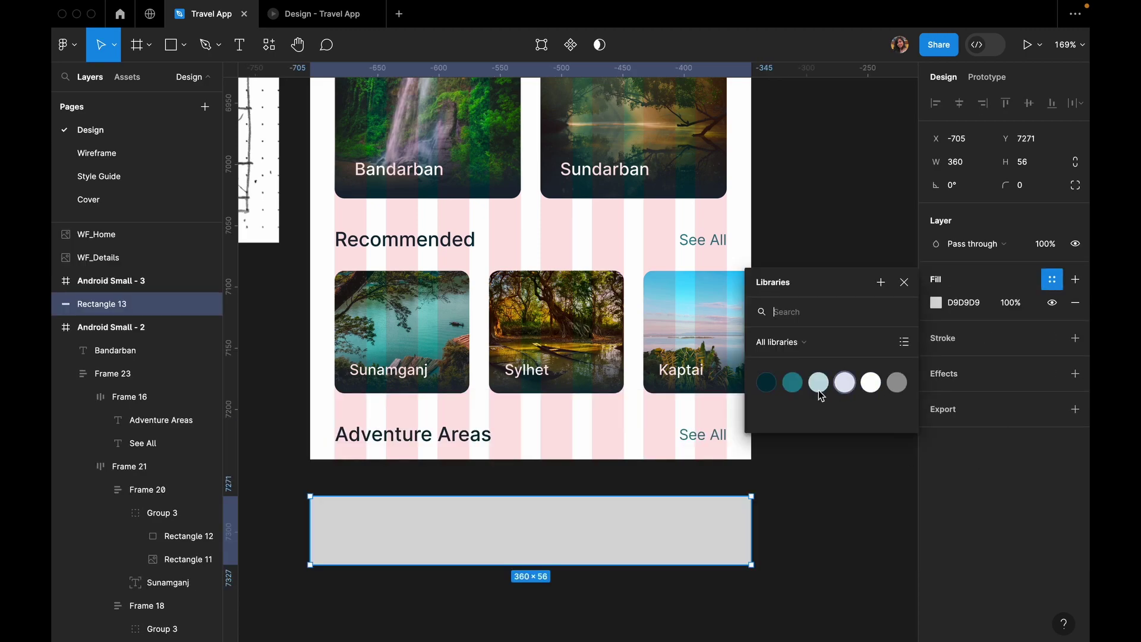
pyautogui.click(872, 382)
pyautogui.scroll(-2, 545, 511)
pyautogui.click(553, 515)
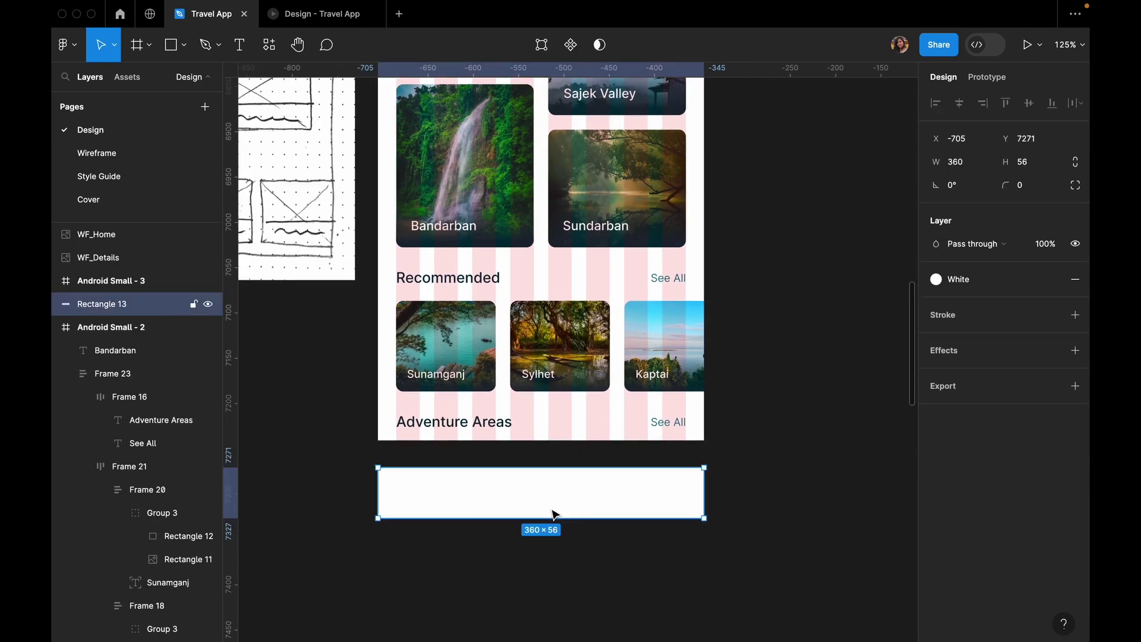
pyautogui.hotkey('ctrl', 'alt', 'g')
pyautogui.scroll(2, 535, 464)
# Step: Give the bar frame a 3-column layout grid with 20 px margins
pyautogui.click(1075, 303)
pyautogui.click(936, 326)
pyautogui.click(773, 329)
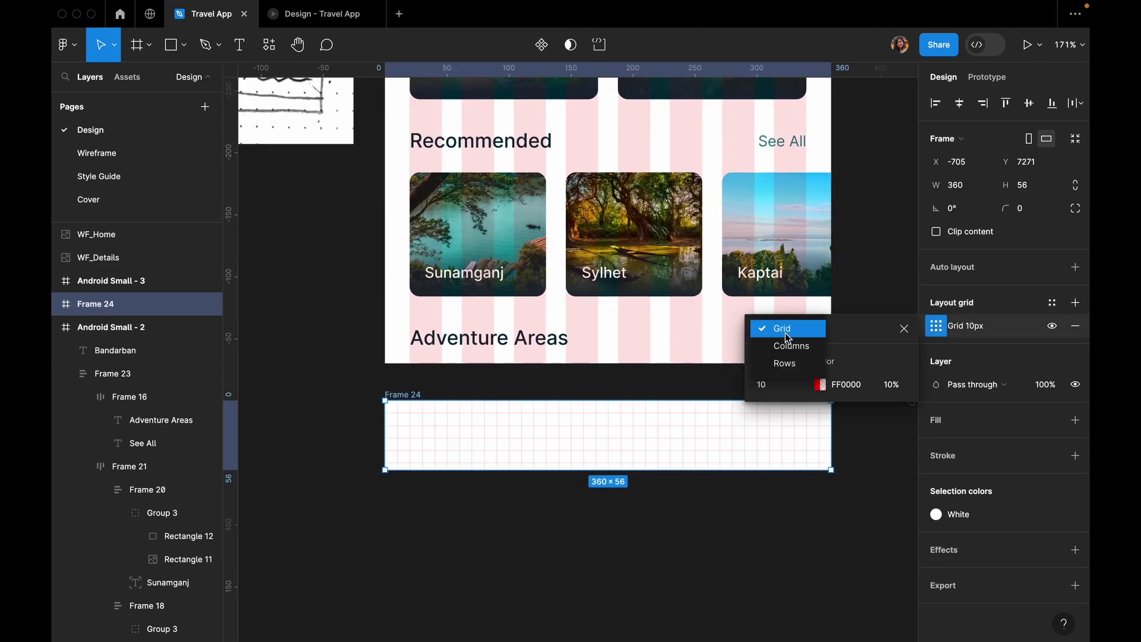
pyautogui.write('3')
pyautogui.press('Return')
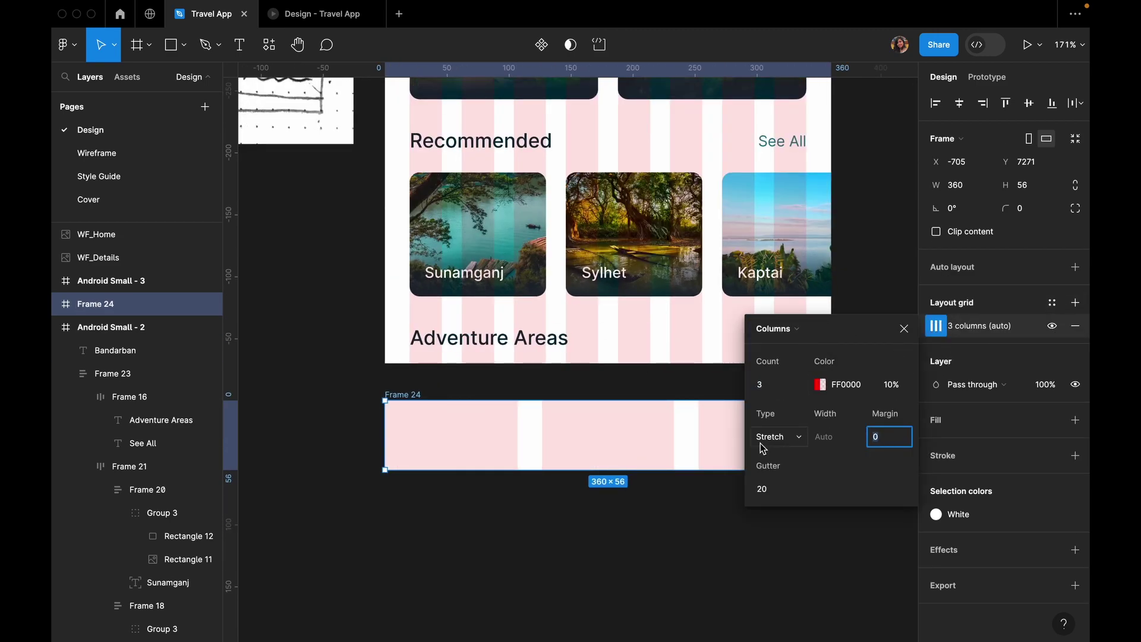
pyautogui.write('20')
pyautogui.press('Return')
pyautogui.click(405, 354)
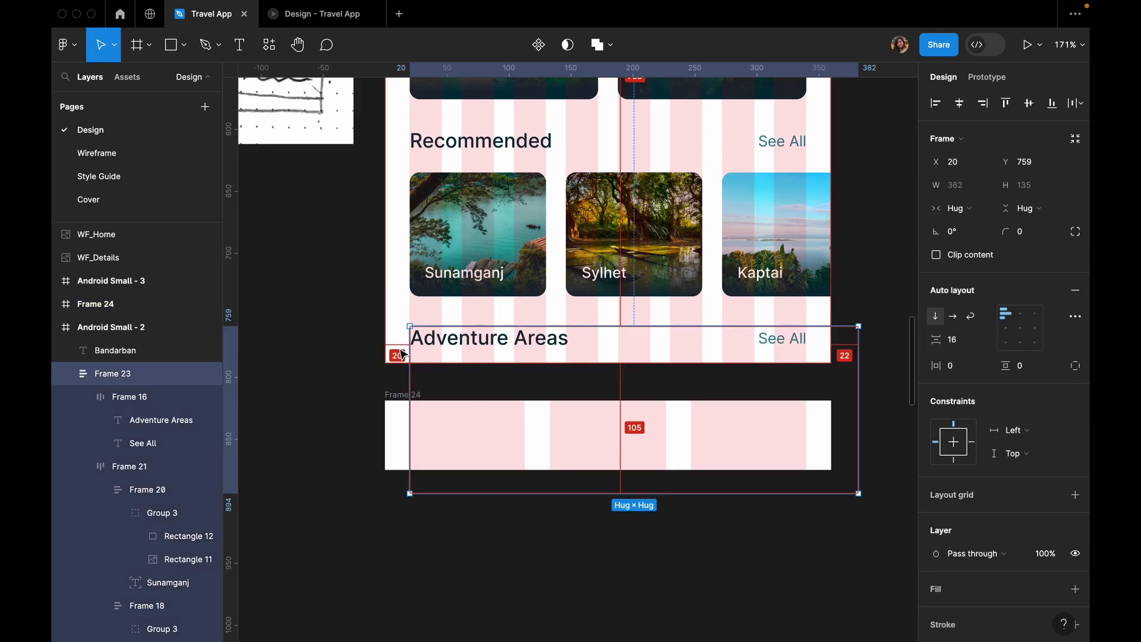
pyautogui.click(452, 512)
pyautogui.click(449, 444)
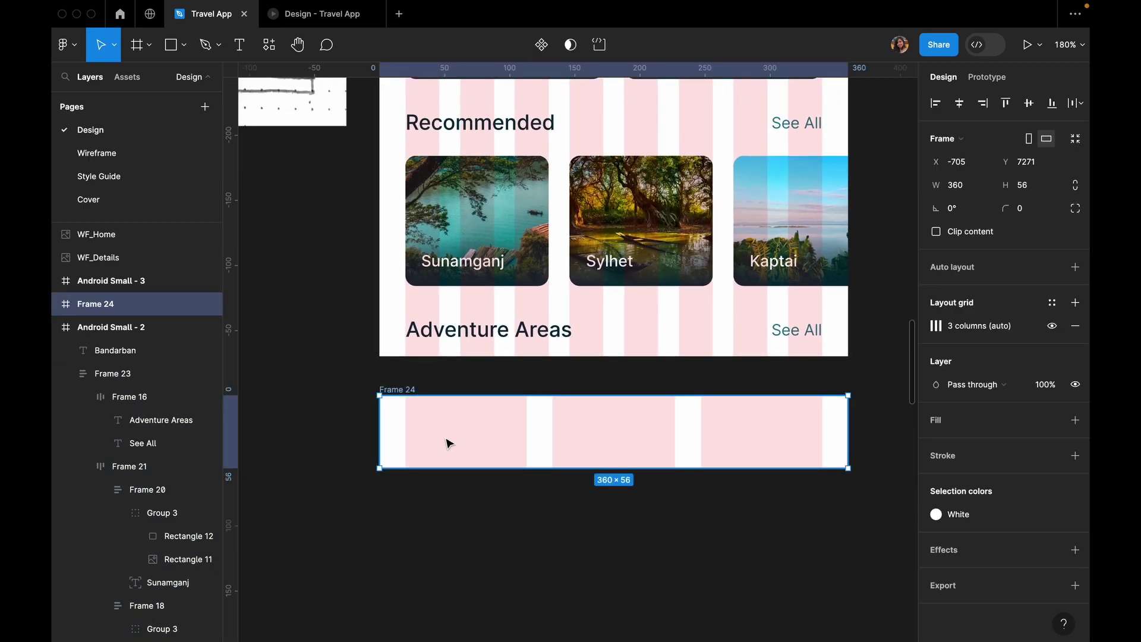
# Step: Import a filled Home house icon onto the canvas with the Iconify plugin
pyautogui.rightClick(466, 493)
pyautogui.moveTo(531, 615)
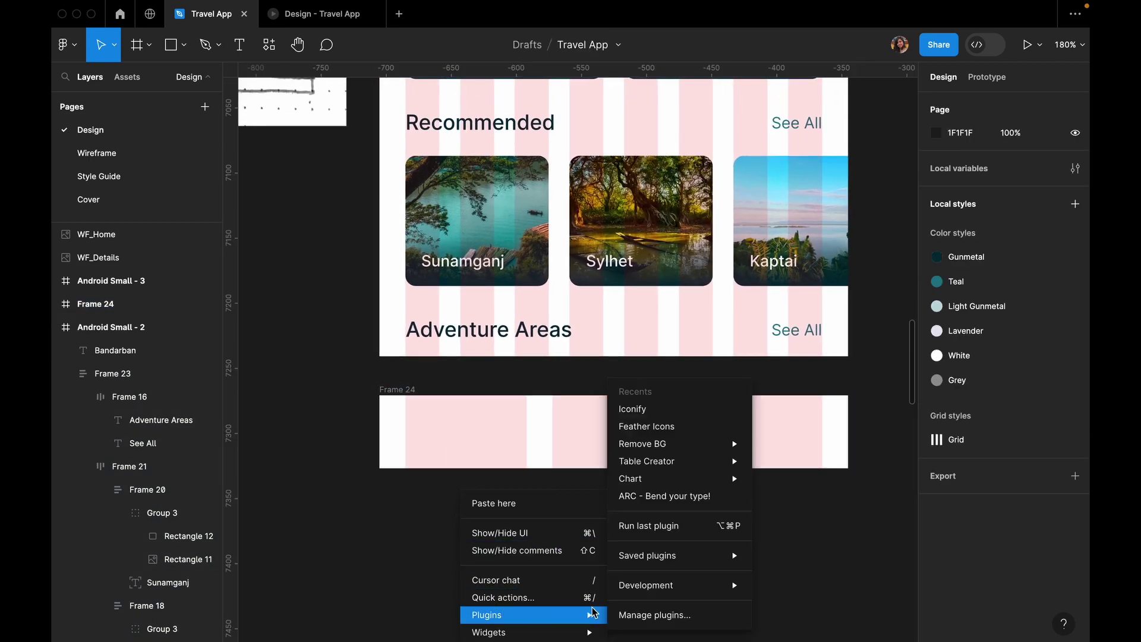
pyautogui.click(624, 405)
pyautogui.write('Home')
pyautogui.press('Return')
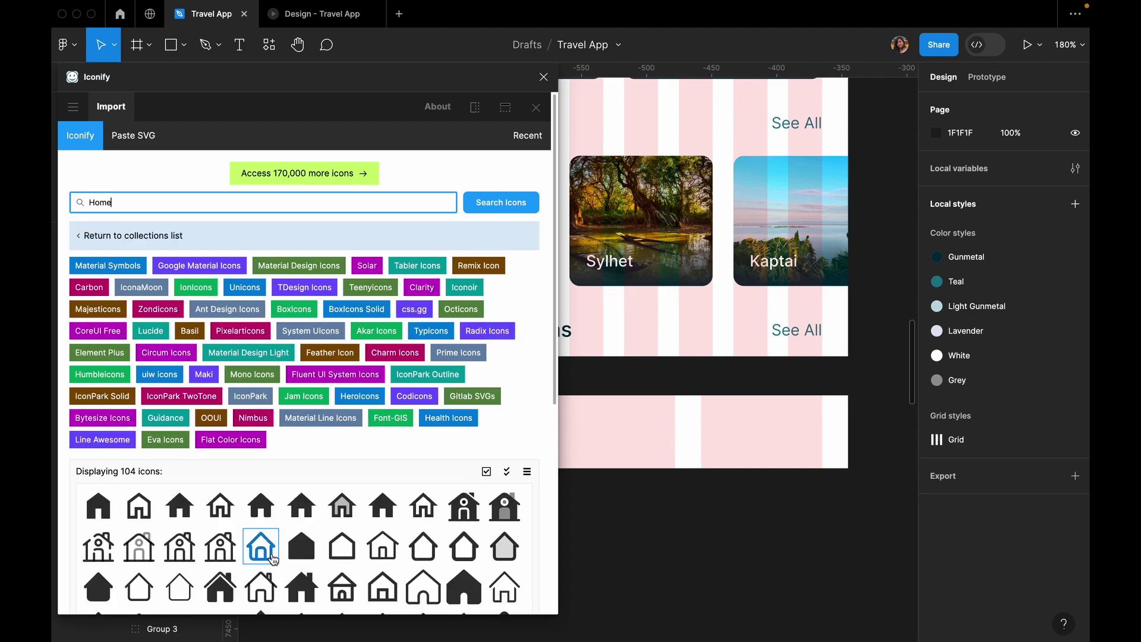
pyautogui.scroll(-2, 248, 576)
pyautogui.scroll(-2, 216, 474)
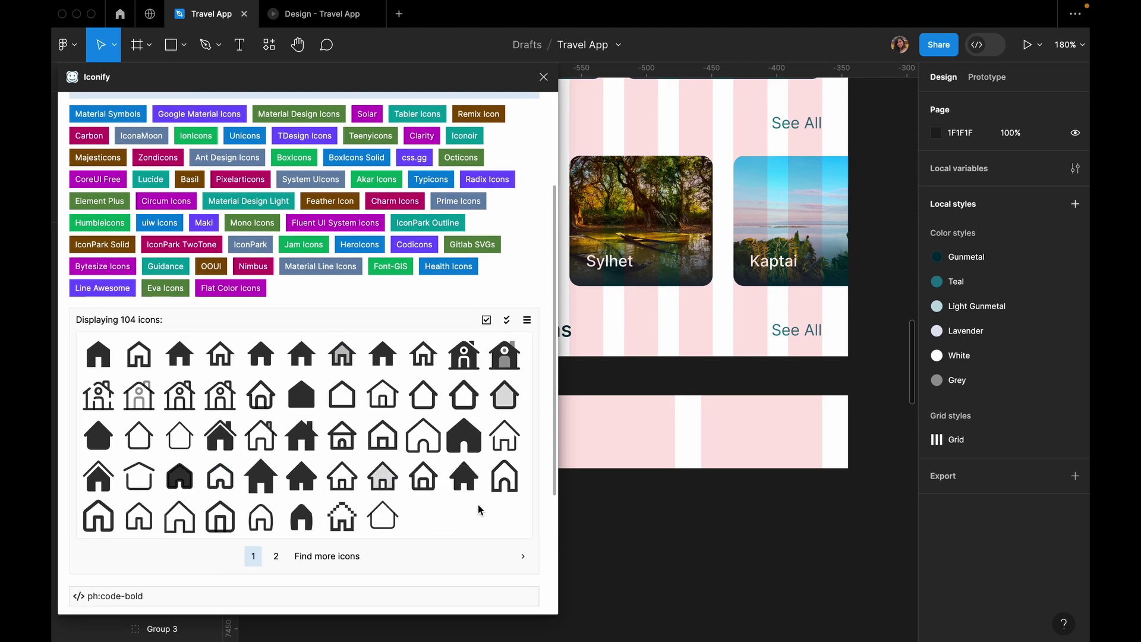
pyautogui.click(275, 562)
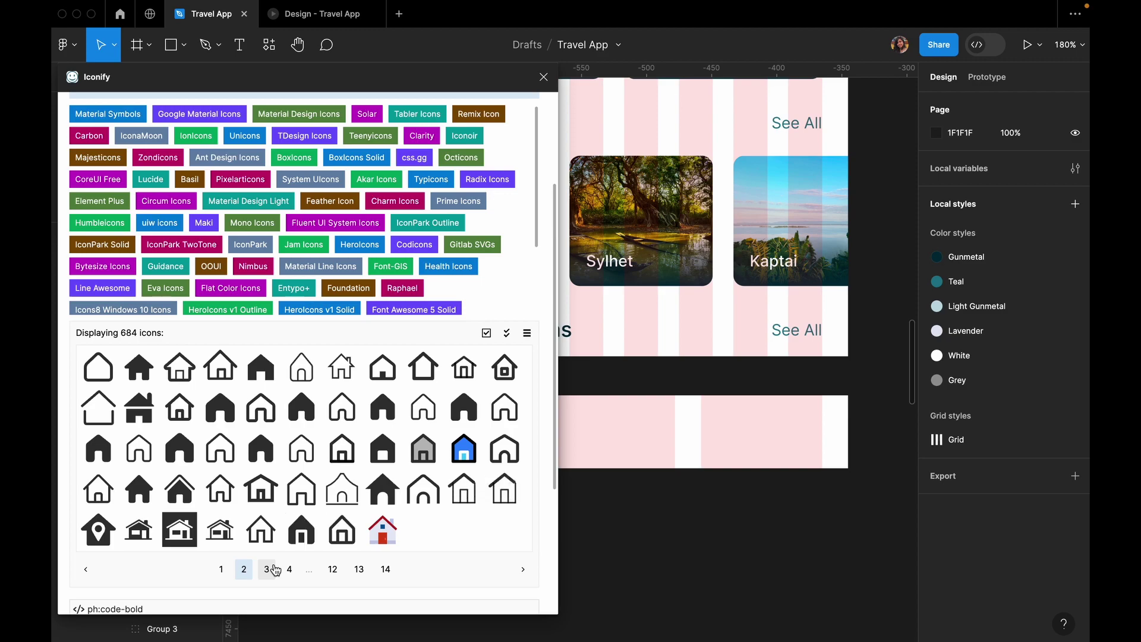
pyautogui.moveTo(679, 526); pyautogui.dragTo(682, 522)
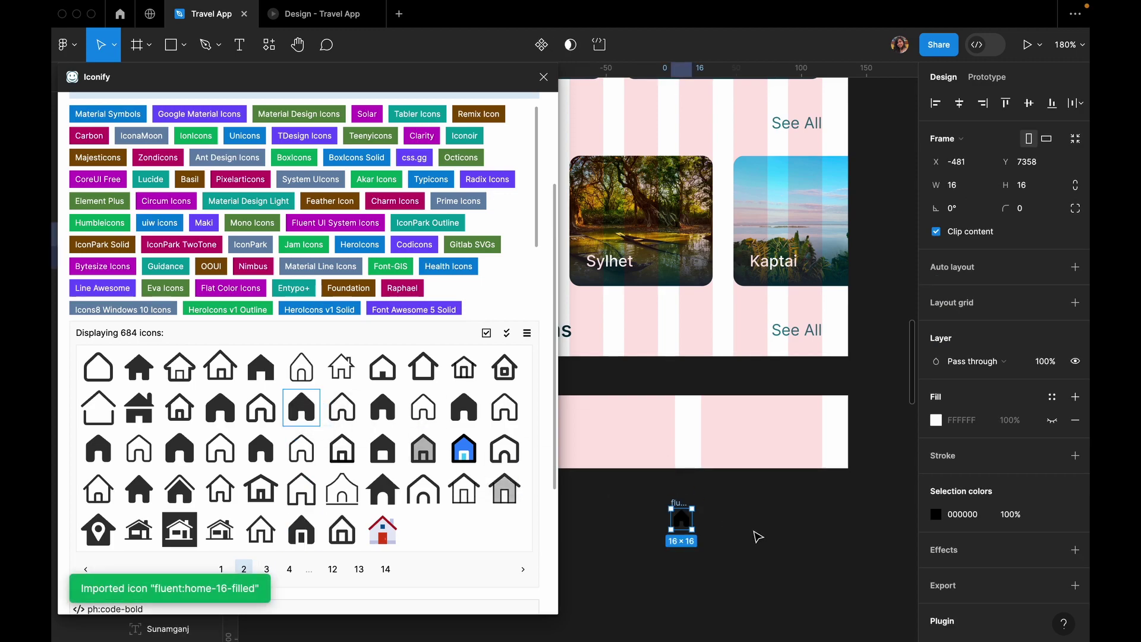
pyautogui.scroll(4, 301, 407)
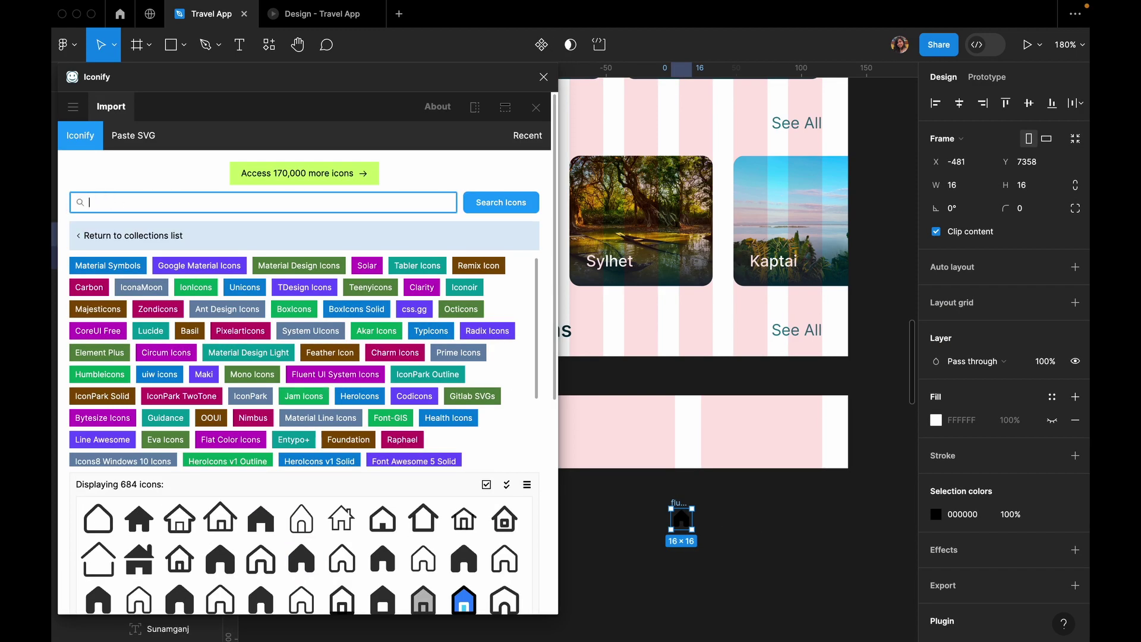
pyautogui.write('search')
# Step: Search Iconify for a profile icon and place it on the canvas
pyautogui.press('Return')
pyautogui.write('prof')
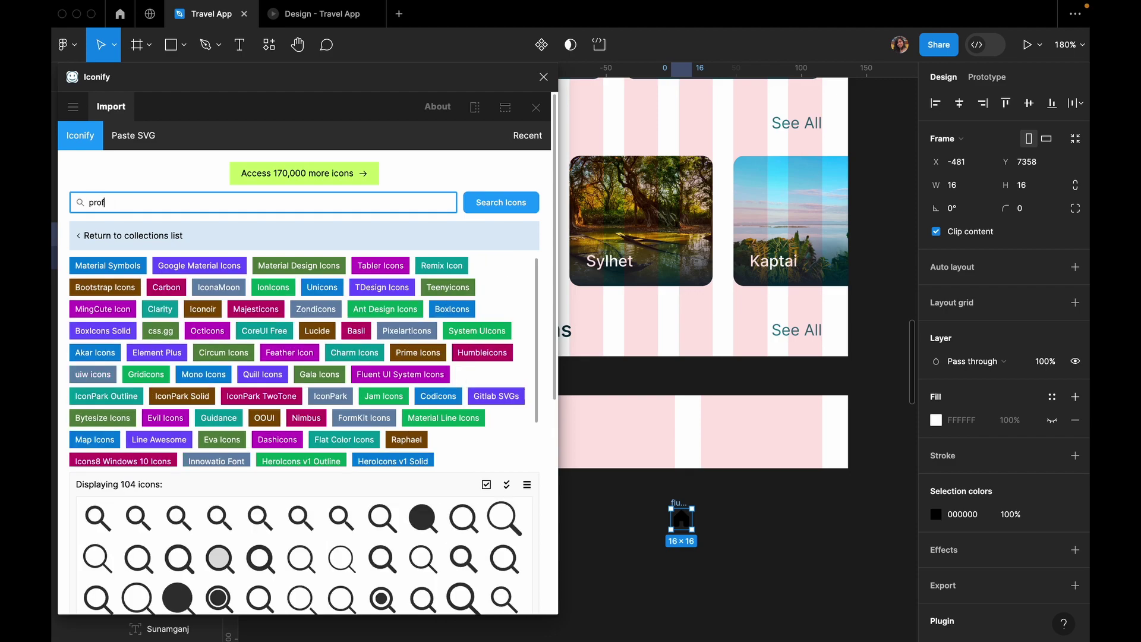
pyautogui.write('ile')
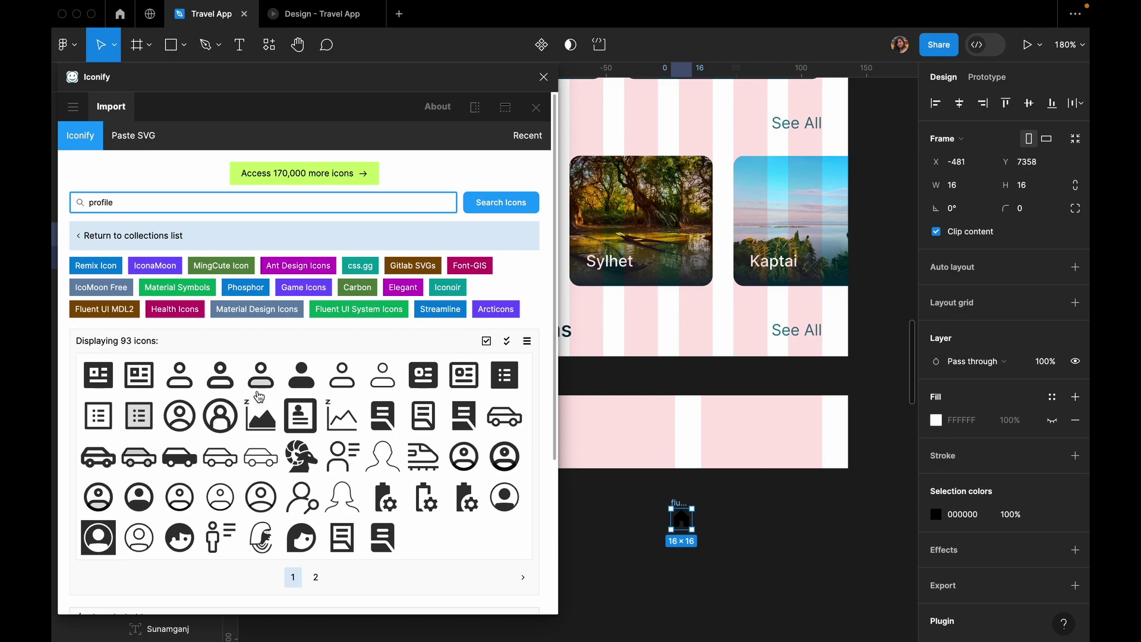
pyautogui.scroll(-1, 338, 535)
pyautogui.click(317, 555)
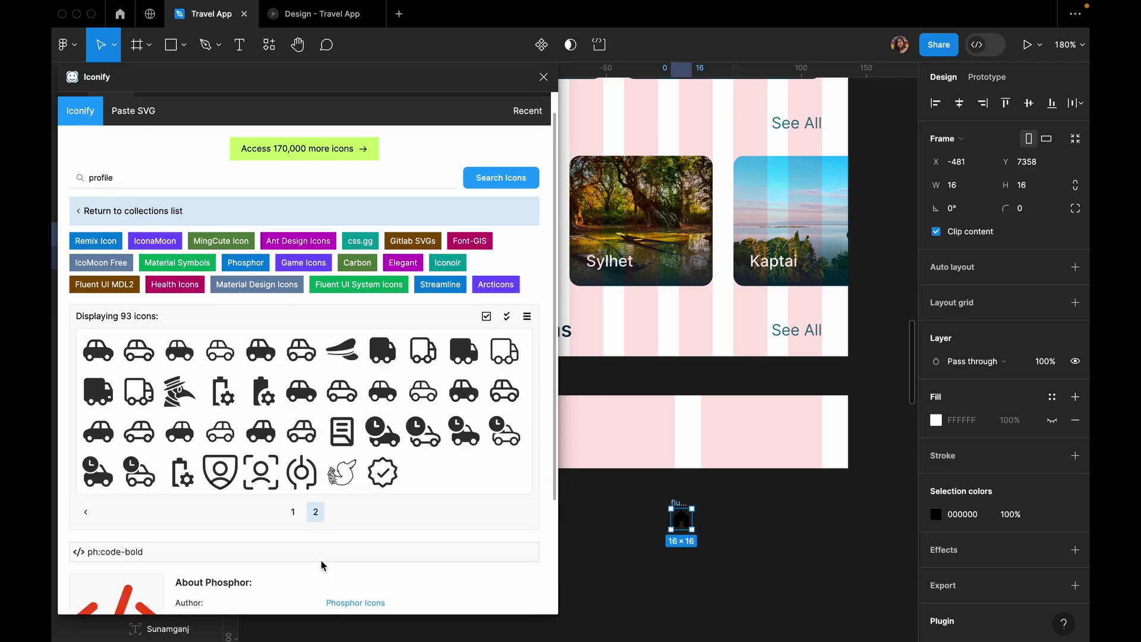
pyautogui.click(293, 513)
pyautogui.moveTo(756, 536); pyautogui.dragTo(760, 538)
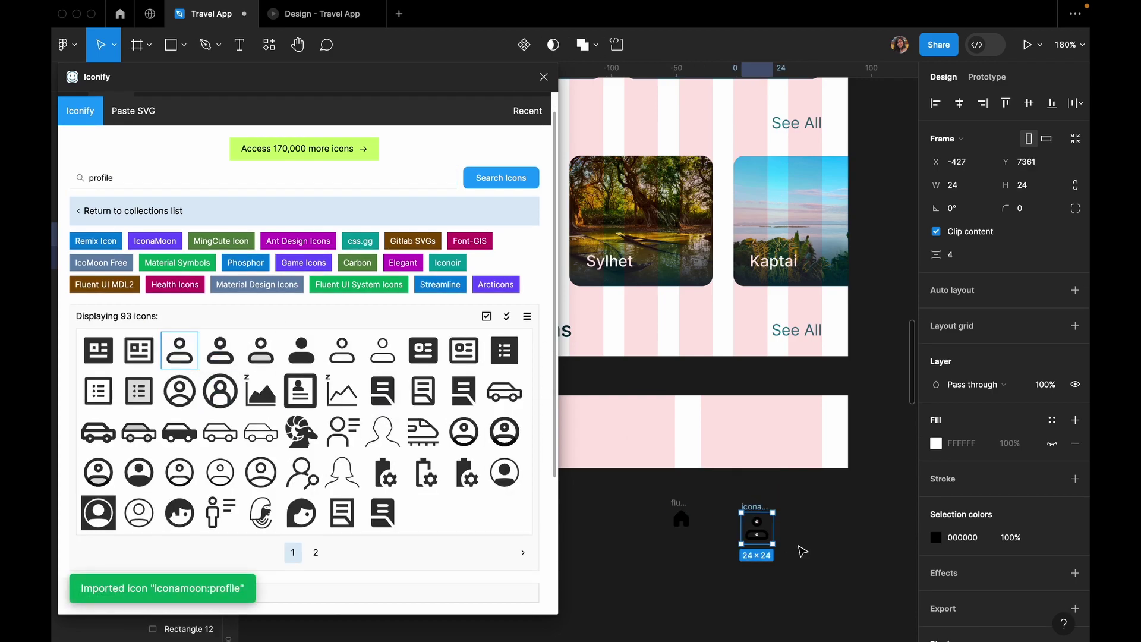
pyautogui.click(543, 76)
# Step: Duplicate the search icon and give the profile icon a 1.5 stroke weight
pyautogui.hotkey('shift', '2')
pyautogui.hscroll(-3, 475, 333)
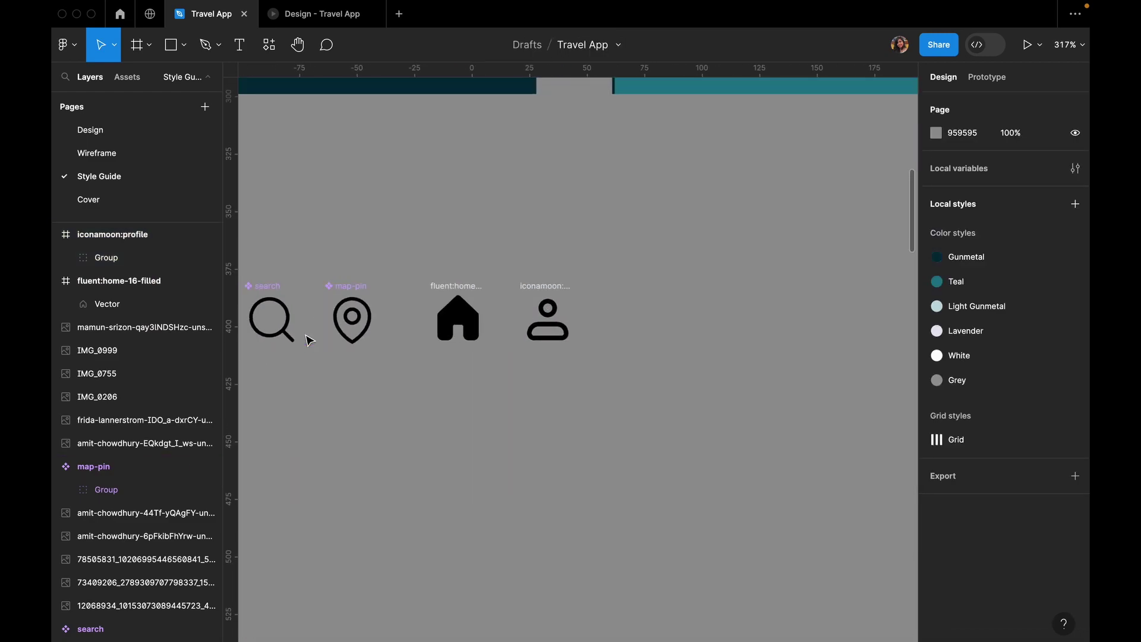
pyautogui.click(364, 334)
pyautogui.hotkey('ctrl', 'd')
pyautogui.scroll(5, 709, 346)
pyautogui.doubleClick(708, 346)
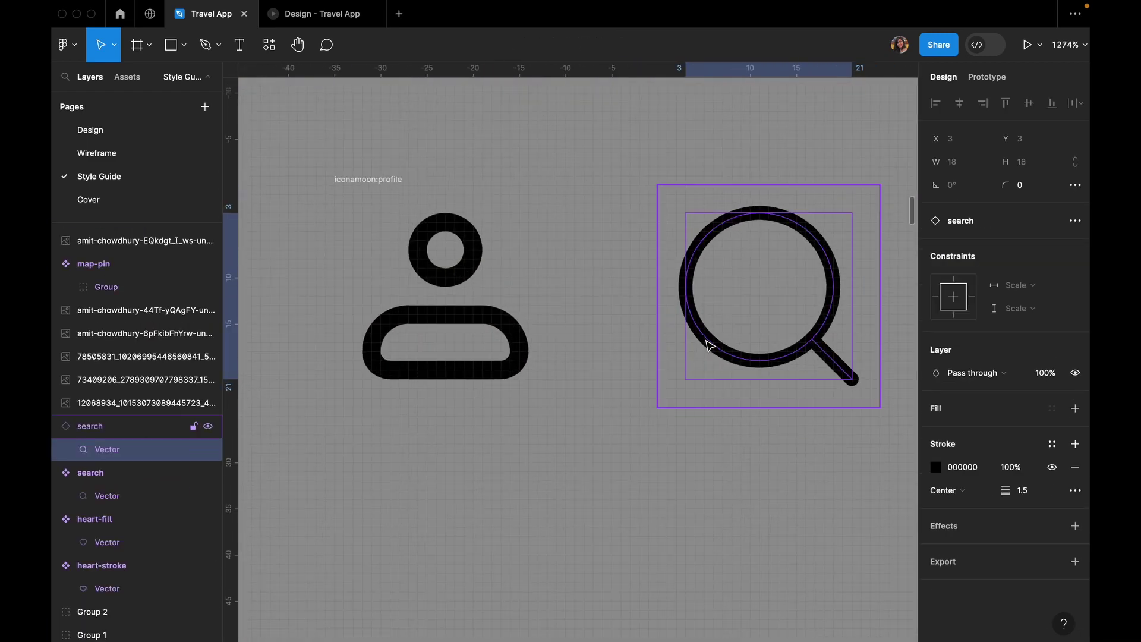
pyautogui.click(496, 362)
pyautogui.click(708, 540)
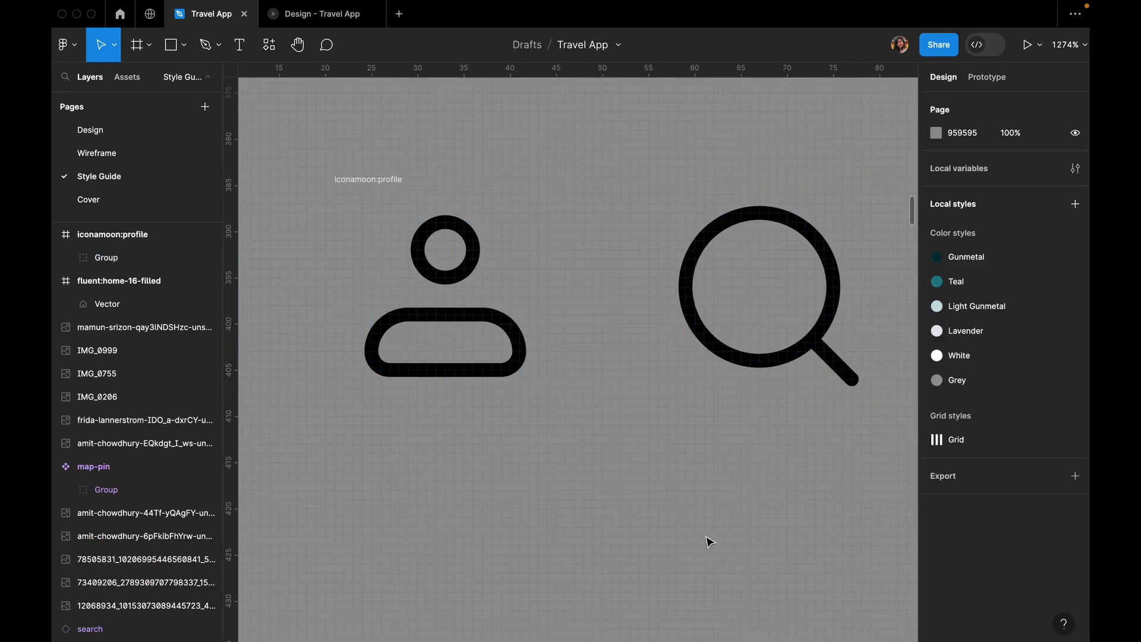
pyautogui.hotkey('ctrl', 'z')
pyautogui.hotkey('shift', '1')
# Step: Drag the home, search and profile components from local components into Frame 24
pyautogui.click(90, 129)
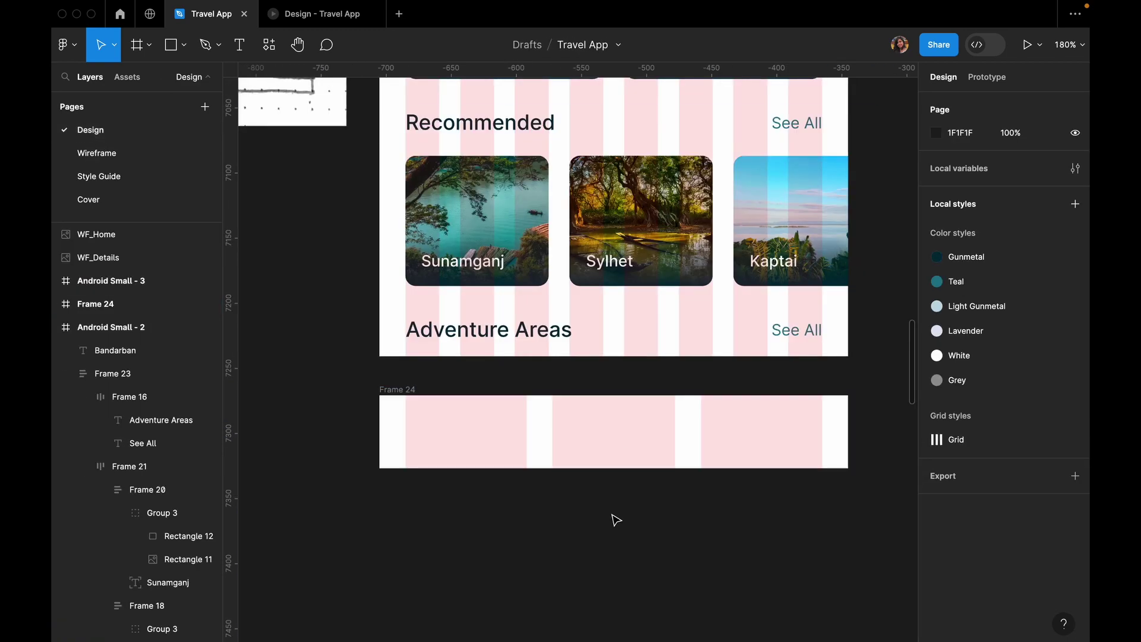
pyautogui.click(127, 76)
pyautogui.moveTo(397, 322); pyautogui.dragTo(473, 440)
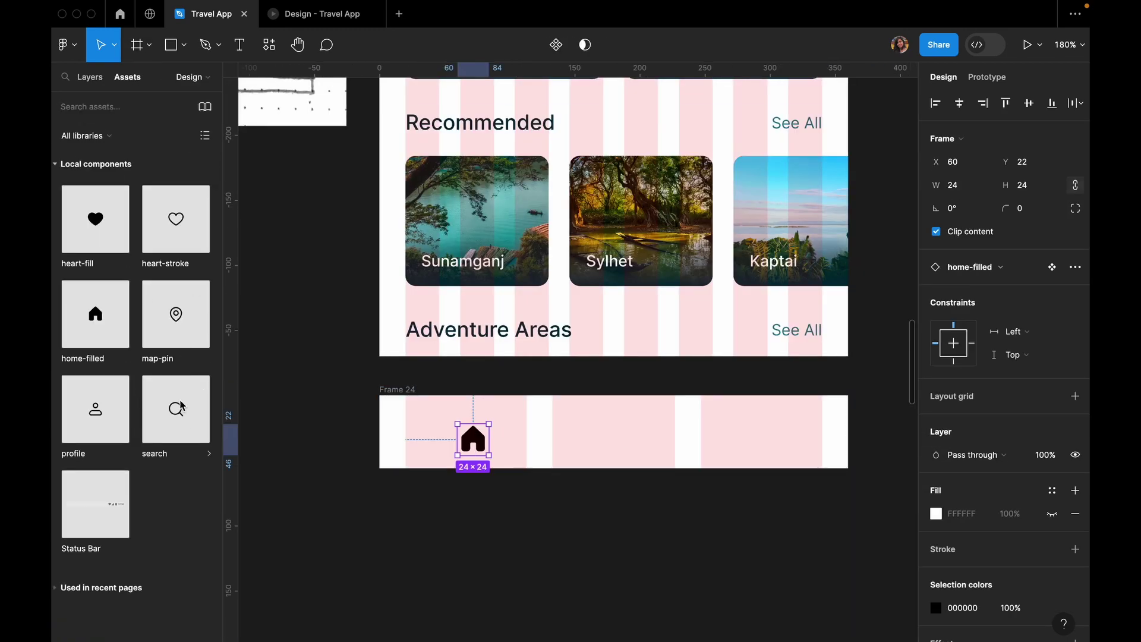
pyautogui.moveTo(181, 406); pyautogui.dragTo(615, 443)
pyautogui.moveTo(95, 409); pyautogui.dragTo(801, 439)
pyautogui.click(584, 482)
pyautogui.scroll(3, 585, 483)
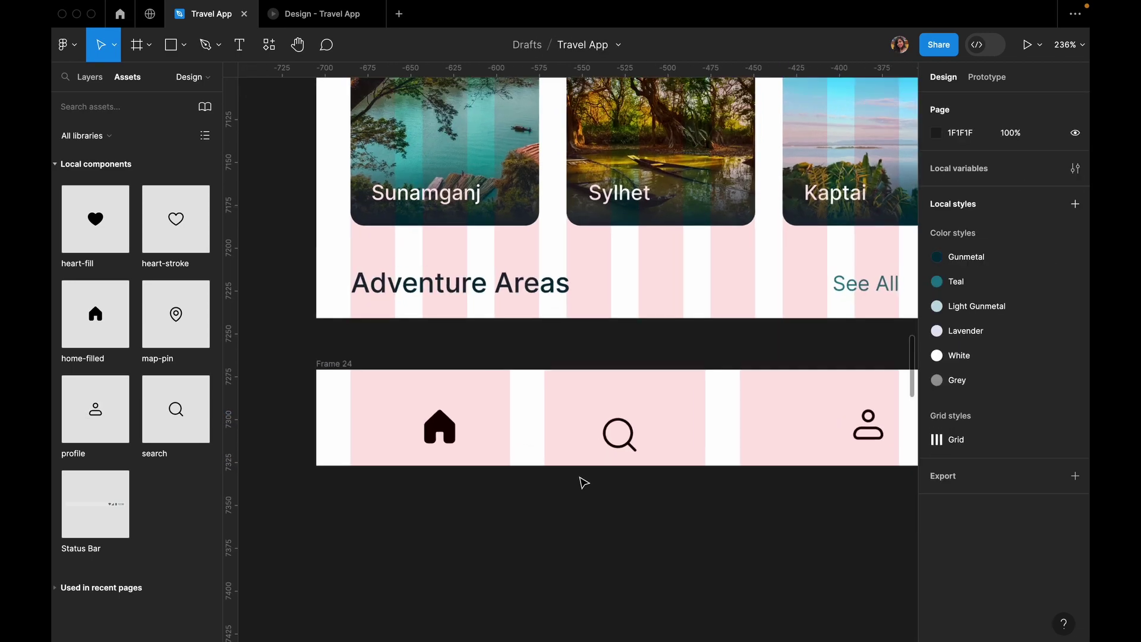
# Step: Resize the home icon to 32 and centre it on a grey 93×56 rectangle
pyautogui.moveTo(440, 427)
pyautogui.mouseDown()
pyautogui.moveTo(423, 418)
pyautogui.moveTo(441, 422)
pyautogui.moveTo(444, 519)
pyautogui.mouseUp()
pyautogui.write('2')
pyautogui.press('Return')
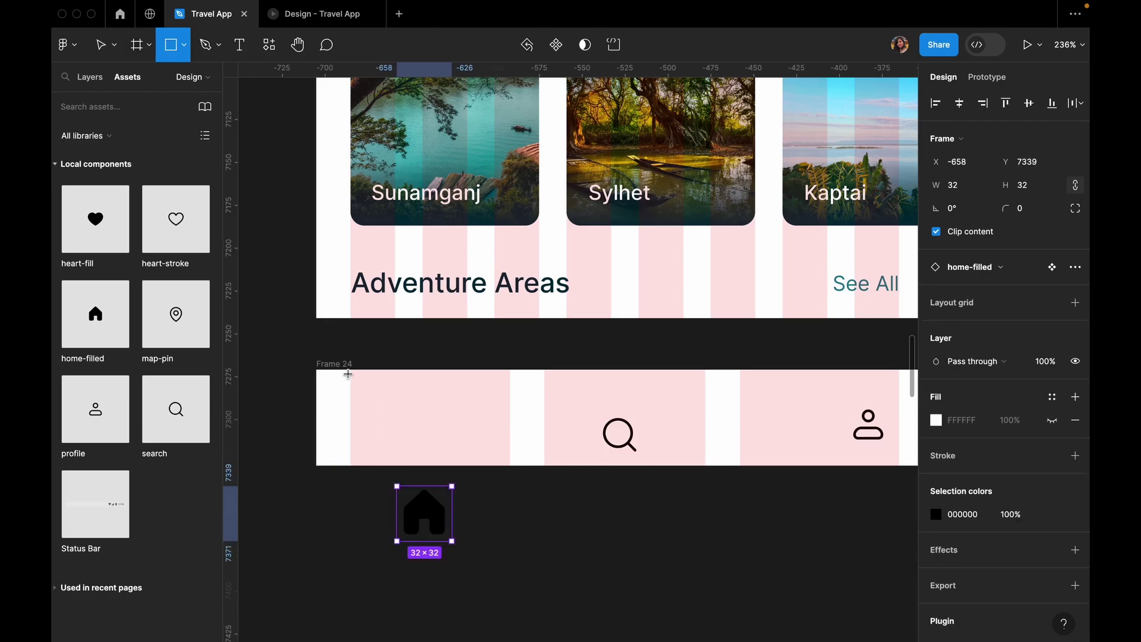
pyautogui.moveTo(348, 374); pyautogui.dragTo(510, 466)
pyautogui.scroll(5, 428, 426)
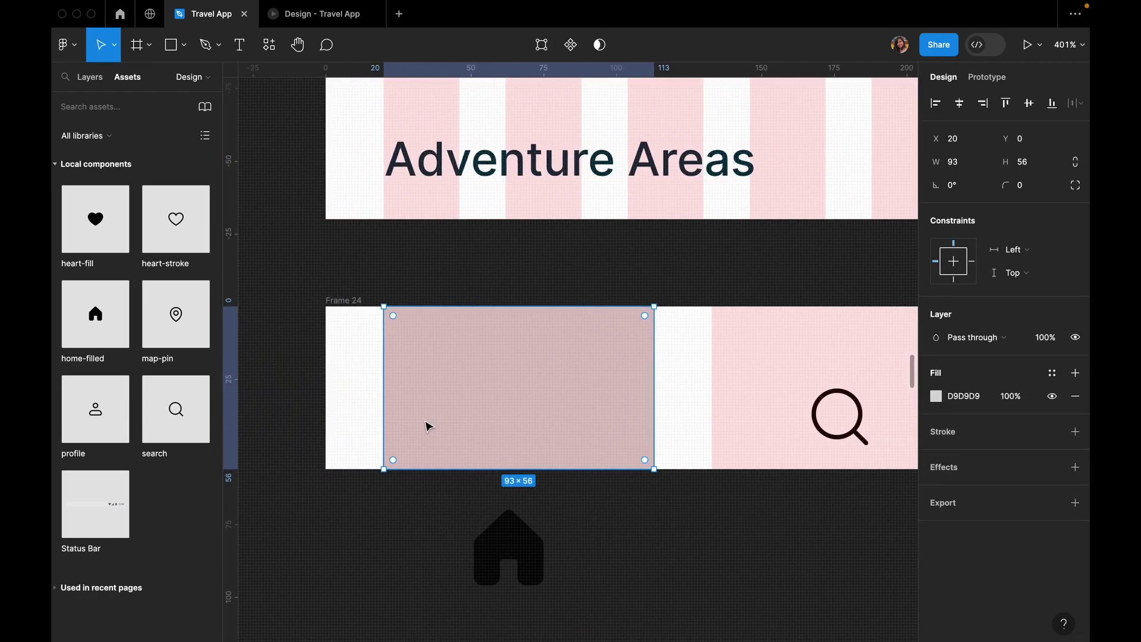
pyautogui.scroll(3, 428, 427)
pyautogui.scroll(-6, 428, 426)
pyautogui.click(407, 502)
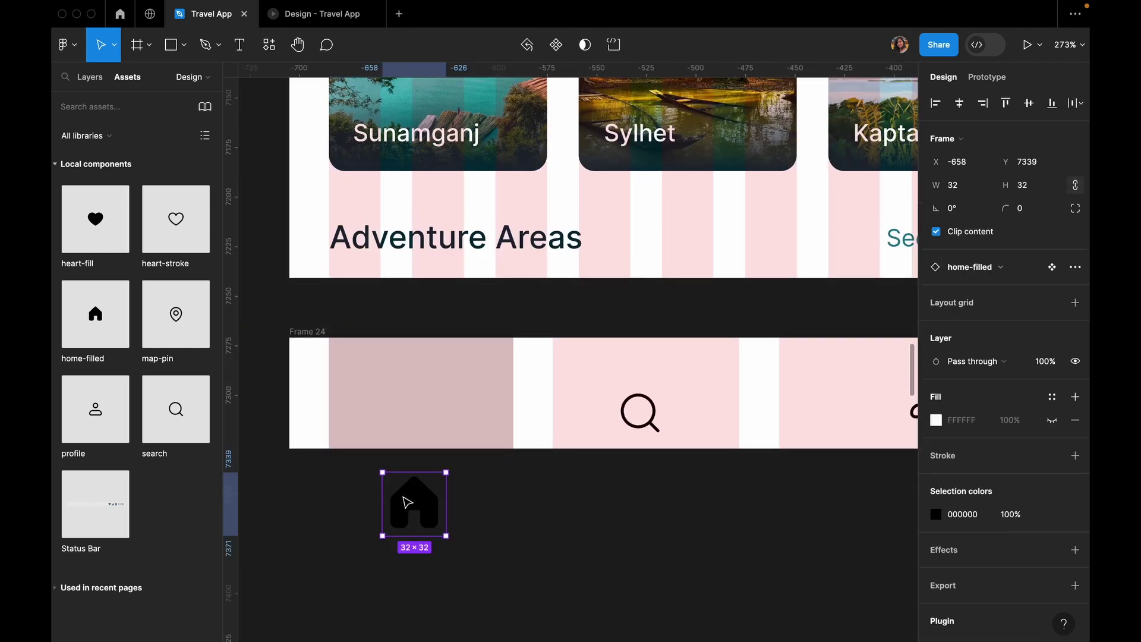
pyautogui.moveTo(408, 503); pyautogui.dragTo(426, 402)
pyautogui.keyDown('shift'); pyautogui.click(475, 395); pyautogui.keyUp('shift')
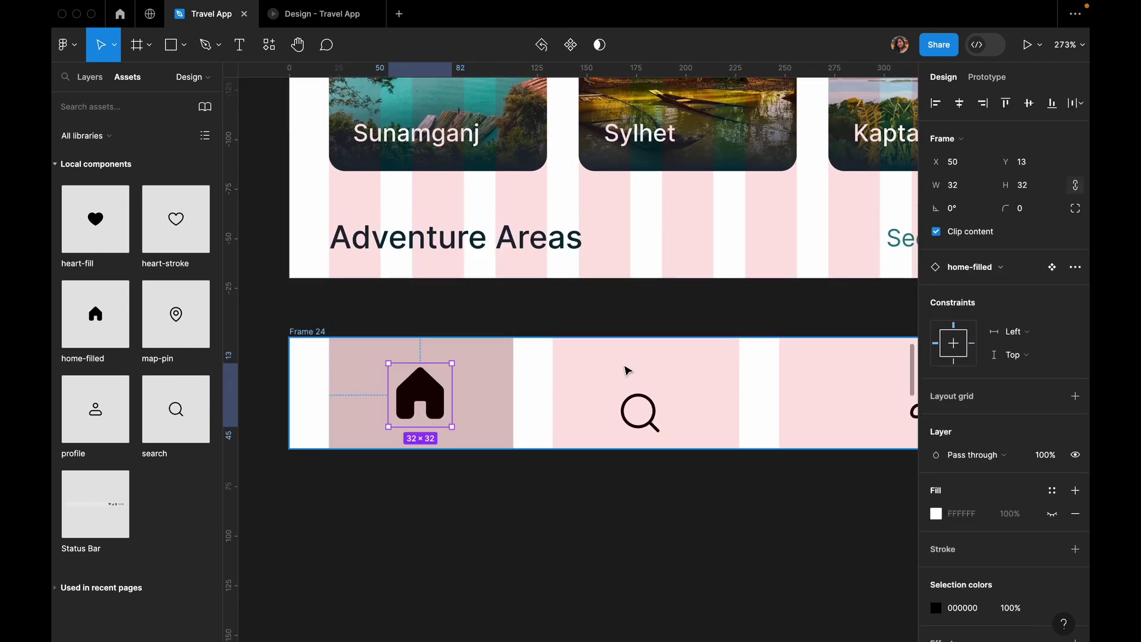
pyautogui.click(1030, 106)
# Step: Move a grey rectangle to the middle column, just below the nav bar
pyautogui.moveTo(489, 415); pyautogui.dragTo(721, 426)
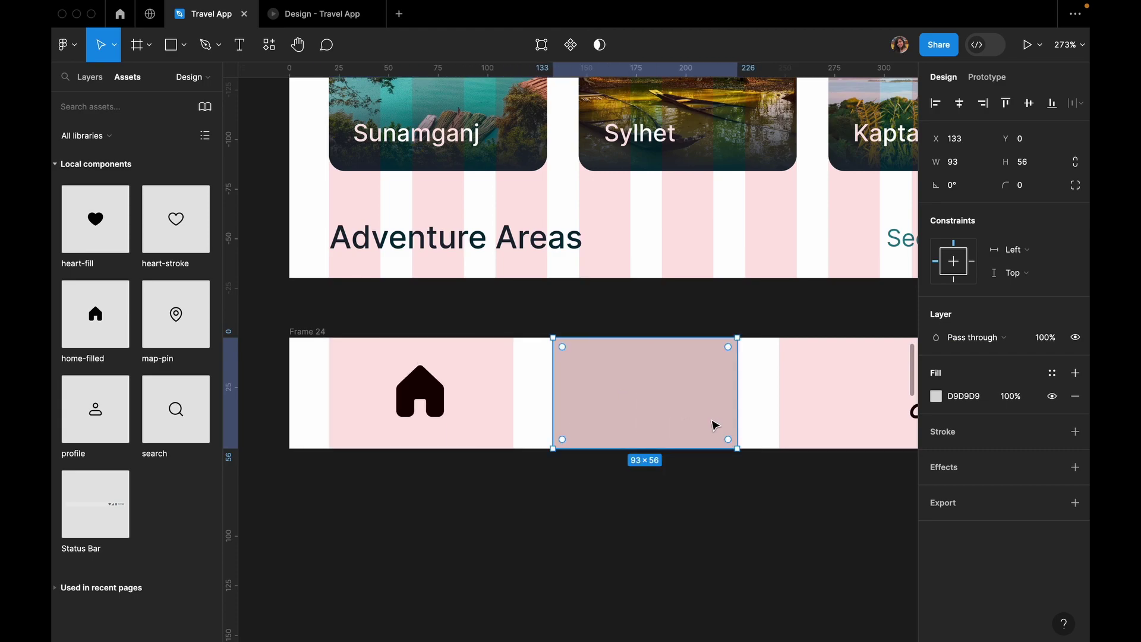
pyautogui.scroll(3, 715, 424)
pyautogui.scroll(3, 655, 388)
pyautogui.scroll(2, 744, 398)
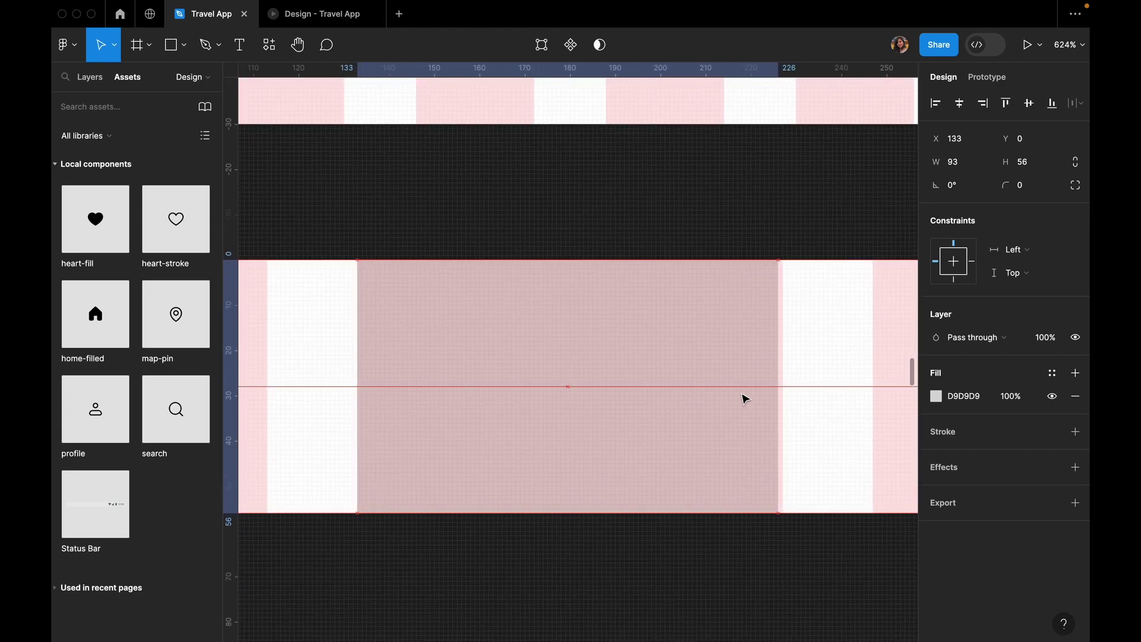
pyautogui.scroll(-5, 627, 405)
pyautogui.moveTo(621, 464); pyautogui.dragTo(619, 499)
# Step: Centre the search icon in front of the grey rectangle, then duplicate the rectangle beside it
pyautogui.click(609, 418)
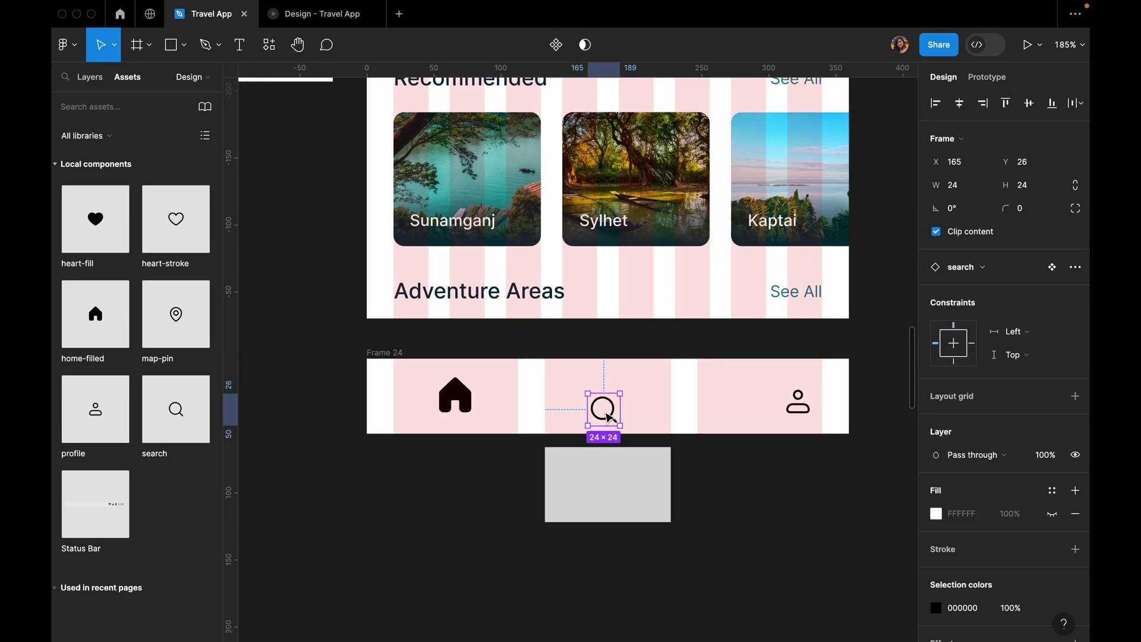
pyautogui.moveTo(609, 418); pyautogui.dragTo(612, 494)
pyautogui.rightClick(612, 495)
pyautogui.click(654, 312)
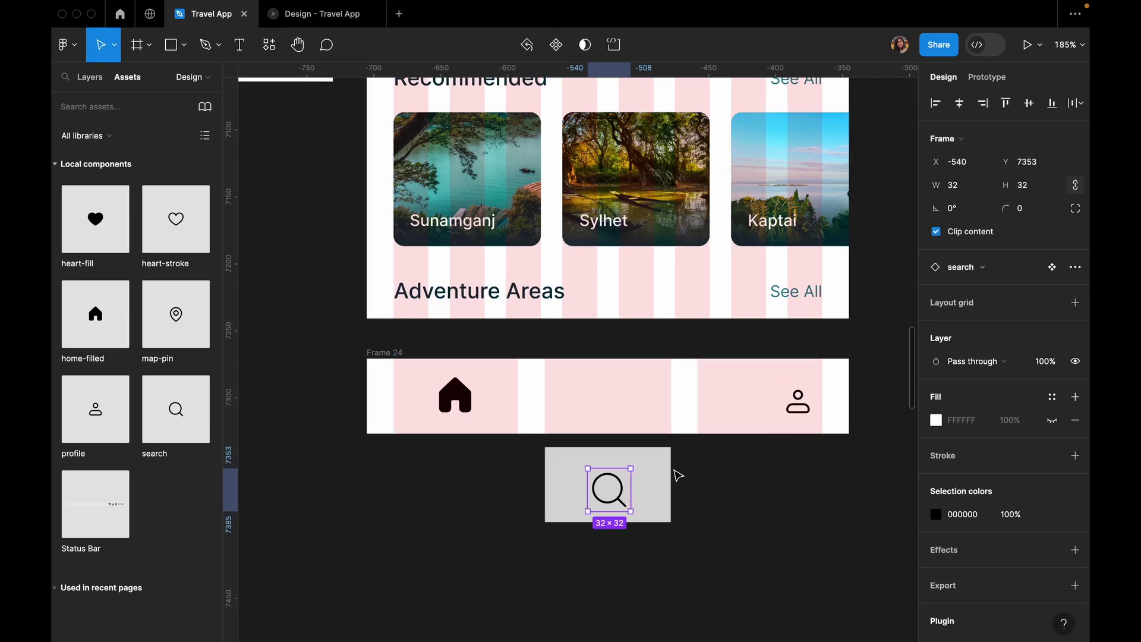
pyautogui.scroll(3, 679, 473)
pyautogui.keyDown('shift'); pyautogui.click(606, 518); pyautogui.keyUp('shift')
pyautogui.click(959, 103)
pyautogui.press('Escape')
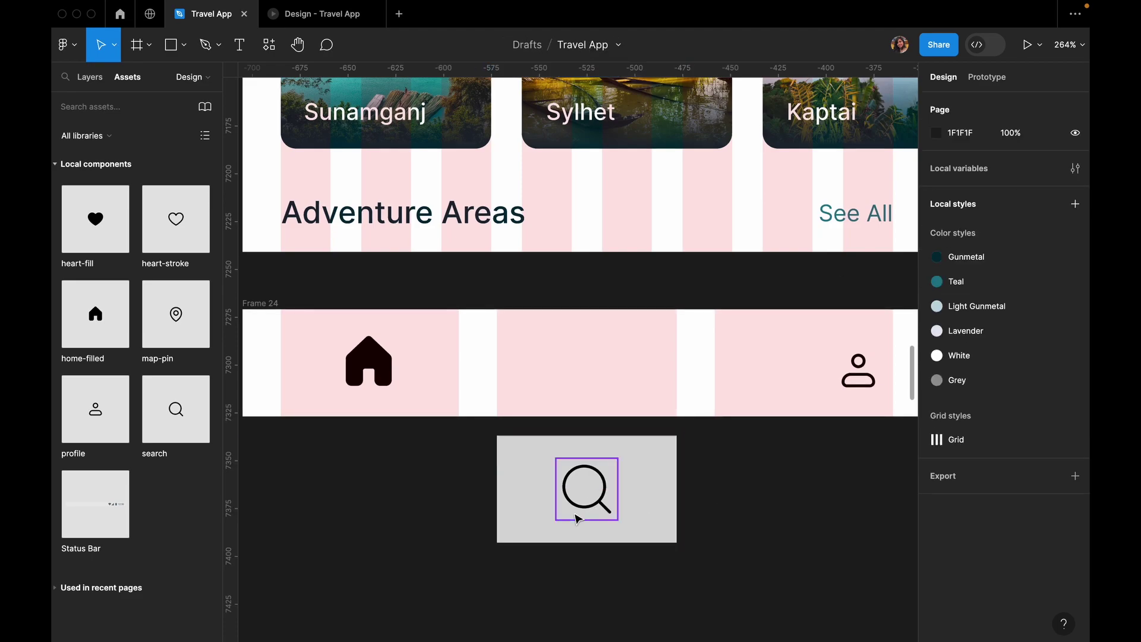
pyautogui.click(586, 510)
pyautogui.keyDown('shift'); pyautogui.click(673, 537); pyautogui.keyUp('shift')
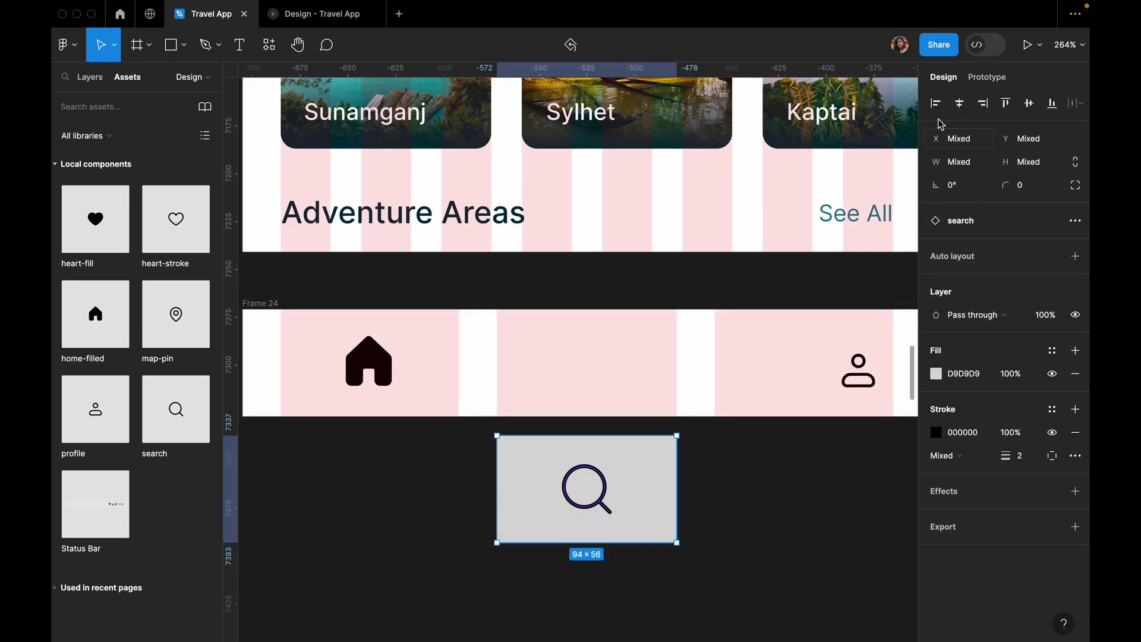
pyautogui.moveTo(650, 502); pyautogui.dragTo(876, 511)
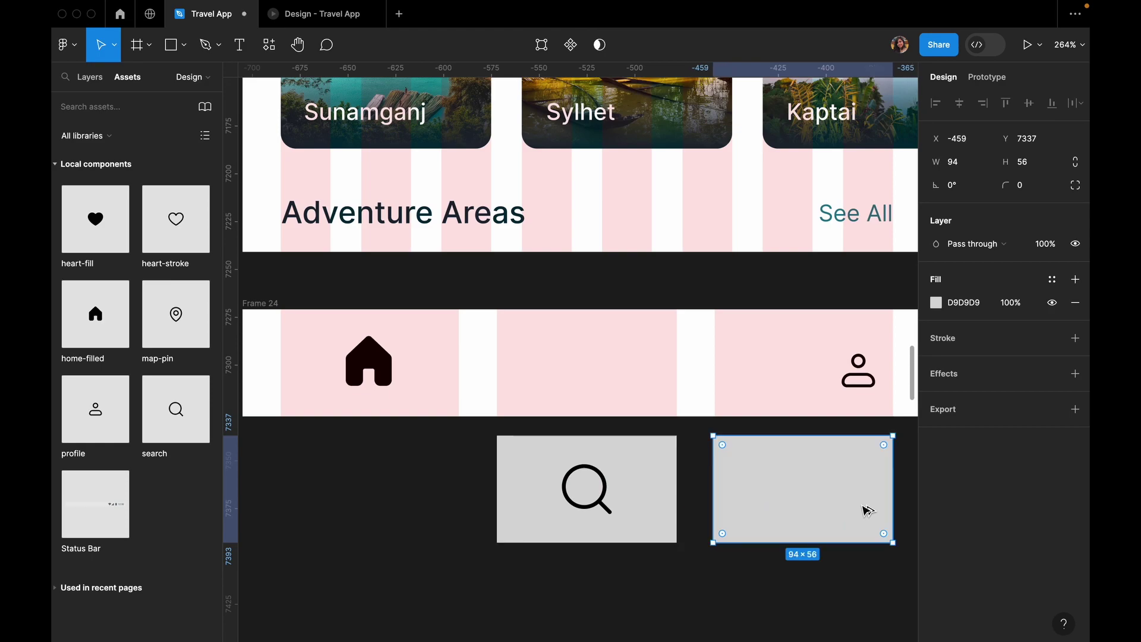
# Step: Place the profile icon on the duplicated grey rectangle and select both
pyautogui.scroll(2, 866, 512)
pyautogui.scroll(5, 783, 500)
pyautogui.scroll(3, 784, 454)
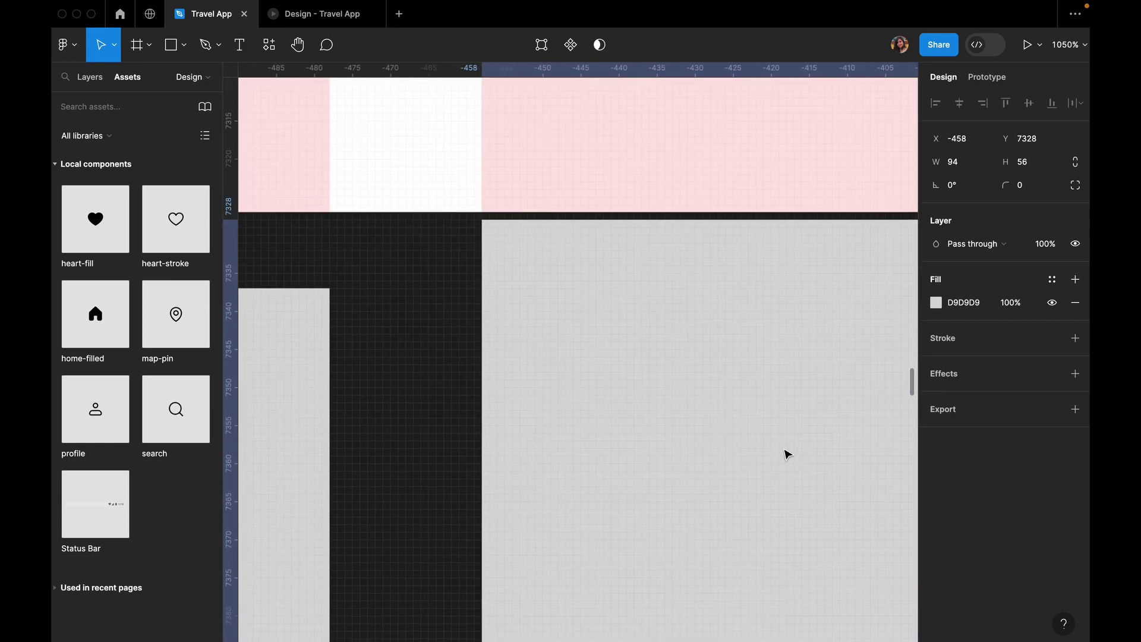
pyautogui.hscroll(5, 481, 366)
pyautogui.scroll(-5, 479, 339)
pyautogui.scroll(-3, 566, 373)
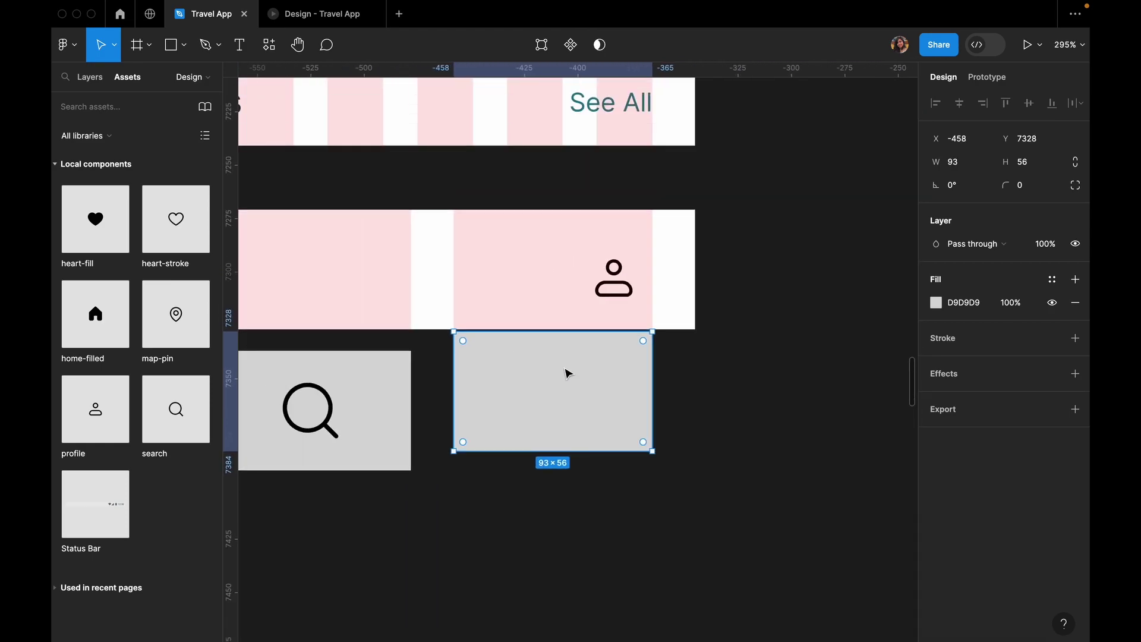
pyautogui.click(693, 330)
pyautogui.moveTo(711, 321); pyautogui.dragTo(657, 433)
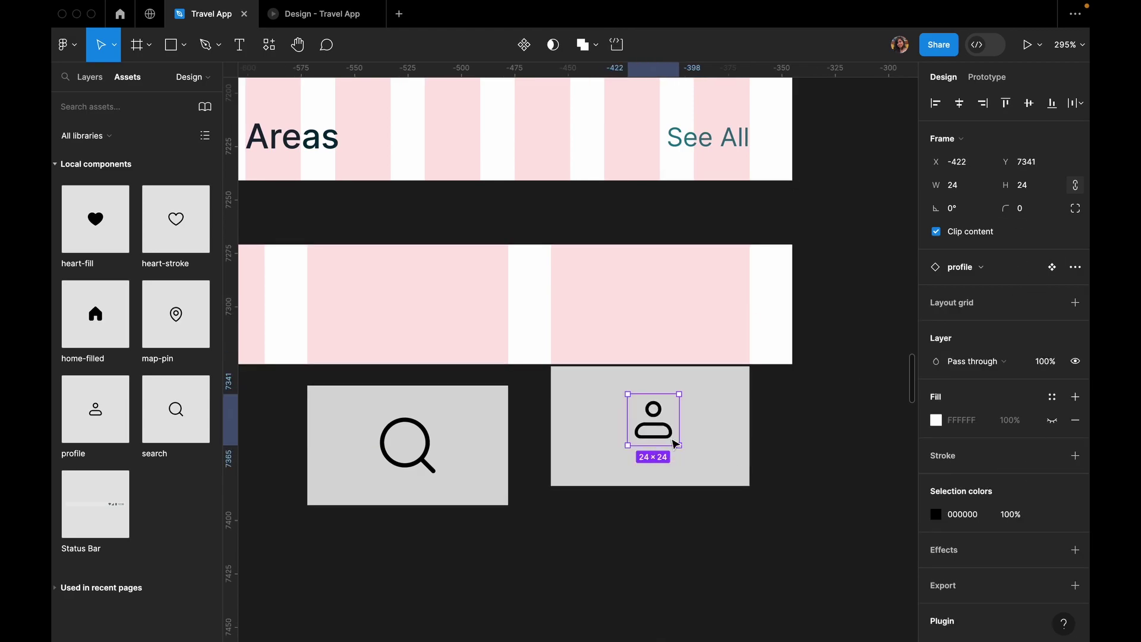
pyautogui.press('Return')
pyautogui.press('Escape')
pyautogui.click(662, 433)
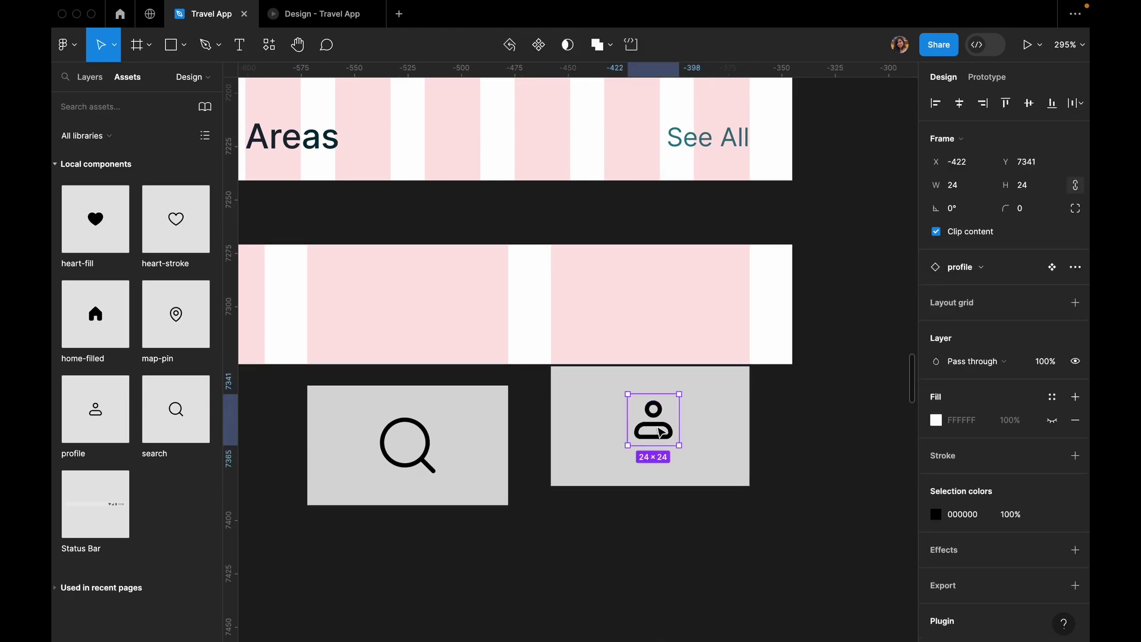
pyautogui.click(772, 433)
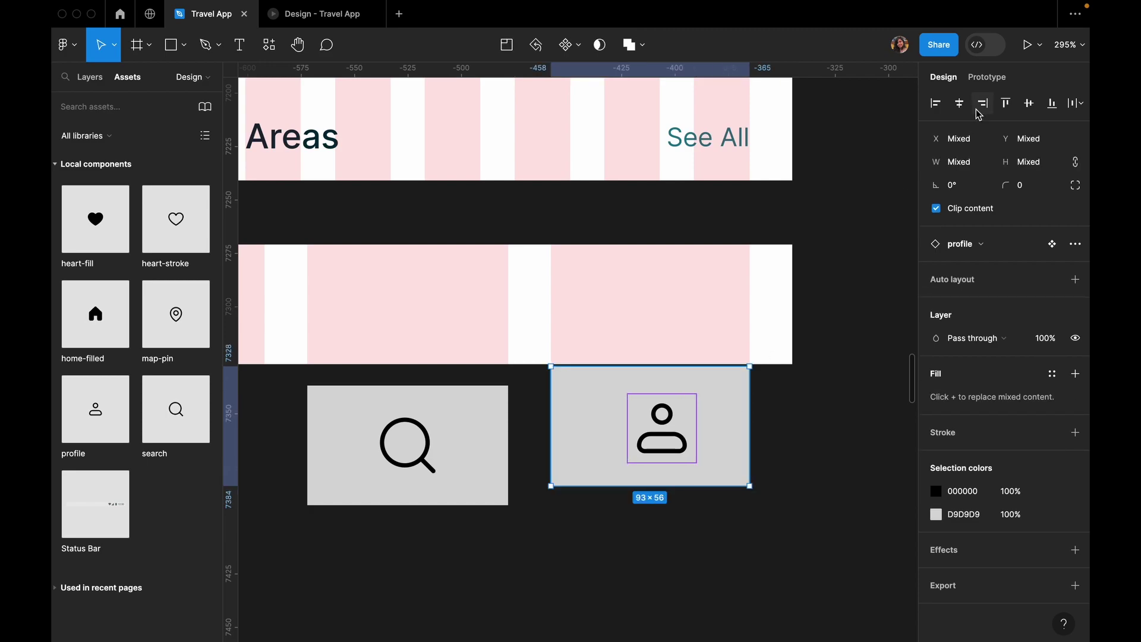
# Step: Move the search block into the bar's middle cell and the profile block into the right cell
pyautogui.scroll(-3, 493, 514)
pyautogui.click(494, 514)
pyautogui.moveTo(556, 511); pyautogui.dragTo(559, 410)
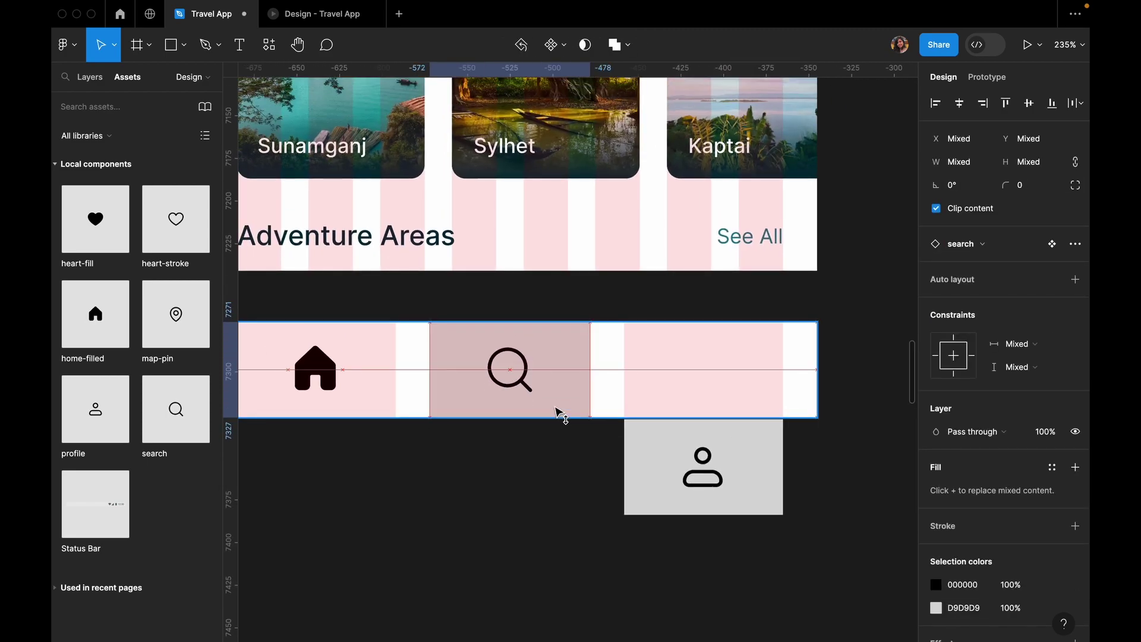
pyautogui.press('Escape')
pyautogui.moveTo(703, 470); pyautogui.dragTo(754, 403)
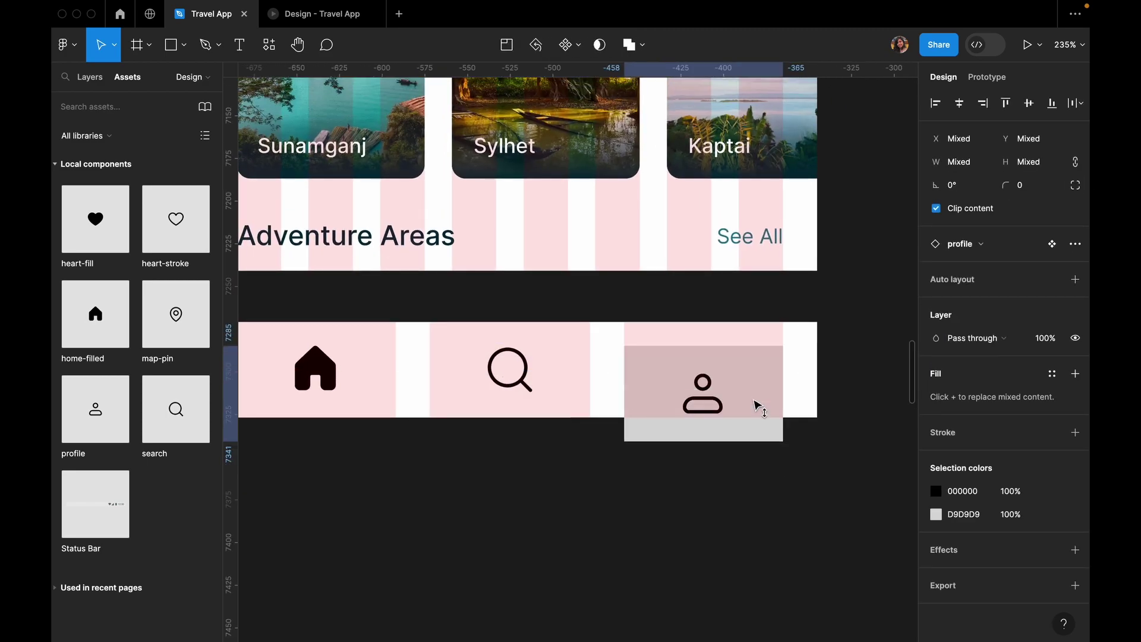
# Step: Apply the Teal colour style to the home, search and profile icons
pyautogui.keyDown('shift'); pyautogui.click(509, 368); pyautogui.keyUp('shift')
pyautogui.keyDown('shift'); pyautogui.click(315, 368); pyautogui.keyUp('shift')
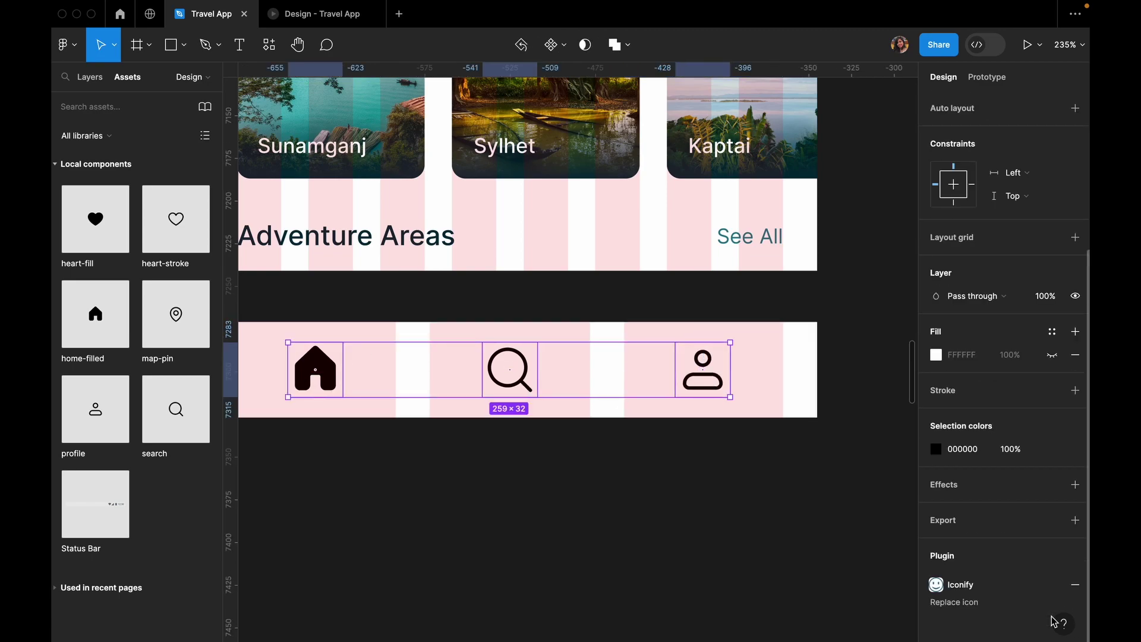
pyautogui.click(1052, 449)
pyautogui.click(771, 549)
pyautogui.hscroll(-3, 591, 488)
pyautogui.scroll(1, 590, 489)
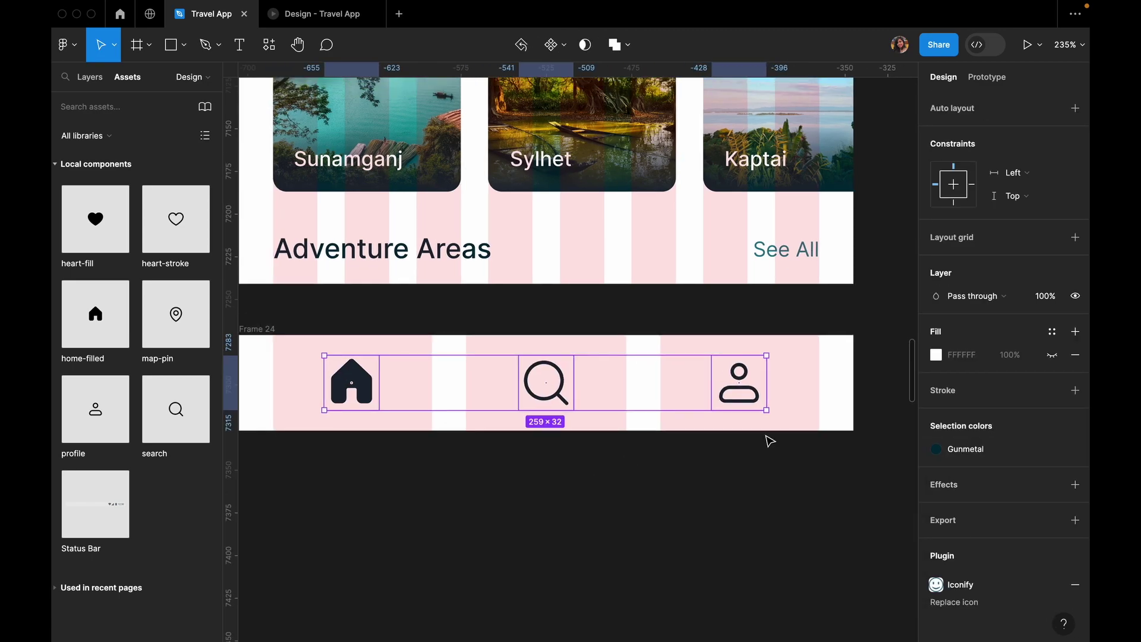
pyautogui.click(936, 449)
pyautogui.click(819, 552)
# Step: Recolour the search and profile icons Light Gunmetal
pyautogui.click(546, 382)
pyautogui.keyDown('shift'); pyautogui.click(739, 384); pyautogui.keyUp('shift')
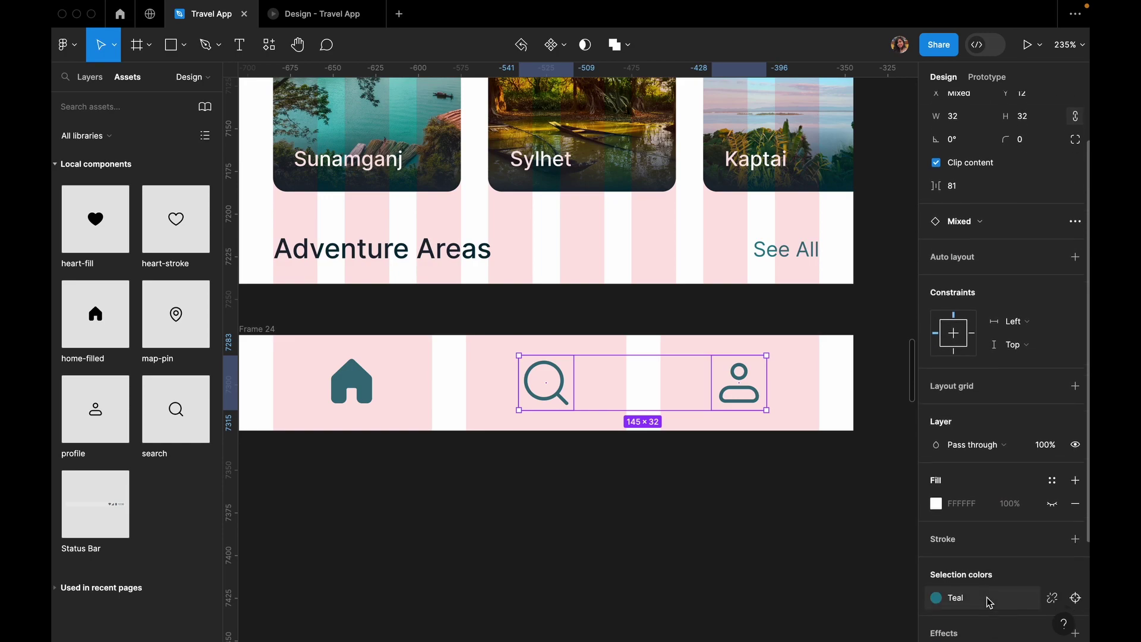
pyautogui.click(960, 597)
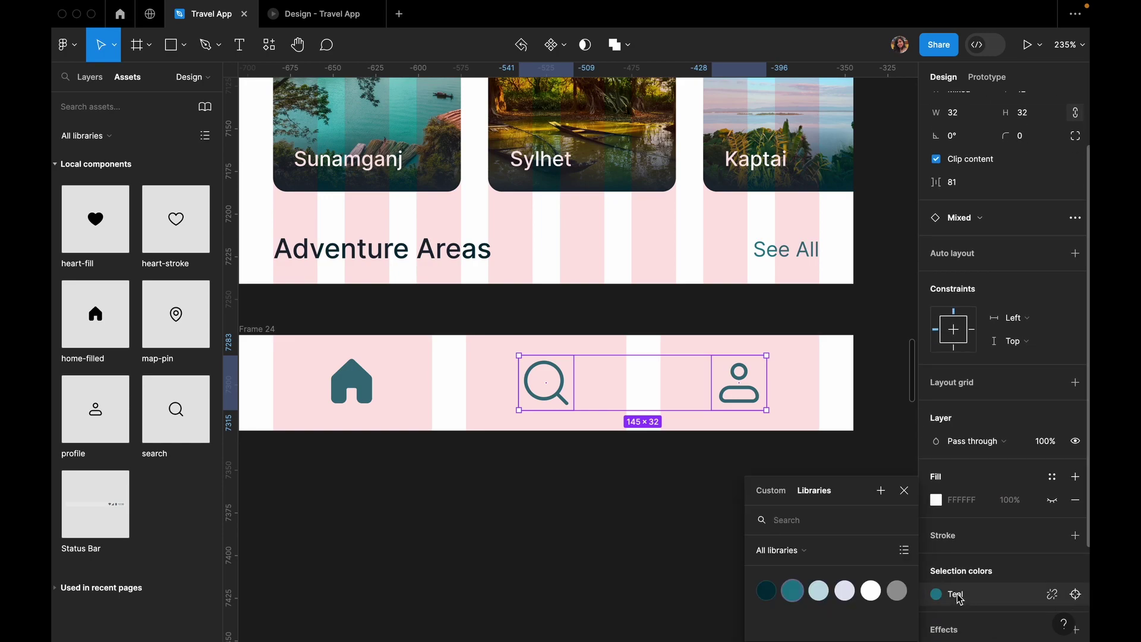
pyautogui.click(821, 593)
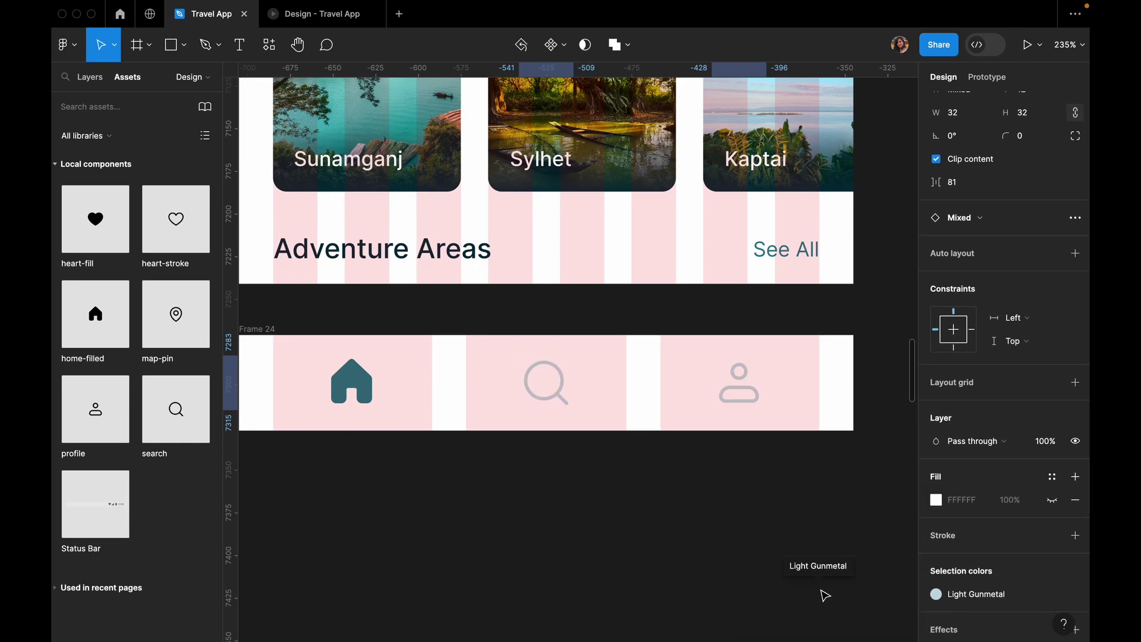
pyautogui.scroll(-5, 581, 433)
pyautogui.scroll(5, 585, 432)
pyautogui.click(584, 432)
pyautogui.scroll(-10, 570, 452)
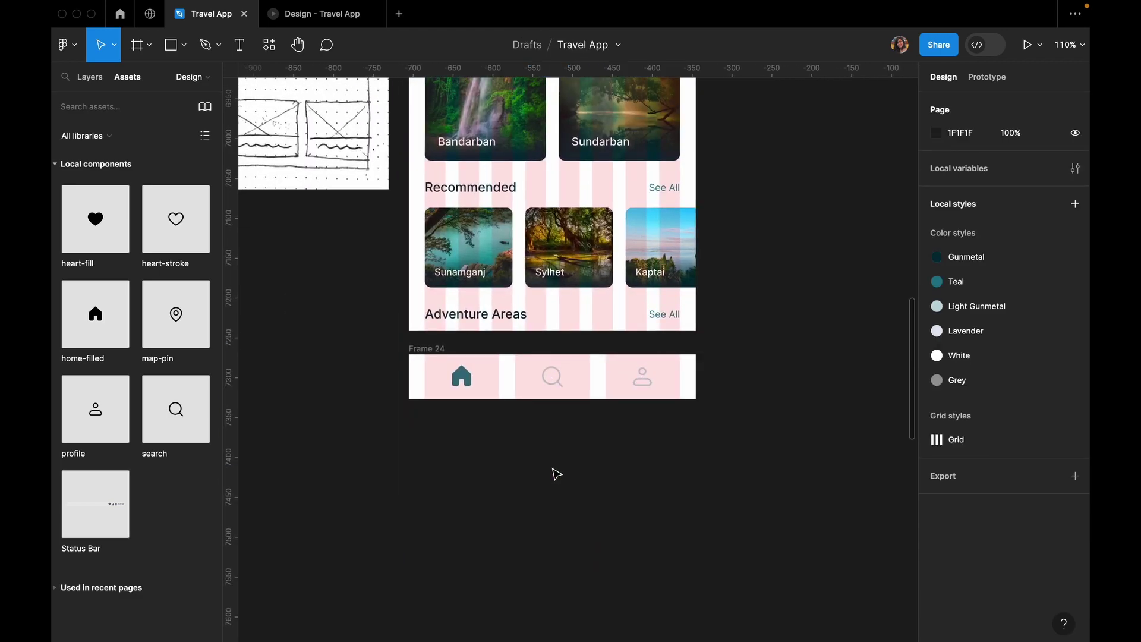
# Step: Anchor the nav bar at the screen's bottom centre and hide its column grid
pyautogui.scroll(2, 557, 474)
pyautogui.moveTo(434, 400); pyautogui.dragTo(434, 212)
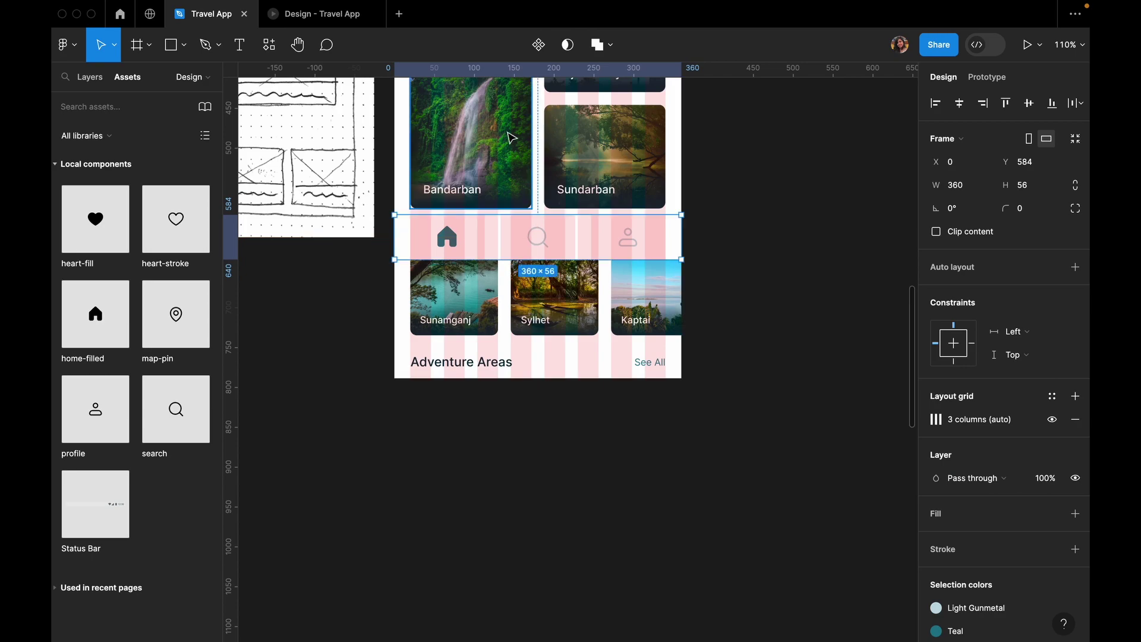
pyautogui.click(1052, 103)
pyautogui.scroll(3, 684, 476)
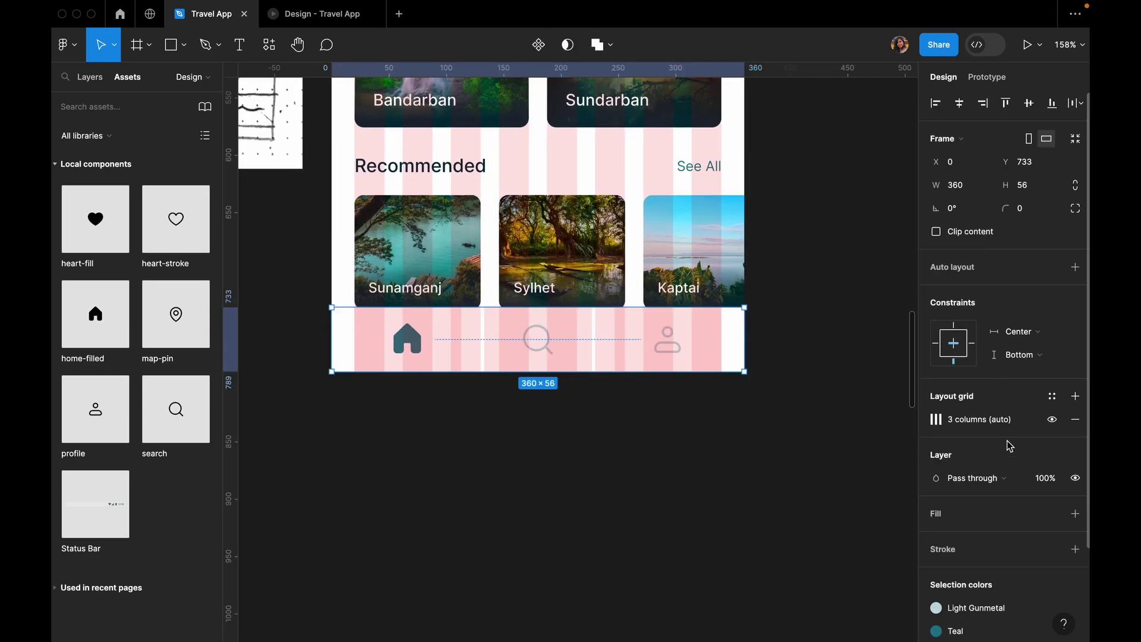
pyautogui.scroll(-1, 1010, 446)
pyautogui.click(1052, 394)
pyautogui.click(729, 420)
pyautogui.click(729, 344)
pyautogui.scroll(-3, 997, 481)
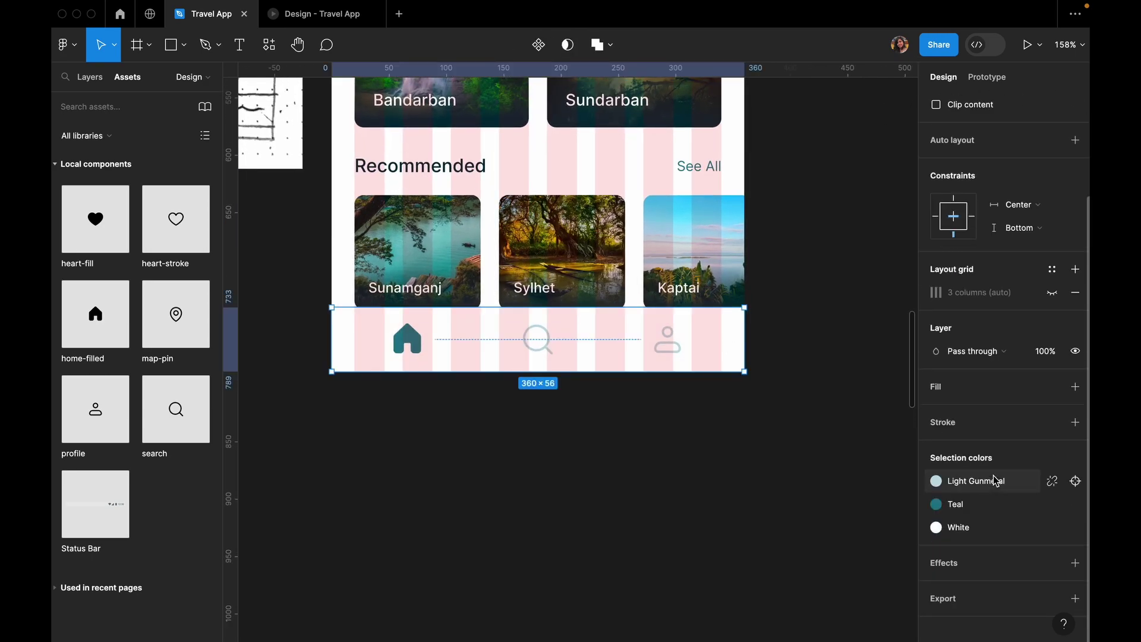
# Step: Add a drop shadow with X -10, Y 0 and solid teal 1F7A8C at 100%
pyautogui.click(1075, 563)
pyautogui.click(937, 587)
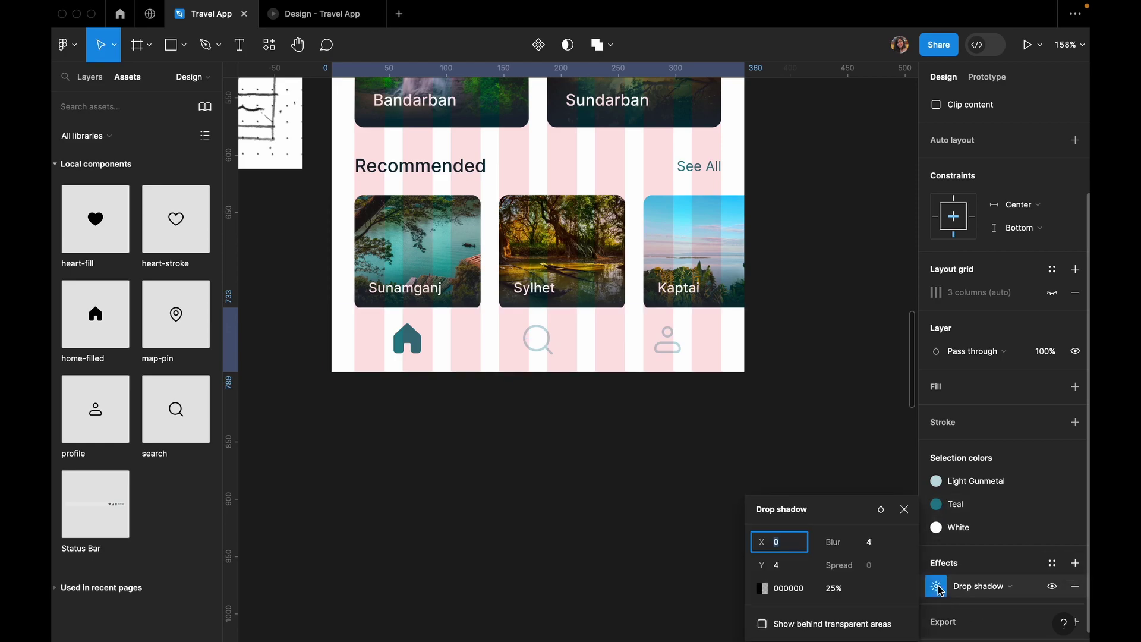
pyautogui.scroll(-5, 484, 491)
pyautogui.scroll(-5, 484, 491)
pyautogui.press('Escape')
pyautogui.press('Escape')
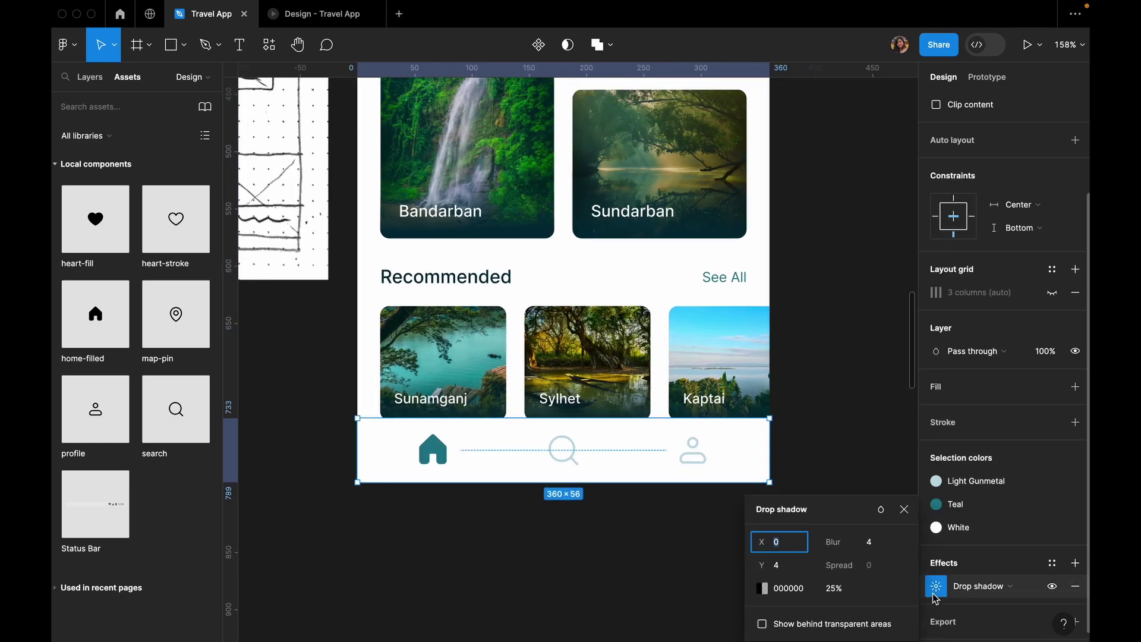
pyautogui.click(780, 565)
pyautogui.write('0')
pyautogui.click(791, 538)
pyautogui.write('-1')
pyautogui.scroll(10, 357, 449)
pyautogui.click(783, 548)
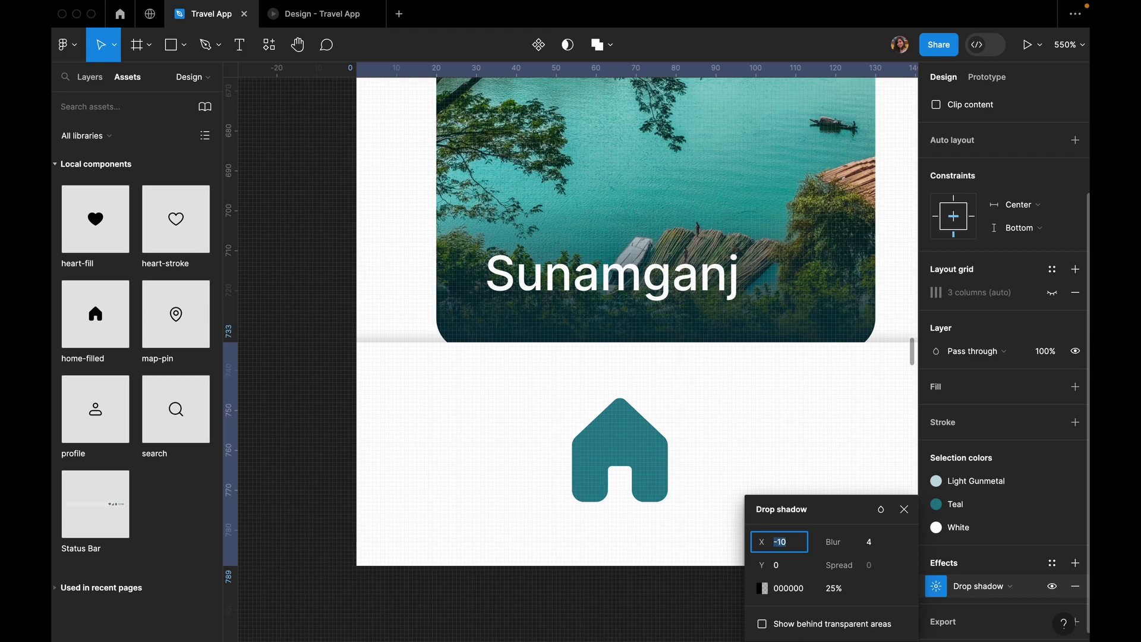
pyautogui.click(767, 588)
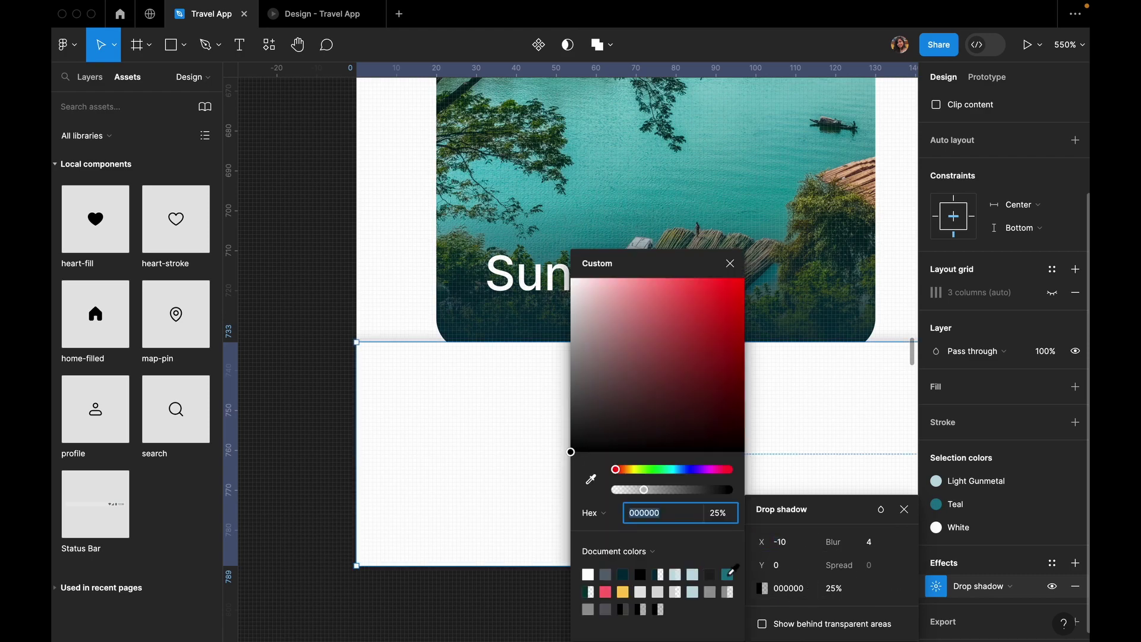
pyautogui.click(728, 574)
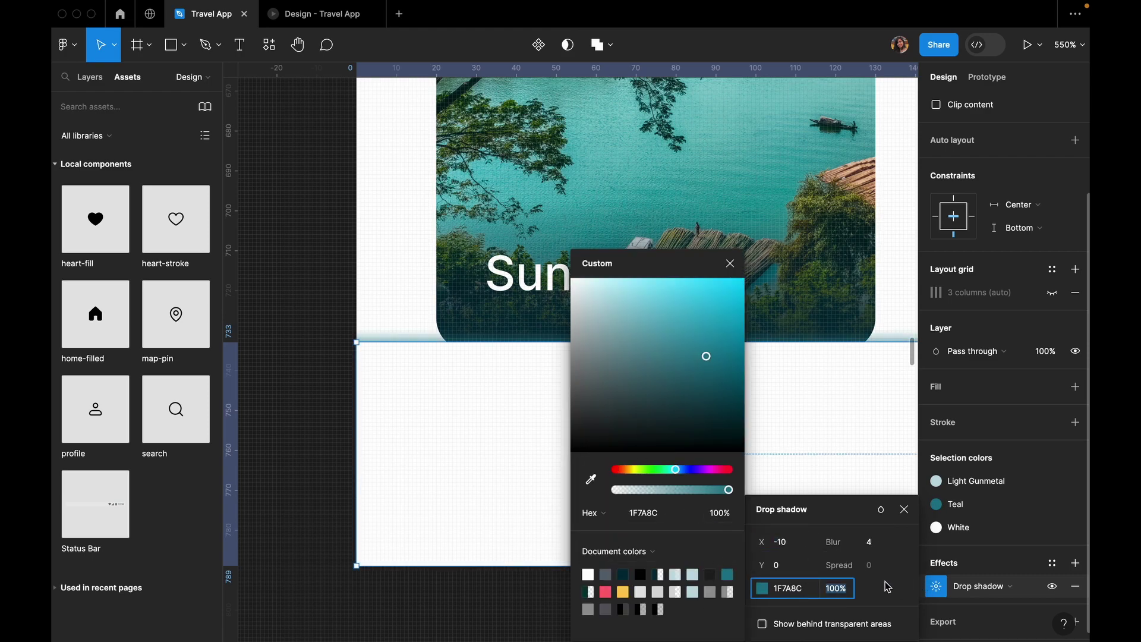
pyautogui.click(313, 451)
pyautogui.scroll(-10, 313, 451)
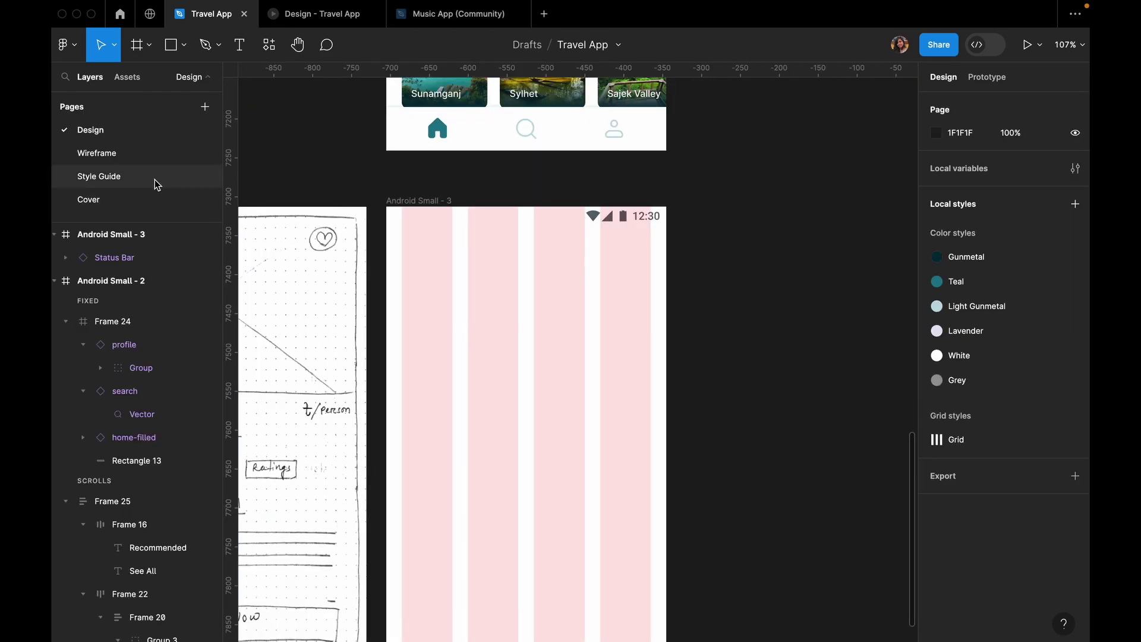
# Step: Move the sunset image IMG_0999 from the Style Guide page to the Design page
pyautogui.click(153, 181)
pyautogui.click(415, 529)
pyautogui.hotkey('ctrl', 'x')
pyautogui.click(97, 152)
pyautogui.click(90, 130)
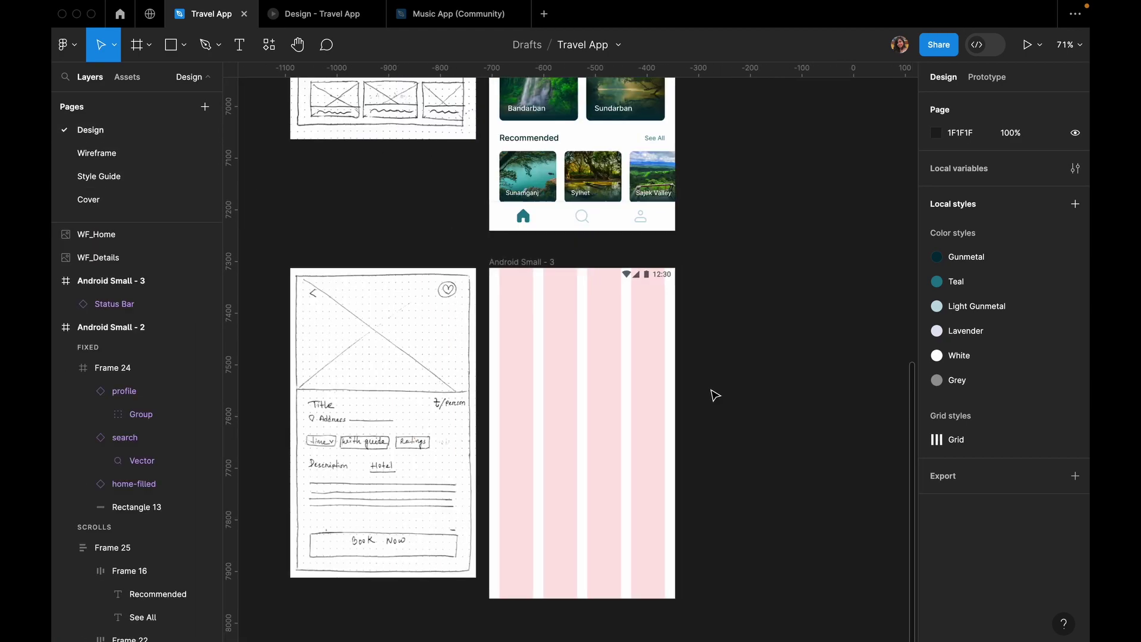
pyautogui.scroll(-10, 716, 392)
pyautogui.hotkey('ctrl', 'v')
pyautogui.scroll(-2, 506, 401)
pyautogui.press('Escape')
pyautogui.scroll(5, 658, 321)
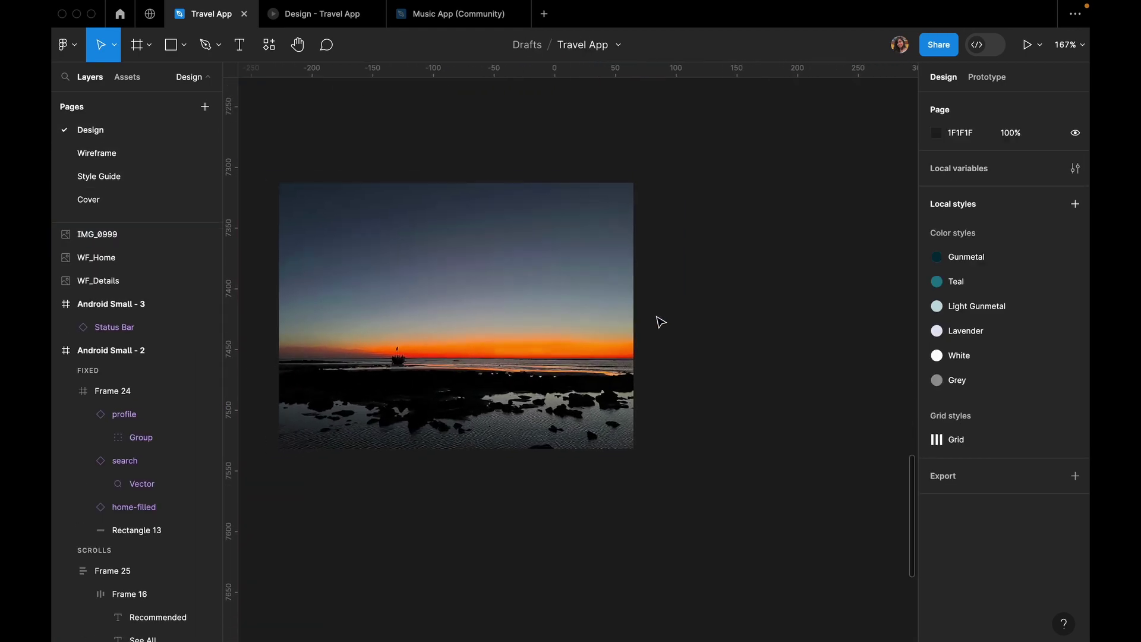
# Step: Draw a new frame sized to match the sunset image, 292 wide
pyautogui.press('f')
pyautogui.scroll(-3, 450, 299)
pyautogui.moveTo(580, 232); pyautogui.dragTo(740, 391)
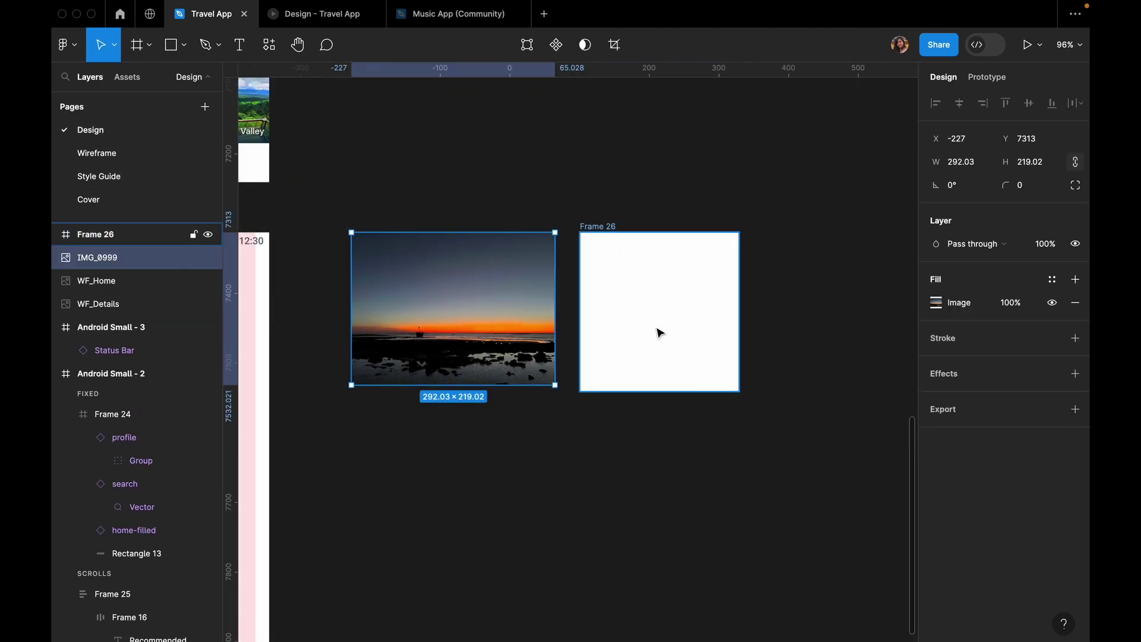
pyautogui.write('192')
pyautogui.press('Return')
pyautogui.click(512, 298)
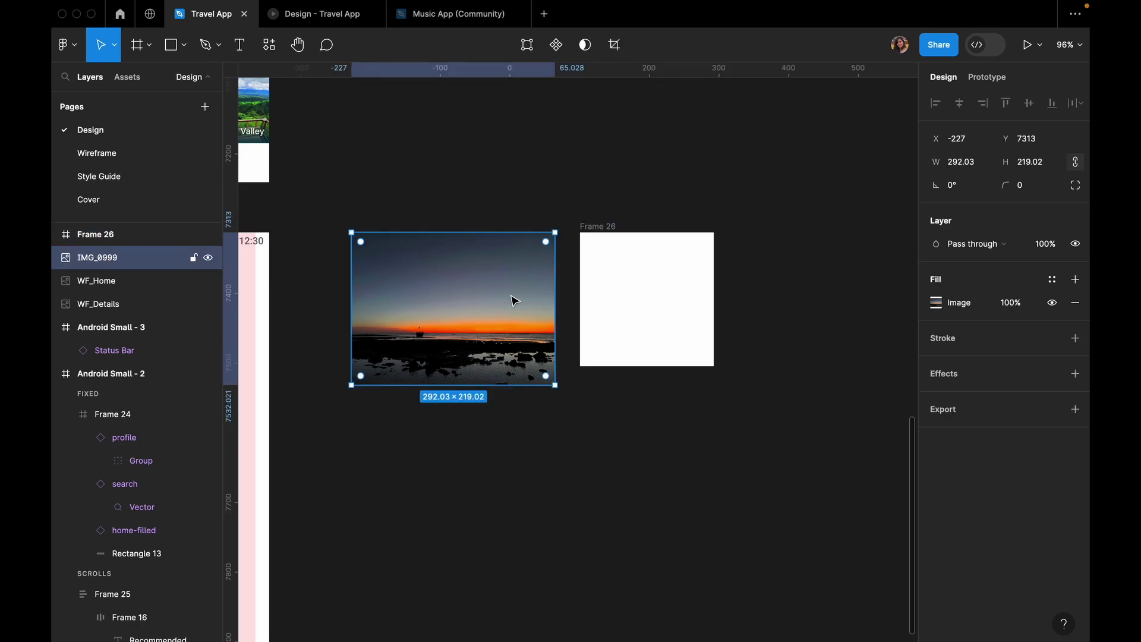
pyautogui.click(652, 316)
pyautogui.press('Return')
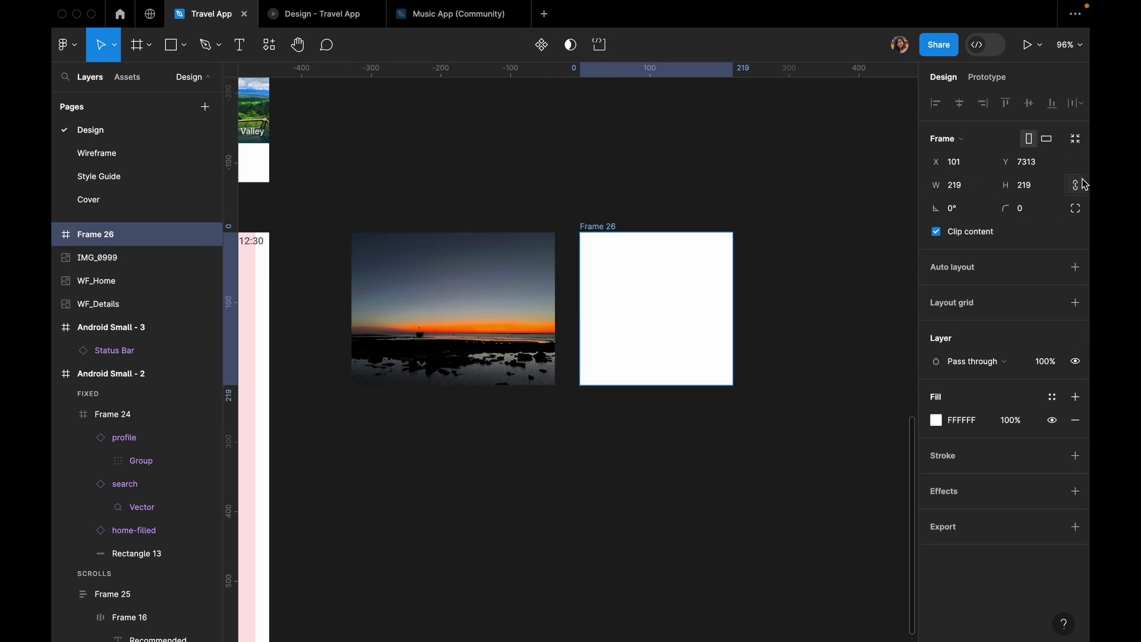
pyautogui.write('292')
pyautogui.press('Return')
pyautogui.press('Tab')
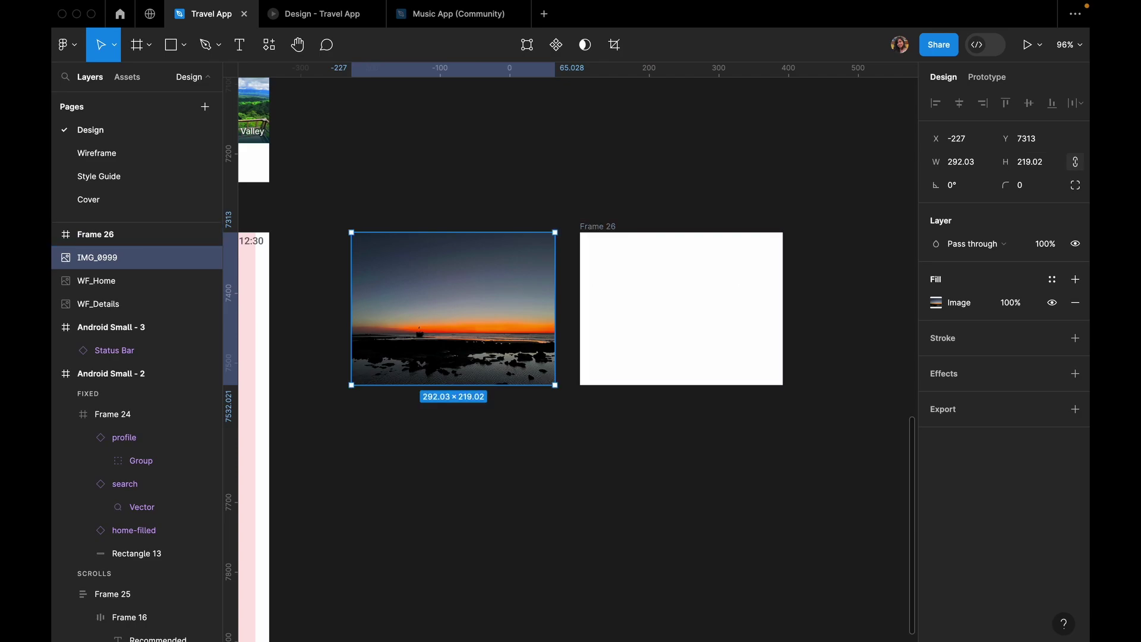
# Step: Round the image width to whole pixels and align the frame exactly over the image
pyautogui.click(1041, 161)
pyautogui.write('219')
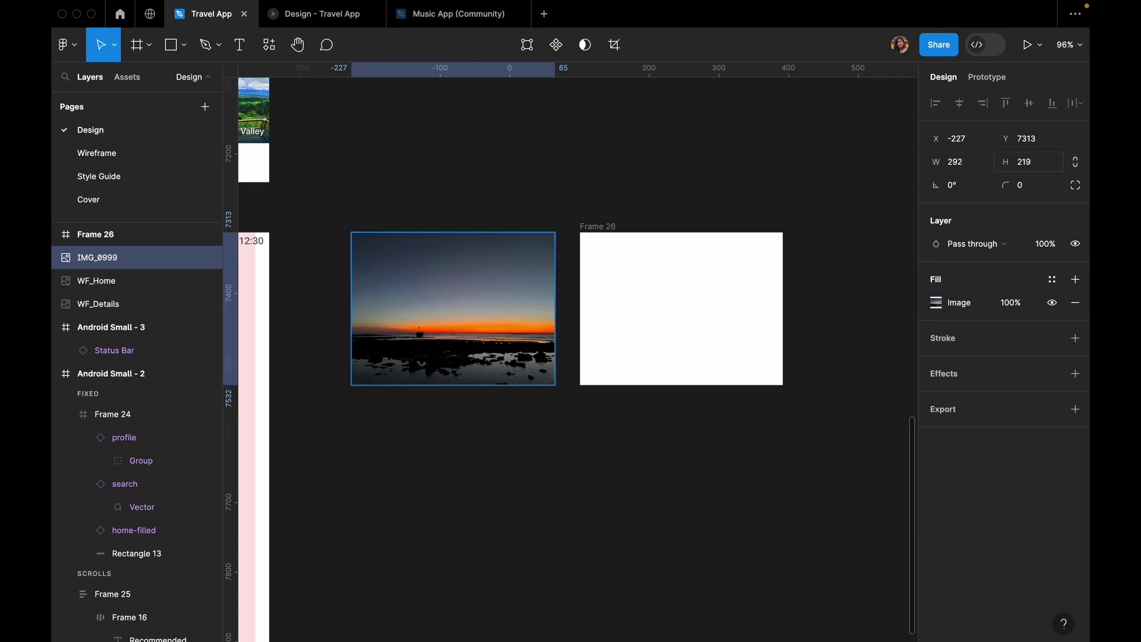
pyautogui.click(612, 231)
pyautogui.press('Delete')
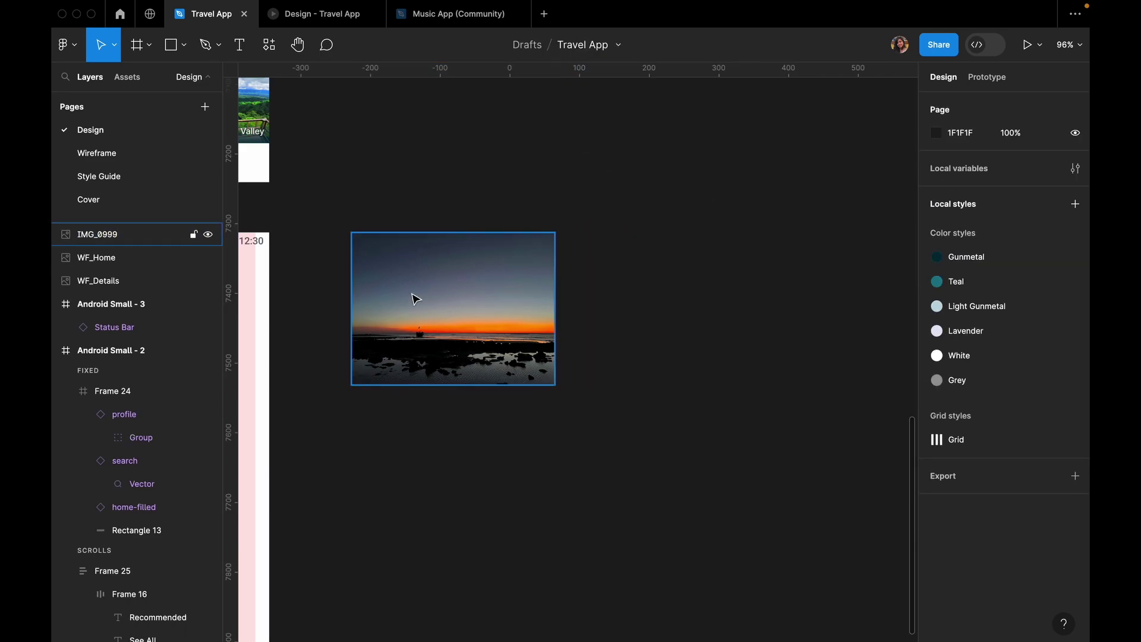
pyautogui.press('super+z')
pyautogui.moveTo(645, 275); pyautogui.dragTo(423, 275)
# Step: Send the frame beneath the sunset image and use it as a mask
pyautogui.rightClick(480, 291)
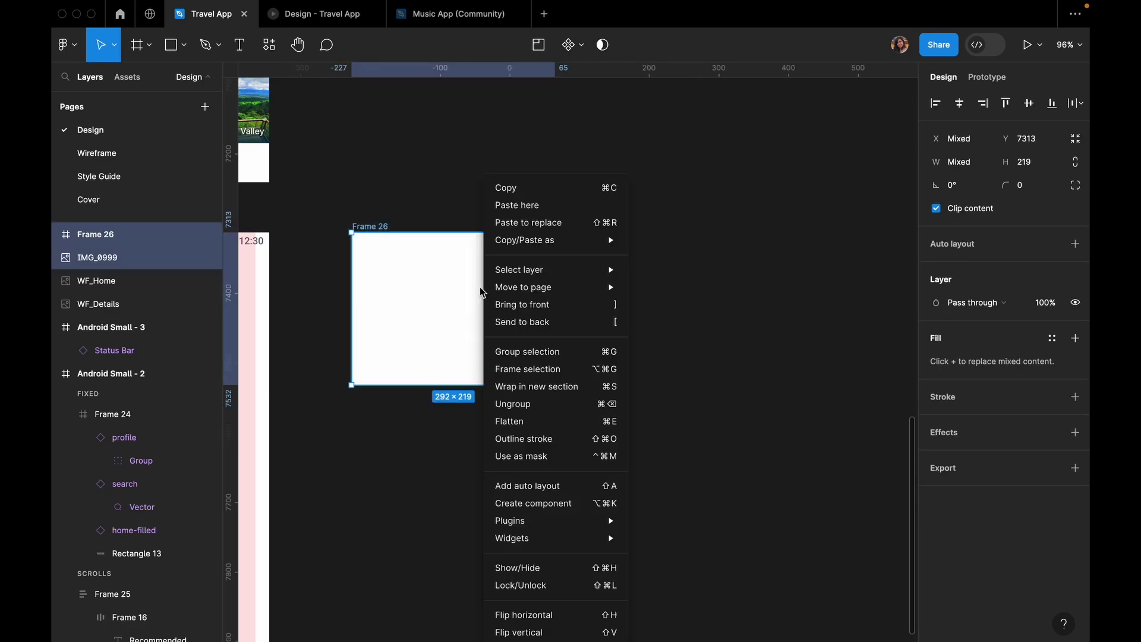
pyautogui.click(521, 322)
pyautogui.rightClick(415, 209)
pyautogui.click(527, 329)
pyautogui.press('ctrl+super+m')
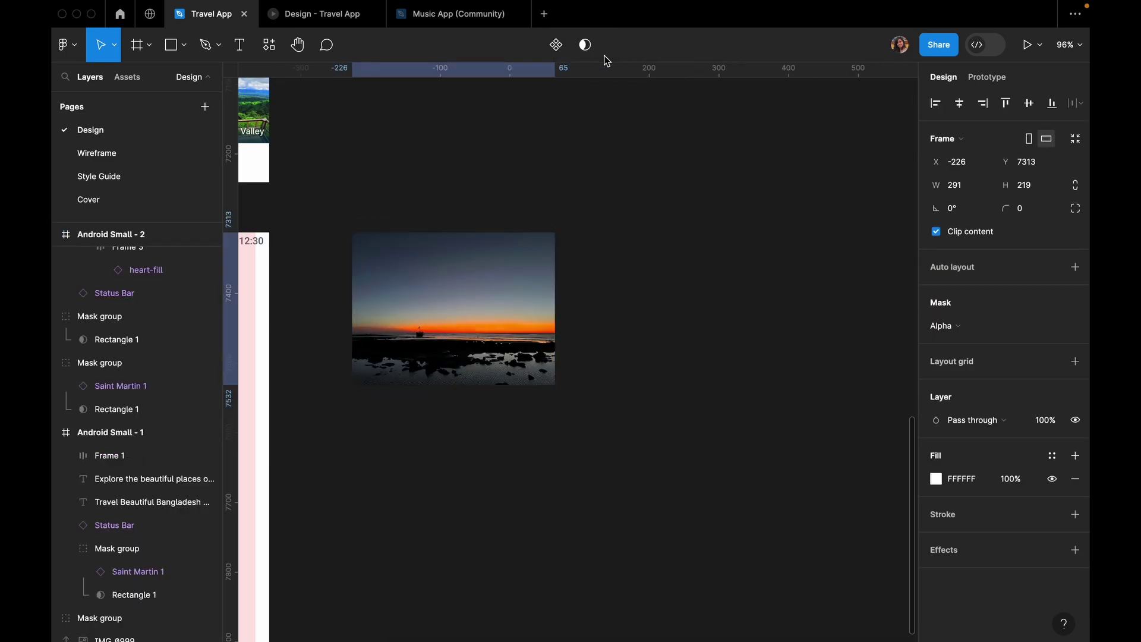
pyautogui.hscroll(-2, 689, 179)
# Step: Fill the mask with a white-to-transparent linear gradient and move the photo into Android Small - 3
pyautogui.click(936, 479)
pyautogui.click(779, 260)
pyautogui.moveTo(763, 244); pyautogui.dragTo(890, 250)
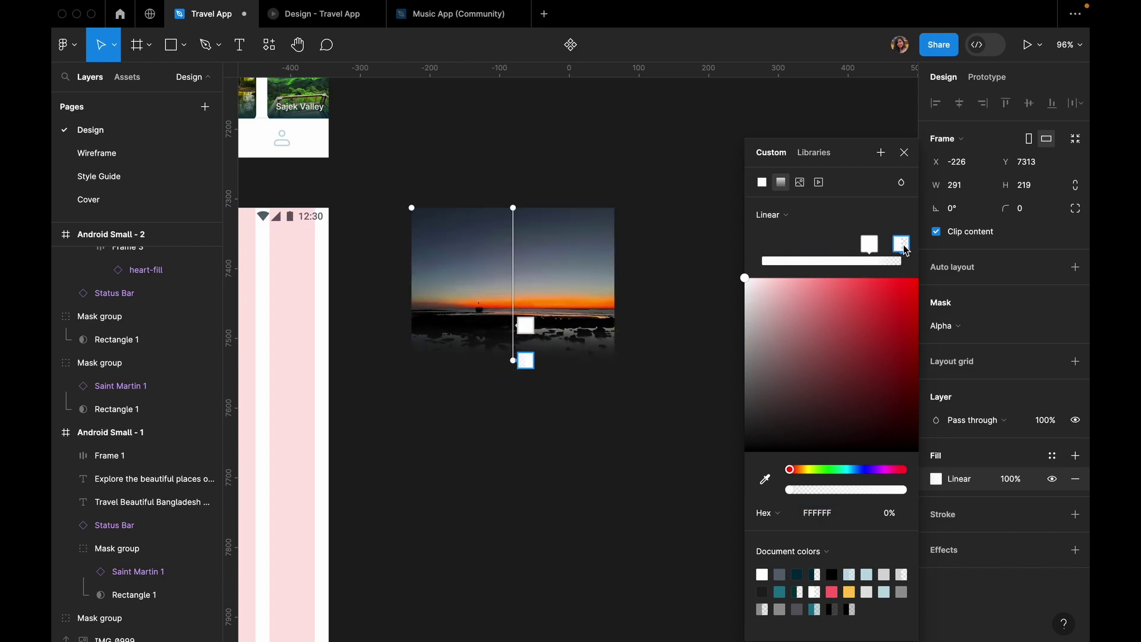
pyautogui.press('Escape')
pyautogui.scroll(-2, 645, 298)
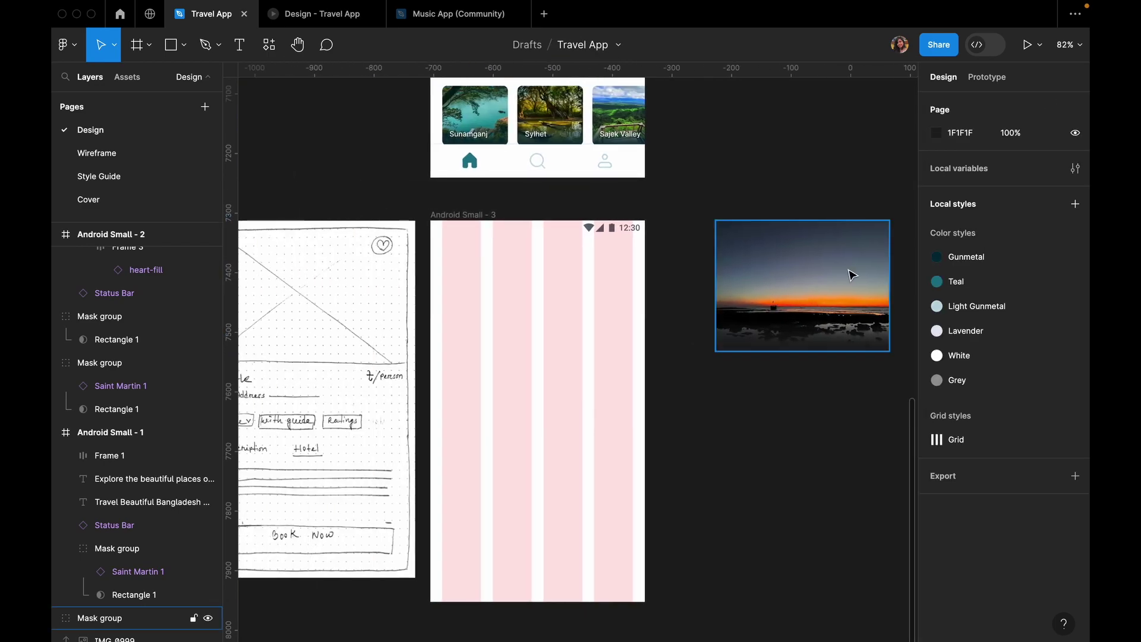
pyautogui.moveTo(853, 276)
pyautogui.mouseDown()
pyautogui.moveTo(562, 293)
pyautogui.moveTo(566, 277)
pyautogui.moveTo(520, 269)
pyautogui.mouseUp()
# Step: Send the masked sunset photo behind the Status Bar in Android Small - 3
pyautogui.scroll(3, 517, 293)
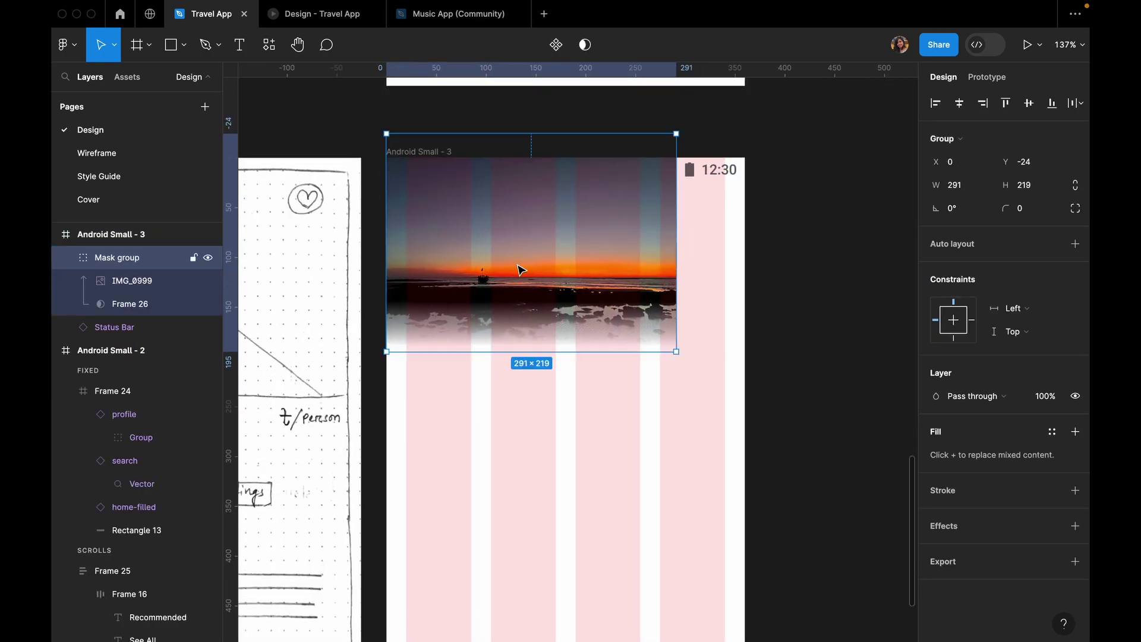
pyautogui.rightClick(515, 269)
pyautogui.click(559, 339)
pyautogui.scroll(-2, 626, 357)
# Step: Scale the masked photo proportionally to about 619×466 to span the screen width
pyautogui.press('k')
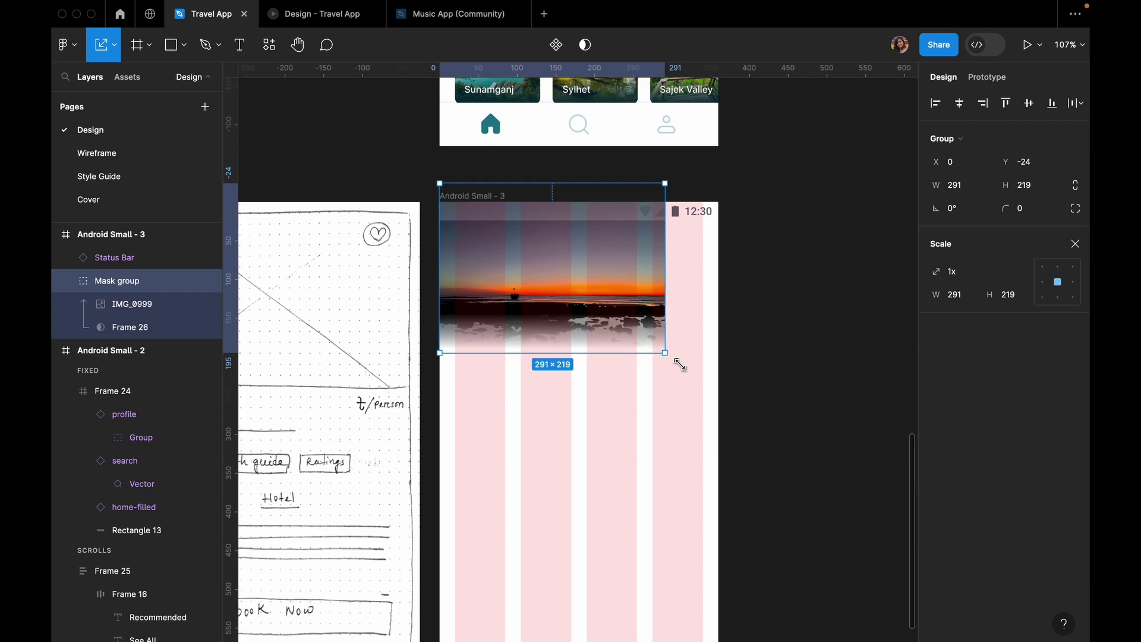
pyautogui.moveTo(664, 355); pyautogui.dragTo(858, 443)
pyautogui.scroll(-3, 678, 444)
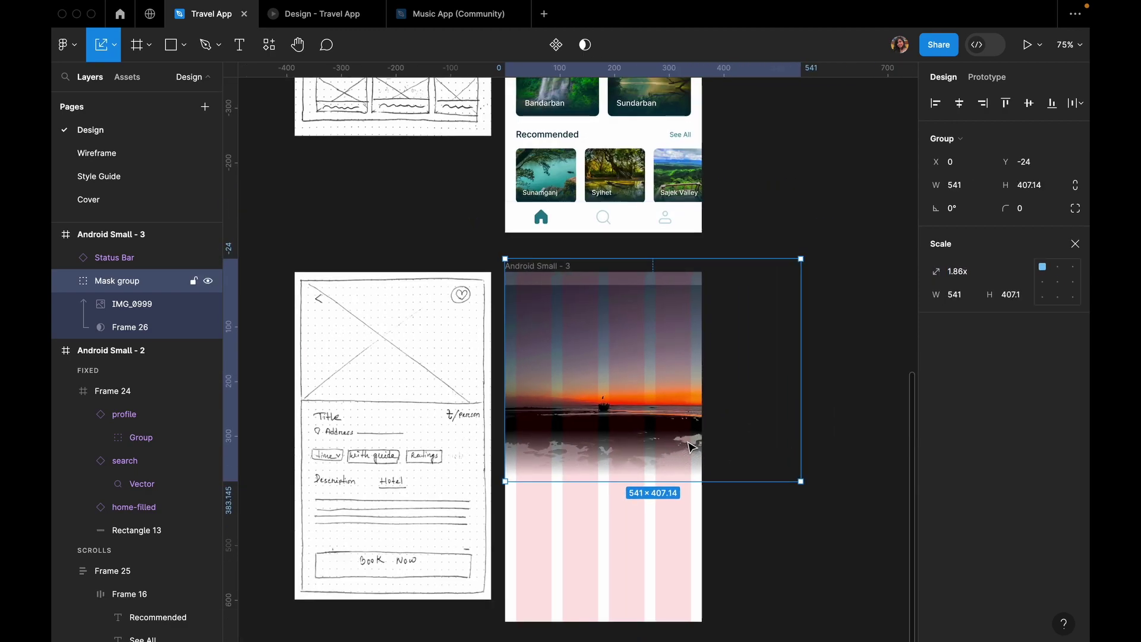
pyautogui.scroll(-1, 662, 372)
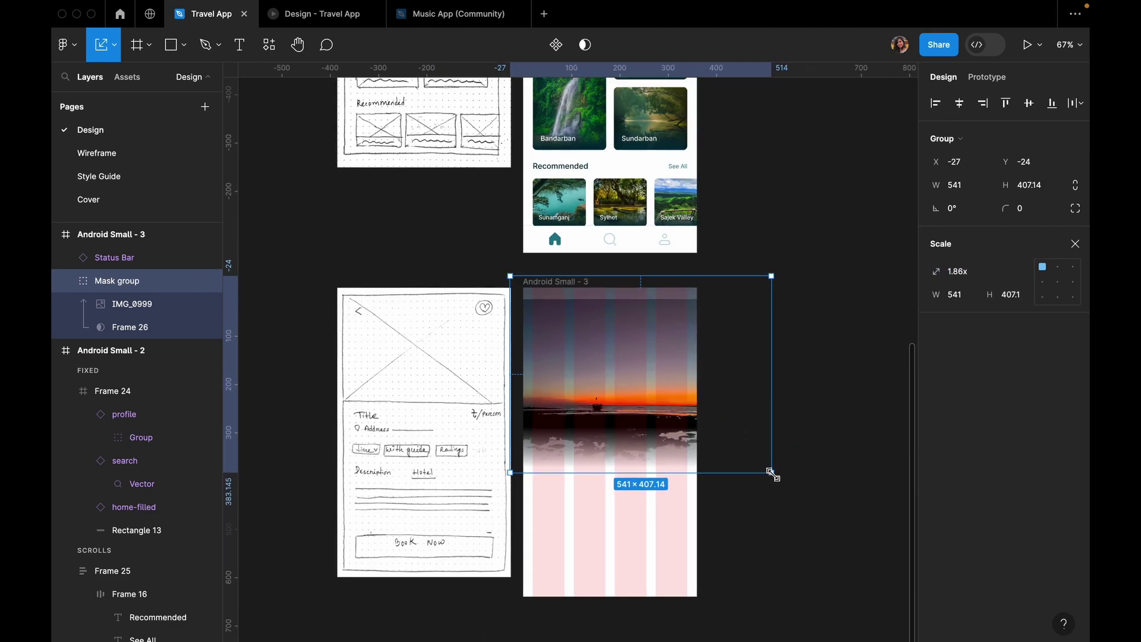
pyautogui.moveTo(769, 470); pyautogui.dragTo(806, 489)
pyautogui.scroll(2, 581, 488)
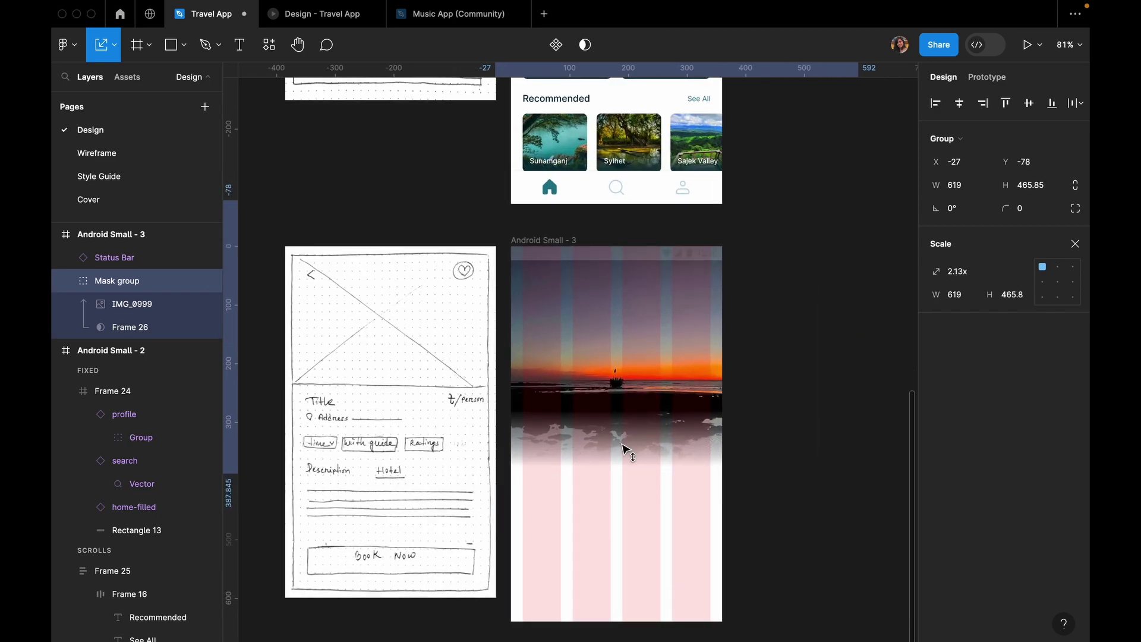
pyautogui.scroll(-1, 666, 455)
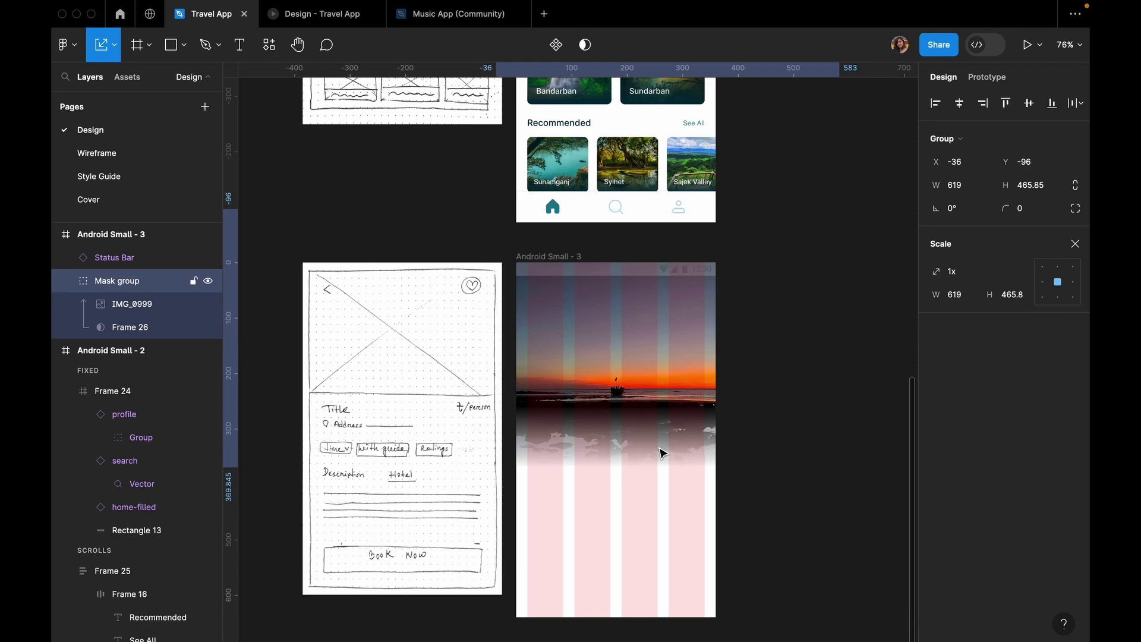
# Step: Nudge the hero photo into place so its fade ends about mid-screen
pyautogui.press('Escape')
pyautogui.scroll(-3, 670, 497)
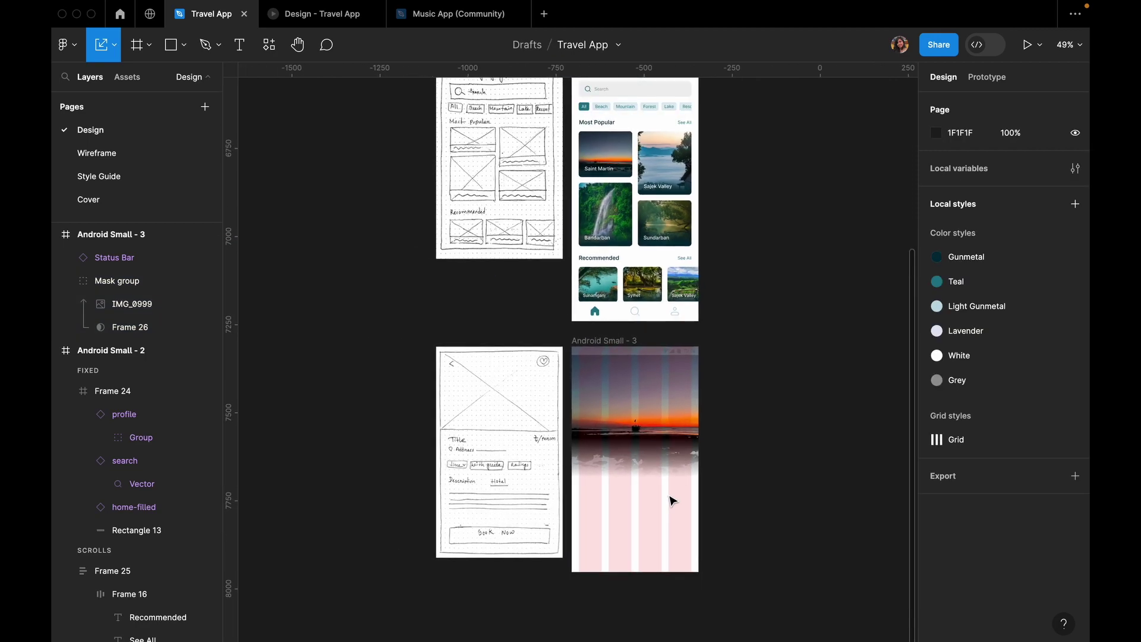
pyautogui.click(672, 501)
pyautogui.scroll(5, 655, 445)
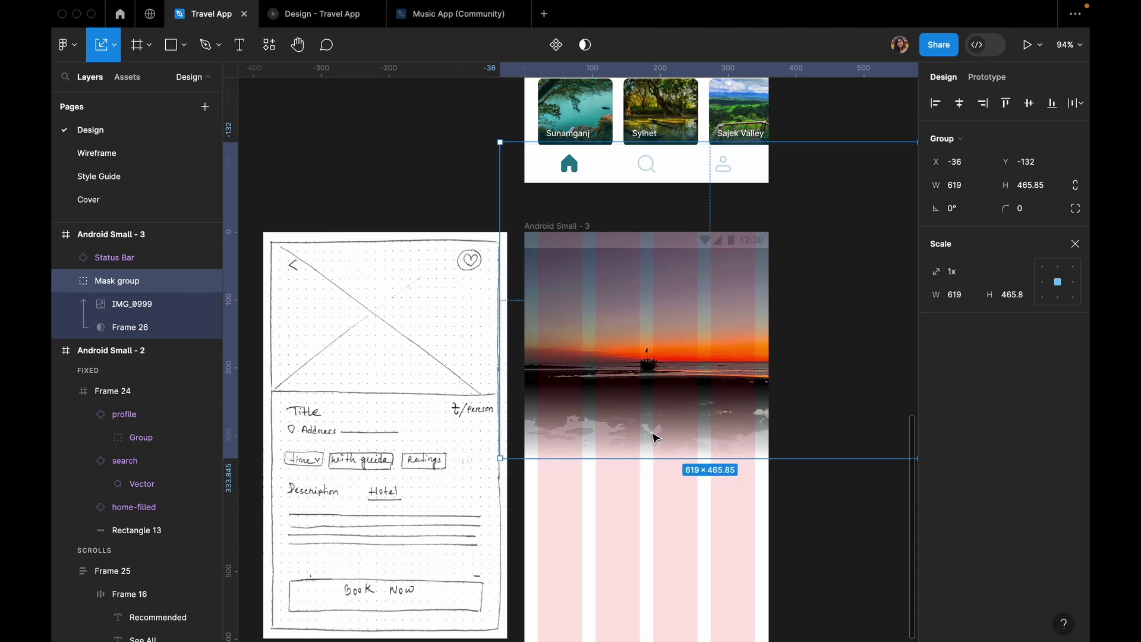
pyautogui.press('Down')
pyautogui.press('Down')
pyautogui.press('Down')
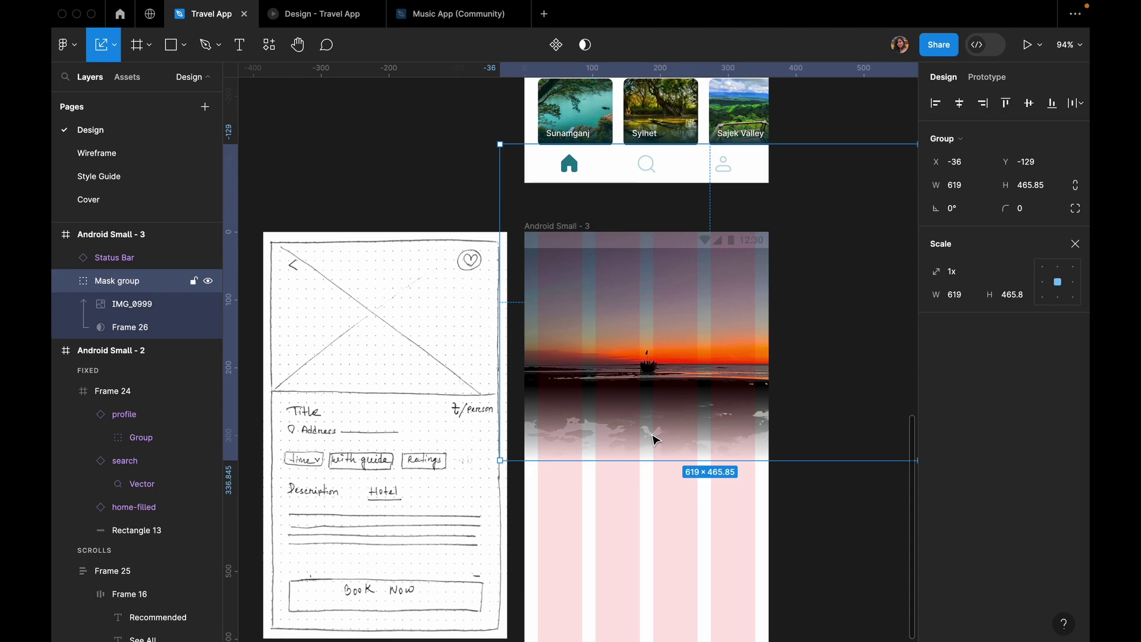
pyautogui.press('Escape')
pyautogui.scroll(-1, 641, 489)
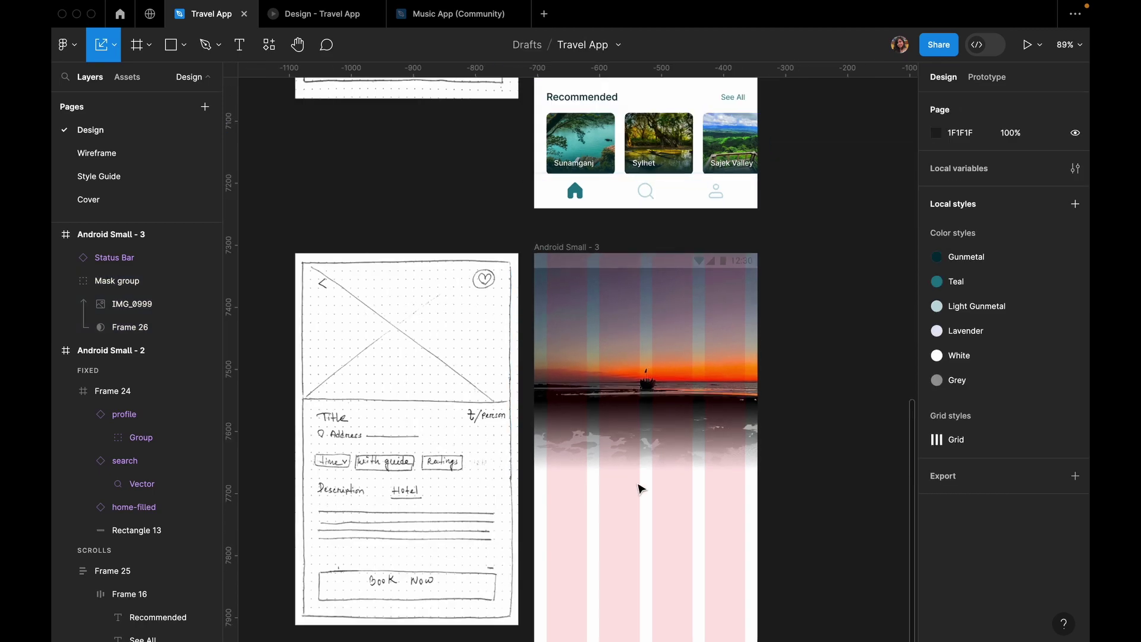
pyautogui.scroll(-5, 641, 489)
pyautogui.rightClick(641, 489)
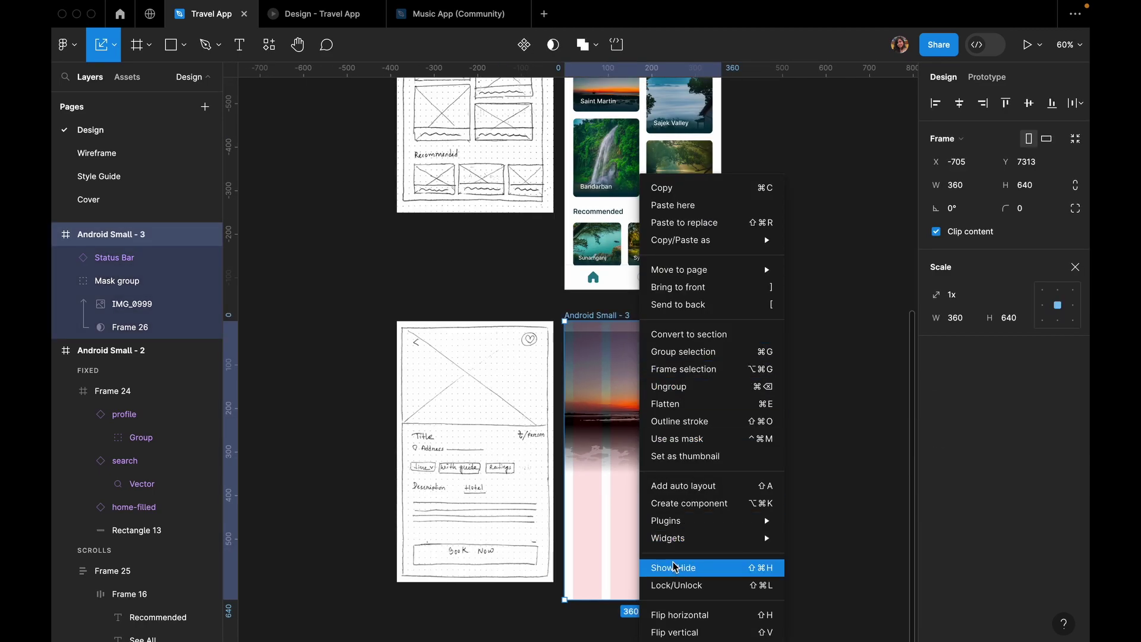
# Step: Insert the ion:chevron-back icon from Iconify onto Android Small - 3
pyautogui.click(810, 309)
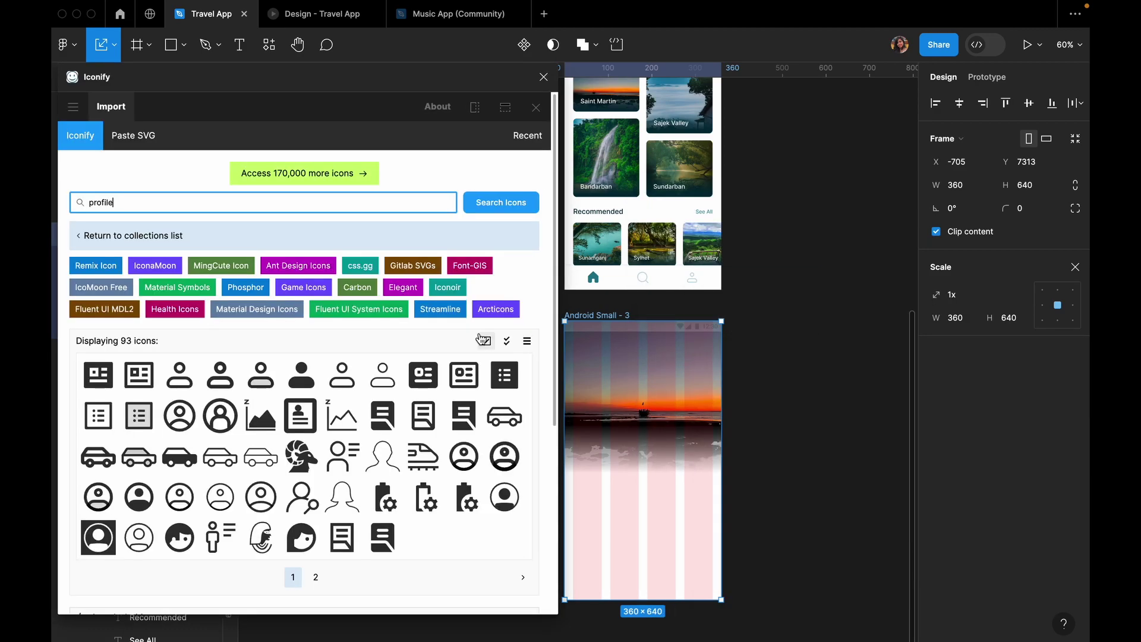
pyautogui.write('back')
pyautogui.press('Return')
pyautogui.scroll(-3, 278, 555)
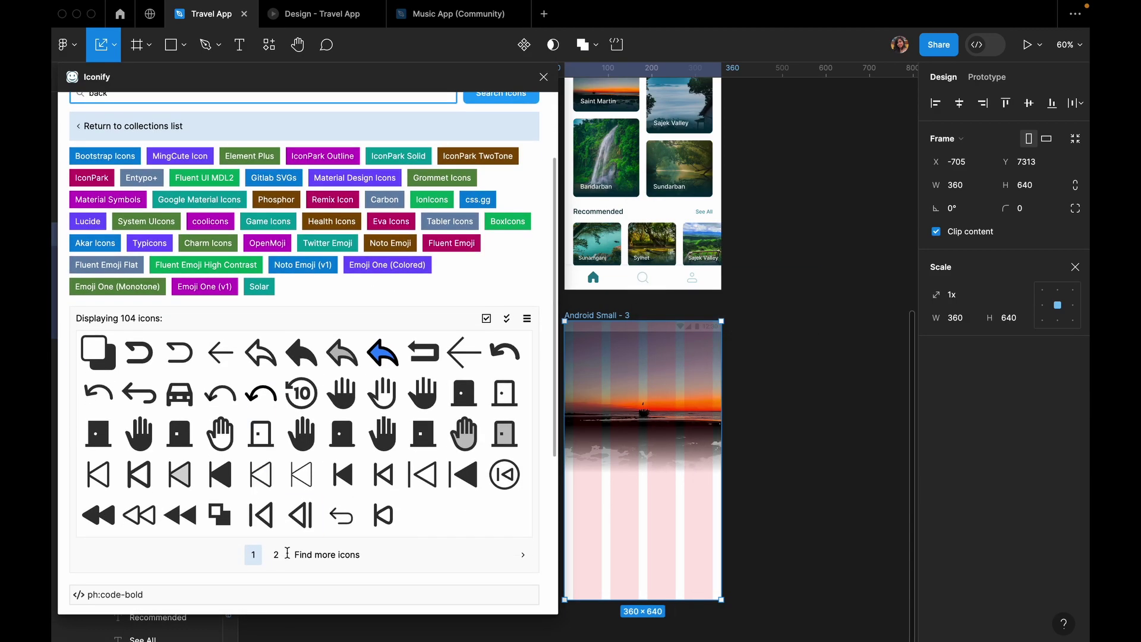
pyautogui.scroll(-2, 285, 535)
pyautogui.click(256, 567)
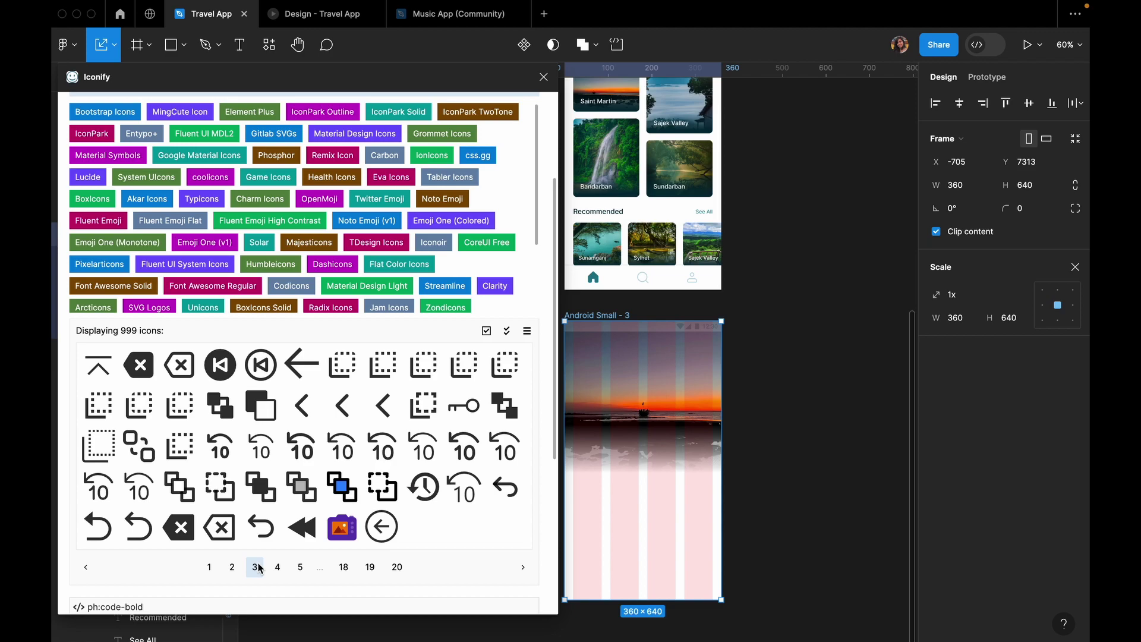
pyautogui.moveTo(458, 429); pyautogui.dragTo(646, 517)
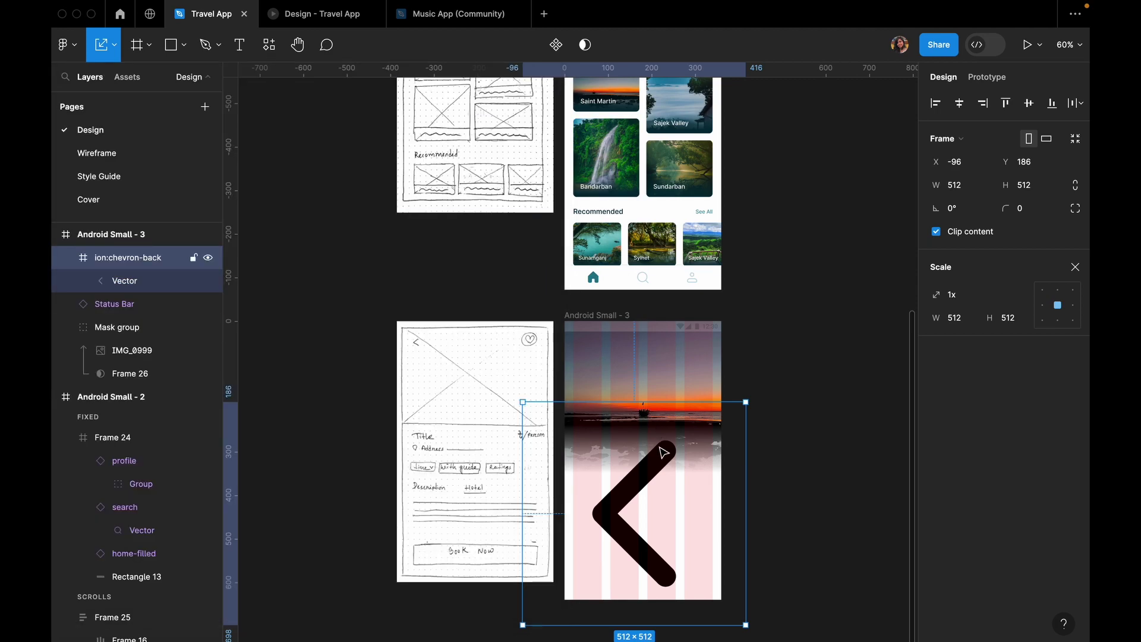
# Step: Shrink the back chevron to 26×26 and position it at X 20, Y 48
pyautogui.moveTo(748, 403)
pyautogui.mouseDown()
pyautogui.moveTo(601, 555)
pyautogui.moveTo(632, 192)
pyautogui.moveTo(567, 387)
pyautogui.moveTo(568, 207)
pyautogui.moveTo(545, 203)
pyautogui.mouseUp()
pyautogui.scroll(3, 613, 558)
pyautogui.scroll(2, 568, 207)
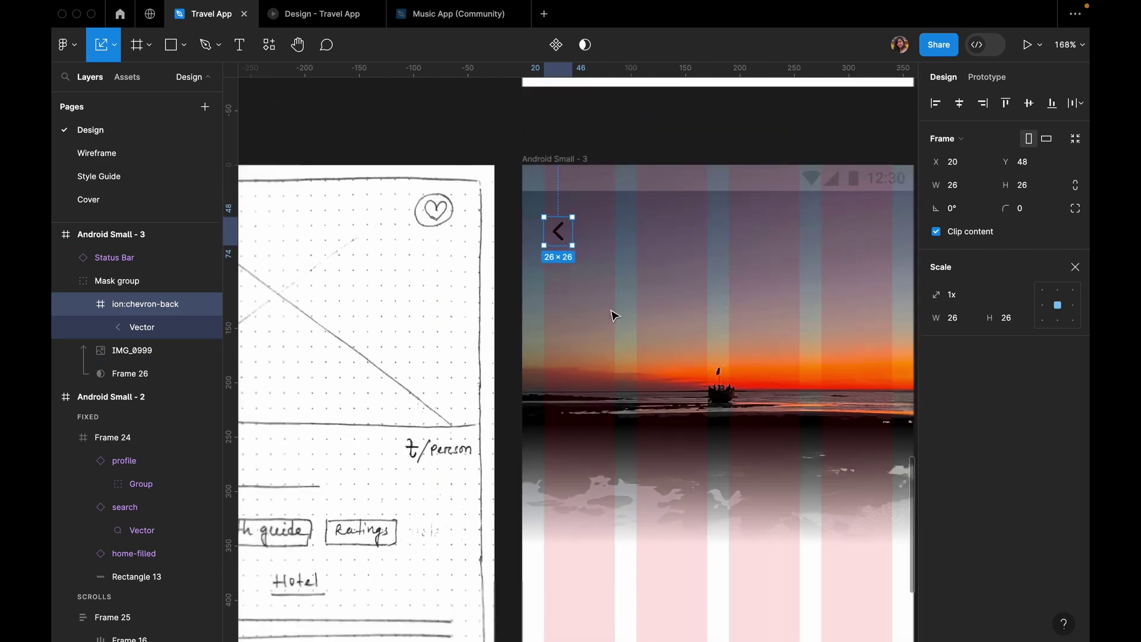
pyautogui.scroll(-5, 615, 315)
pyautogui.scroll(10, 616, 297)
pyautogui.scroll(5, 615, 268)
pyautogui.scroll(5, 616, 248)
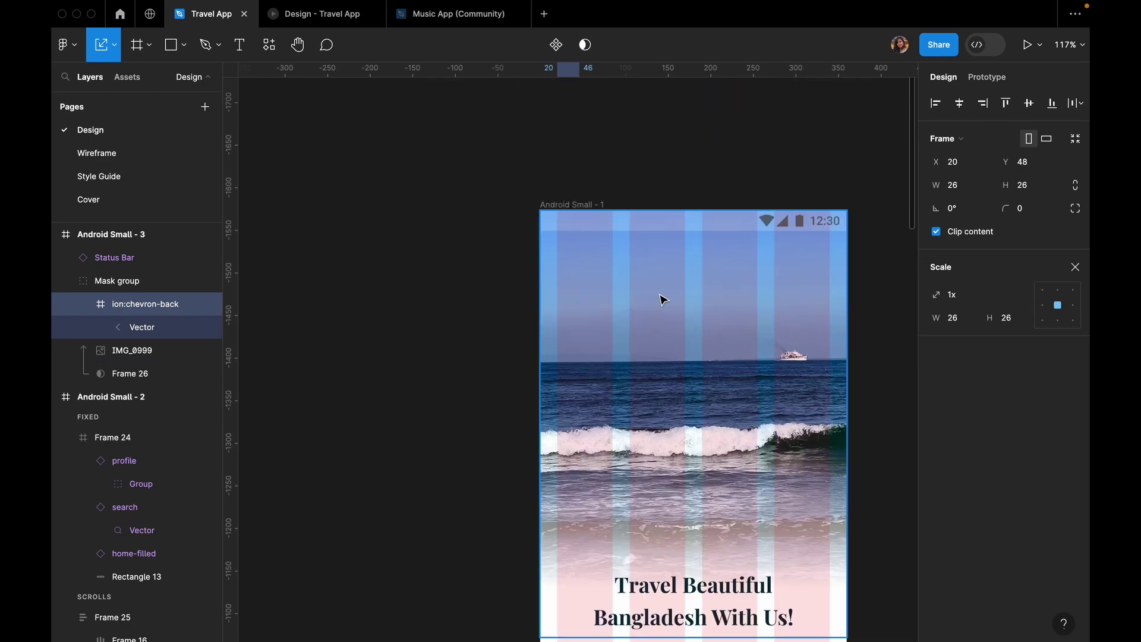
pyautogui.click(645, 222)
pyautogui.scroll(-3, 729, 165)
# Step: Make the back chevron white
pyautogui.scroll(-5, 728, 238)
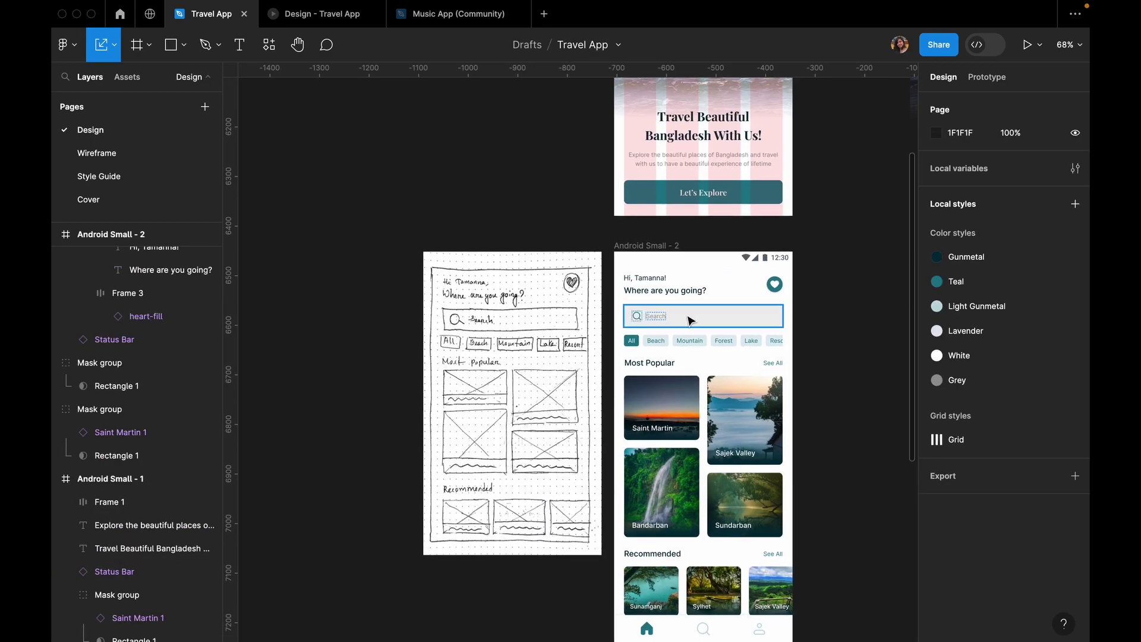
pyautogui.click(707, 273)
pyautogui.scroll(-7, 708, 248)
pyautogui.click(618, 381)
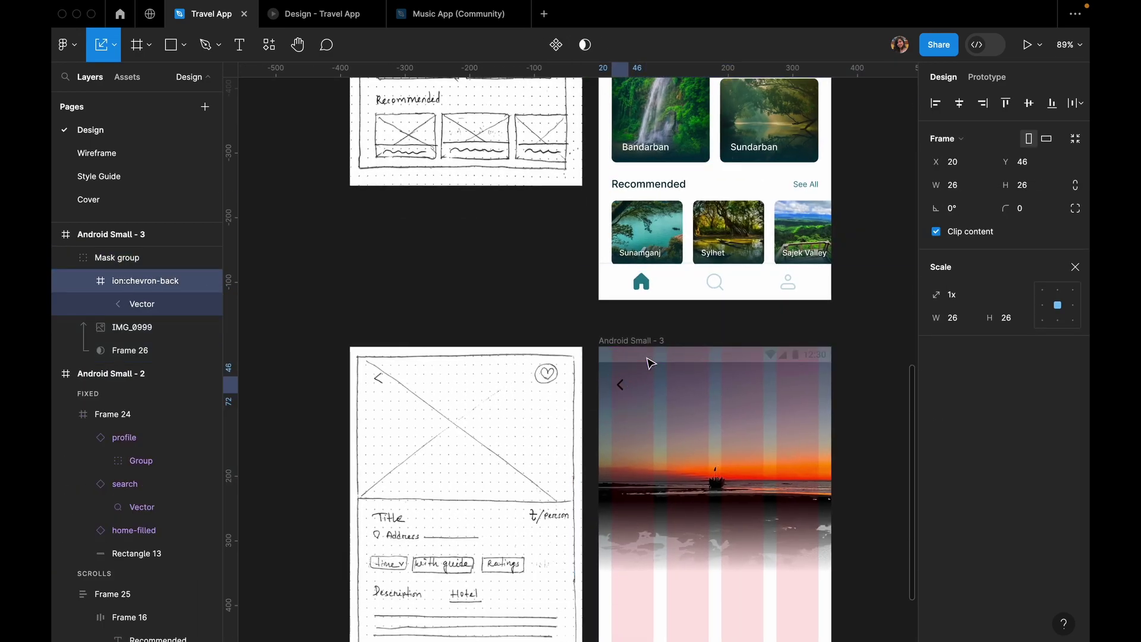
pyautogui.scroll(4, 654, 369)
pyautogui.click(1075, 267)
pyautogui.scroll(-5, 1004, 416)
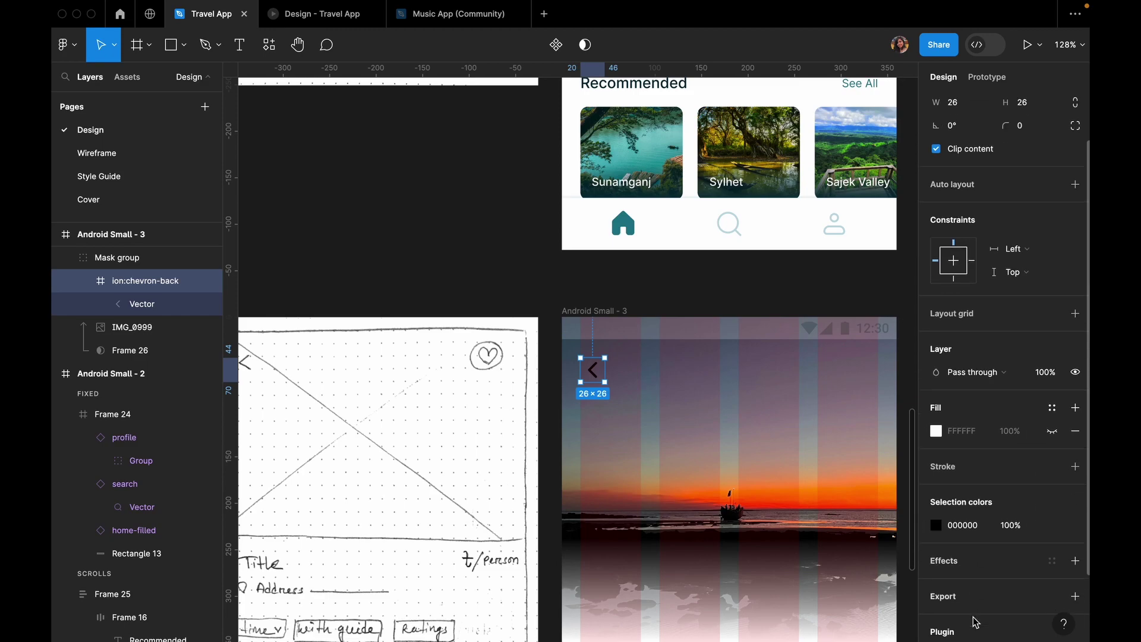
pyautogui.click(937, 471)
pyautogui.click(464, 274)
pyautogui.scroll(-3, 464, 273)
pyautogui.scroll(5, 464, 273)
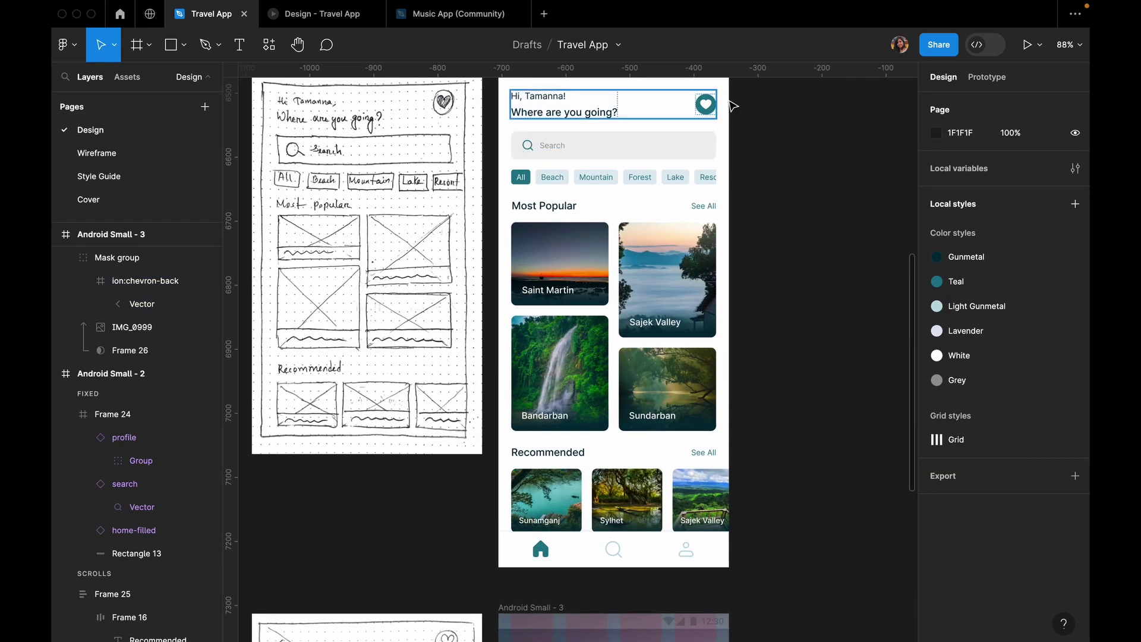
# Step: Copy the heart button from Android Small - 2 onto the hero's top-right
pyautogui.click(711, 106)
pyautogui.click(704, 105)
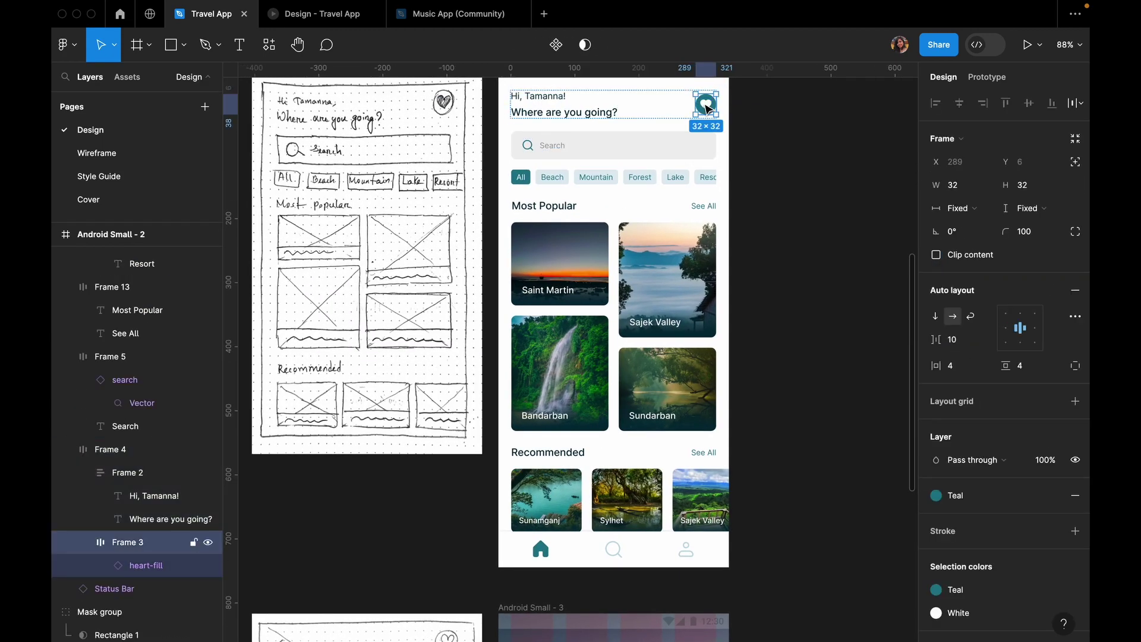
pyautogui.moveTo(706, 105); pyautogui.dragTo(690, 455)
pyautogui.scroll(5, 708, 479)
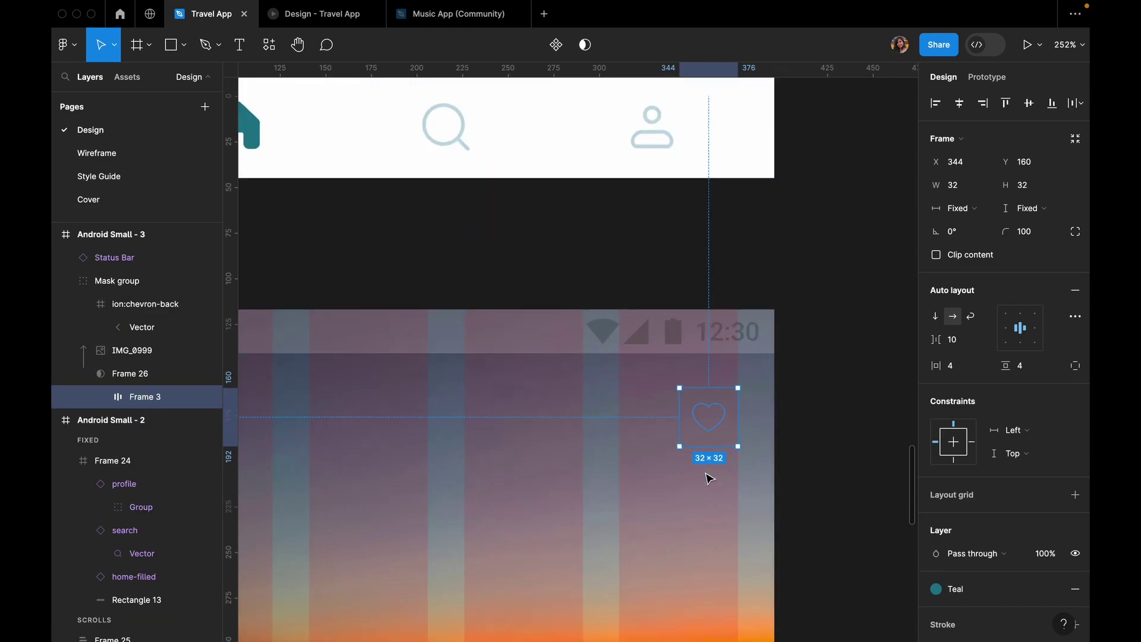
pyautogui.rightClick(711, 410)
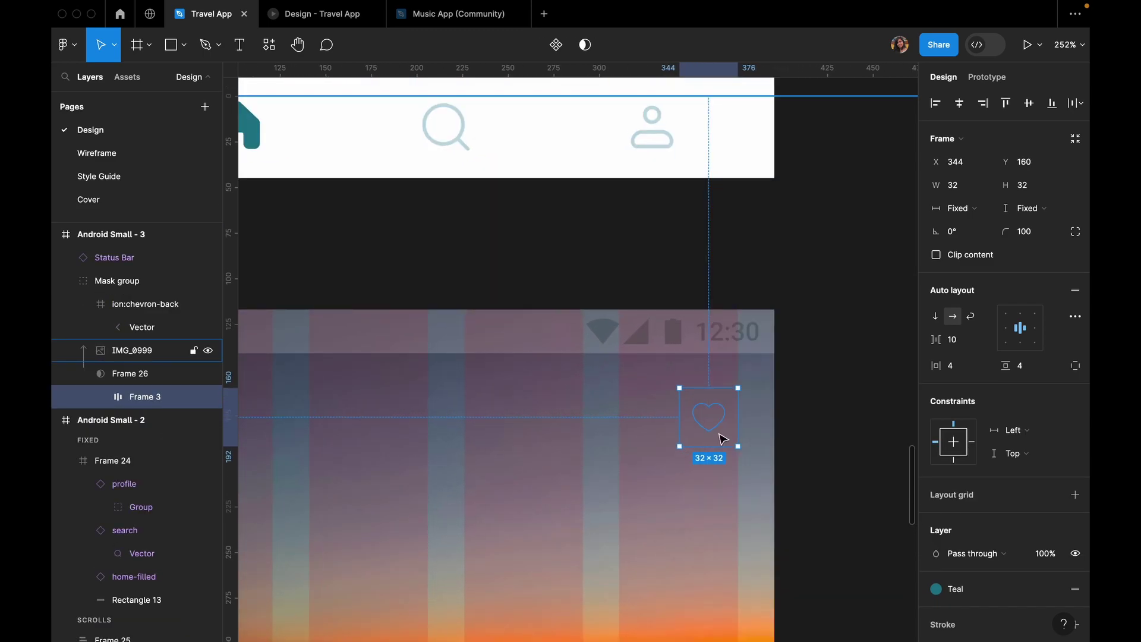
pyautogui.scroll(3, 702, 416)
# Step: Wrap the chevron and heart button in a vertically centred auto-layout row
pyautogui.click(719, 426)
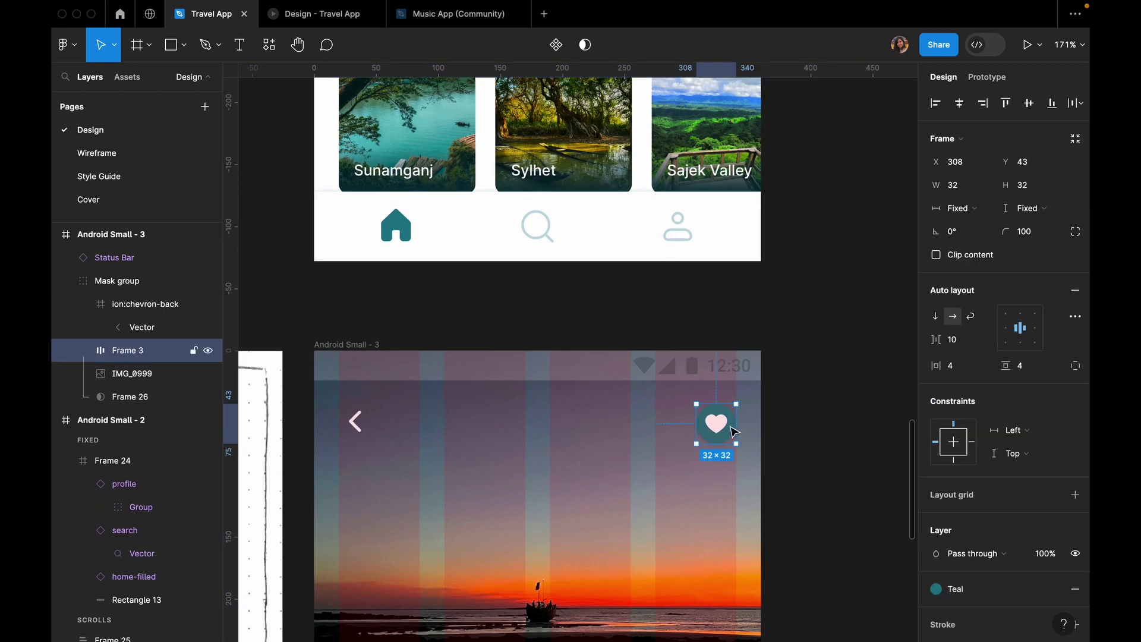
pyautogui.scroll(5, 735, 428)
pyautogui.scroll(-5, 740, 337)
pyautogui.click(344, 380)
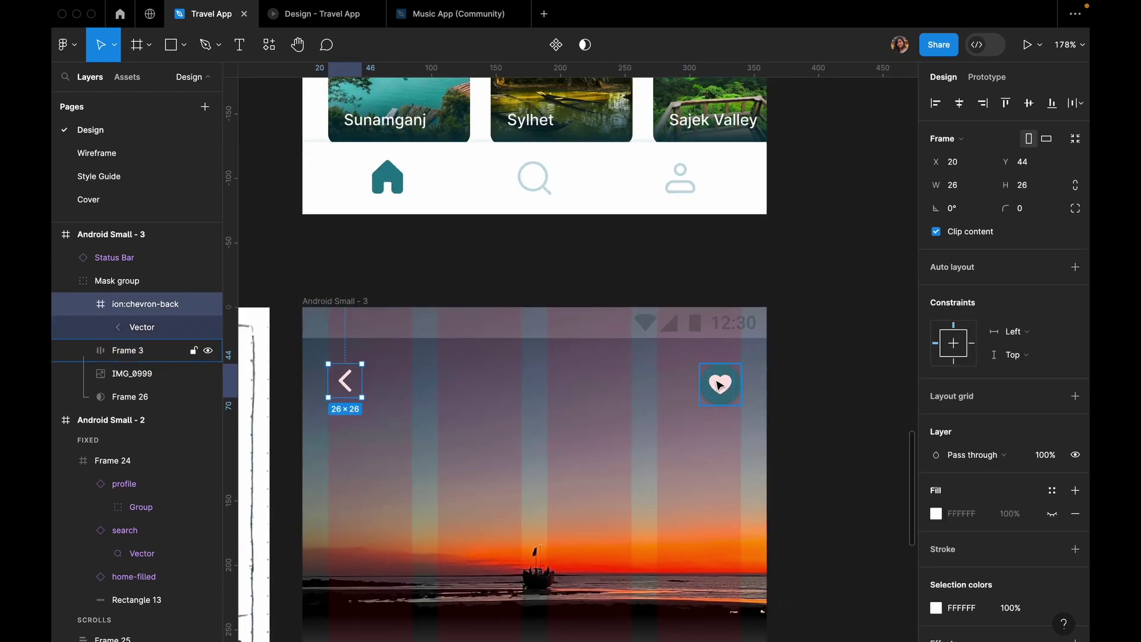
pyautogui.keyDown('shift'); pyautogui.click(720, 384); pyautogui.keyUp('shift')
pyautogui.hotkey('shift', 'a')
pyautogui.click(1006, 328)
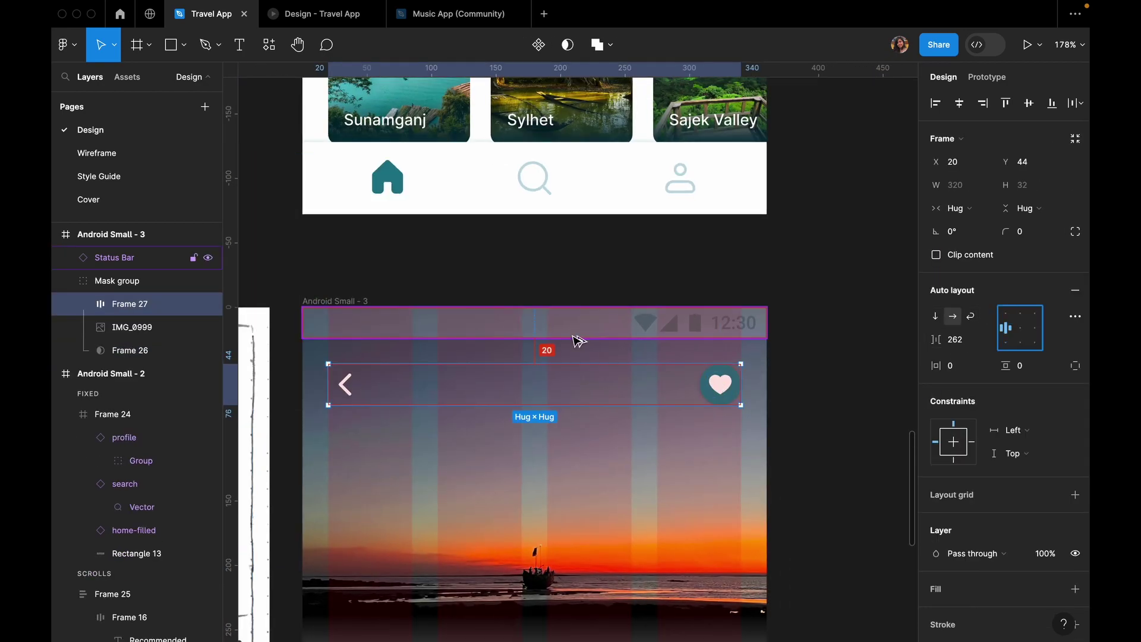
# Step: Give the round button a pale pink fill and make the heart teal
pyautogui.scroll(3, 725, 403)
pyautogui.doubleClick(719, 365)
pyautogui.click(936, 484)
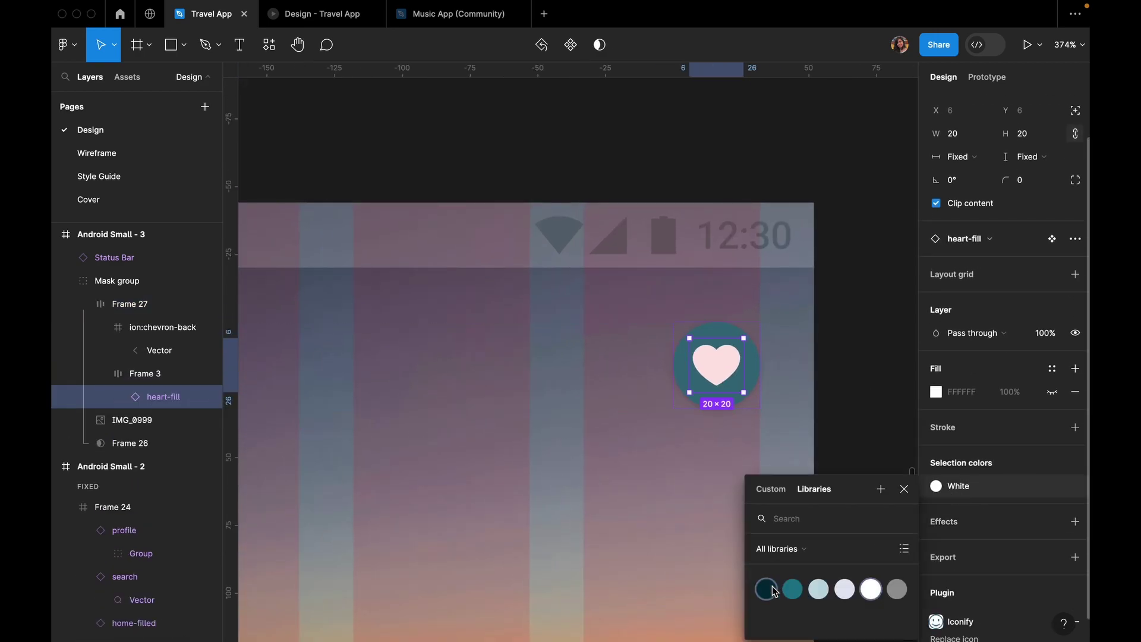
pyautogui.press('Escape')
pyautogui.scroll(2, 776, 378)
pyautogui.press('Escape')
pyautogui.click(971, 440)
pyautogui.click(868, 545)
pyautogui.click(866, 459)
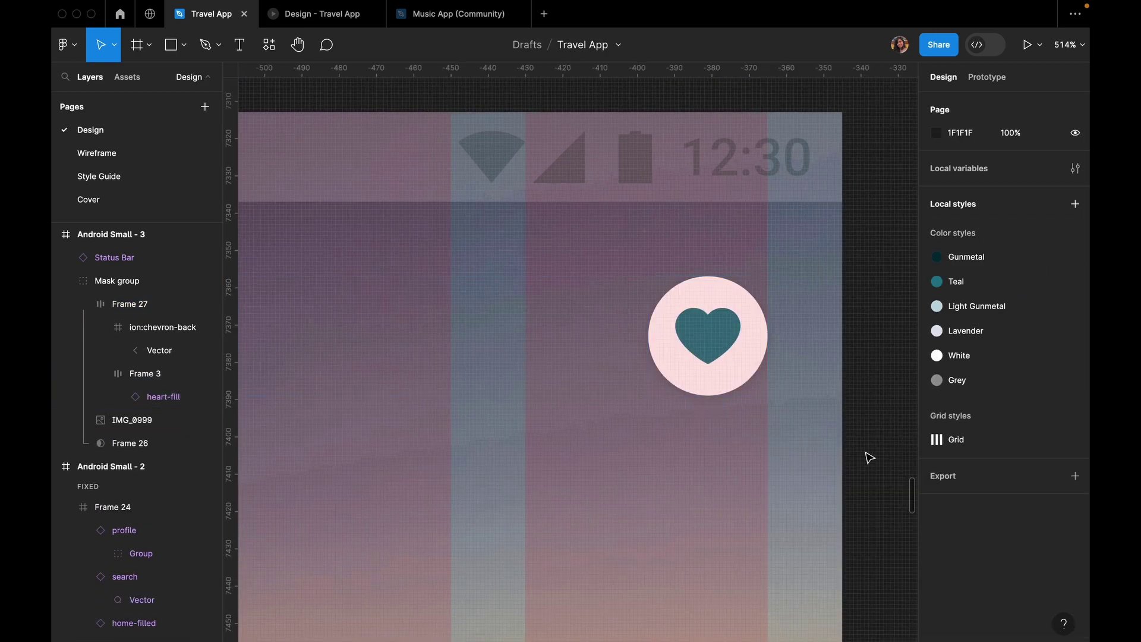
pyautogui.click(715, 345)
# Step: Swap the filled heart for a teal outlined heart-stroke component inside the circle
pyautogui.click(127, 77)
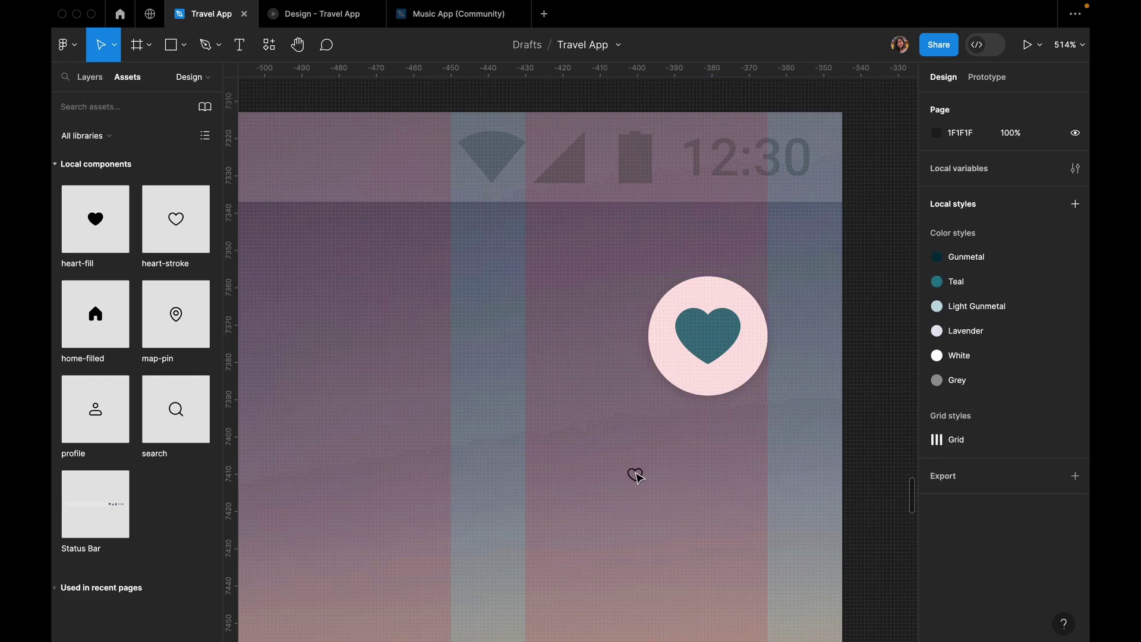
pyautogui.moveTo(176, 219); pyautogui.dragTo(622, 470)
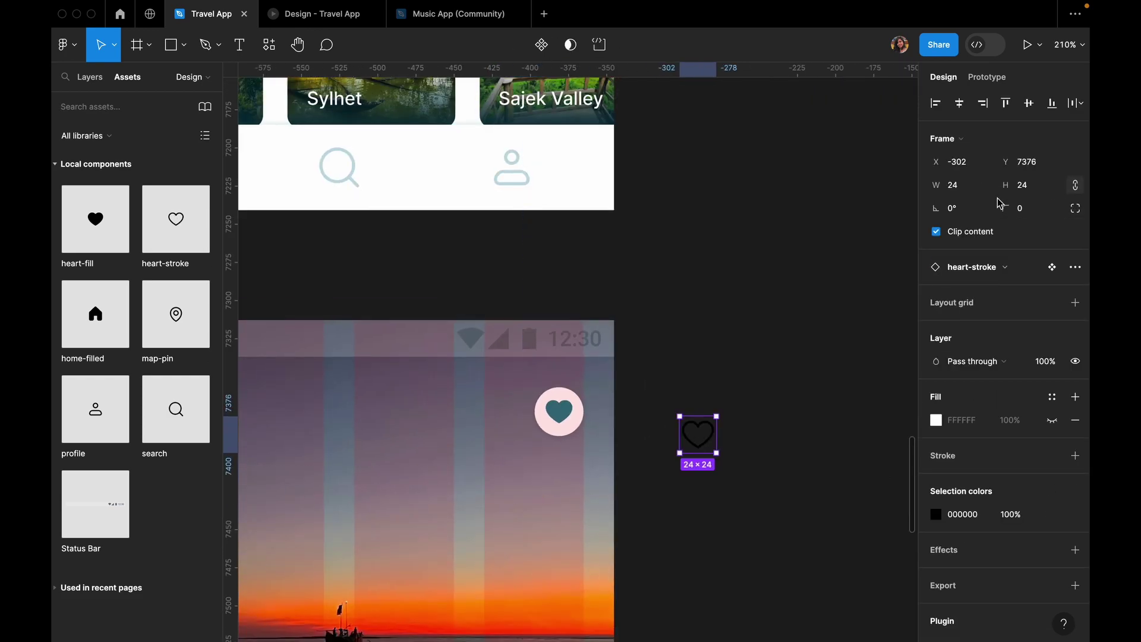
pyautogui.click(1033, 186)
pyautogui.click(937, 514)
pyautogui.click(792, 589)
pyautogui.click(749, 494)
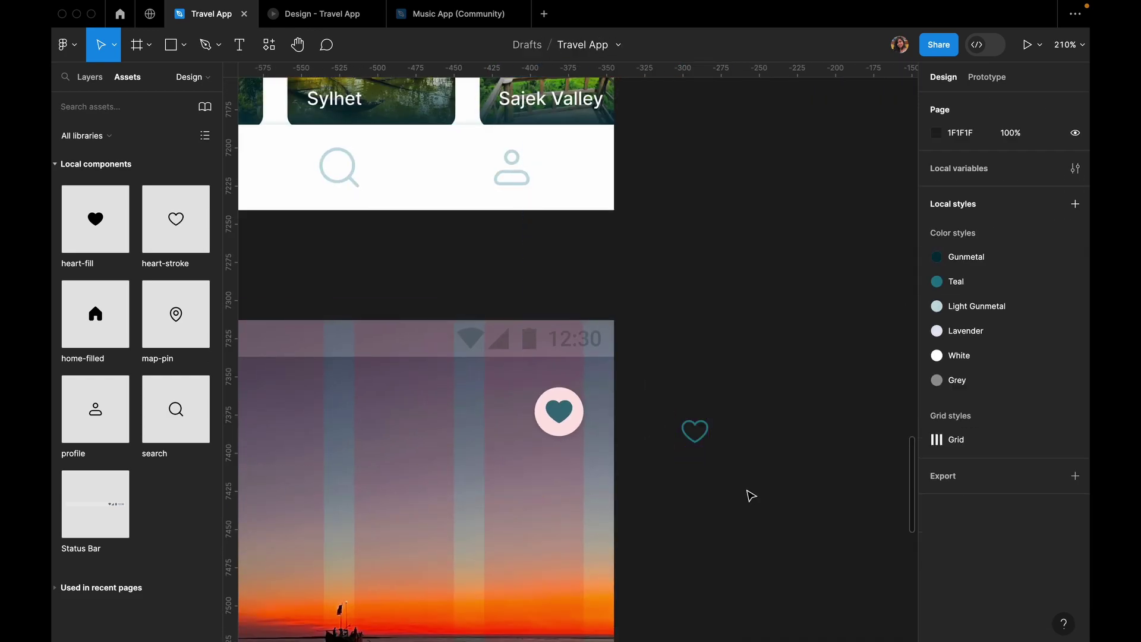
pyautogui.moveTo(695, 432); pyautogui.dragTo(559, 411)
pyautogui.scroll(3, 442, 385)
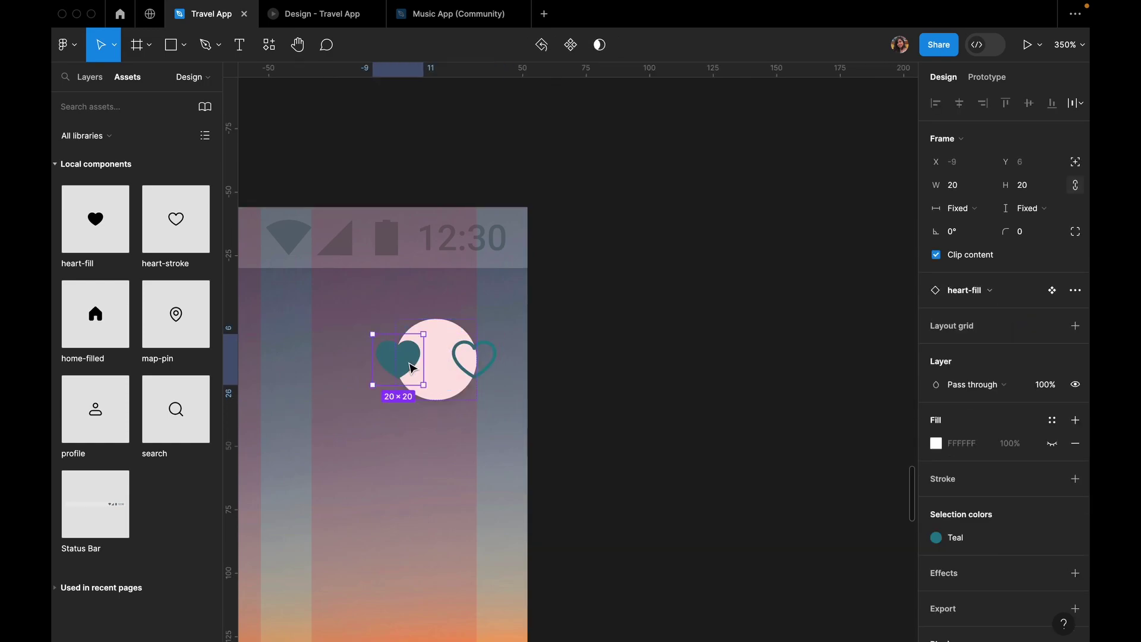
pyautogui.moveTo(443, 368); pyautogui.dragTo(446, 383)
pyautogui.scroll(-5, 623, 377)
pyautogui.click(623, 377)
pyautogui.scroll(-2, 623, 377)
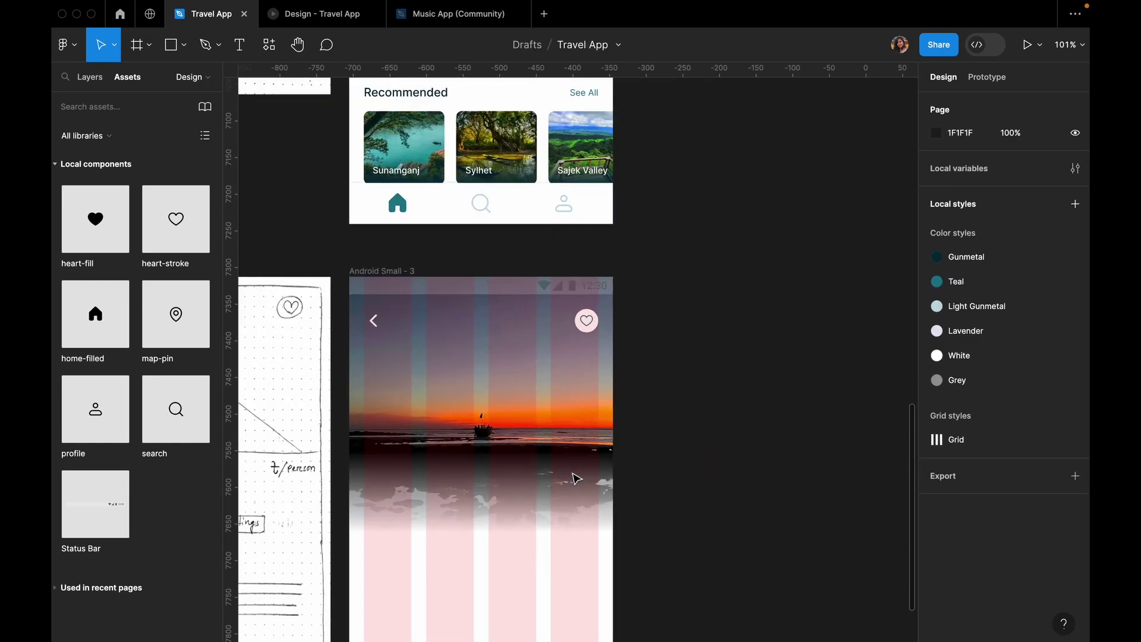
# Step: Copy the splash screen's headline onto Android Small - 3 below the hero
pyautogui.scroll(5, 576, 478)
pyautogui.scroll(10, 576, 478)
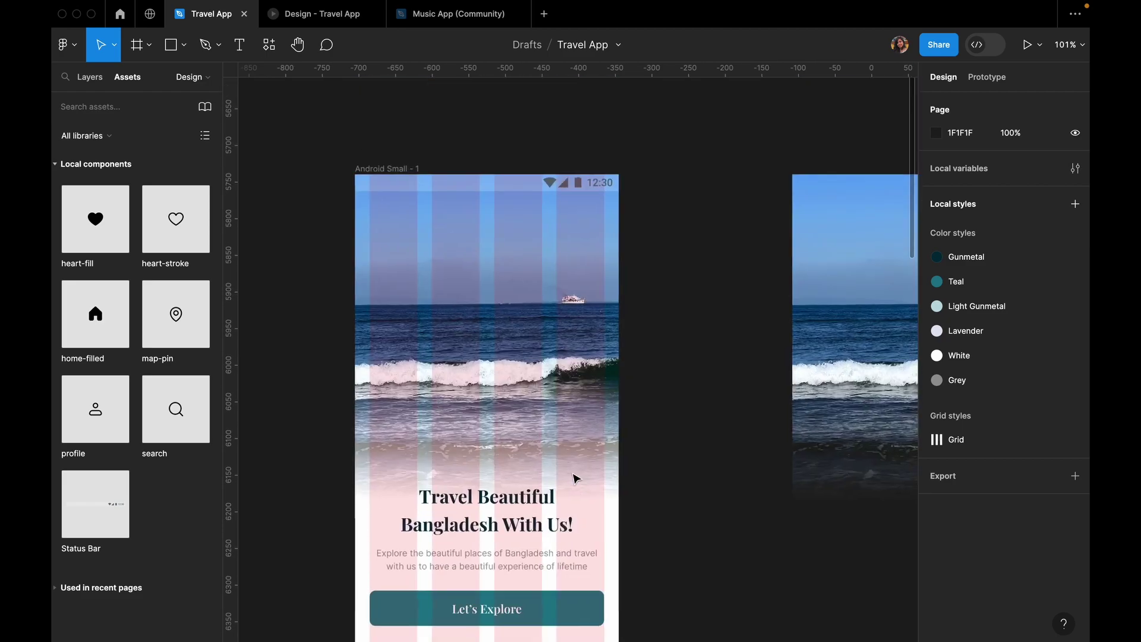
pyautogui.scroll(-8, 535, 505)
pyautogui.scroll(-3, 425, 243)
pyautogui.click(476, 197)
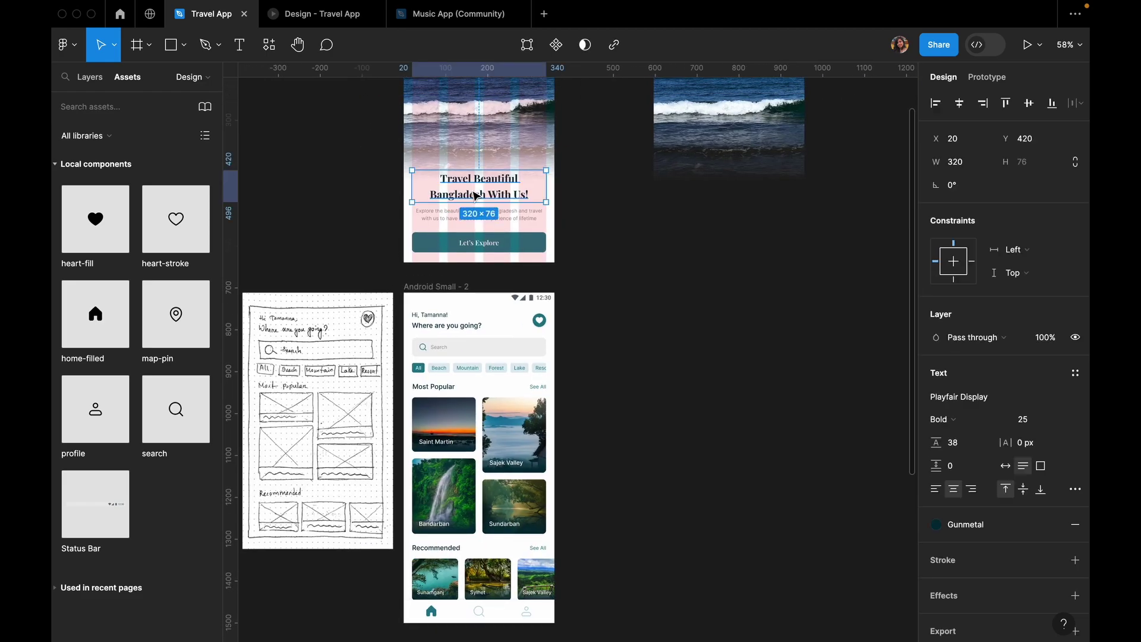
pyautogui.scroll(-2, 475, 357)
pyautogui.scroll(-5, 476, 357)
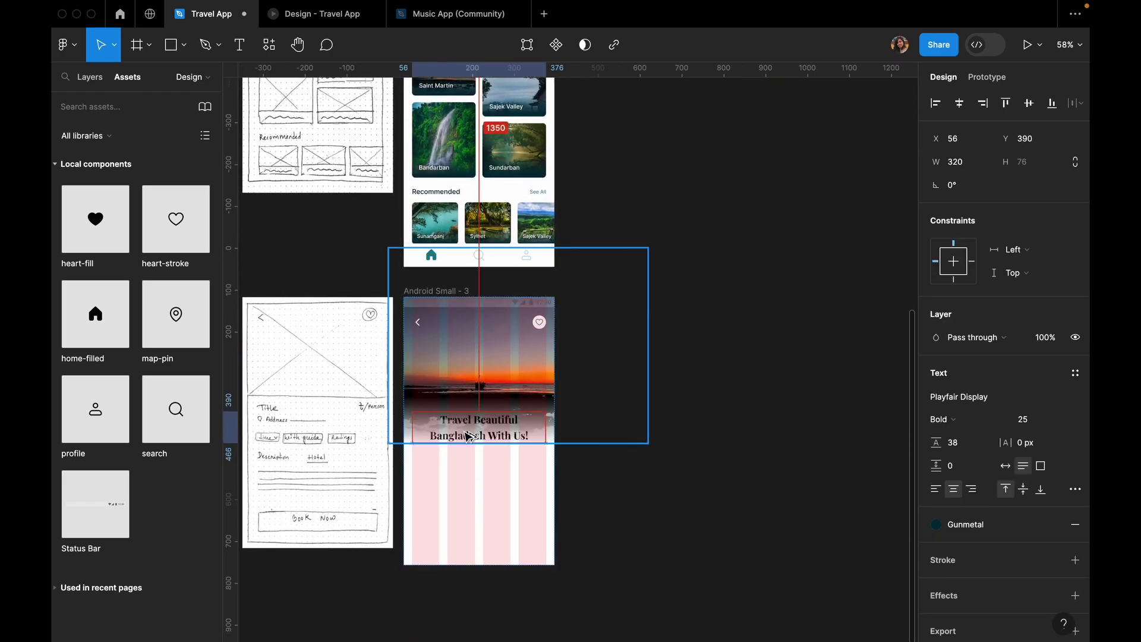
pyautogui.click(464, 462)
pyautogui.scroll(5, 464, 462)
# Step: Replace the copied headline with a single left-aligned 'Saint Martin' title
pyautogui.doubleClick(463, 462)
pyautogui.moveTo(622, 481); pyautogui.dragTo(311, 476)
pyautogui.press('BackSpace')
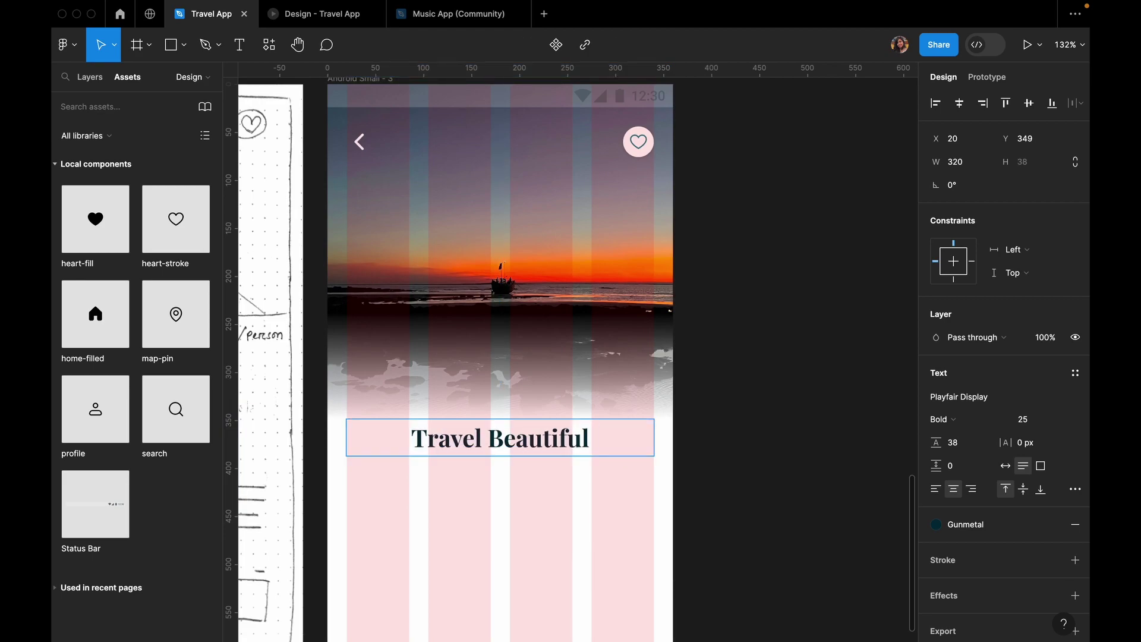
pyautogui.hotkey('ctrl', 'a')
pyautogui.write('Sai')
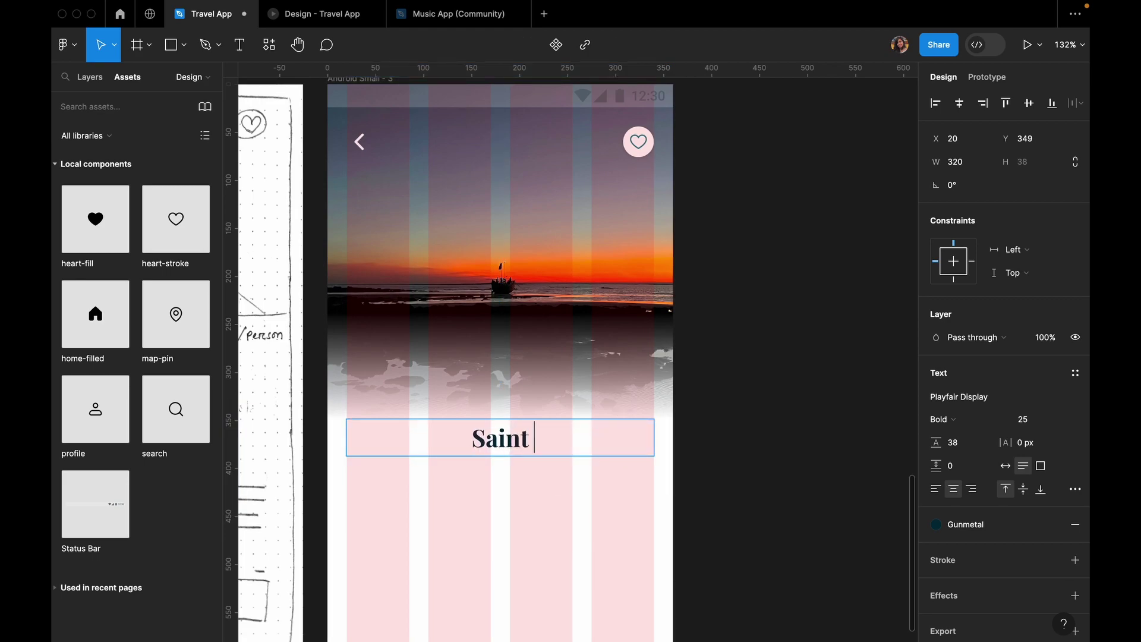
pyautogui.write('n')
pyautogui.press('Escape')
pyautogui.keyDown('ctrl'); pyautogui.scroll(-2, 601, 397); pyautogui.keyUp('ctrl')
pyautogui.hotkey('ctrl', 'alt', 'l')
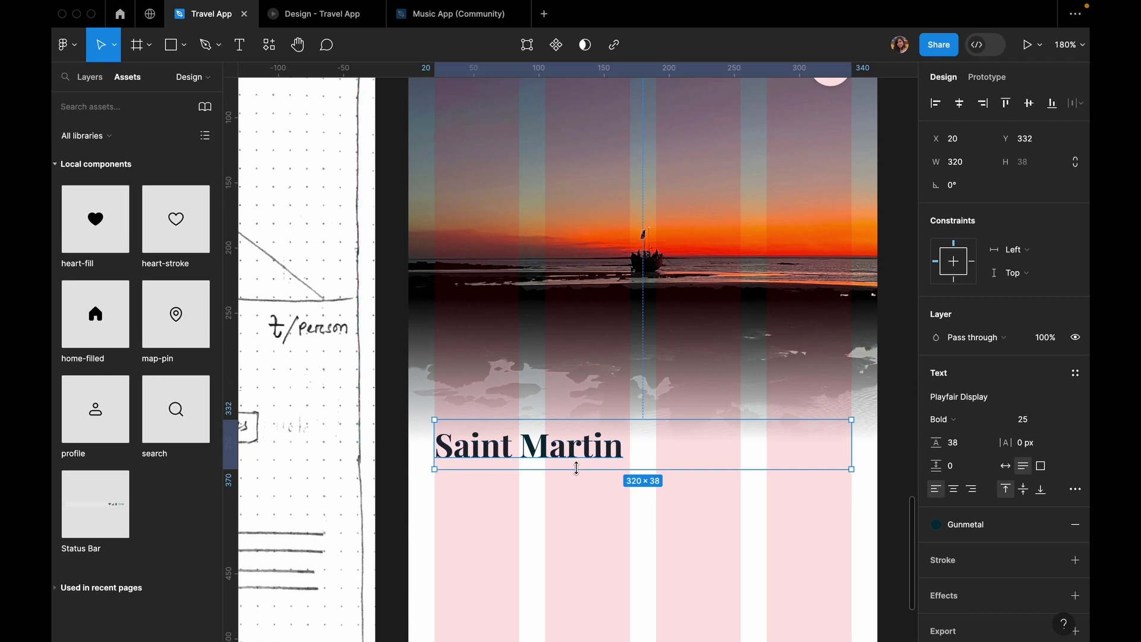
pyautogui.keyDown('ctrl'); pyautogui.scroll(-3, 576, 470); pyautogui.keyUp('ctrl')
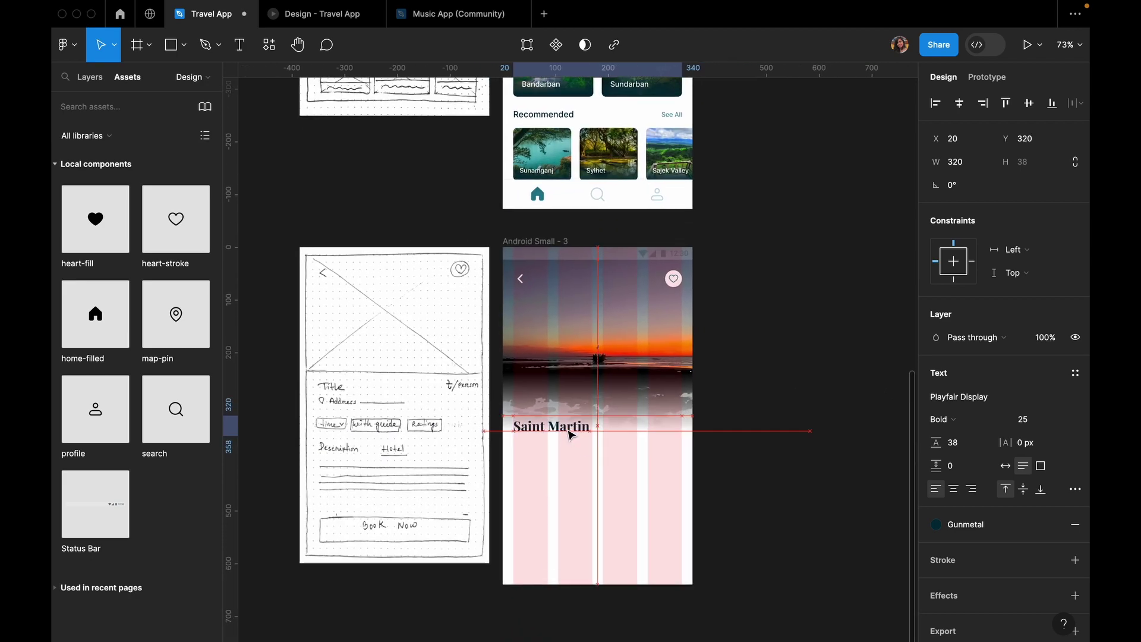
pyautogui.click(725, 444)
# Step: Begin a Roboto 14 currency-sign price label beneath the title
pyautogui.scroll(10, 539, 447)
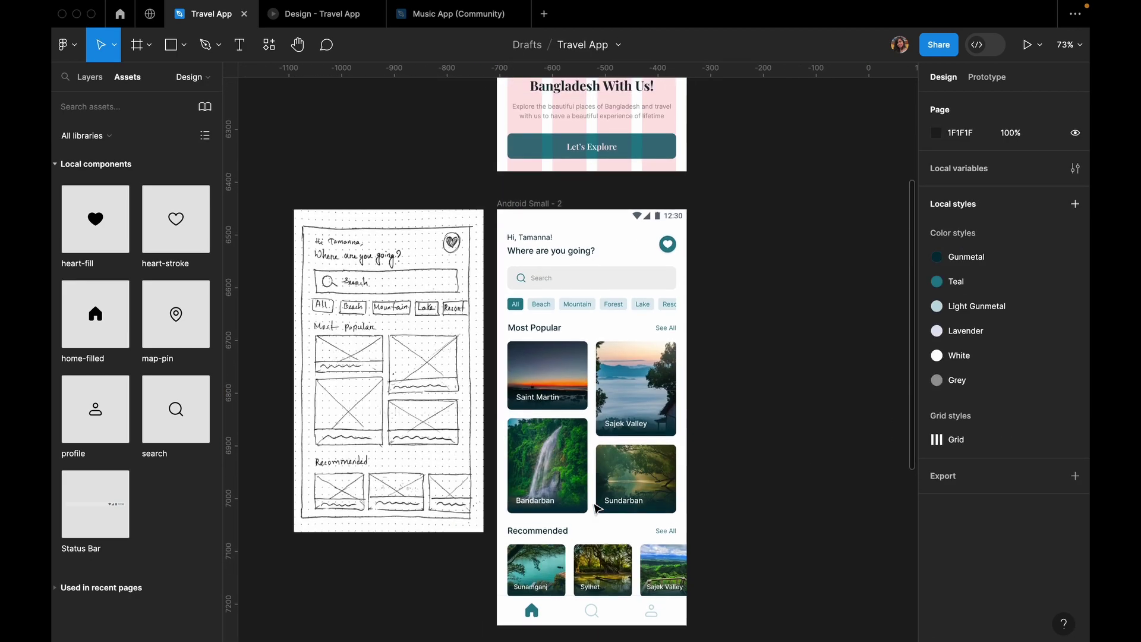
pyautogui.click(586, 117)
pyautogui.click(693, 158)
pyautogui.scroll(-3, 693, 158)
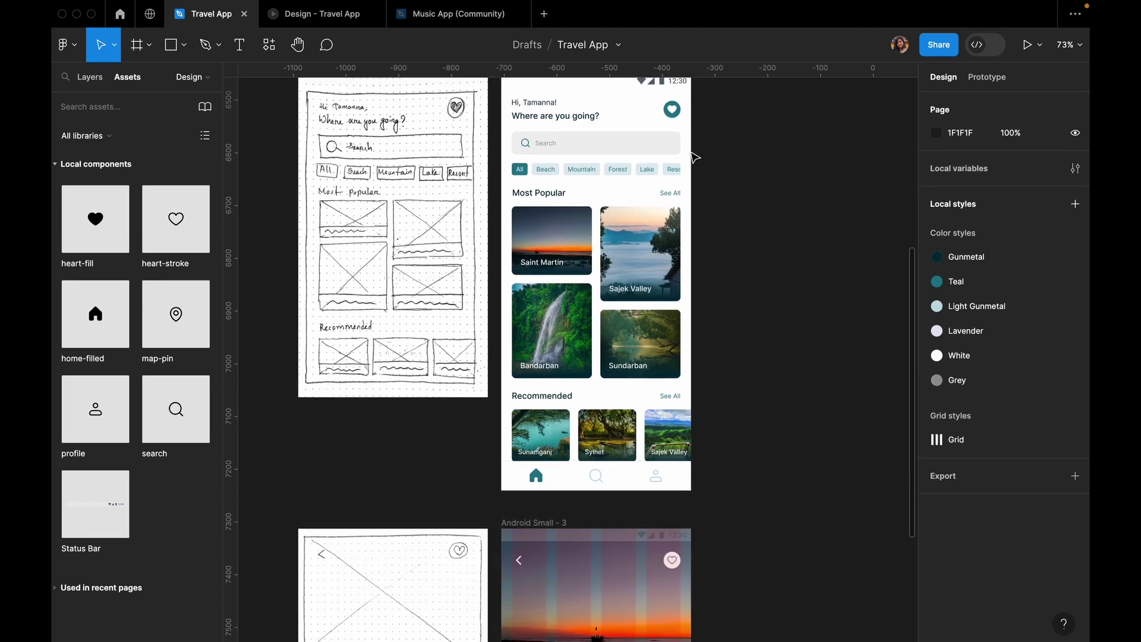
pyautogui.scroll(-5, 595, 297)
pyautogui.doubleClick(558, 466)
pyautogui.click(1036, 419)
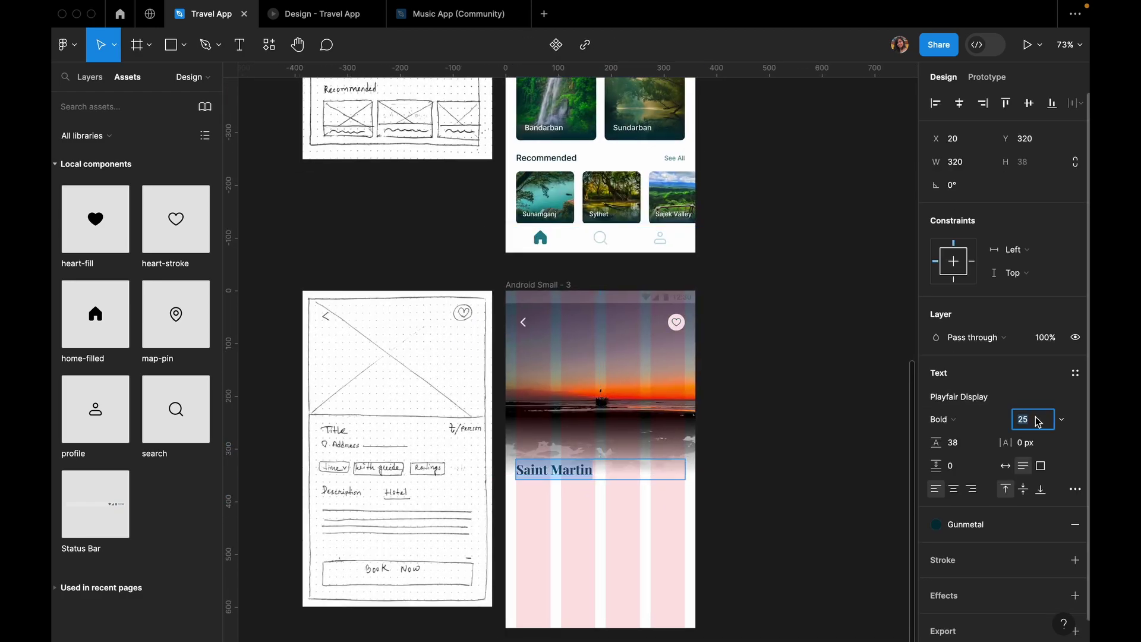
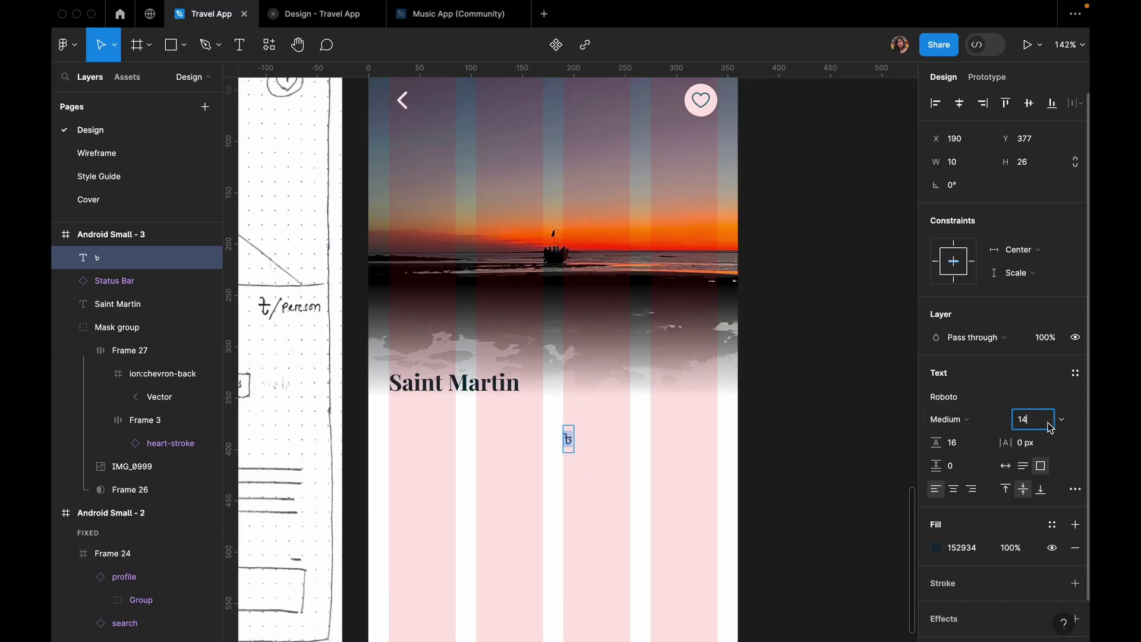
# Step: Set the ৳1000/ price text to Medium weight with Auto width so it fits on one line
pyautogui.click(950, 419)
pyautogui.click(951, 419)
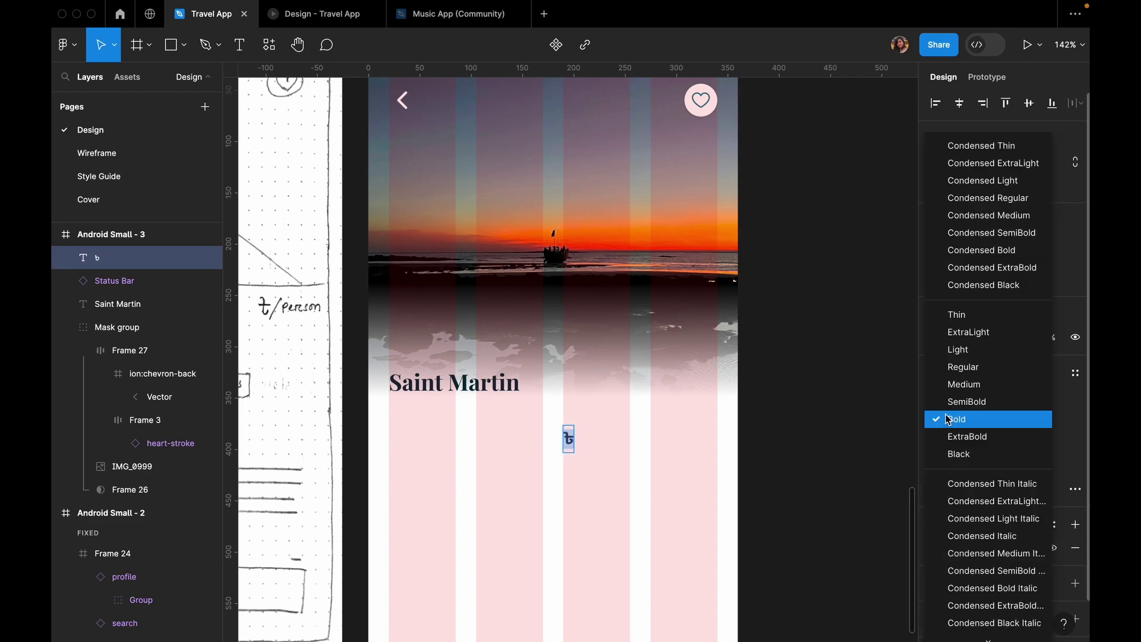
pyautogui.click(945, 397)
pyautogui.scroll(5, 832, 476)
pyautogui.click(952, 419)
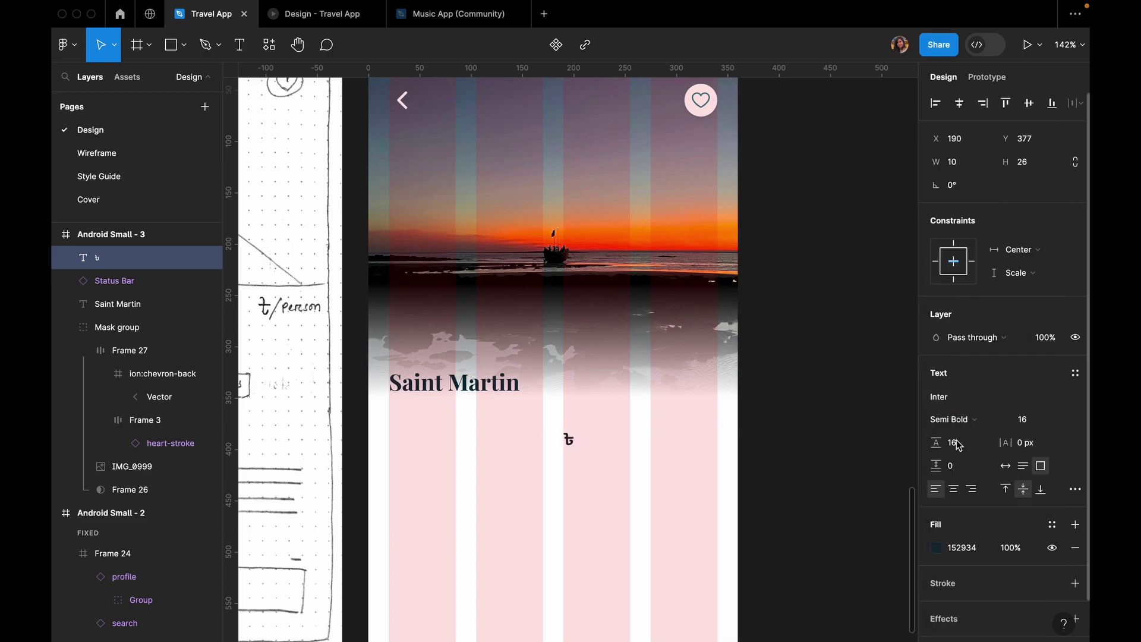
pyautogui.click(963, 402)
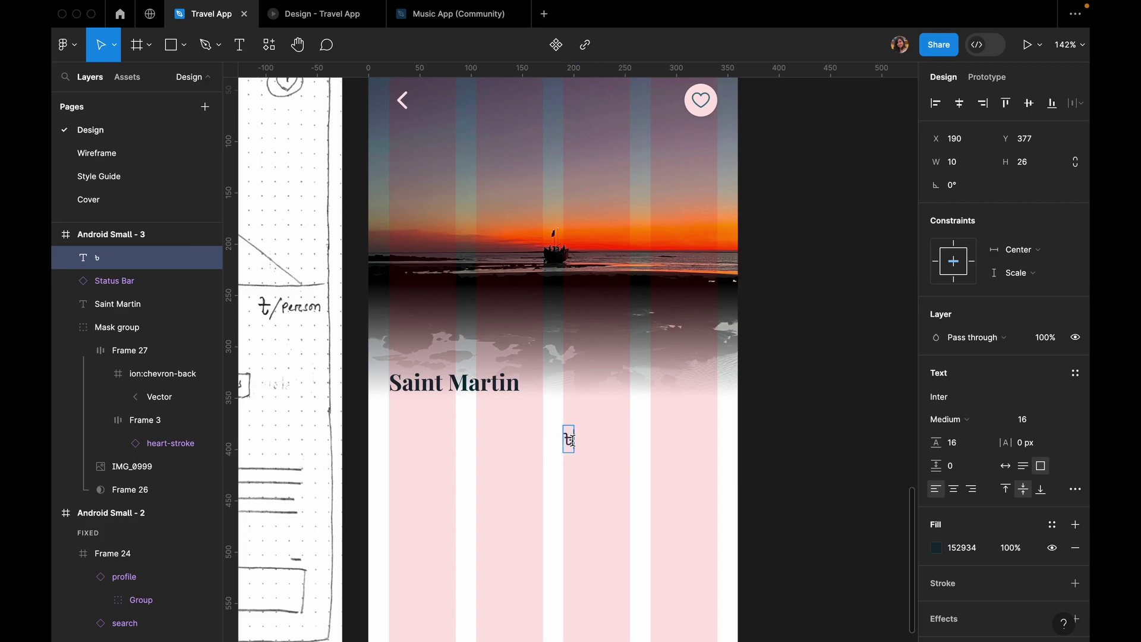
pyautogui.write('1000')
pyautogui.write('1000/')
pyautogui.click(1005, 468)
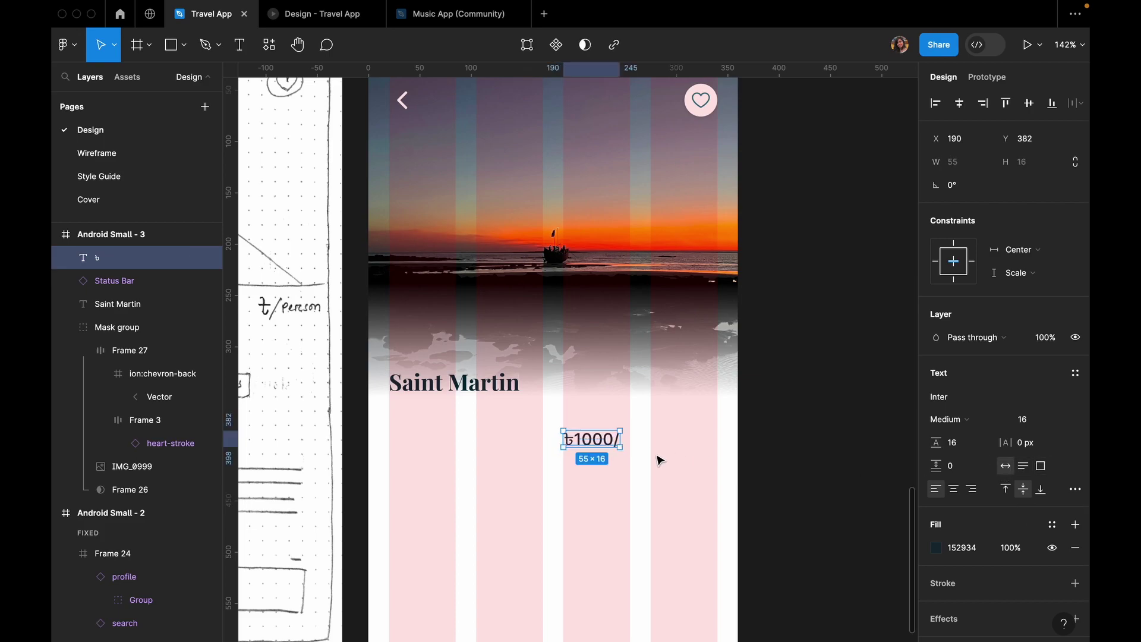
# Step: Zoom out and select the See All label on the Home screen
pyautogui.press('Escape')
pyautogui.scroll(-5, 657, 461)
pyautogui.scroll(5, 648, 476)
pyautogui.click(689, 493)
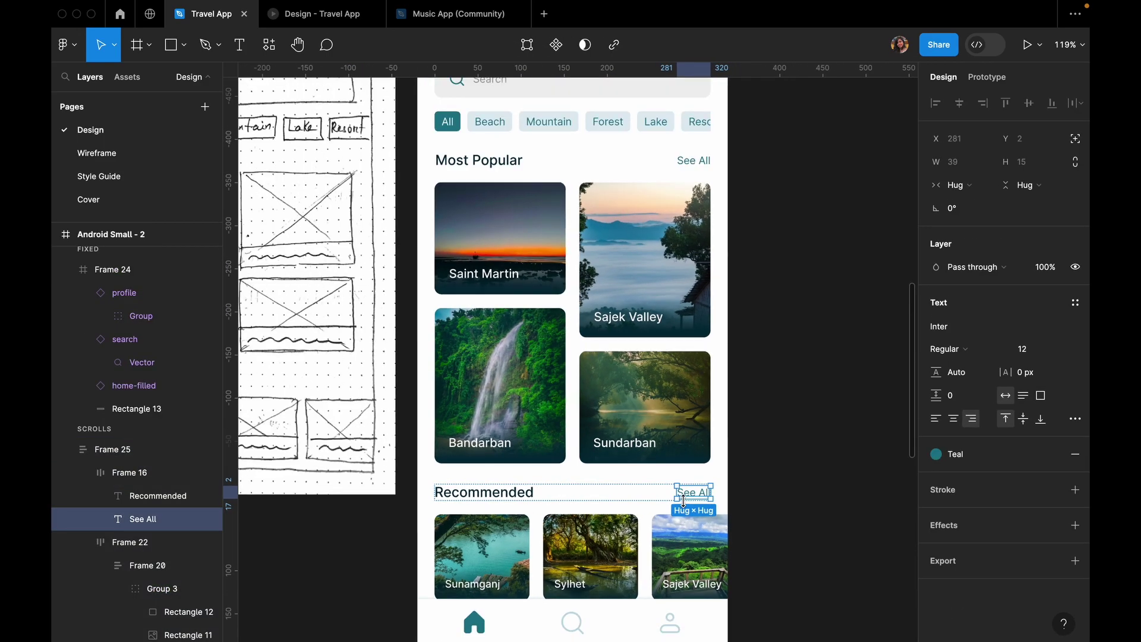
# Step: Copy the See All label beside the price, retype it as Person and make it grey
pyautogui.scroll(-3, 684, 501)
pyautogui.scroll(-5, 678, 356)
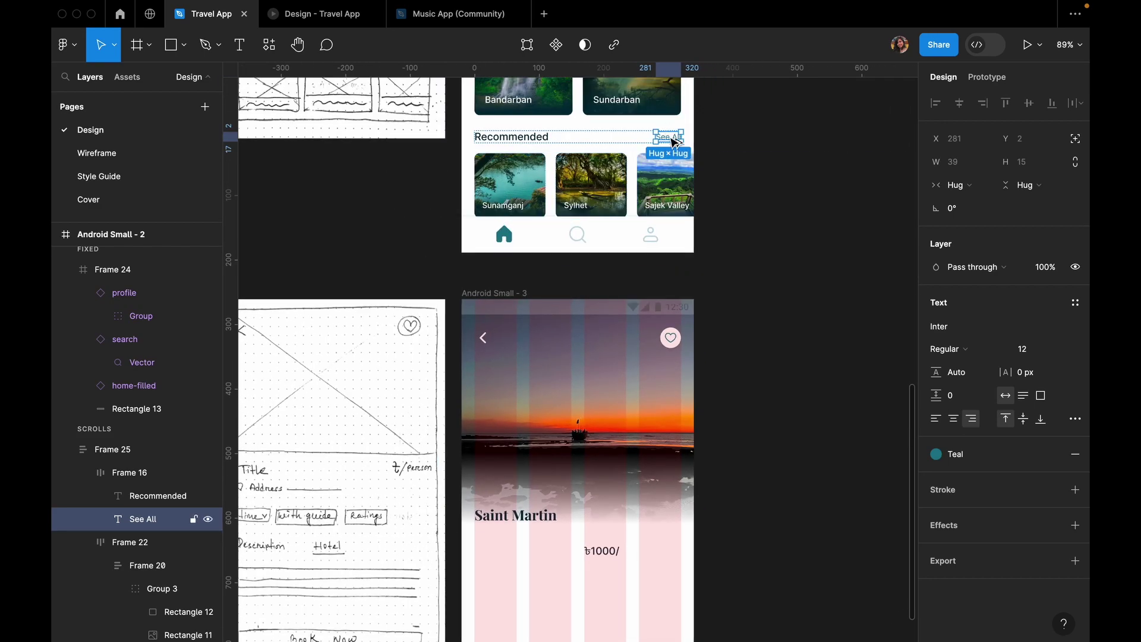
pyautogui.moveTo(674, 141); pyautogui.dragTo(677, 529)
pyautogui.scroll(5, 693, 538)
pyautogui.press('Return')
pyautogui.write('Person')
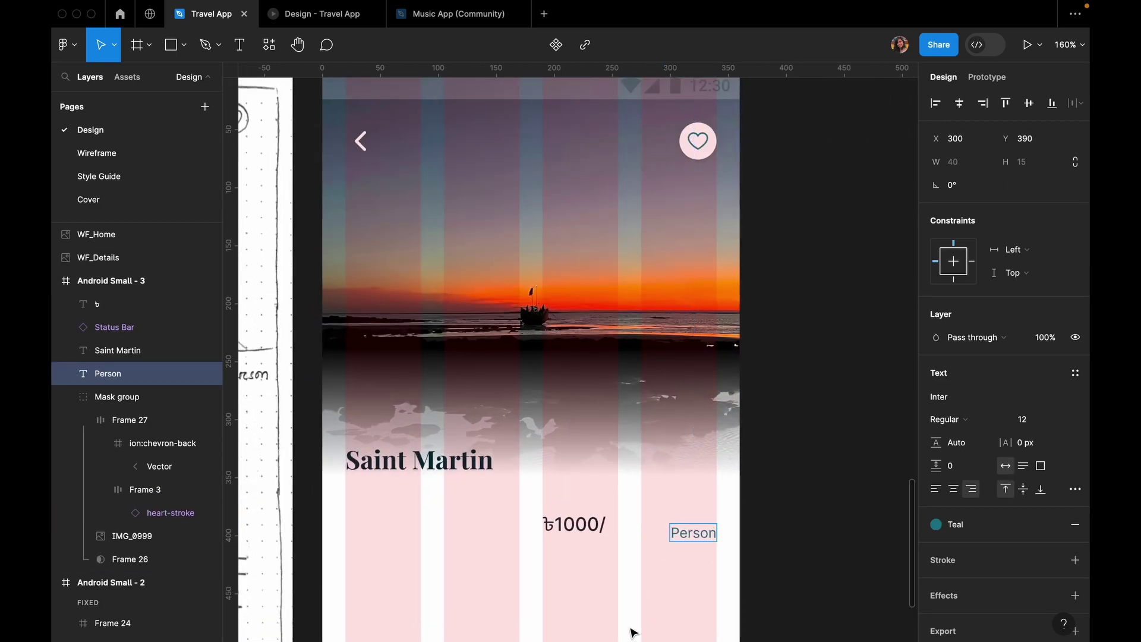
pyautogui.click(937, 524)
# Step: Group the ৳1000/ price and Person label into one auto layout row
pyautogui.click(861, 589)
pyautogui.press('Escape')
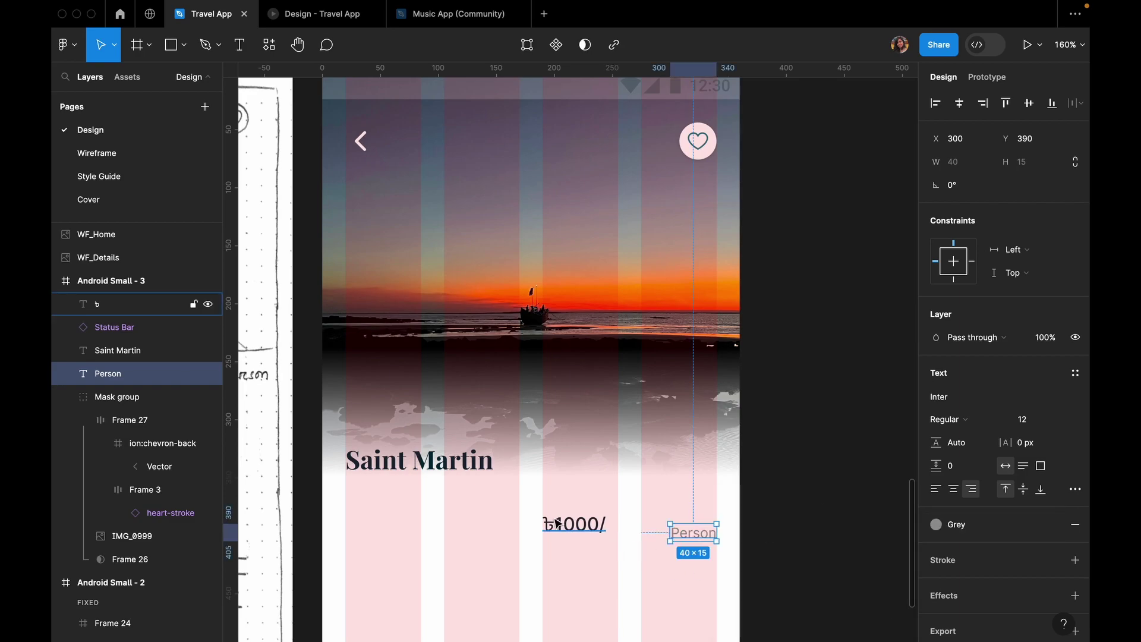
pyautogui.moveTo(556, 525); pyautogui.dragTo(619, 532)
pyautogui.keyDown('shift'); pyautogui.click(691, 535); pyautogui.keyUp('shift')
pyautogui.hotkey('shift', 'a')
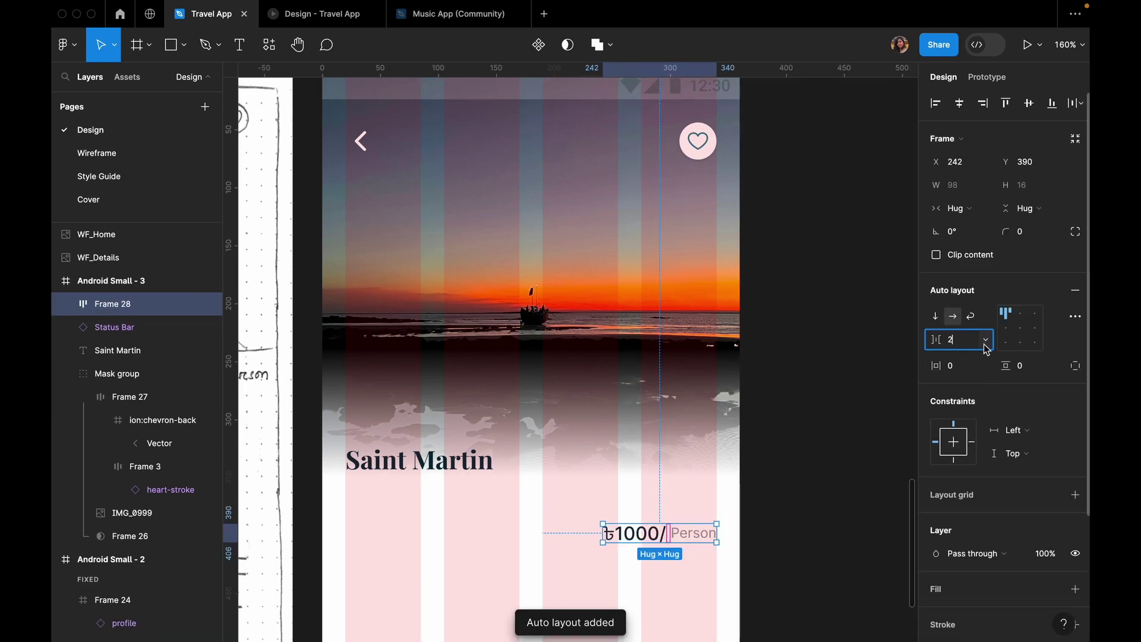
# Step: Wrap the Saint Martin title and the price group in a single auto layout row
pyautogui.click(826, 417)
pyautogui.moveTo(637, 541); pyautogui.dragTo(637, 470)
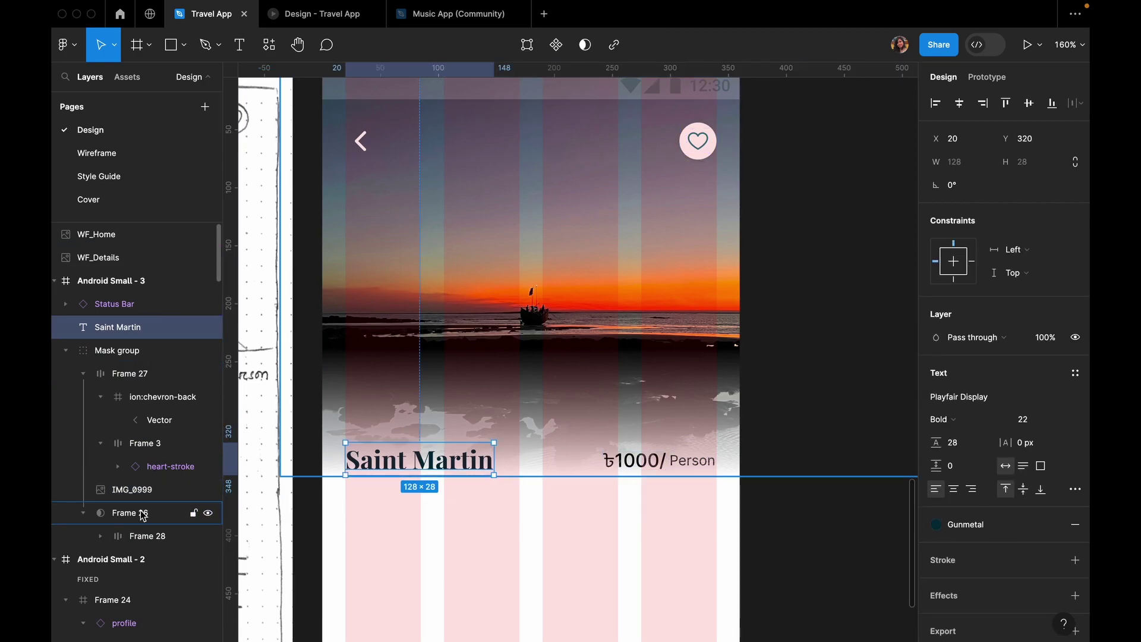
pyautogui.hotkey('ctrl', 'z')
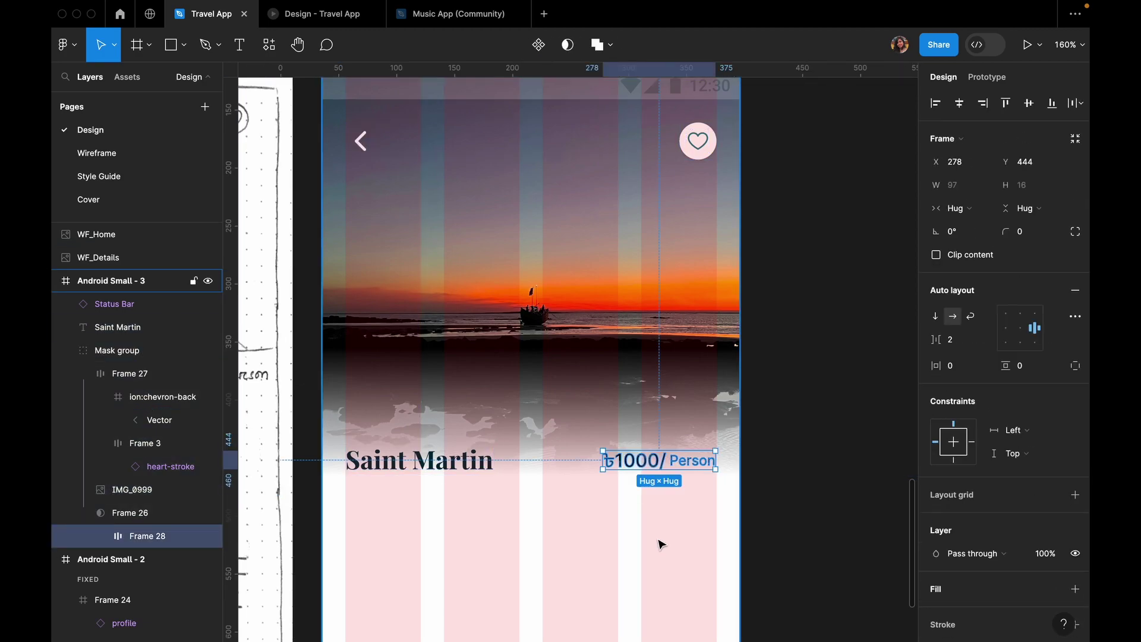
pyautogui.hotkey('shift', 'a')
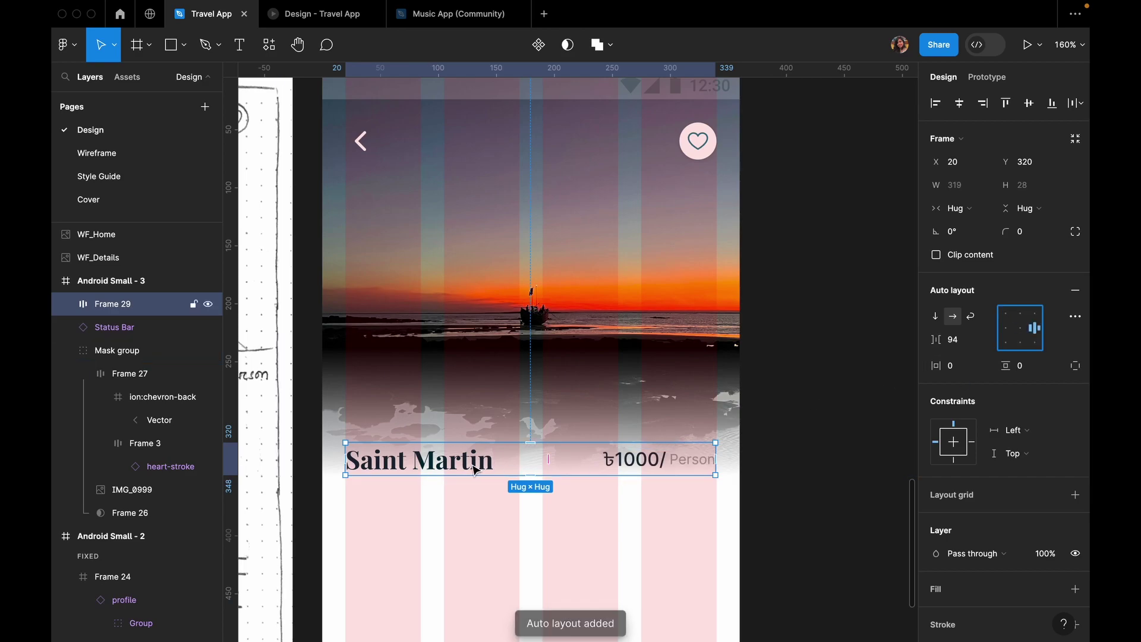
pyautogui.doubleClick(633, 460)
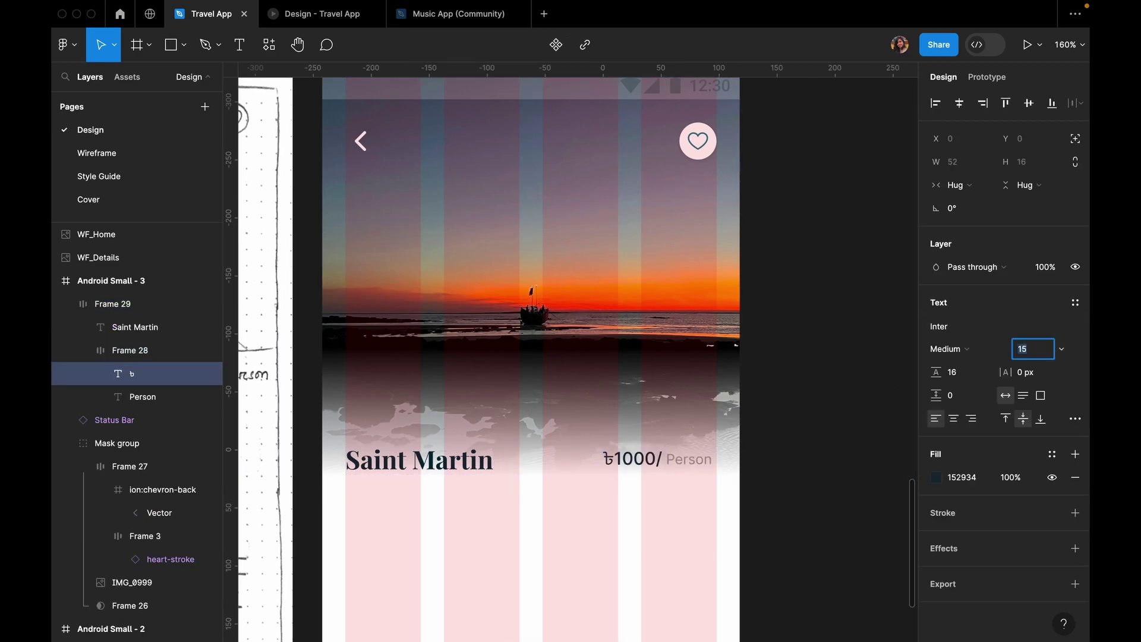
pyautogui.press('Escape')
pyautogui.press('Escape')
pyautogui.click(486, 460)
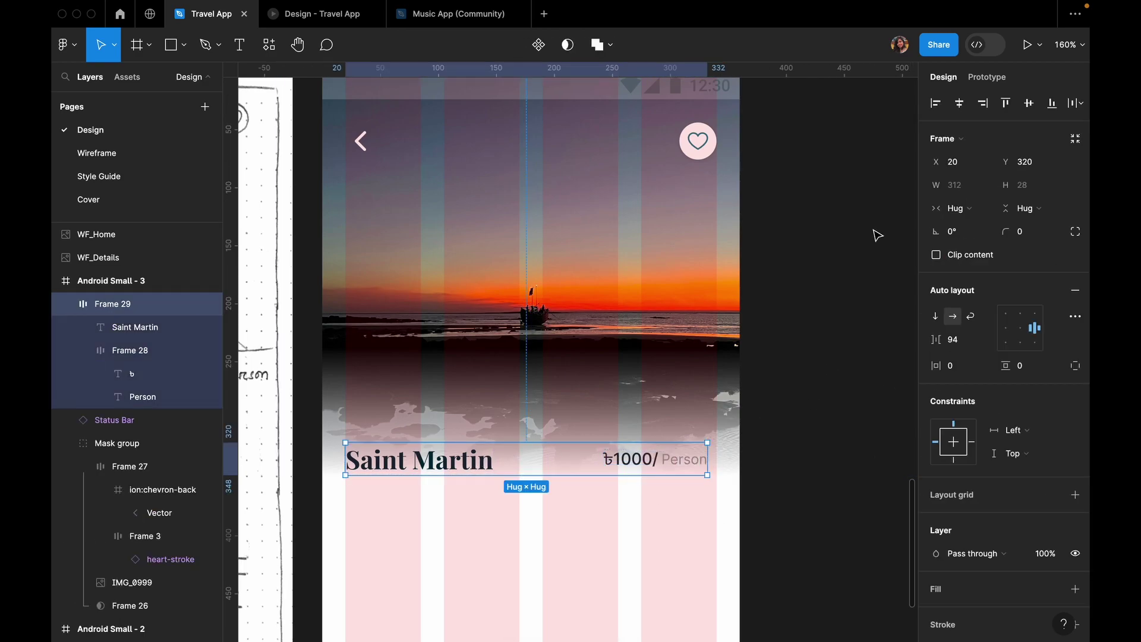
# Step: Set the Saint Martin title's width sizing to hug its contents within the row
pyautogui.scroll(5, 713, 461)
pyautogui.scroll(-5, 735, 462)
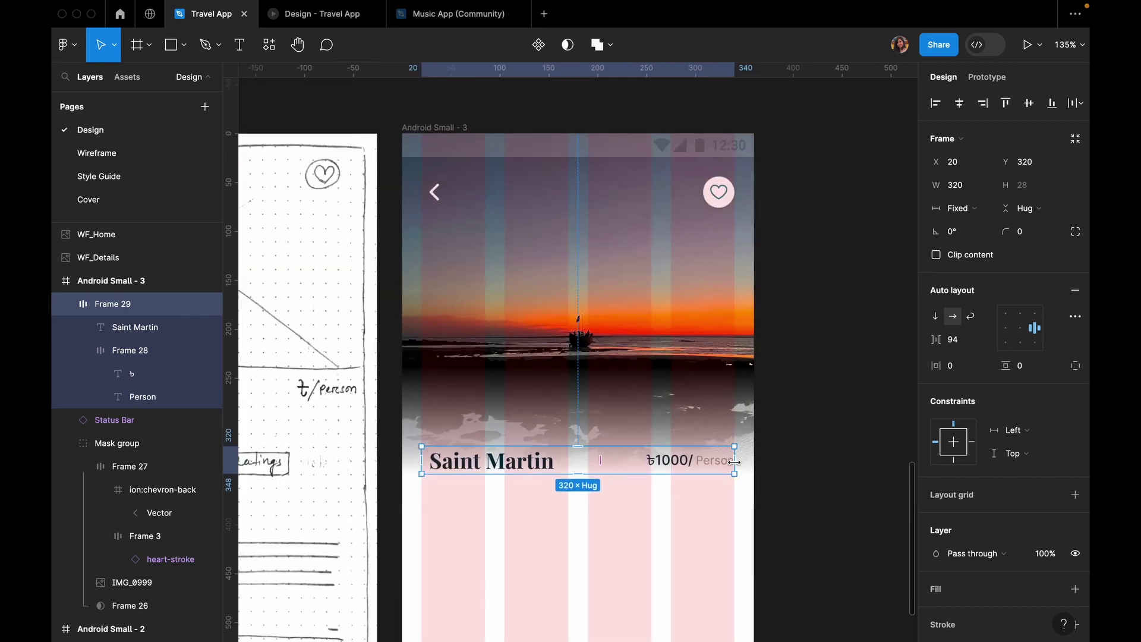
pyautogui.doubleClick(470, 466)
pyautogui.click(946, 184)
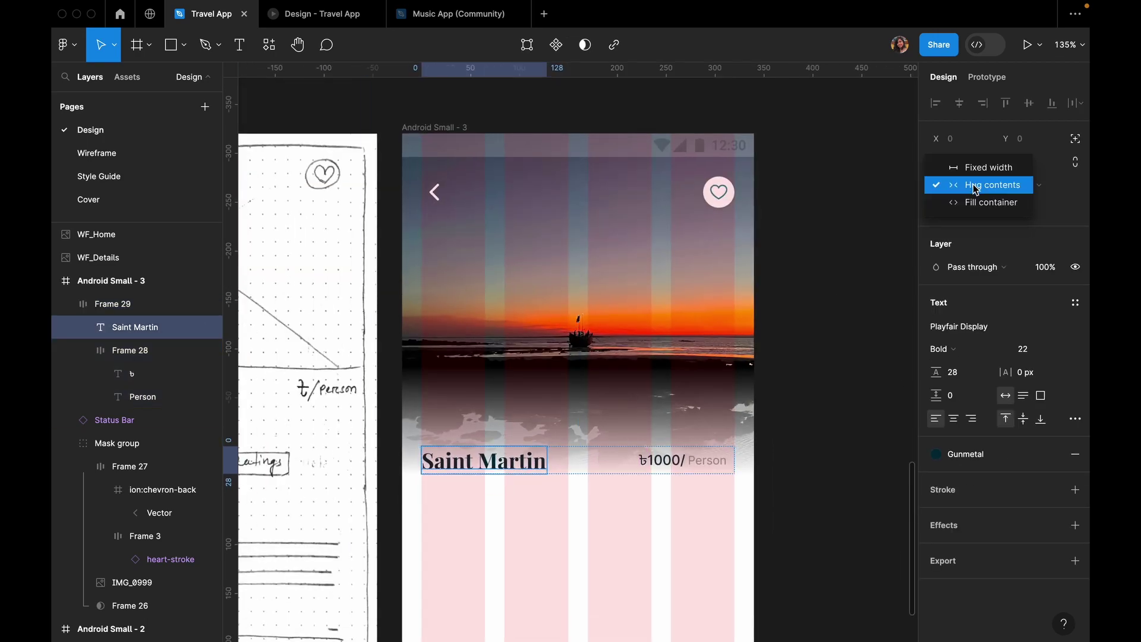
pyautogui.click(975, 207)
pyautogui.press('Escape')
pyautogui.click(518, 470)
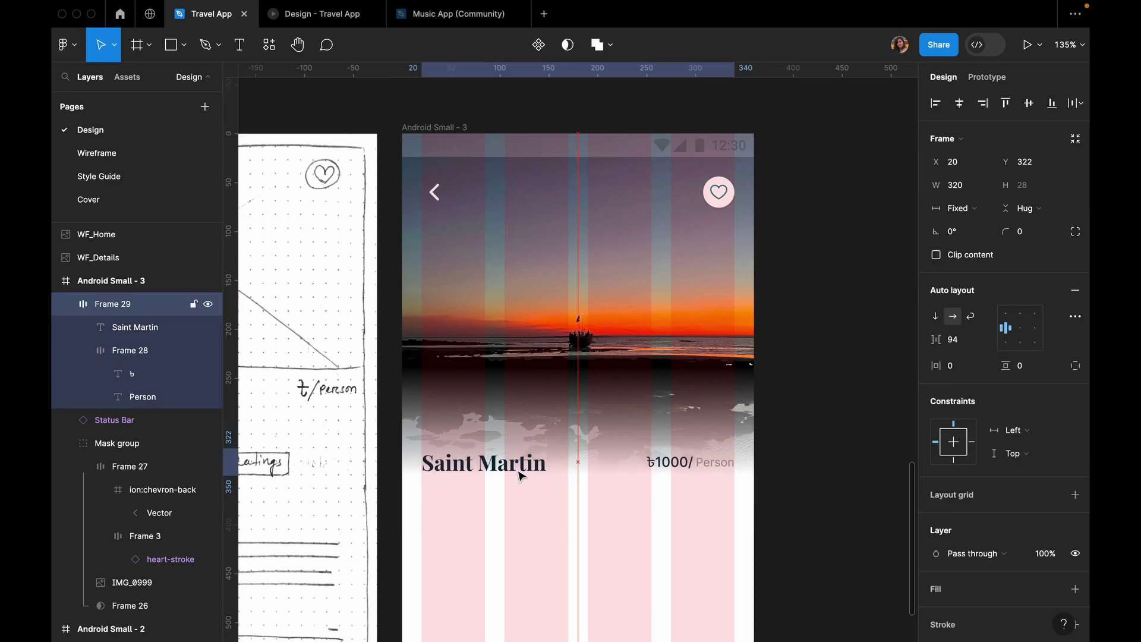
pyautogui.press('Escape')
pyautogui.scroll(-3, 553, 523)
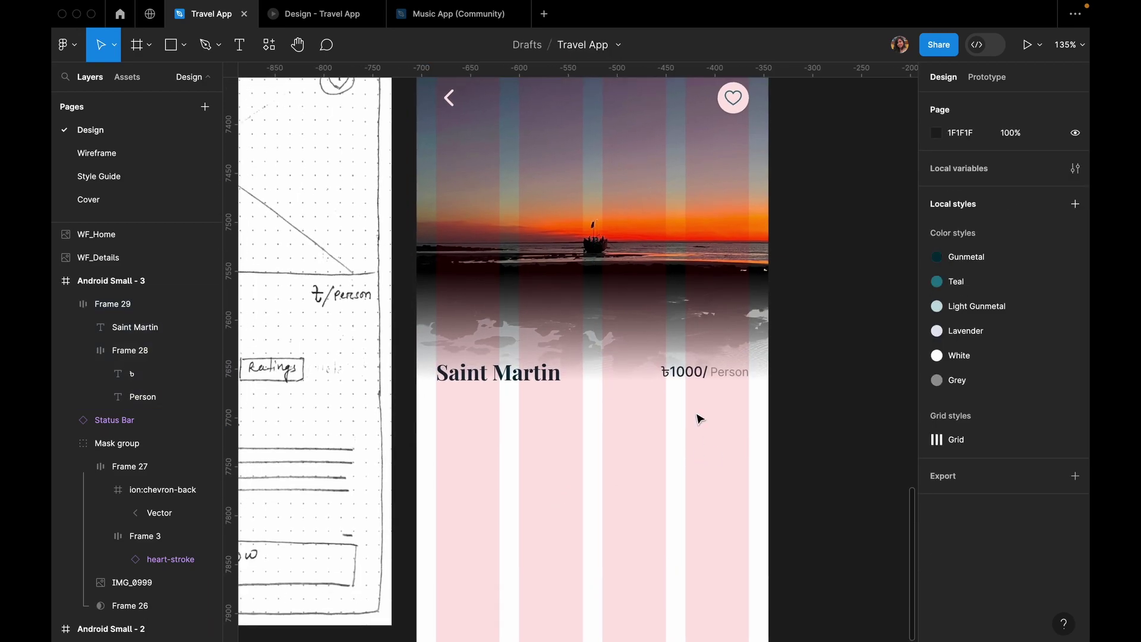
# Step: Place a map-pin icon from Assets beneath the Saint Martin title
pyautogui.scroll(-5, 713, 404)
pyautogui.scroll(6, 591, 443)
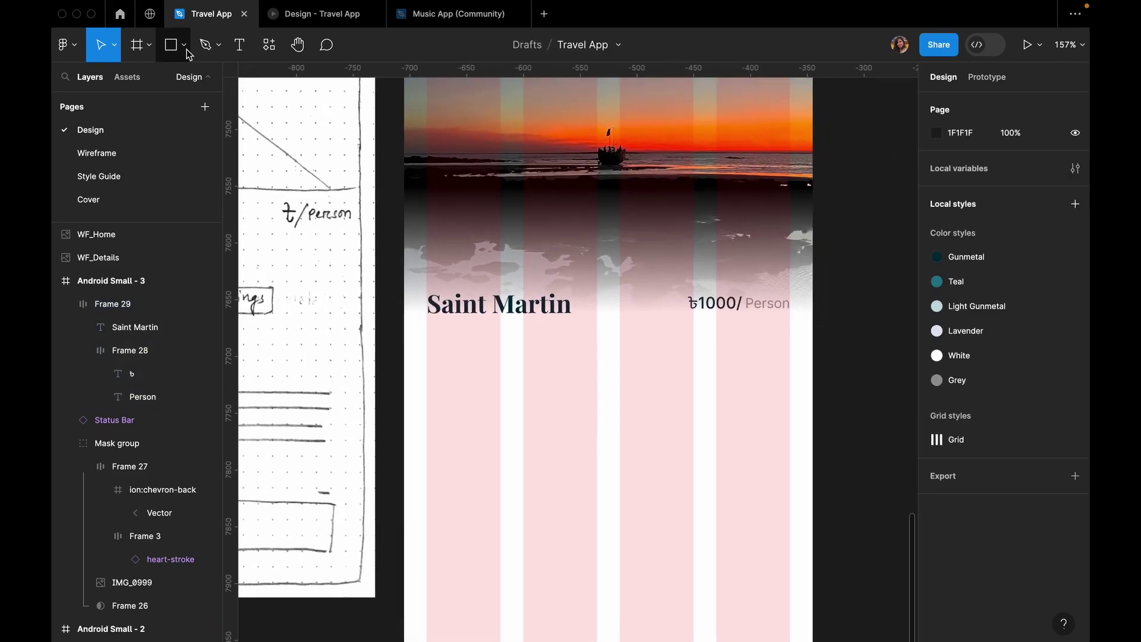
pyautogui.scroll(-2, 262, 259)
pyautogui.hotkey('alt', '2')
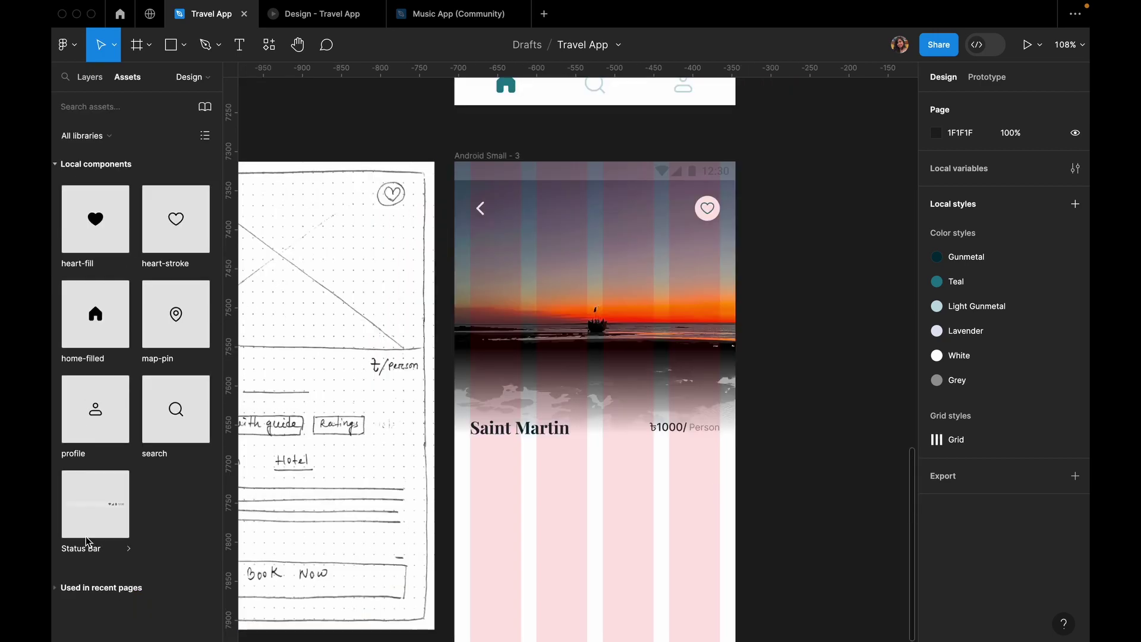
pyautogui.moveTo(506, 527); pyautogui.dragTo(506, 527)
pyautogui.scroll(3, 547, 464)
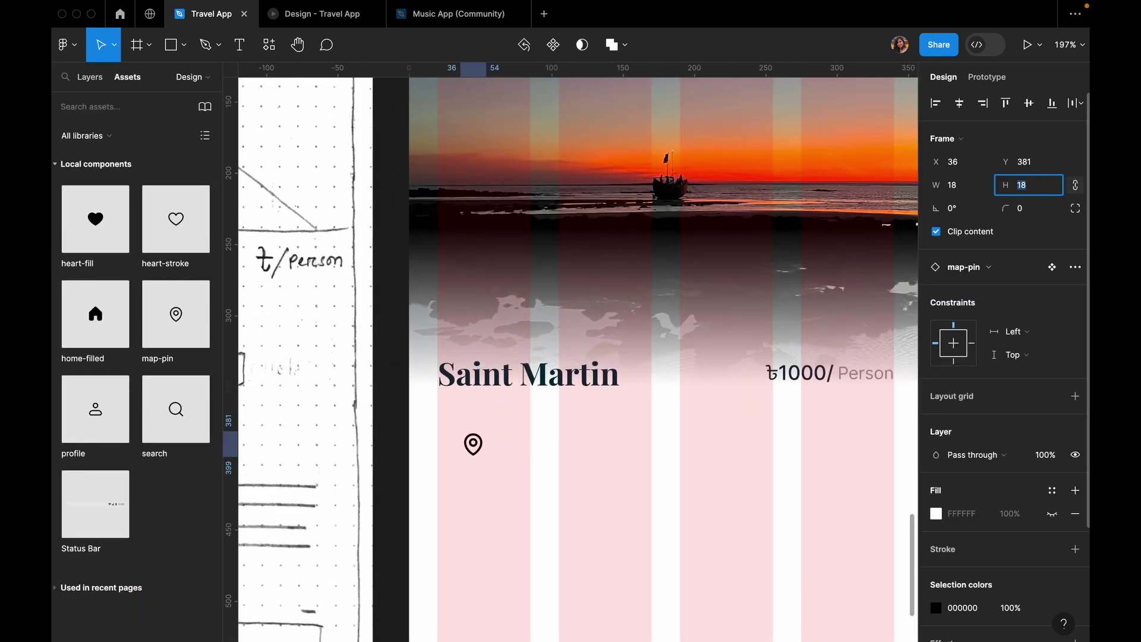
pyautogui.doubleClick(479, 452)
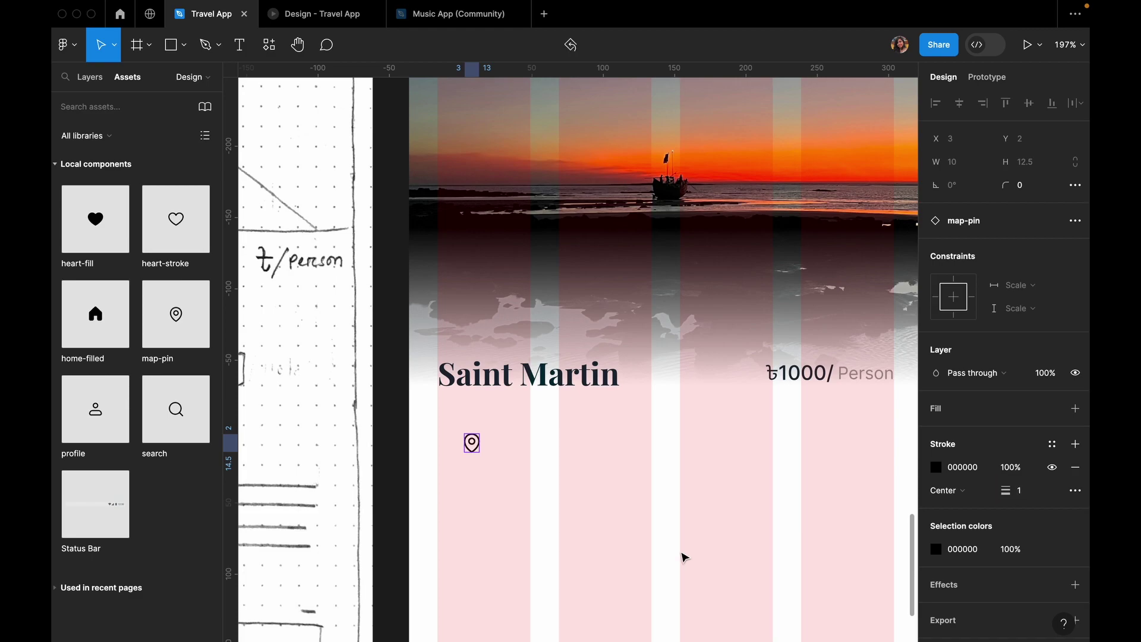
pyautogui.click(476, 447)
pyautogui.moveTo(450, 421); pyautogui.dragTo(450, 422)
# Step: Recolour the pin with the Teal style and copy the grey Person label beside it
pyautogui.scroll(-2, 450, 422)
pyautogui.scroll(-3, 1005, 416)
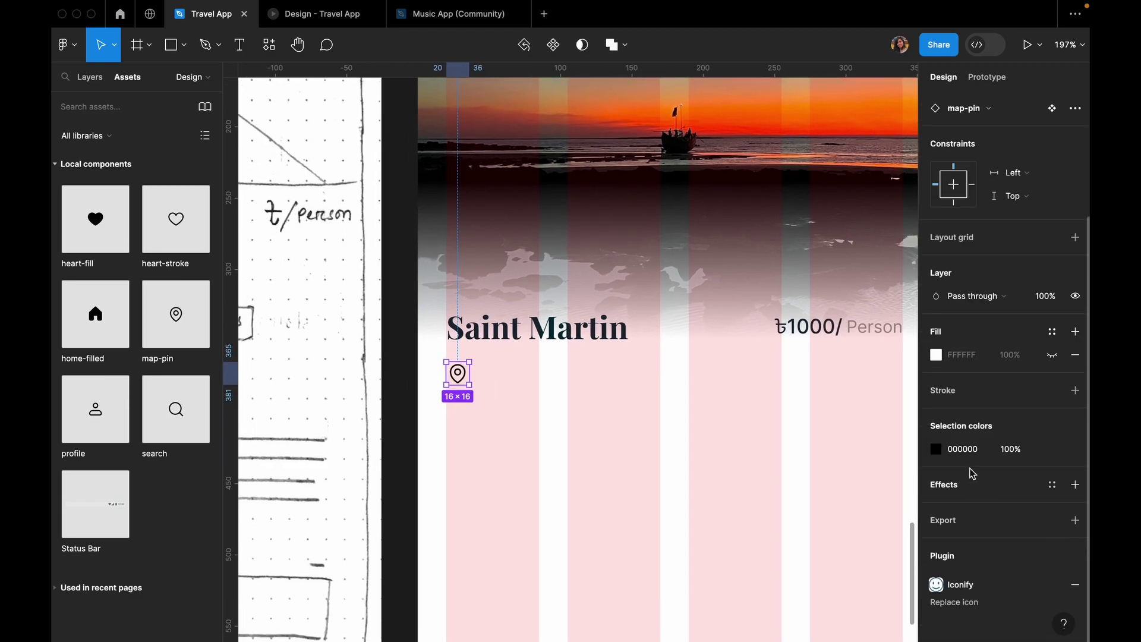
pyautogui.click(936, 446)
pyautogui.click(793, 554)
pyautogui.click(639, 474)
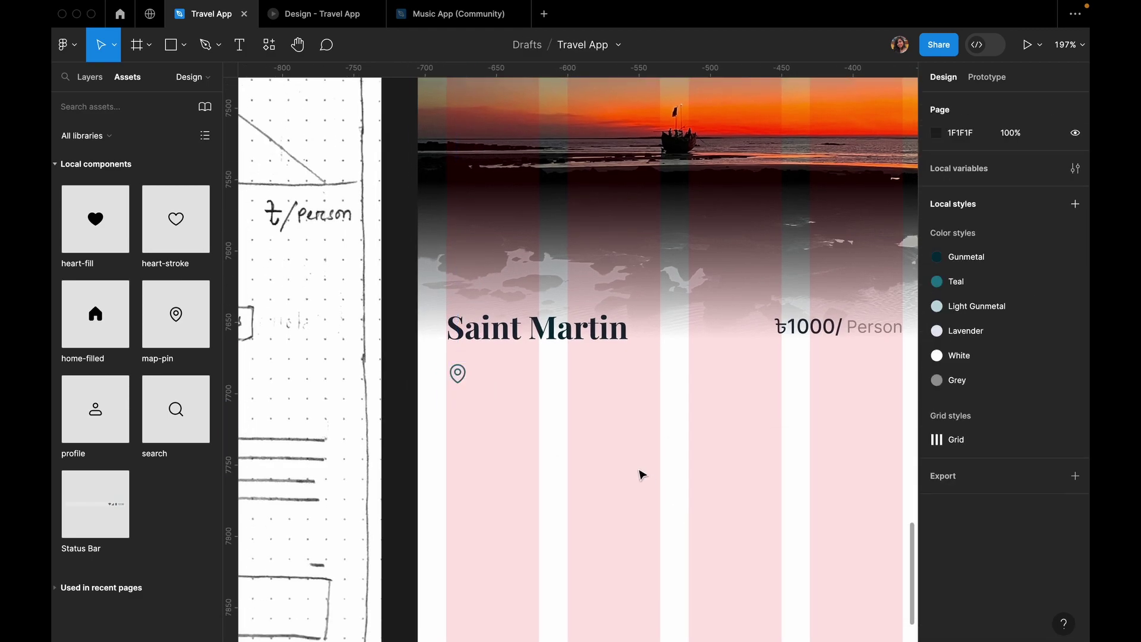
pyautogui.scroll(-5, 640, 474)
pyautogui.click(752, 399)
pyautogui.moveTo(752, 399); pyautogui.dragTo(752, 443)
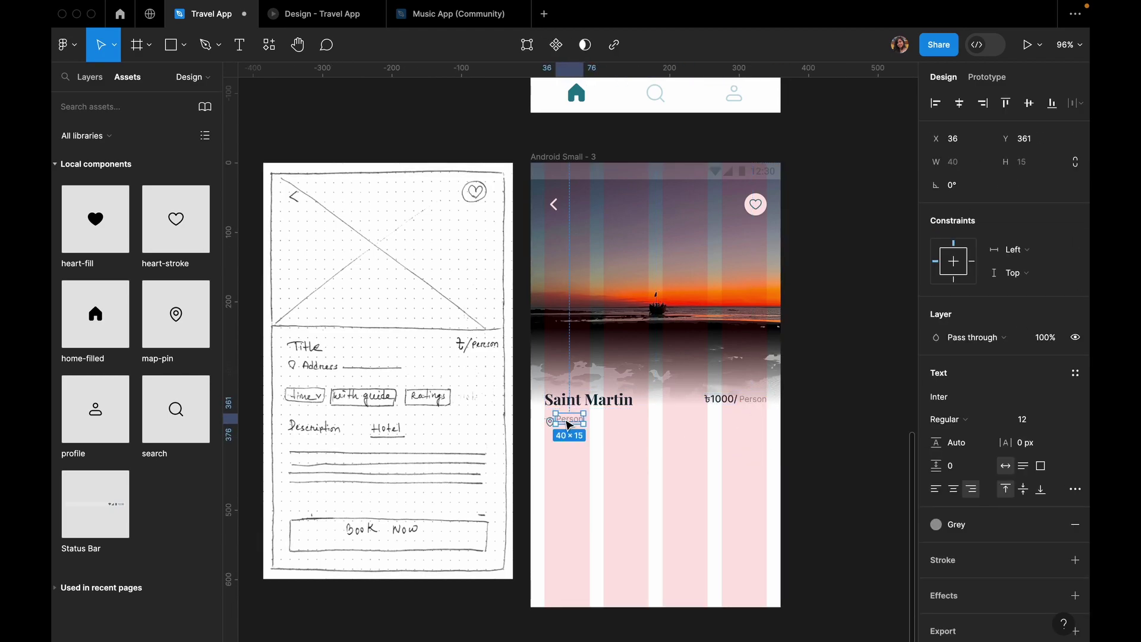
# Step: Edit the copied label into the Saint Martin Island location text beside the pin
pyautogui.scroll(5, 569, 424)
pyautogui.doubleClick(571, 427)
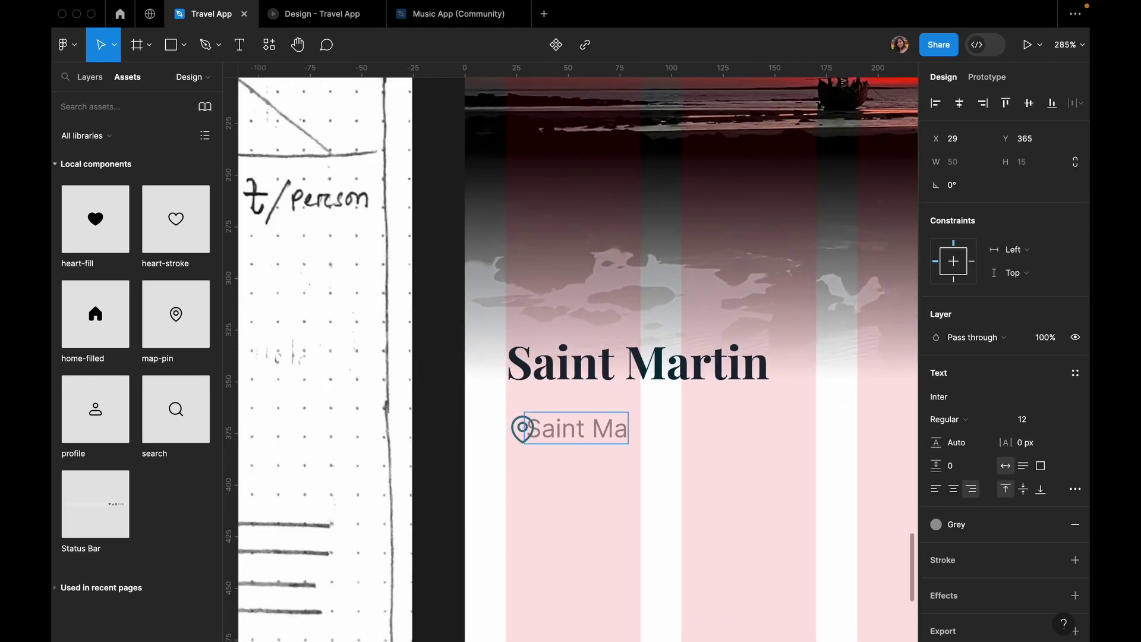
pyautogui.moveTo(595, 443); pyautogui.dragTo(744, 443)
pyautogui.write('rting Island')
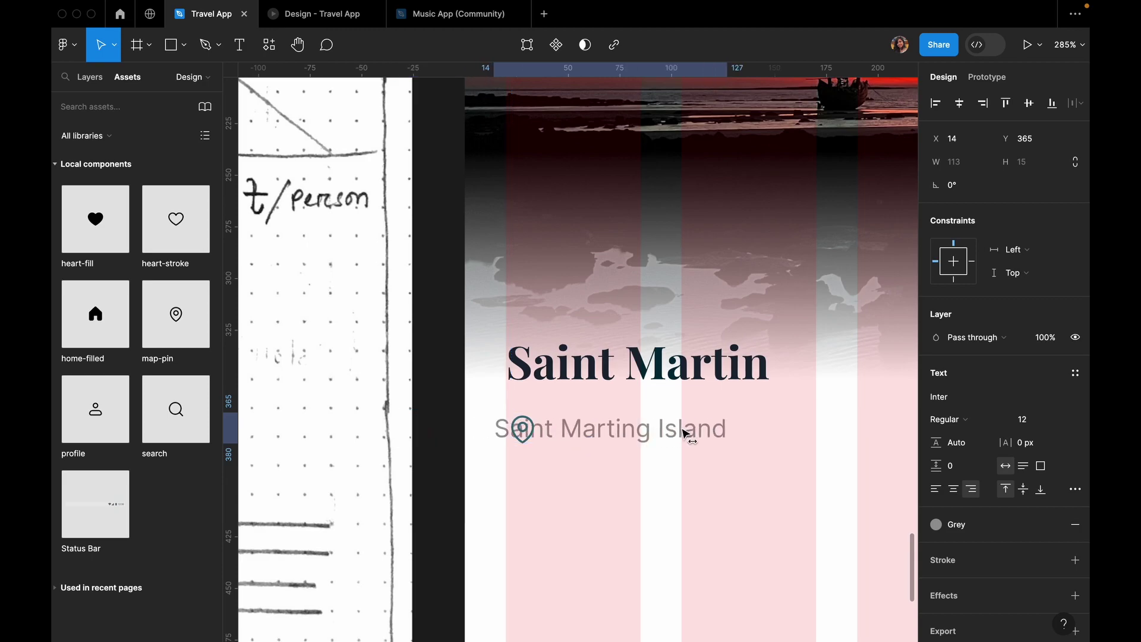
pyautogui.doubleClick(640, 443)
pyautogui.write('Martin')
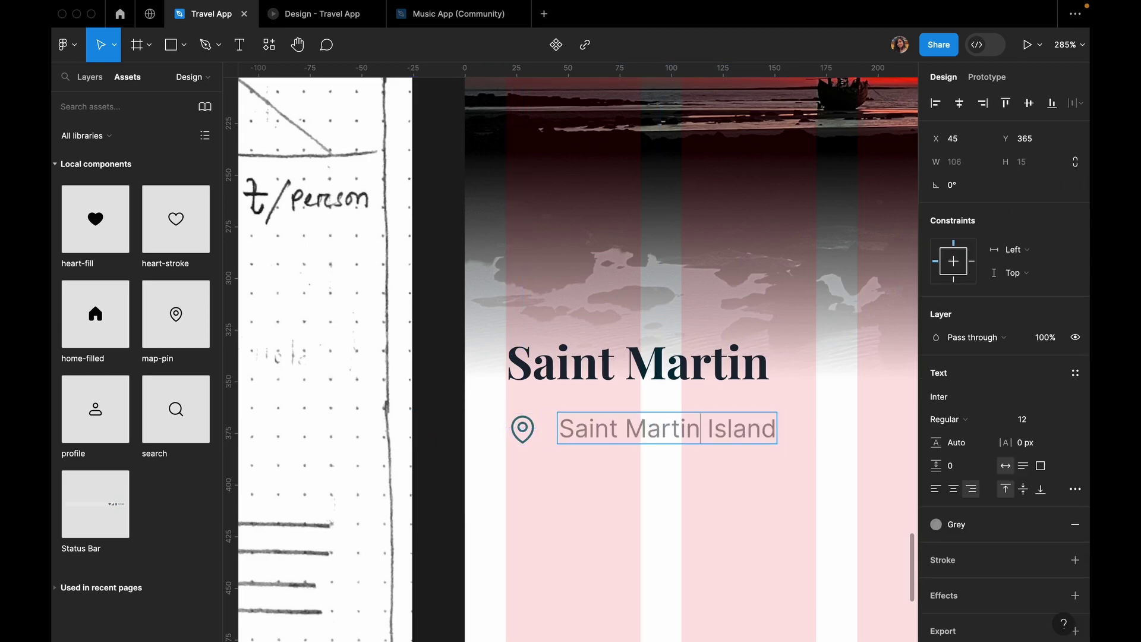
pyautogui.press('Escape')
pyautogui.keyDown('shift'); pyautogui.click(523, 429); pyautogui.keyUp('shift')
# Step: Wrap the pin and location text in an auto layout row with a 4 gap
pyautogui.hotkey('shift', 'a')
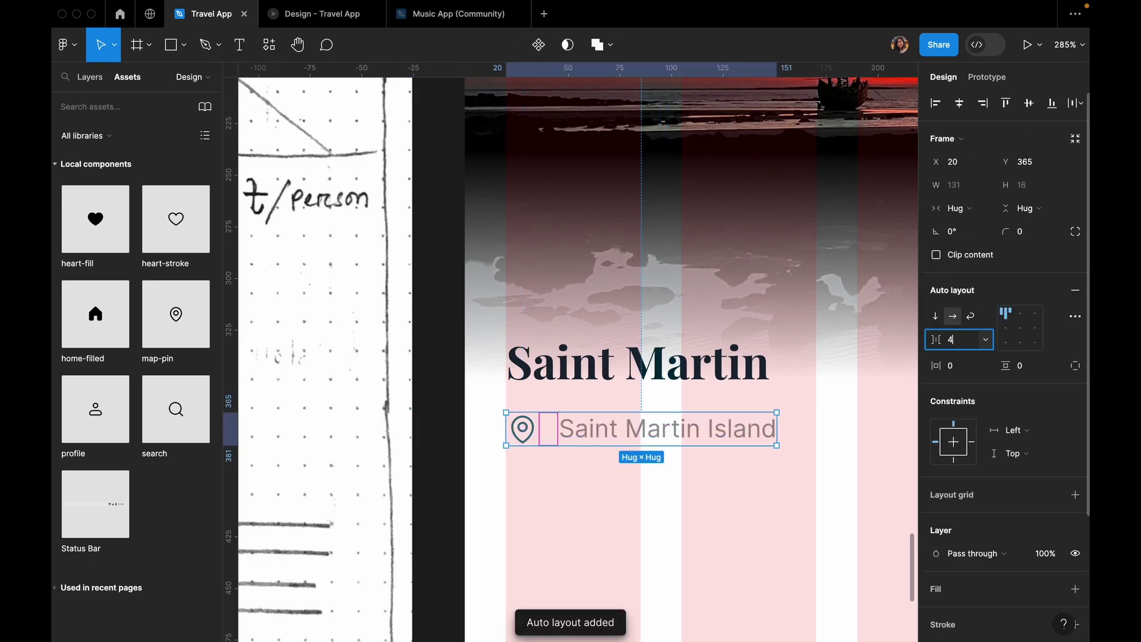
pyautogui.press('Return')
pyautogui.click(532, 440)
pyautogui.click(595, 445)
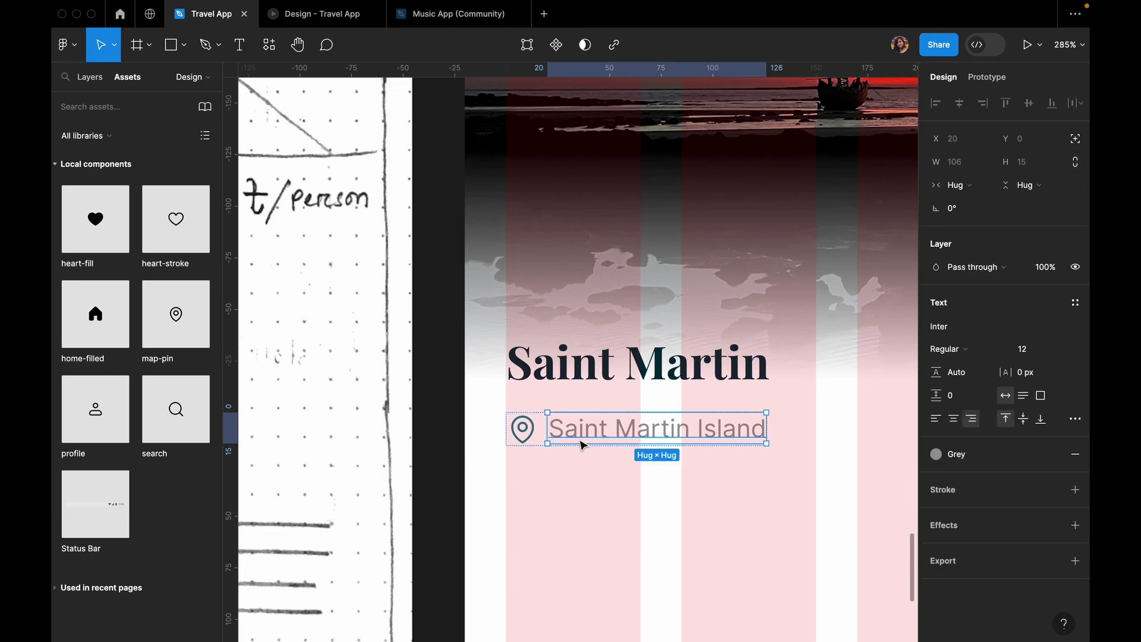
pyautogui.press('Escape')
pyautogui.click(573, 446)
pyautogui.press('Escape')
pyautogui.click(563, 447)
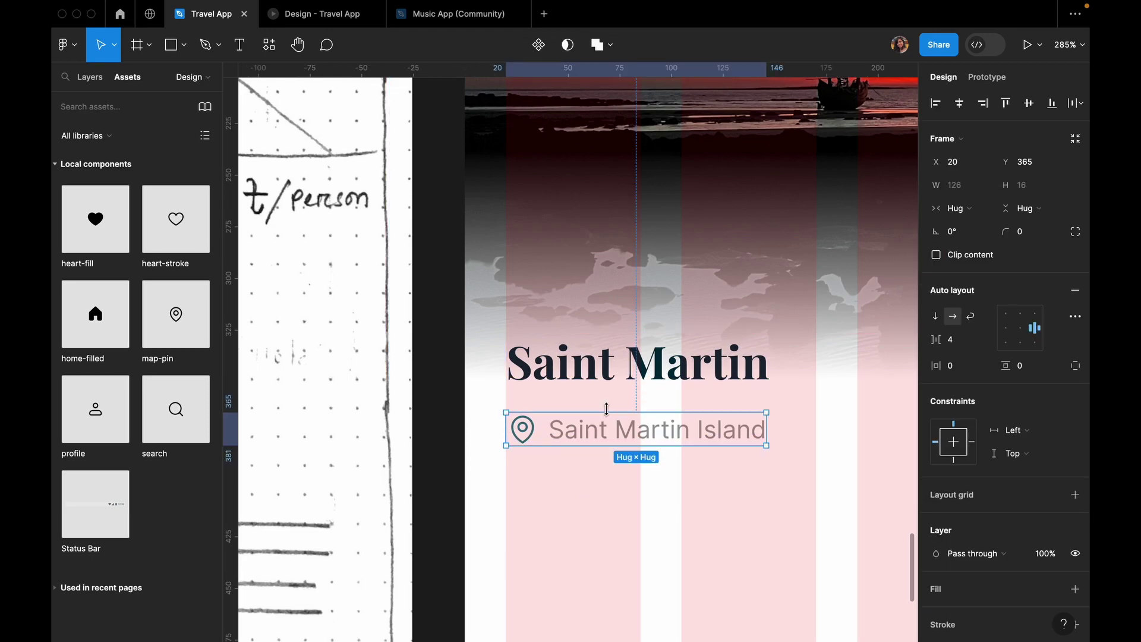
pyautogui.scroll(-1, 595, 443)
pyautogui.scroll(-5, 682, 438)
pyautogui.press('Escape')
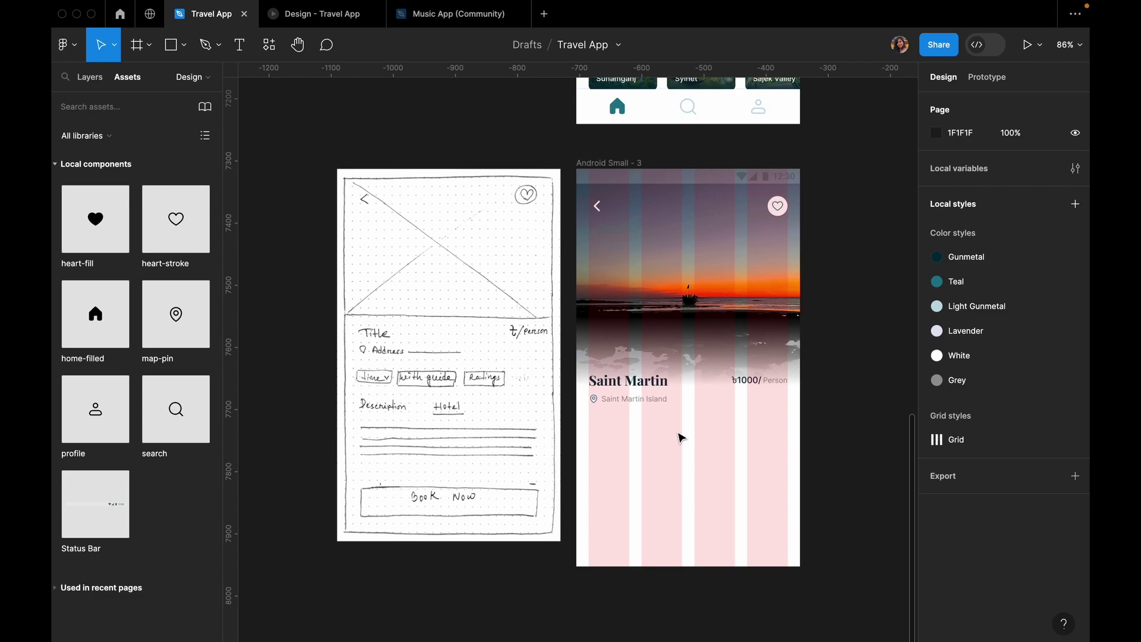
pyautogui.scroll(3, 606, 410)
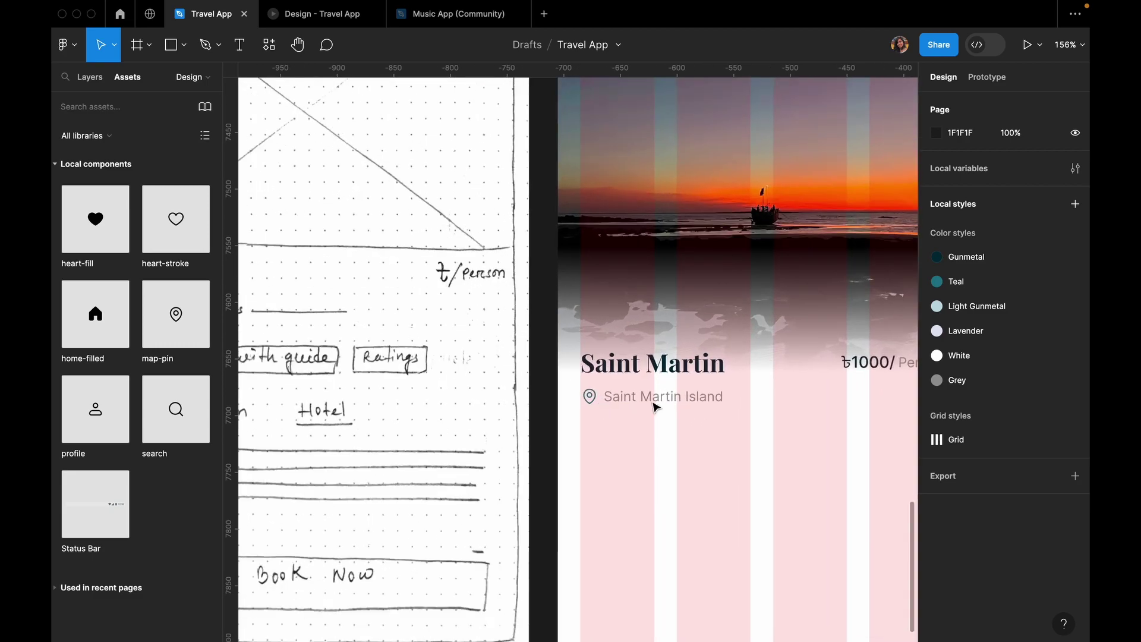
# Step: Move the category chip row below the Saint Martin location row
pyautogui.click(591, 402)
pyautogui.click(1064, 526)
pyautogui.press('Escape')
pyautogui.press('Escape')
pyautogui.scroll(-3, 719, 437)
pyautogui.click(592, 233)
pyautogui.moveTo(592, 233); pyautogui.dragTo(591, 519)
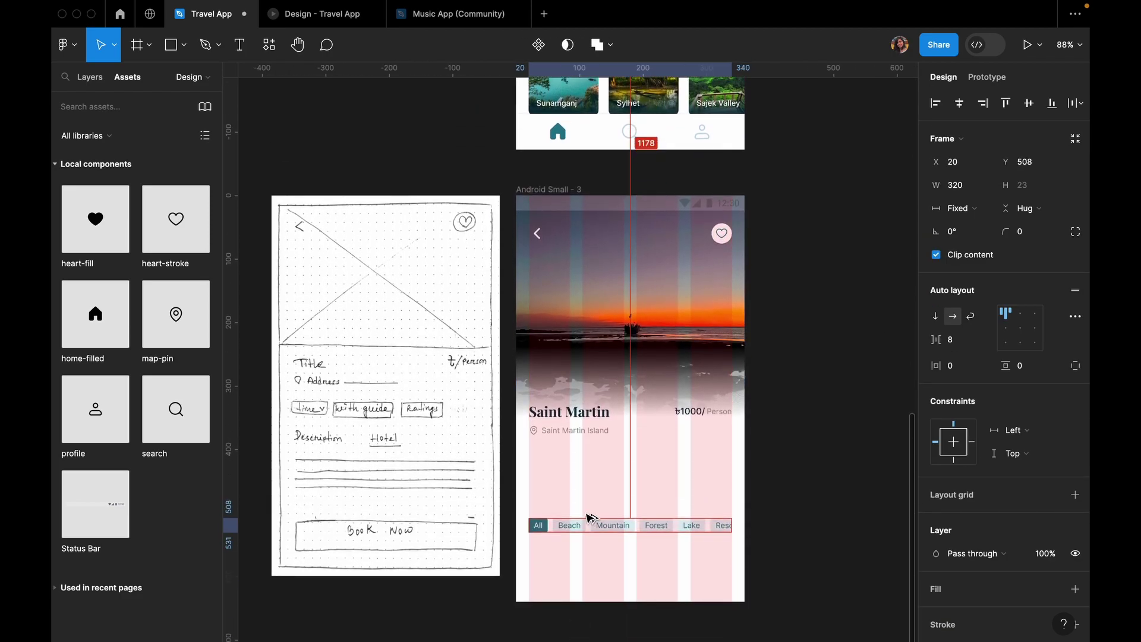
# Step: Rename the Beach chip to Duration
pyautogui.scroll(3, 591, 518)
pyautogui.scroll(2, 538, 466)
pyautogui.doubleClick(541, 469)
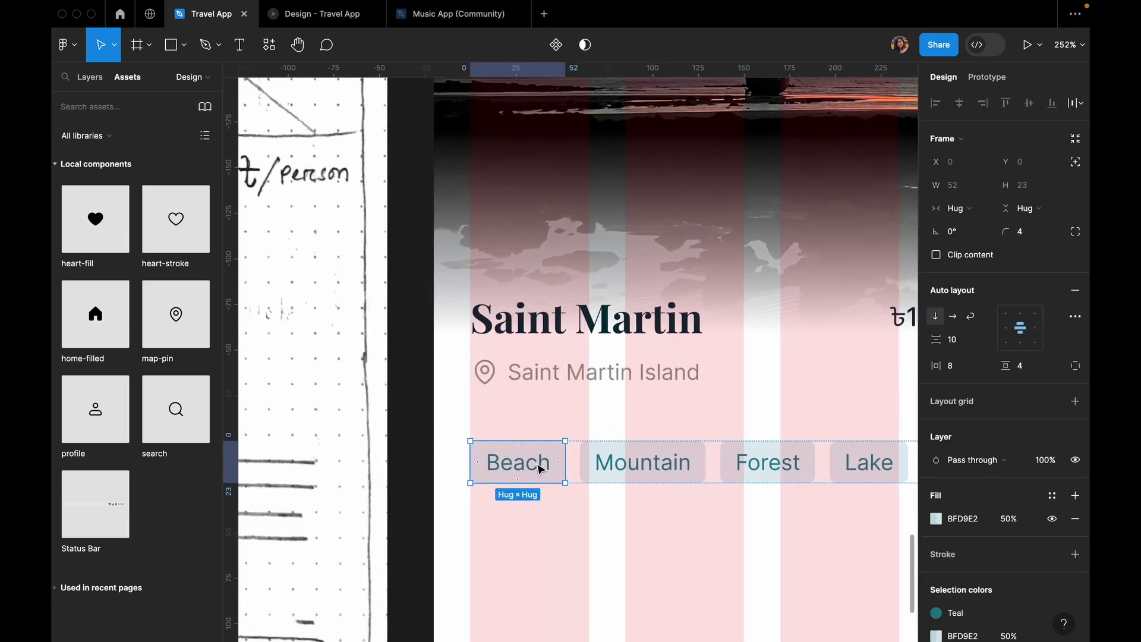
pyautogui.press('Escape')
pyautogui.press('Escape')
pyautogui.scroll(-2, 540, 518)
pyautogui.scroll(-5, 543, 518)
pyautogui.scroll(3, 543, 518)
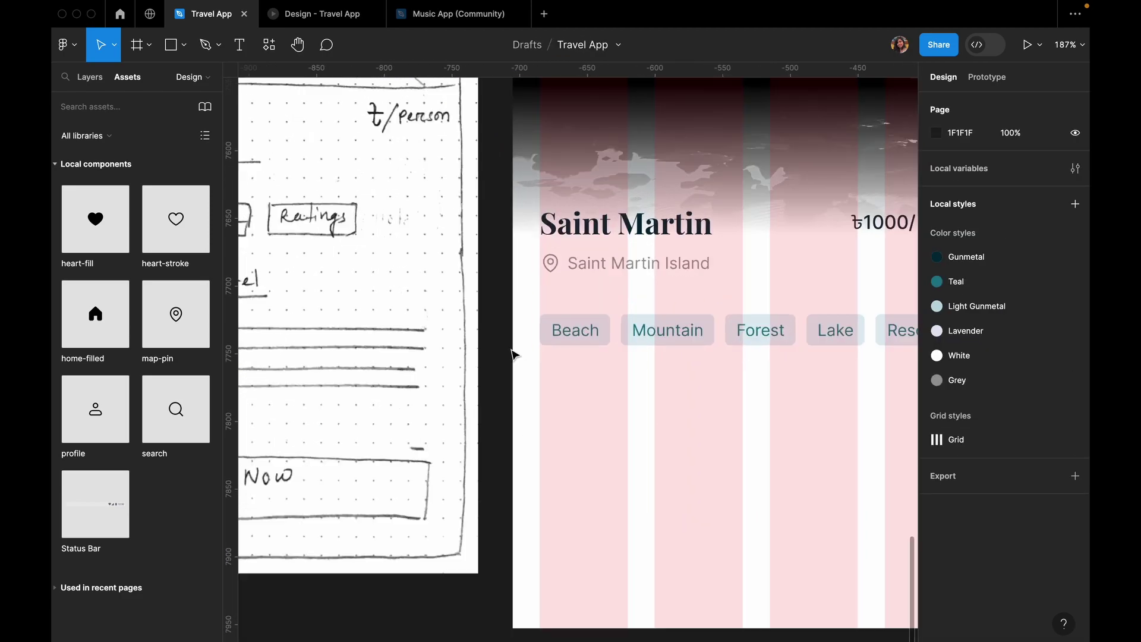
pyautogui.doubleClick(572, 330)
pyautogui.write('Duration')
pyautogui.press('Escape')
pyautogui.press('Escape')
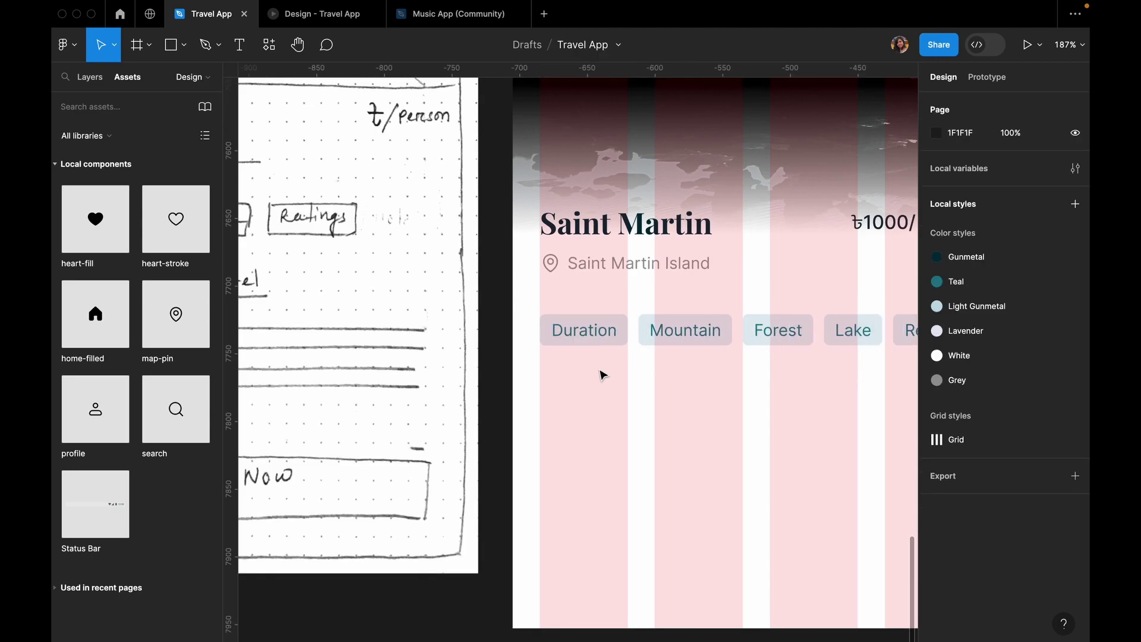
# Step: Rename the Mountain chip to Ratings
pyautogui.scroll(-1, 613, 386)
pyautogui.scroll(-1, 624, 400)
pyautogui.click(718, 355)
pyautogui.doubleClick(719, 354)
pyautogui.write('Ra')
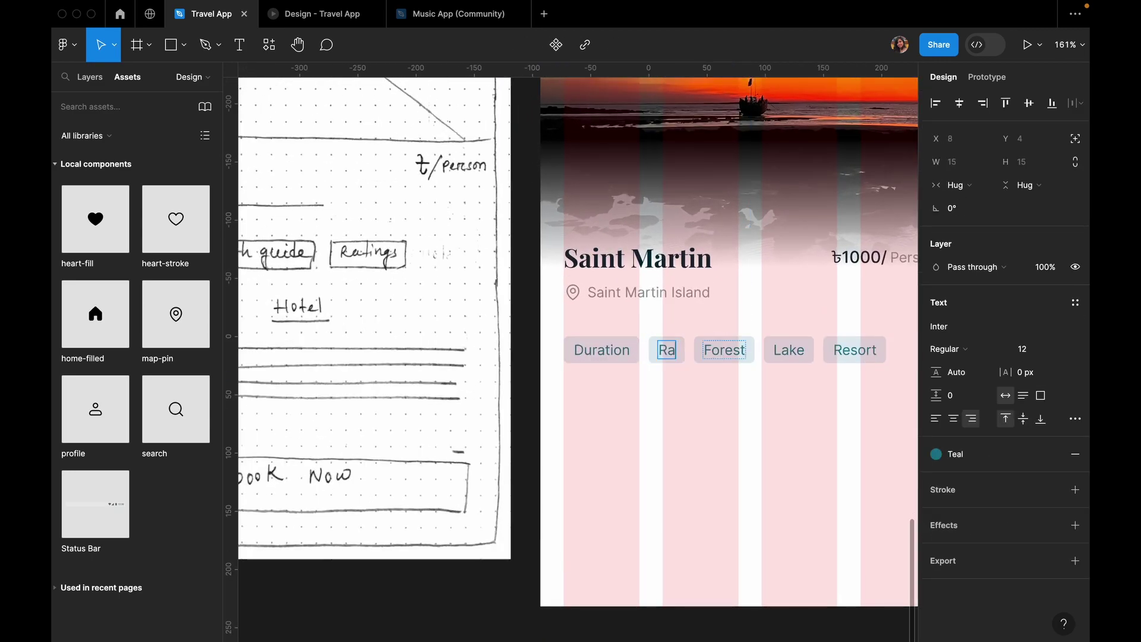
pyautogui.write('tings')
pyautogui.press('Escape')
pyautogui.press('Escape')
# Step: Delete the Forest, Lake and Resort chips, leaving only Duration and Ratings
pyautogui.click(764, 352)
pyautogui.keyDown('shift'); pyautogui.click(819, 356); pyautogui.keyUp('shift')
pyautogui.keyDown('shift'); pyautogui.click(874, 354); pyautogui.keyUp('shift')
pyautogui.press('Delete')
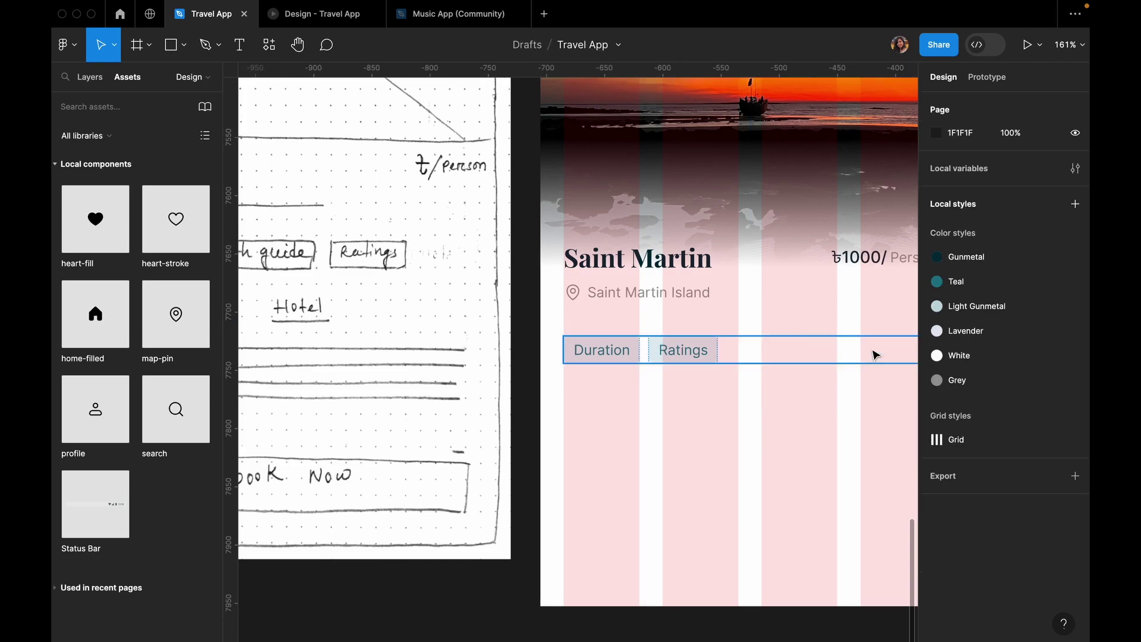
pyautogui.hscroll(3, 688, 434)
pyautogui.hscroll(1, 594, 404)
pyautogui.click(527, 362)
# Step: Search the Iconify plugin for 'time' and place a clock icon on the details screen
pyautogui.rightClick(503, 375)
pyautogui.moveTo(571, 521)
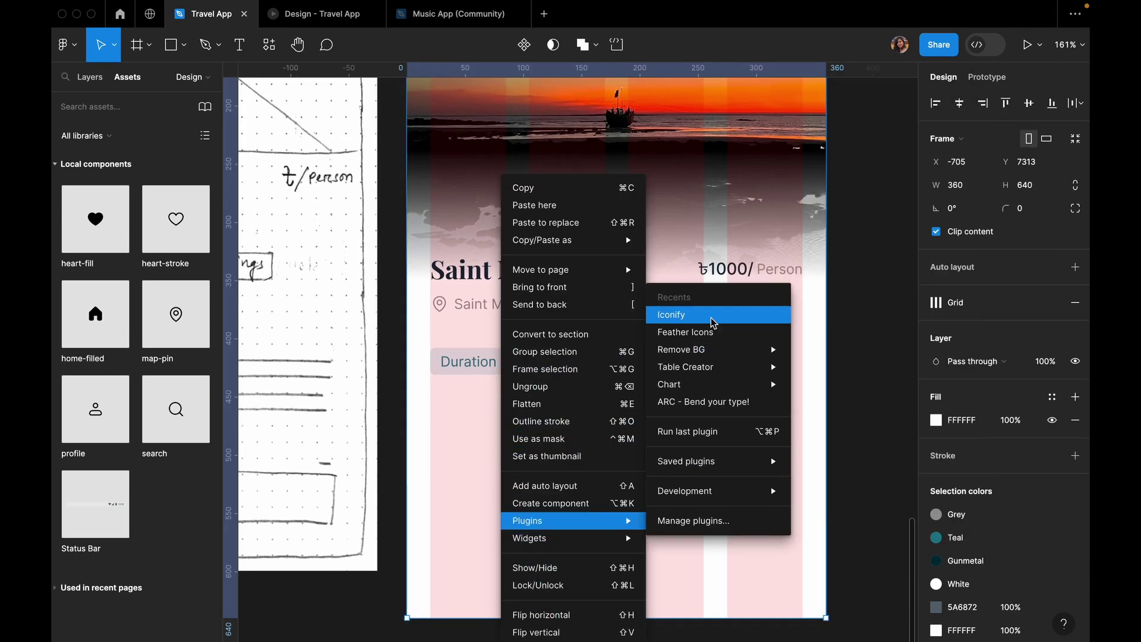
pyautogui.click(711, 314)
pyautogui.press('Return')
pyautogui.write('duration')
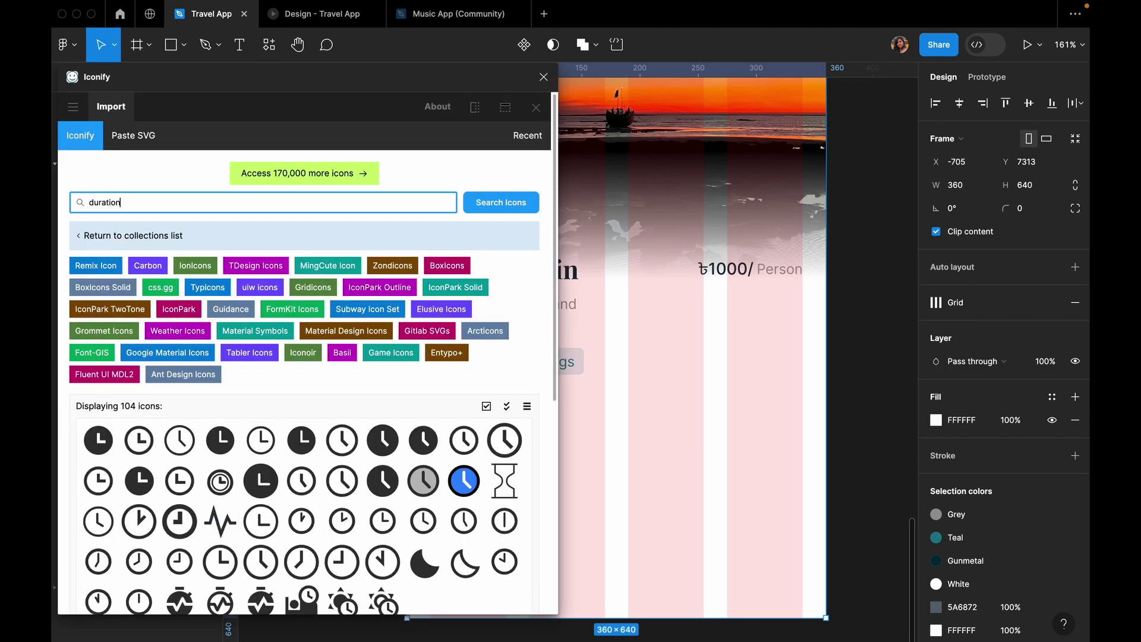
pyautogui.press('Return')
pyautogui.click(134, 235)
pyautogui.scroll(-3, 173, 516)
pyautogui.click(276, 497)
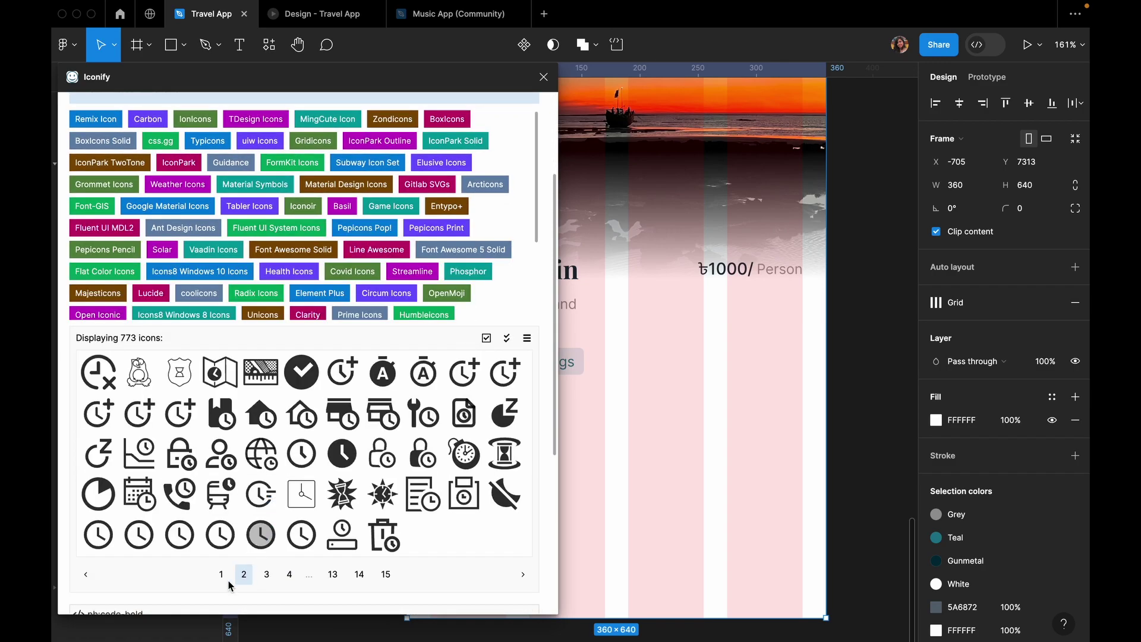
pyautogui.click(221, 576)
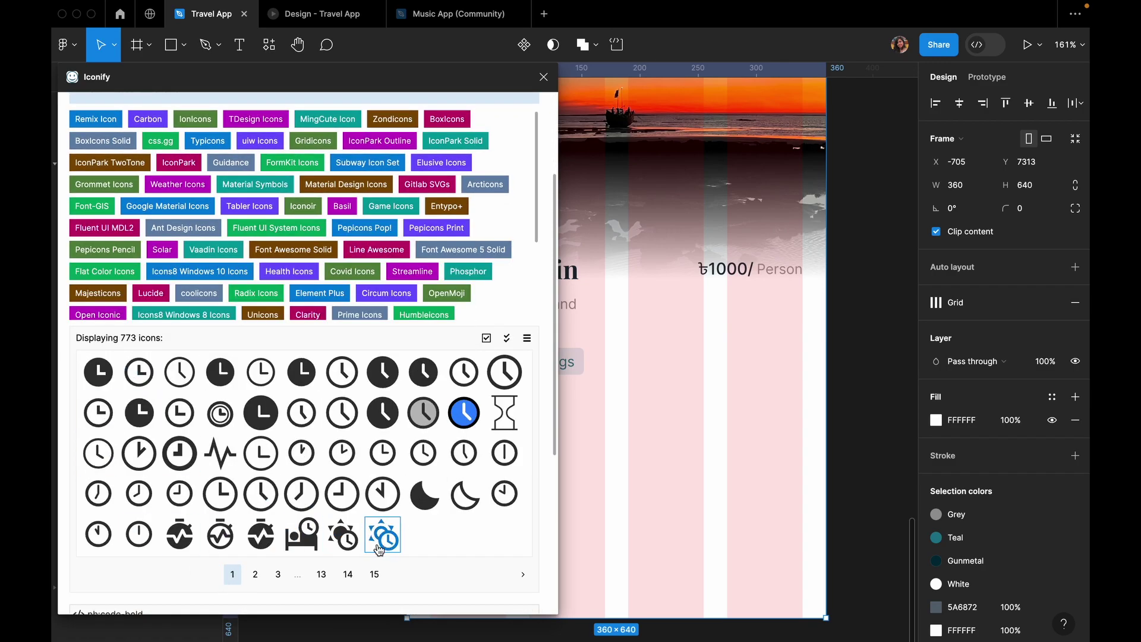
pyautogui.moveTo(664, 424); pyautogui.dragTo(664, 425)
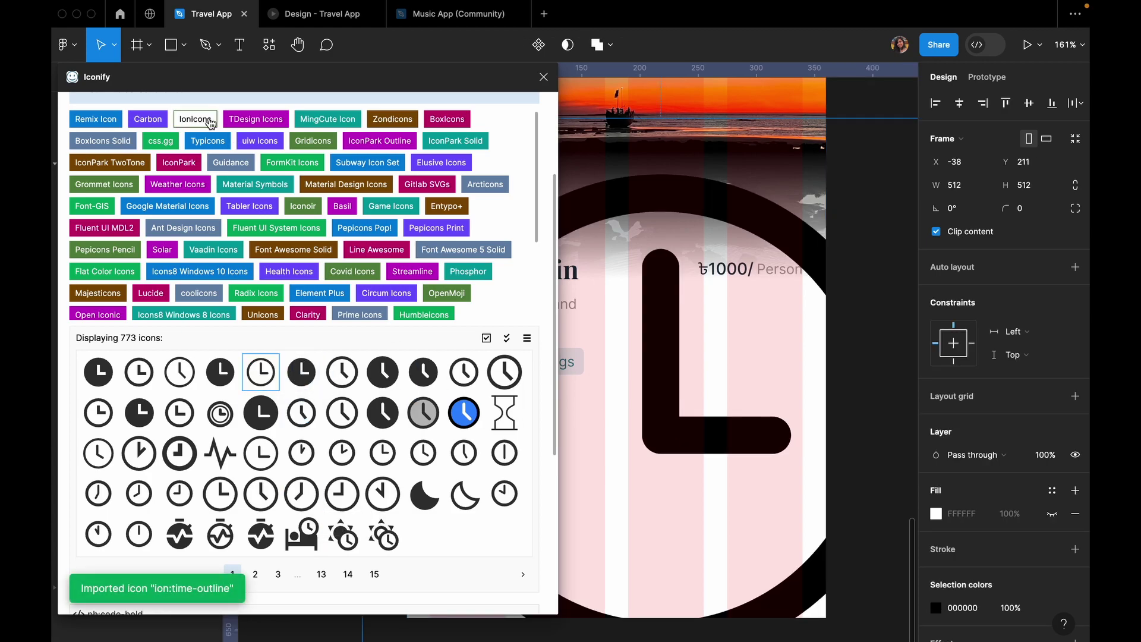
# Step: Search Iconify for 'Star' and place a star icon out on the canvas
pyautogui.scroll(3, 95, 219)
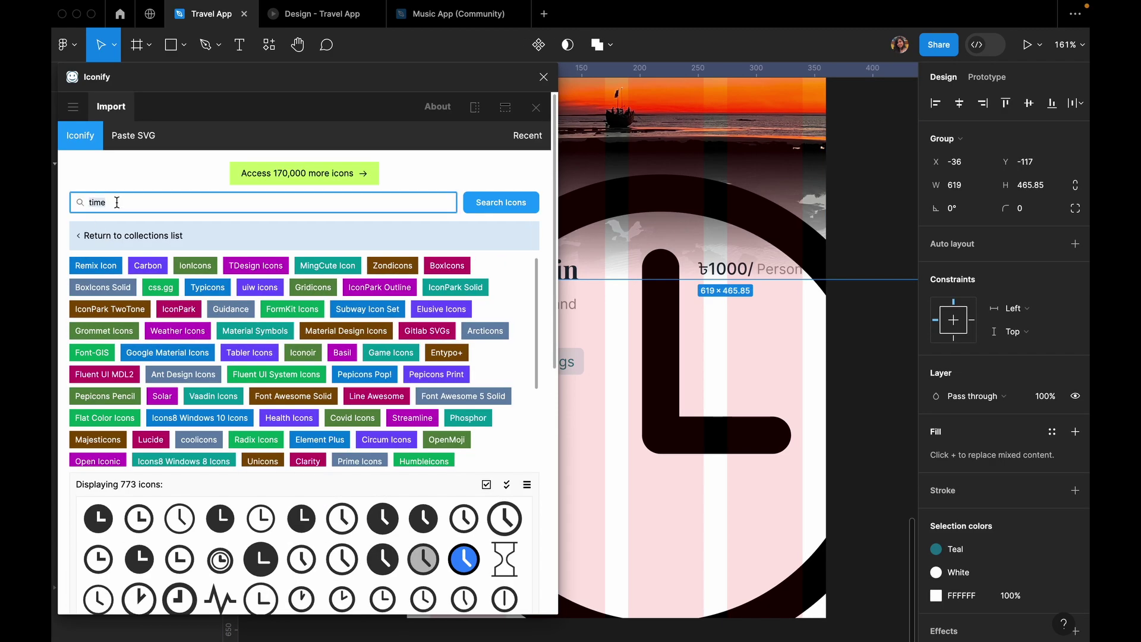
pyautogui.press('Return')
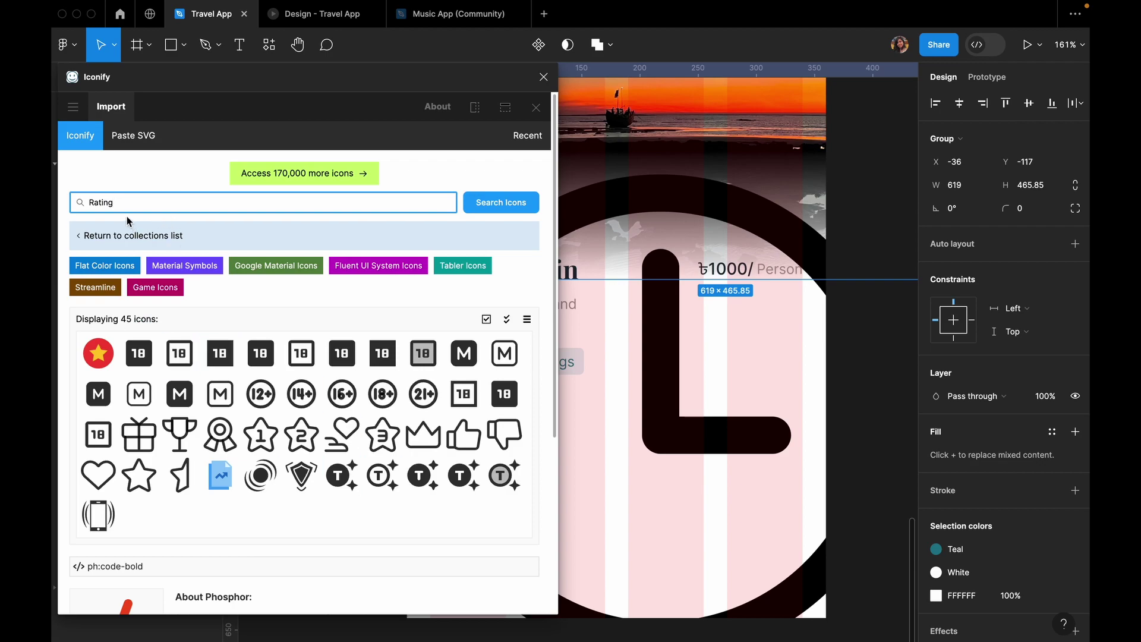
pyautogui.write('Star')
pyautogui.press('Return')
pyautogui.scroll(-3, 258, 392)
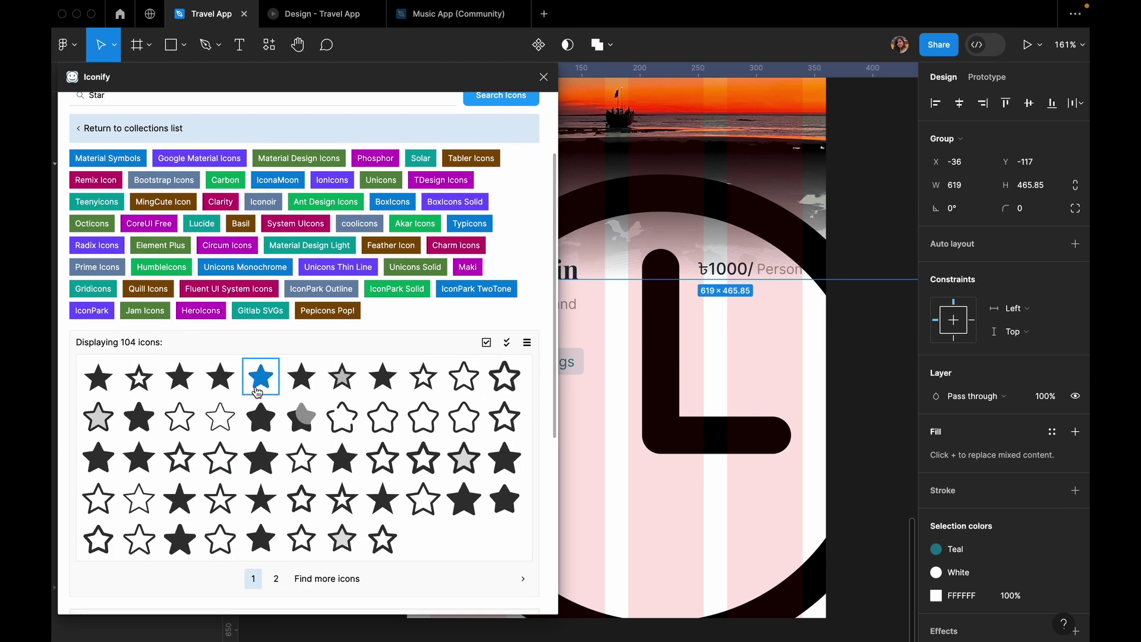
pyautogui.moveTo(696, 402); pyautogui.dragTo(696, 403)
pyautogui.scroll(-5, 696, 403)
pyautogui.scroll(3, 702, 185)
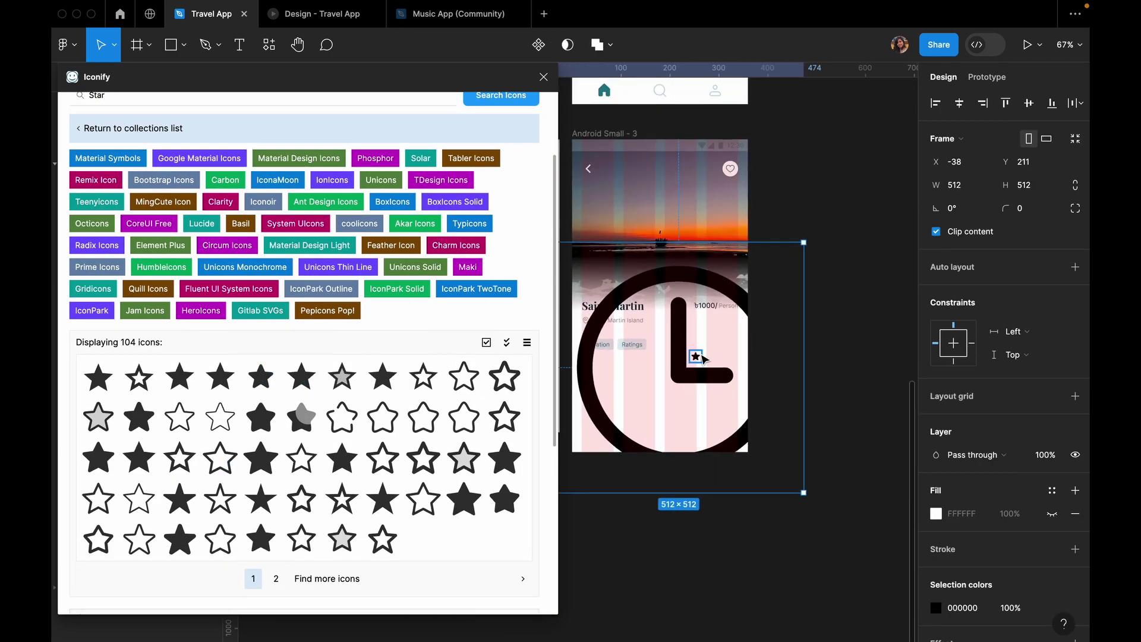
pyautogui.moveTo(696, 183); pyautogui.dragTo(901, 193)
pyautogui.click(670, 516)
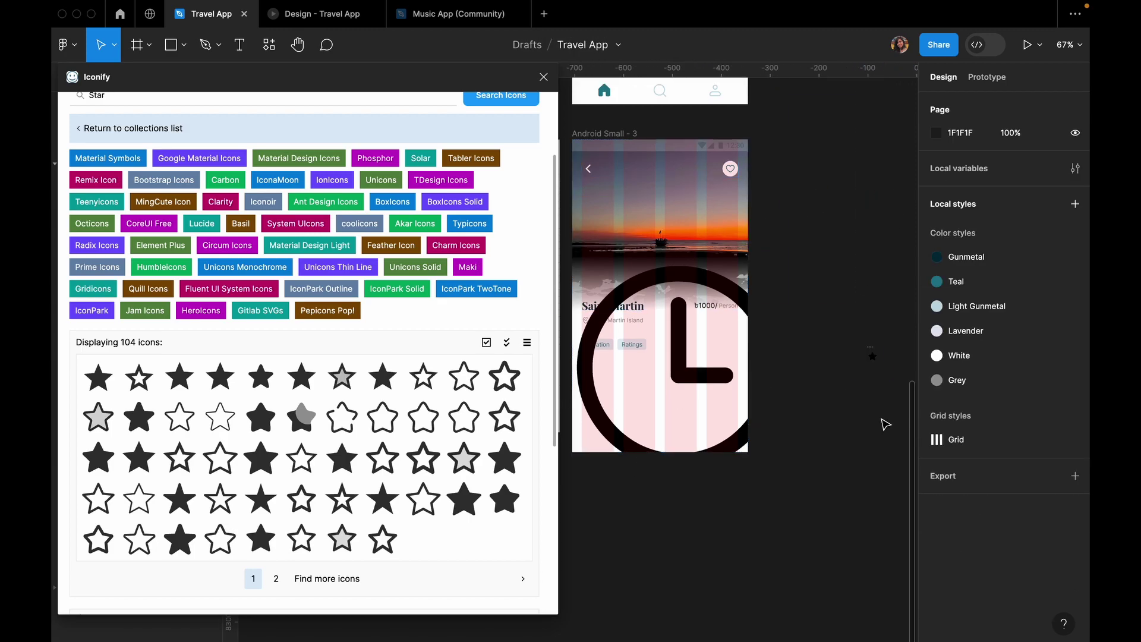
pyautogui.scroll(-2, 695, 469)
pyautogui.click(719, 426)
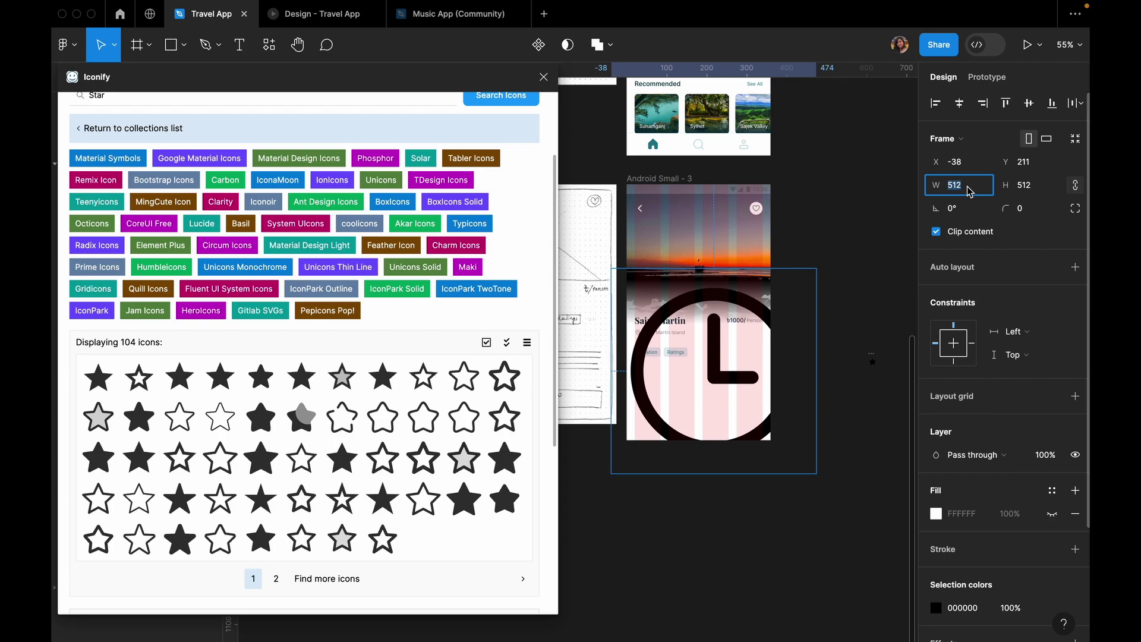
# Step: Resize the clock icon to 16×16 and give it a Teal fill
pyautogui.write('18')
pyautogui.press('Return')
pyautogui.scroll(3, 678, 467)
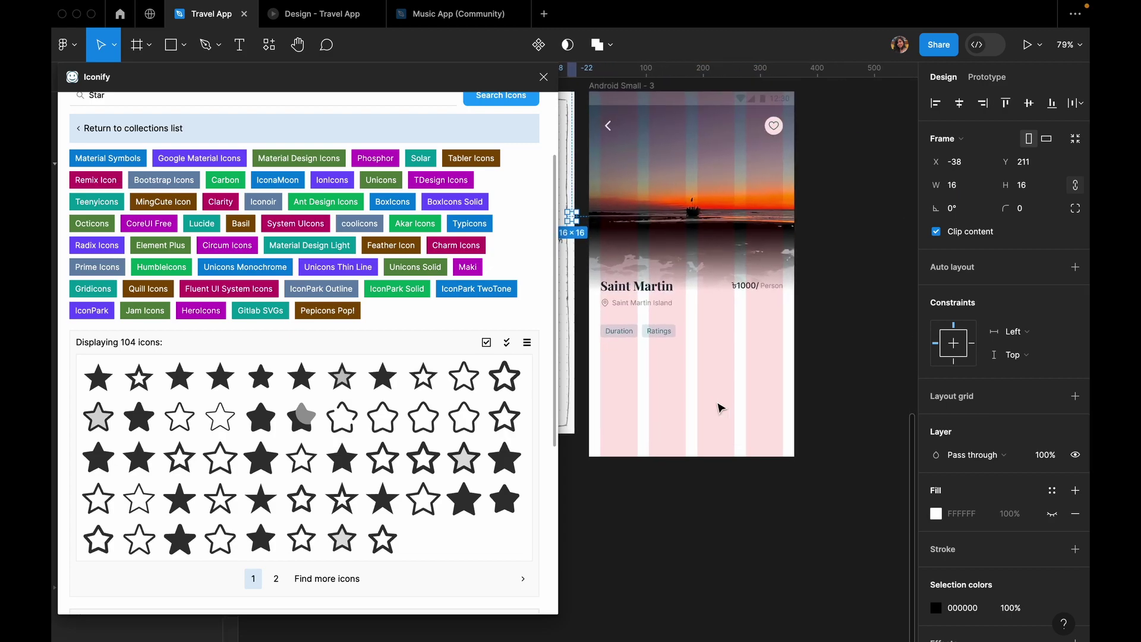
pyautogui.scroll(5, 678, 467)
pyautogui.press('k')
pyautogui.scroll(2, 679, 466)
pyautogui.click(1034, 190)
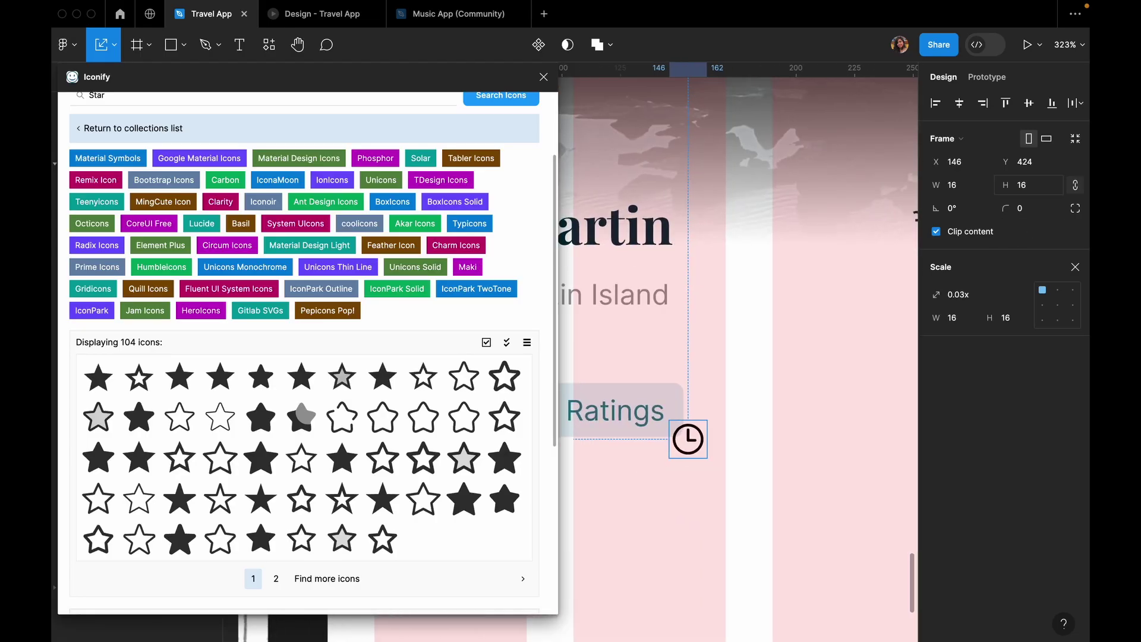
pyautogui.scroll(-3, 904, 428)
pyautogui.press('v')
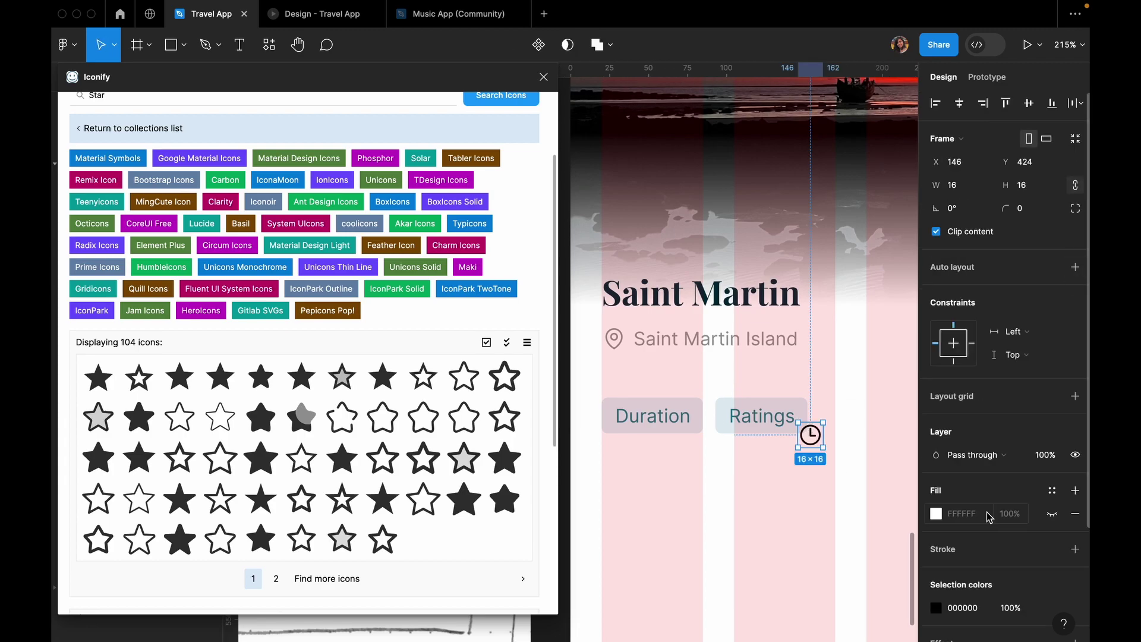
pyautogui.click(937, 607)
pyautogui.click(759, 591)
# Step: Place the clock icon before the Duration label using auto layout
pyautogui.click(696, 517)
pyautogui.moveTo(810, 434)
pyautogui.mouseDown()
pyautogui.moveTo(627, 468)
pyautogui.moveTo(629, 420)
pyautogui.mouseUp()
pyautogui.click(629, 420)
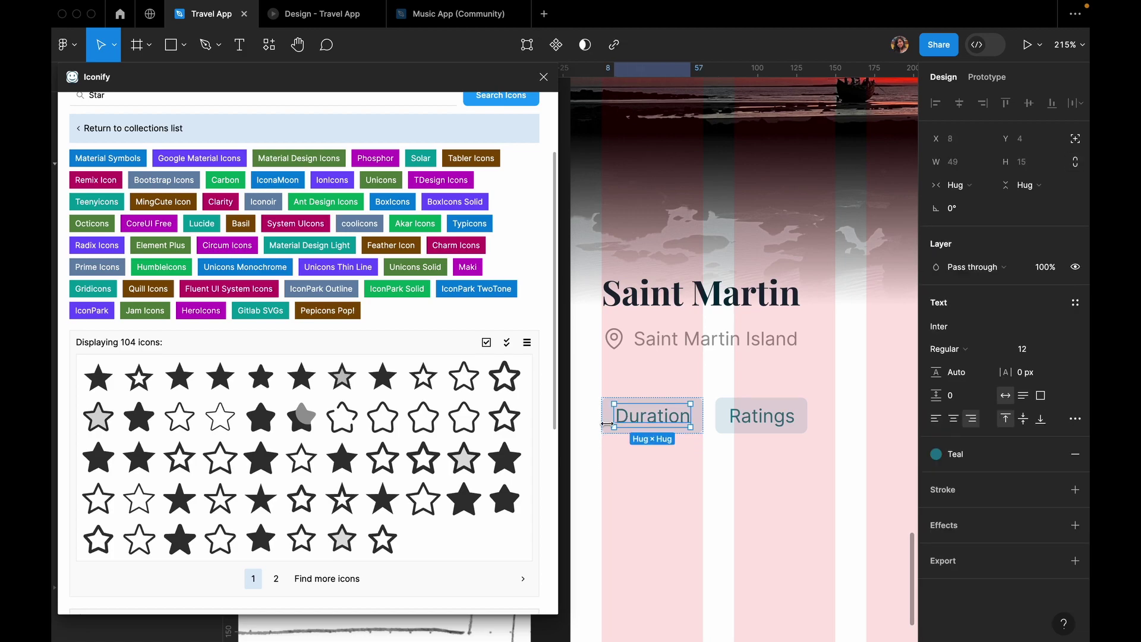
pyautogui.hotkey('shift', 'a')
pyautogui.moveTo(699, 424); pyautogui.dragTo(735, 423)
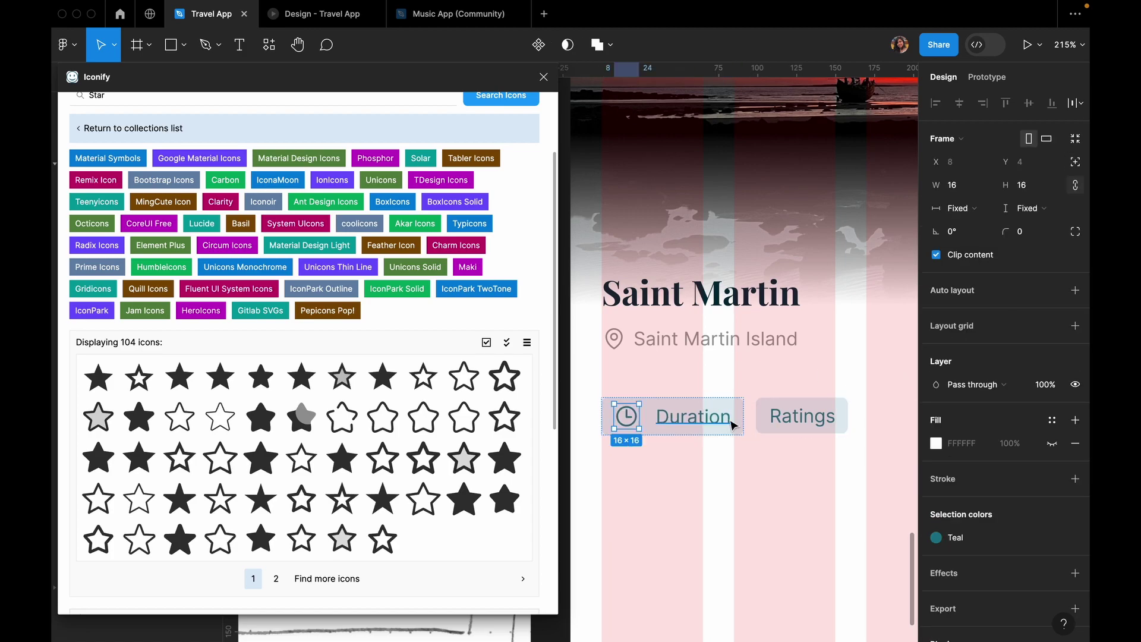
pyautogui.click(740, 495)
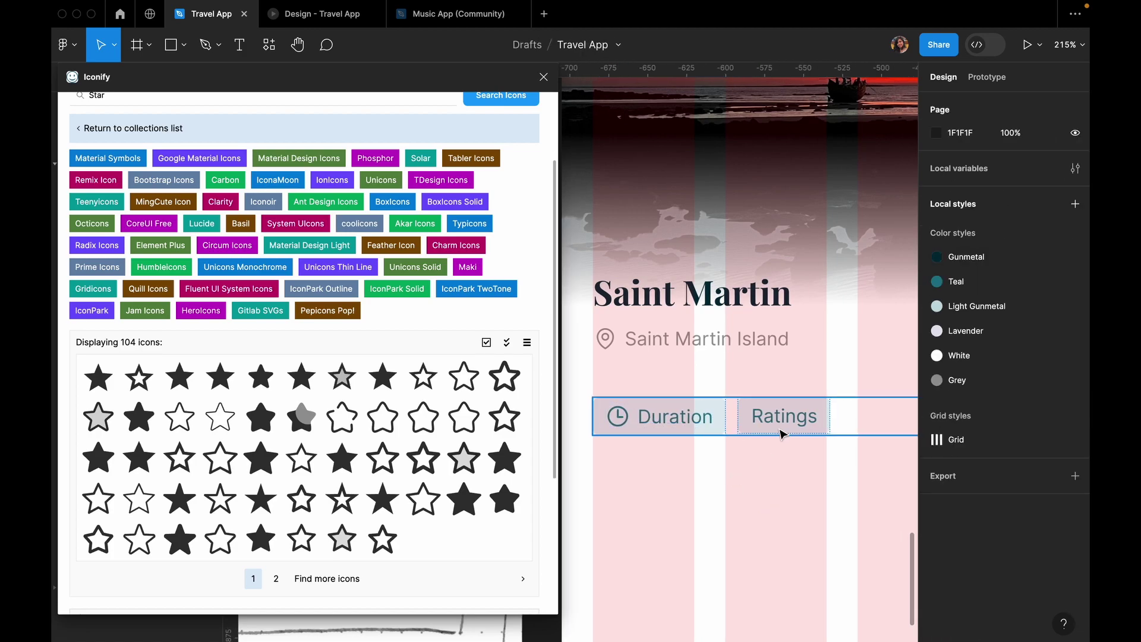
# Step: Shrink the star icon to 16 pixels
pyautogui.scroll(-3, 776, 489)
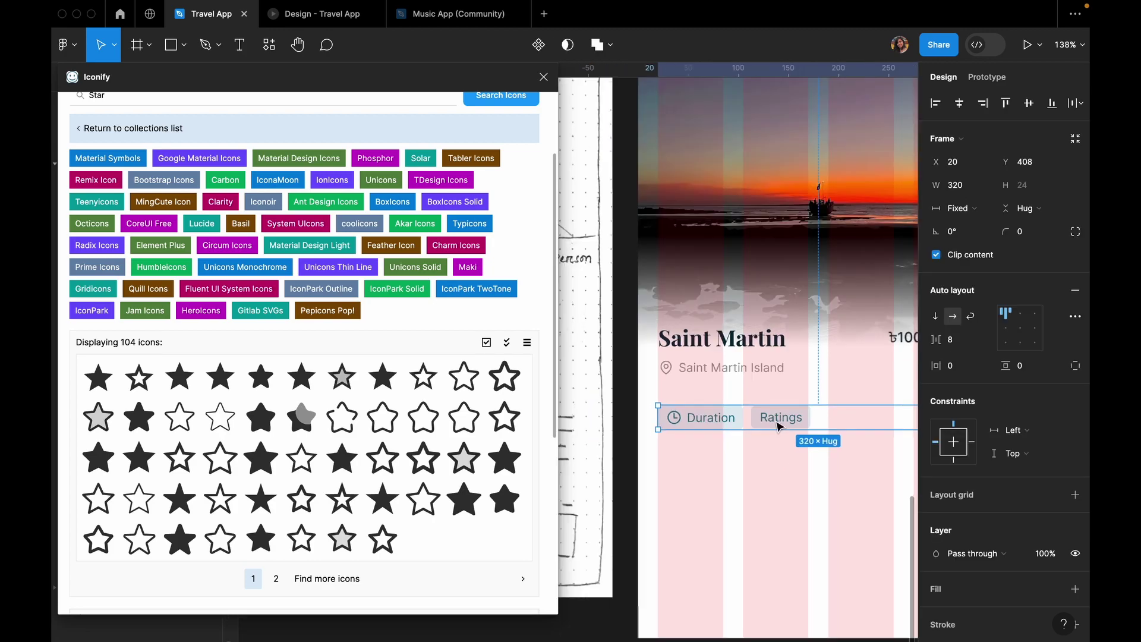
pyautogui.scroll(-3, 743, 464)
pyautogui.scroll(5, 747, 476)
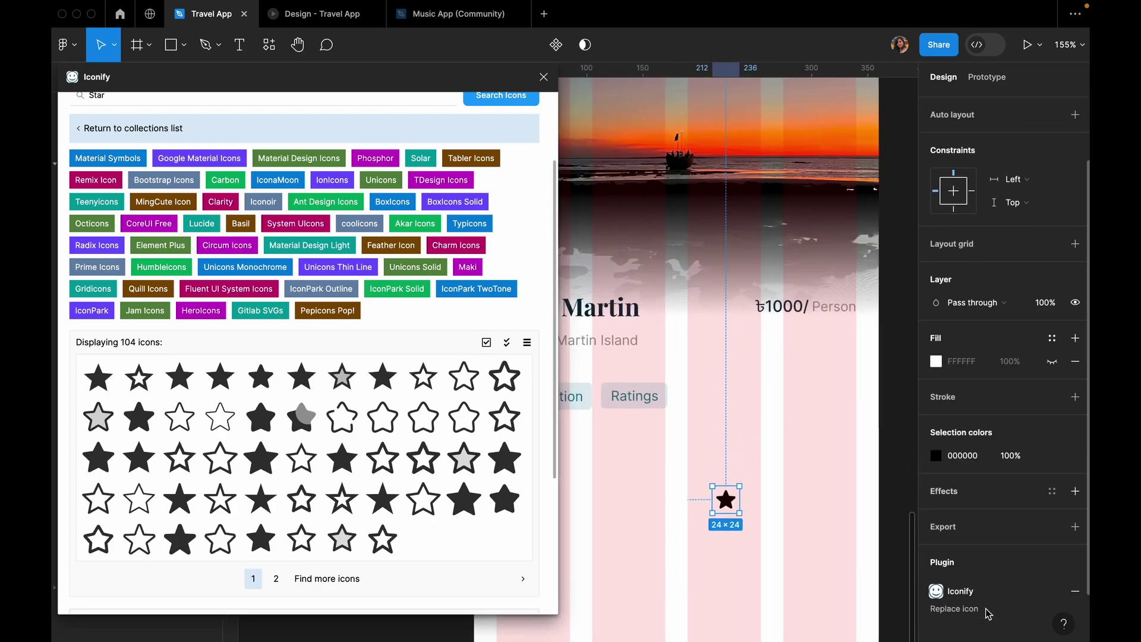
pyautogui.write('16')
pyautogui.press('Return')
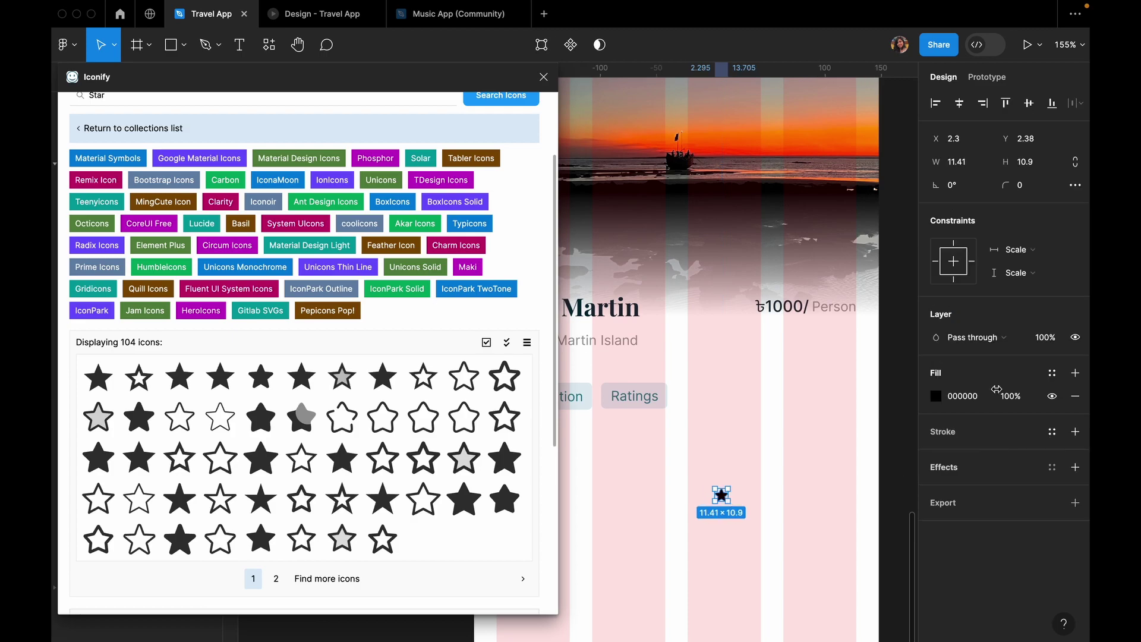
# Step: Put the star before the Ratings label with auto layout and a 10 gap
pyautogui.moveTo(727, 503); pyautogui.dragTo(640, 432)
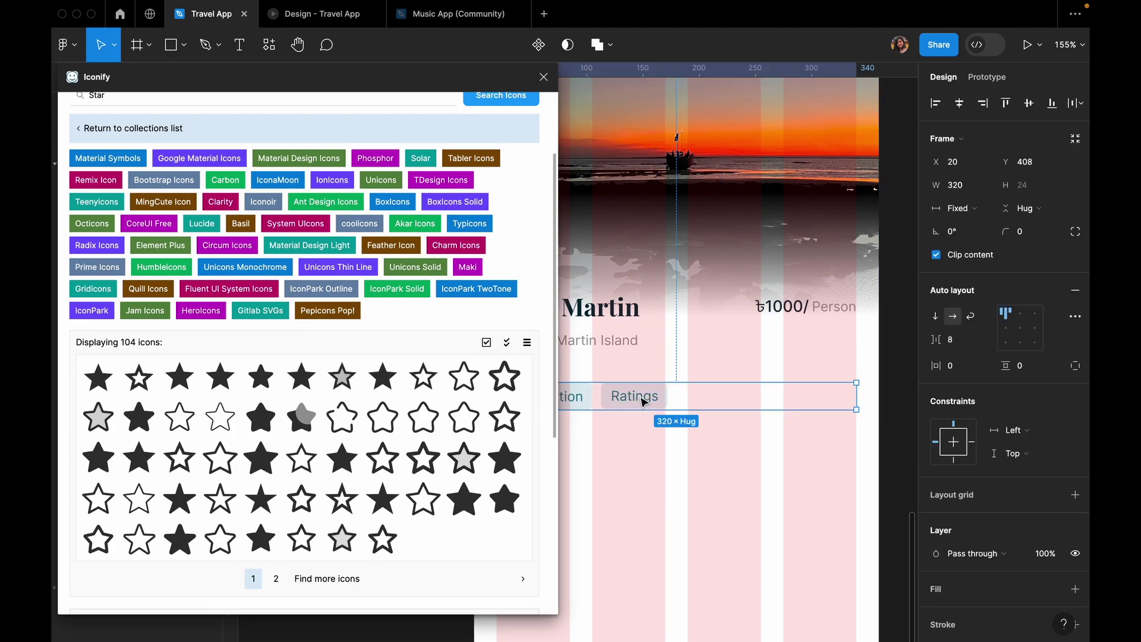
pyautogui.hotkey('shift', 'a')
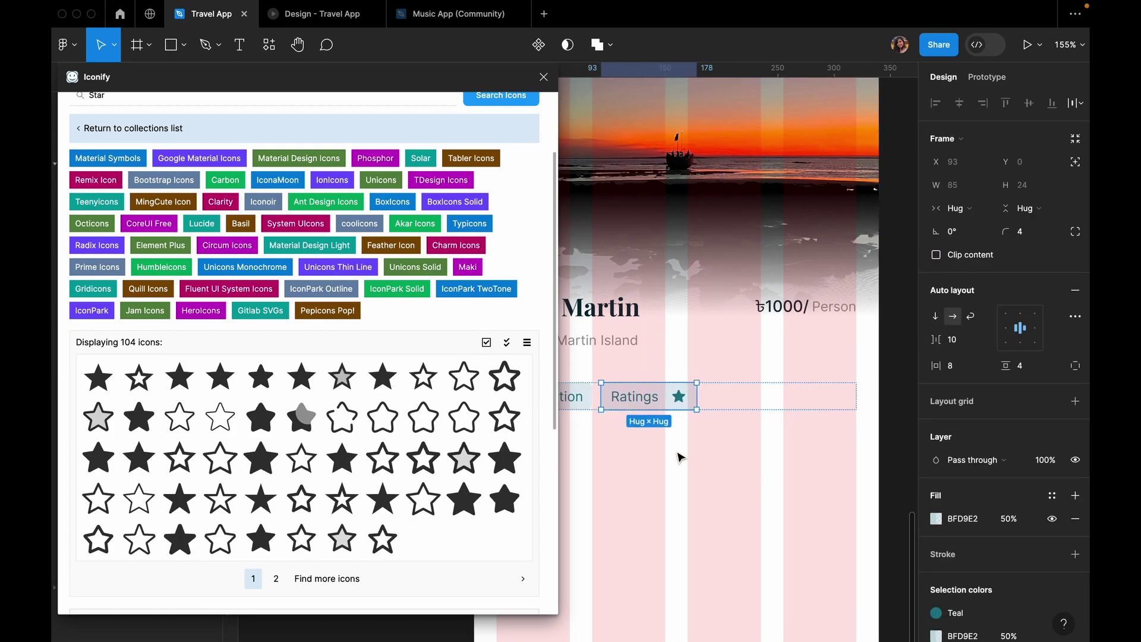
pyautogui.moveTo(682, 397); pyautogui.dragTo(645, 404)
pyautogui.click(645, 404)
pyautogui.click(969, 344)
pyautogui.write('10')
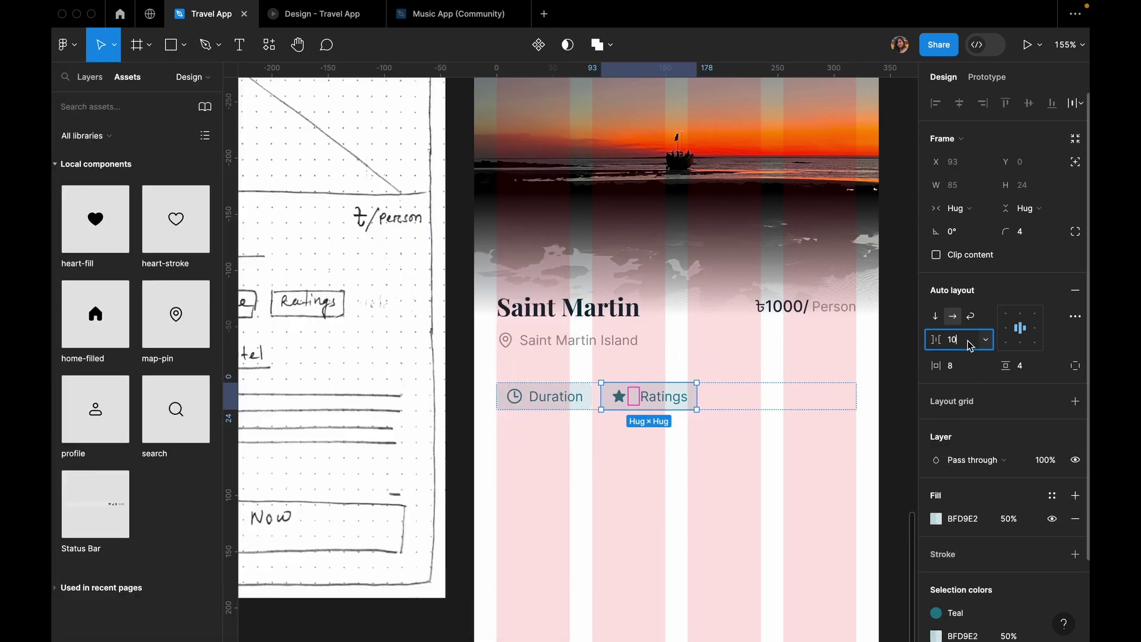
pyautogui.click(672, 502)
# Step: Launch the Iconify plugin on the Details frame and browse arrow icons
pyautogui.scroll(-1, 632, 484)
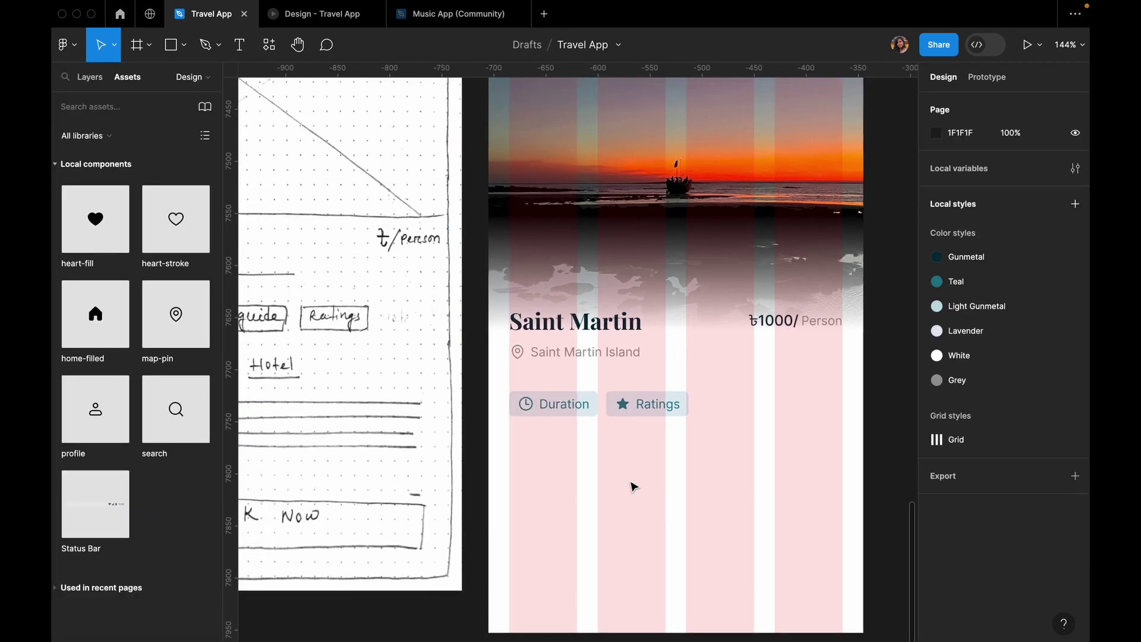
pyautogui.rightClick(632, 484)
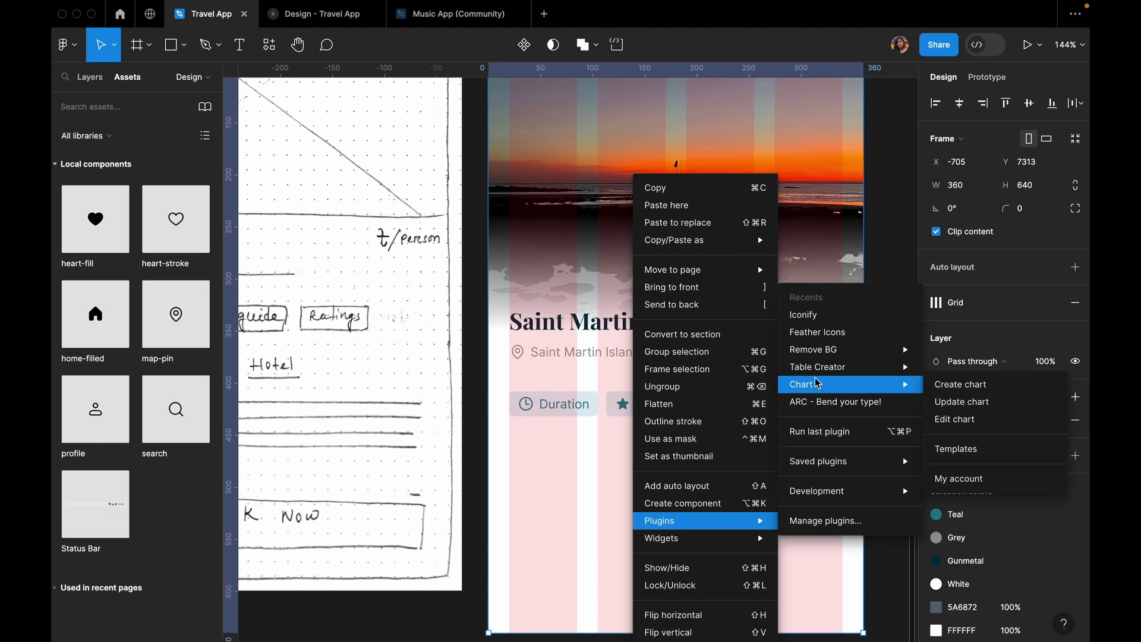
pyautogui.click(800, 317)
pyautogui.write('arrow')
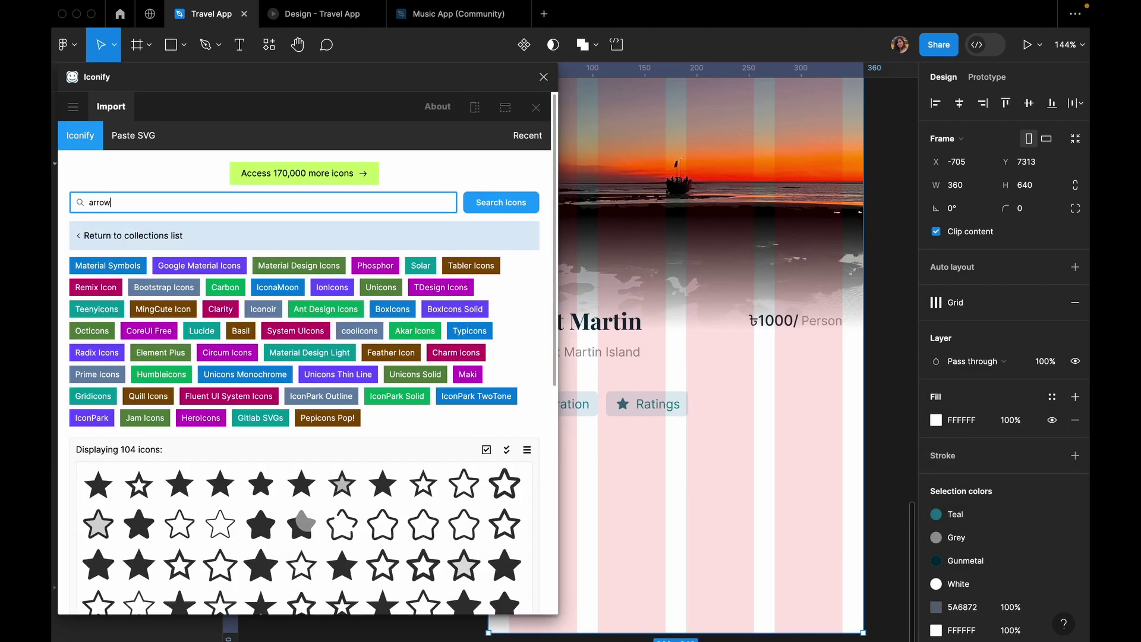
pyautogui.press('Return')
pyautogui.scroll(-3, 159, 388)
pyautogui.click(280, 514)
pyautogui.scroll(-2, 263, 465)
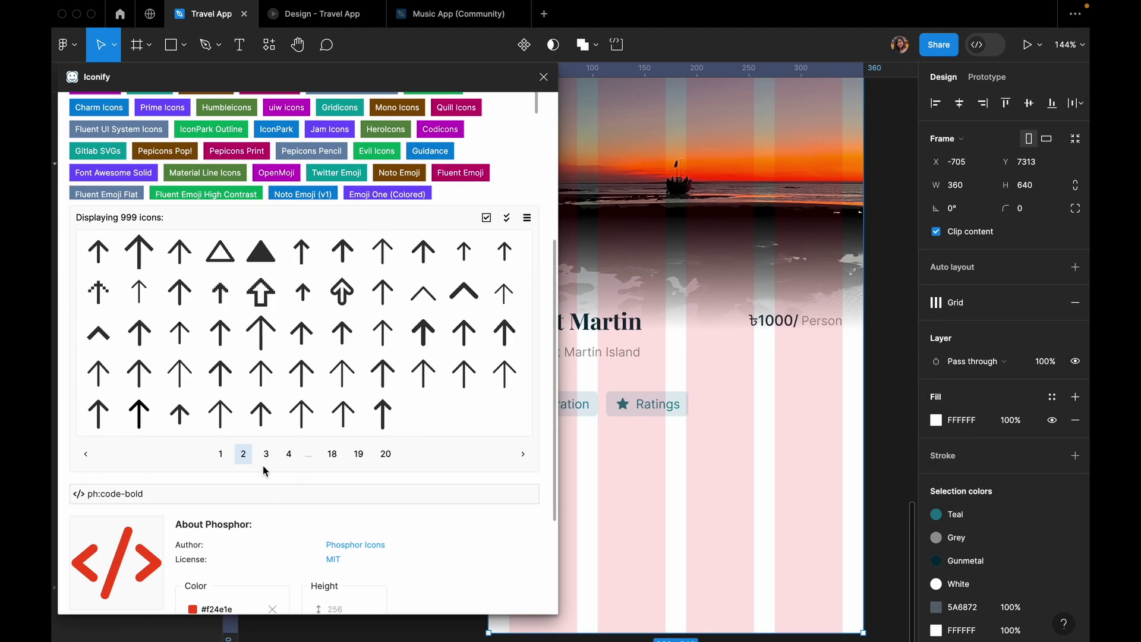
pyautogui.click(263, 466)
# Step: Search Iconify for 'right' and insert the chevron from results page 3
pyautogui.scroll(5, 121, 134)
pyautogui.write('right')
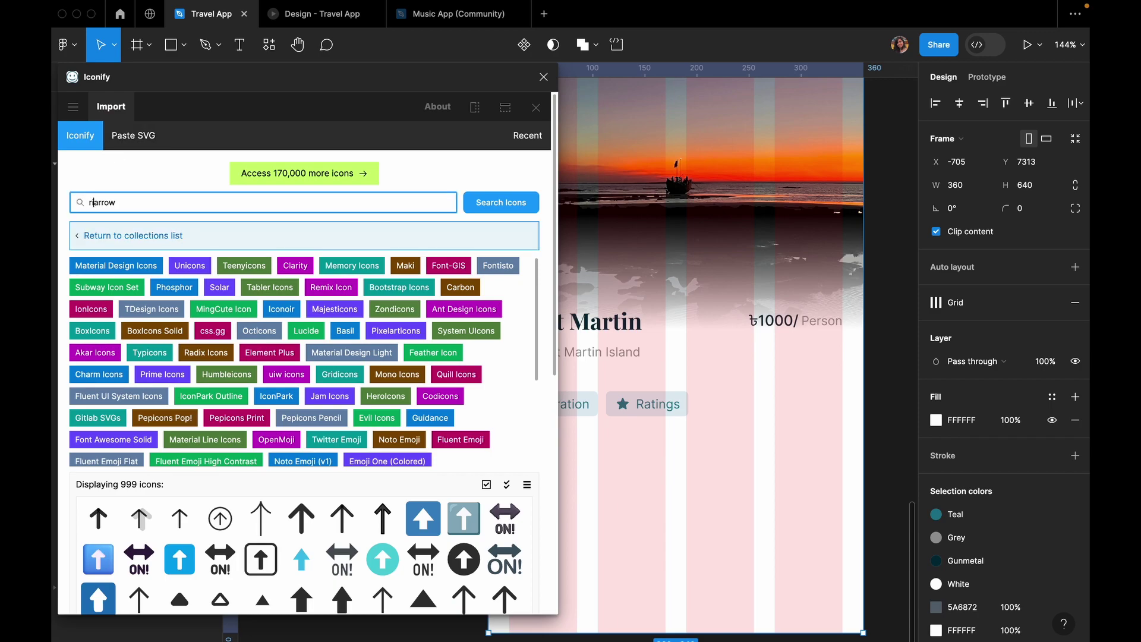
pyautogui.press('Return')
pyautogui.scroll(-5, 257, 370)
pyautogui.click(275, 392)
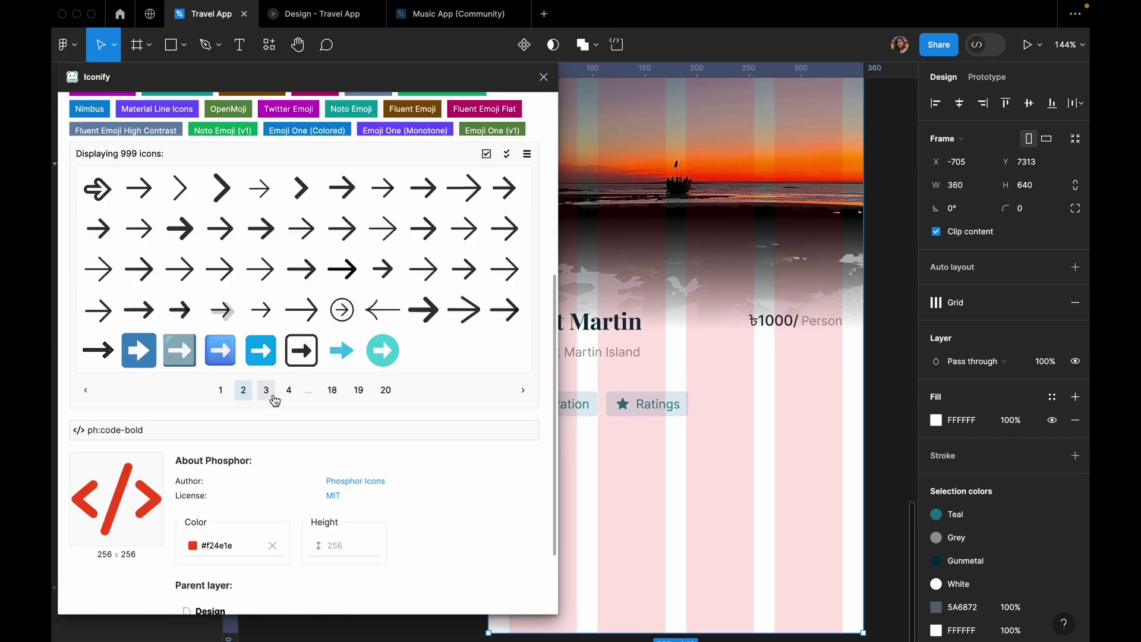
pyautogui.click(268, 391)
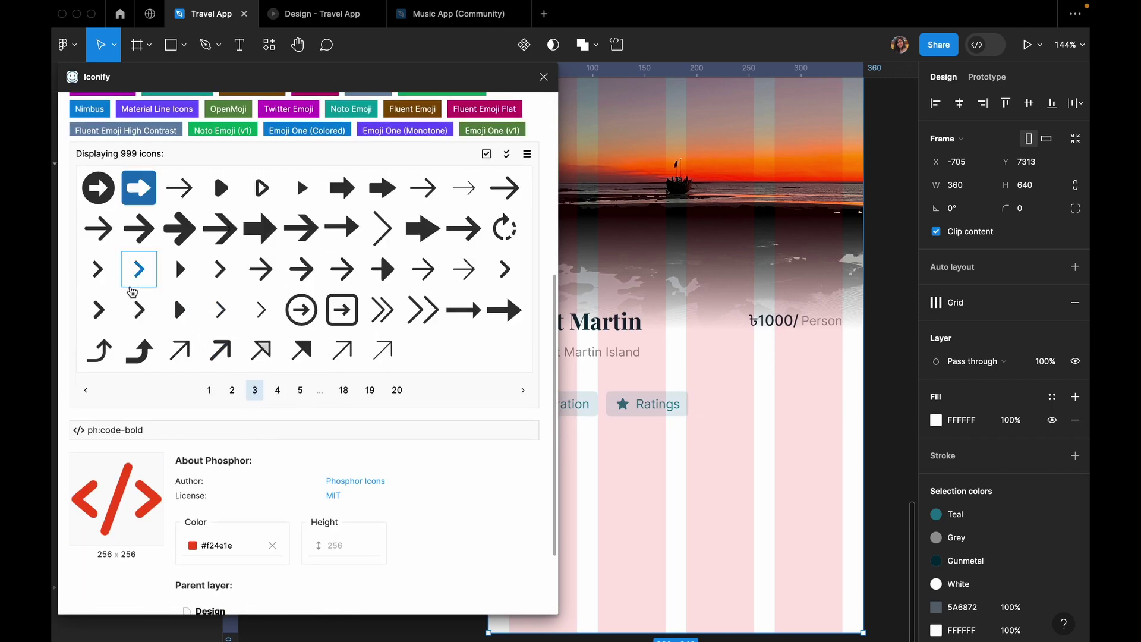
pyautogui.click(137, 310)
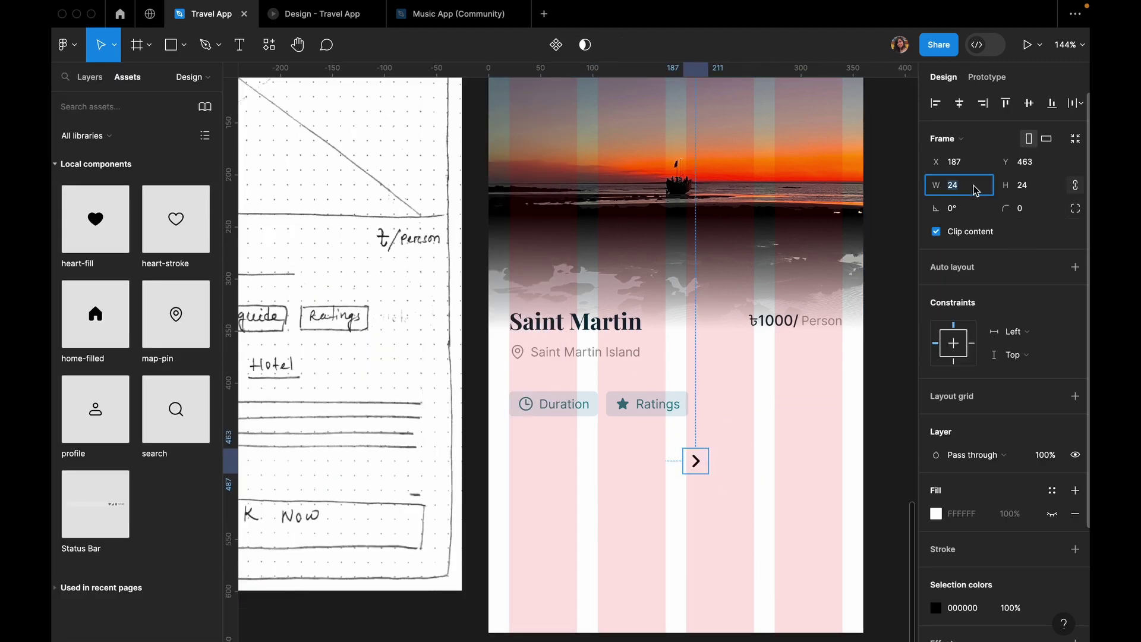
pyautogui.write('16')
# Step: Colour the imported chevron icon Teal
pyautogui.scroll(3, 683, 465)
pyautogui.scroll(2, 687, 465)
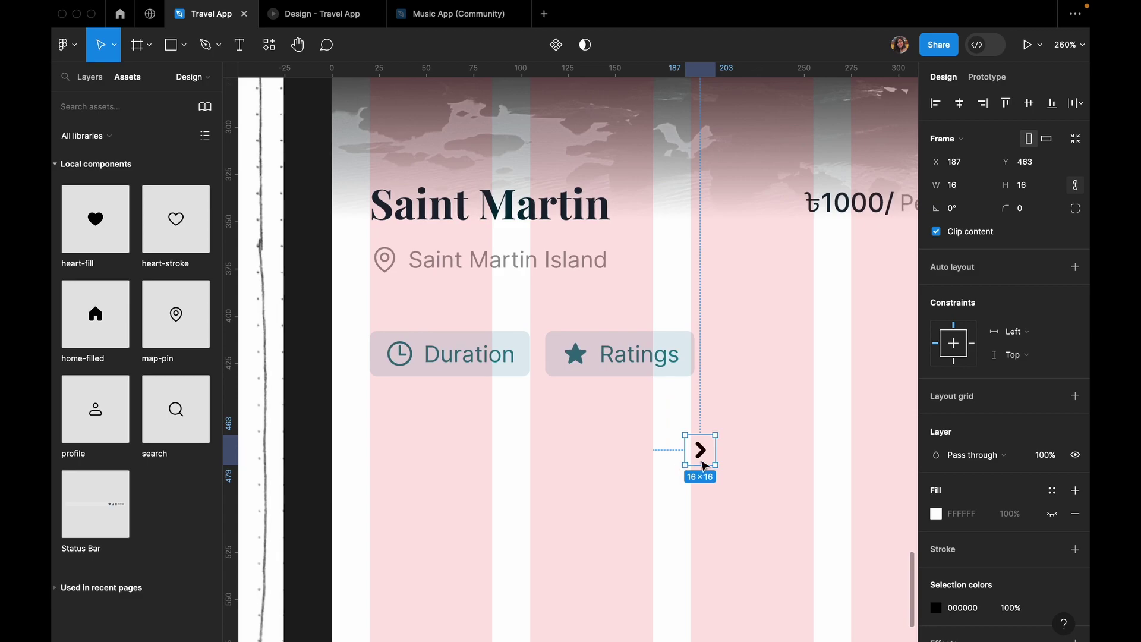
pyautogui.press('Return')
pyautogui.press('Escape')
pyautogui.press('Escape')
pyautogui.click(701, 450)
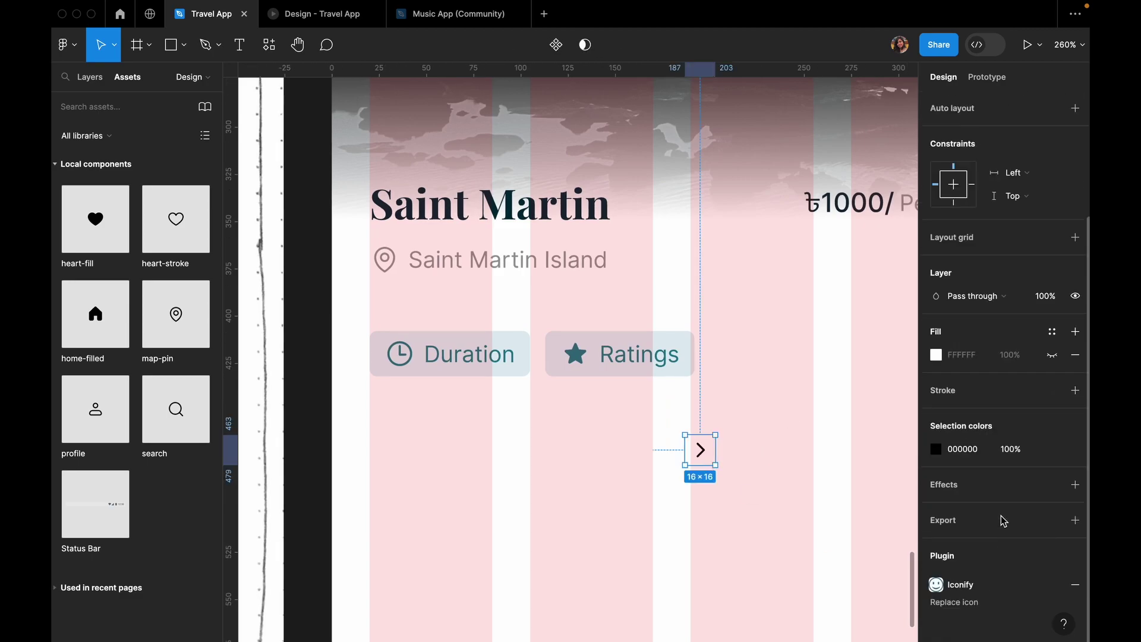
pyautogui.click(936, 449)
pyautogui.click(796, 548)
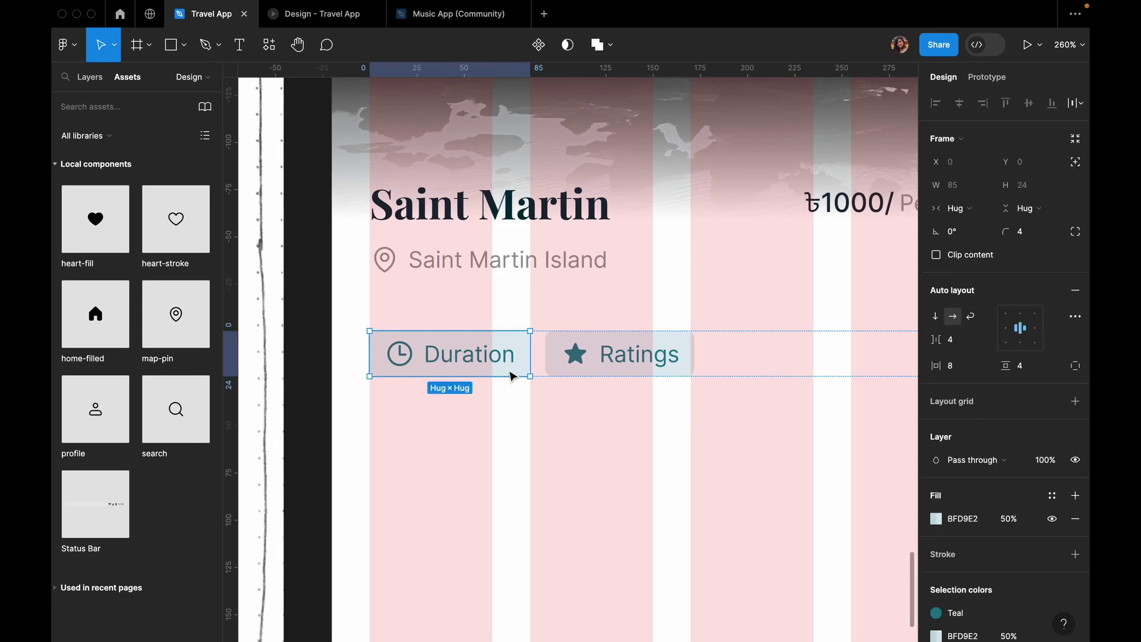
# Step: Move the chevron into the Duration chip and paste a copy into Ratings
pyautogui.moveTo(698, 450); pyautogui.dragTo(502, 357)
pyautogui.click(571, 430)
pyautogui.click(632, 364)
pyautogui.hotkey('ctrl', 'v')
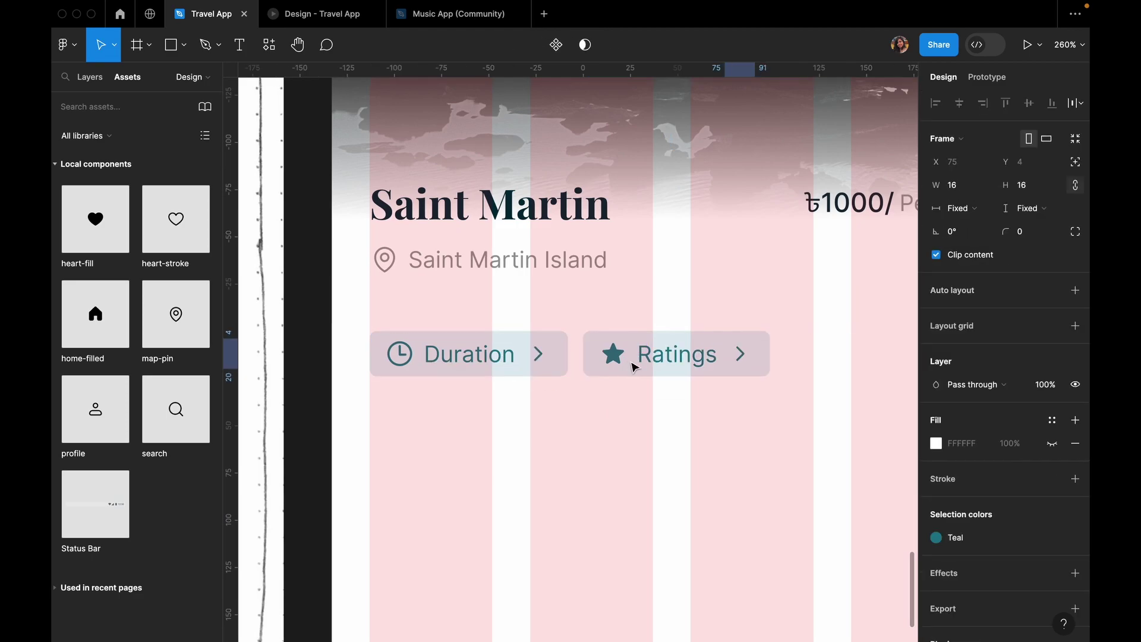
pyautogui.click(688, 434)
pyautogui.scroll(-3, 688, 433)
pyautogui.scroll(-2, 688, 433)
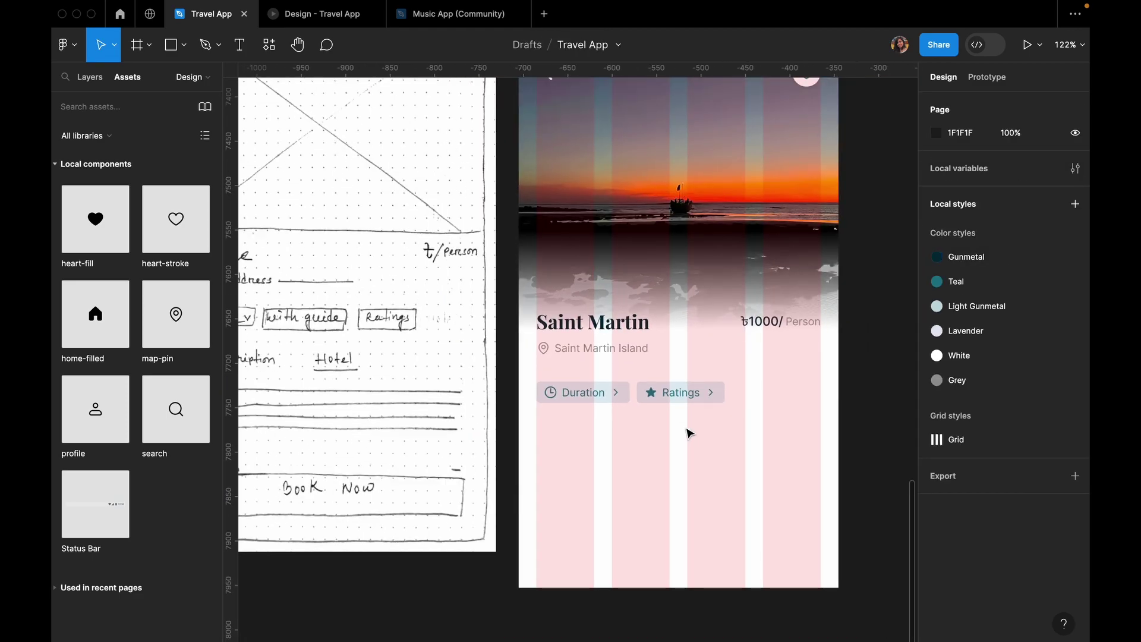
# Step: Stack the title, location and chips in auto layout with a 20 gap
pyautogui.hotkey('shift', 'a')
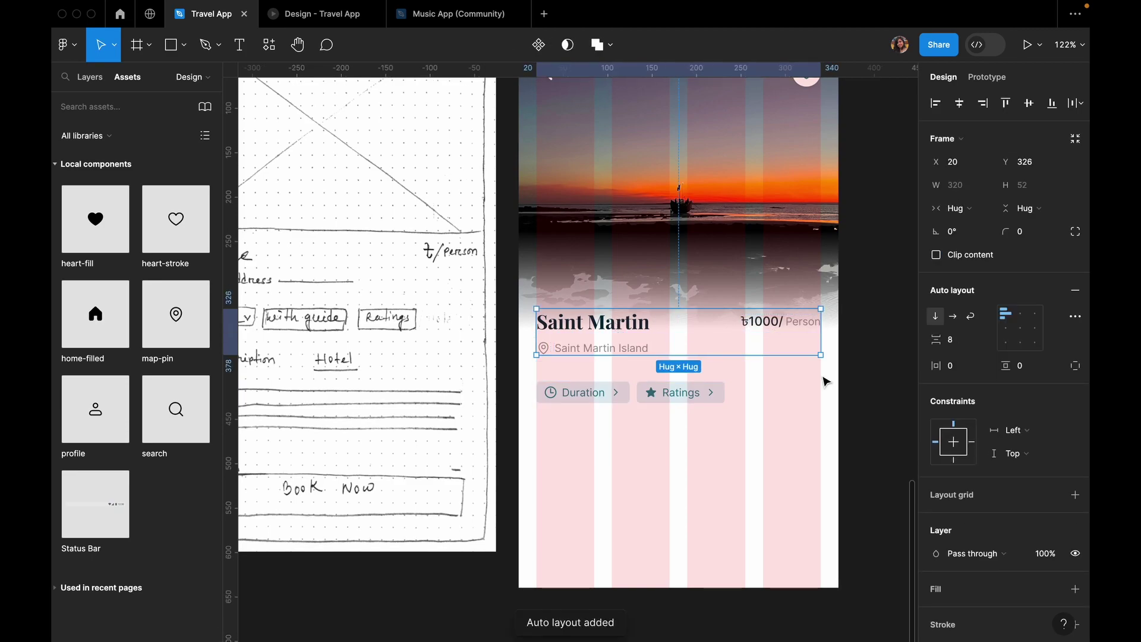
pyautogui.keyDown('shift'); pyautogui.click(614, 395); pyautogui.keyUp('shift')
pyautogui.hotkey('shift', 'a')
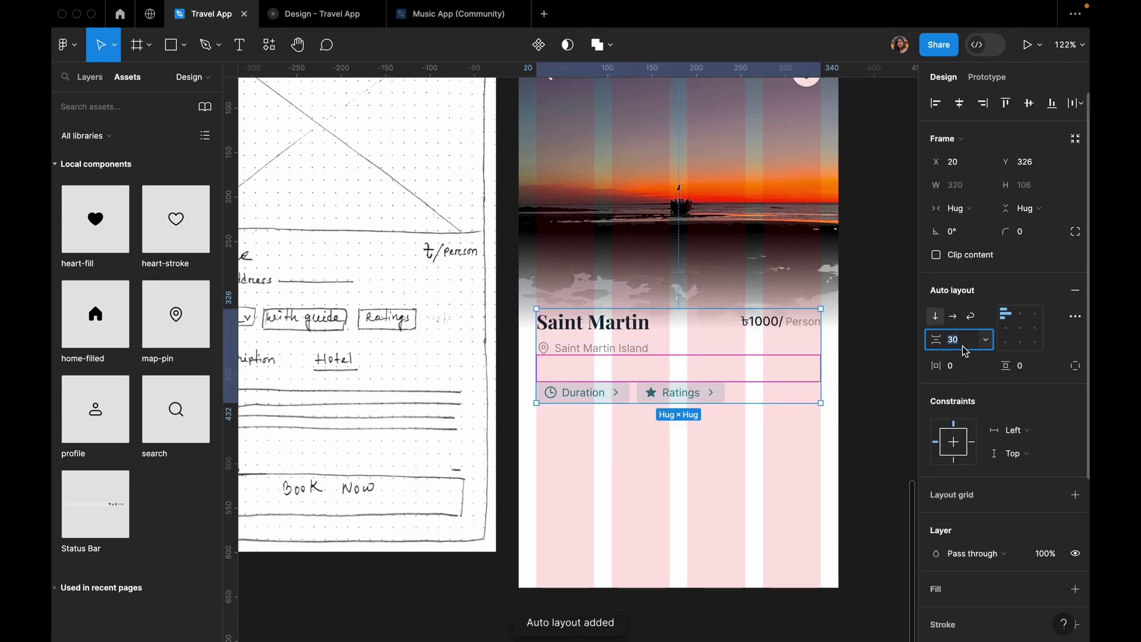
pyautogui.click(958, 339)
pyautogui.write('20')
pyautogui.press('Return')
pyautogui.click(575, 526)
pyautogui.scroll(-2, 576, 527)
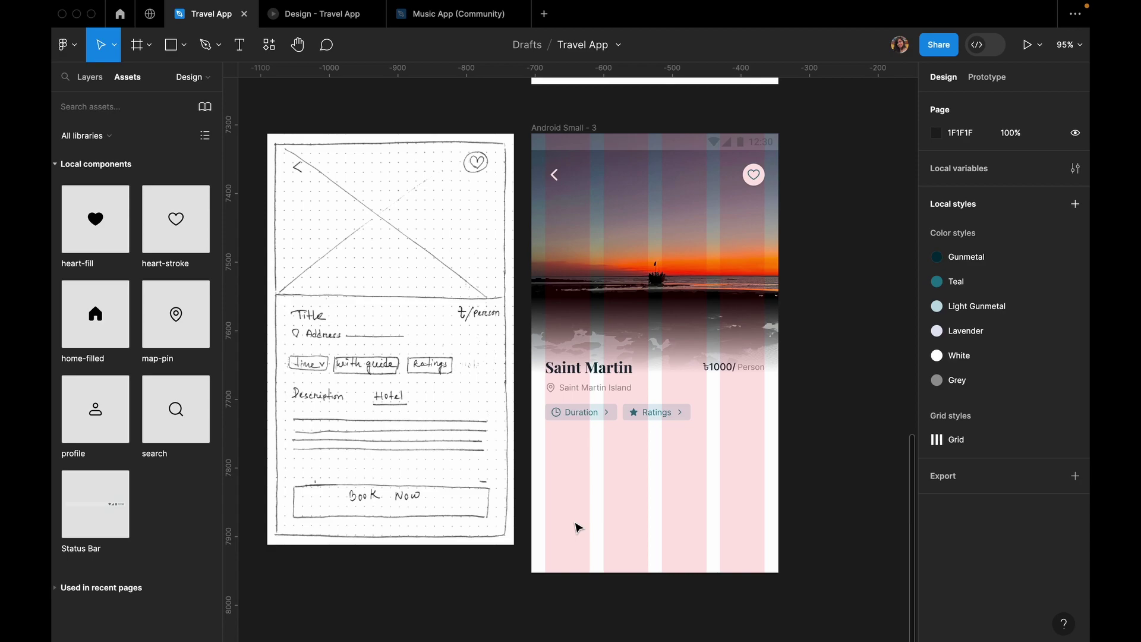
pyautogui.scroll(3, 580, 512)
# Step: Duplicate the location text below the chips as a Medium, Gunmetal Details label
pyautogui.click(603, 372)
pyautogui.doubleClick(604, 369)
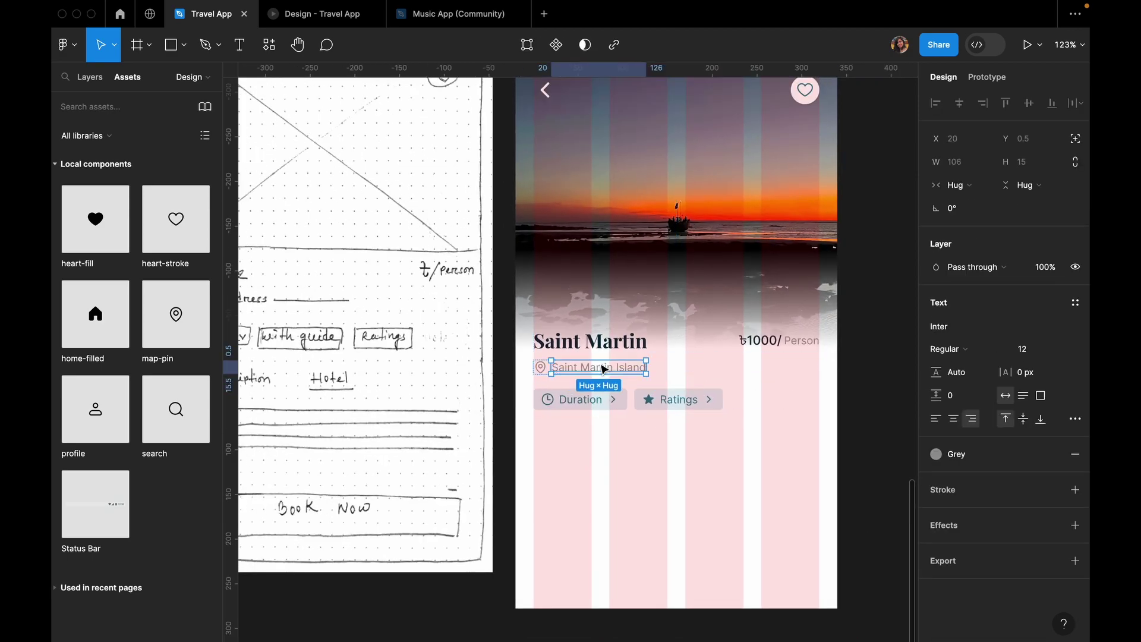
pyautogui.moveTo(604, 369); pyautogui.dragTo(601, 489)
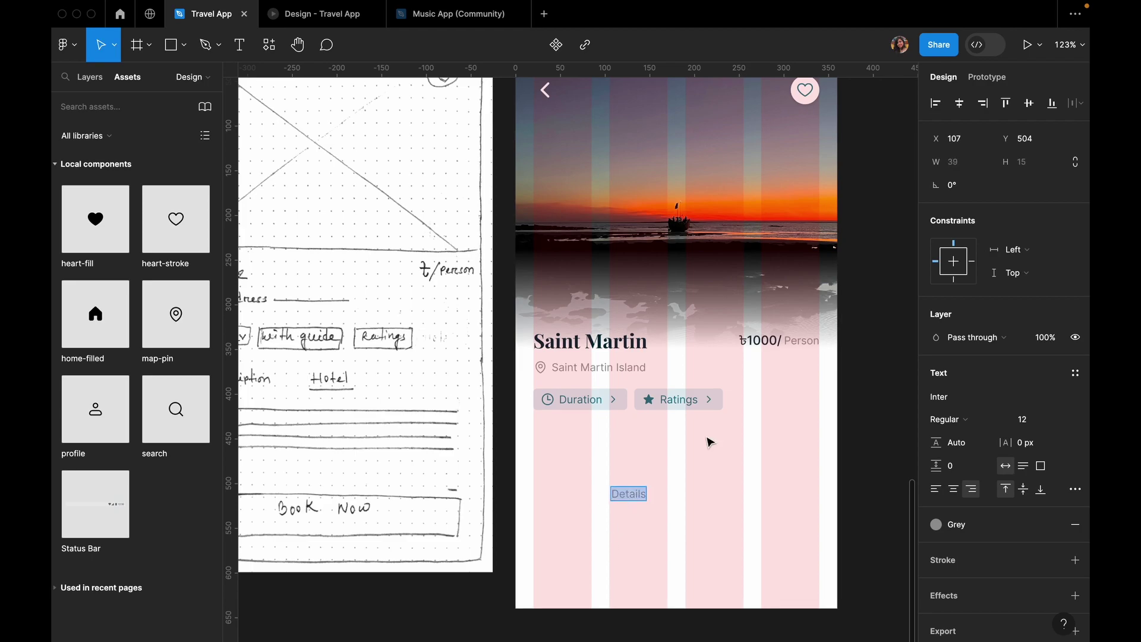
pyautogui.click(1034, 419)
pyautogui.write('14')
pyautogui.click(948, 419)
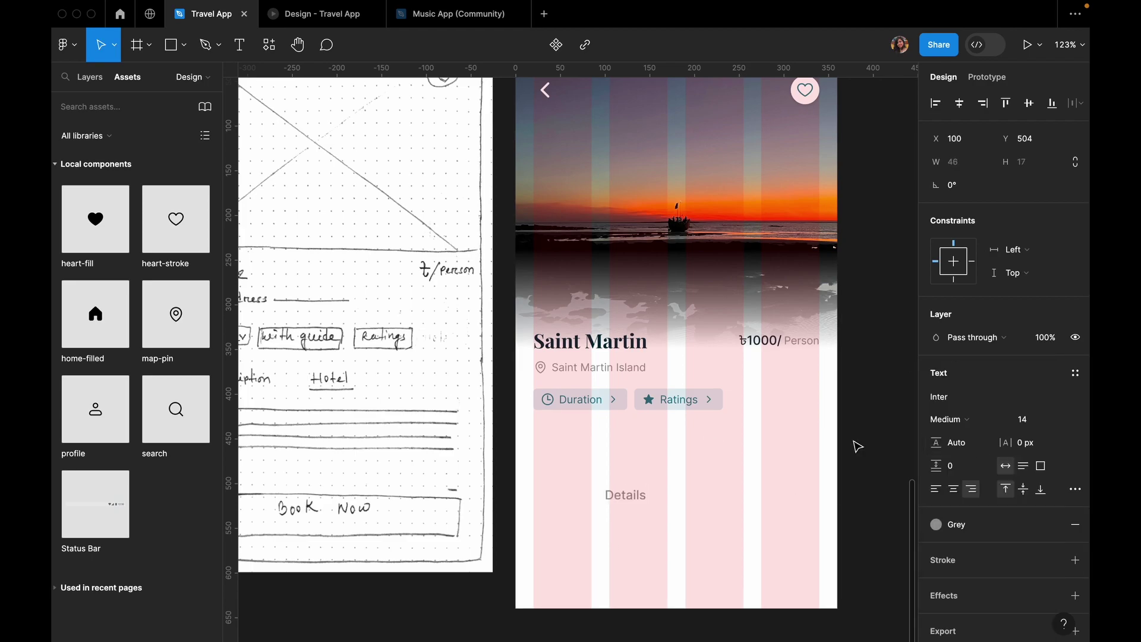
pyautogui.click(936, 525)
pyautogui.click(766, 590)
pyautogui.moveTo(625, 497)
pyautogui.mouseDown()
pyautogui.moveTo(562, 451)
pyautogui.moveTo(651, 453)
pyautogui.mouseUp()
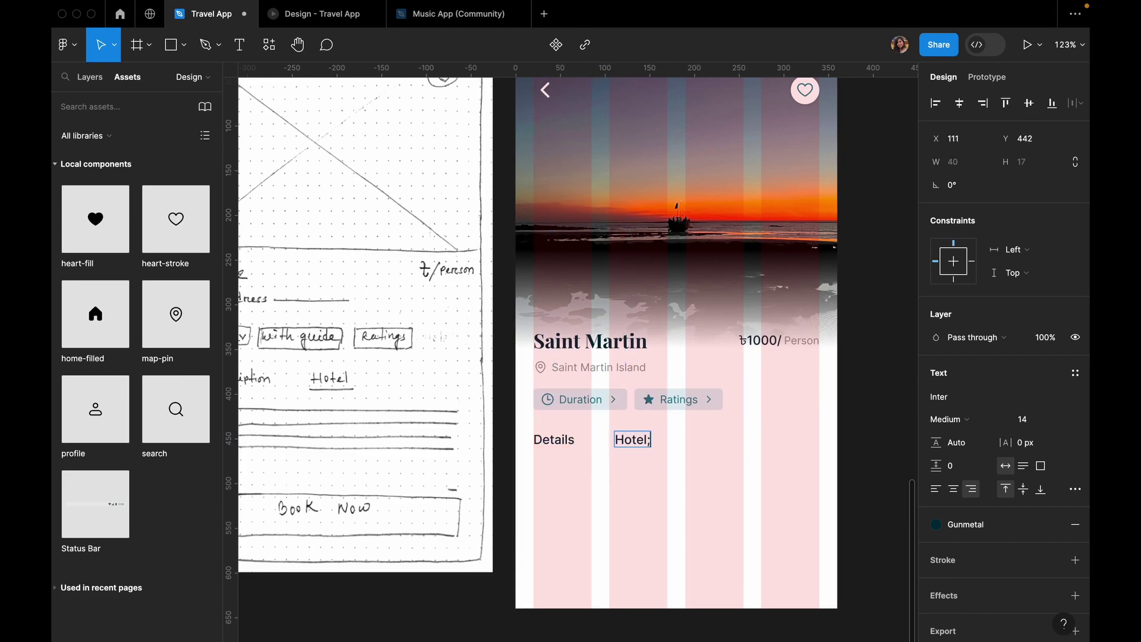
# Step: Create the Hotels label beside Details and select both labels
pyautogui.write('s')
pyautogui.press('Escape')
pyautogui.press('Escape')
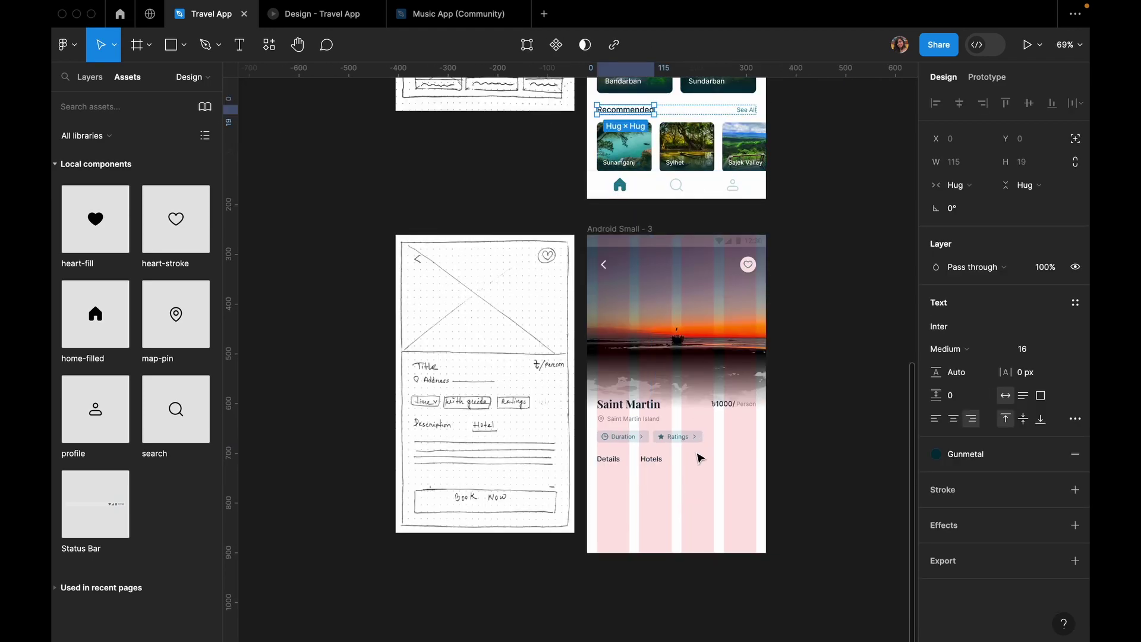
pyautogui.hotkey('shift', '0')
pyautogui.moveTo(598, 465); pyautogui.dragTo(630, 455)
pyautogui.click(838, 527)
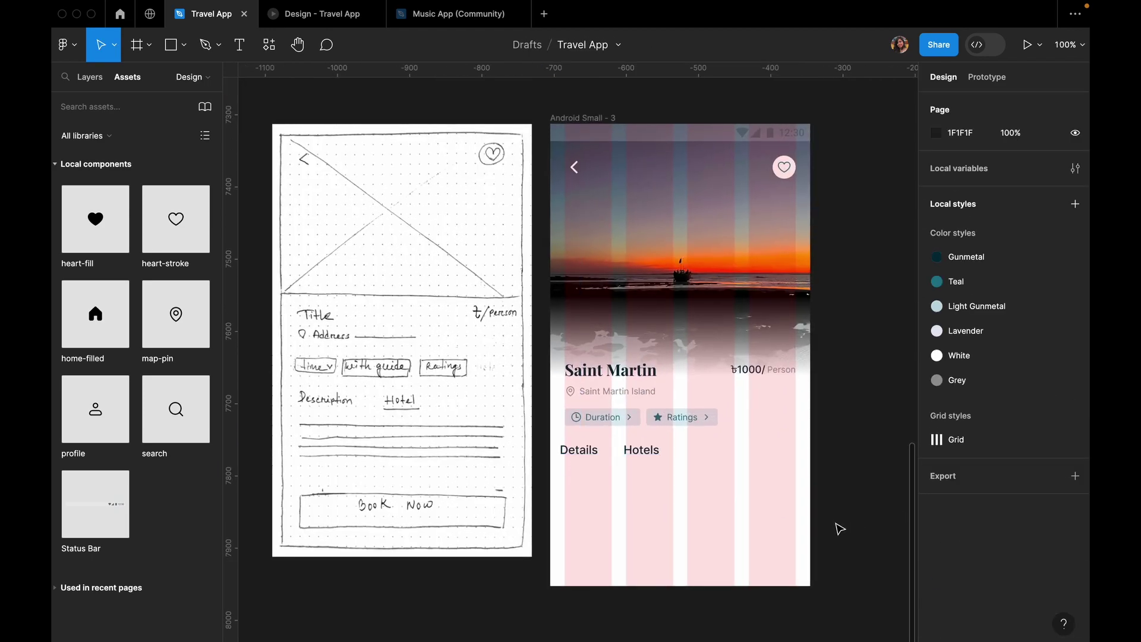
pyautogui.scroll(3, 595, 469)
pyautogui.moveTo(544, 431); pyautogui.dragTo(674, 454)
pyautogui.moveTo(596, 453); pyautogui.dragTo(604, 459)
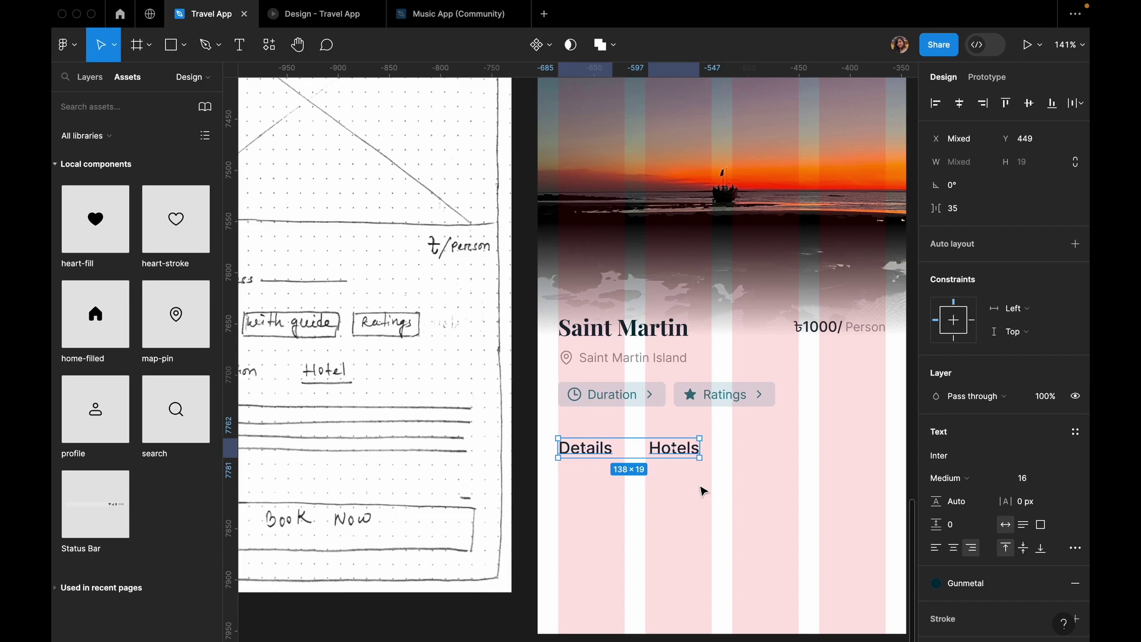
# Step: Row the labels in auto layout with a 25 gap and grey out Hotels
pyautogui.hotkey('shift', 'a')
pyautogui.write('25')
pyautogui.press('Return')
pyautogui.click(584, 452)
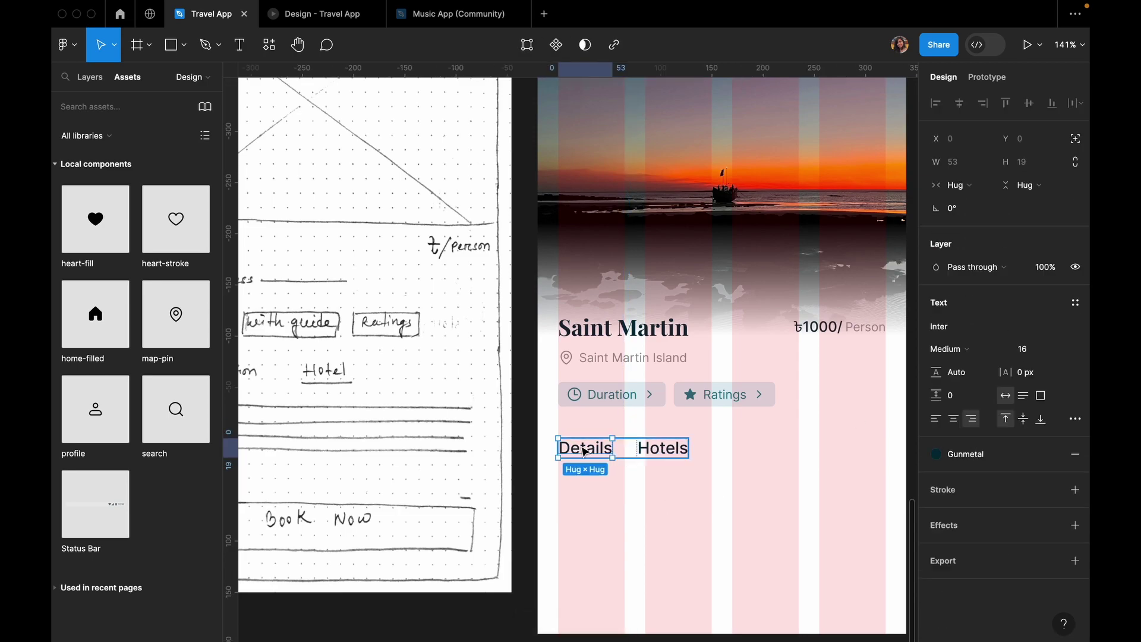
pyautogui.click(987, 457)
pyautogui.click(819, 557)
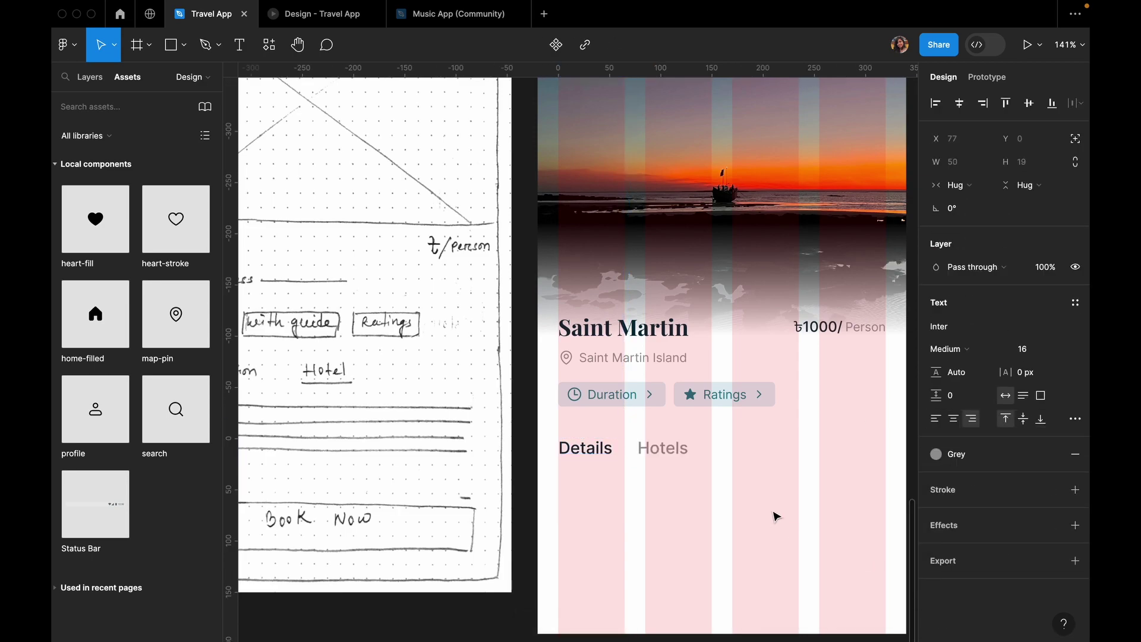
pyautogui.press('Escape')
pyautogui.scroll(-5, 415, 214)
# Step: Replace the description text with the left-aligned Saint Martin paragraph
pyautogui.scroll(3, 415, 214)
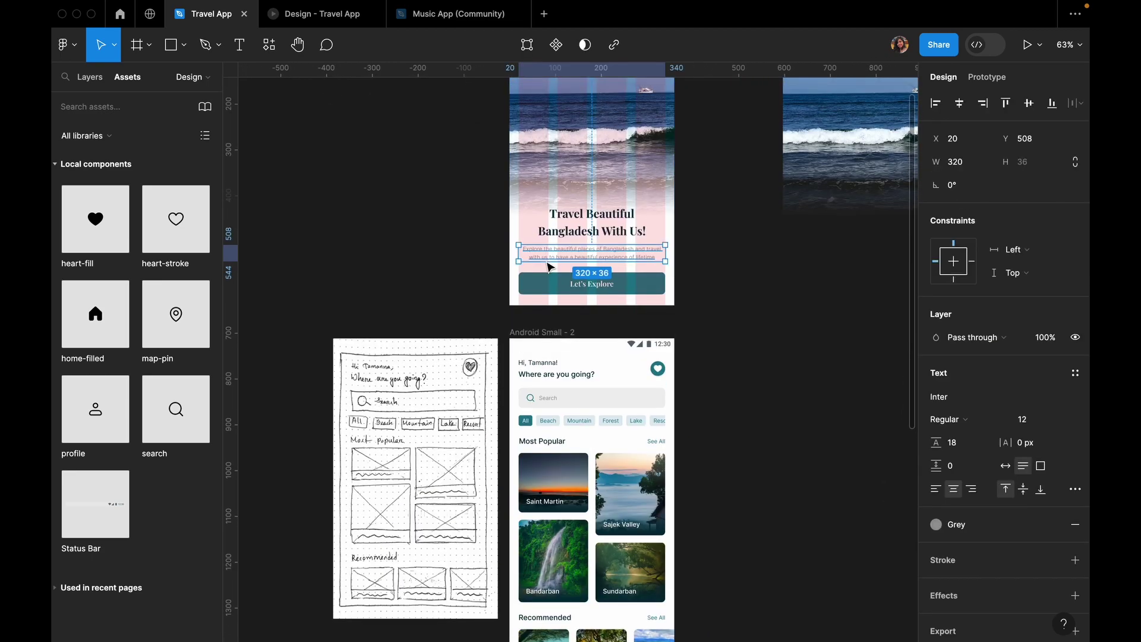
pyautogui.scroll(-8, 561, 416)
pyautogui.click(561, 518)
pyautogui.scroll(5, 561, 518)
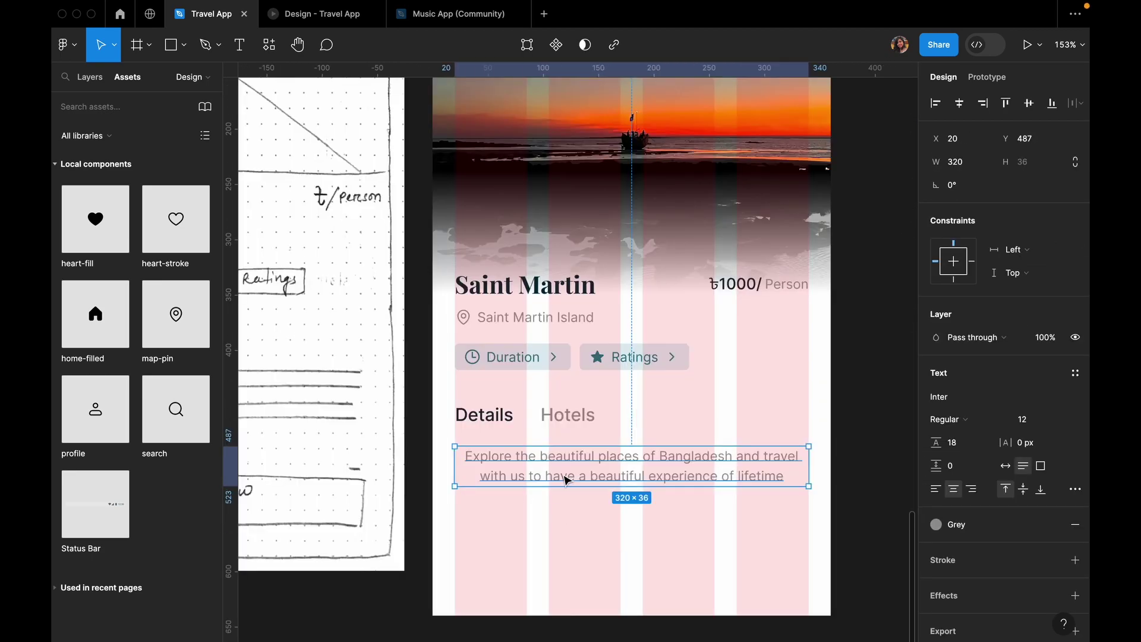
pyautogui.doubleClick(533, 476)
pyautogui.doubleClick(533, 476)
pyautogui.hotkey('ctrl', 'a')
pyautogui.write("As the sun goes down on Saint Martin Island, the colorful sky and the soothing sound of the waves make this place a truly enchanting coastal paradise you'll always remember.")
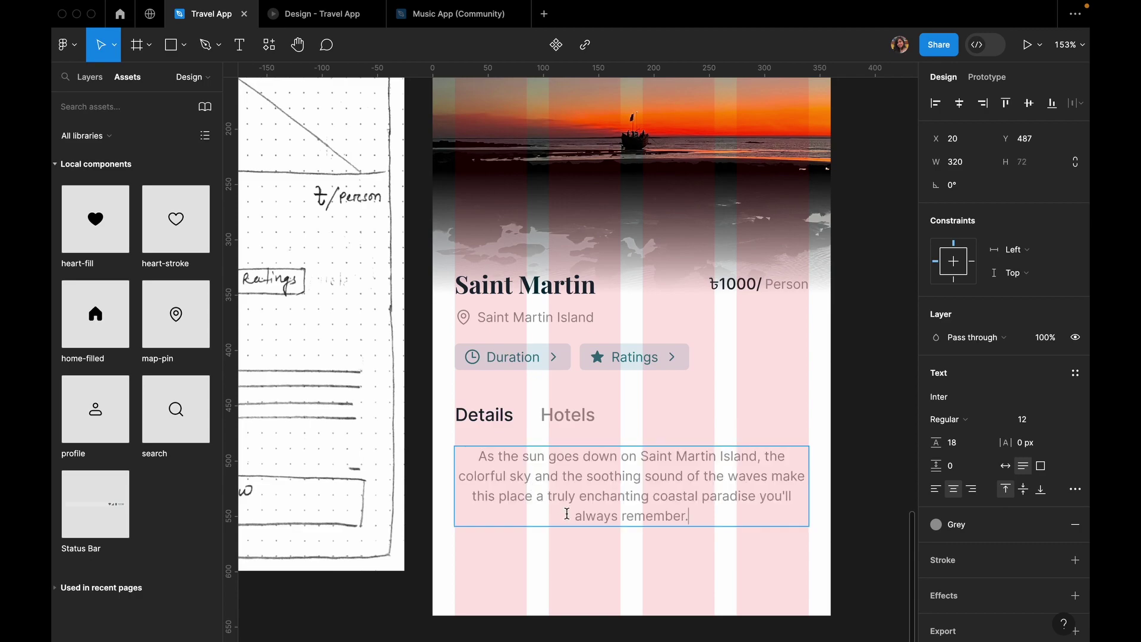
pyautogui.press('Escape')
pyautogui.hotkey('ctrl', 'alt', 'l')
pyautogui.click(644, 531)
# Step: Nudge the paragraph down and move the button up near the screen bottom
pyautogui.scroll(2, 643, 531)
pyautogui.click(618, 499)
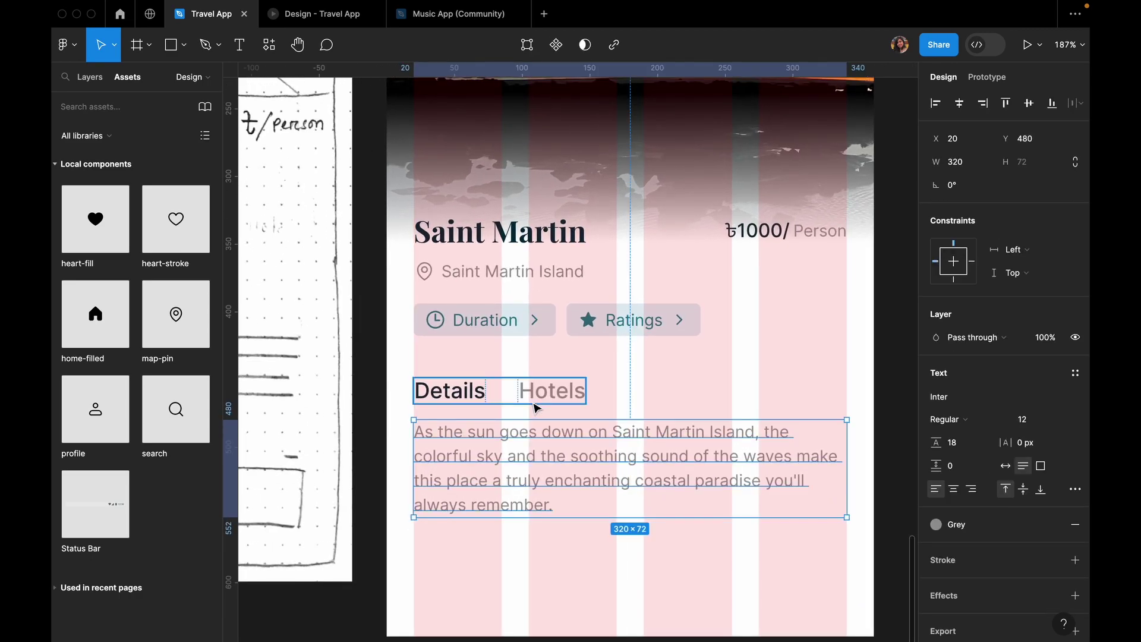
pyautogui.press('Down')
pyautogui.press('Down')
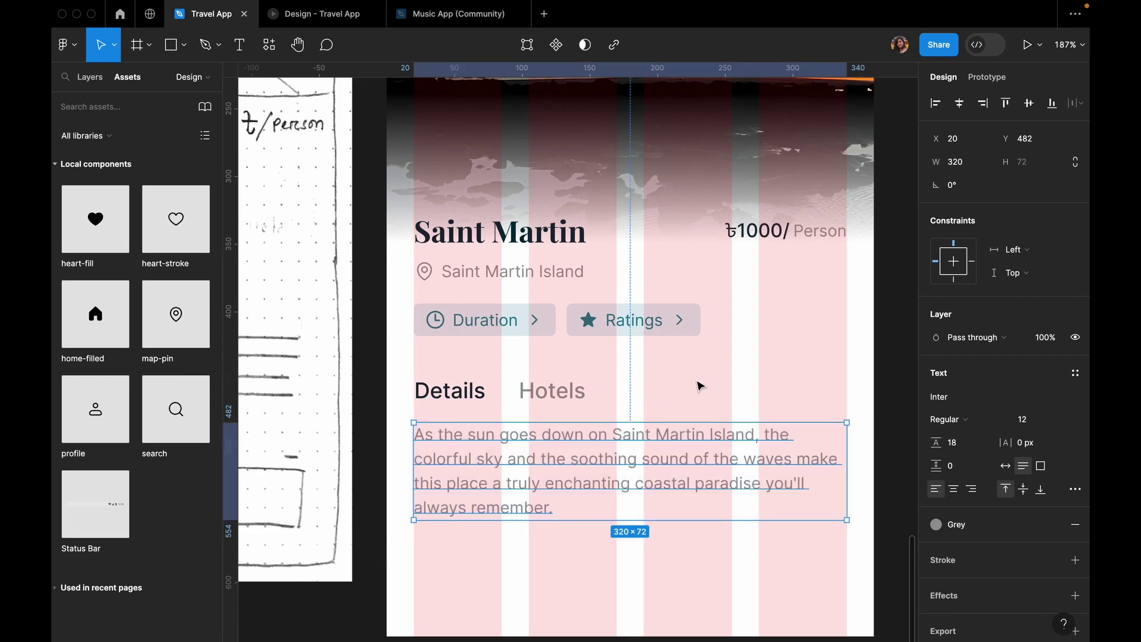
pyautogui.scroll(-5, 576, 407)
pyautogui.scroll(3, 623, 468)
pyautogui.click(623, 468)
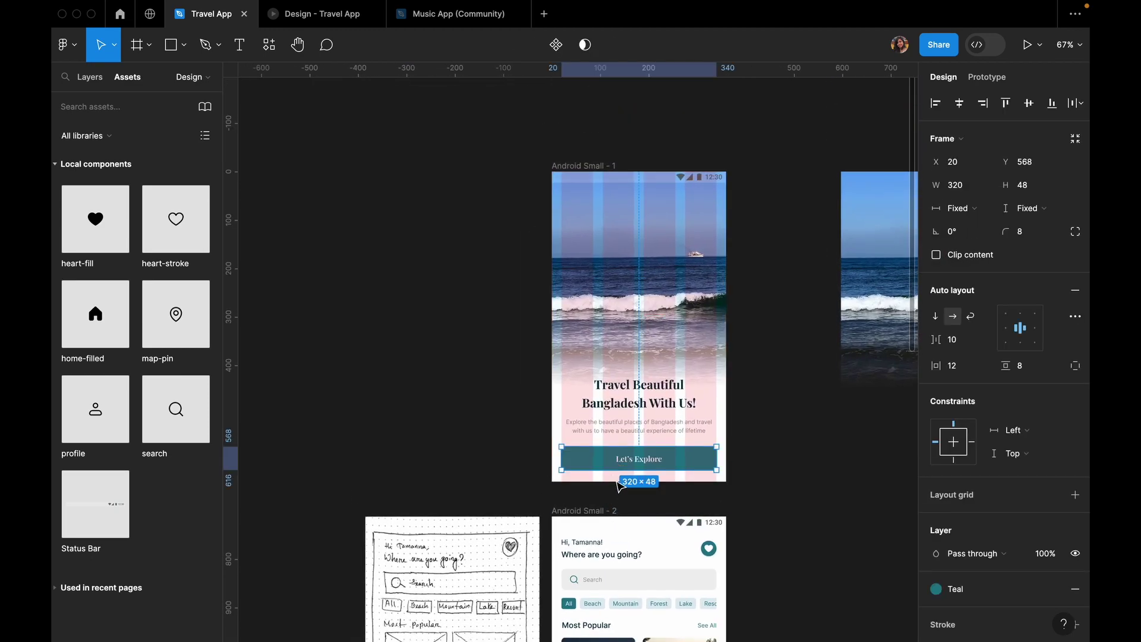
pyautogui.scroll(-5, 620, 486)
pyautogui.scroll(-2, 618, 499)
pyautogui.click(618, 500)
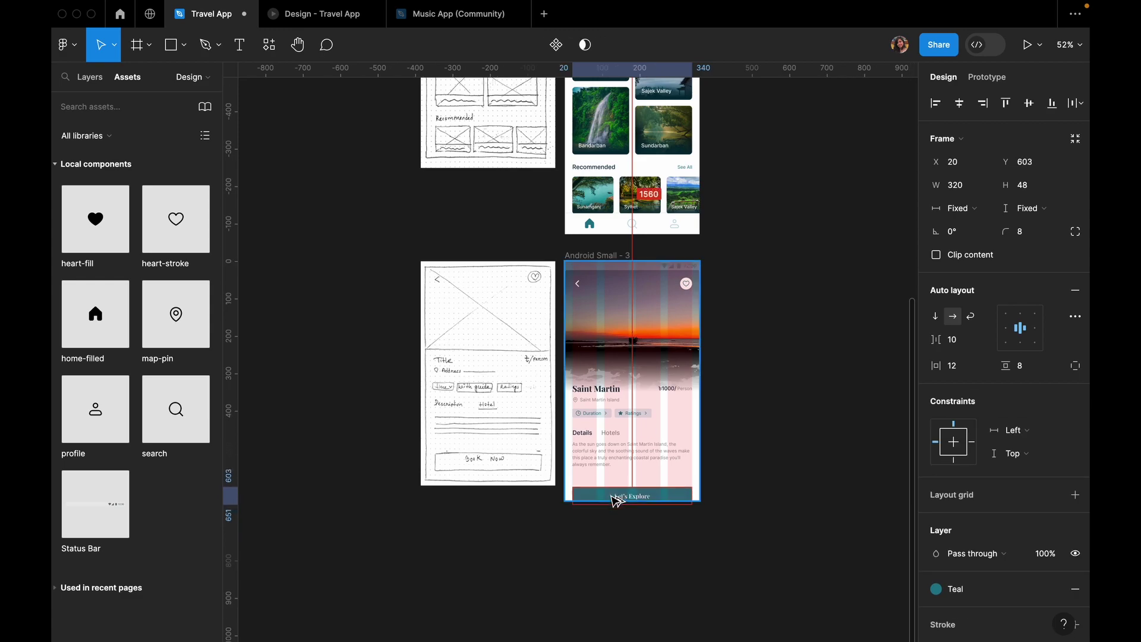
pyautogui.moveTo(618, 499); pyautogui.dragTo(613, 488)
# Step: Change the button label from Let's Explore to Book Now
pyautogui.scroll(3, 610, 487)
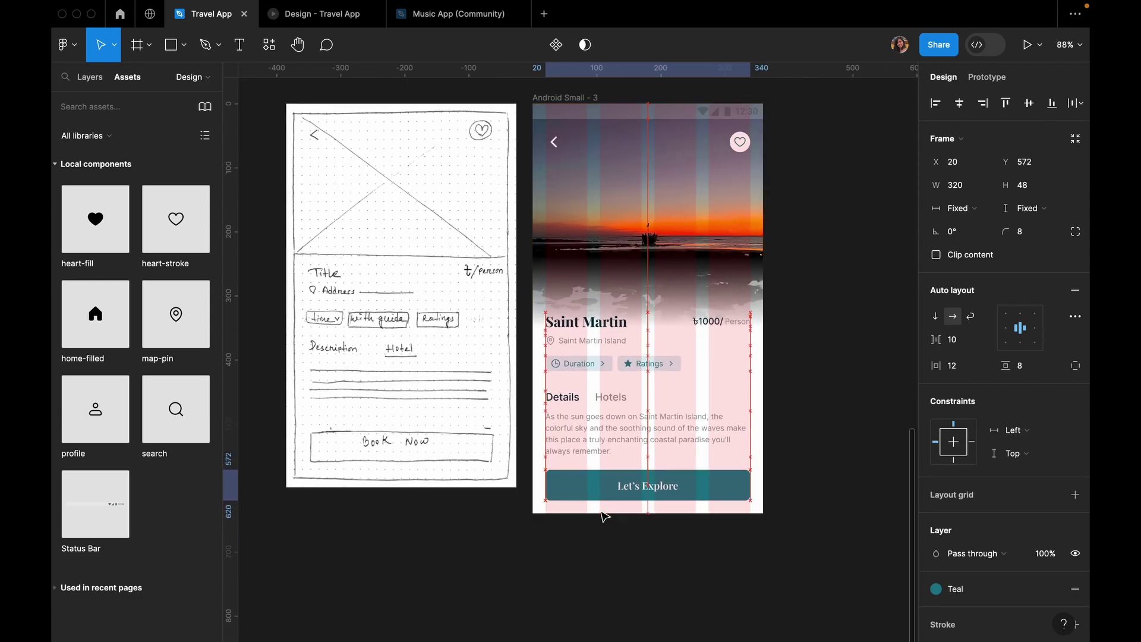
pyautogui.scroll(5, 604, 517)
pyautogui.scroll(-5, 646, 248)
pyautogui.scroll(2, 630, 344)
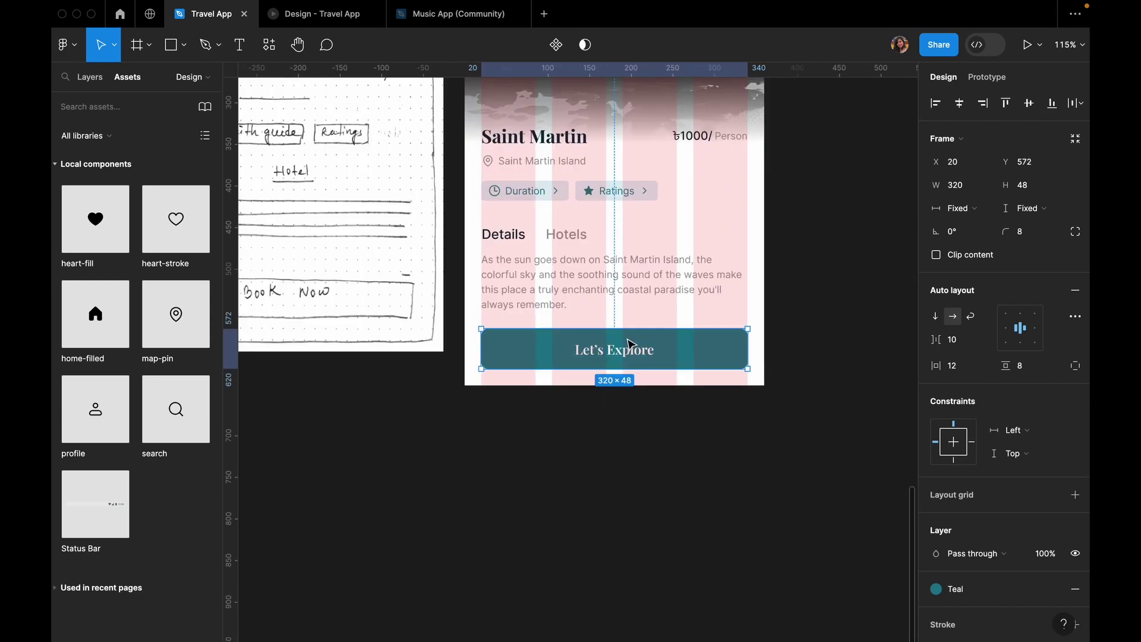
pyautogui.doubleClick(630, 344)
pyautogui.press('Return')
pyautogui.write('B')
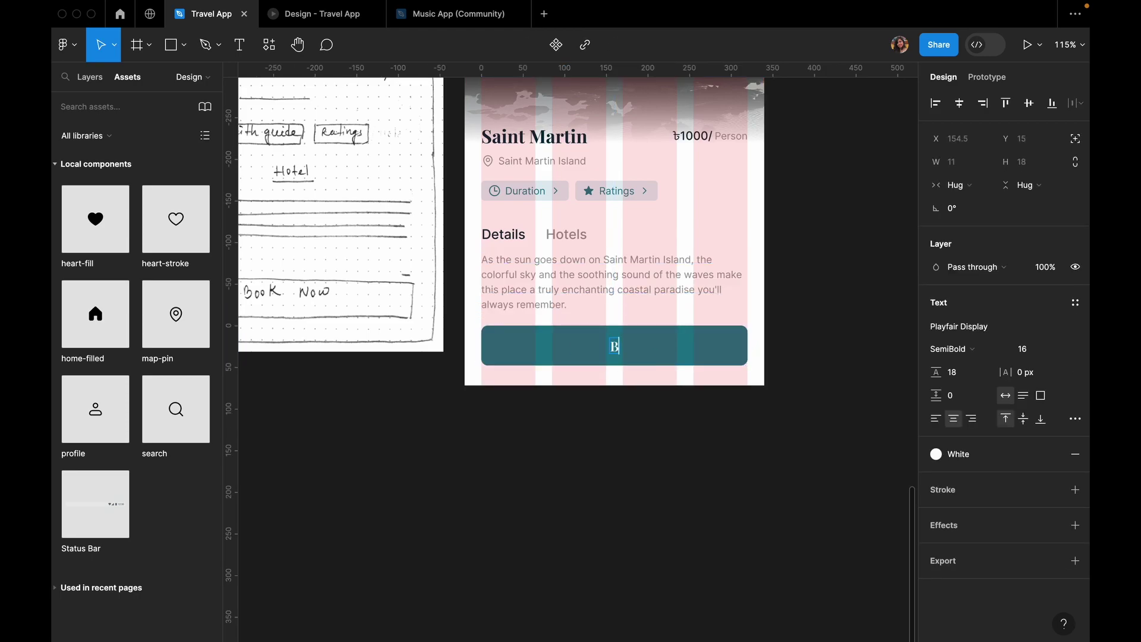
pyautogui.write('w')
pyautogui.click(611, 444)
# Step: Show the Layers list to review the Details screen
pyautogui.scroll(-3, 612, 444)
pyautogui.scroll(-2, 589, 489)
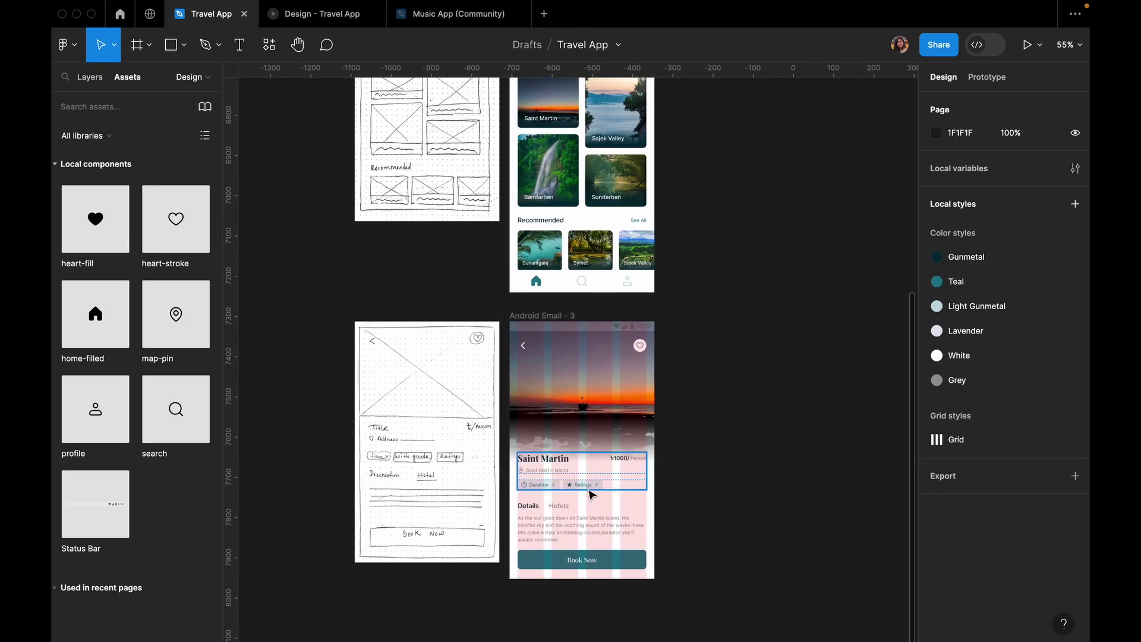
pyautogui.scroll(2, 594, 491)
pyautogui.scroll(-1, 598, 492)
pyautogui.scroll(3, 597, 492)
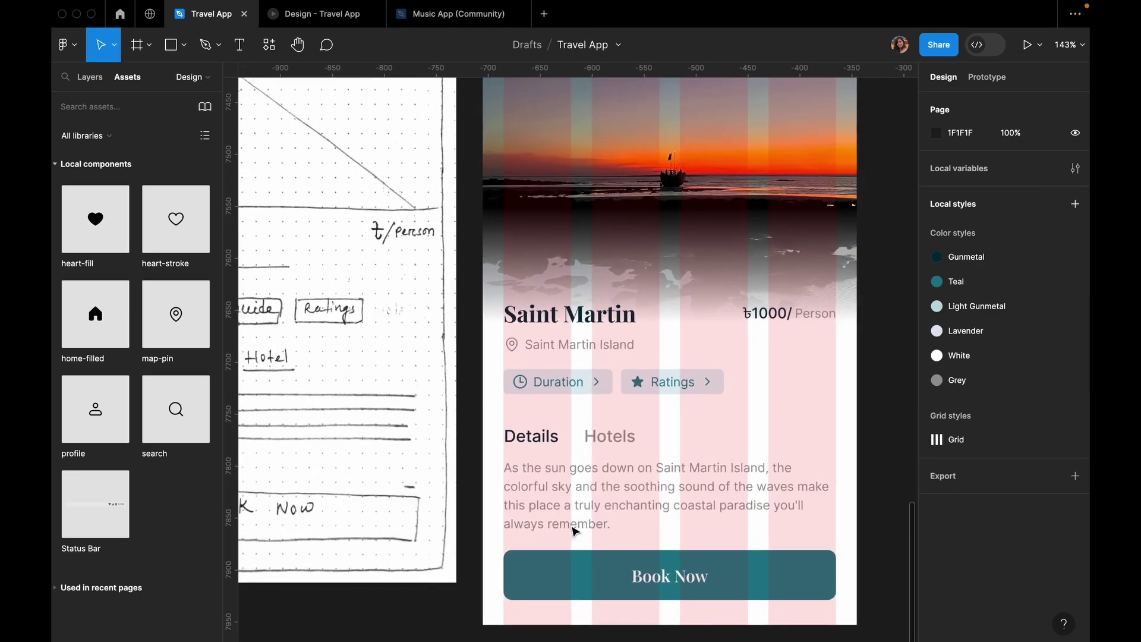
pyautogui.scroll(-6, 535, 505)
pyautogui.hotkey('alt', '1')
pyautogui.scroll(-3, 437, 305)
# Step: Line up the three screens side by side and name the first one Splash
pyautogui.moveTo(665, 219)
pyautogui.mouseDown()
pyautogui.moveTo(606, 247)
pyautogui.moveTo(628, 209)
pyautogui.mouseUp()
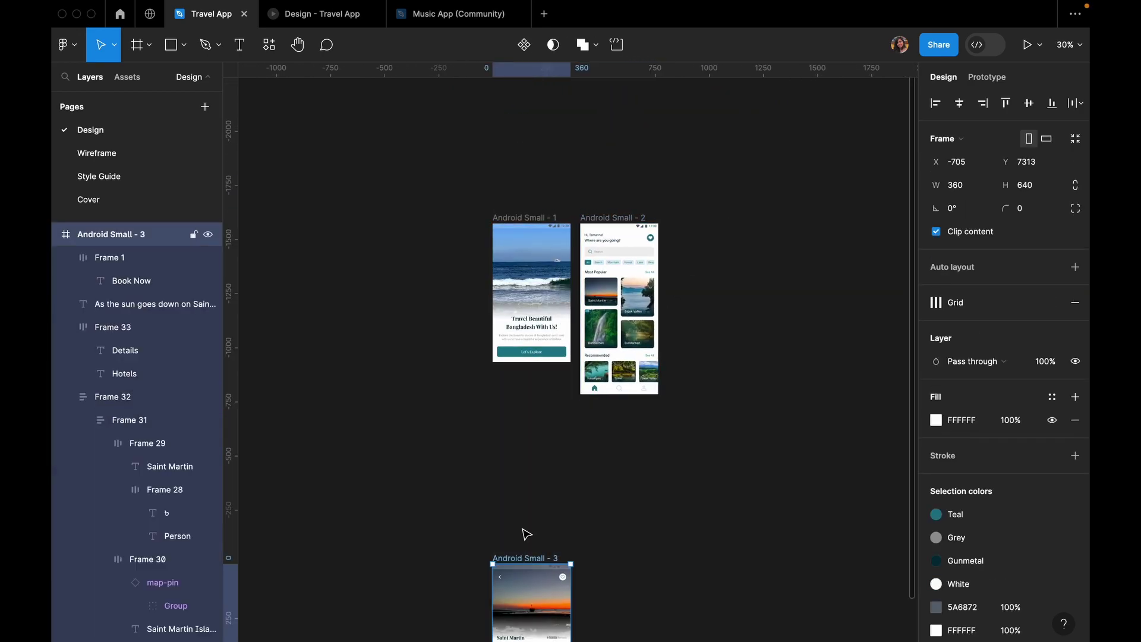
pyautogui.moveTo(523, 588); pyautogui.dragTo(699, 249)
pyautogui.scroll(4, 691, 226)
pyautogui.doubleClick(357, 216)
pyautogui.write('Splash')
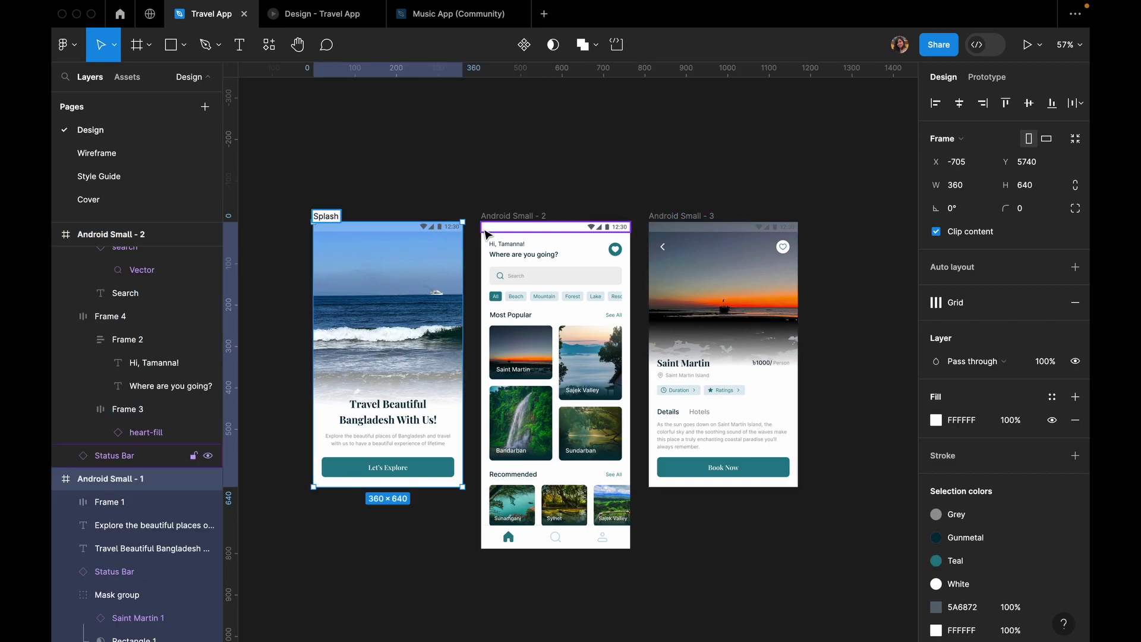
pyautogui.click(485, 216)
pyautogui.write('Home')
# Step: Name the middle screen Home and the third screen Details
pyautogui.doubleClick(663, 216)
pyautogui.write('Details')
pyautogui.click(617, 184)
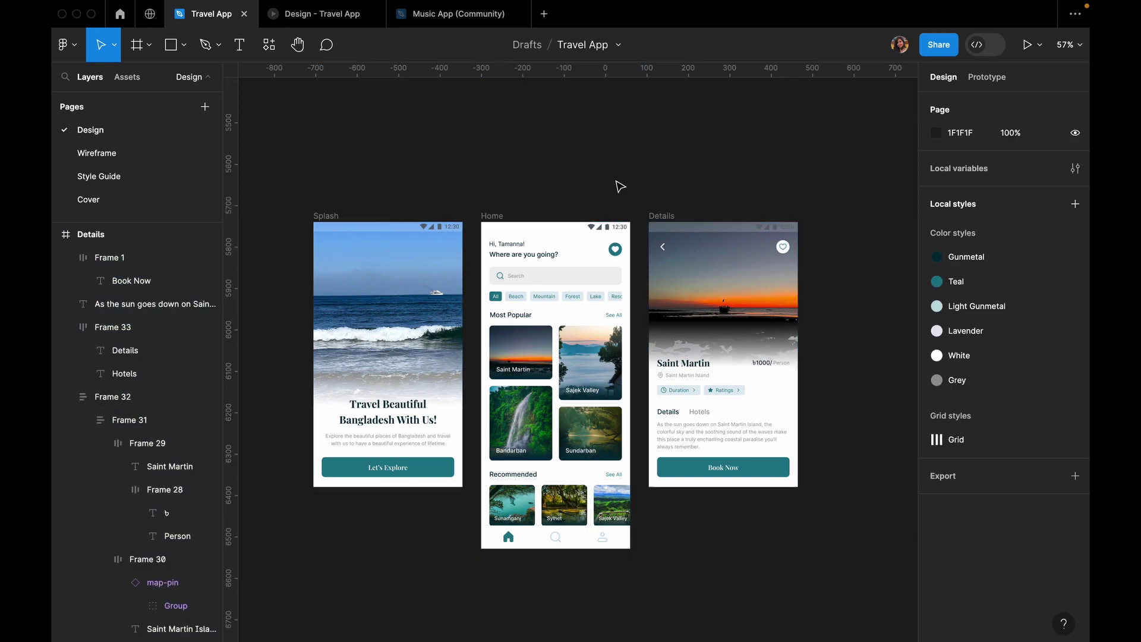
pyautogui.click(326, 216)
pyautogui.scroll(2, 325, 216)
# Step: In the Prototype tab, link Splash's Let's Explore button to open Home on tap
pyautogui.click(987, 76)
pyautogui.click(470, 574)
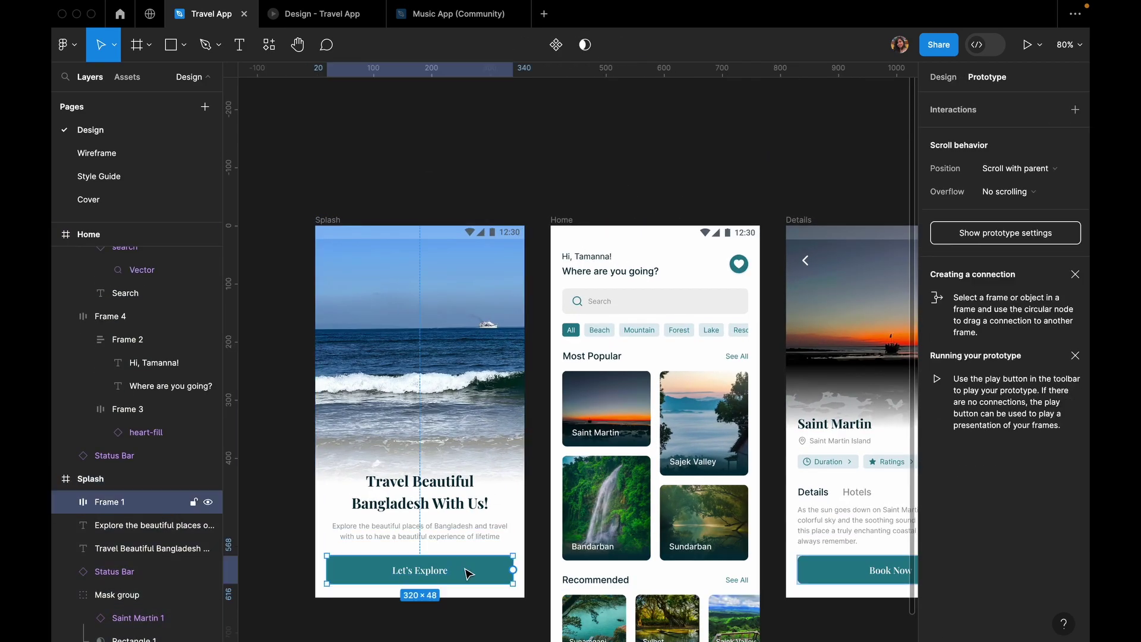
pyautogui.moveTo(549, 527); pyautogui.dragTo(576, 221)
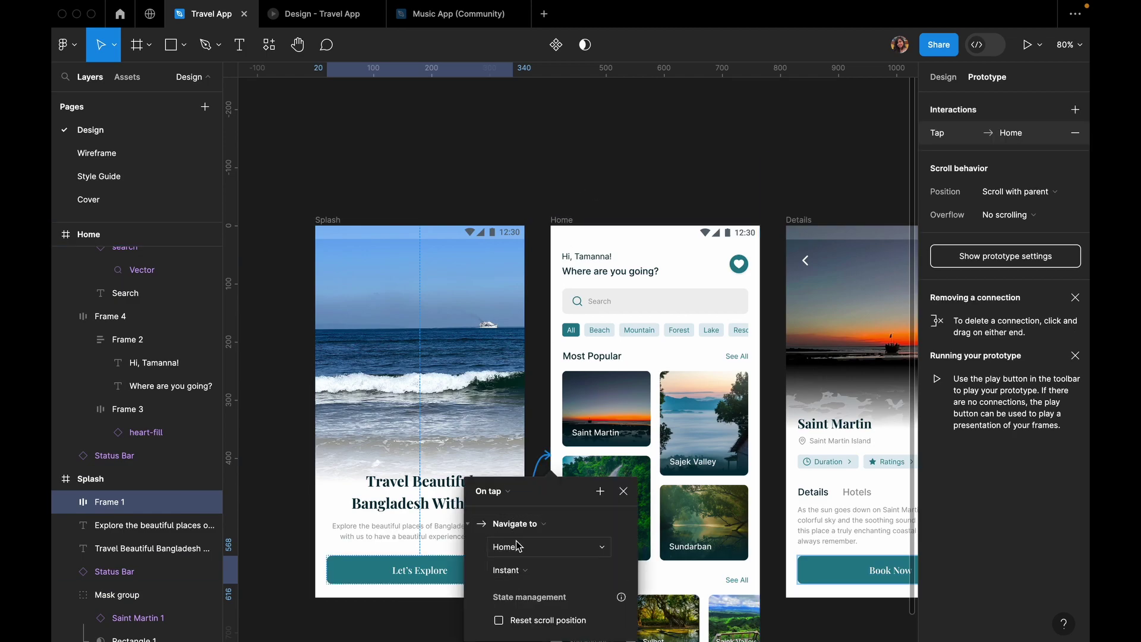
pyautogui.press('Escape')
# Step: Link the Saint Martin card to open Details on tap with an Instant transition
pyautogui.scroll(3, 595, 316)
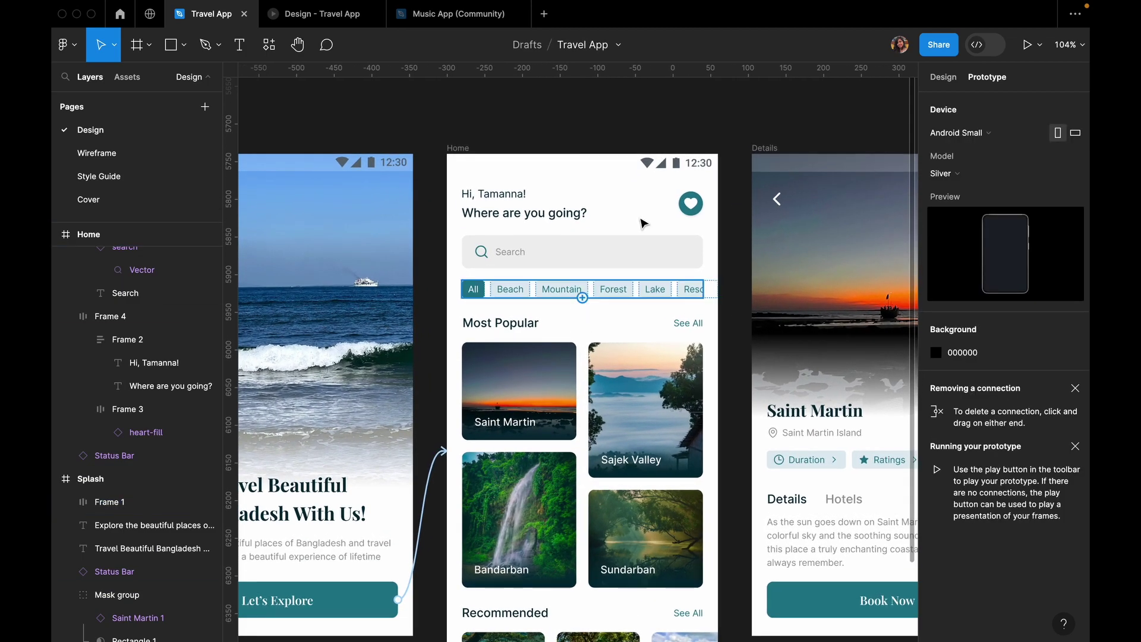
pyautogui.scroll(-3, 690, 292)
pyautogui.scroll(-2, 482, 293)
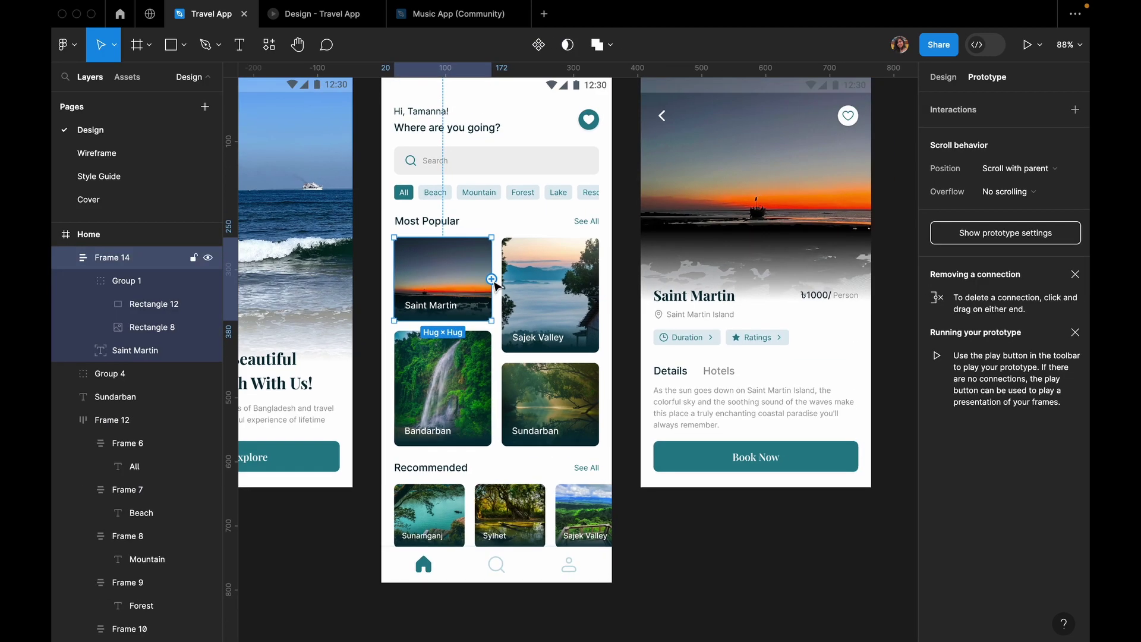
pyautogui.moveTo(492, 279); pyautogui.dragTo(684, 280)
pyautogui.click(611, 400)
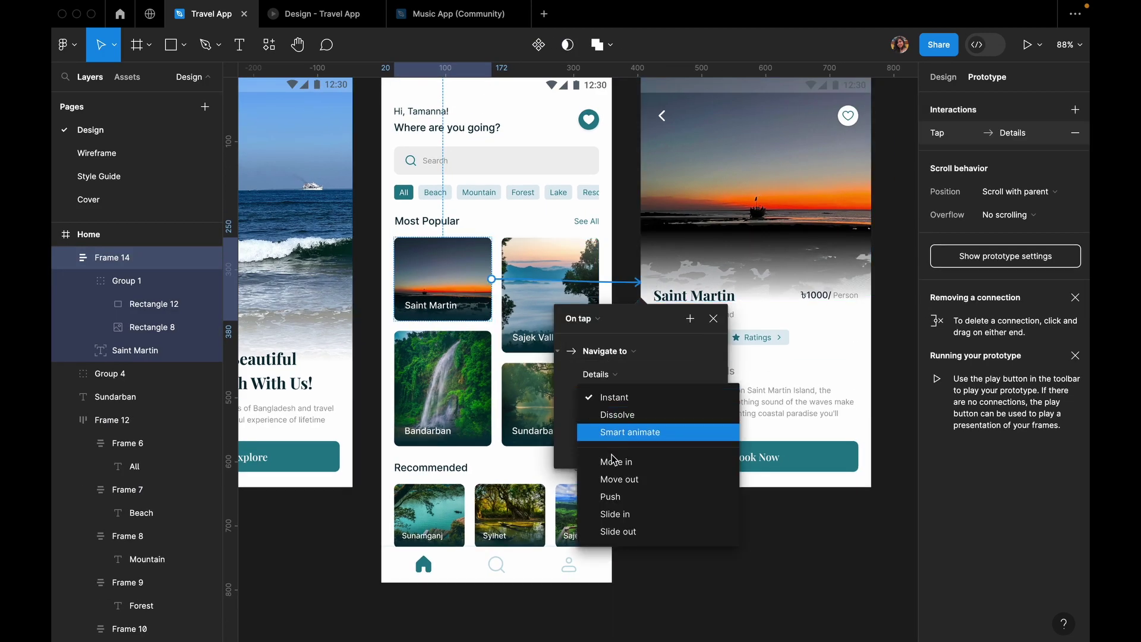
pyautogui.click(671, 361)
pyautogui.click(714, 319)
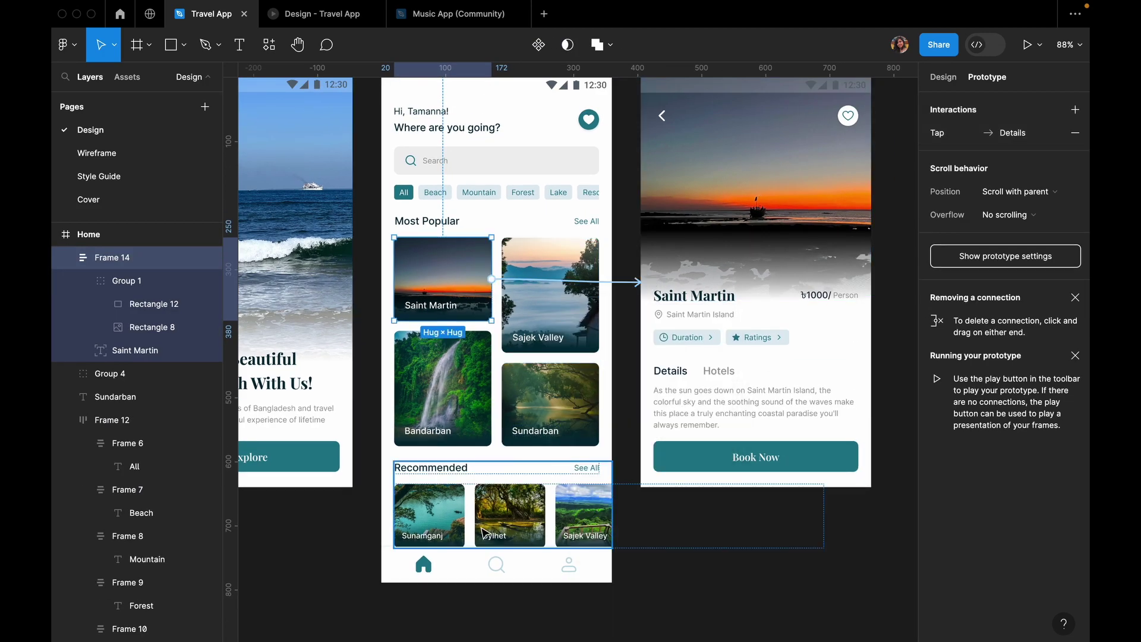
# Step: Widen the Recommended row and set its section to scroll with the page
pyautogui.click(428, 511)
pyautogui.scroll(-1, 542, 512)
pyautogui.moveTo(542, 511)
pyautogui.mouseDown()
pyautogui.moveTo(741, 512)
pyautogui.moveTo(544, 508)
pyautogui.mouseUp()
pyautogui.click(1009, 169)
pyautogui.click(573, 516)
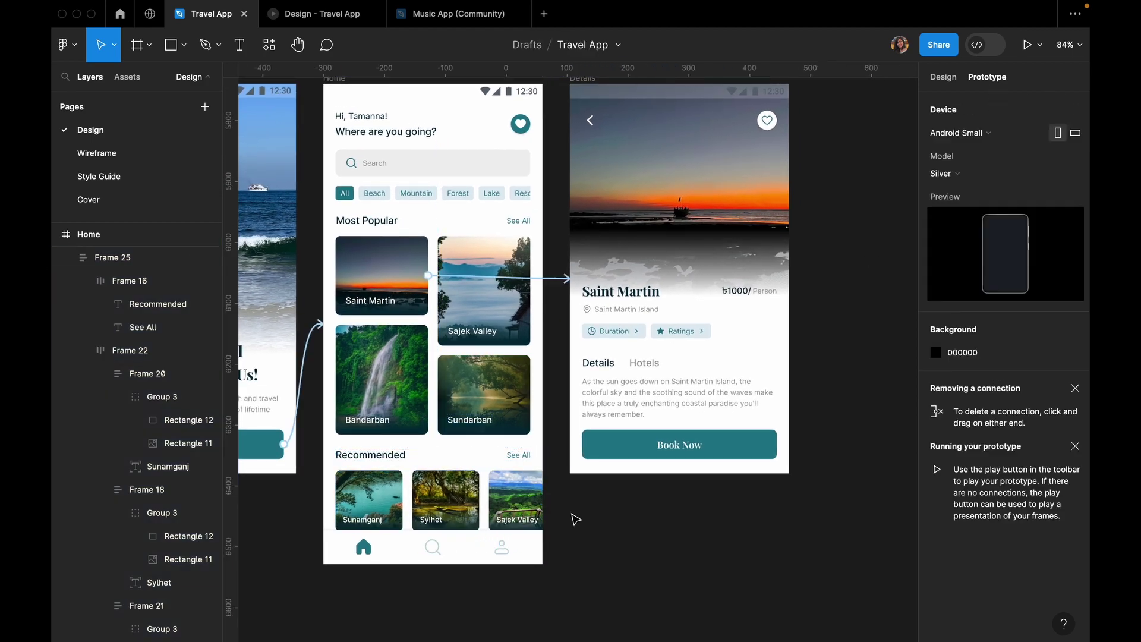
pyautogui.click(417, 454)
pyautogui.click(1004, 168)
pyautogui.click(1011, 151)
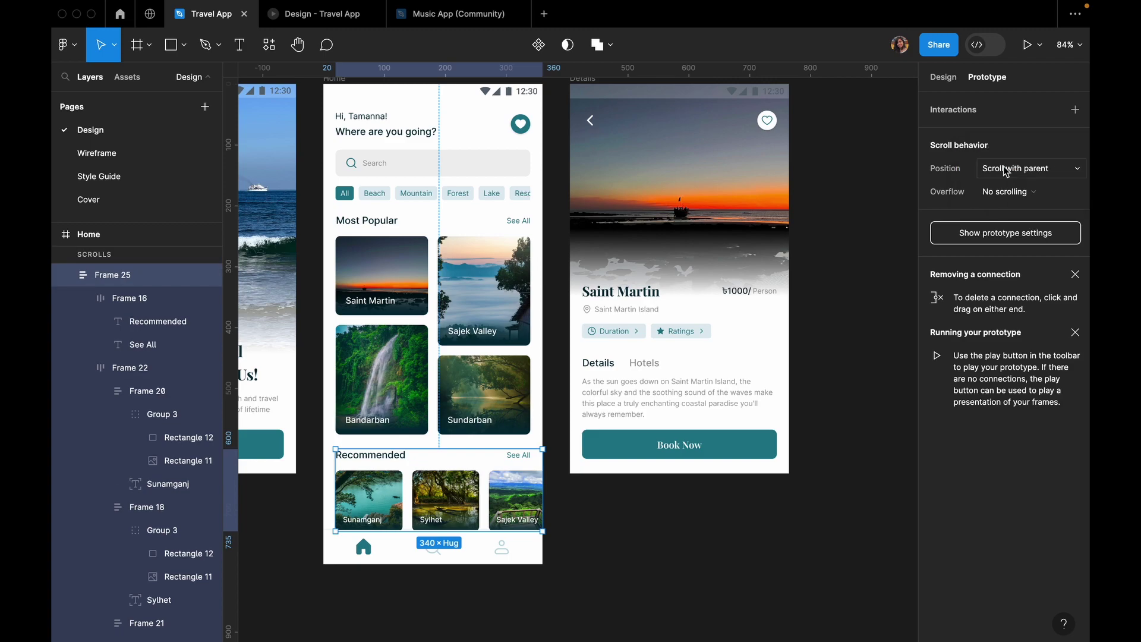
pyautogui.click(1018, 168)
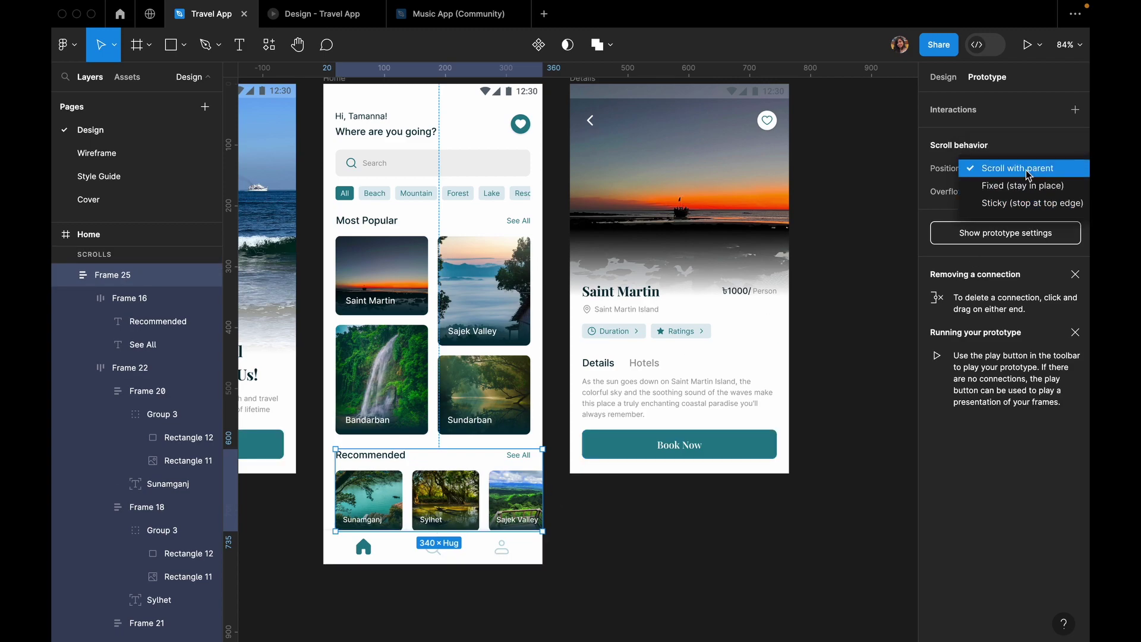
pyautogui.press('Escape')
pyautogui.press('Return')
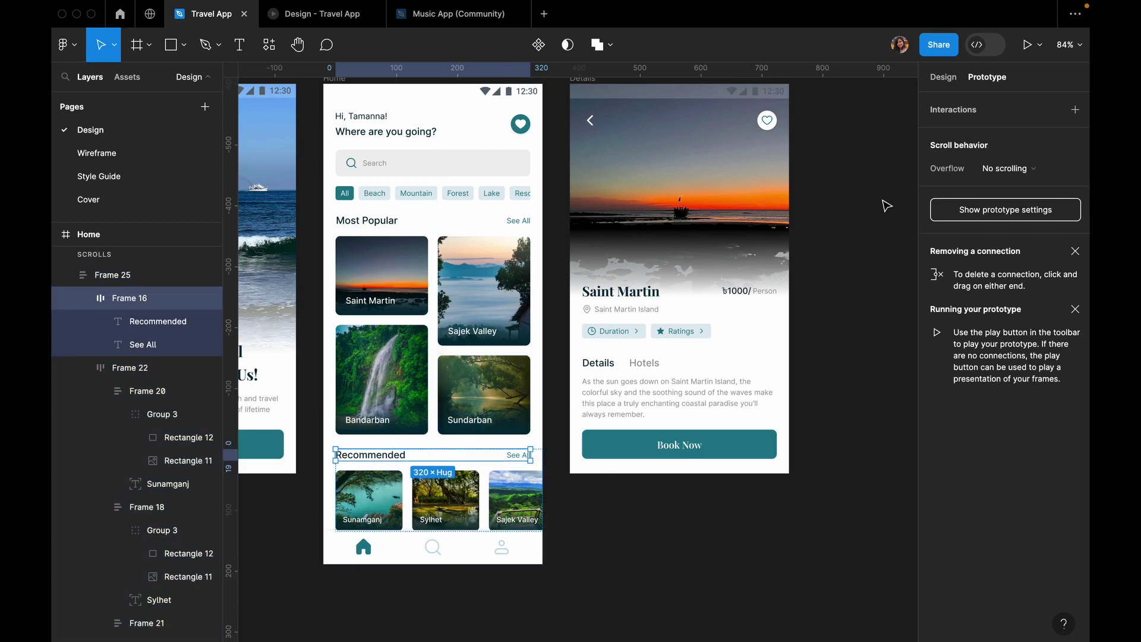
# Step: Make Home's bottom navigation bar Sticky so it stays while scrolling
pyautogui.click(526, 545)
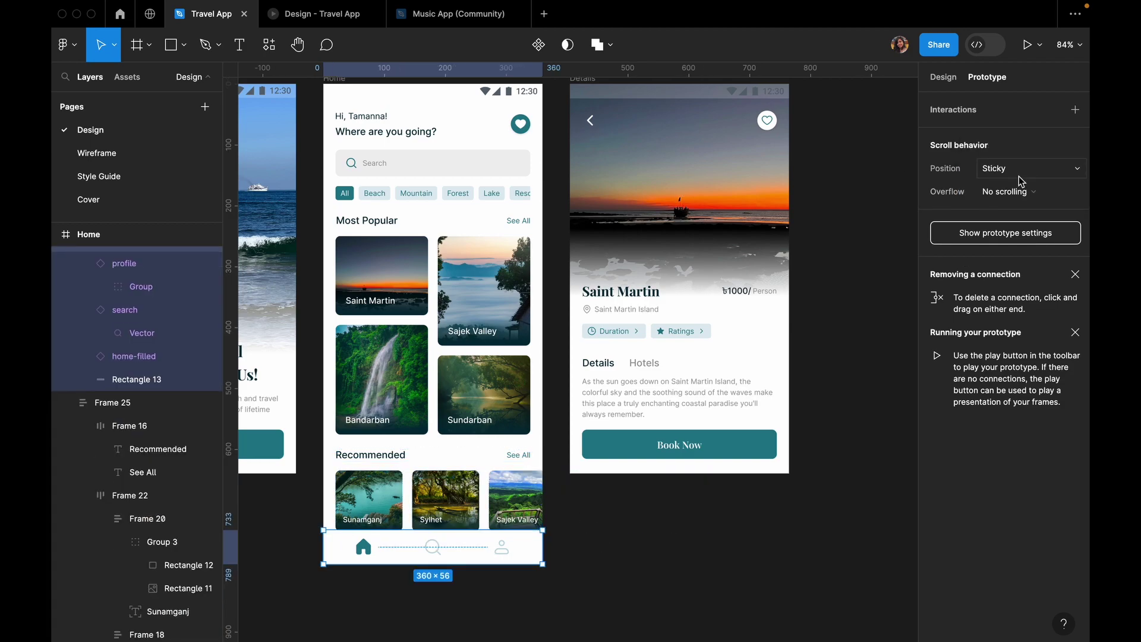
pyautogui.click(679, 542)
pyautogui.scroll(-3, 679, 542)
pyautogui.click(377, 263)
# Step: Preview the prototype, going from Splash to Home and testing its scrolling
pyautogui.press('super+alt+Return')
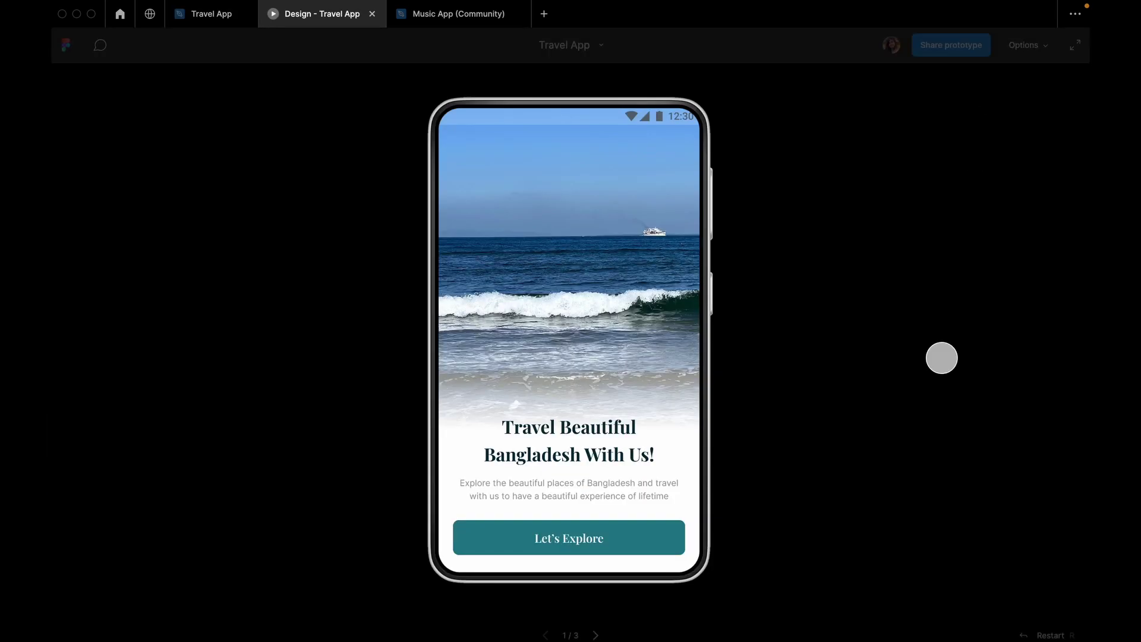
pyautogui.click(545, 534)
pyautogui.scroll(-2, 575, 394)
pyautogui.scroll(2, 575, 394)
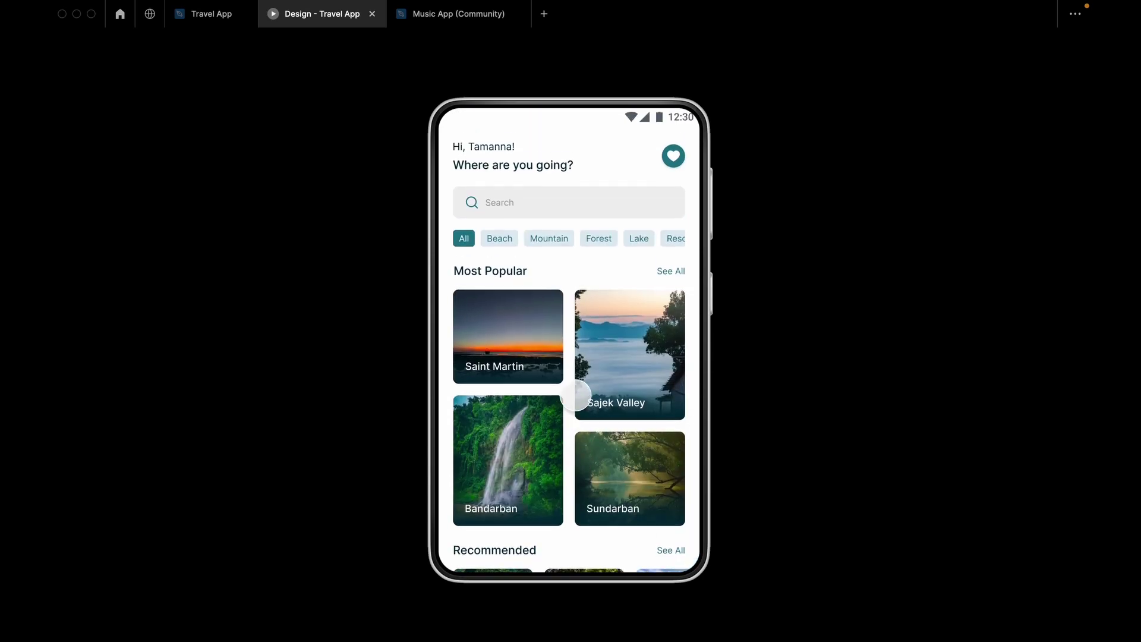
pyautogui.click(206, 13)
# Step: Set the Home bottom nav bar's scroll position to Fixed
pyautogui.click(490, 546)
pyautogui.click(1004, 191)
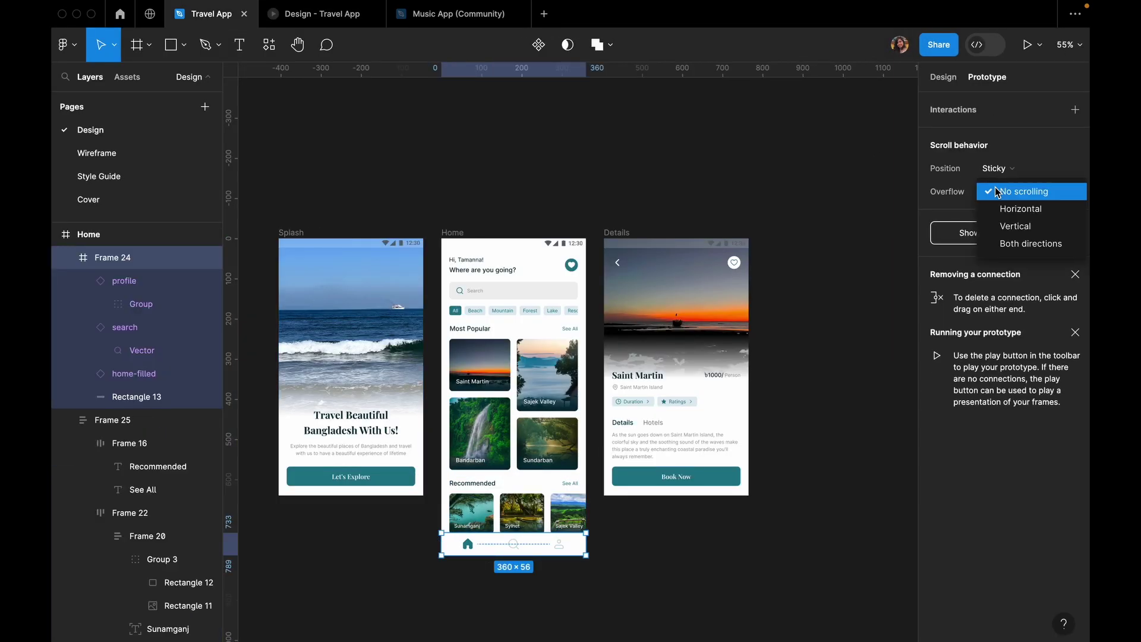
pyautogui.click(996, 168)
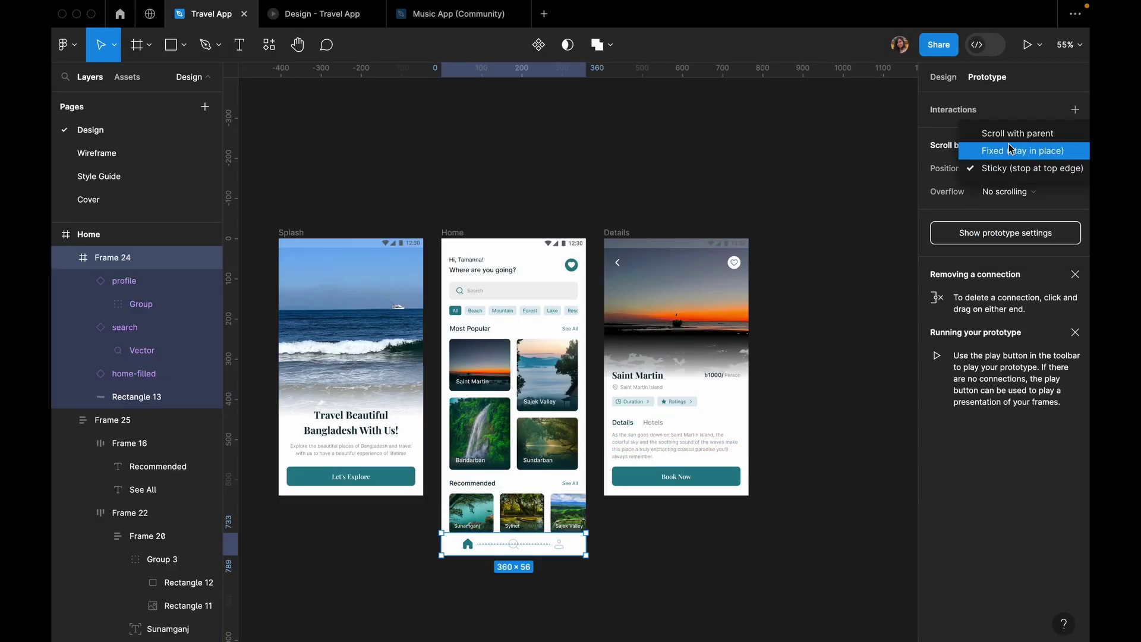
pyautogui.click(1005, 153)
# Step: Present from Splash, tapping Let's Explore and then the Saint Martin card
pyautogui.click(301, 233)
pyautogui.click(1027, 45)
pyautogui.click(586, 538)
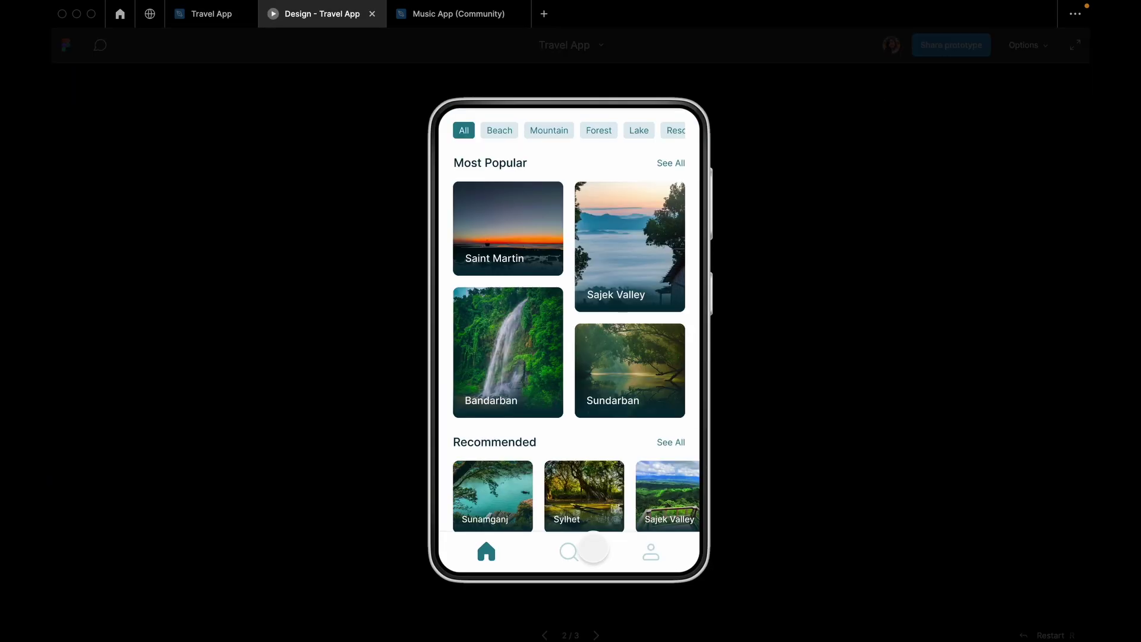
pyautogui.click(511, 254)
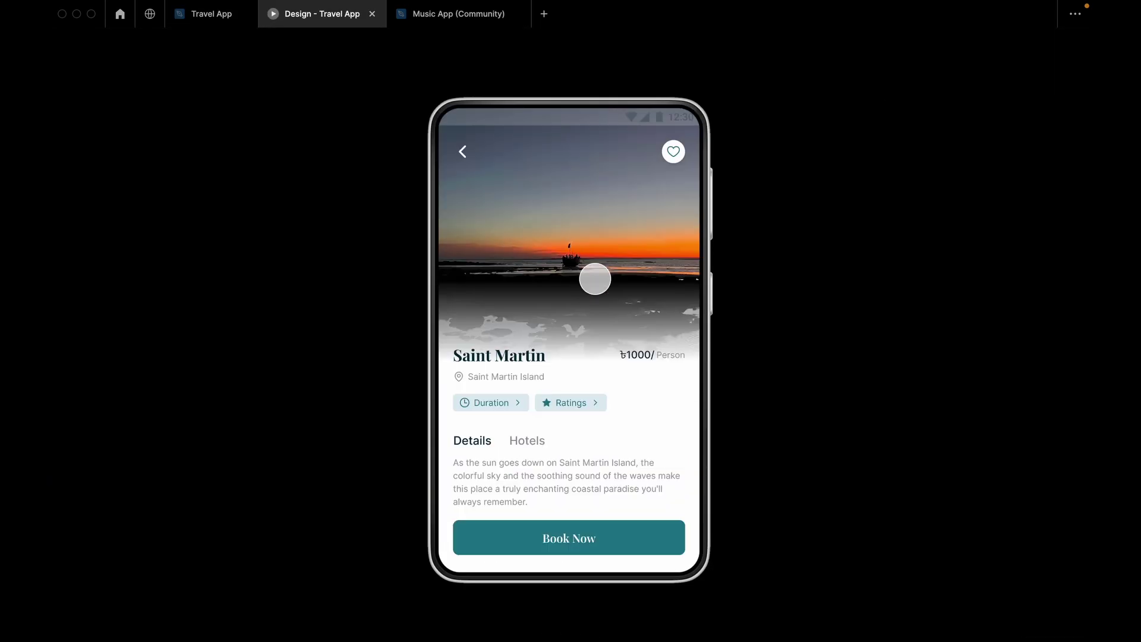
pyautogui.click(203, 13)
# Step: Link the Details back arrow to return to Home on tap
pyautogui.click(606, 232)
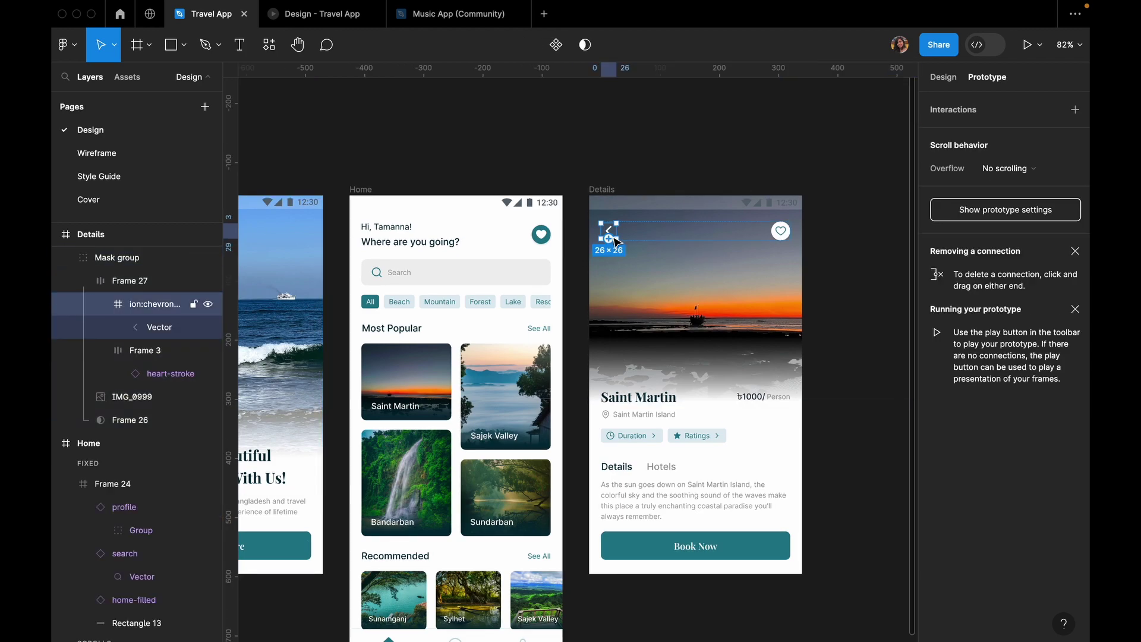
pyautogui.moveTo(618, 232); pyautogui.dragTo(505, 386)
pyautogui.scroll(-5, 806, 252)
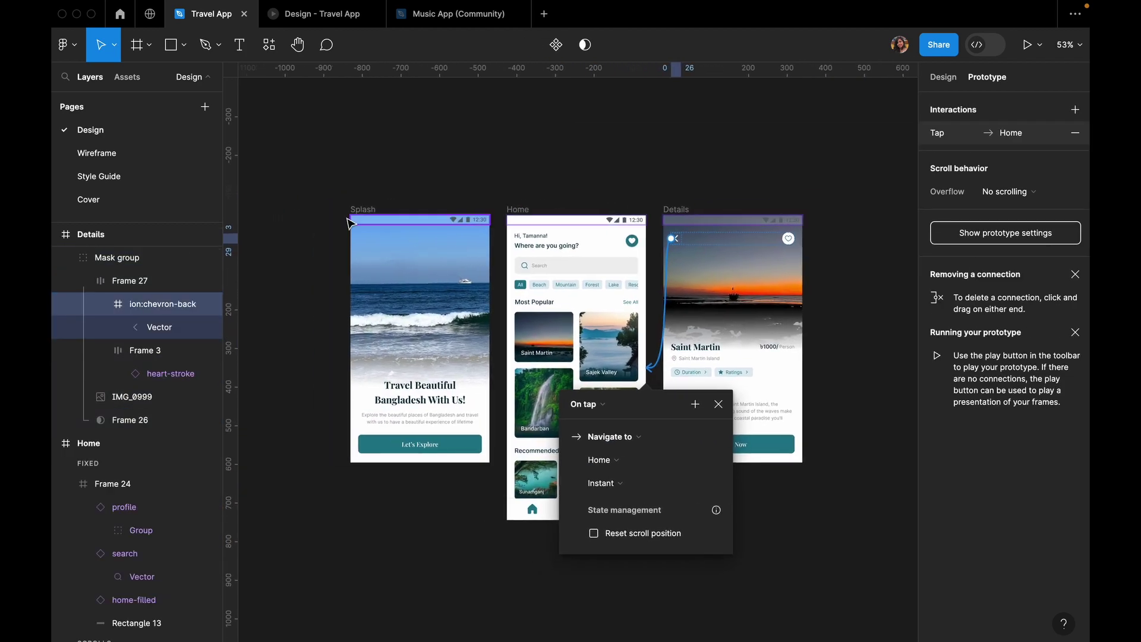
# Step: Preview the flow again from Splash through Home to the Saint Martin details
pyautogui.click(362, 209)
pyautogui.click(1027, 45)
pyautogui.click(569, 538)
pyautogui.scroll(-5, 601, 438)
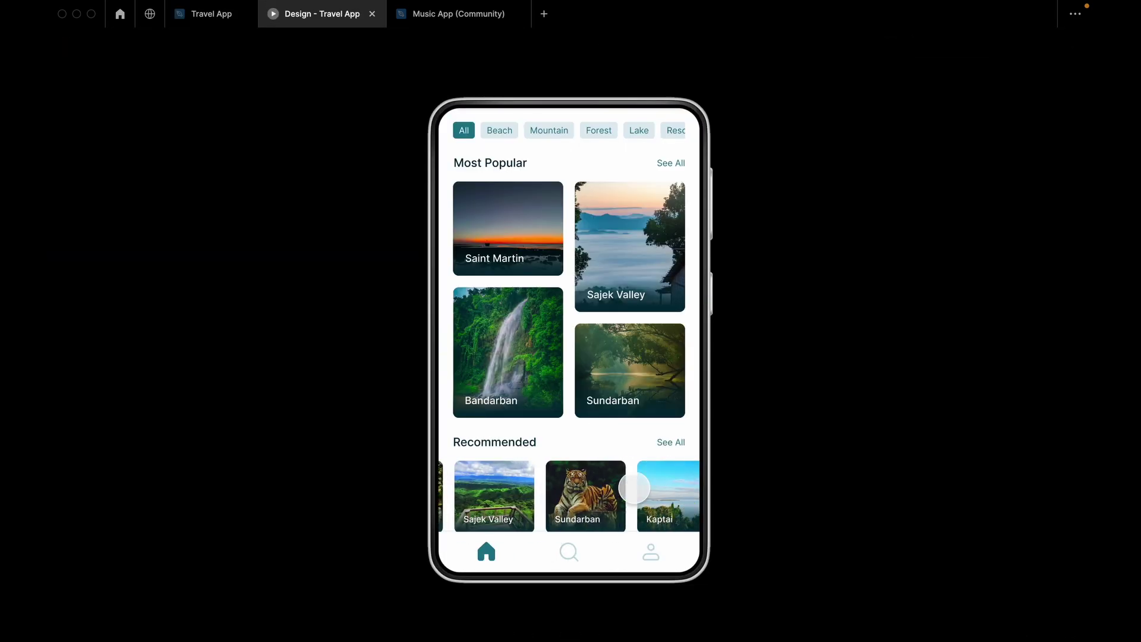
pyautogui.click(544, 255)
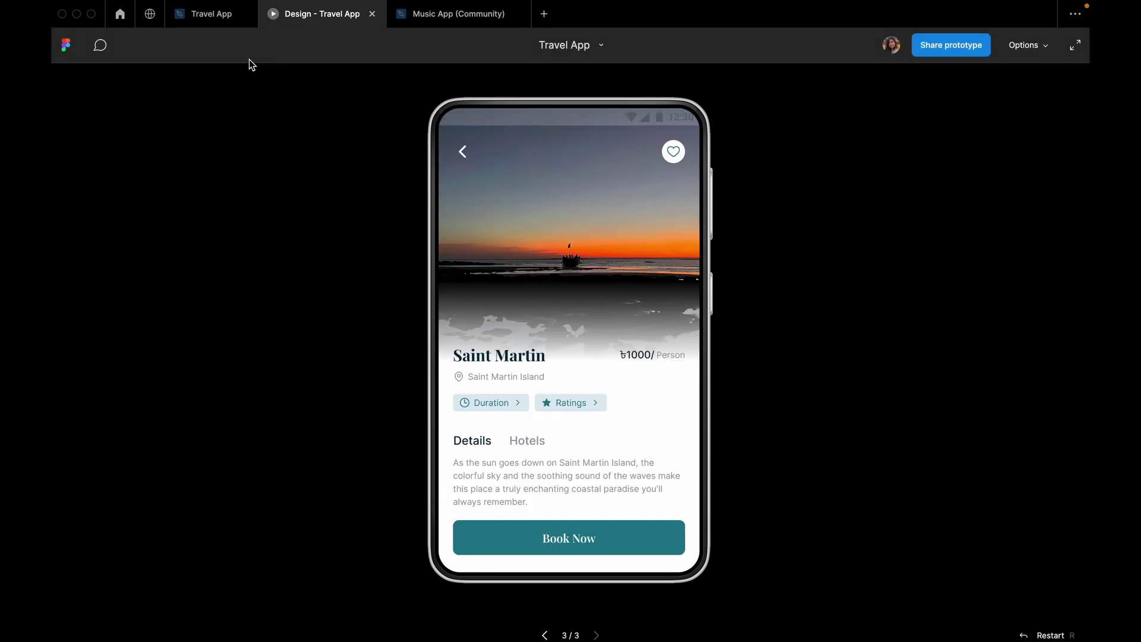